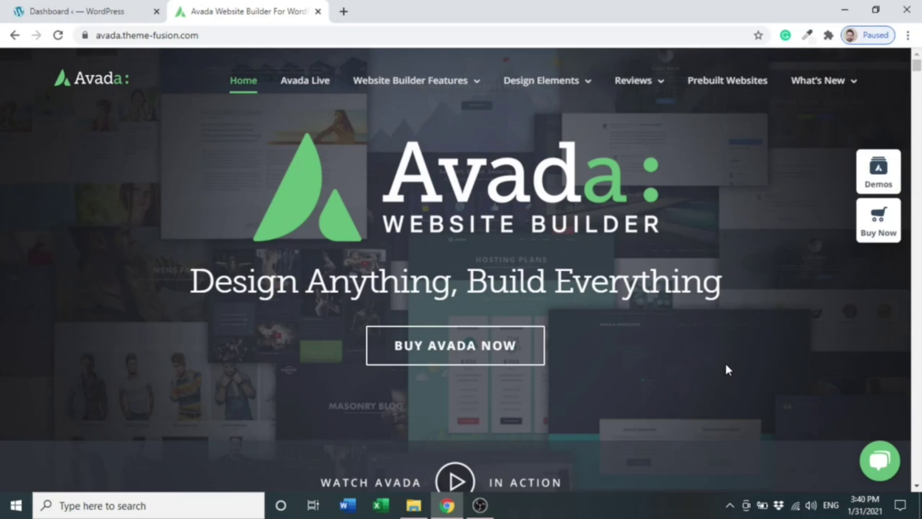
- Switch to the WordPress dashboard and open the theme upload form on the Add Themes page
{"action": "left_click", "coordinate": [114, 6]}
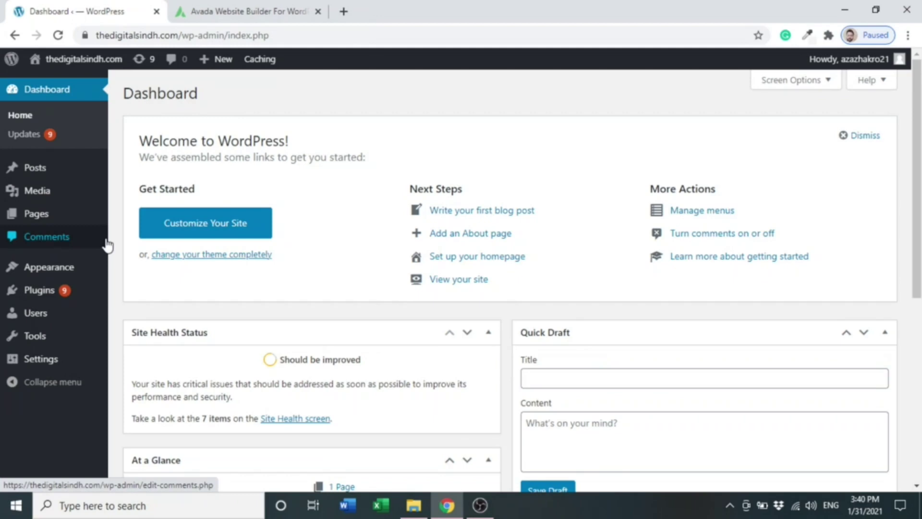
{"action": "mouse_move", "coordinate": [89, 272]}
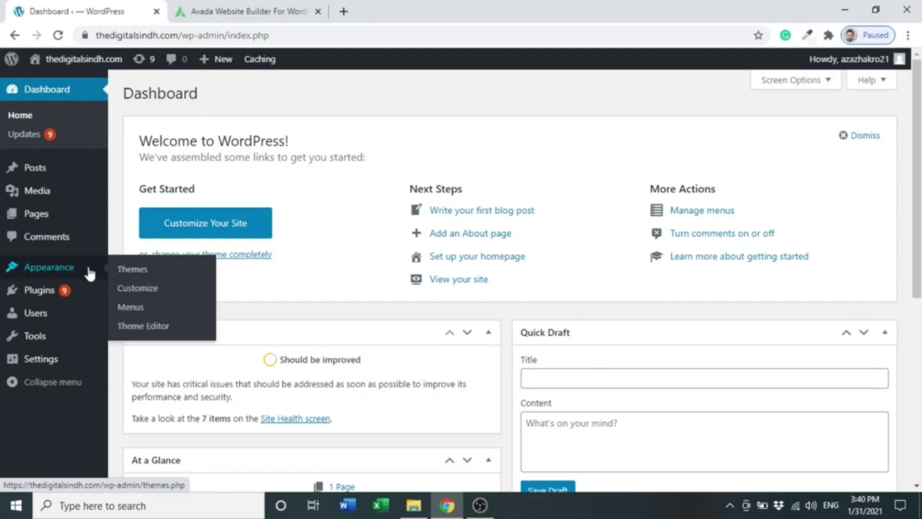
{"action": "left_click", "coordinate": [139, 275]}
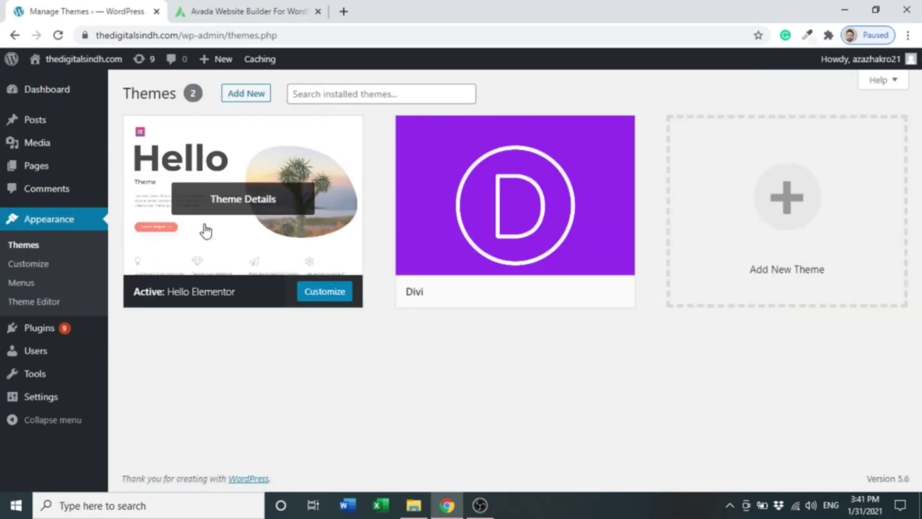
{"action": "left_click", "coordinate": [243, 103]}
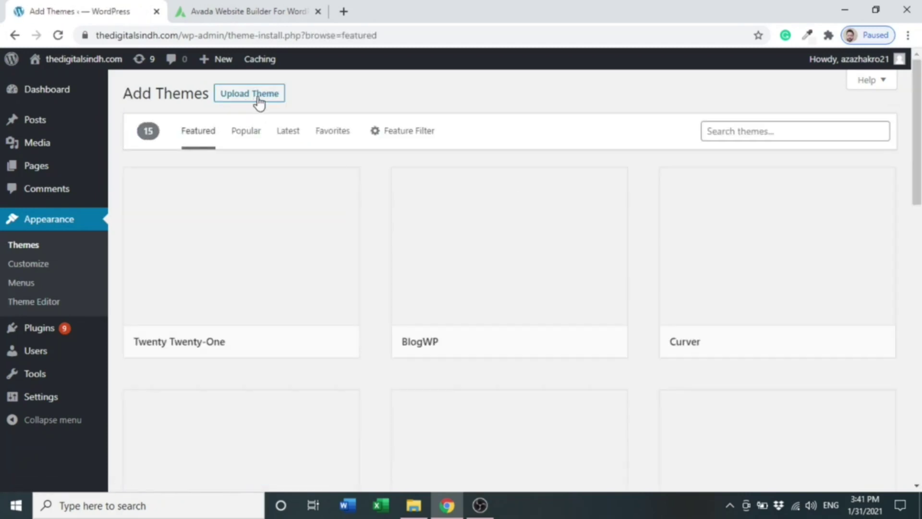
{"action": "left_click", "coordinate": [261, 96]}
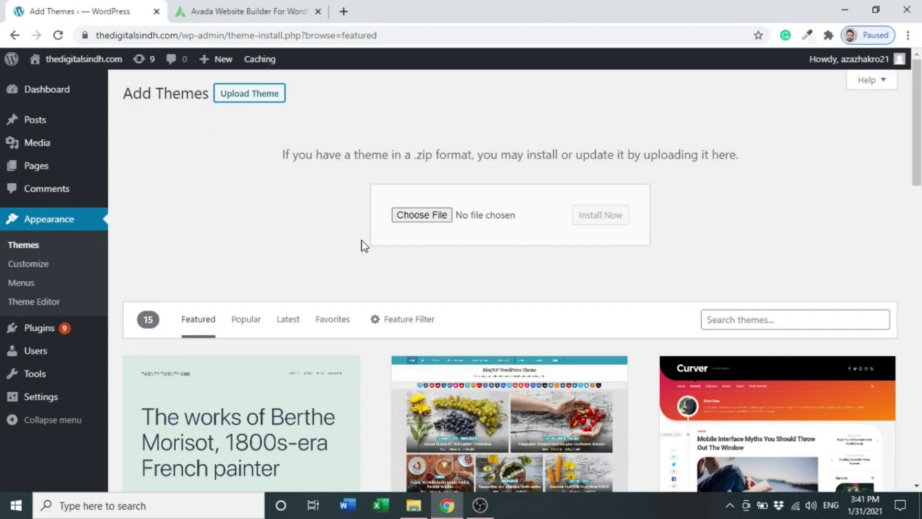
- Upload Avada.zip from the avada-theme-v7.2.1 folder inside the desktop's AVADA Theme folder, then install and activate the theme
{"action": "left_click", "coordinate": [422, 215]}
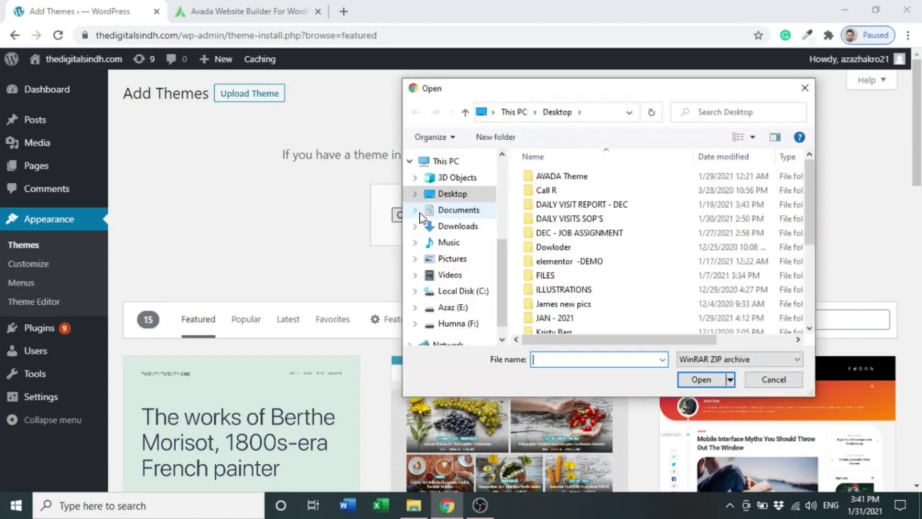
{"action": "double_click", "coordinate": [548, 176]}
{"action": "double_click", "coordinate": [550, 180]}
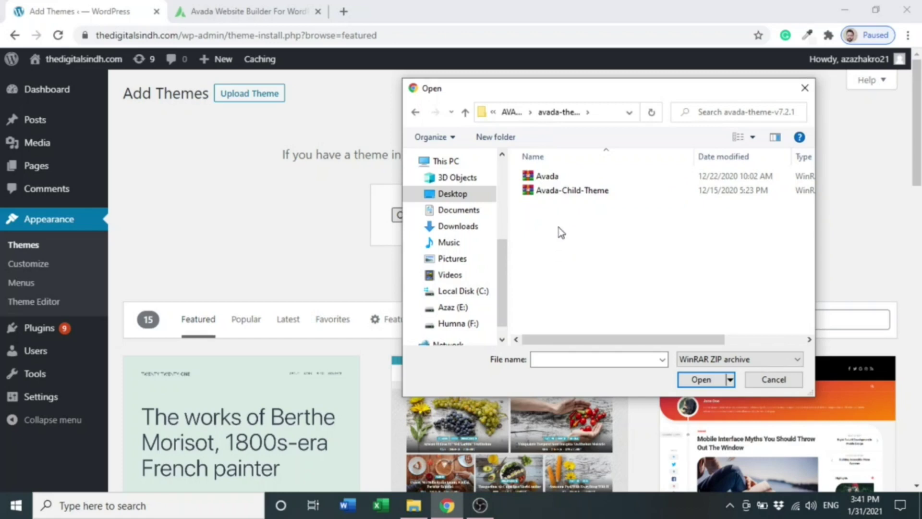
{"action": "double_click", "coordinate": [546, 178]}
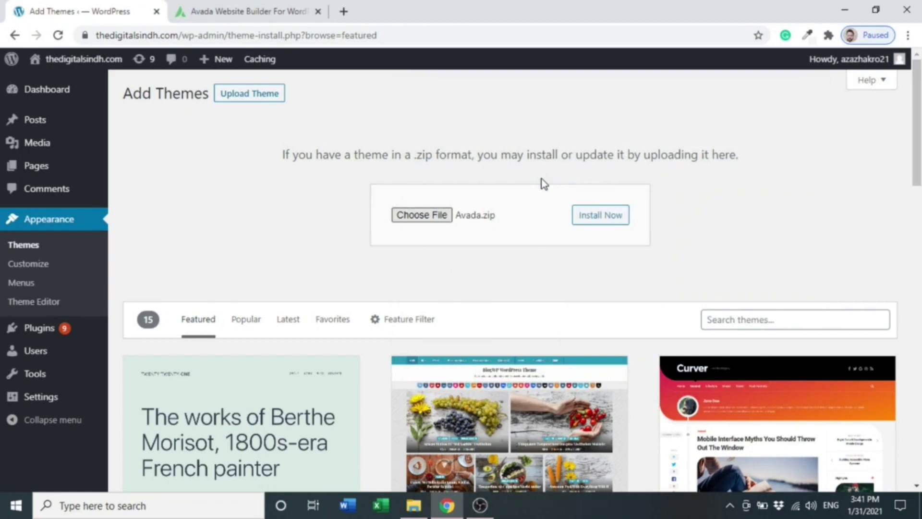
{"action": "left_click", "coordinate": [596, 215]}
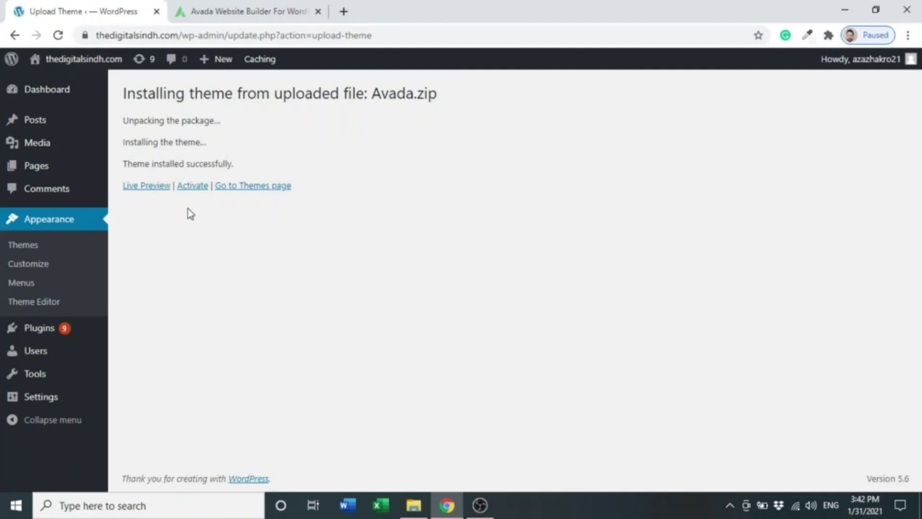
{"action": "left_click", "coordinate": [192, 189]}
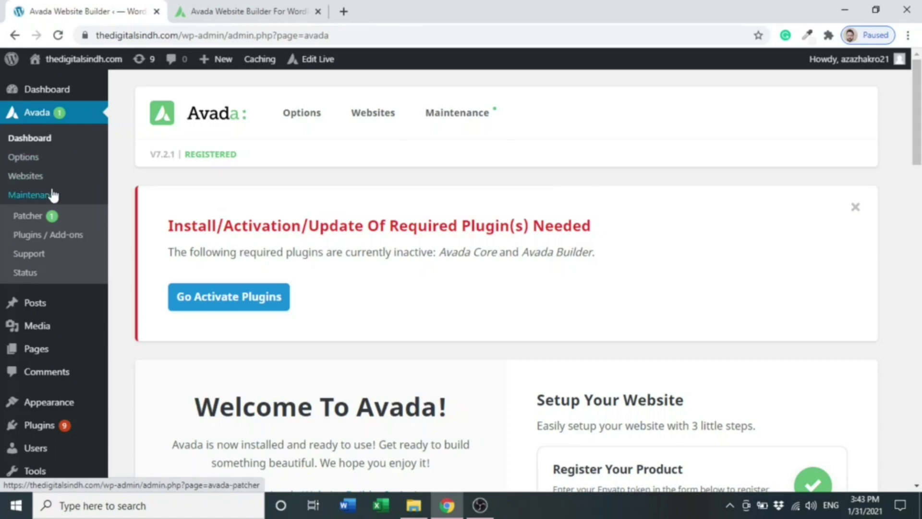
- Activate the required Avada Core plugin from Avada's Plugins / Add-ons page
{"action": "left_click", "coordinate": [52, 243]}
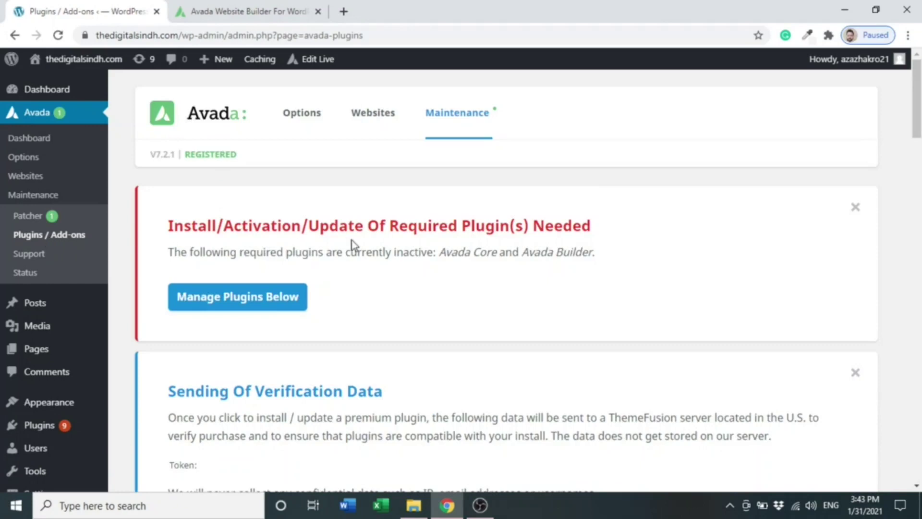
{"action": "scroll", "coordinate": [506, 296], "scroll_direction": "down", "scroll_amount": 10}
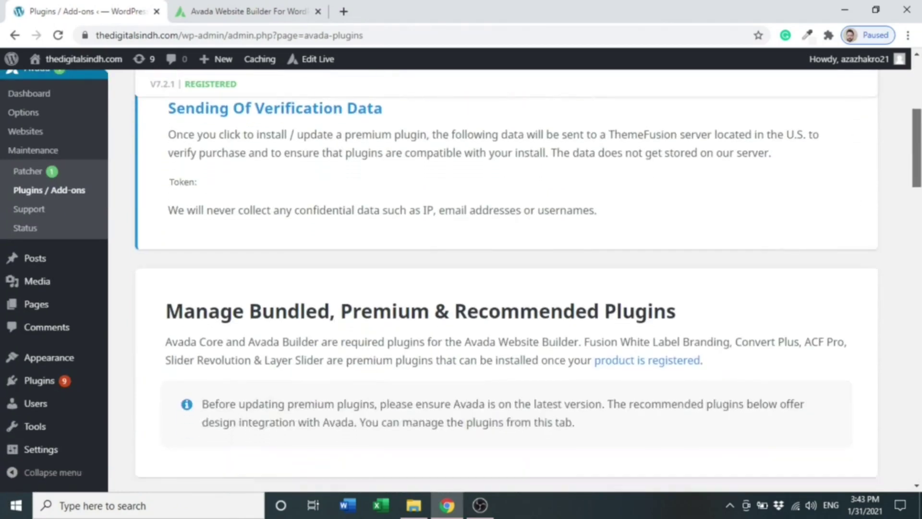
{"action": "scroll", "coordinate": [460, 281], "scroll_direction": "up", "scroll_amount": 1}
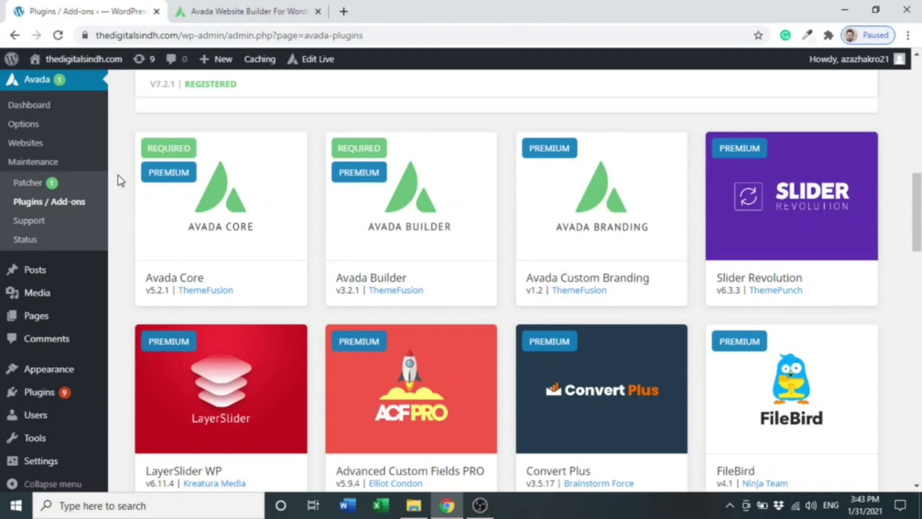
{"action": "mouse_move", "coordinate": [210, 194]}
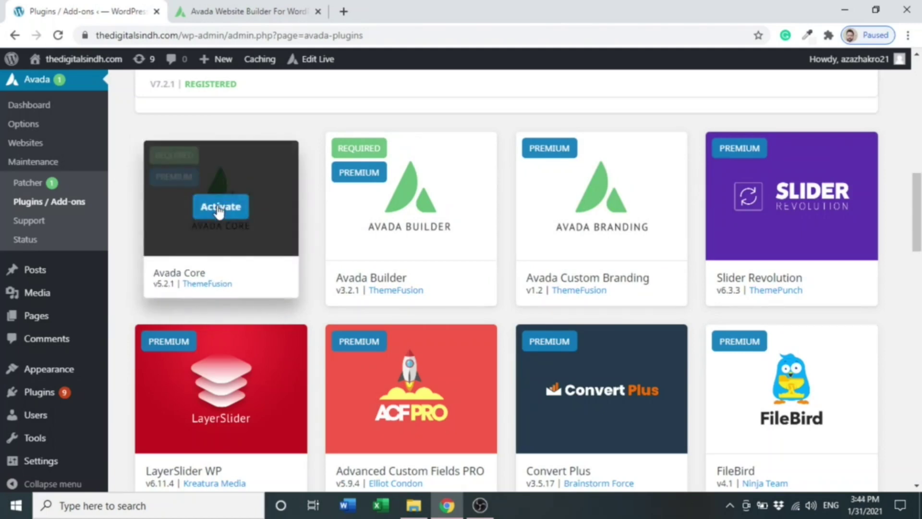
{"action": "left_click", "coordinate": [219, 209]}
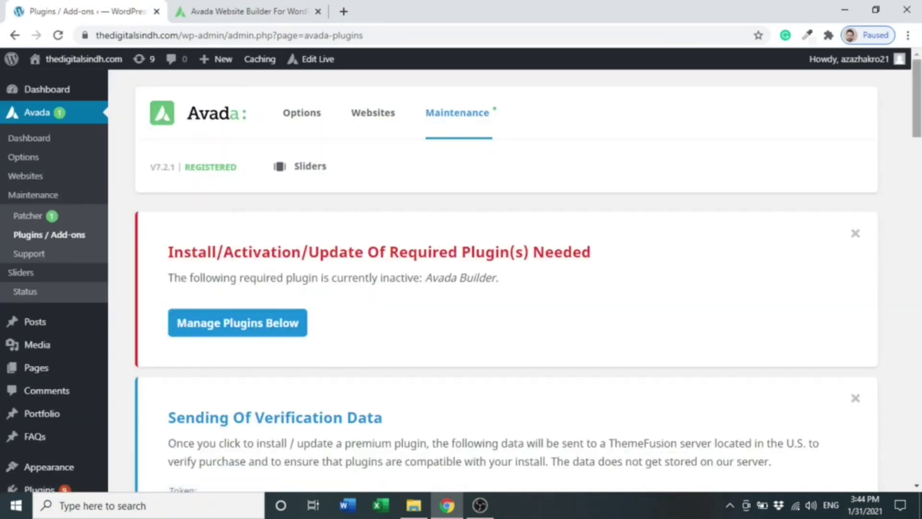
- Activate the required Avada Builder plugin
{"action": "scroll", "coordinate": [230, 212], "scroll_direction": "down", "scroll_amount": 15}
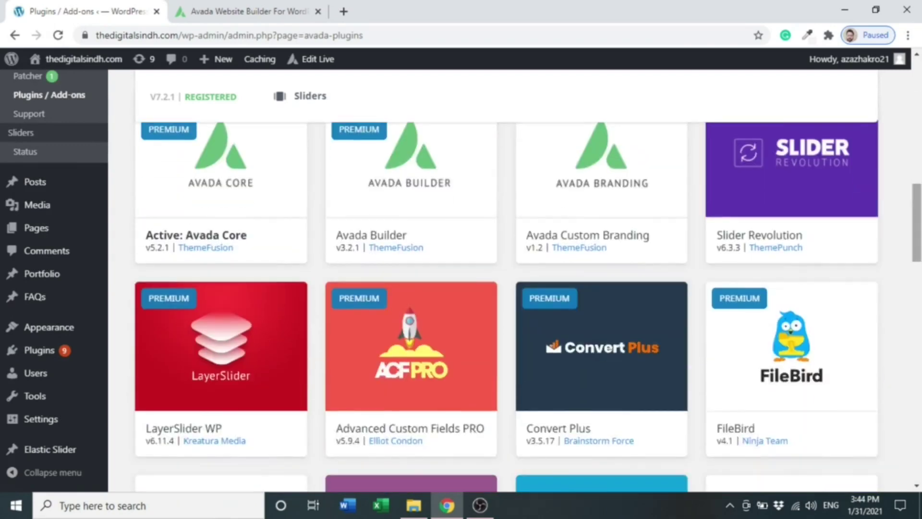
{"action": "mouse_move", "coordinate": [411, 166]}
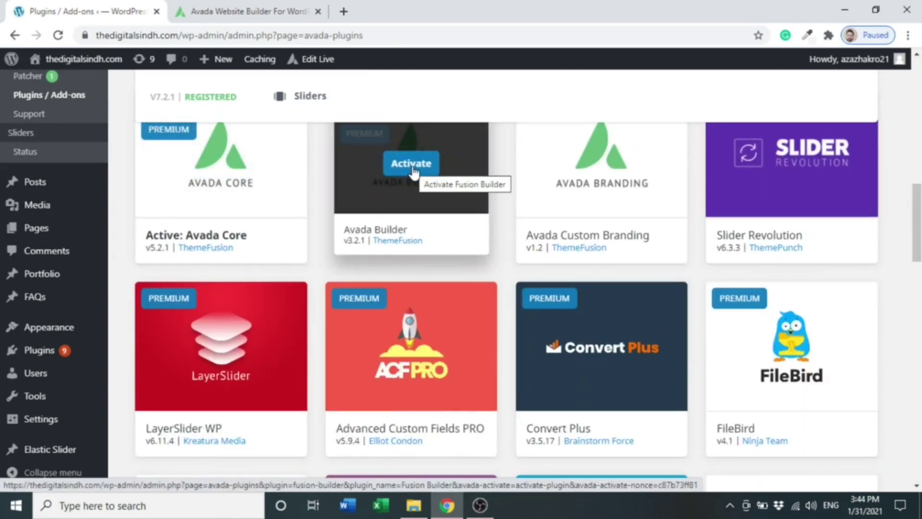
{"action": "left_click", "coordinate": [412, 164]}
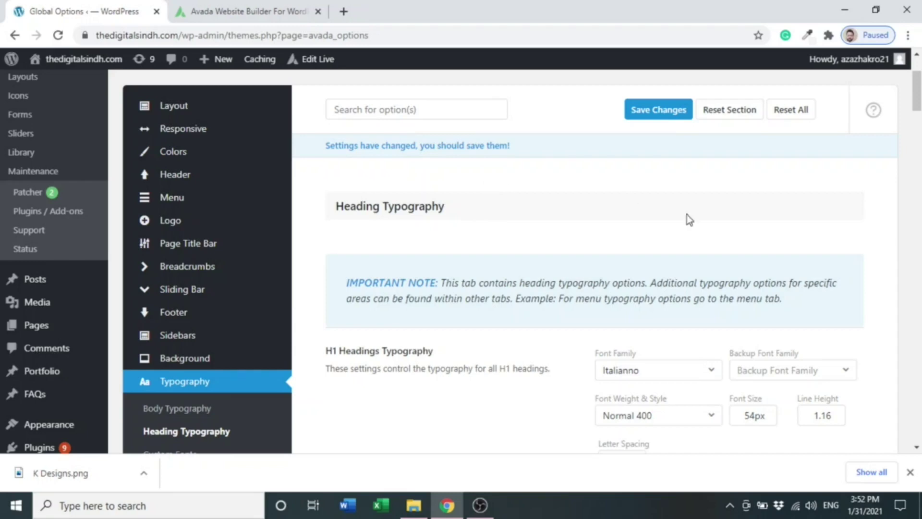
- Examine Avada's global Colors options, including the primary color picker, predefined theme skins and color schemes
{"action": "scroll", "coordinate": [918, 100], "scroll_direction": "up", "scroll_amount": 2}
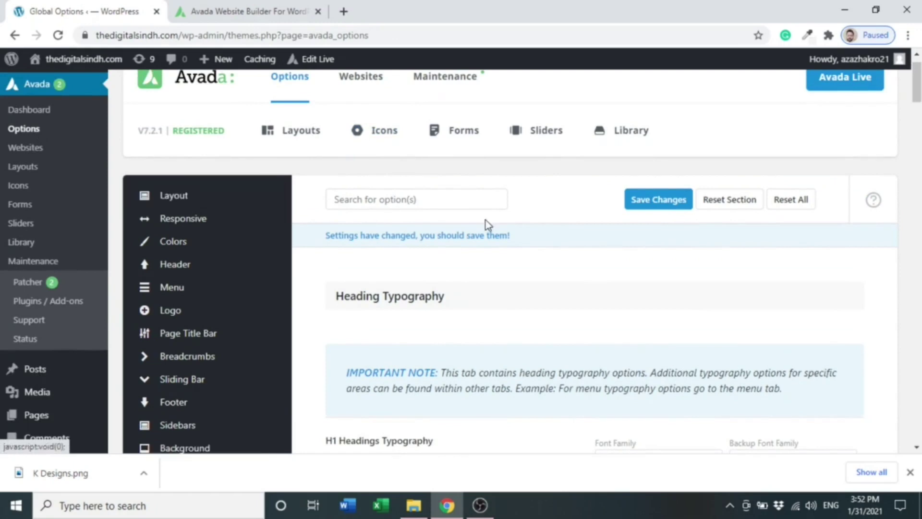
{"action": "scroll", "coordinate": [917, 92], "scroll_direction": "down", "scroll_amount": 2}
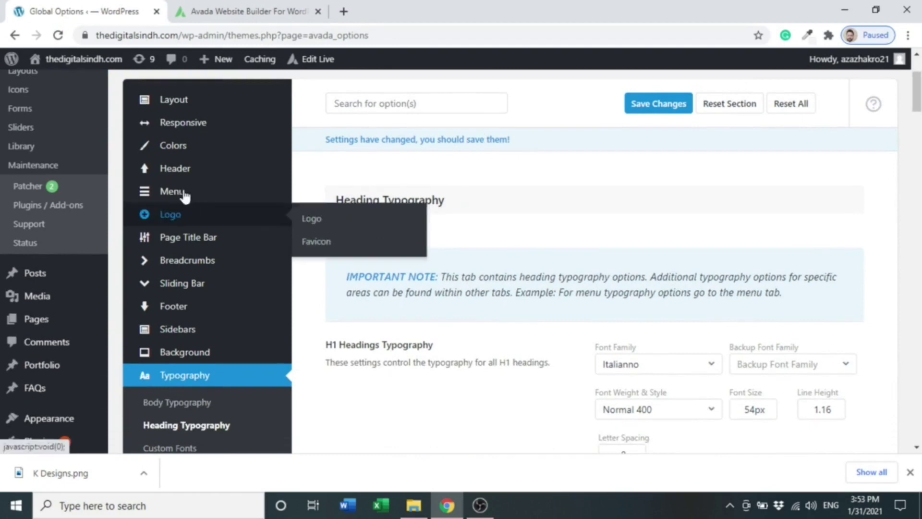
{"action": "left_click", "coordinate": [167, 149]}
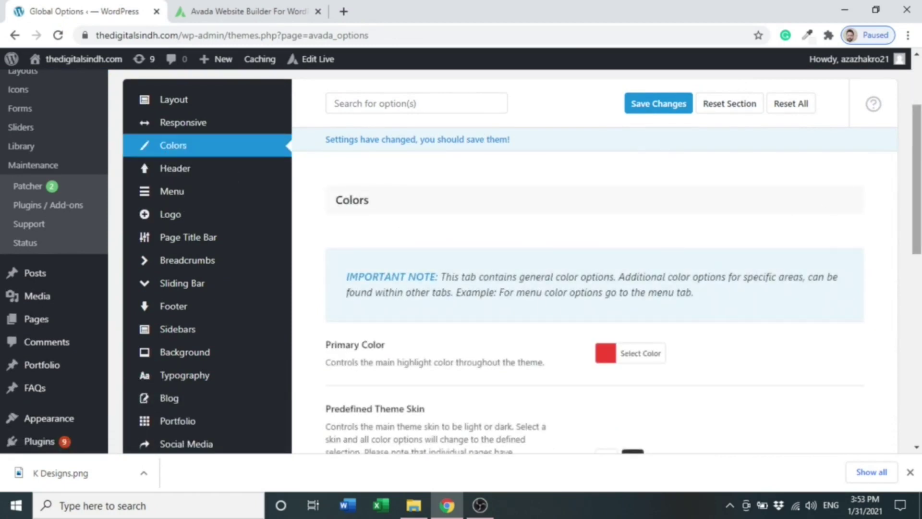
{"action": "scroll", "coordinate": [916, 182], "scroll_direction": "down", "scroll_amount": 3}
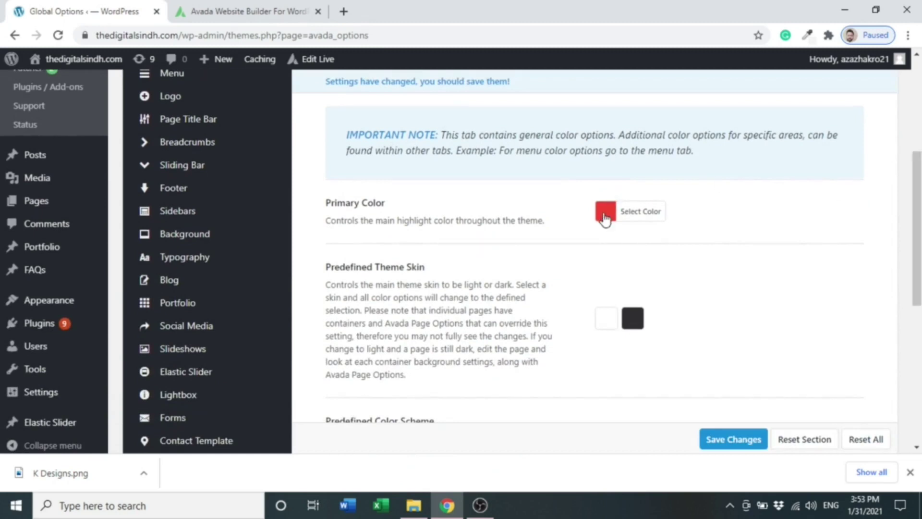
{"action": "left_click", "coordinate": [605, 214]}
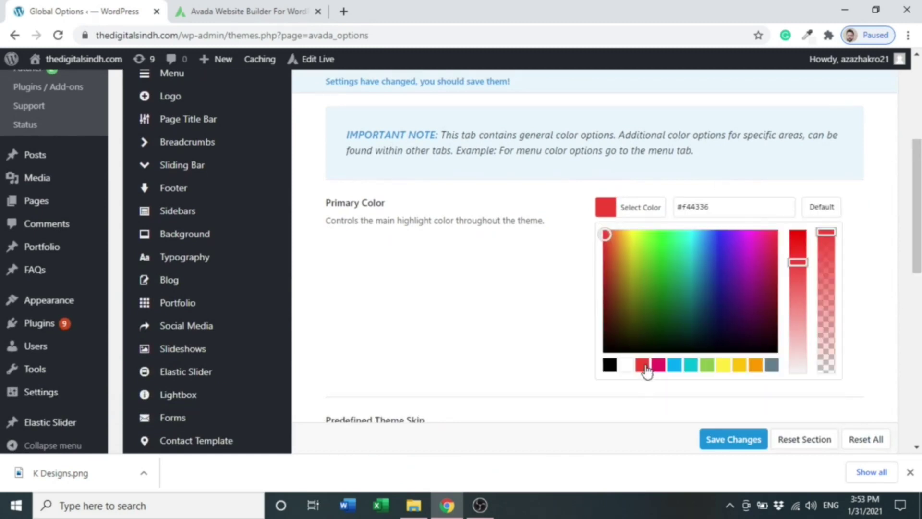
{"action": "left_click", "coordinate": [895, 200]}
{"action": "scroll", "coordinate": [594, 259], "scroll_direction": "down", "scroll_amount": 1}
{"action": "scroll", "coordinate": [886, 224], "scroll_direction": "down", "scroll_amount": 1}
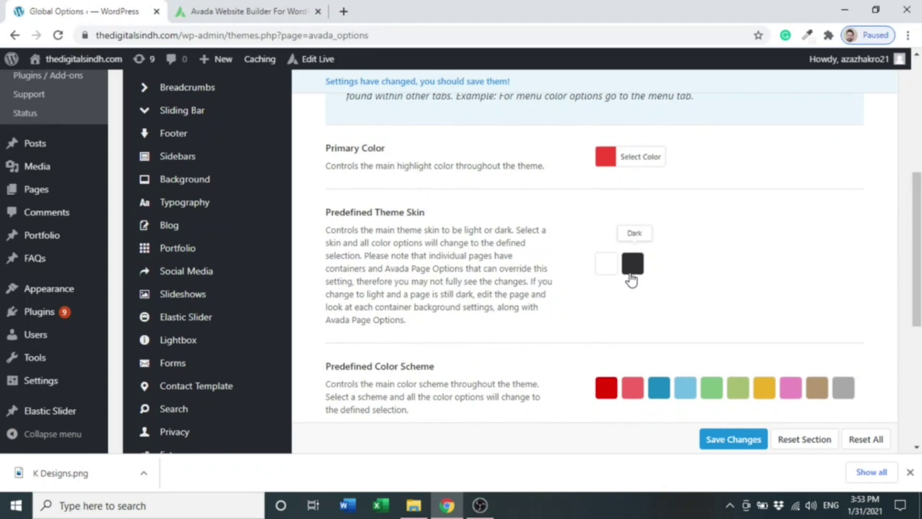
{"action": "scroll", "coordinate": [864, 269], "scroll_direction": "down", "scroll_amount": 3}
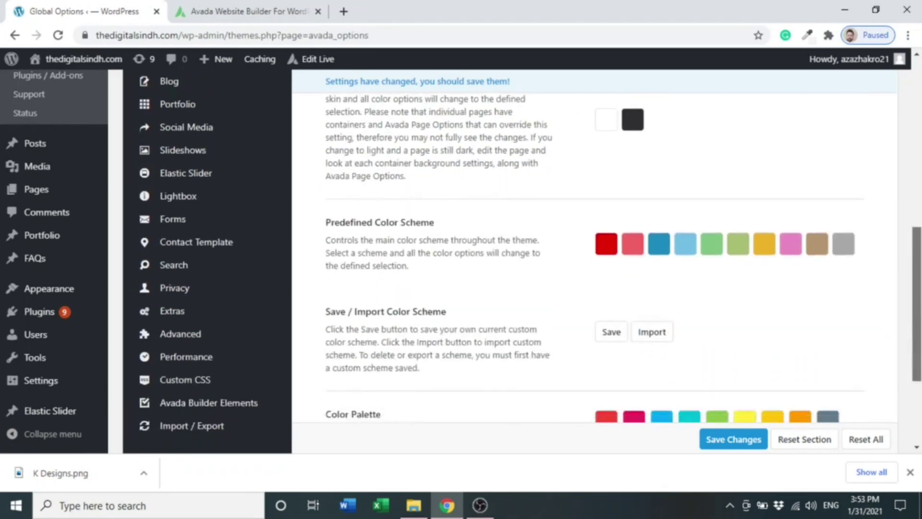
{"action": "left_click_drag", "start_coordinate": [917, 285], "coordinate": [908, 150]}
- Select the first header layout, with a logo and single-row menu, in the Header Content options and save the changes
{"action": "mouse_move", "coordinate": [225, 191]}
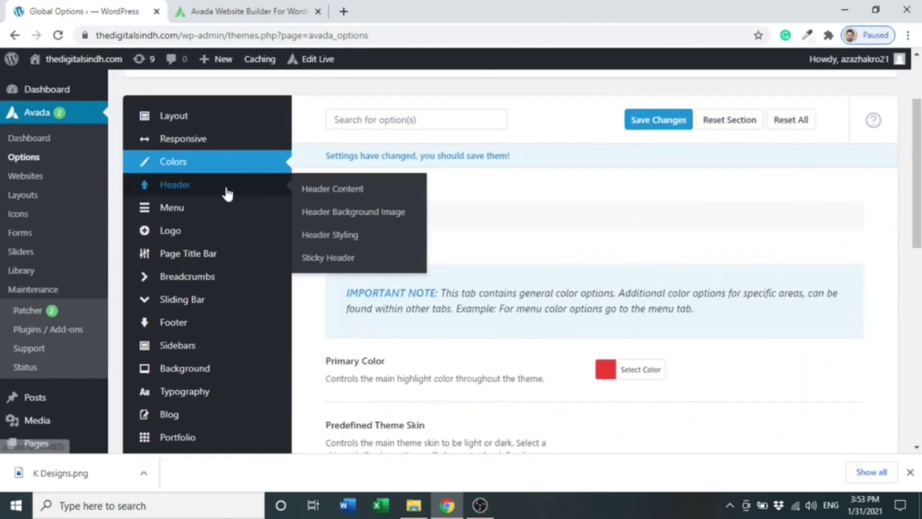
{"action": "left_click", "coordinate": [183, 191]}
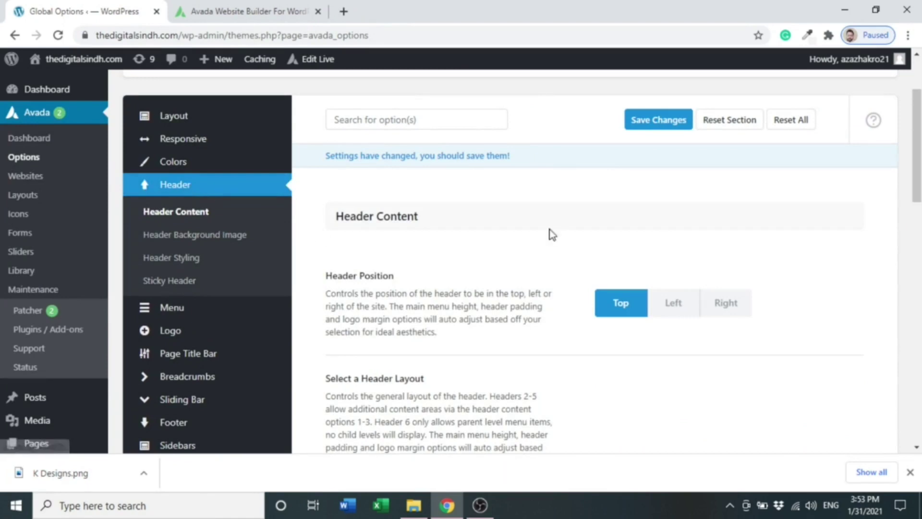
{"action": "scroll", "coordinate": [916, 145], "scroll_direction": "down", "scroll_amount": 3}
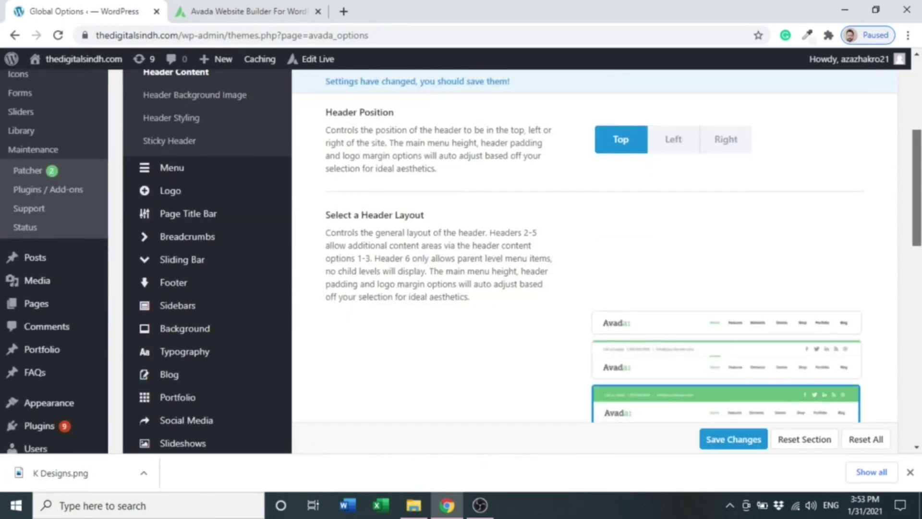
{"action": "scroll", "coordinate": [916, 192], "scroll_direction": "down", "scroll_amount": 2}
{"action": "mouse_move", "coordinate": [785, 237]}
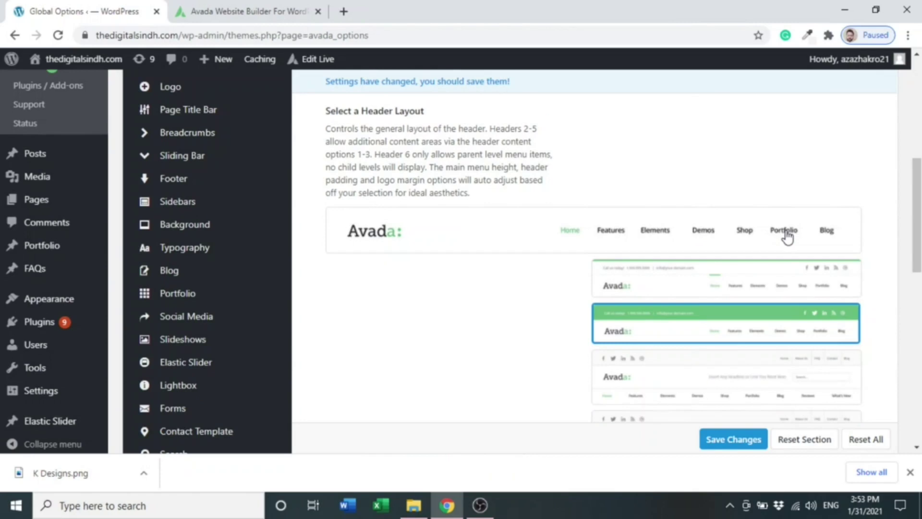
{"action": "left_click_drag", "start_coordinate": [917, 194], "coordinate": [917, 206]}
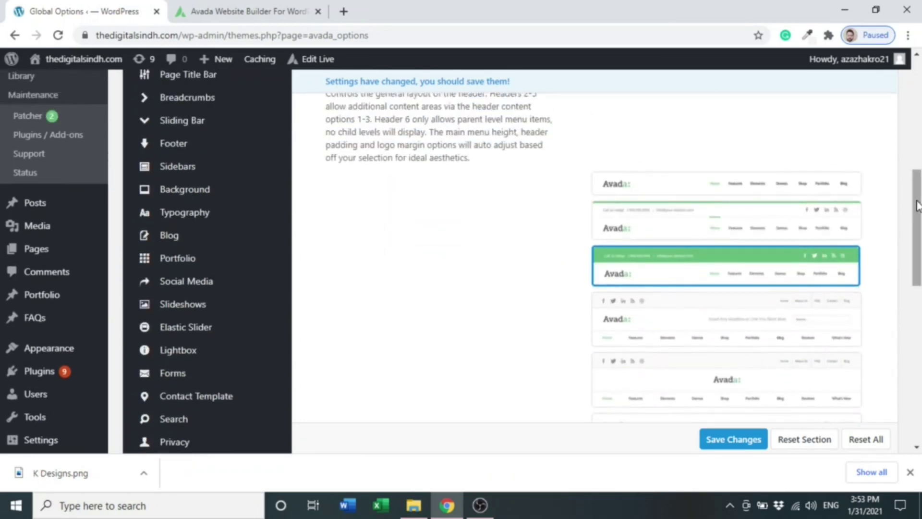
{"action": "mouse_move", "coordinate": [845, 200]}
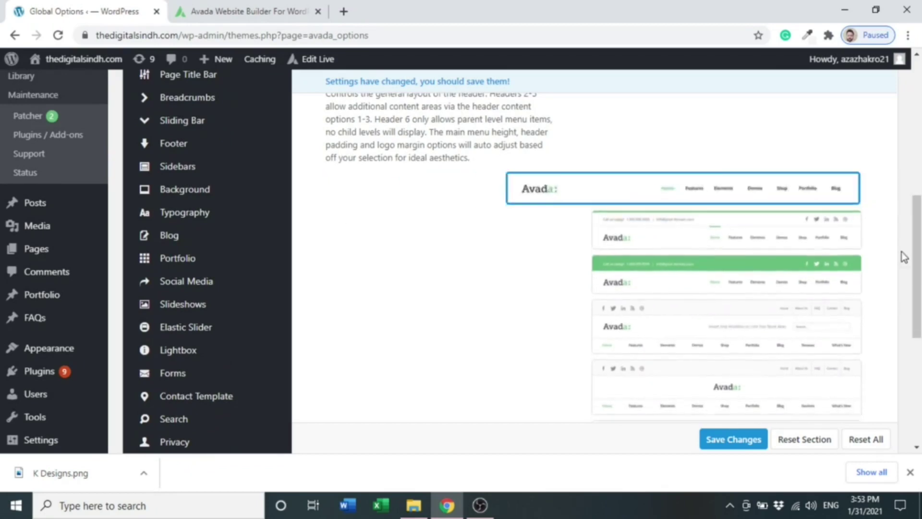
{"action": "scroll", "coordinate": [902, 258], "scroll_direction": "down", "scroll_amount": 2}
{"action": "scroll", "coordinate": [901, 258], "scroll_direction": "down", "scroll_amount": 3}
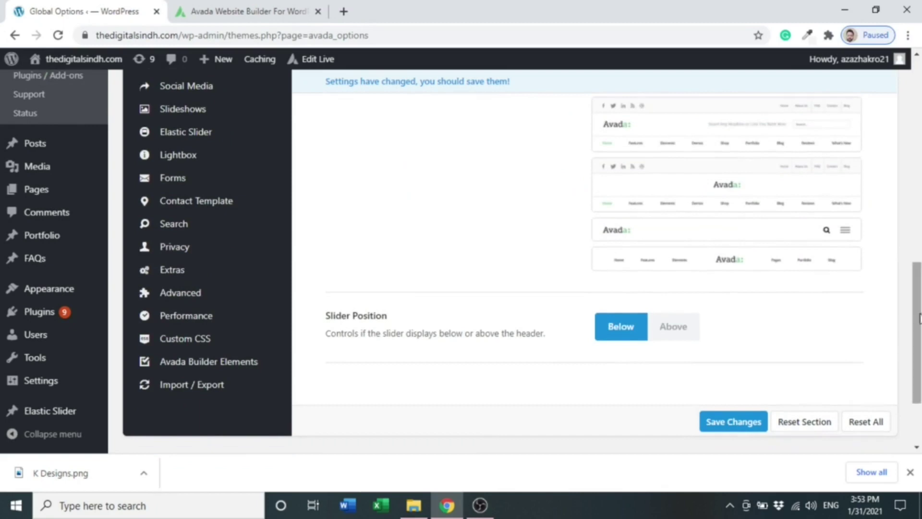
{"action": "left_click", "coordinate": [730, 425]}
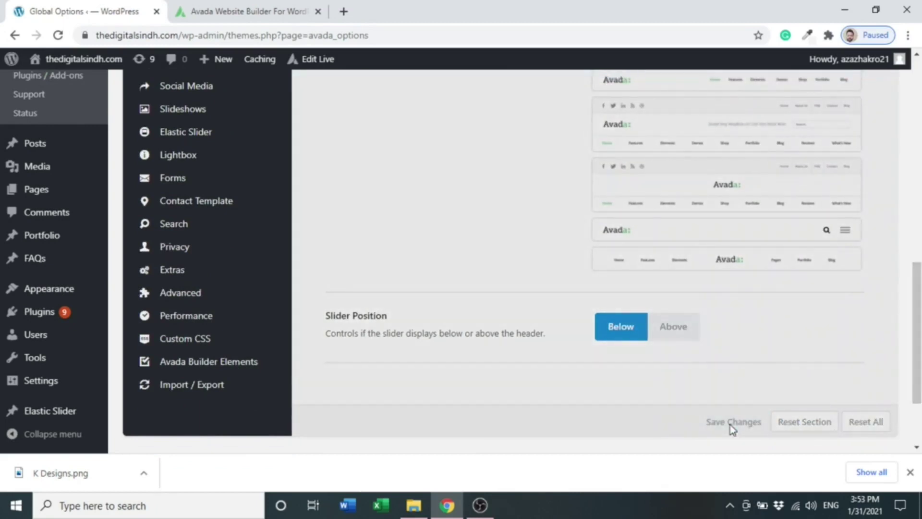
- Set the Body Typography font family to Arimo, then open the Heading Typography options and save the changes
{"action": "left_click_drag", "start_coordinate": [916, 336], "coordinate": [916, 249]}
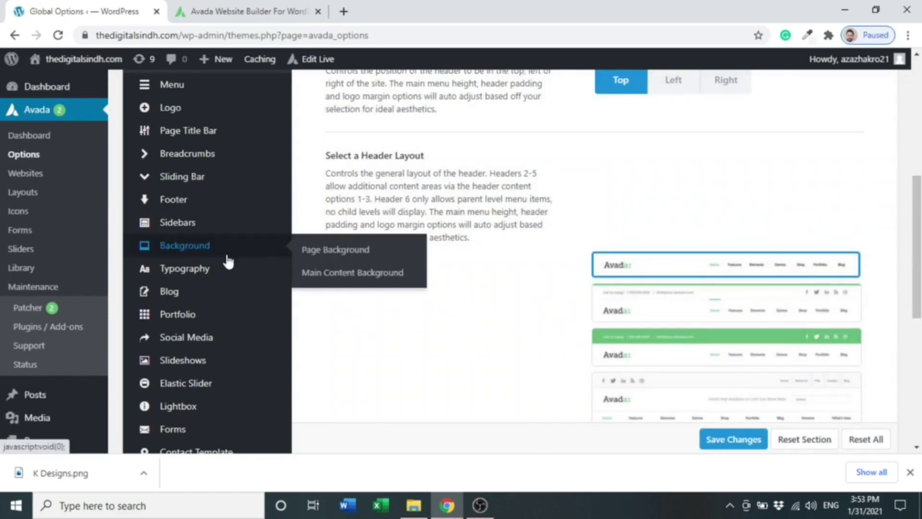
{"action": "mouse_move", "coordinate": [207, 271]}
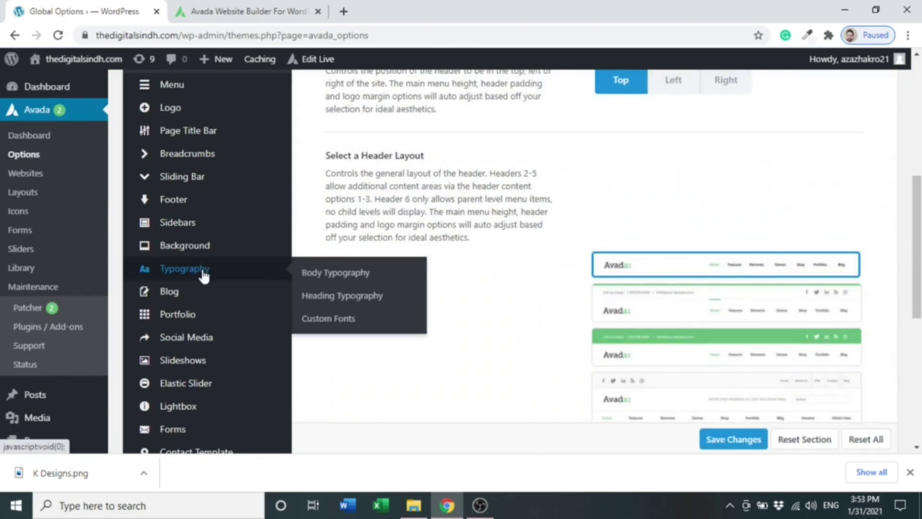
{"action": "left_click", "coordinate": [204, 273]}
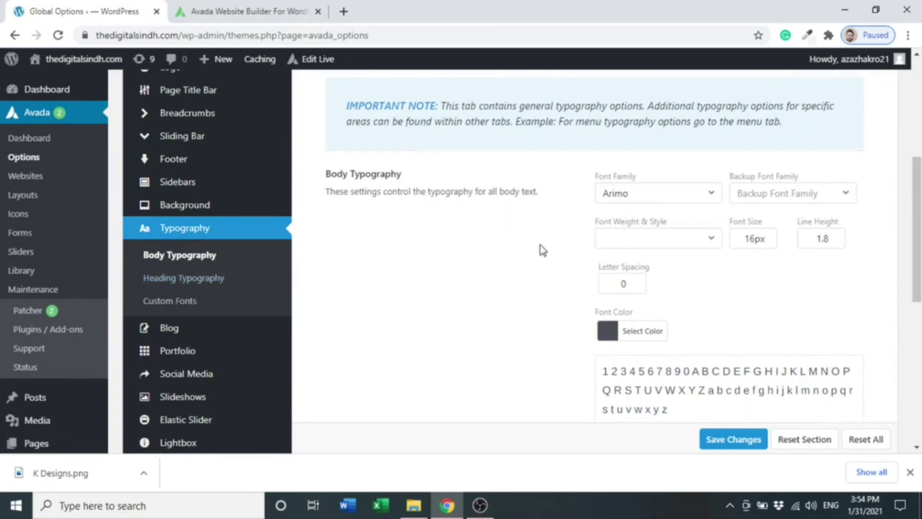
{"action": "left_click", "coordinate": [677, 191]}
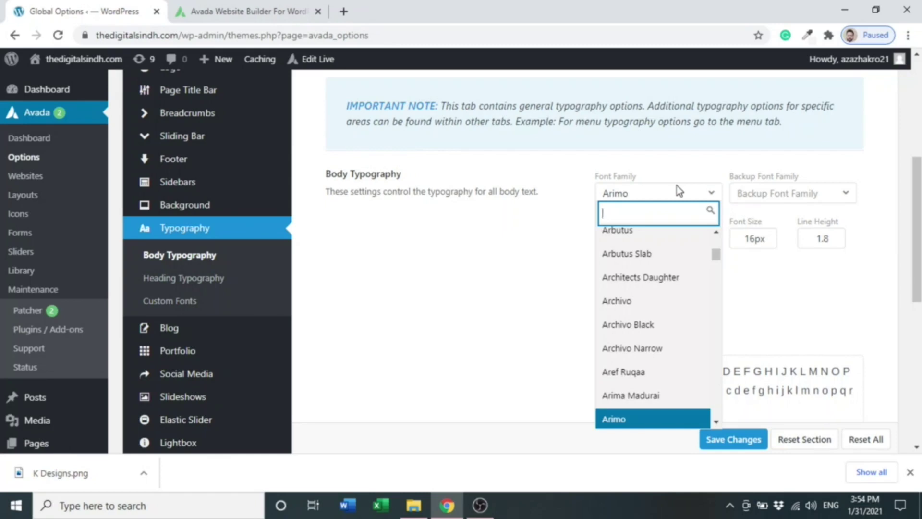
{"action": "type", "text": "AR"}
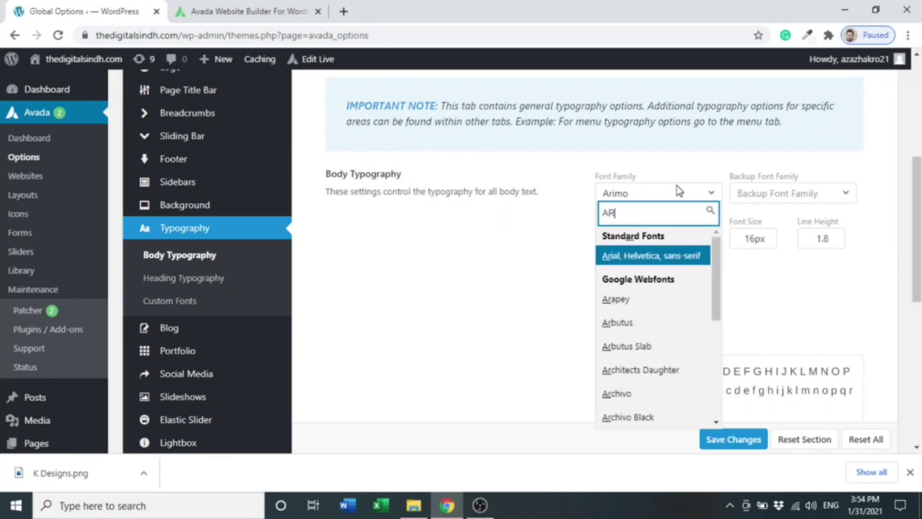
{"action": "type", "text": "IMO"}
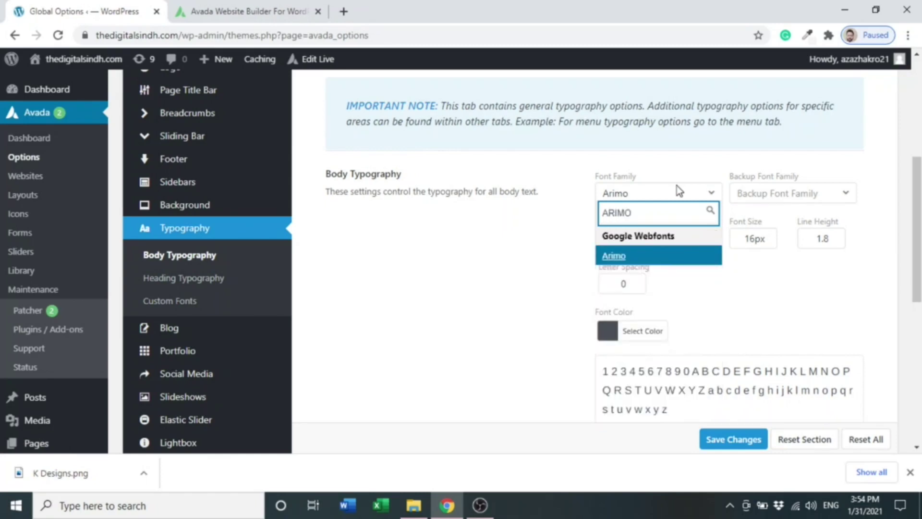
{"action": "left_click", "coordinate": [638, 252]}
{"action": "scroll", "coordinate": [594, 259], "scroll_direction": "down", "scroll_amount": 4}
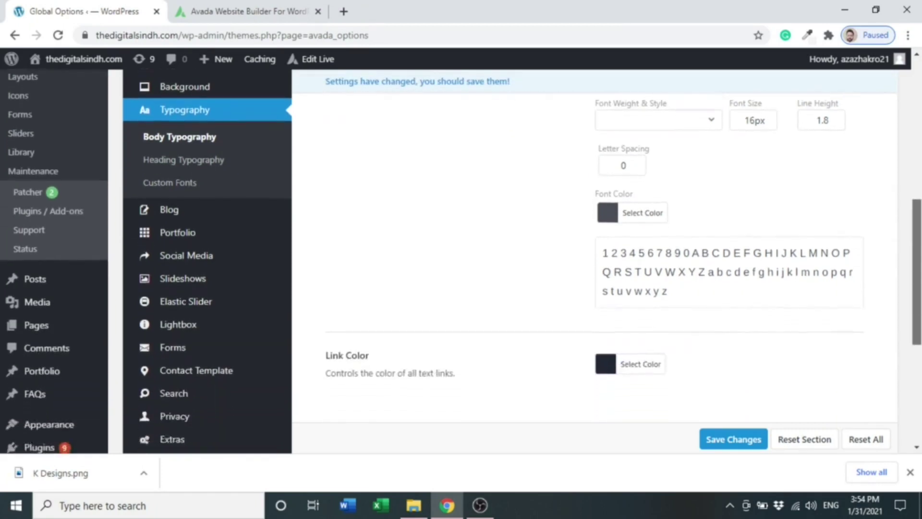
{"action": "scroll", "coordinate": [456, 245], "scroll_direction": "down", "scroll_amount": 2}
{"action": "scroll", "coordinate": [456, 245], "scroll_direction": "up", "scroll_amount": 6}
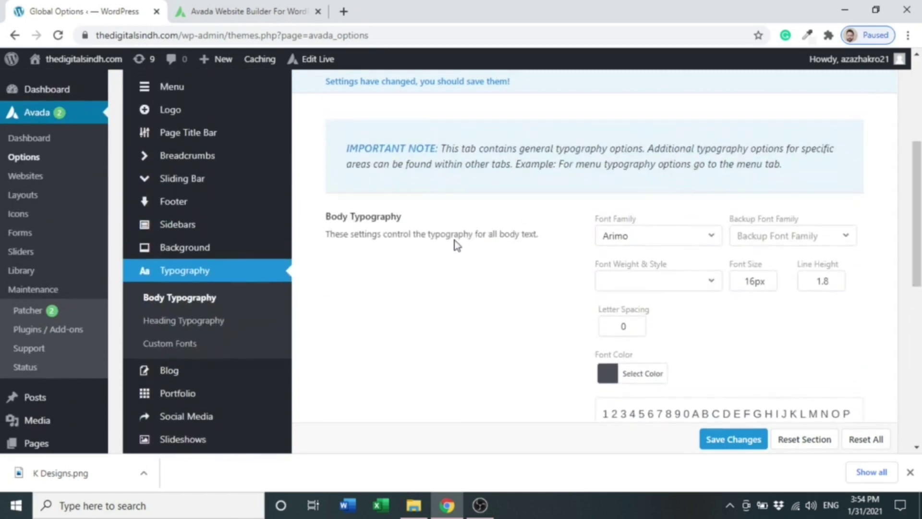
{"action": "left_click", "coordinate": [223, 320]}
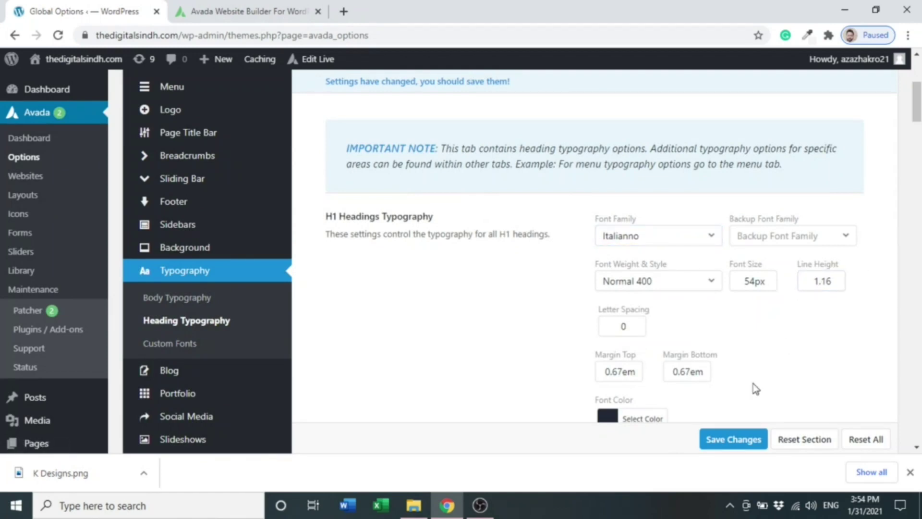
{"action": "left_click", "coordinate": [731, 438]}
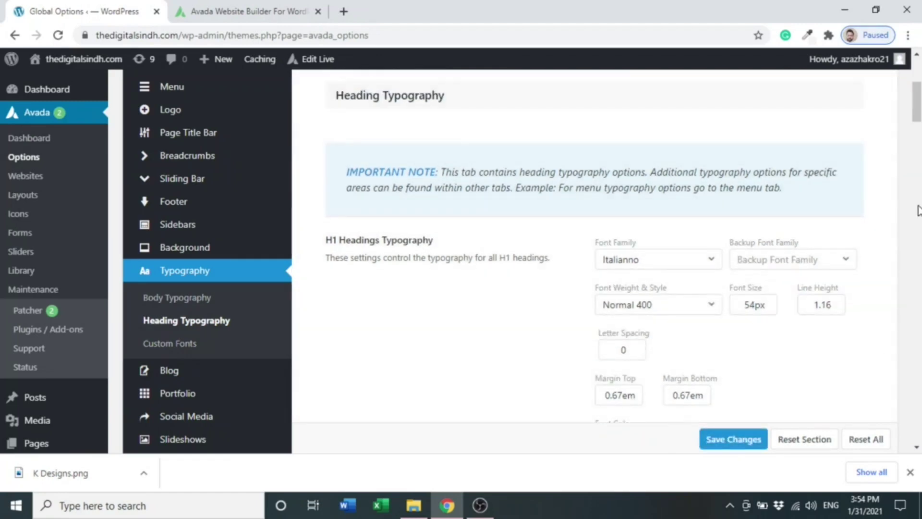
- Open the Logo options, go to the Default Logo image setting and save the changes
{"action": "left_click_drag", "start_coordinate": [917, 120], "coordinate": [918, 99]}
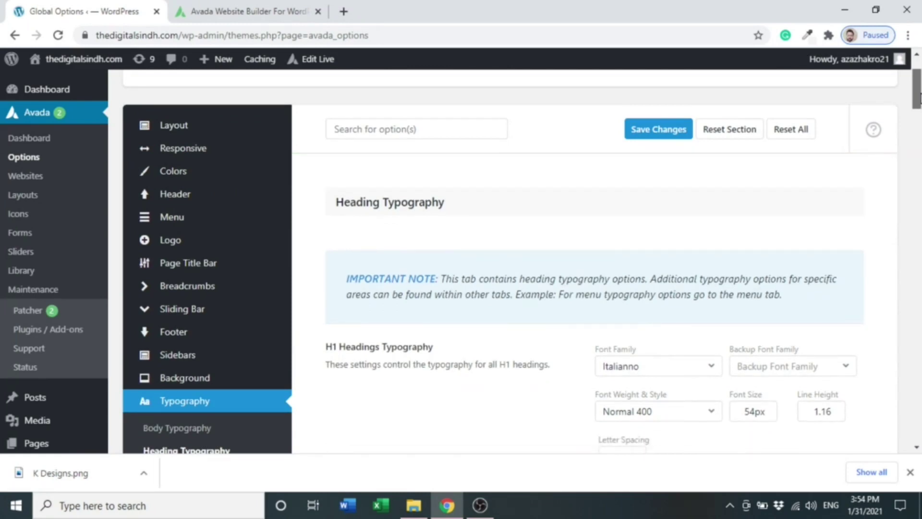
{"action": "scroll", "coordinate": [918, 98], "scroll_direction": "down", "scroll_amount": 2}
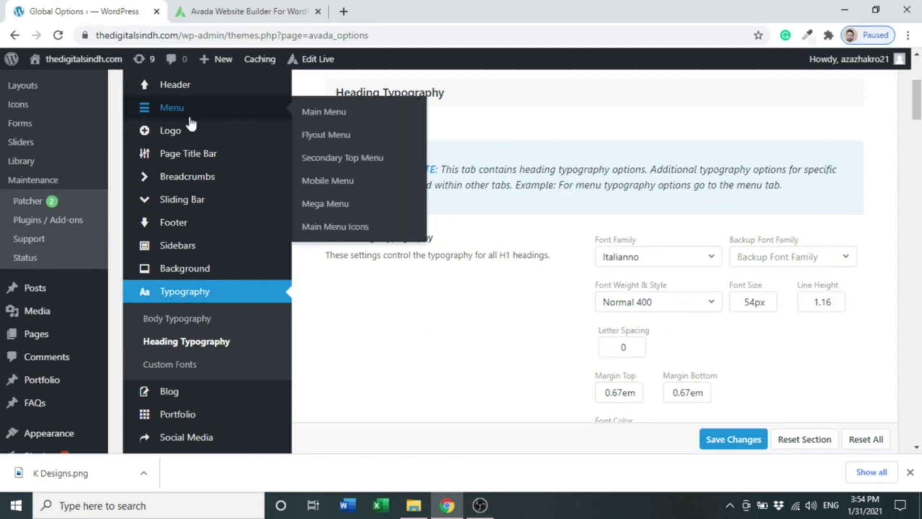
{"action": "left_click", "coordinate": [172, 135]}
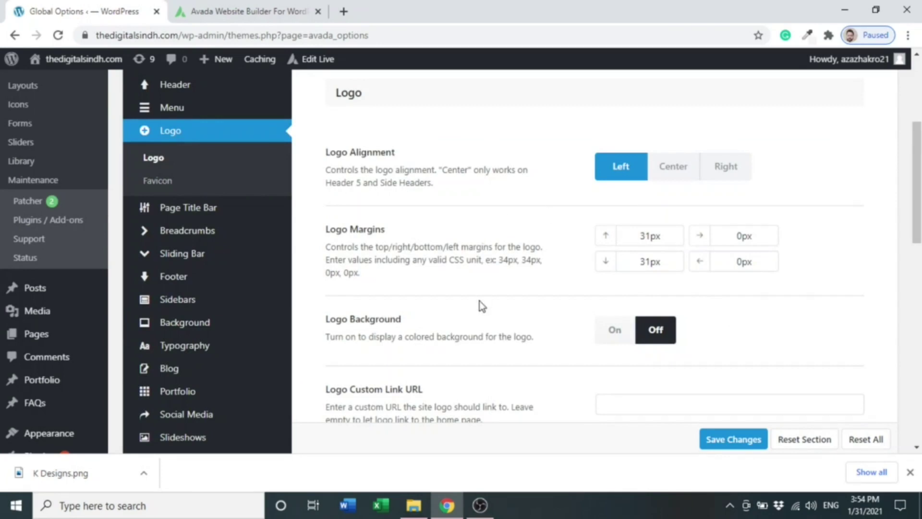
{"action": "left_click", "coordinate": [912, 250]}
{"action": "scroll", "coordinate": [915, 250], "scroll_direction": "down", "scroll_amount": 1}
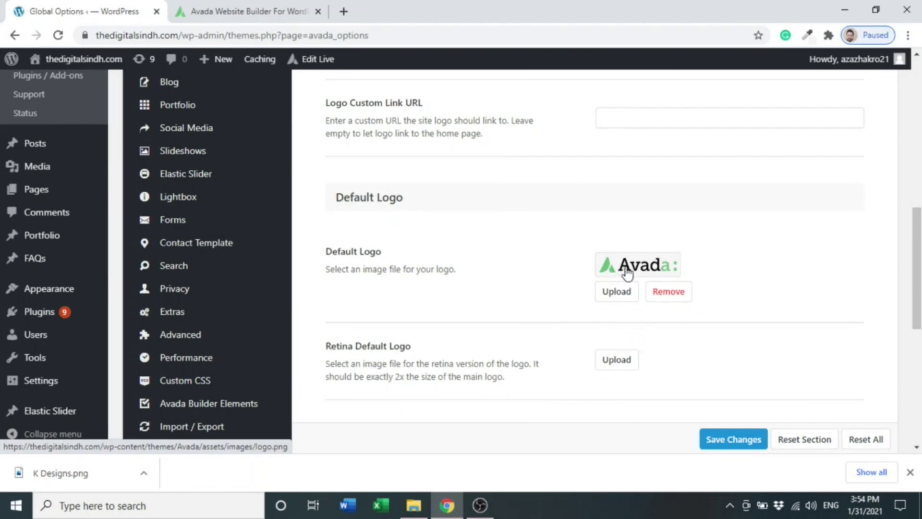
{"action": "left_click", "coordinate": [733, 449]}
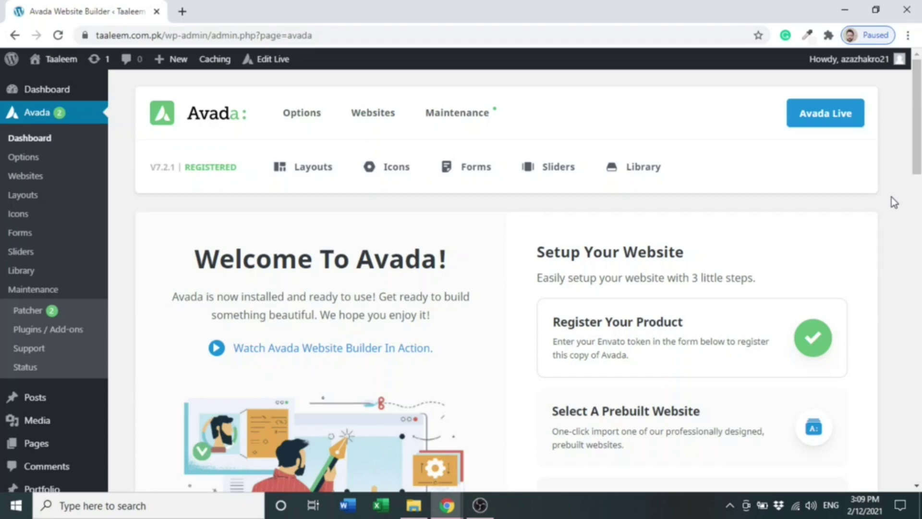
- Open the list of all pages in the Taaleem site's WordPress admin
{"action": "scroll", "coordinate": [349, 249], "scroll_direction": "down", "scroll_amount": 4}
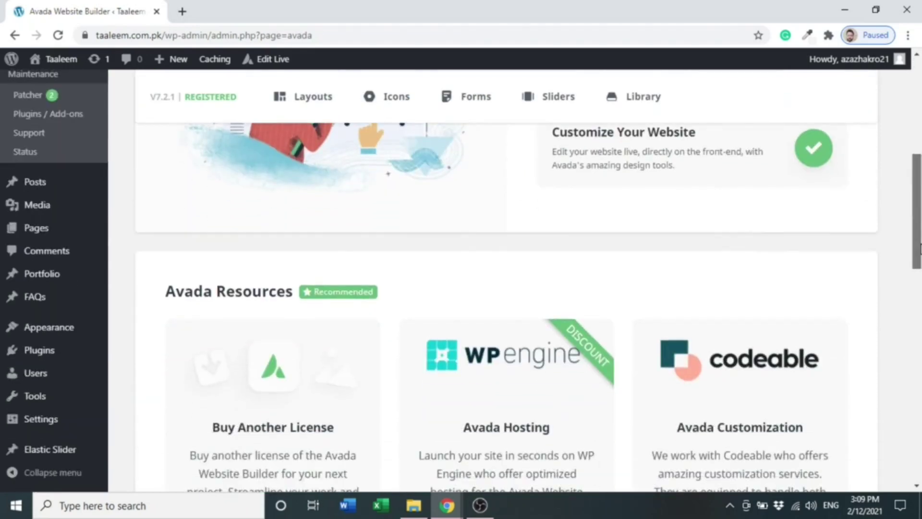
{"action": "mouse_move", "coordinate": [75, 193]}
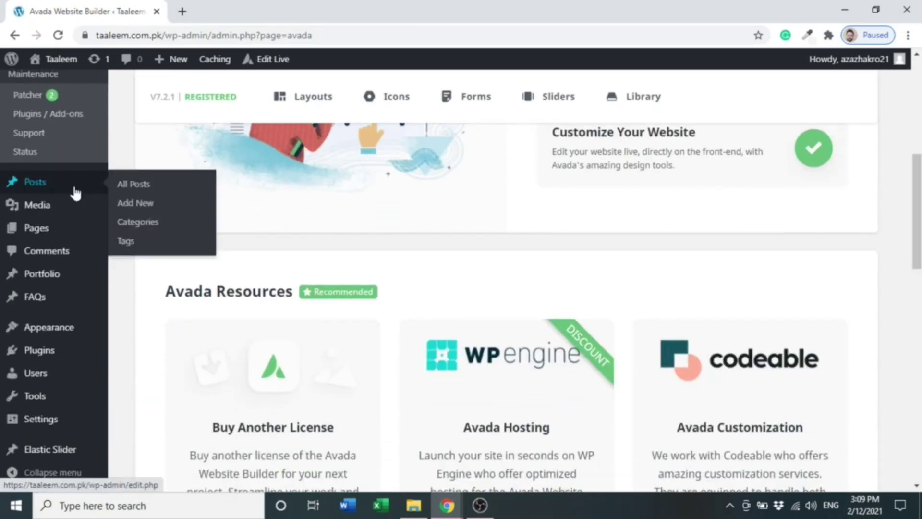
{"action": "mouse_move", "coordinate": [61, 233]}
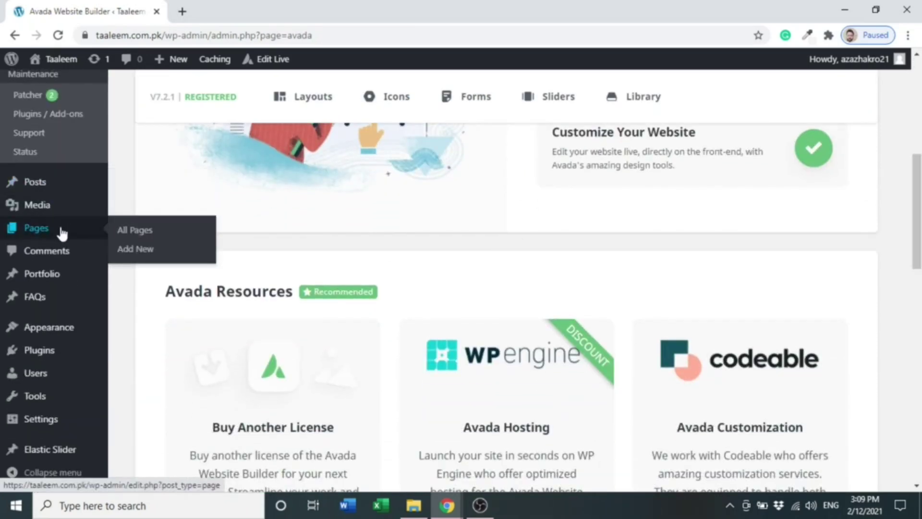
{"action": "left_click", "coordinate": [150, 235]}
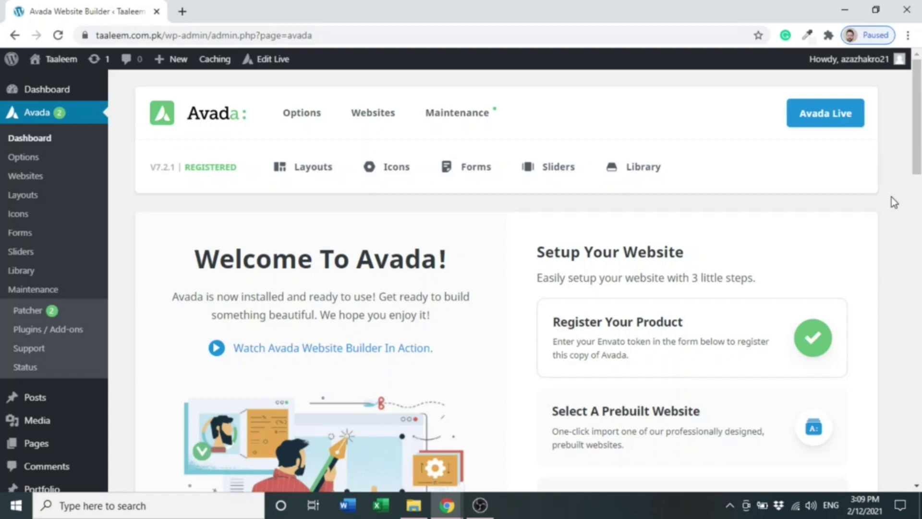
{"action": "scroll", "coordinate": [347, 245], "scroll_direction": "down", "scroll_amount": 7}
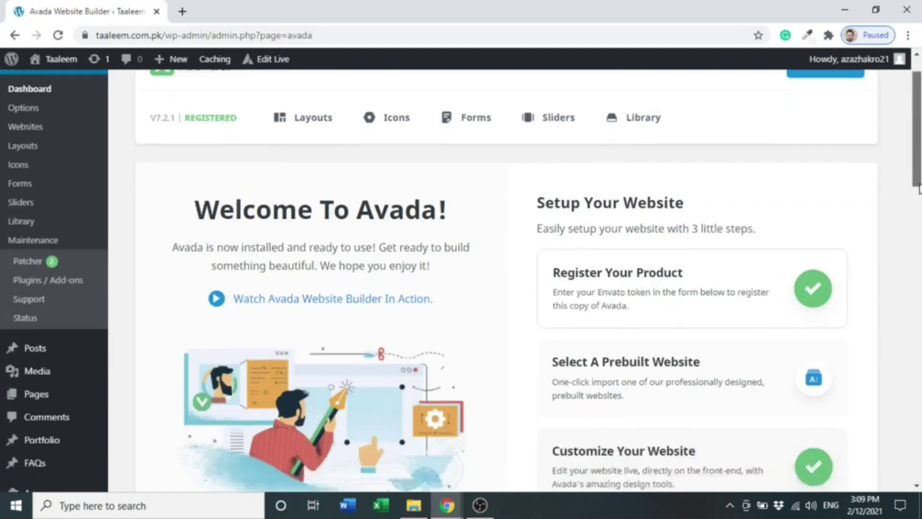
{"action": "mouse_move", "coordinate": [76, 192]}
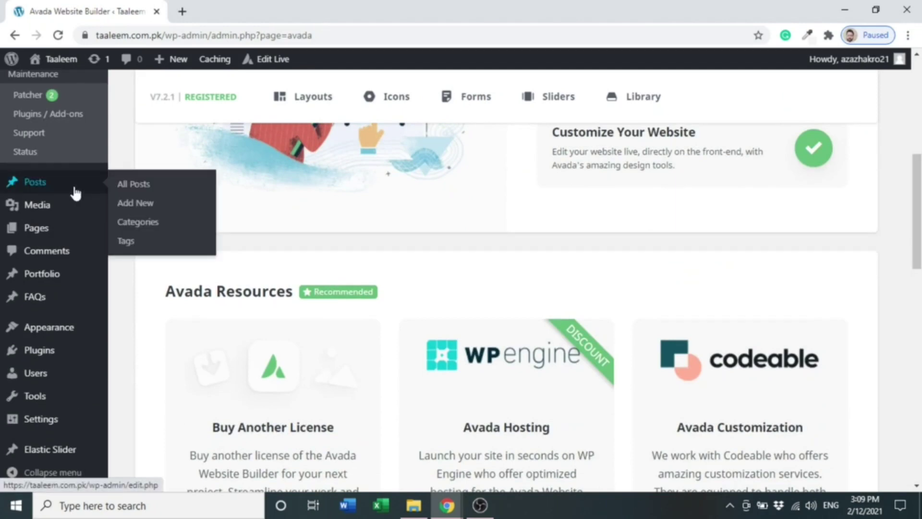
{"action": "mouse_move", "coordinate": [62, 232]}
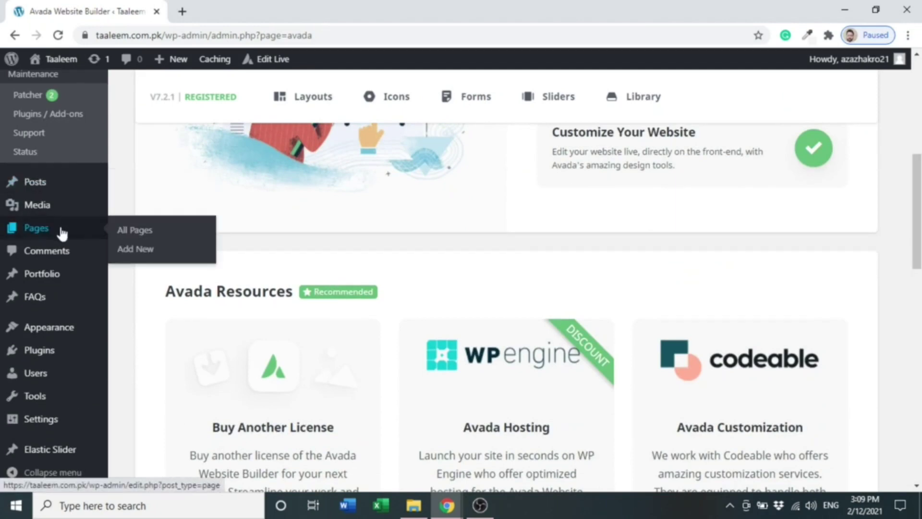
{"action": "left_click", "coordinate": [135, 231]}
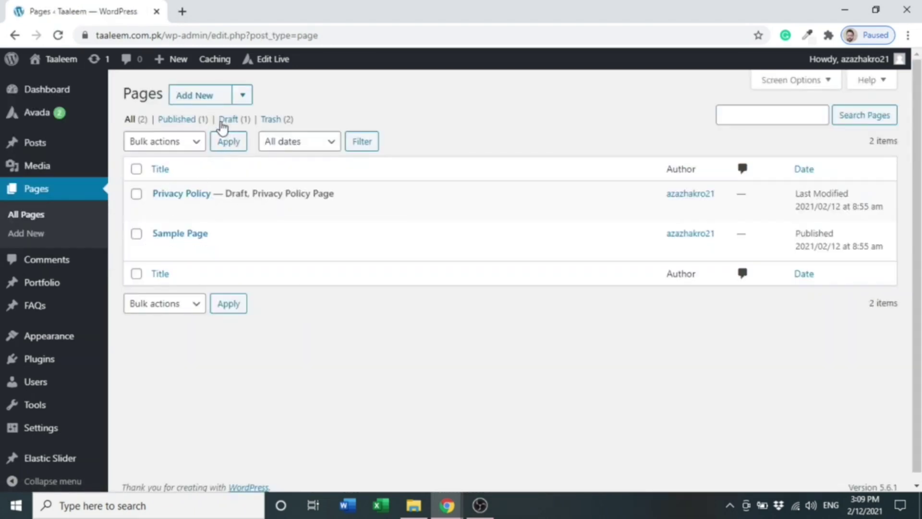
- Add a new page titled "Home"
{"action": "left_click", "coordinate": [202, 97]}
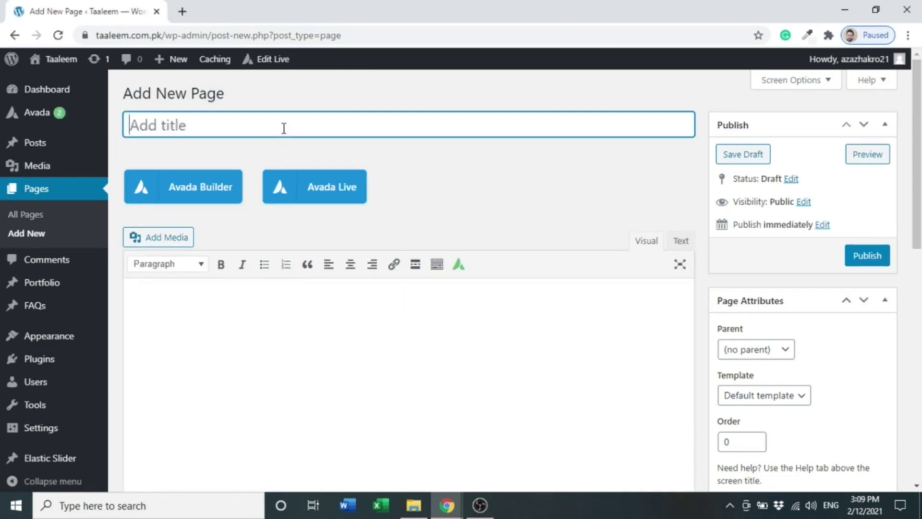
{"action": "type", "text": "Home"}
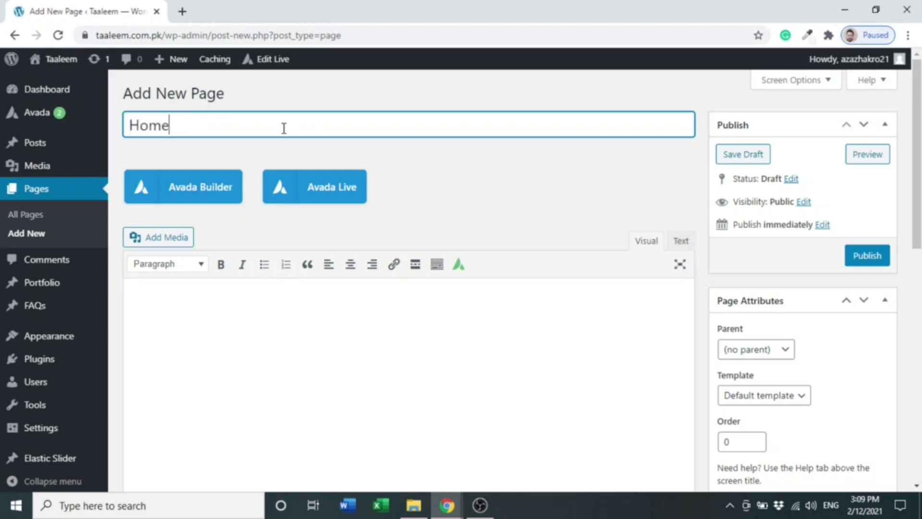
{"action": "left_click", "coordinate": [455, 195]}
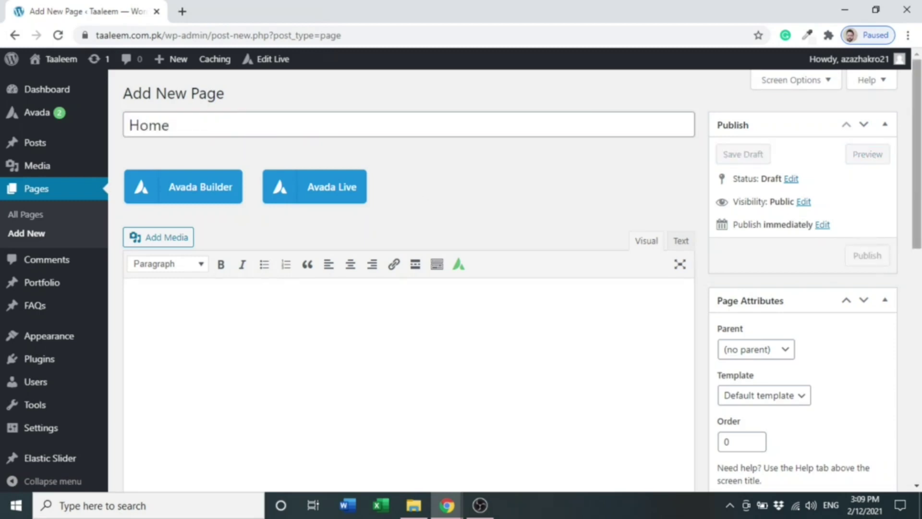
- Set the Home page's template to 100% Width and publish the page
{"action": "scroll", "coordinate": [409, 288], "scroll_direction": "down", "scroll_amount": 3}
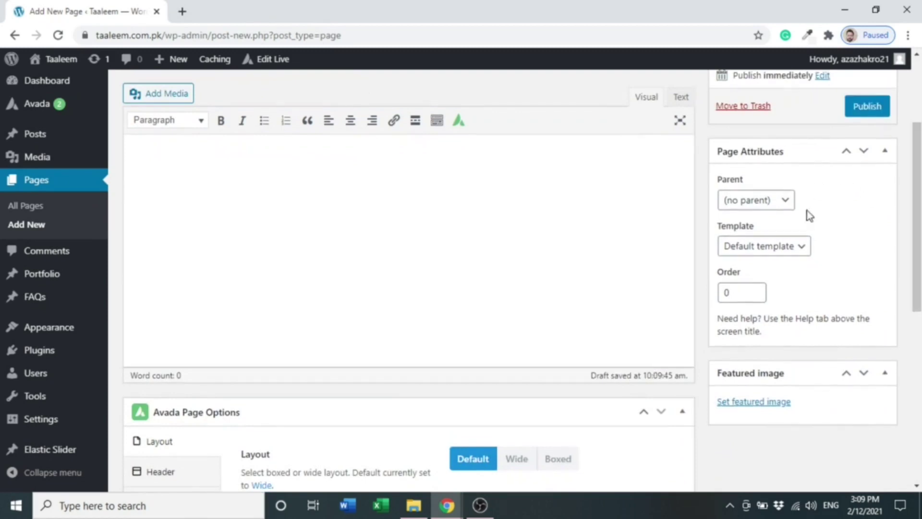
{"action": "left_click", "coordinate": [800, 247]}
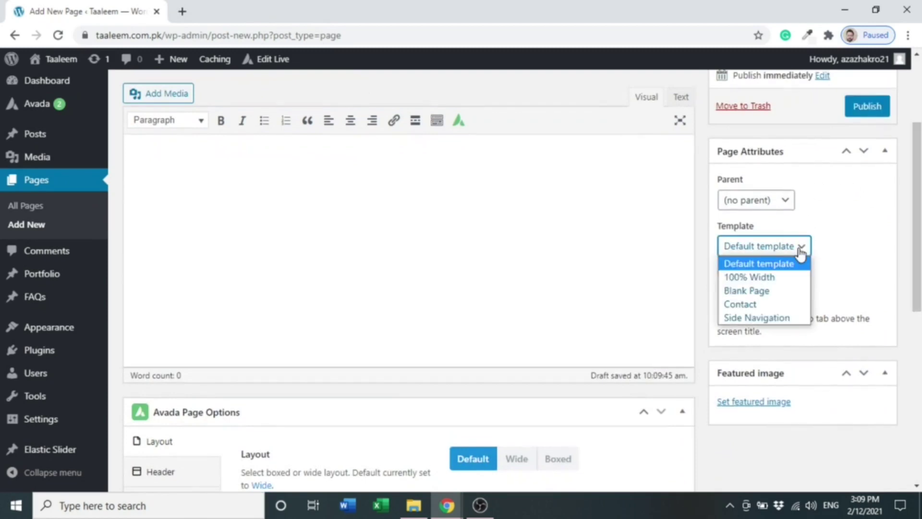
{"action": "left_click", "coordinate": [776, 278]}
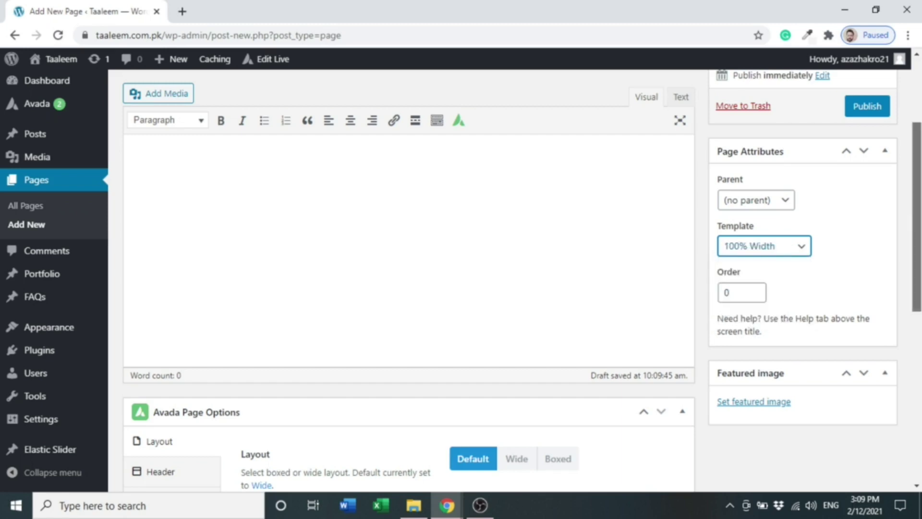
{"action": "scroll", "coordinate": [891, 224], "scroll_direction": "up", "scroll_amount": 3}
{"action": "left_click", "coordinate": [868, 262]}
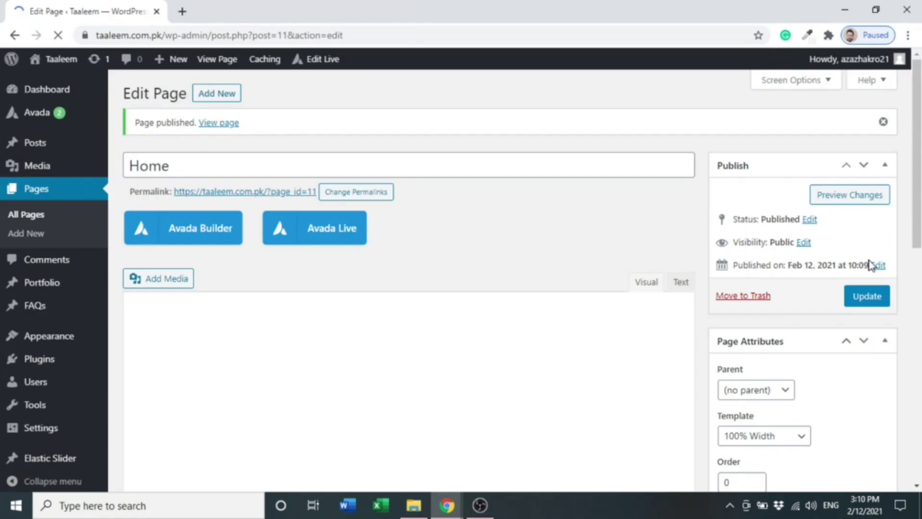
- Open the Home page in the Avada Live editor and set its Page Title Bar option to Hide
{"action": "left_click", "coordinate": [335, 235]}
{"action": "left_click", "coordinate": [533, 124]}
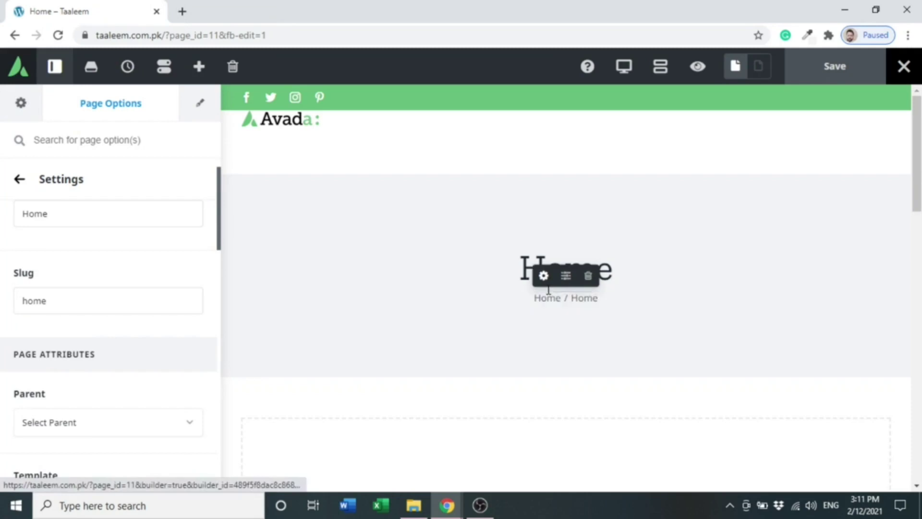
{"action": "left_click", "coordinate": [594, 287]}
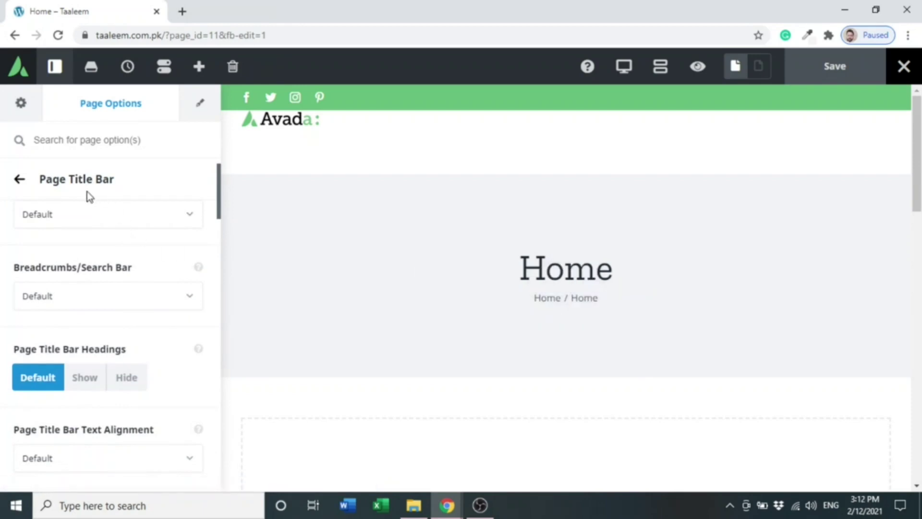
{"action": "left_click", "coordinate": [150, 222]}
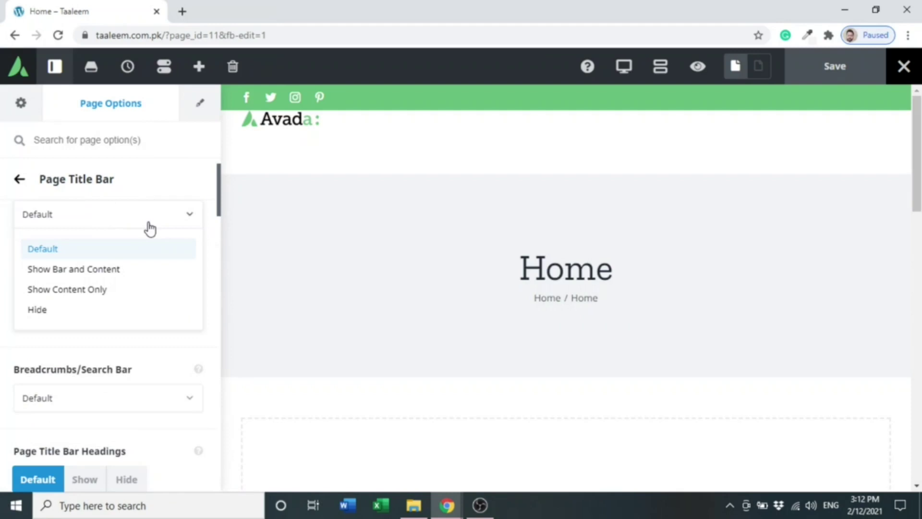
{"action": "left_click", "coordinate": [59, 319]}
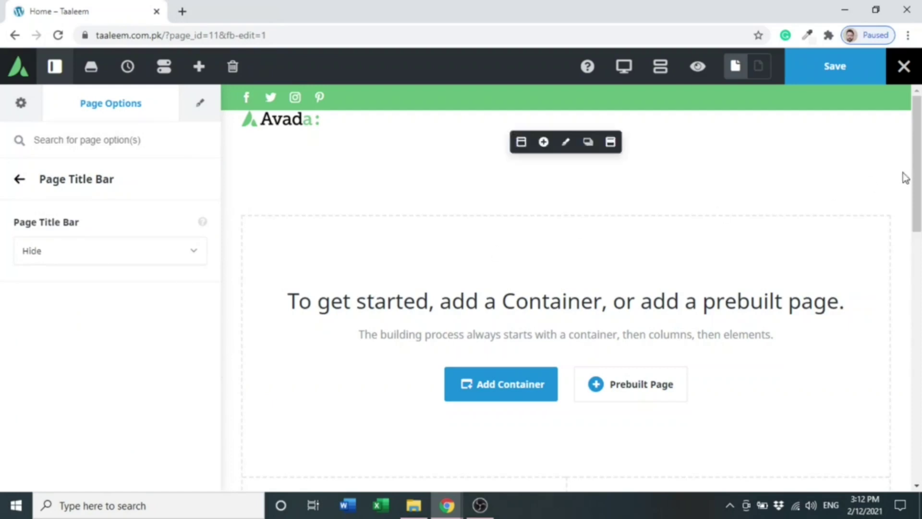
{"action": "left_click_drag", "start_coordinate": [917, 177], "coordinate": [916, 215]}
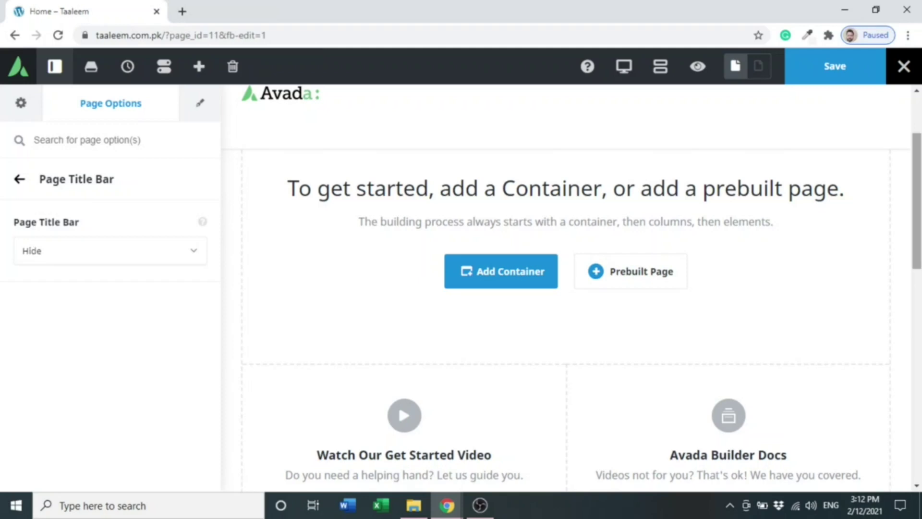
- Add a container with a 1/2 - 1/2 column layout to the Home page
{"action": "left_click", "coordinate": [507, 281]}
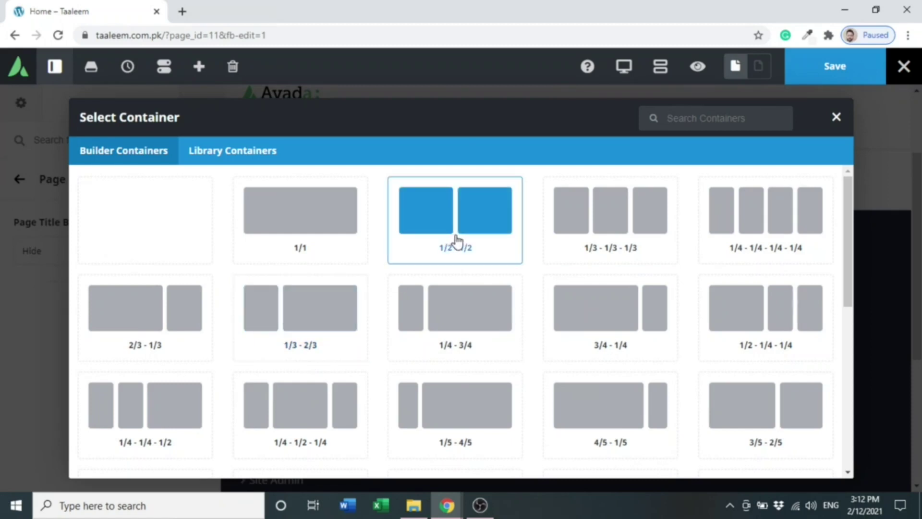
{"action": "left_click", "coordinate": [476, 233]}
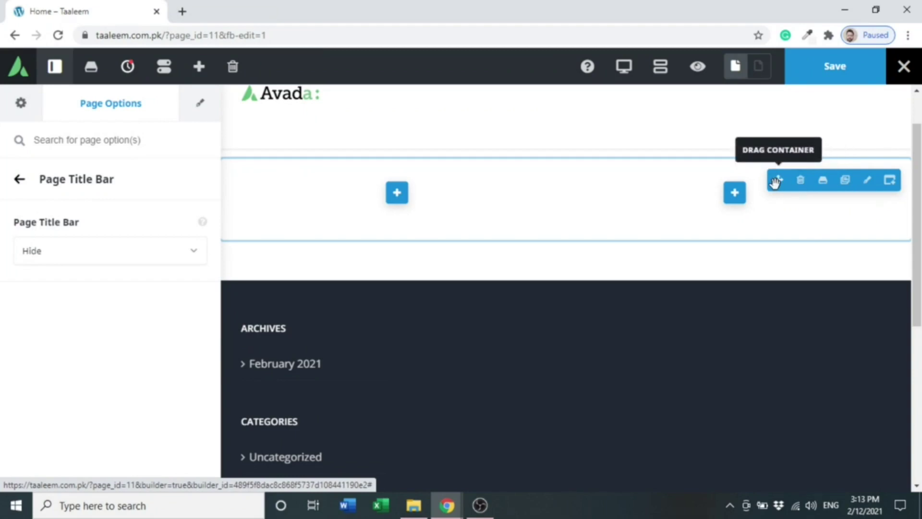
- Open the new container's options and review its General, Design and Background settings
{"action": "left_click", "coordinate": [873, 184]}
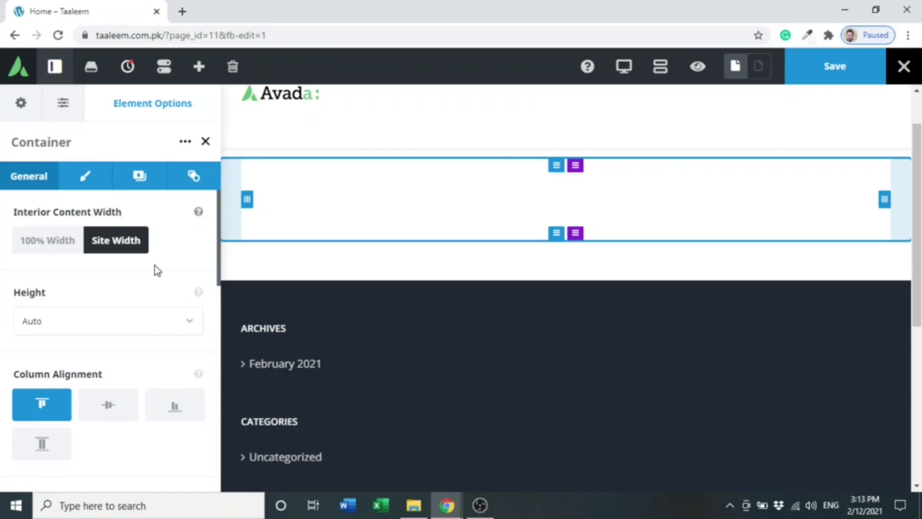
{"action": "double_click", "coordinate": [216, 288]}
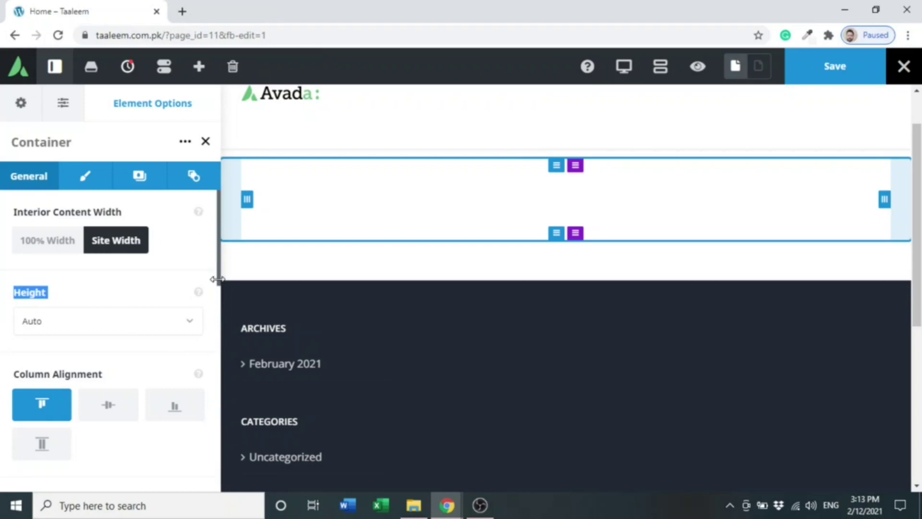
{"action": "left_click_drag", "start_coordinate": [217, 283], "coordinate": [153, 237]}
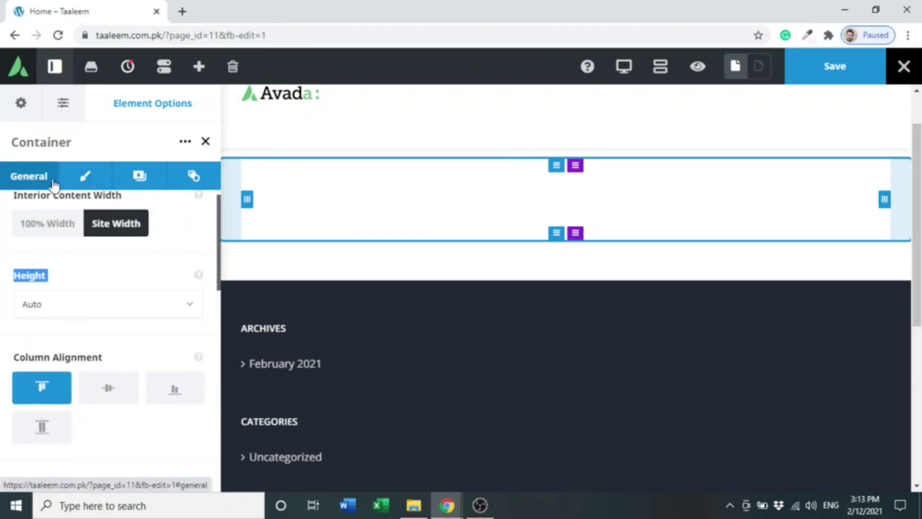
{"action": "left_click", "coordinate": [92, 175]}
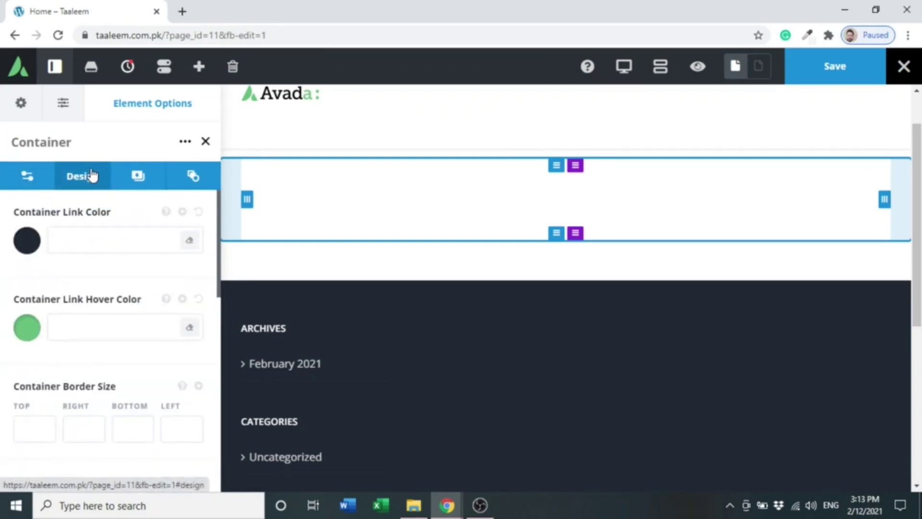
{"action": "left_click", "coordinate": [131, 177]}
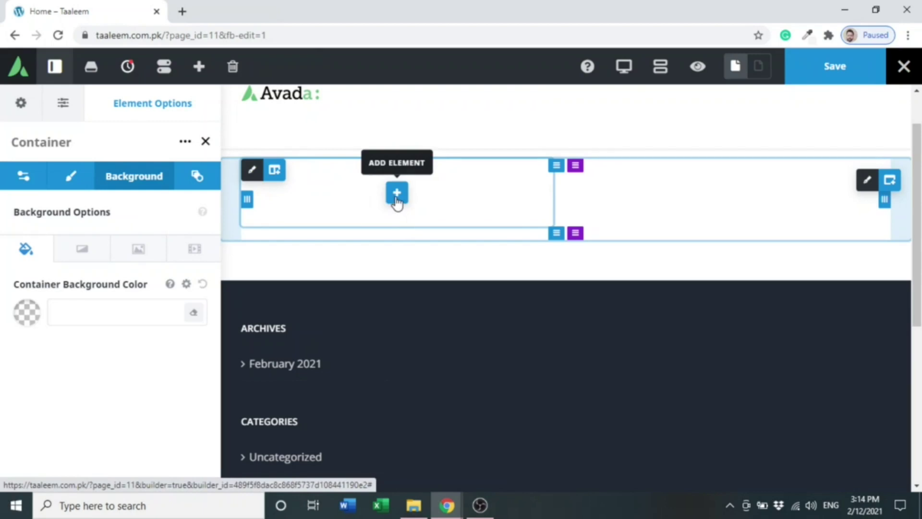
- Add a Title element to the container's first column
{"action": "left_click", "coordinate": [398, 194]}
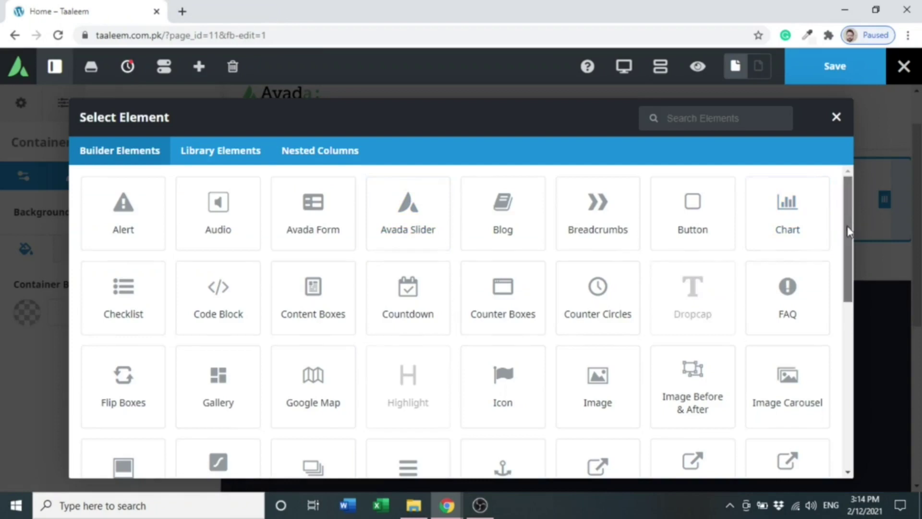
{"action": "scroll", "coordinate": [846, 211], "scroll_direction": "down", "scroll_amount": 2}
{"action": "scroll", "coordinate": [846, 213], "scroll_direction": "up", "scroll_amount": 2}
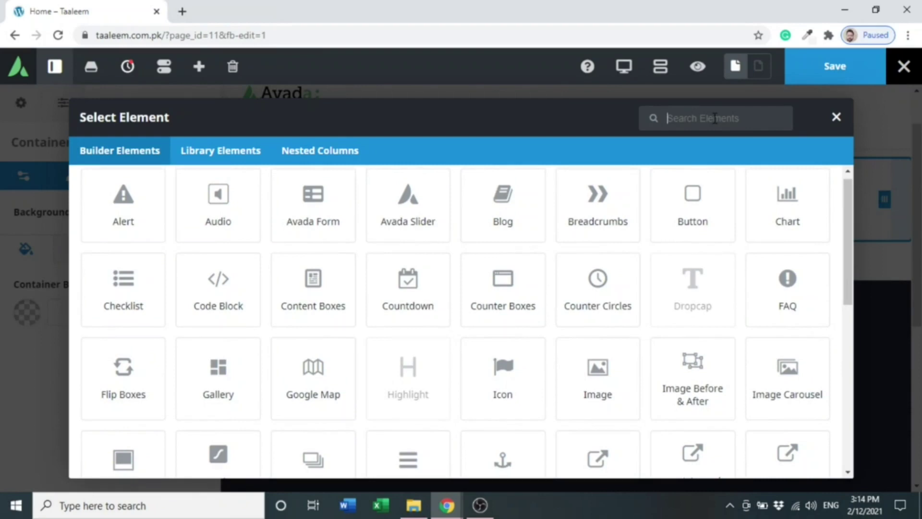
{"action": "type", "text": "tit"}
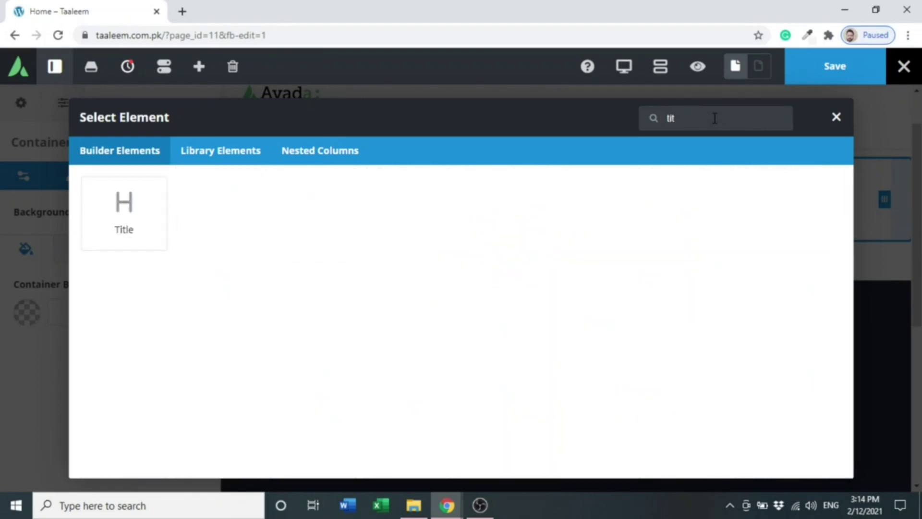
{"action": "type", "text": "le"}
{"action": "left_click", "coordinate": [145, 212]}
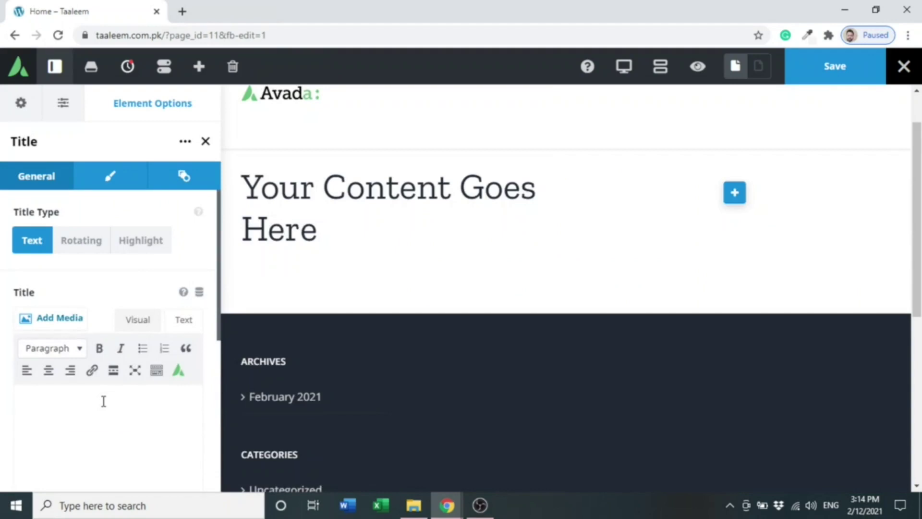
- Set the title's text to "Welcome to Digital Services"
{"action": "type", "text": "Welcom"}
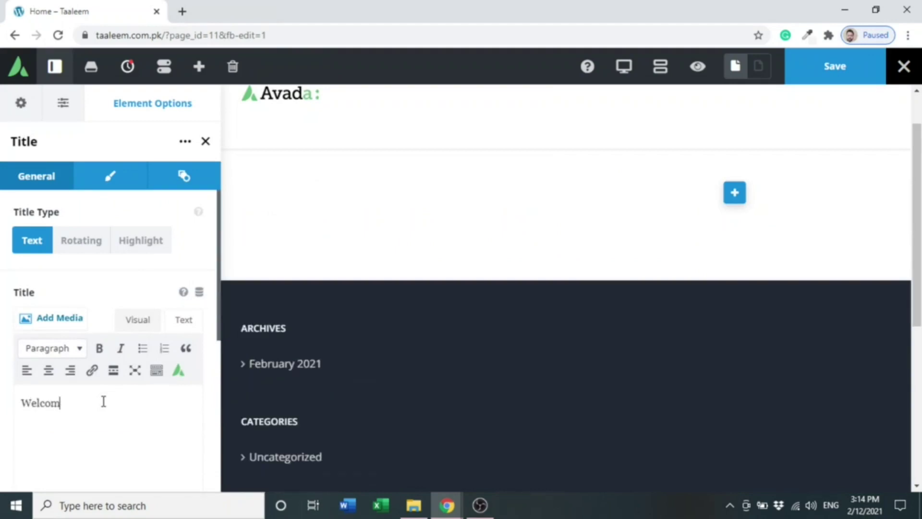
{"action": "type", "text": "e to D"}
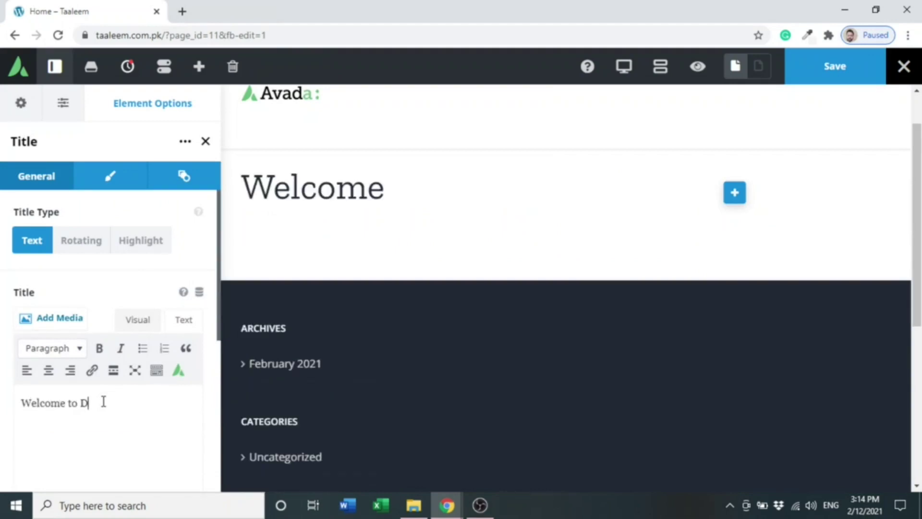
{"action": "type", "text": "igital "}
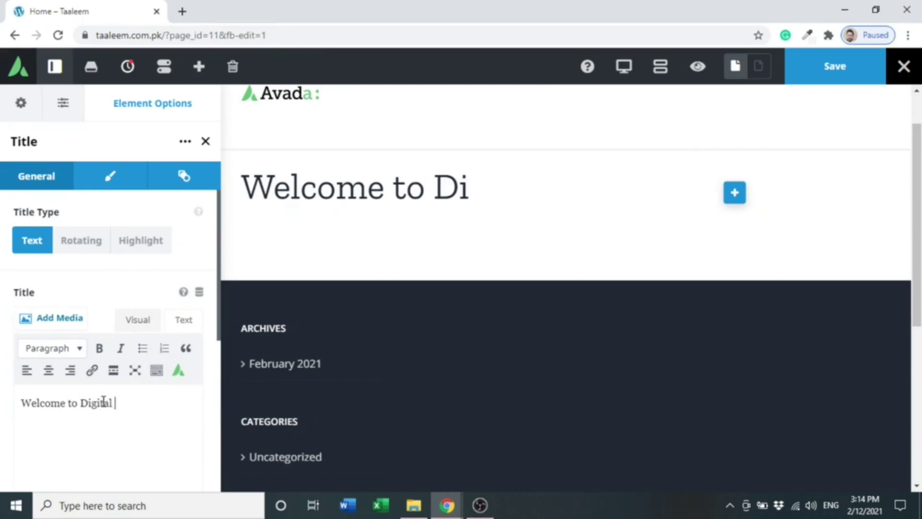
{"action": "type", "text": "Services"}
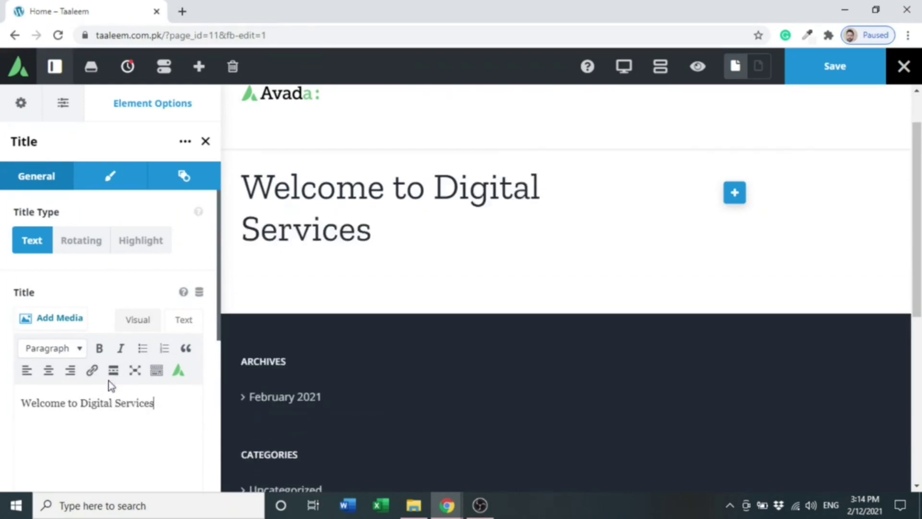
- Set the title's alignment to Center and its font size to 70
{"action": "left_click", "coordinate": [113, 180]}
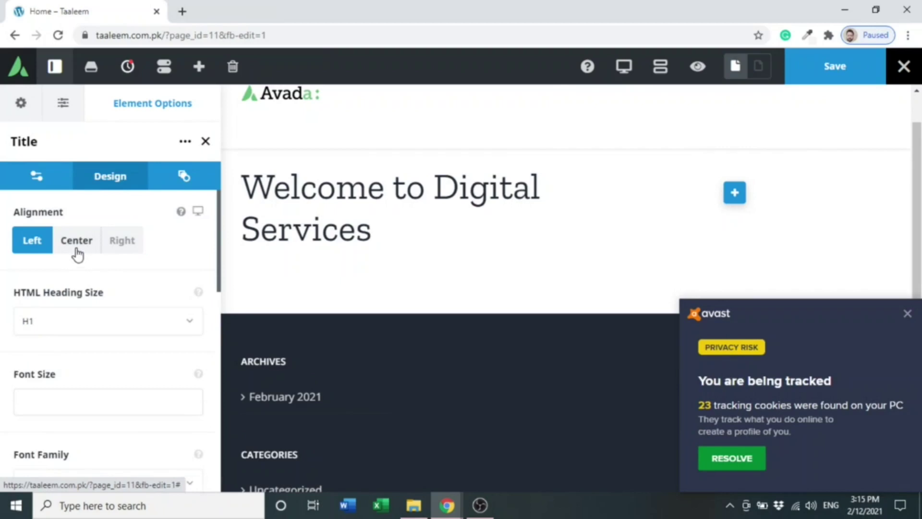
{"action": "left_click", "coordinate": [77, 248]}
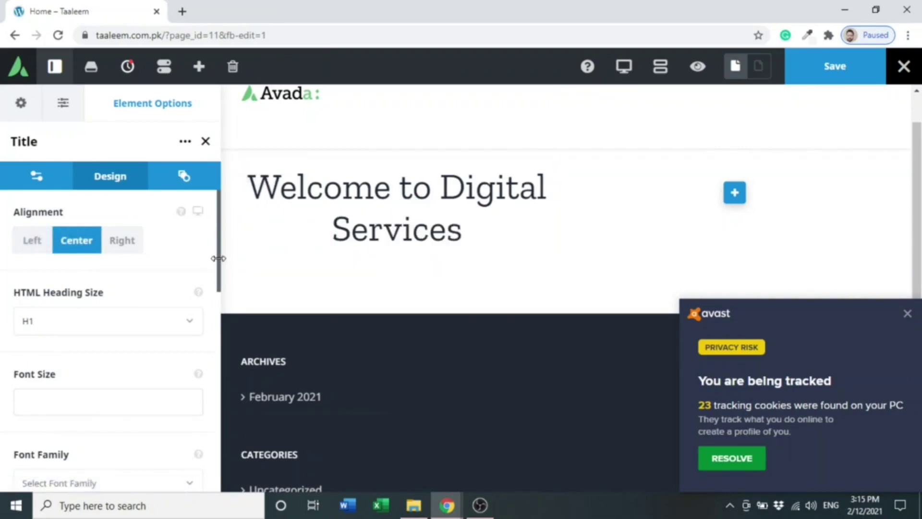
{"action": "scroll", "coordinate": [219, 265], "scroll_direction": "down", "scroll_amount": 3}
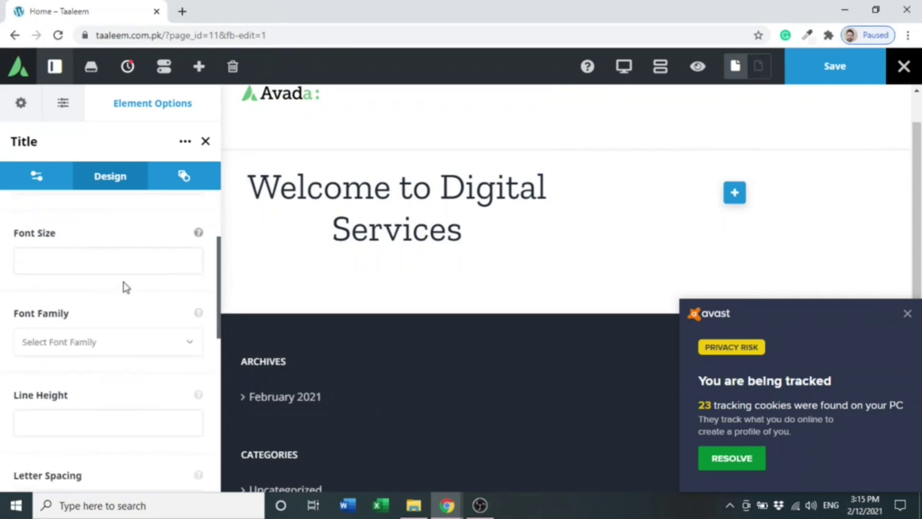
{"action": "left_click", "coordinate": [118, 256]}
{"action": "type", "text": "70"}
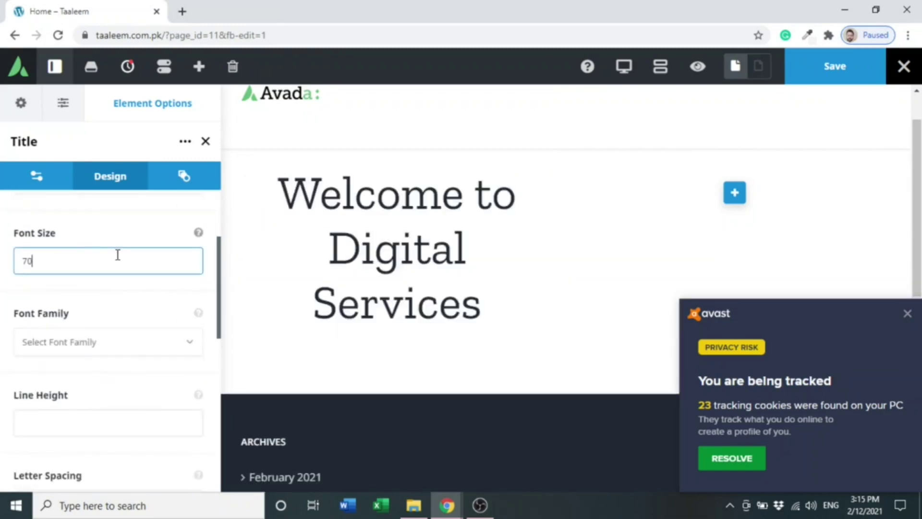
- Change the title's font family to Italianno
{"action": "left_click", "coordinate": [117, 348]}
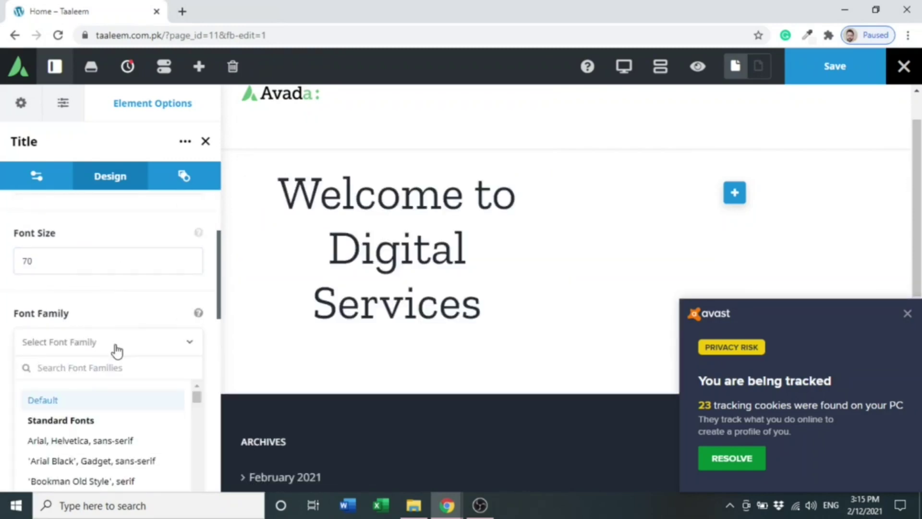
{"action": "type", "text": "itali"}
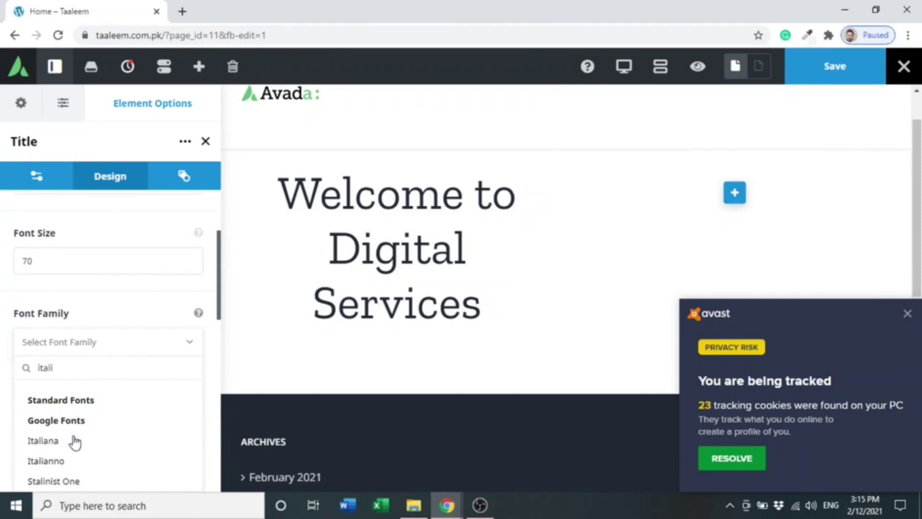
{"action": "left_click", "coordinate": [62, 461]}
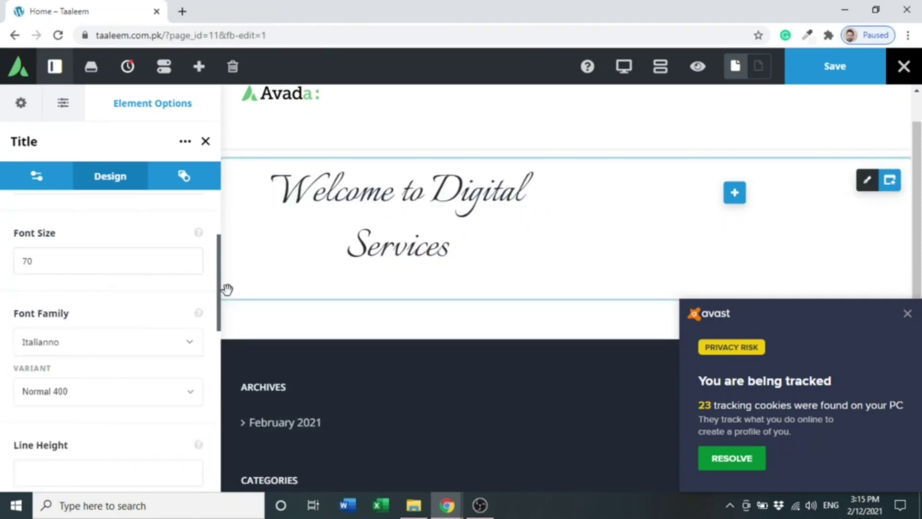
- Set the title's line height to 1 and its letter spacing to 2
{"action": "left_click_drag", "start_coordinate": [219, 298], "coordinate": [221, 333]}
{"action": "left_click", "coordinate": [123, 370]}
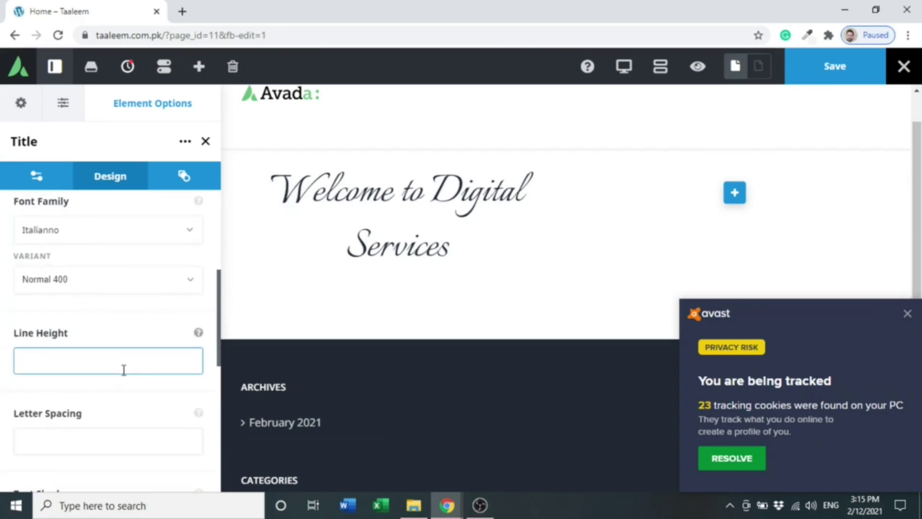
{"action": "type", "text": "1"}
{"action": "left_click", "coordinate": [106, 446]}
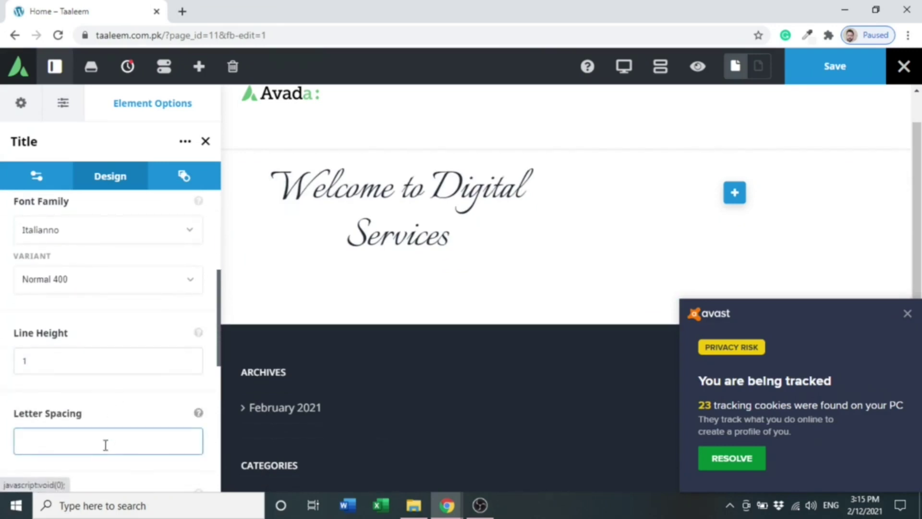
{"action": "type", "text": "2"}
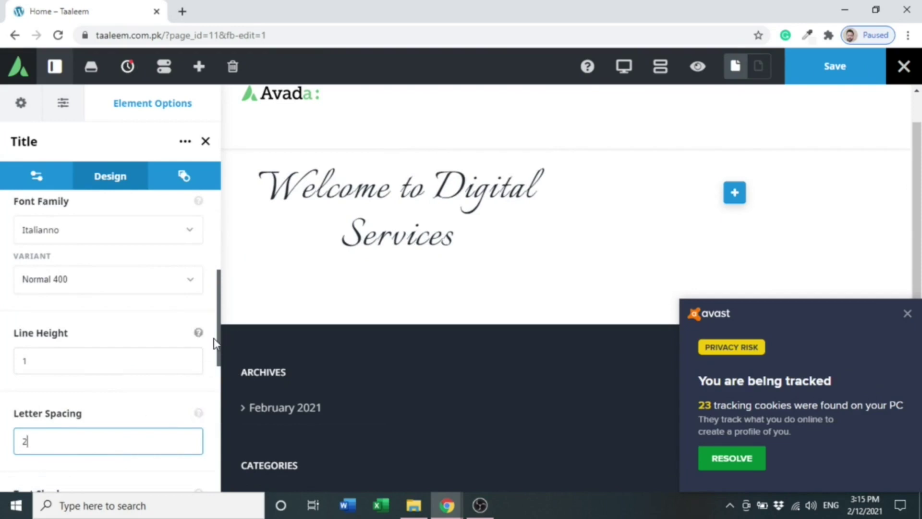
- Set the title's Separator option to None
{"action": "left_click_drag", "start_coordinate": [217, 338], "coordinate": [217, 454]}
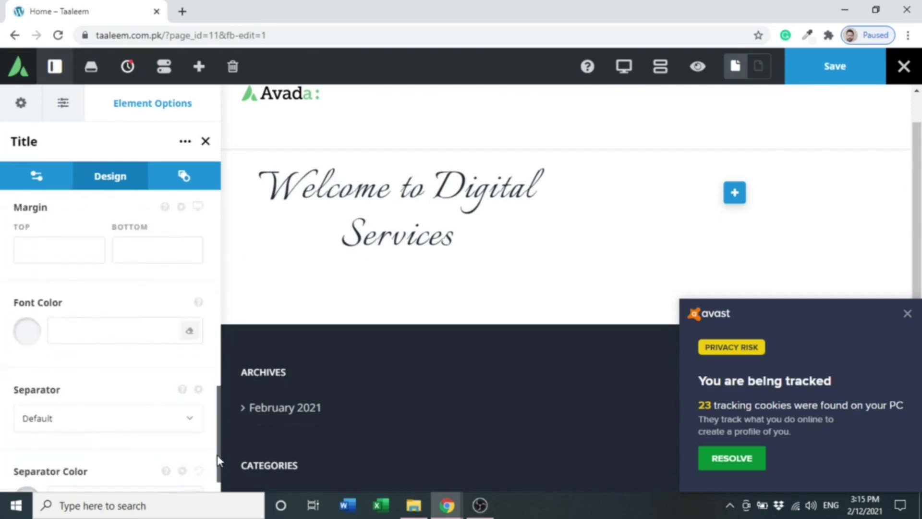
{"action": "left_click", "coordinate": [179, 432]}
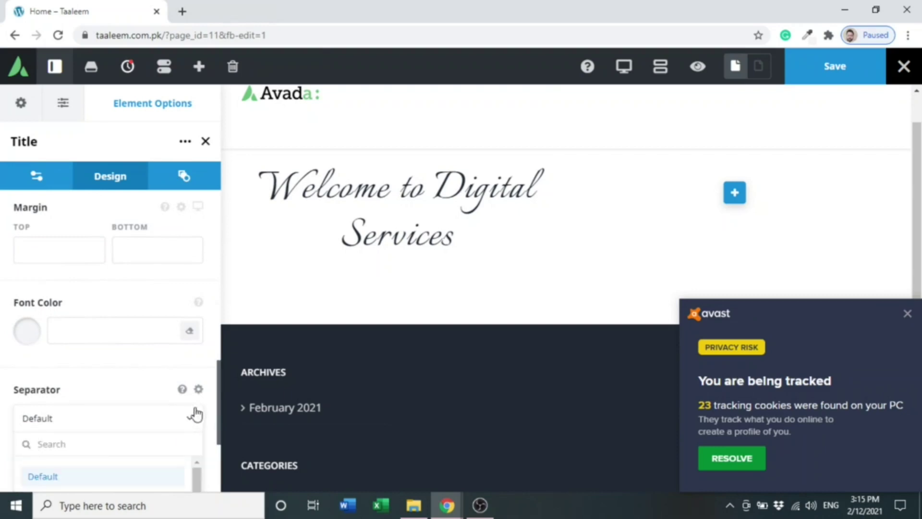
{"action": "left_click_drag", "start_coordinate": [217, 371], "coordinate": [216, 411]}
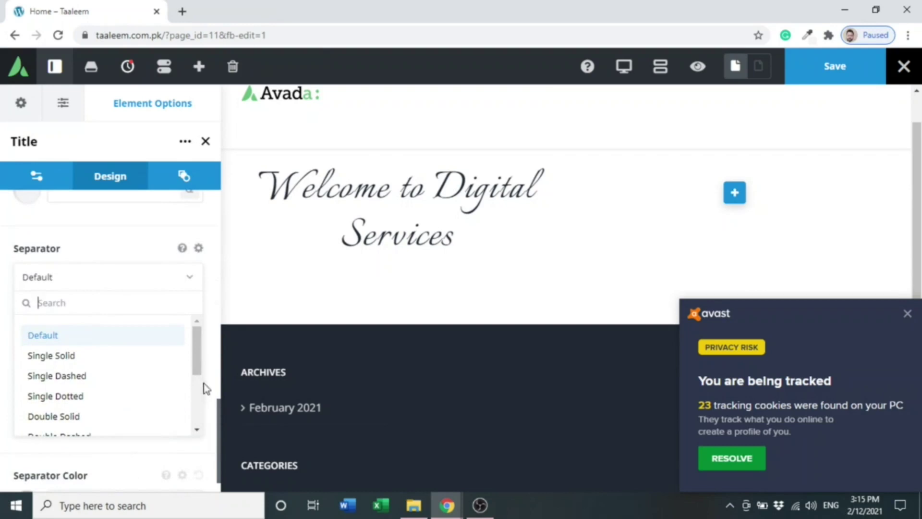
{"action": "left_click_drag", "start_coordinate": [197, 373], "coordinate": [198, 429]}
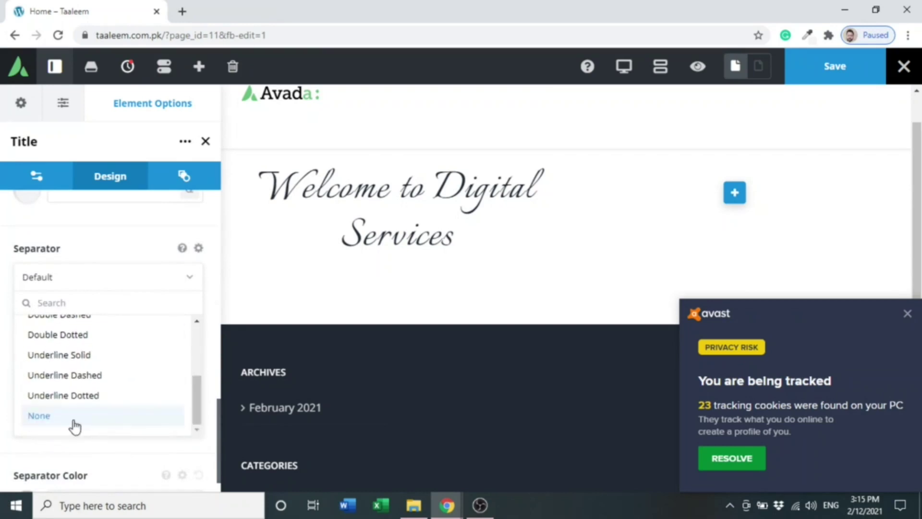
{"action": "left_click", "coordinate": [74, 418]}
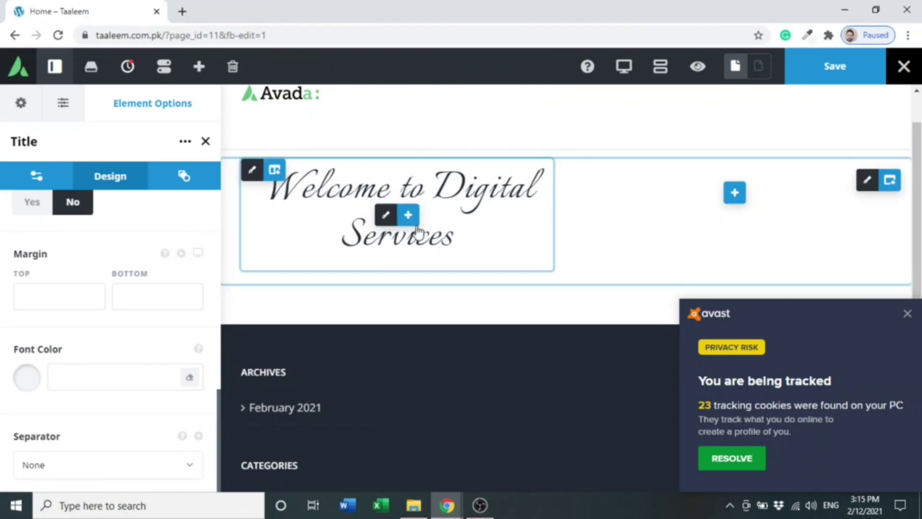
- Add a Text Block element below the title and dismiss the Avast notification
{"action": "mouse_move", "coordinate": [412, 225]}
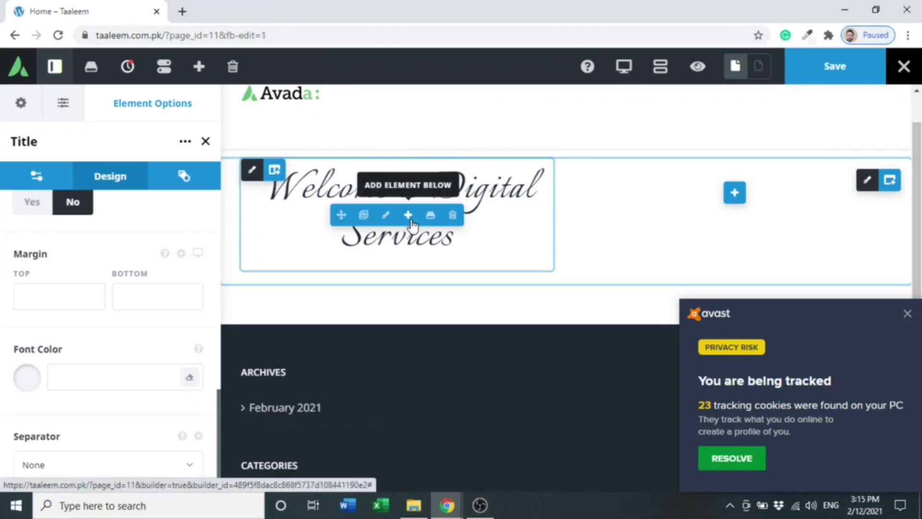
{"action": "left_click", "coordinate": [408, 216]}
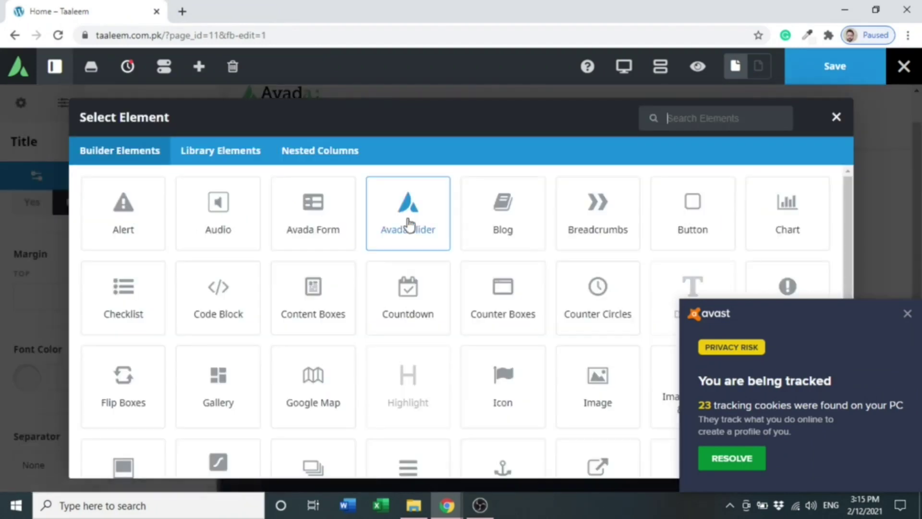
{"action": "type", "text": "text"}
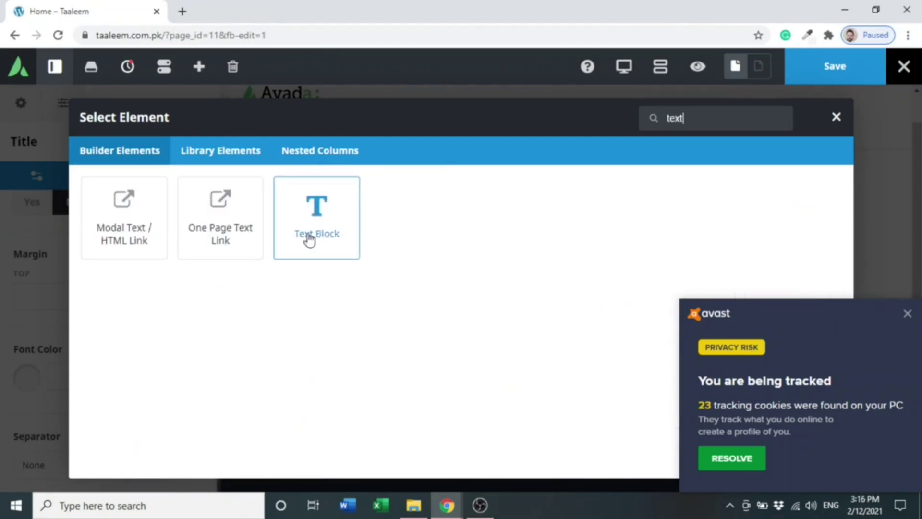
{"action": "left_click", "coordinate": [308, 238]}
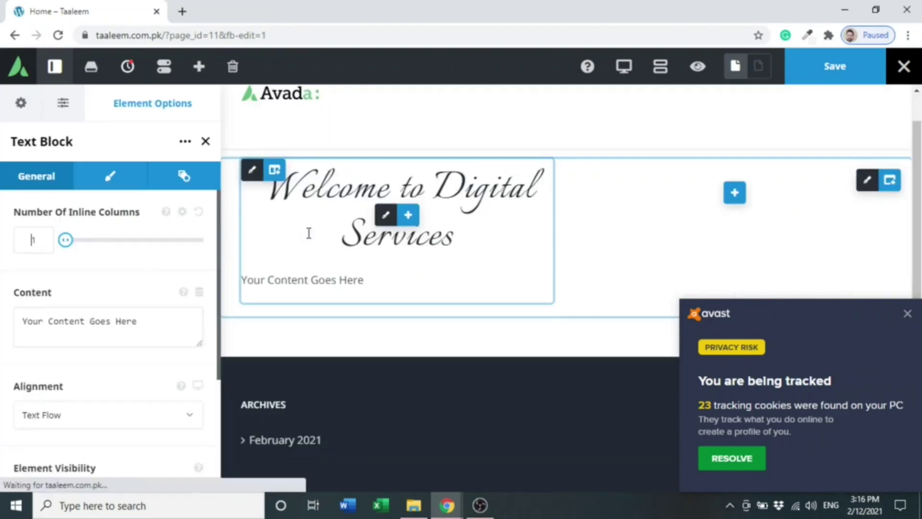
{"action": "left_click", "coordinate": [904, 315]}
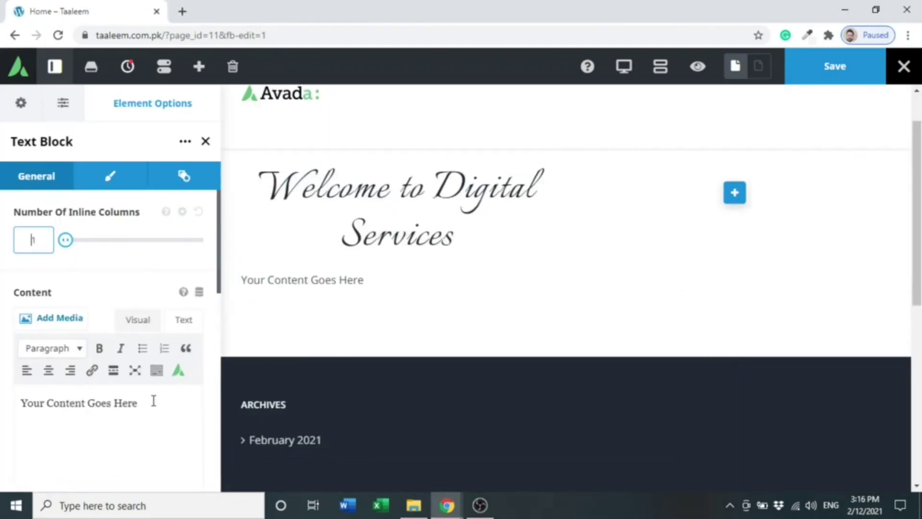
- Replace the text block's placeholder content with "Grow your Business with Us" and center it
{"action": "left_click", "coordinate": [32, 239]}
{"action": "left_click", "coordinate": [145, 403]}
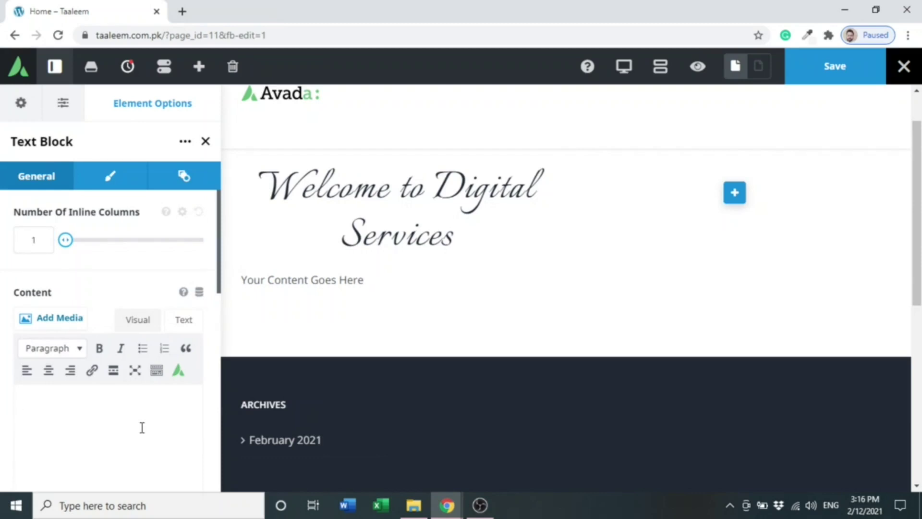
{"action": "type", "text": "Gr"}
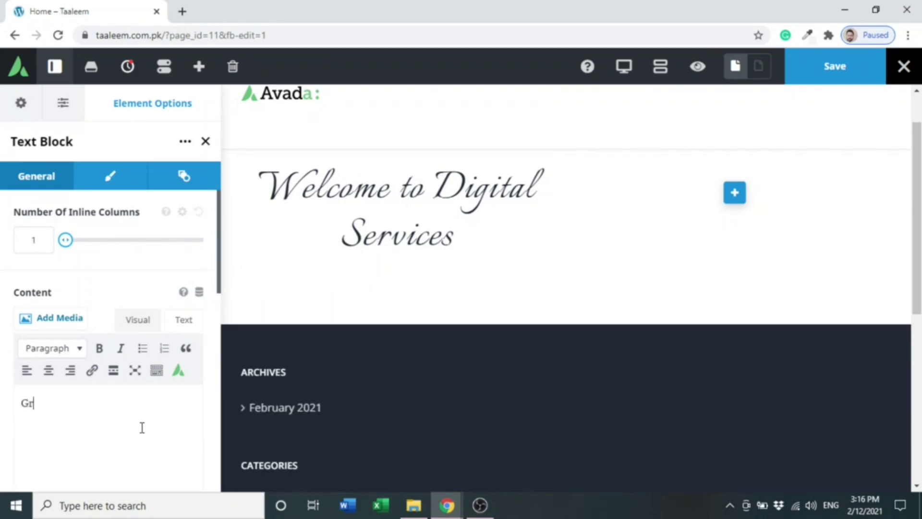
{"action": "type", "text": "o w"}
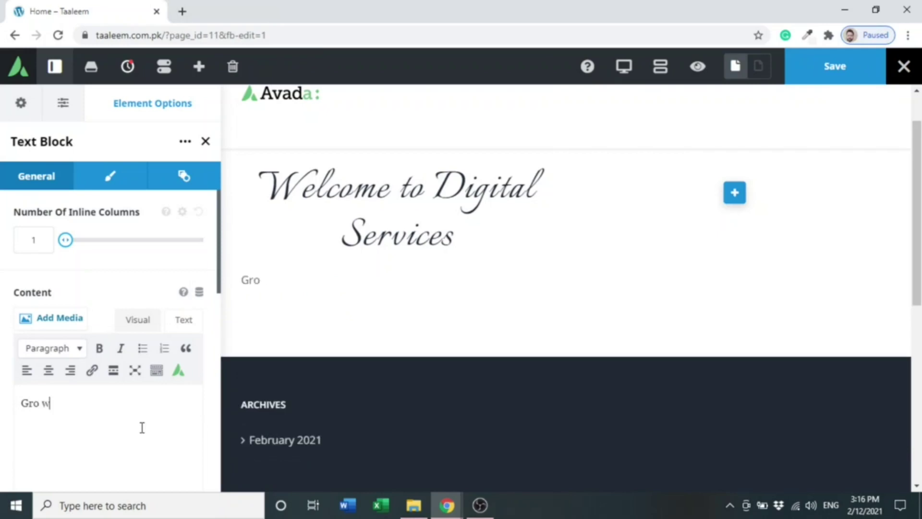
{"action": "key", "text": "BackSpace"}
{"action": "key", "text": "BackSpace"}
{"action": "type", "text": "w your Busines"}
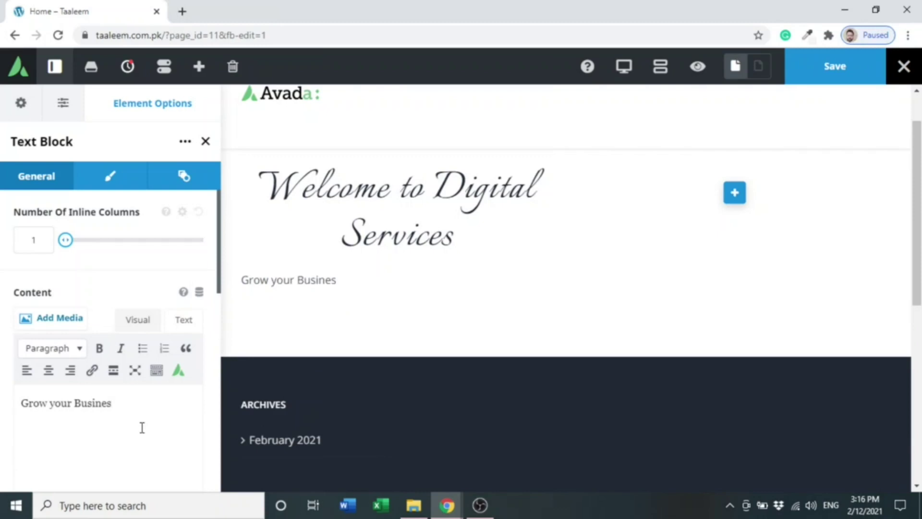
{"action": "type", "text": "s with Us"}
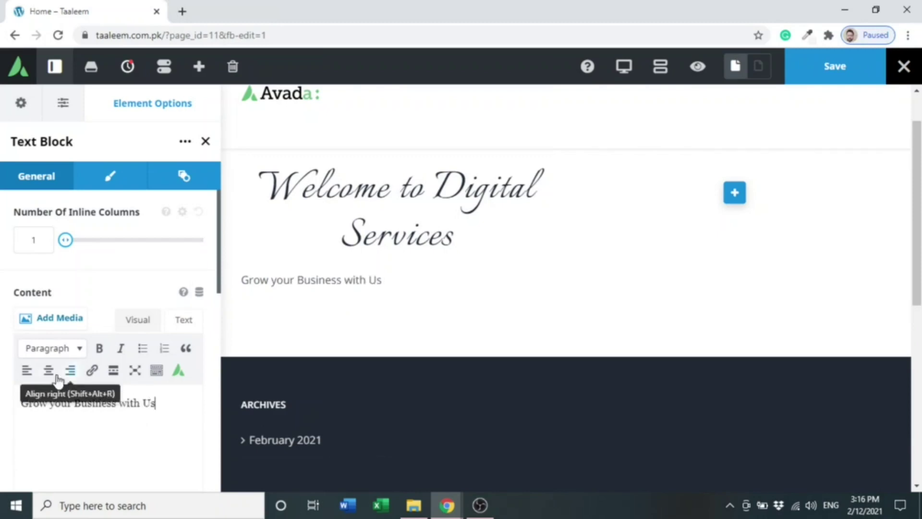
{"action": "triple_click", "coordinate": [56, 401]}
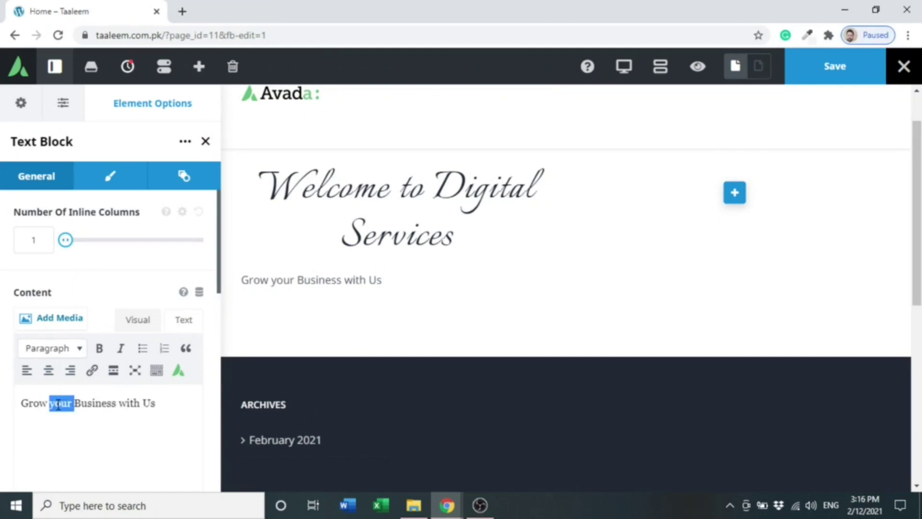
{"action": "left_click", "coordinate": [48, 369]}
- Set the text block's font size to 25, its line height to 1 and its letter spacing to 1
{"action": "left_click", "coordinate": [116, 172]}
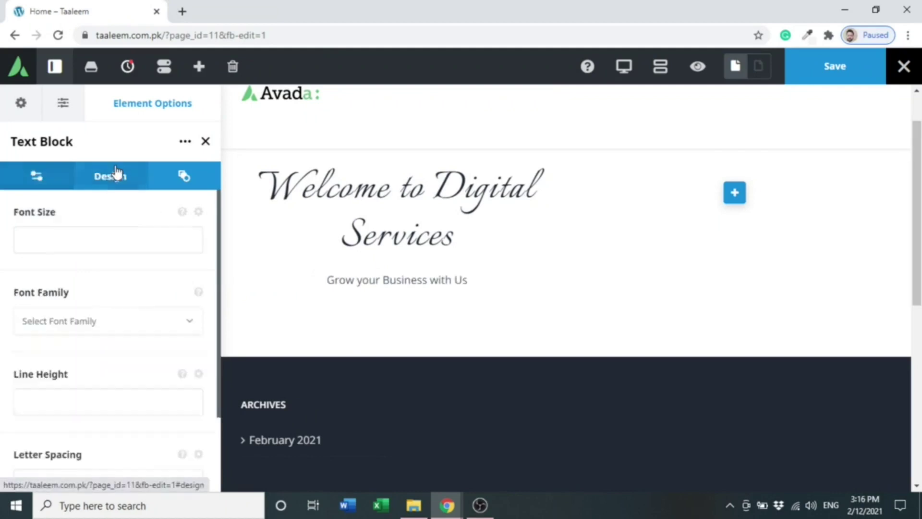
{"action": "left_click", "coordinate": [97, 227]}
{"action": "type", "text": "25"}
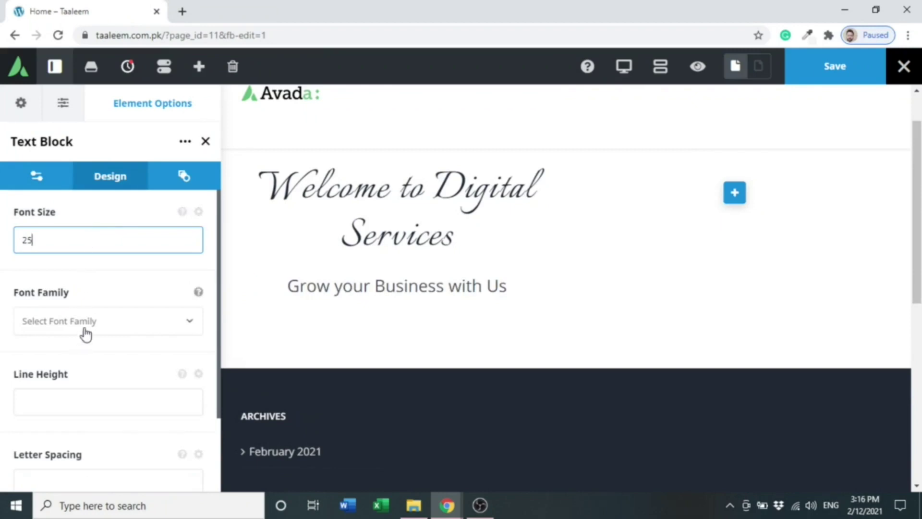
{"action": "left_click", "coordinate": [72, 402]}
{"action": "type", "text": "1"}
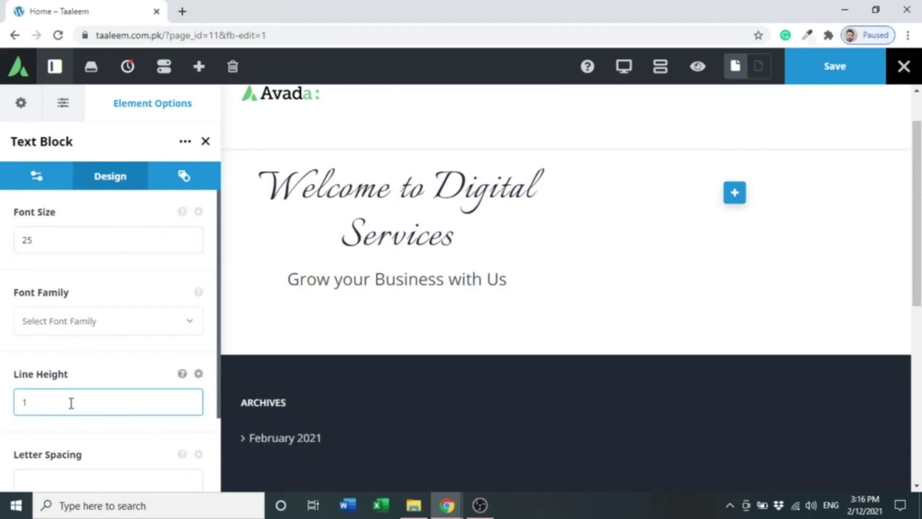
{"action": "left_click", "coordinate": [66, 476]}
{"action": "type", "text": "1"}
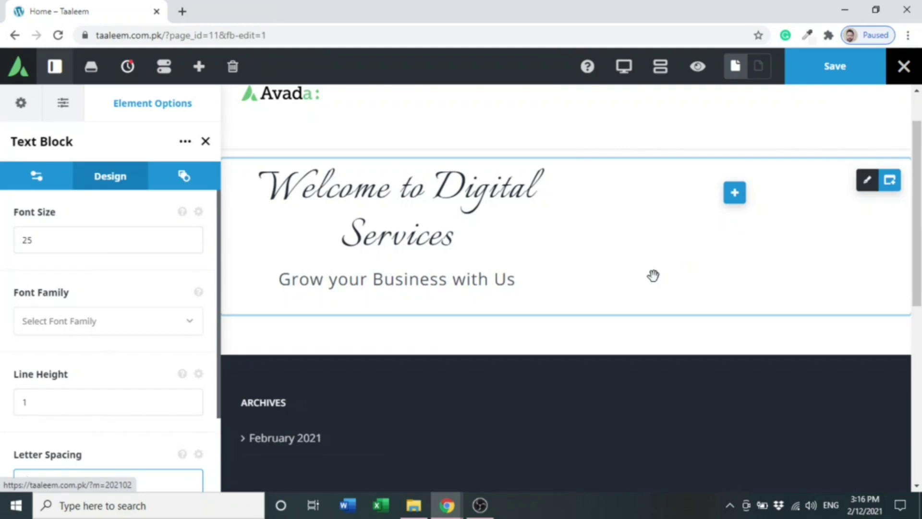
- Add an Image element to the empty second column and insert undraw_image_post_24iy.png from the media library
{"action": "left_click", "coordinate": [734, 193]}
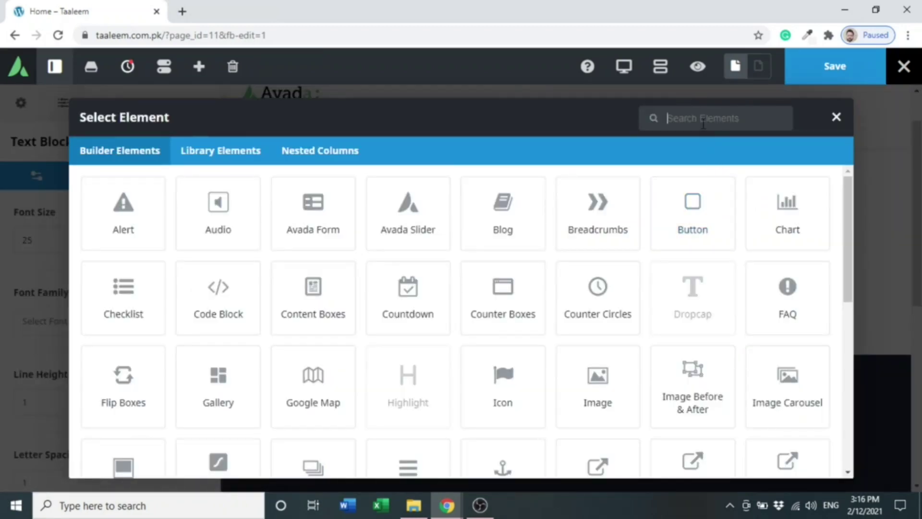
{"action": "type", "text": "image"}
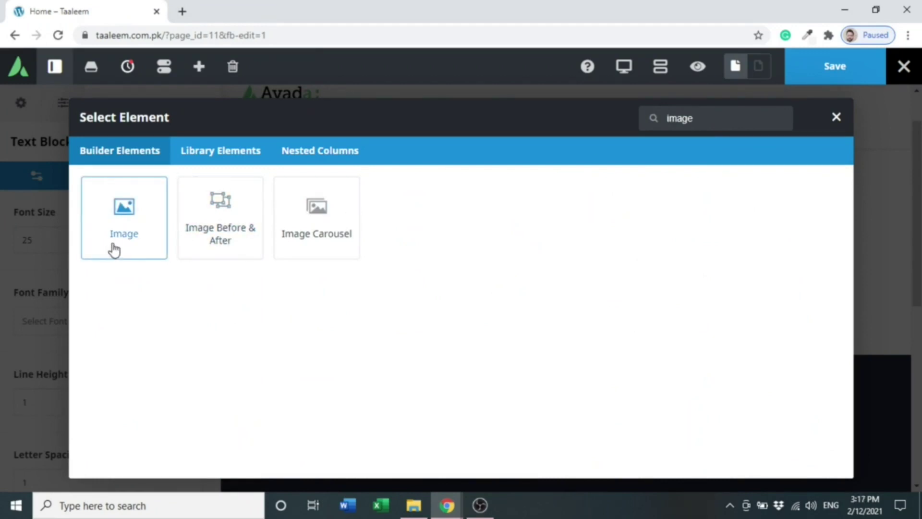
{"action": "left_click", "coordinate": [113, 250]}
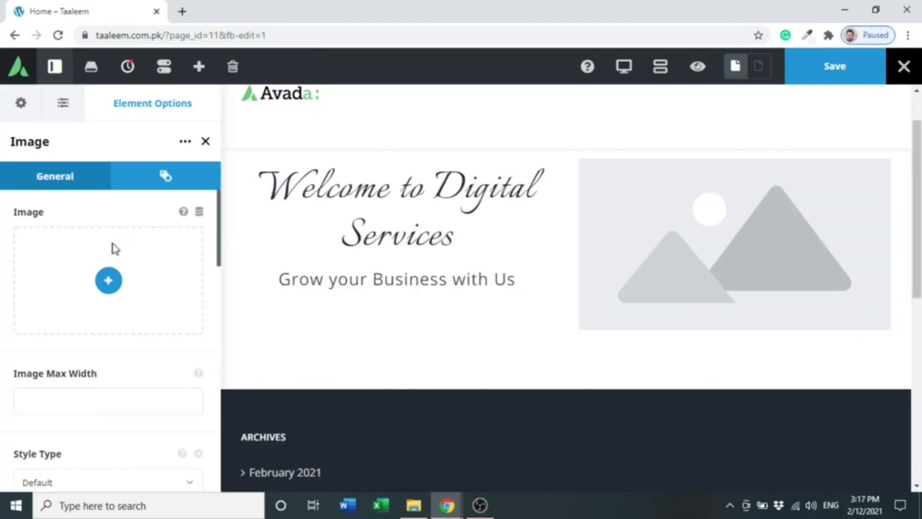
{"action": "left_click", "coordinate": [105, 288]}
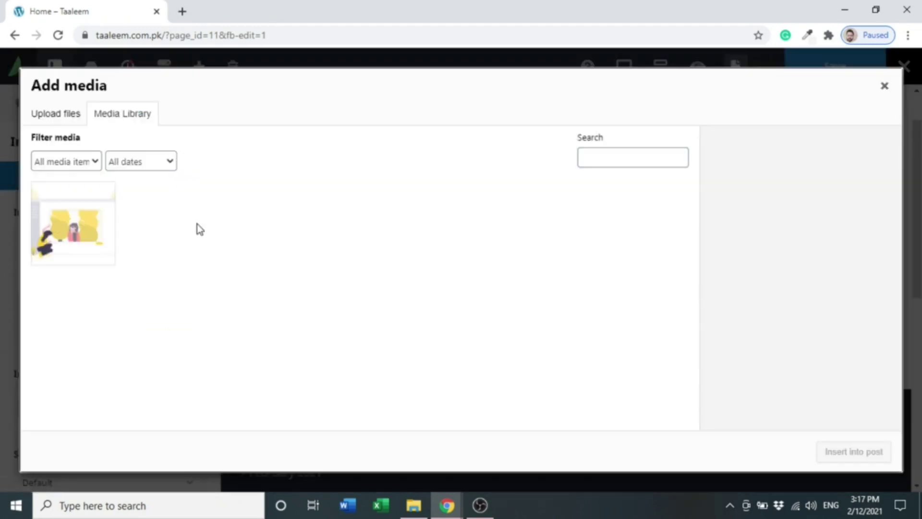
{"action": "left_click", "coordinate": [78, 218]}
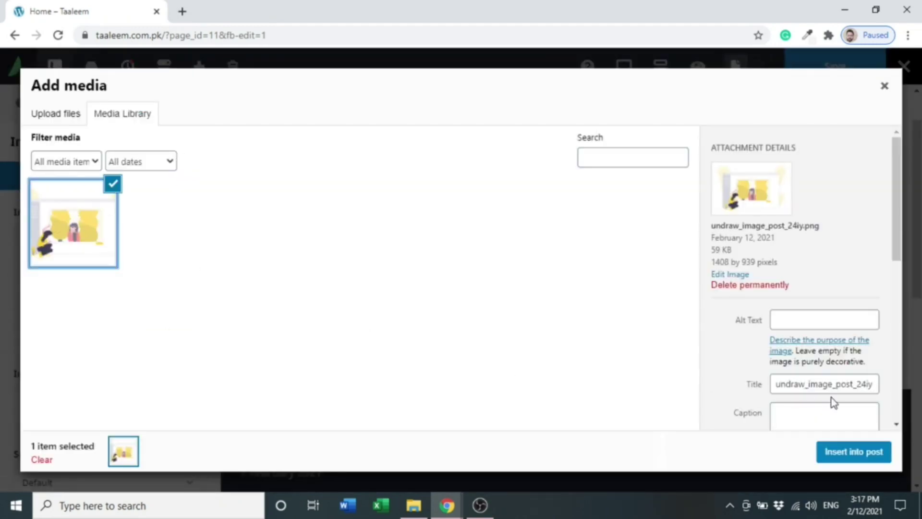
{"action": "left_click", "coordinate": [839, 452]}
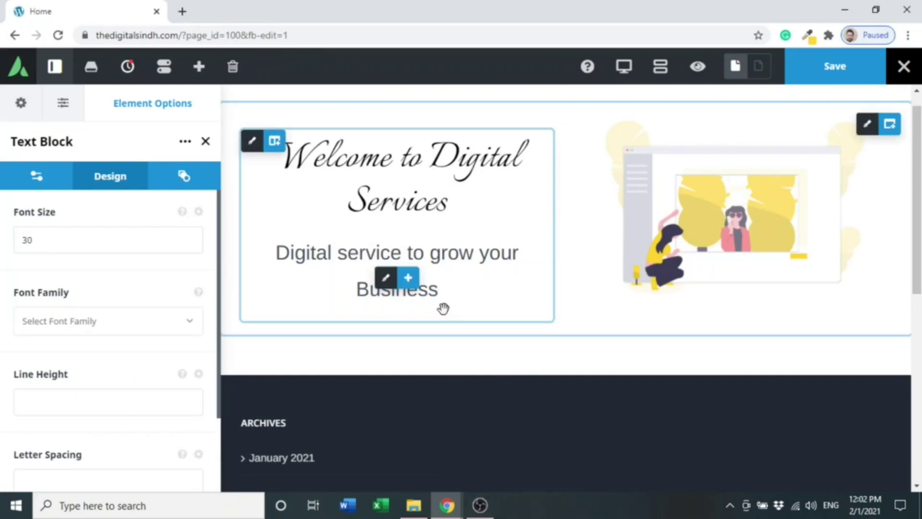
- Add a Button element below the text block and change its button text to "Grow Now"
{"action": "left_click", "coordinate": [408, 283]}
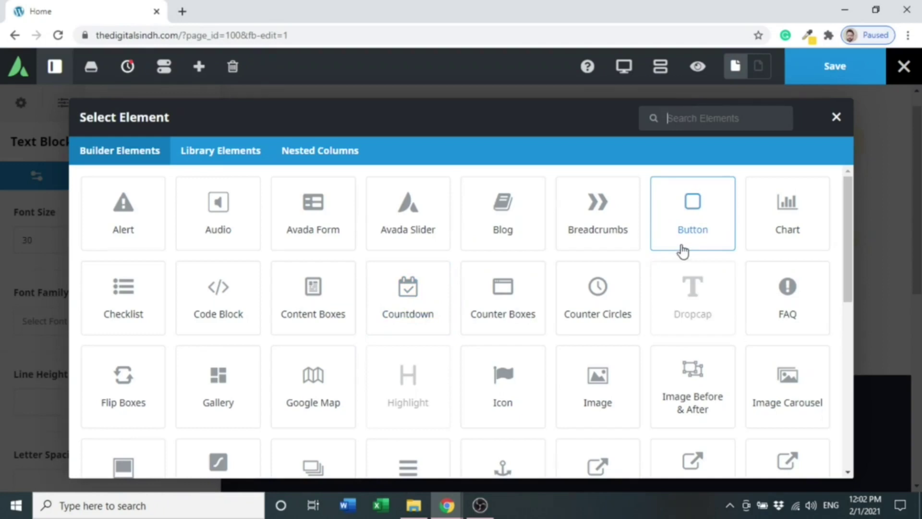
{"action": "left_click", "coordinate": [698, 231]}
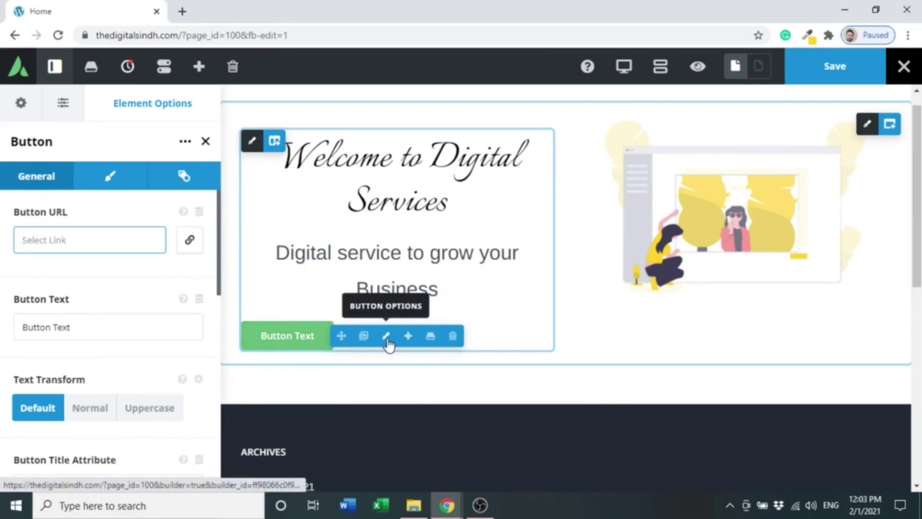
{"action": "left_click", "coordinate": [110, 318]}
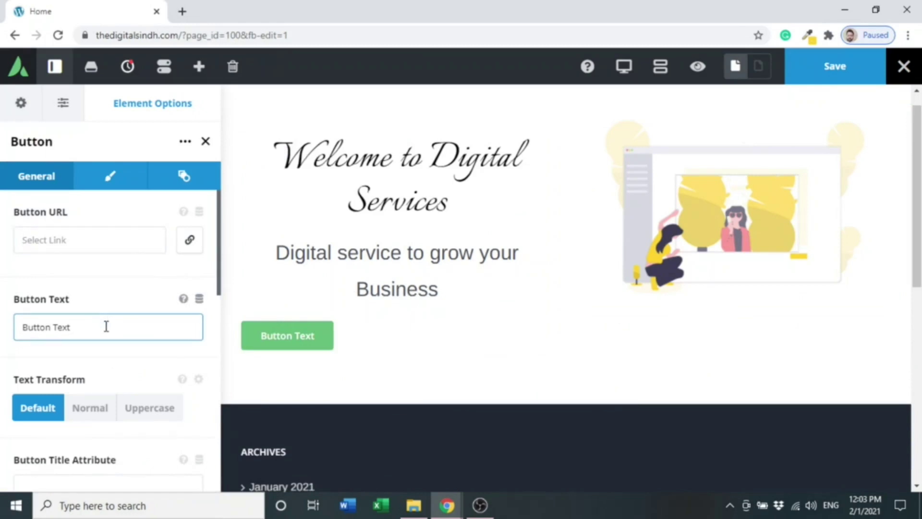
{"action": "key", "text": "BackSpace"}
{"action": "key", "text": "BackSpace"}
{"action": "key", "text": "BackSpace"}
{"action": "key", "text": "BackSpace"}
{"action": "key", "text": "BackSpace"}
{"action": "key", "text": "BackSpace"}
{"action": "key", "text": "BackSpace"}
{"action": "key", "text": "BackSpace"}
{"action": "key", "text": "BackSpace"}
{"action": "key", "text": "BackSpace"}
{"action": "key", "text": "BackSpace"}
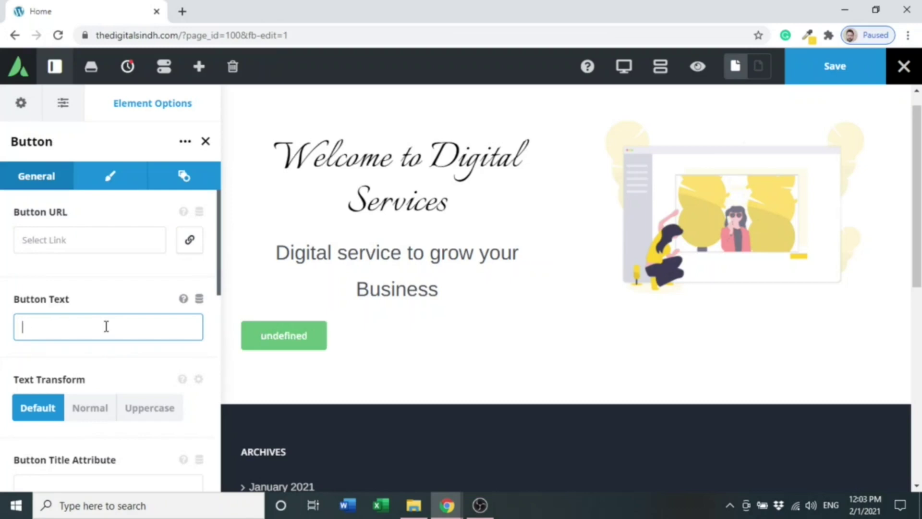
{"action": "type", "text": "Grow"}
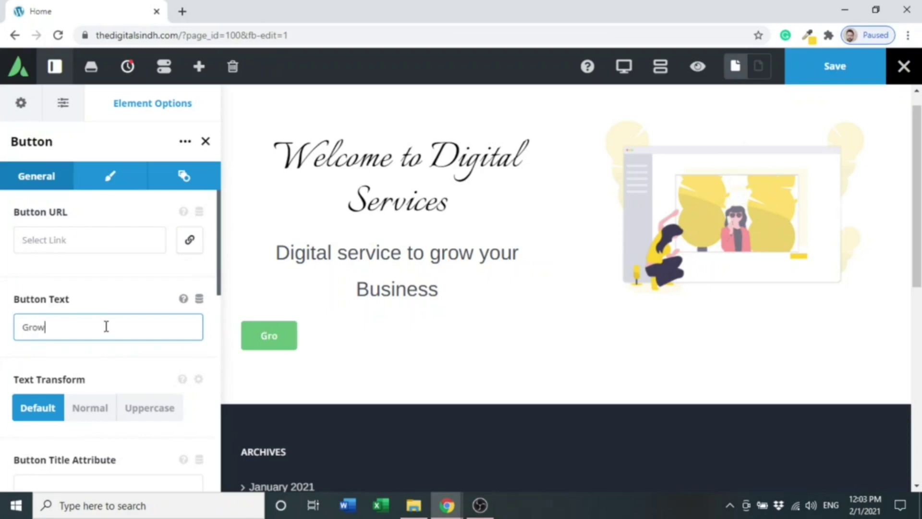
{"action": "type", "text": " Now"}
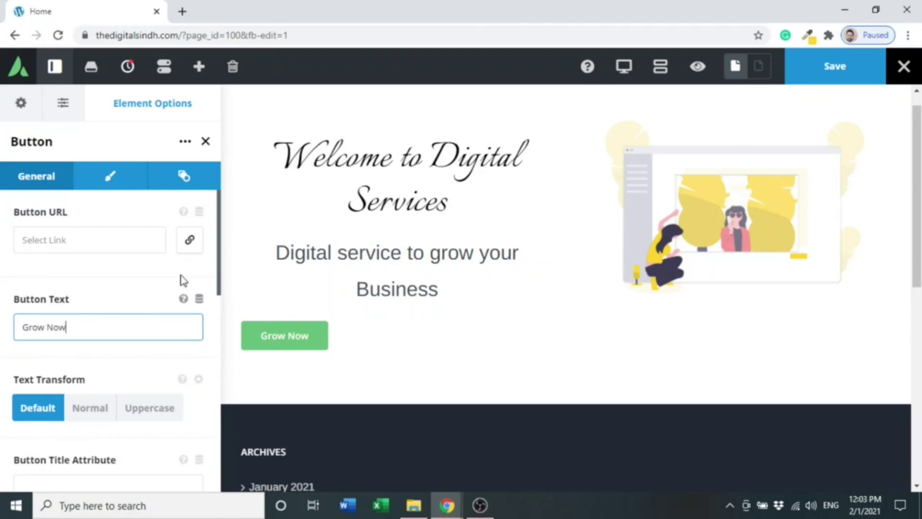
- Give the Grow Now button the Custom style with #FFD230 as both its gradient top and bottom color
{"action": "left_click", "coordinate": [111, 177]}
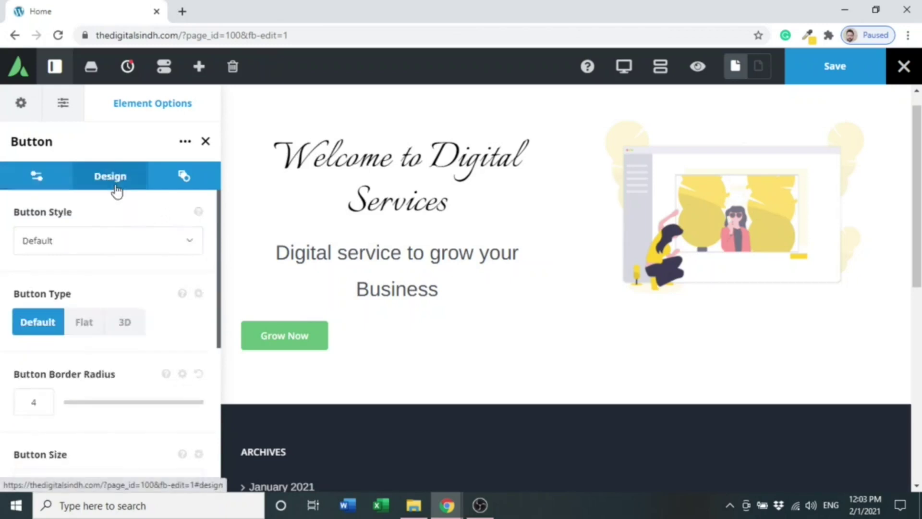
{"action": "left_click", "coordinate": [121, 257]}
{"action": "left_click", "coordinate": [82, 320]}
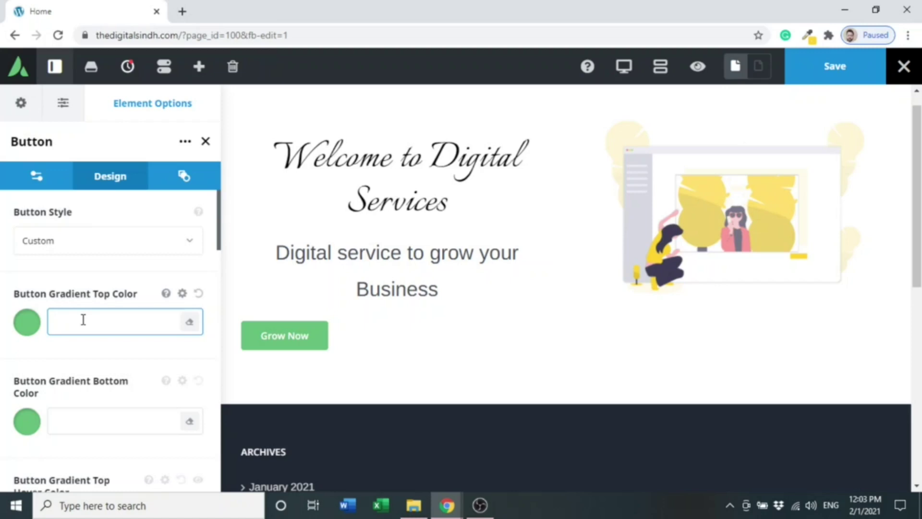
{"action": "type", "text": "#FFD230"}
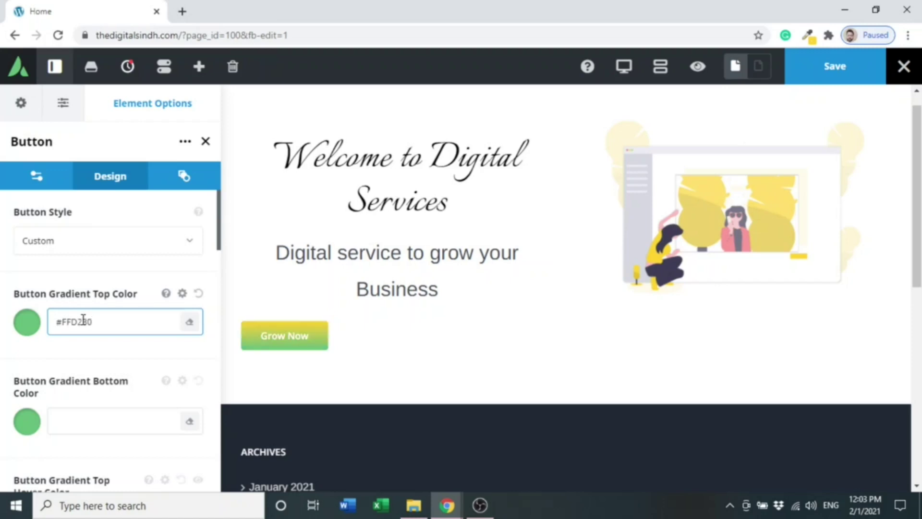
{"action": "left_click", "coordinate": [94, 424]}
{"action": "type", "text": "#FFD230"}
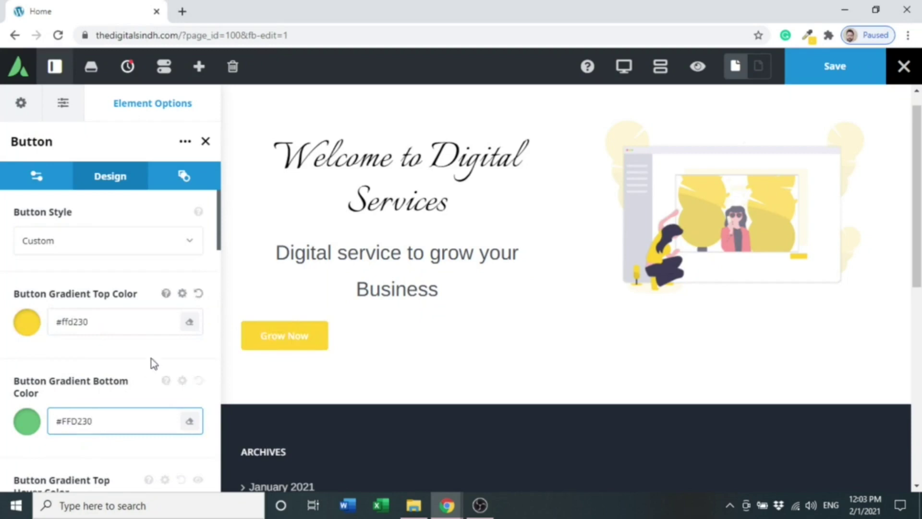
{"action": "scroll", "coordinate": [218, 261], "scroll_direction": "down", "scroll_amount": 5}
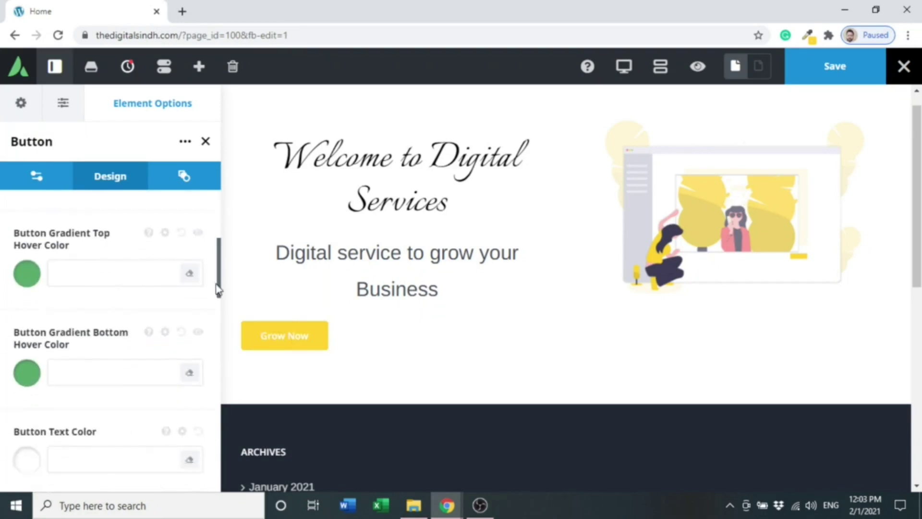
{"action": "scroll", "coordinate": [218, 289], "scroll_direction": "up", "scroll_amount": 2}
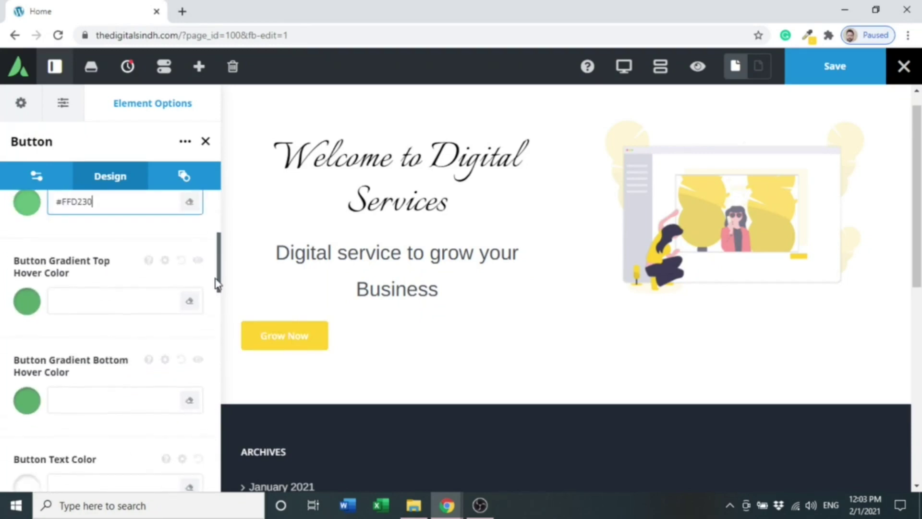
{"action": "left_click", "coordinate": [89, 252]}
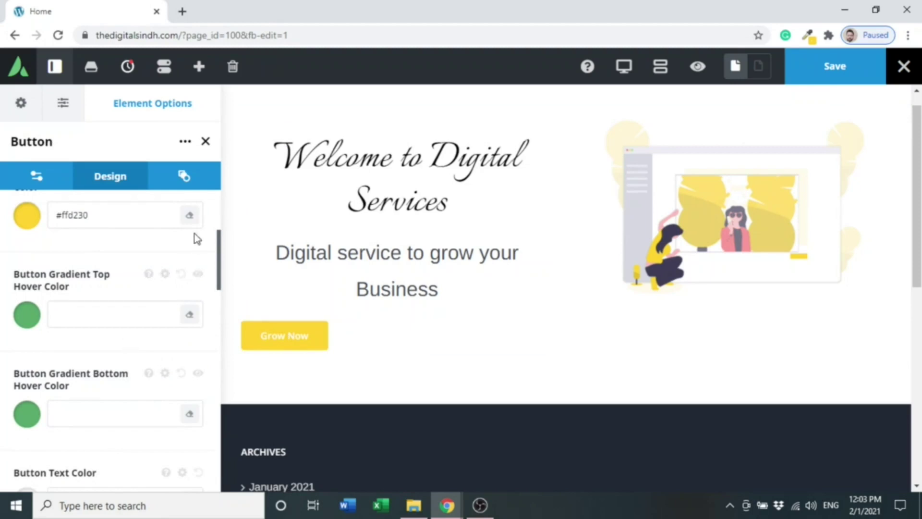
- Try the Flat and 3D types on the Grow Now button and return its type to Default
{"action": "left_click_drag", "start_coordinate": [218, 253], "coordinate": [219, 300]}
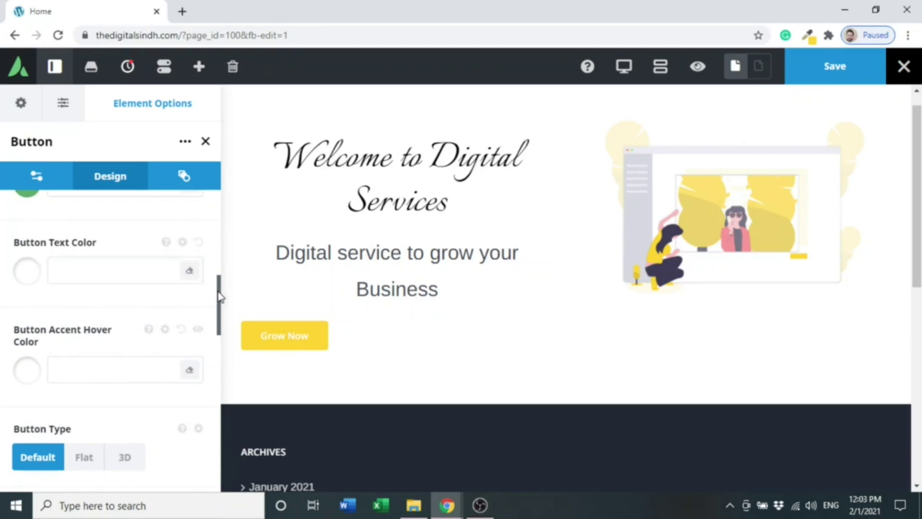
{"action": "left_click_drag", "start_coordinate": [219, 296], "coordinate": [218, 358]}
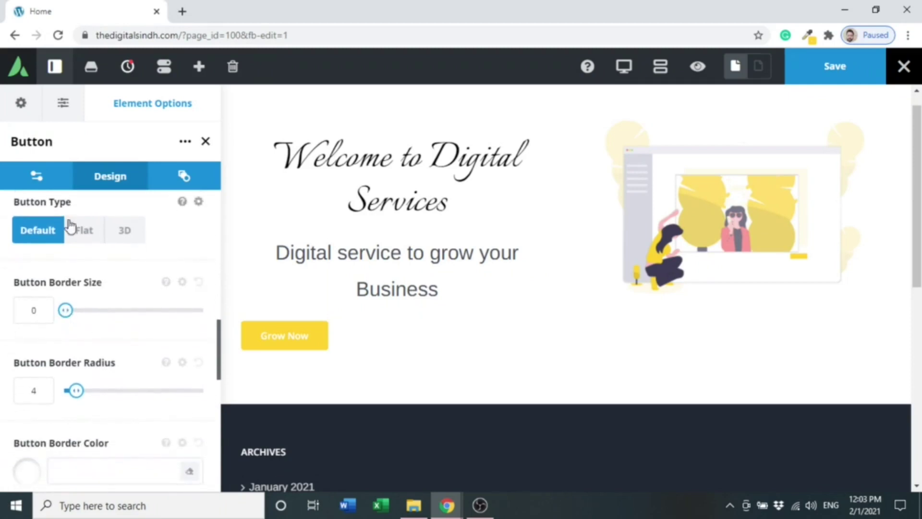
{"action": "left_click", "coordinate": [80, 233]}
{"action": "left_click", "coordinate": [142, 237]}
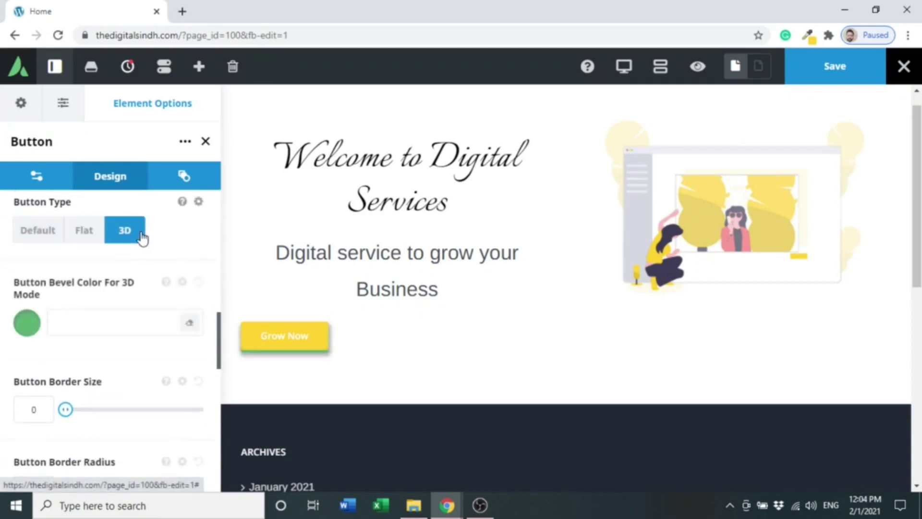
{"action": "left_click", "coordinate": [21, 238]}
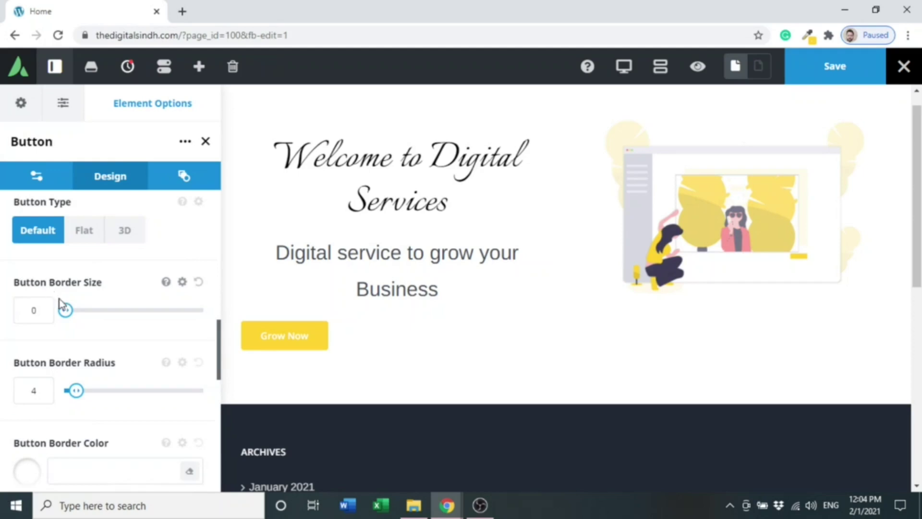
- Round the Grow Now button's corners with a border radius of 21, keeping its border size at 0
{"action": "mouse_move", "coordinate": [66, 310]}
{"action": "left_mouse_down"}
{"action": "mouse_move", "coordinate": [87, 309]}
{"action": "mouse_move", "coordinate": [66, 312]}
{"action": "left_mouse_up"}
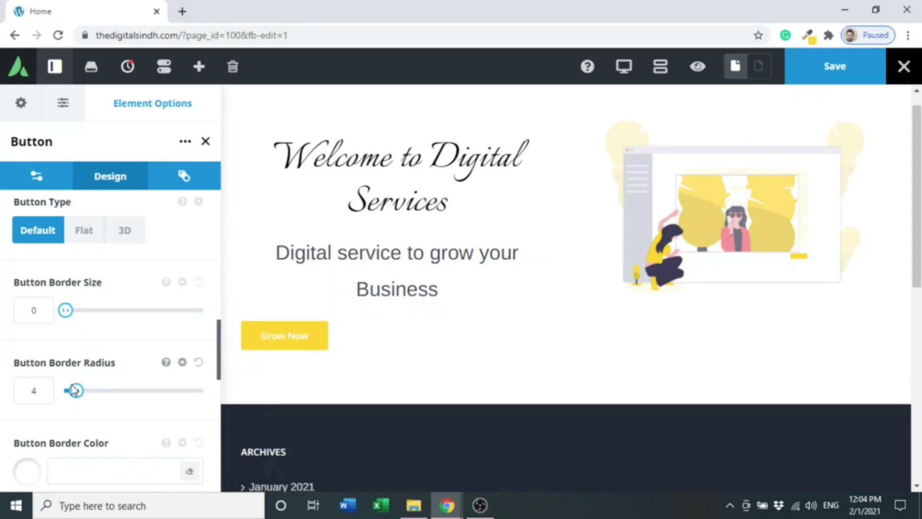
{"action": "left_click_drag", "start_coordinate": [73, 390], "coordinate": [121, 390]}
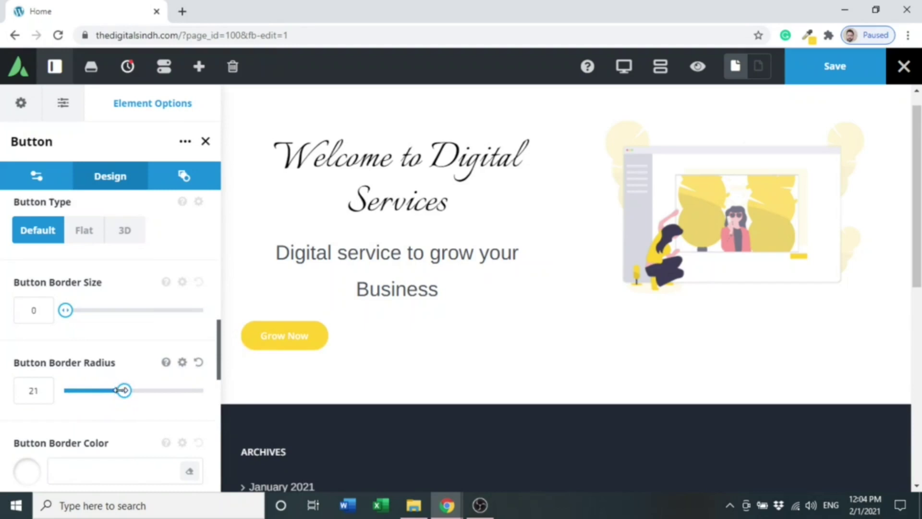
- Set the Grow Now button's border radius to 15
{"action": "mouse_move", "coordinate": [119, 389]}
{"action": "left_mouse_down"}
{"action": "mouse_move", "coordinate": [105, 390]}
{"action": "mouse_move", "coordinate": [156, 390]}
{"action": "mouse_move", "coordinate": [65, 394]}
{"action": "mouse_move", "coordinate": [107, 395]}
{"action": "left_mouse_up"}
{"action": "left_click", "coordinate": [48, 397]}
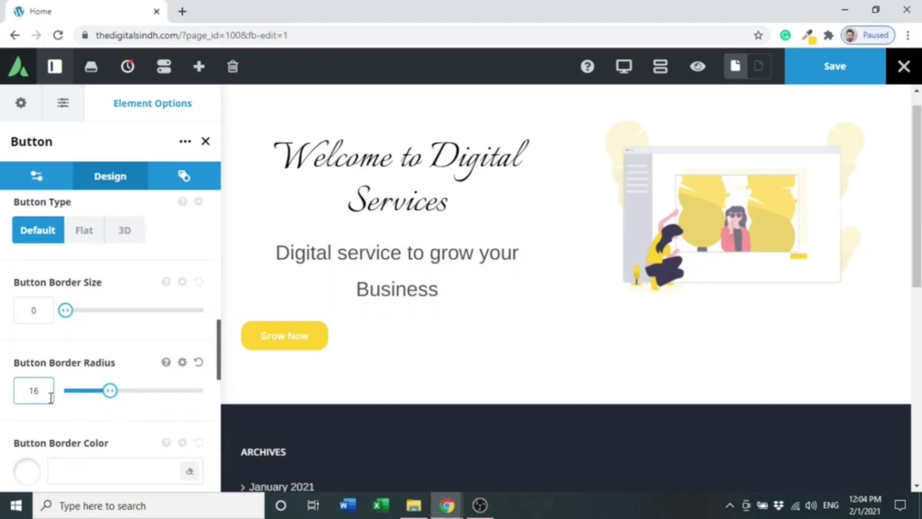
{"action": "key", "text": "BackSpace"}
{"action": "type", "text": "5"}
{"action": "left_click", "coordinate": [62, 414]}
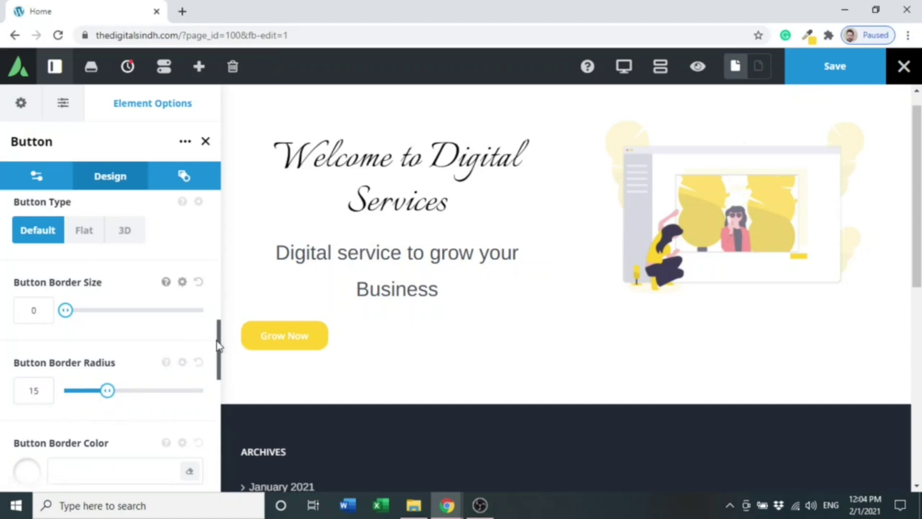
- Set the Grow Now button's size to XLarge
{"action": "left_click_drag", "start_coordinate": [218, 344], "coordinate": [218, 374]}
{"action": "left_click", "coordinate": [83, 336]}
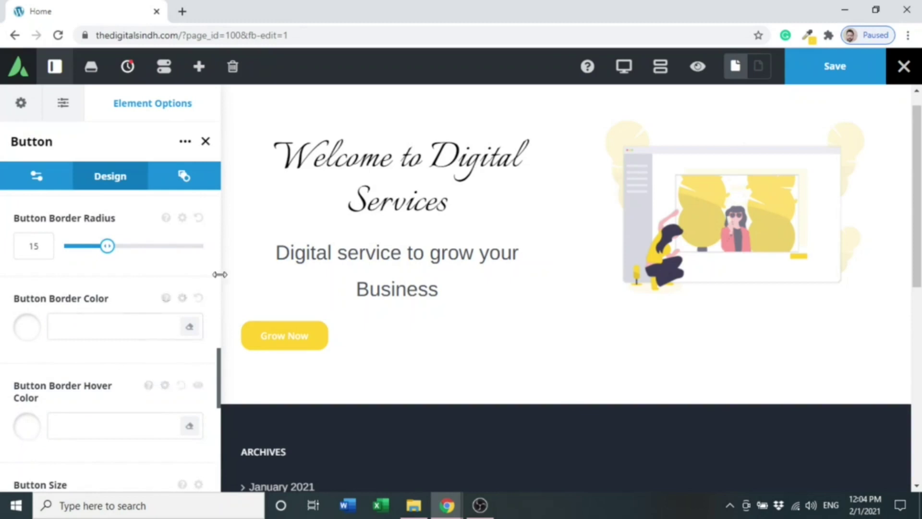
{"action": "left_click_drag", "start_coordinate": [219, 364], "coordinate": [218, 395]}
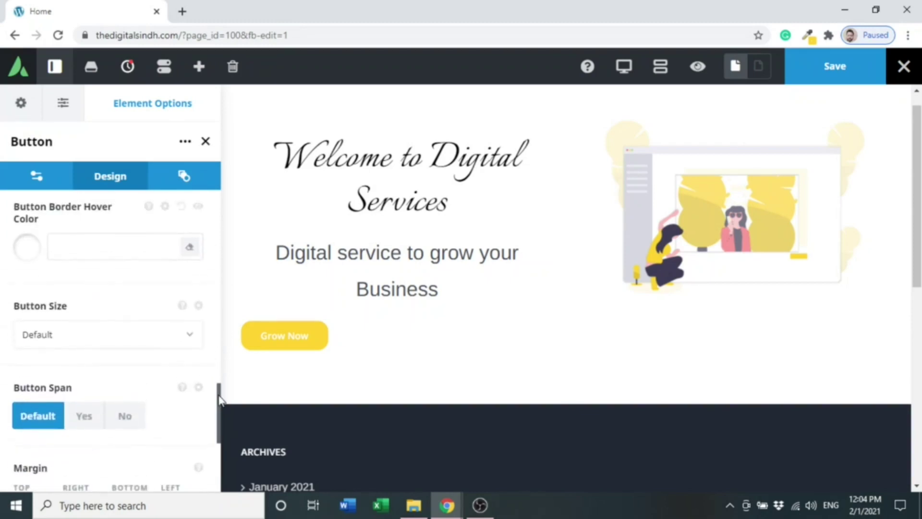
{"action": "left_click", "coordinate": [174, 343]}
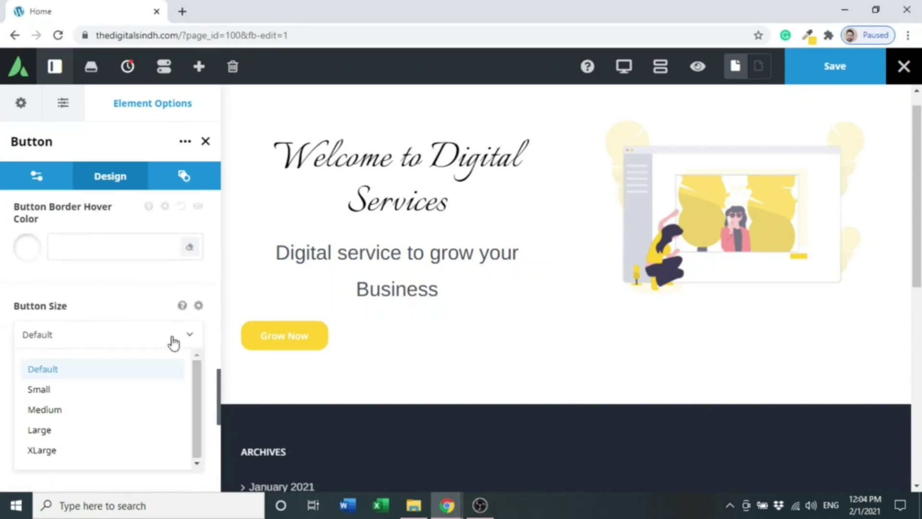
{"action": "left_click", "coordinate": [86, 451]}
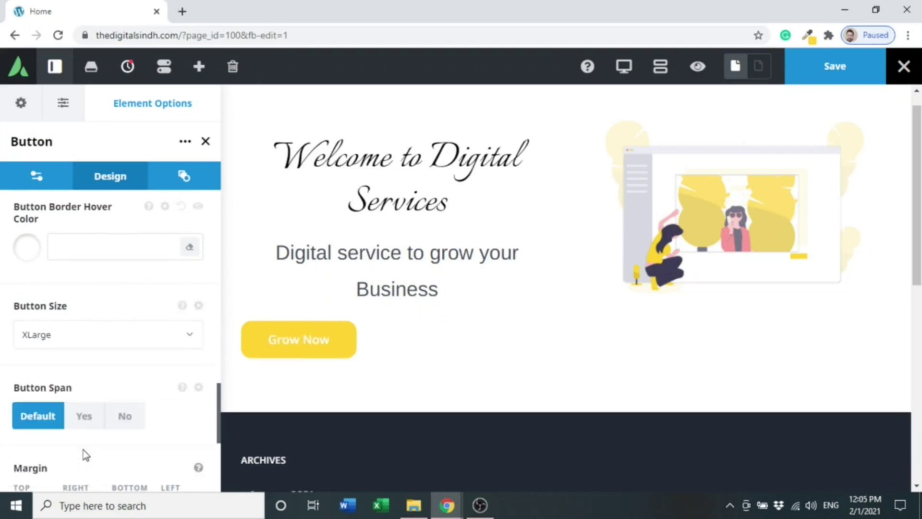
- Add the solid double right-arrow icon to the Grow Now button
{"action": "left_click_drag", "start_coordinate": [218, 389], "coordinate": [218, 431]}
{"action": "left_click", "coordinate": [50, 346]}
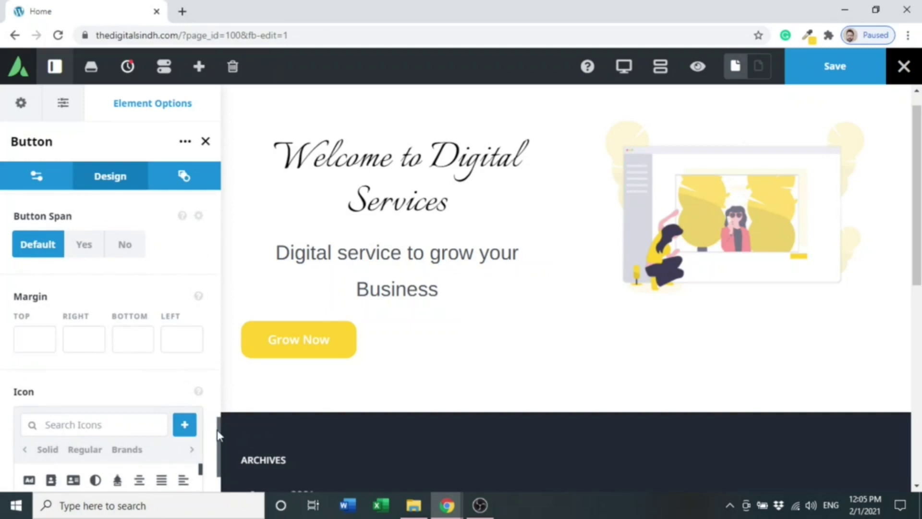
{"action": "left_click_drag", "start_coordinate": [218, 428], "coordinate": [217, 473]}
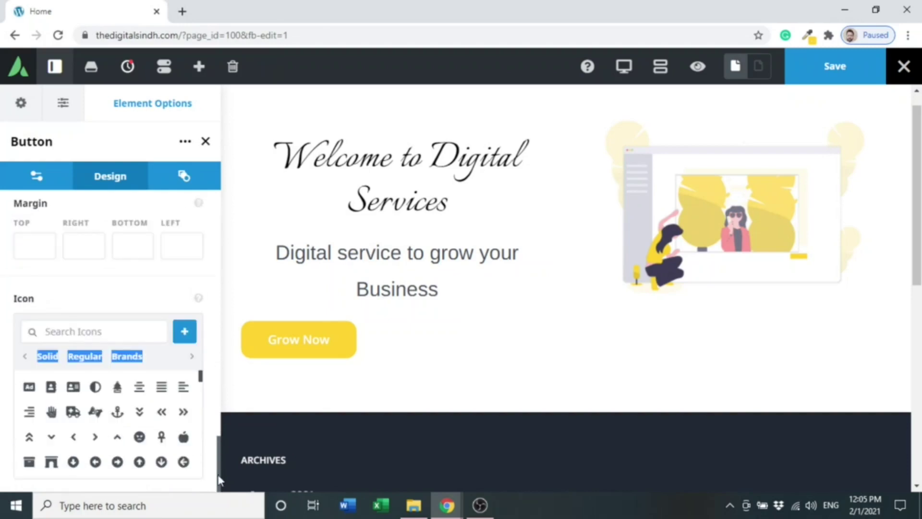
{"action": "left_click", "coordinate": [183, 413]}
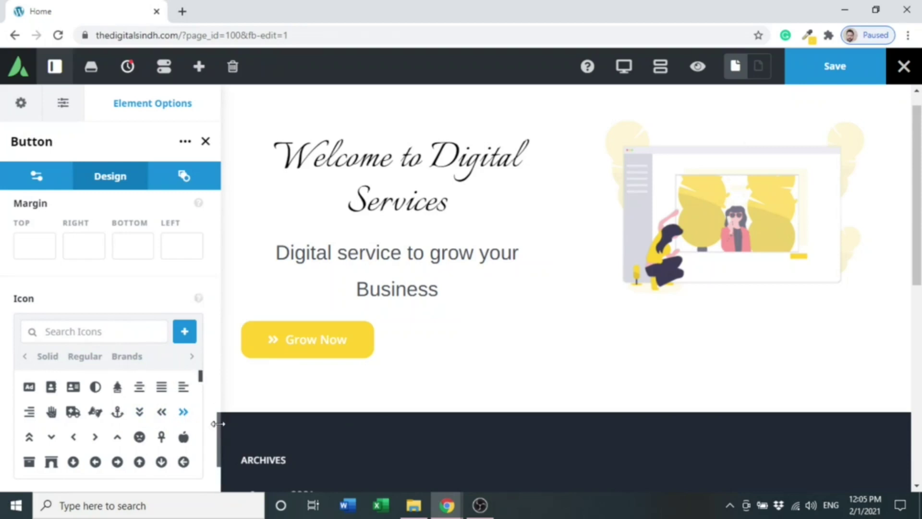
- Try the icon on the right of the Grow Now text, return it to Left, and turn on the icon divider
{"action": "scroll", "coordinate": [217, 423], "scroll_direction": "down", "scroll_amount": 3}
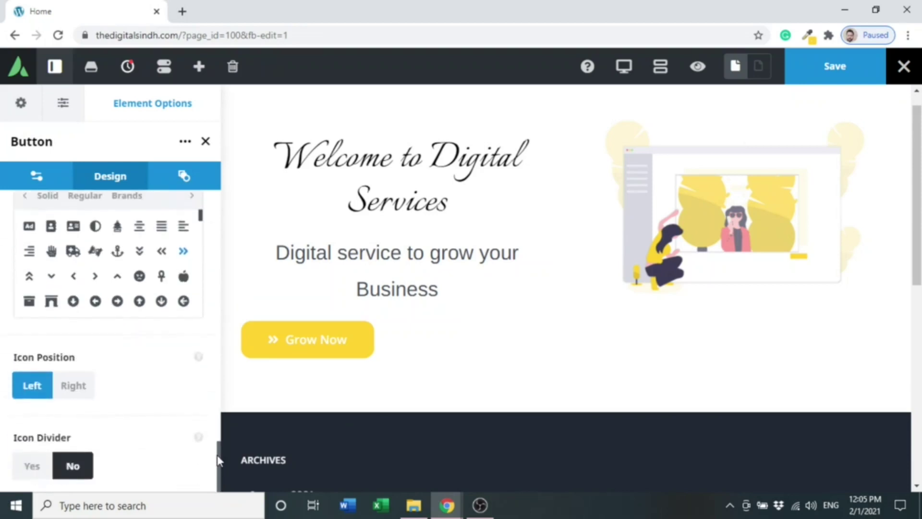
{"action": "left_click", "coordinate": [75, 398]}
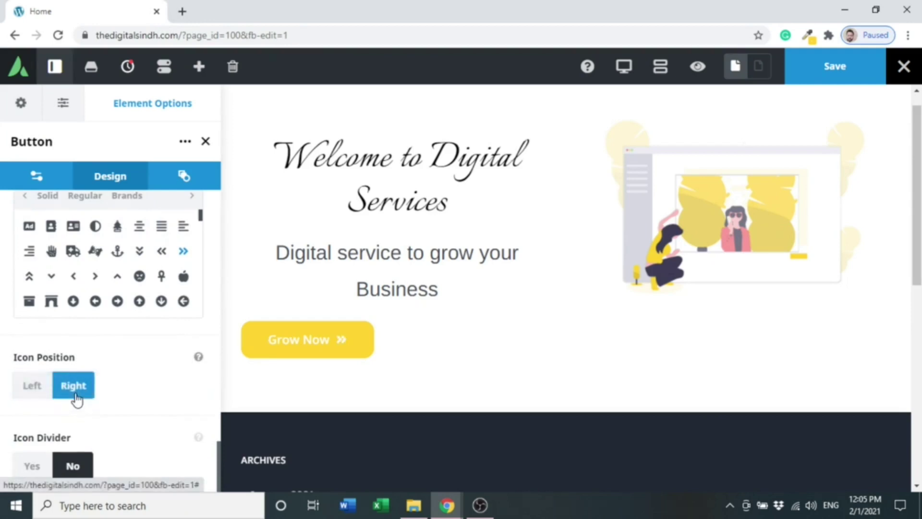
{"action": "left_click", "coordinate": [36, 394]}
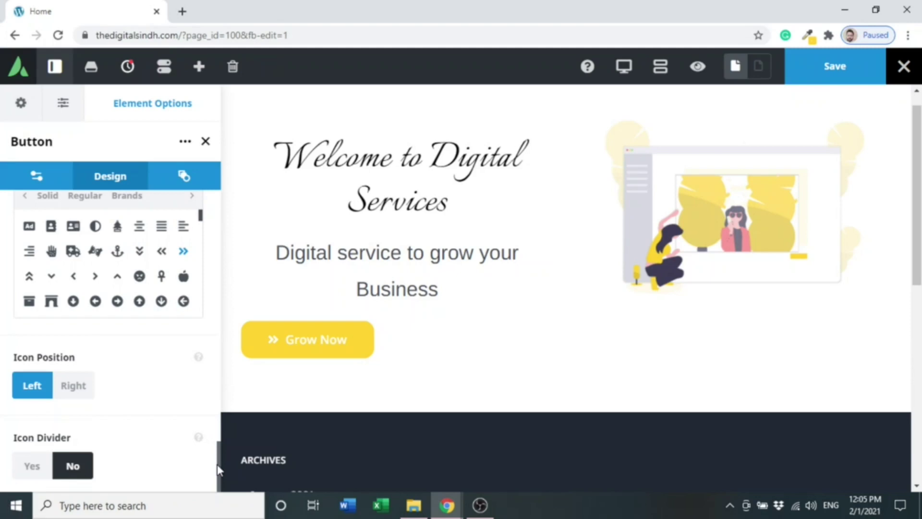
{"action": "left_click", "coordinate": [33, 467]}
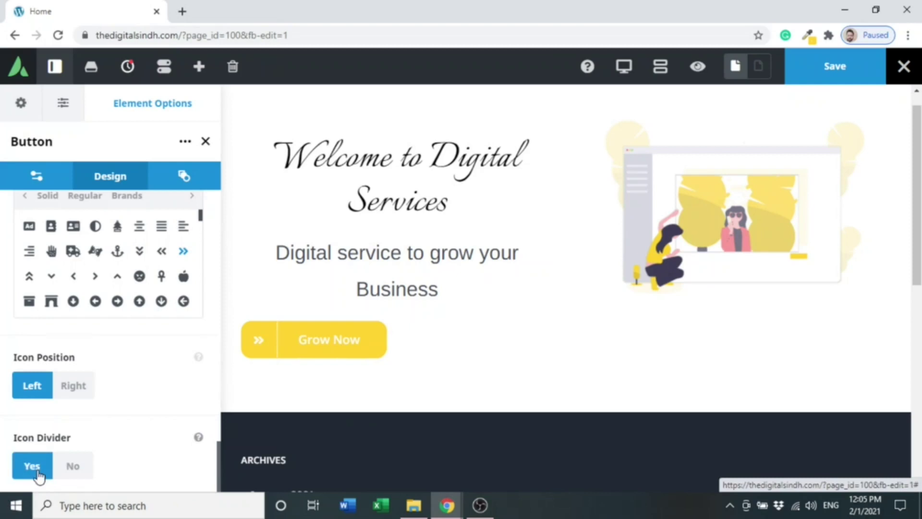
- Set the Grow Now button's alignment to Center in its general options
{"action": "scroll", "coordinate": [217, 454], "scroll_direction": "up", "scroll_amount": 1}
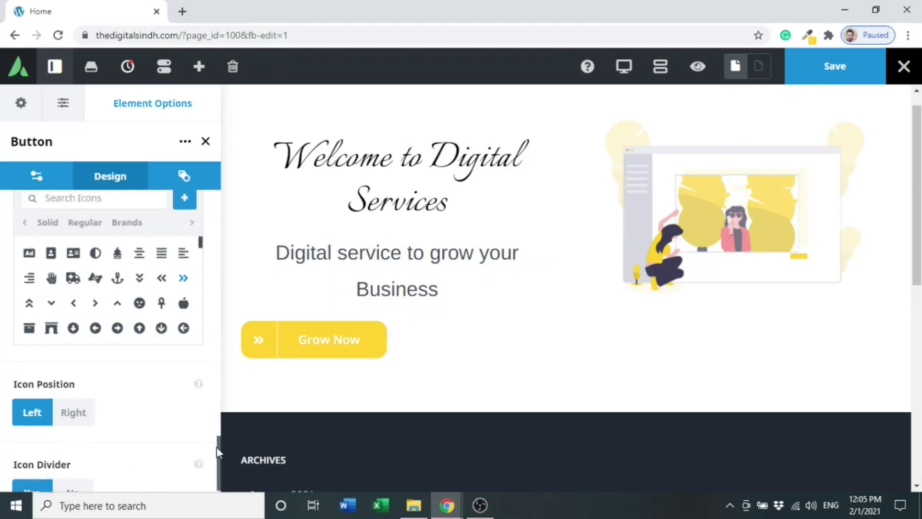
{"action": "left_click_drag", "start_coordinate": [217, 454], "coordinate": [208, 323]}
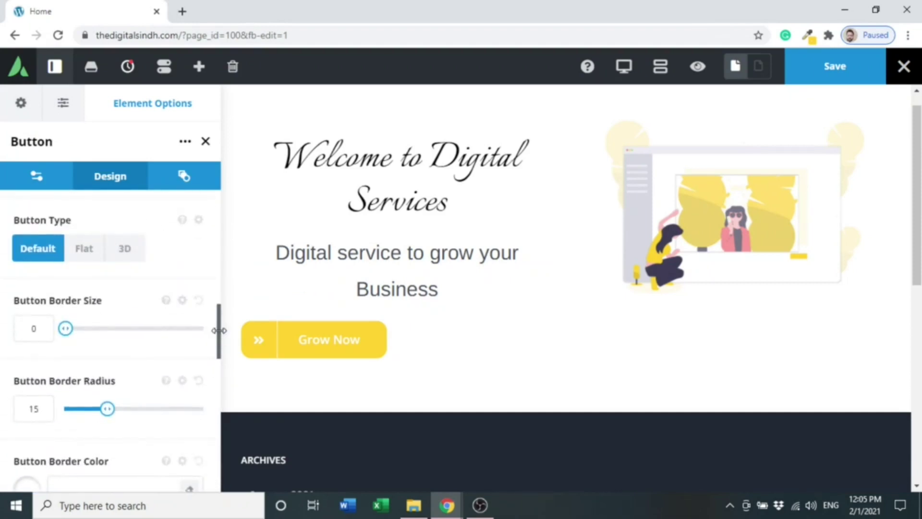
{"action": "left_click_drag", "start_coordinate": [219, 341], "coordinate": [216, 384]}
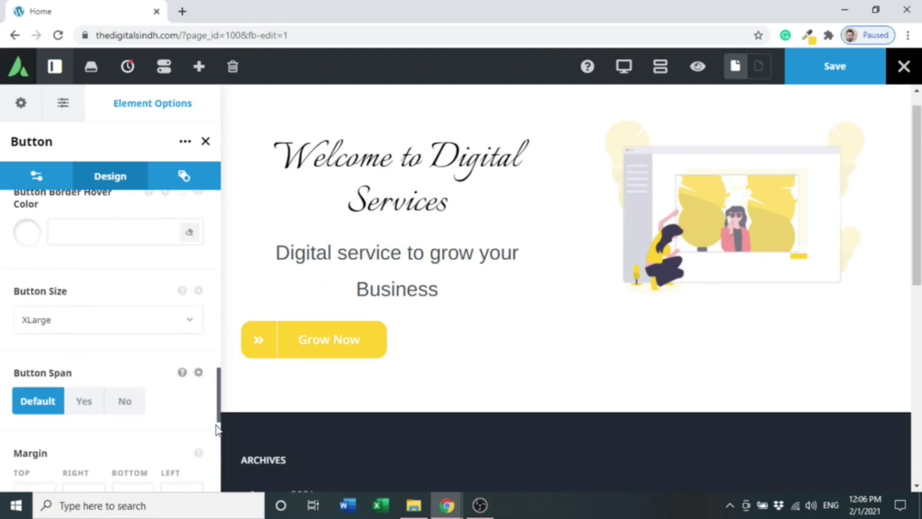
{"action": "left_click_drag", "start_coordinate": [219, 428], "coordinate": [217, 255]}
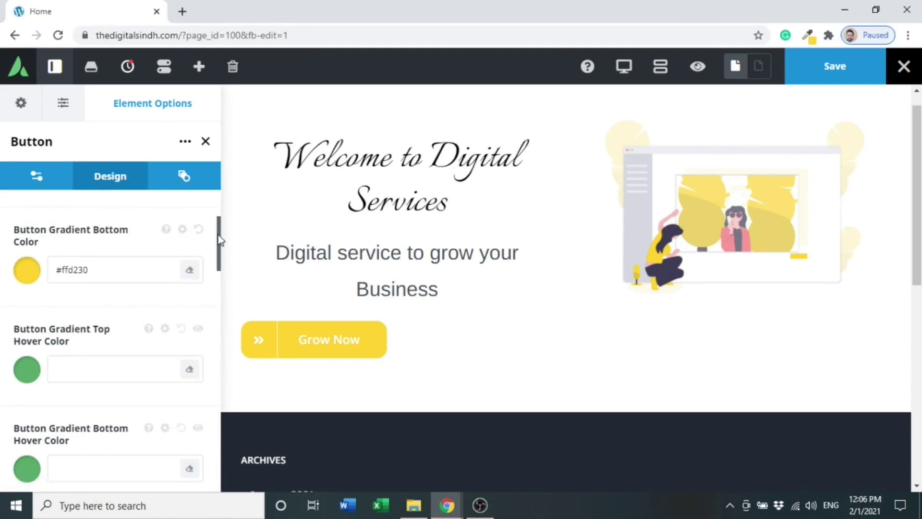
{"action": "left_click_drag", "start_coordinate": [219, 241], "coordinate": [215, 387]}
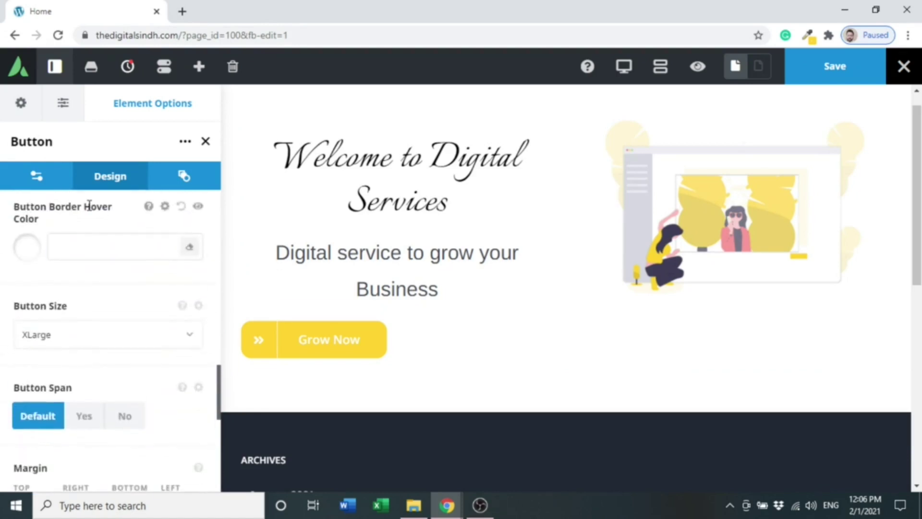
{"action": "left_click", "coordinate": [43, 185]}
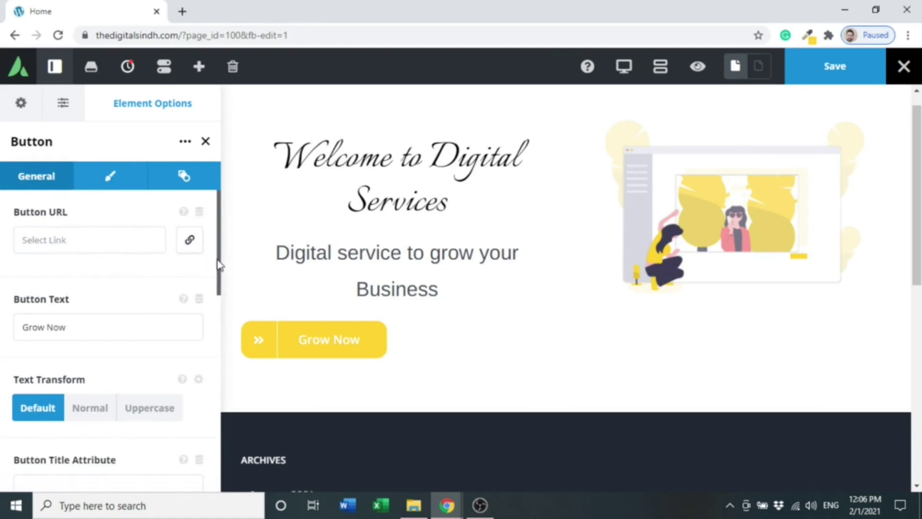
{"action": "left_click_drag", "start_coordinate": [215, 263], "coordinate": [216, 378]}
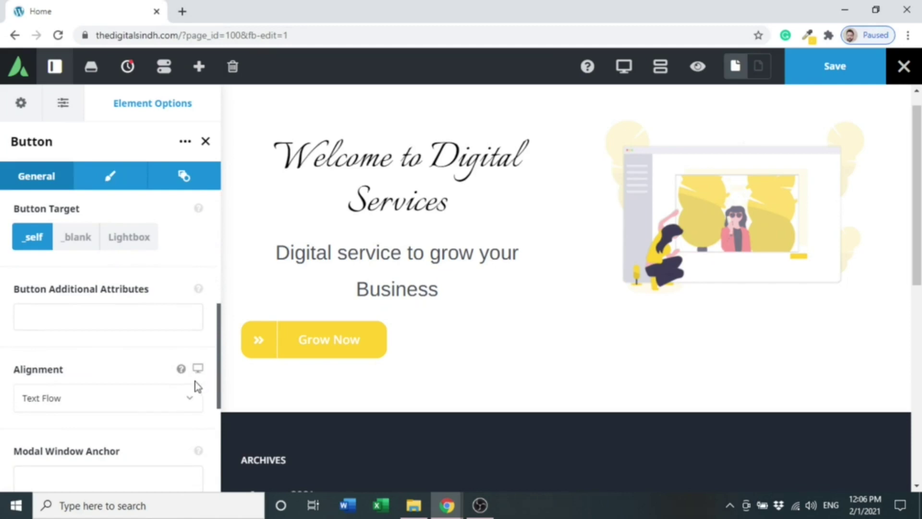
{"action": "left_click", "coordinate": [187, 396]}
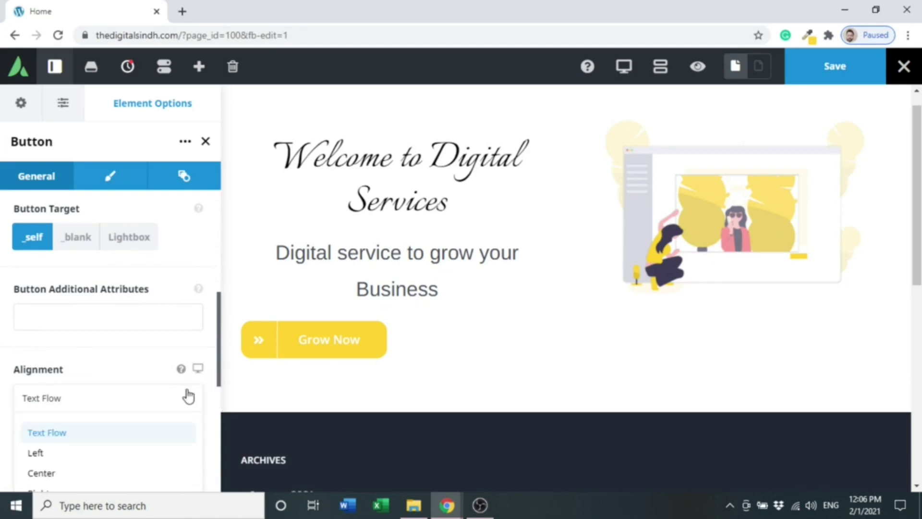
{"action": "left_click", "coordinate": [100, 472]}
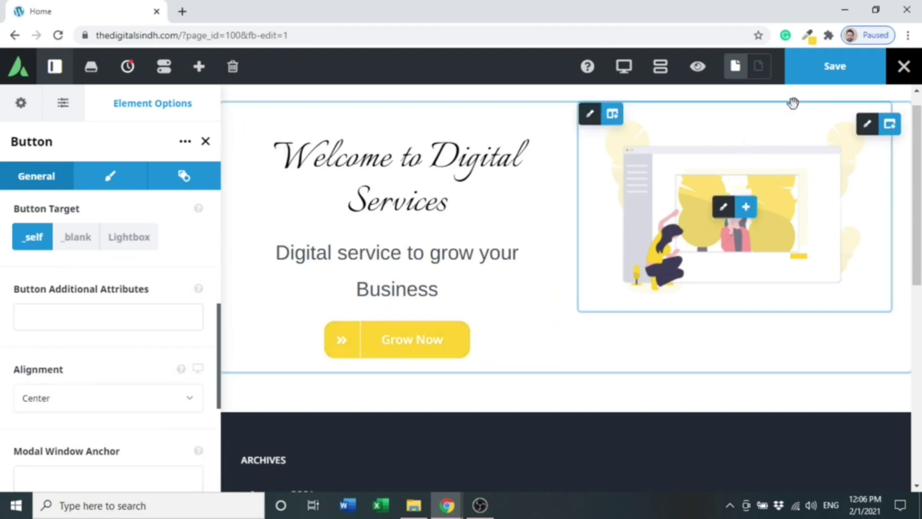
- Save the Home page, preview it without the editing controls, and return to editing
{"action": "left_click", "coordinate": [836, 81]}
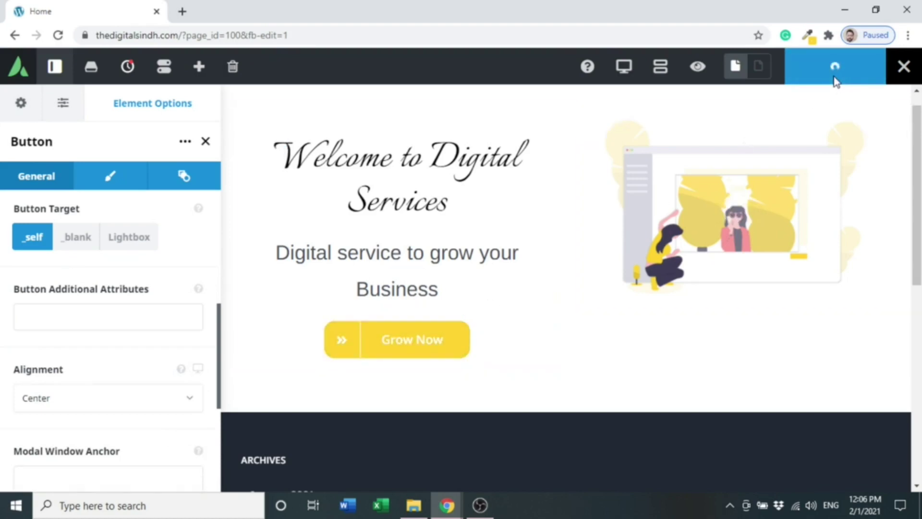
{"action": "left_click", "coordinate": [699, 67]}
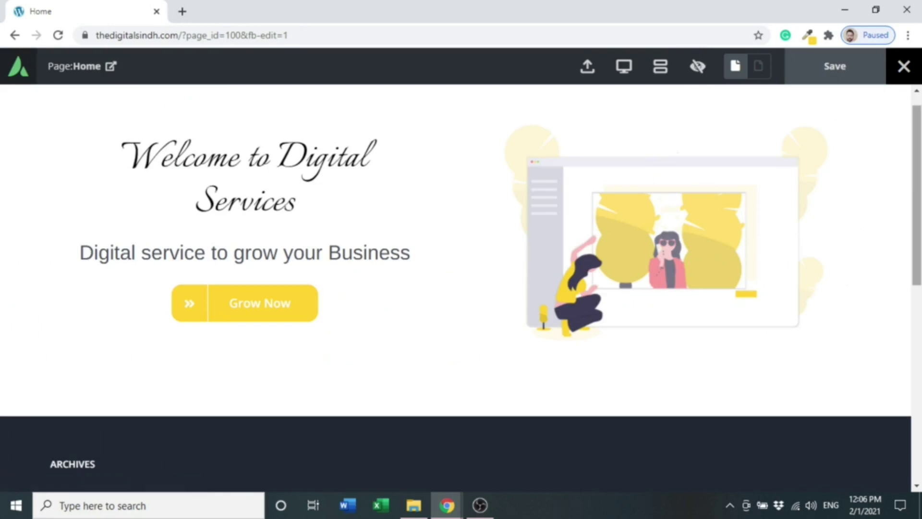
{"action": "scroll", "coordinate": [461, 288], "scroll_direction": "up", "scroll_amount": 1}
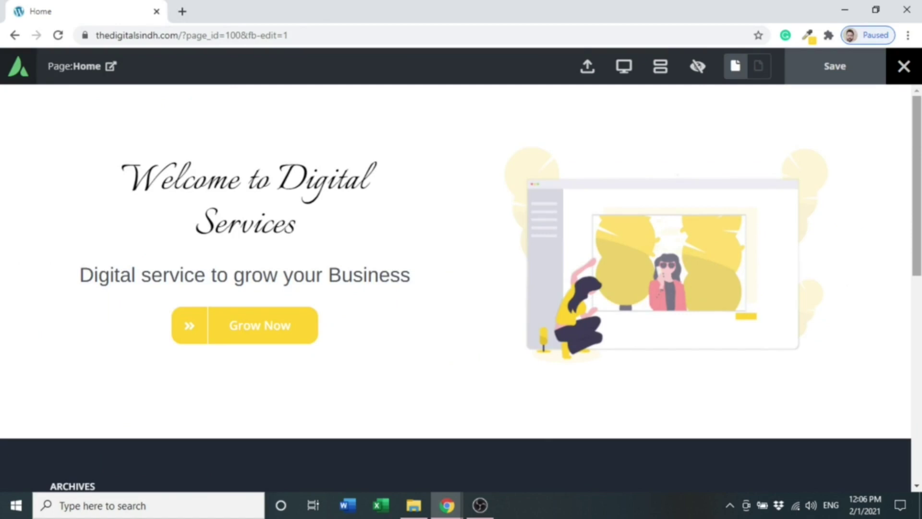
{"action": "left_click", "coordinate": [701, 72]}
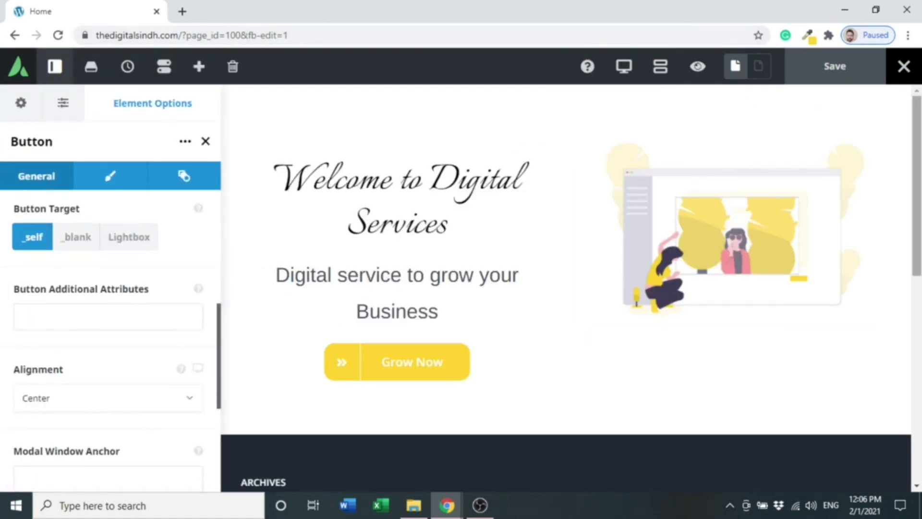
- Add a new container with a single 1/1 column below the welcome section
{"action": "scroll", "coordinate": [565, 288], "scroll_direction": "down", "scroll_amount": 1}
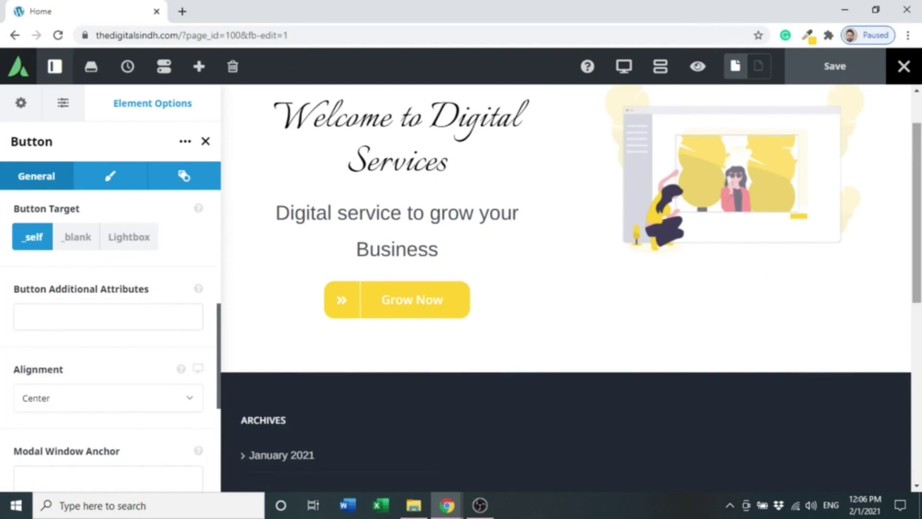
{"action": "scroll", "coordinate": [816, 211], "scroll_direction": "up", "scroll_amount": 1}
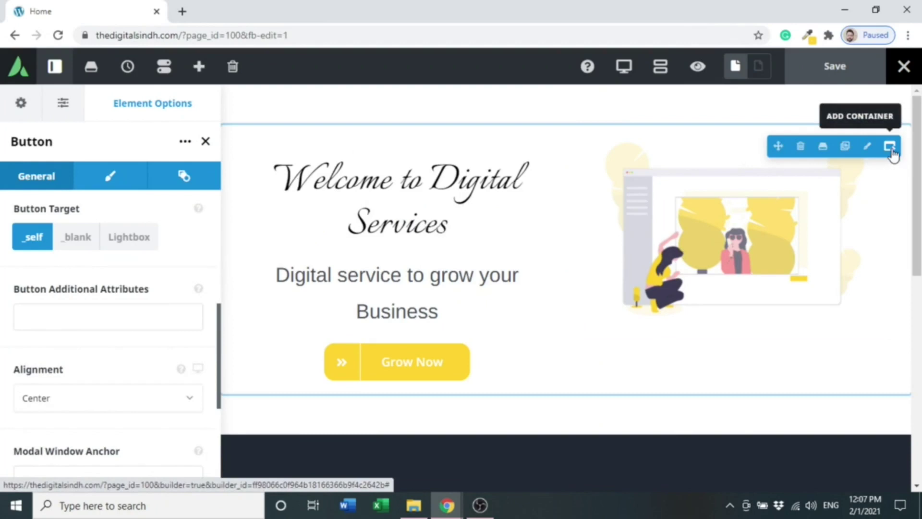
{"action": "left_click", "coordinate": [890, 148]}
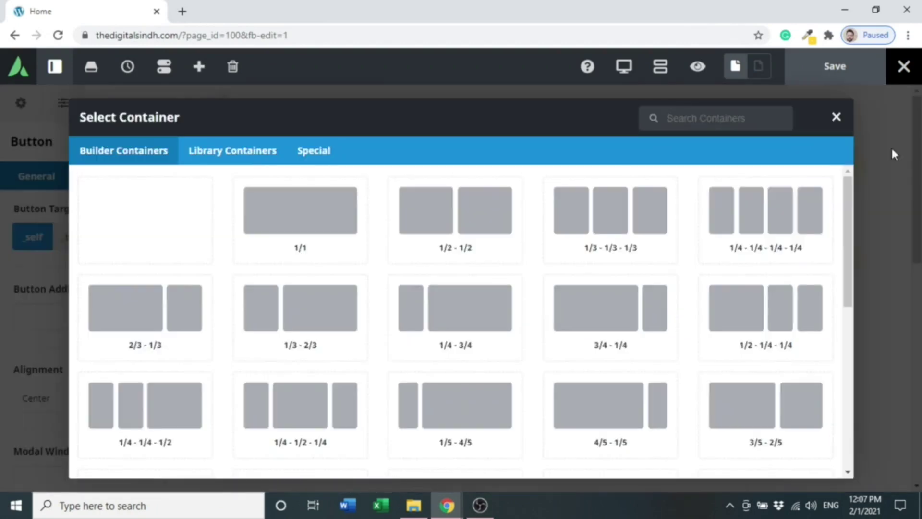
{"action": "left_click", "coordinate": [258, 222]}
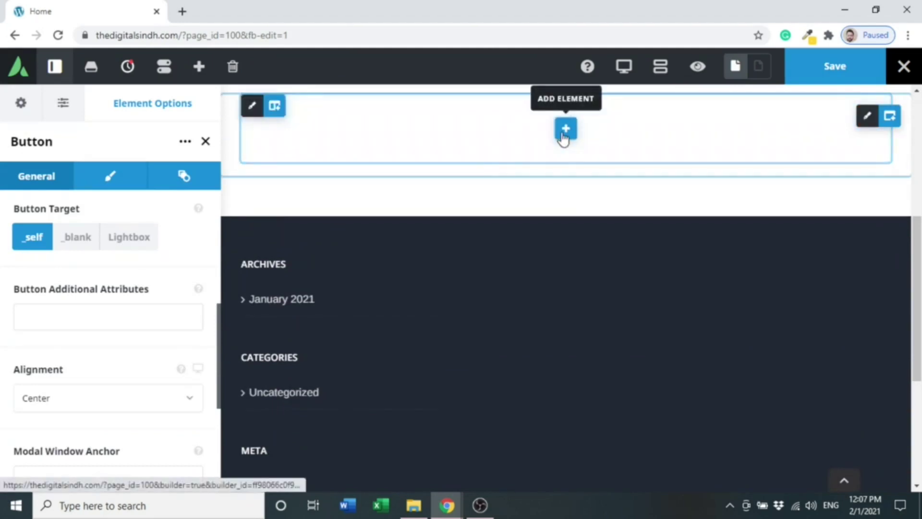
- Search the elements for "sepa" and add a Section Separator to the new container's column
{"action": "left_click", "coordinate": [565, 128]}
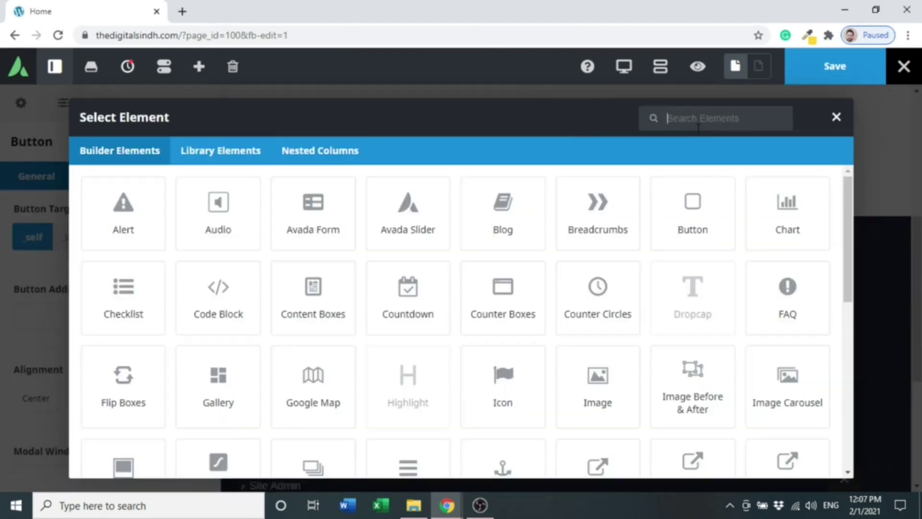
{"action": "type", "text": "sepa"}
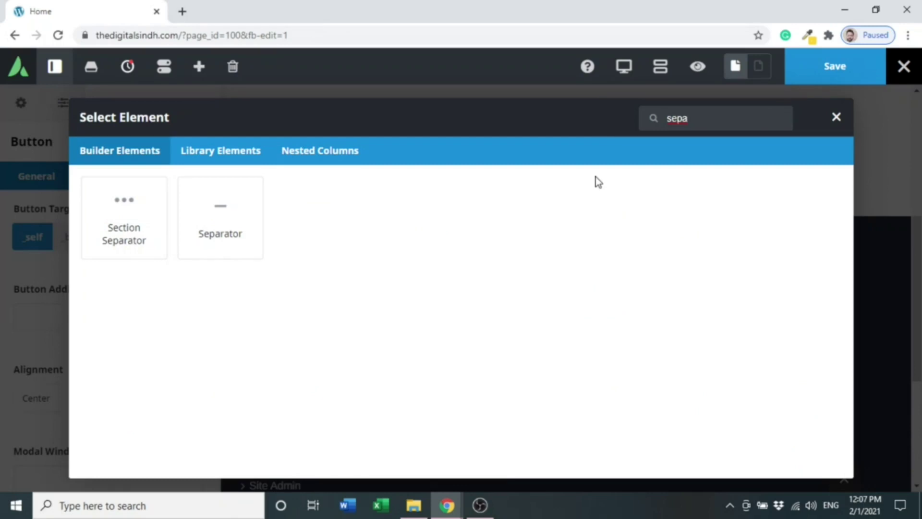
{"action": "left_click", "coordinate": [125, 214]}
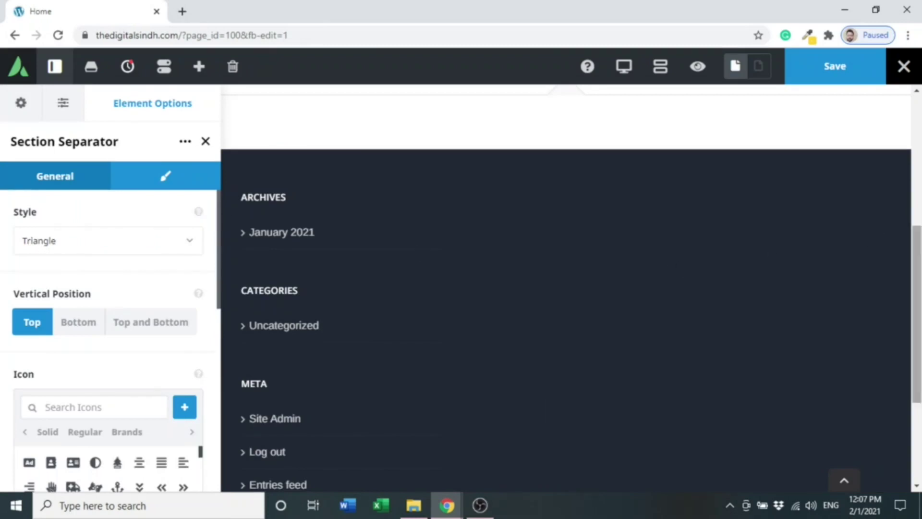
- Try the Big Triangle style on the section separator below the welcome section
{"action": "left_click_drag", "start_coordinate": [919, 261], "coordinate": [919, 154]}
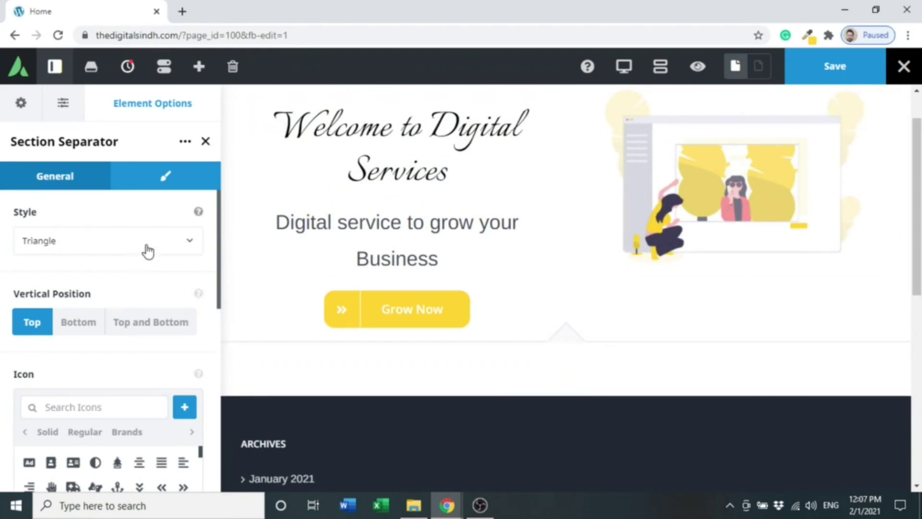
{"action": "left_click", "coordinate": [148, 251]}
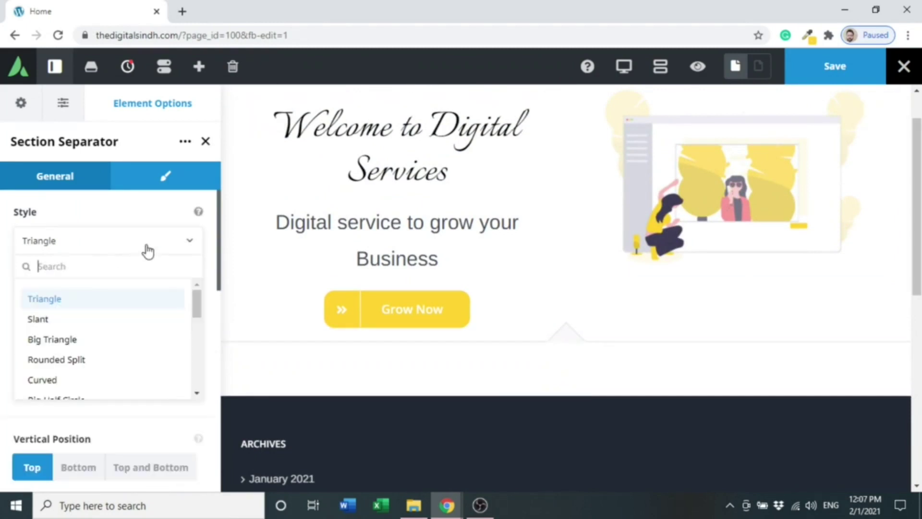
{"action": "left_click", "coordinate": [98, 335]}
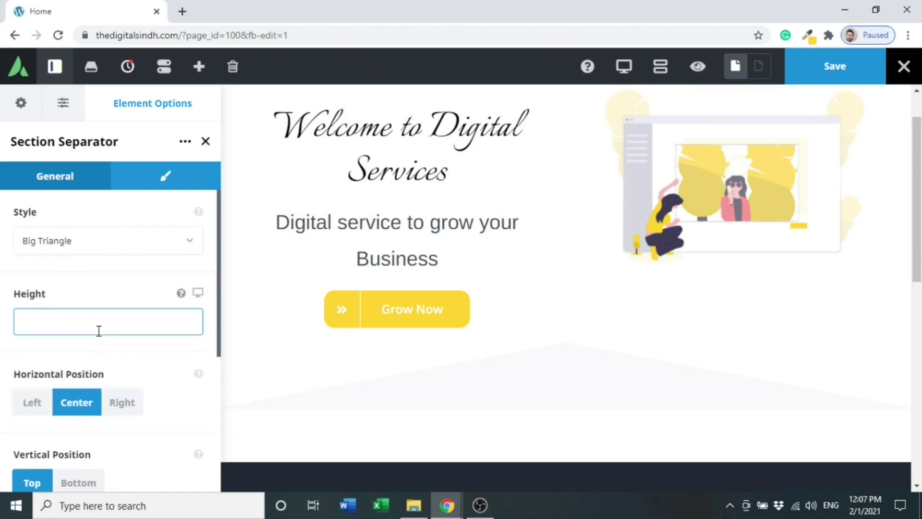
{"action": "left_click", "coordinate": [163, 251]}
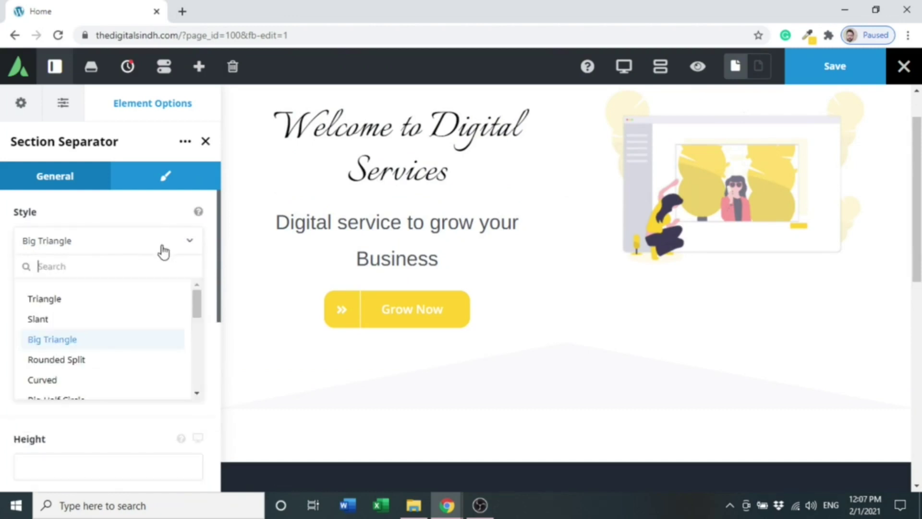
{"action": "left_click", "coordinate": [163, 251]}
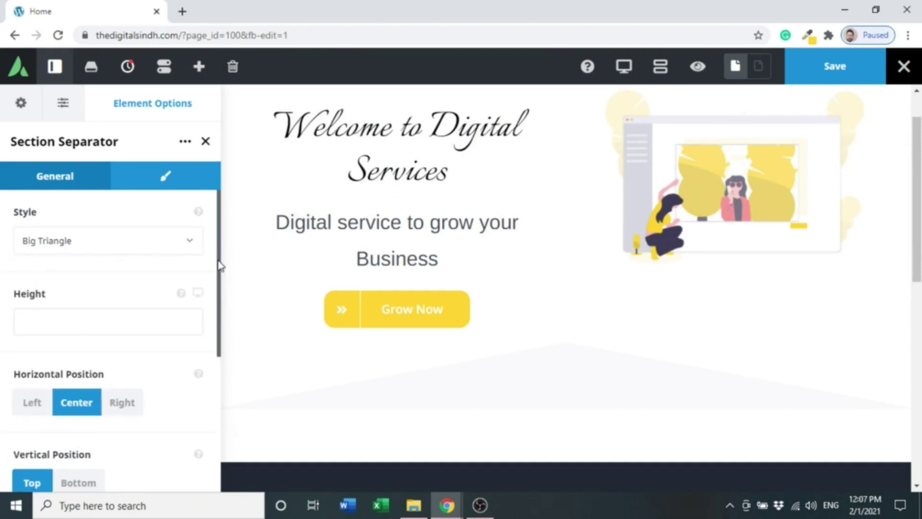
- Set the section separator's background color to #ffd230 in its design options
{"action": "left_click_drag", "start_coordinate": [219, 266], "coordinate": [214, 227]}
{"action": "left_click", "coordinate": [131, 185]}
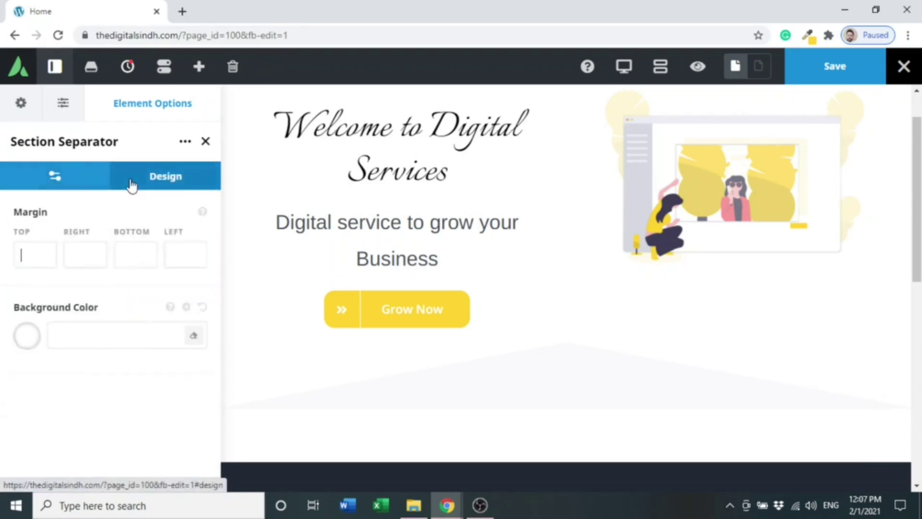
{"action": "left_click", "coordinate": [18, 344]}
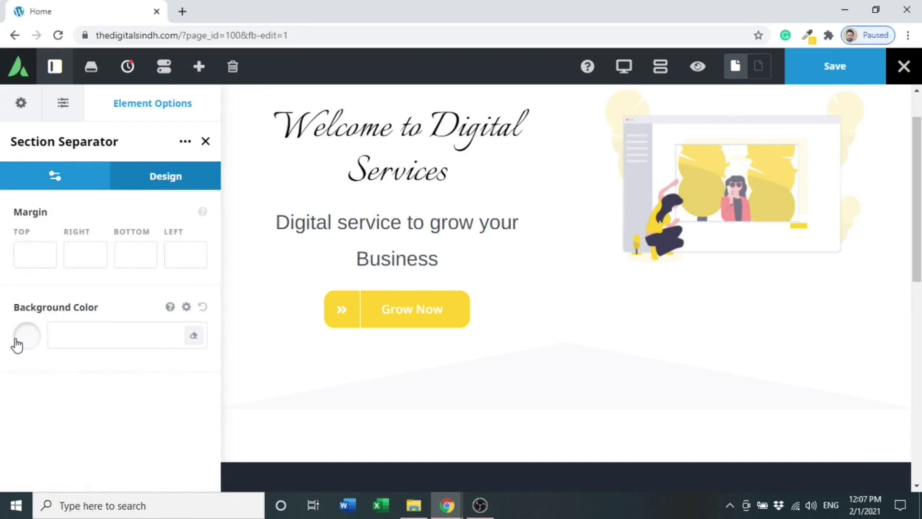
{"action": "left_click", "coordinate": [56, 336]}
{"action": "type", "text": "#ffd230"}
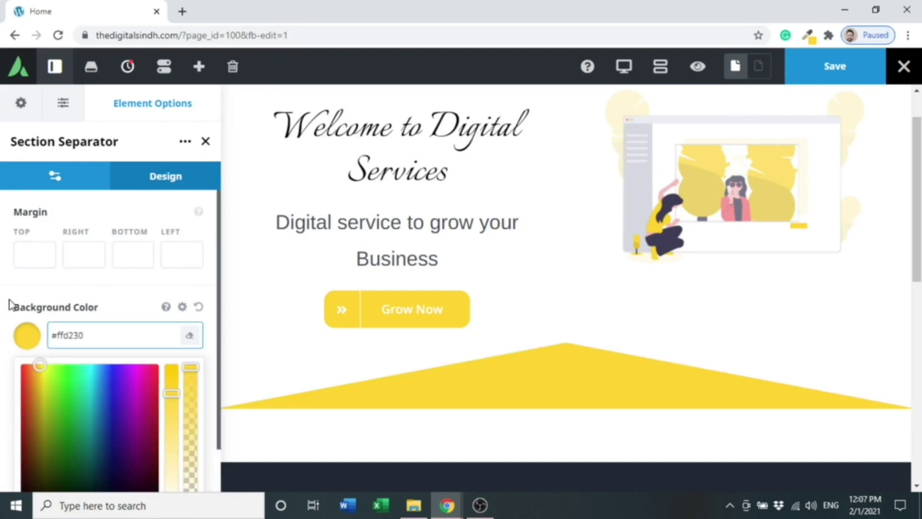
{"action": "left_click", "coordinate": [4, 300]}
- Try the Curved and Clouds styles on the yellow section separator
{"action": "left_click", "coordinate": [57, 175]}
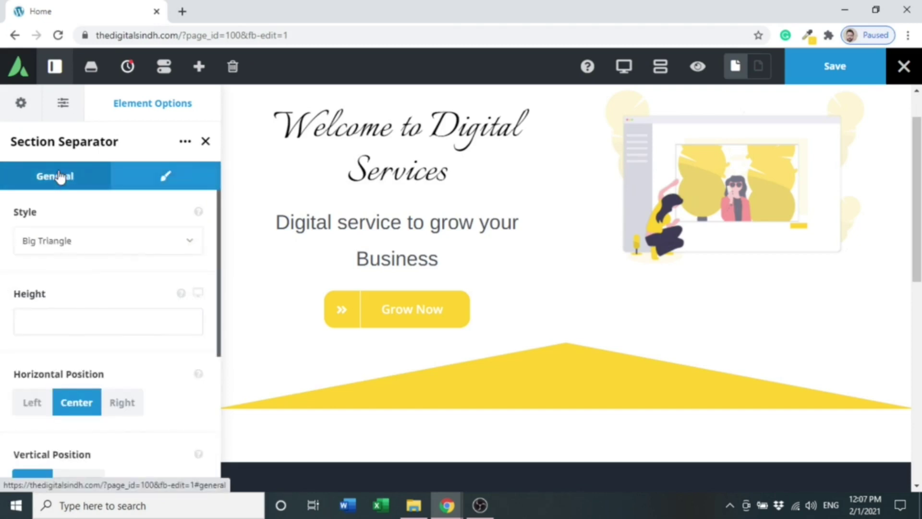
{"action": "left_click", "coordinate": [75, 245]}
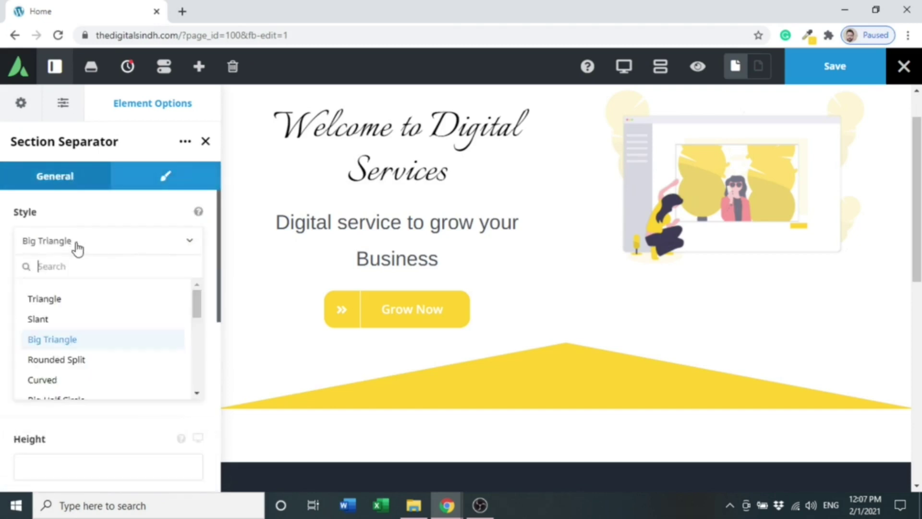
{"action": "left_click_drag", "start_coordinate": [196, 303], "coordinate": [197, 315]}
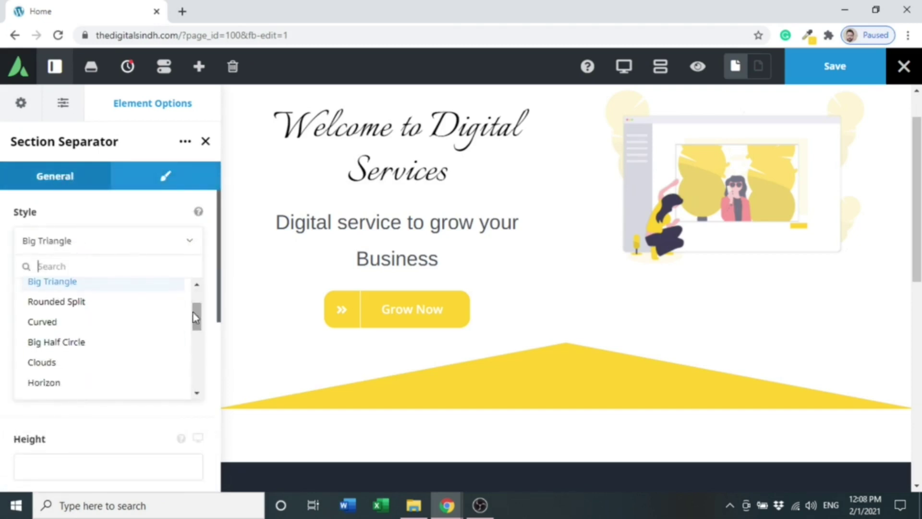
{"action": "left_click", "coordinate": [167, 320]}
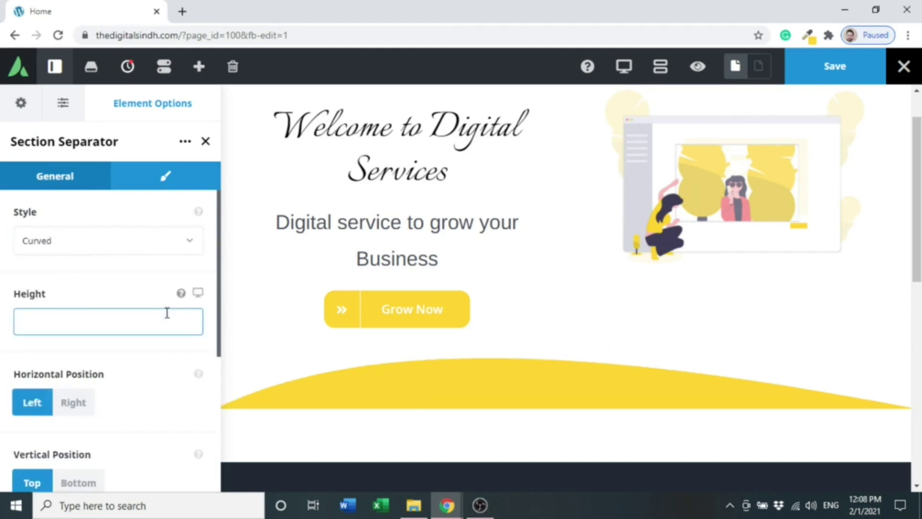
{"action": "left_click", "coordinate": [192, 240]}
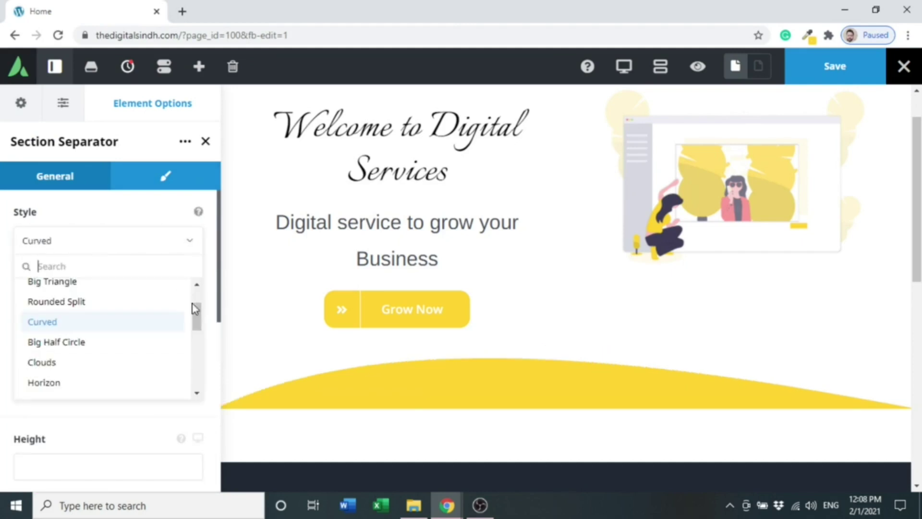
{"action": "left_click", "coordinate": [122, 362]}
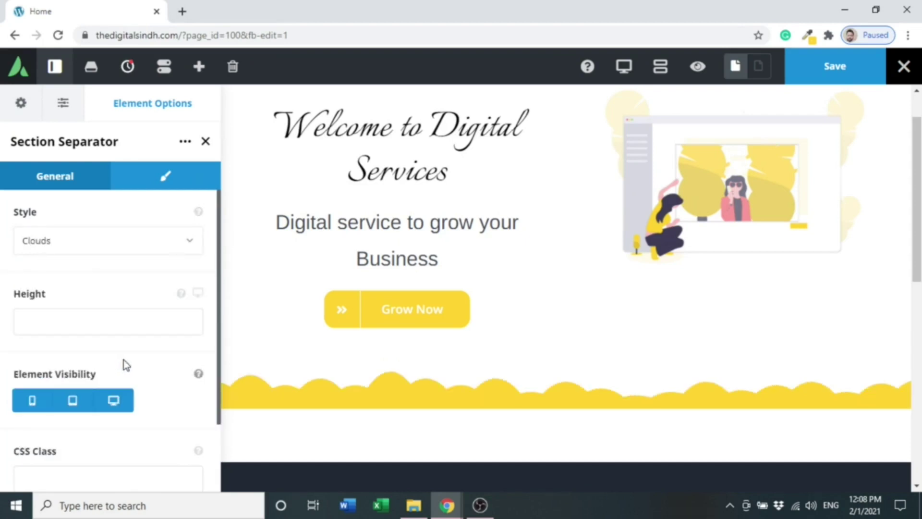
- Set the section separator's style to Waves, with horizontal position Right and vertical position Top
{"action": "left_click", "coordinate": [178, 249]}
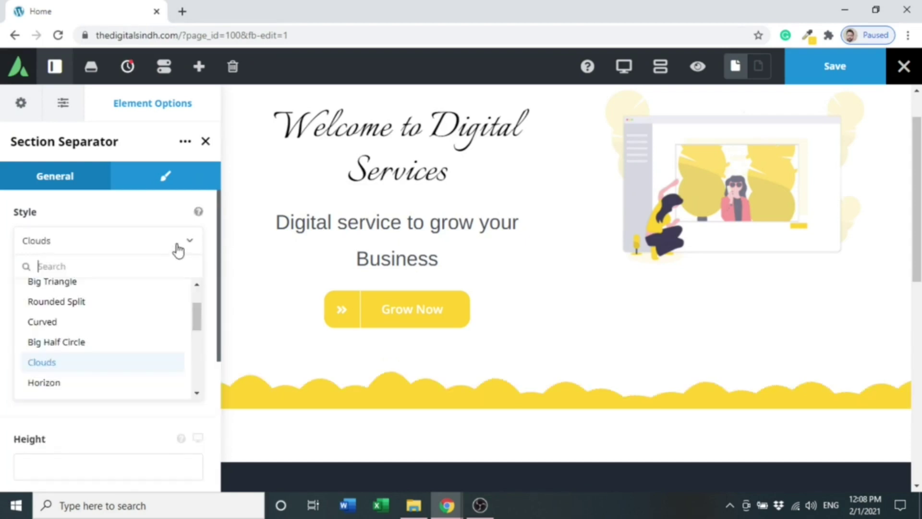
{"action": "left_click_drag", "start_coordinate": [200, 313], "coordinate": [198, 331]}
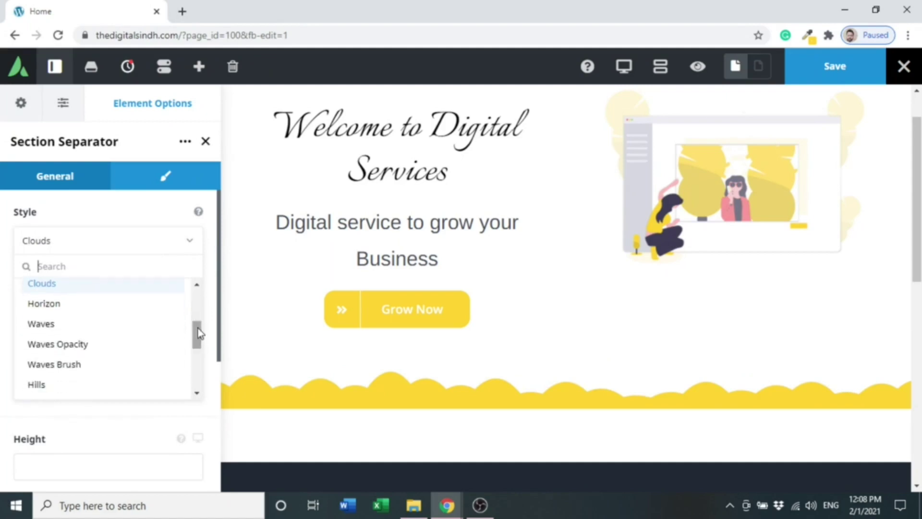
{"action": "left_click", "coordinate": [157, 321]}
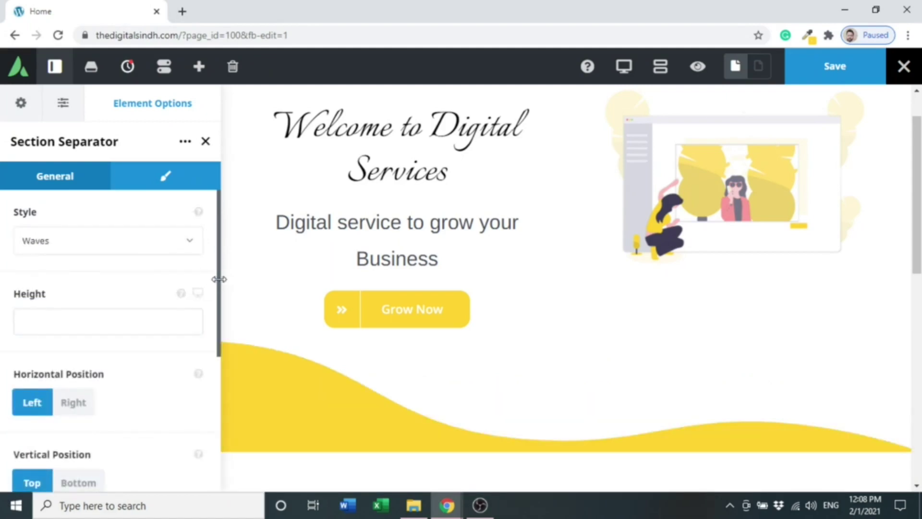
{"action": "left_click_drag", "start_coordinate": [220, 284], "coordinate": [214, 346]}
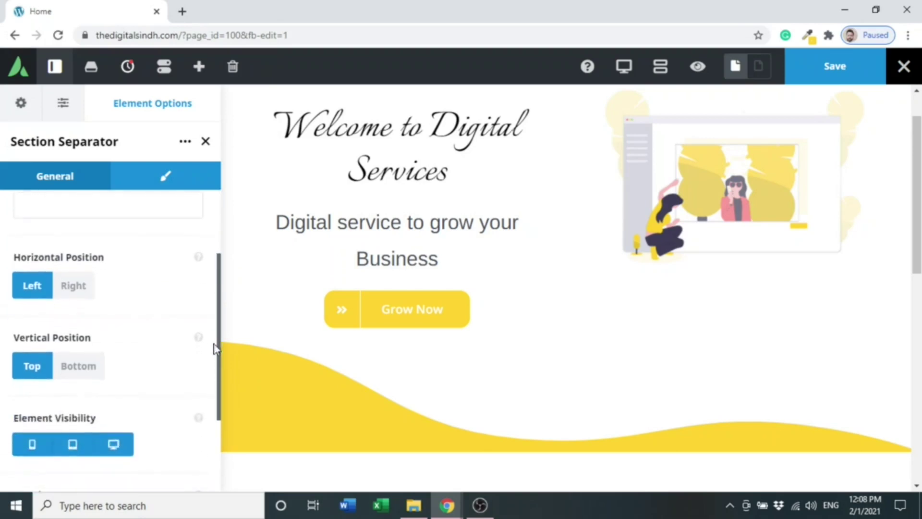
{"action": "left_click", "coordinate": [75, 287]}
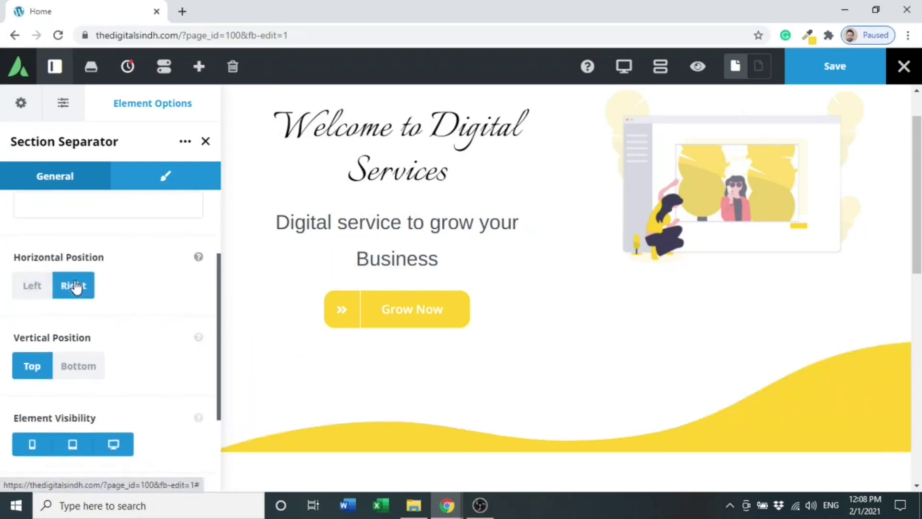
{"action": "left_click", "coordinate": [72, 367]}
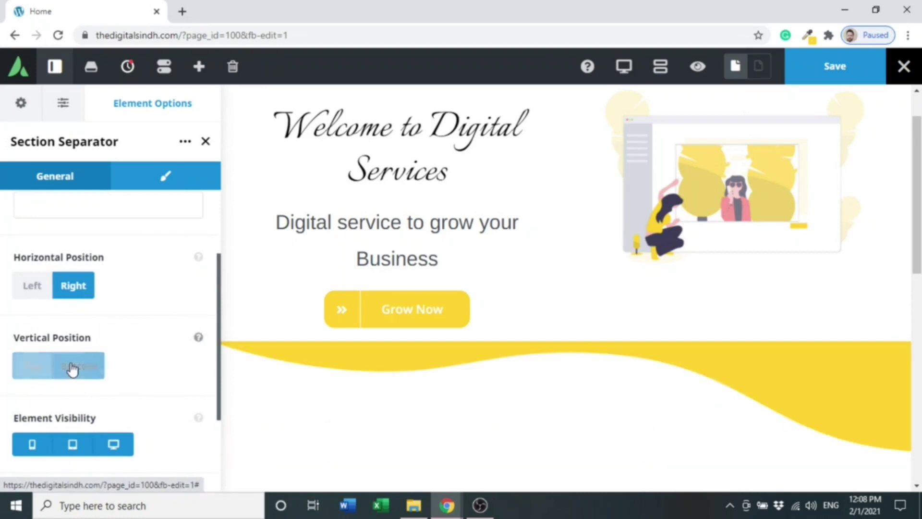
{"action": "left_click", "coordinate": [33, 367]}
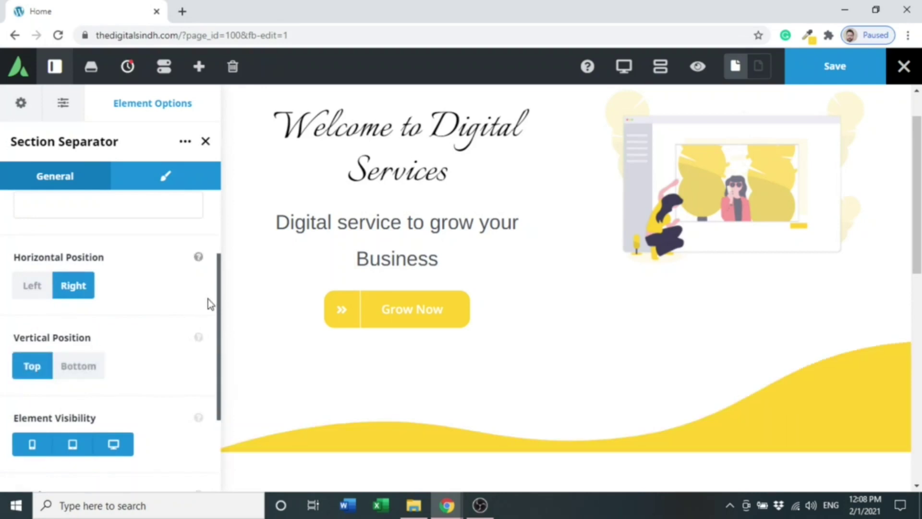
- Set the section separator's top margin to -80 in its design options
{"action": "left_click_drag", "start_coordinate": [217, 275], "coordinate": [215, 227]}
{"action": "left_click", "coordinate": [157, 192]}
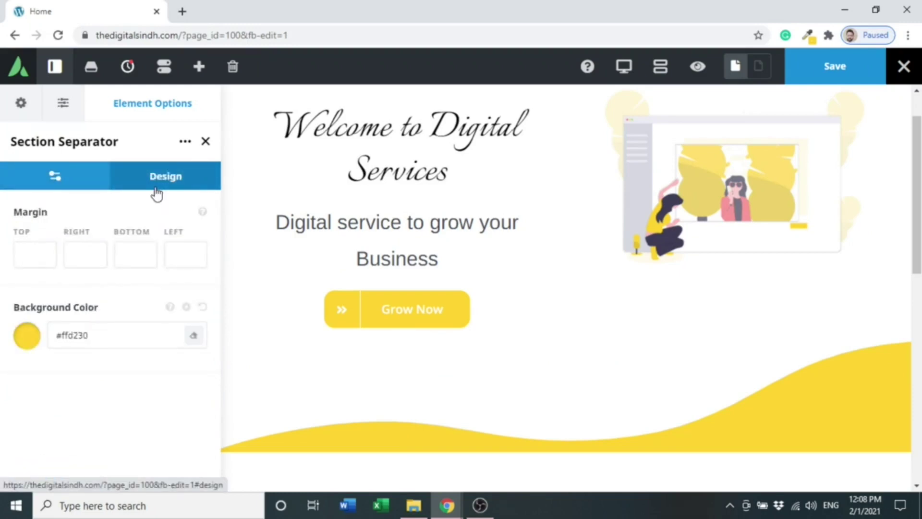
{"action": "left_click", "coordinate": [20, 255]}
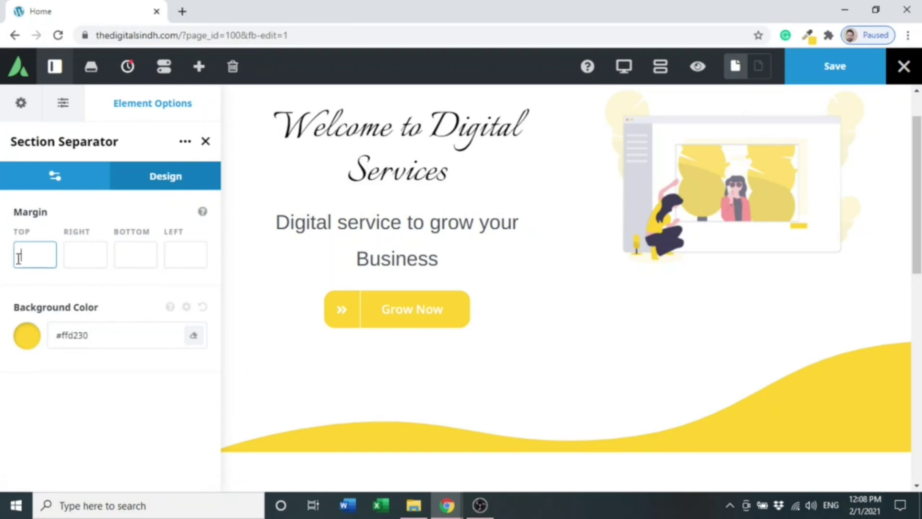
{"action": "type", "text": "40"}
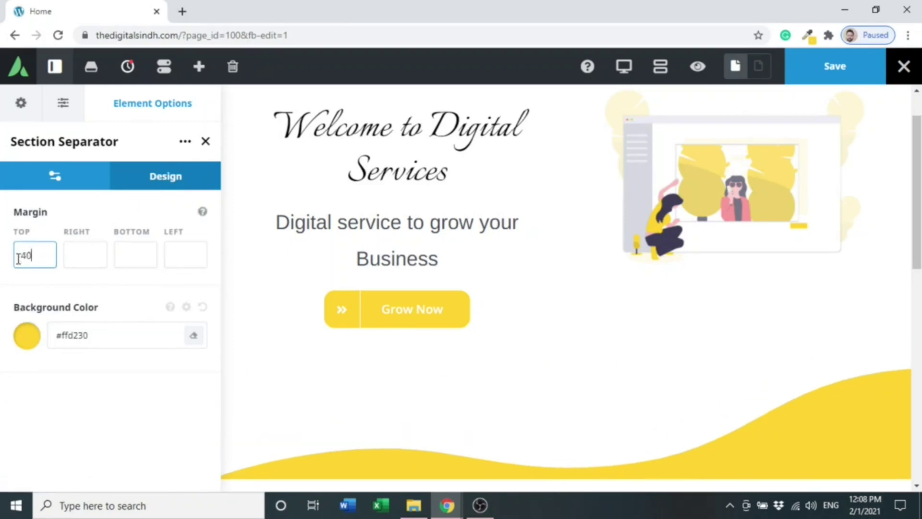
{"action": "key", "text": "BackSpace"}
{"action": "key", "text": "BackSpace"}
{"action": "type", "text": "-40"}
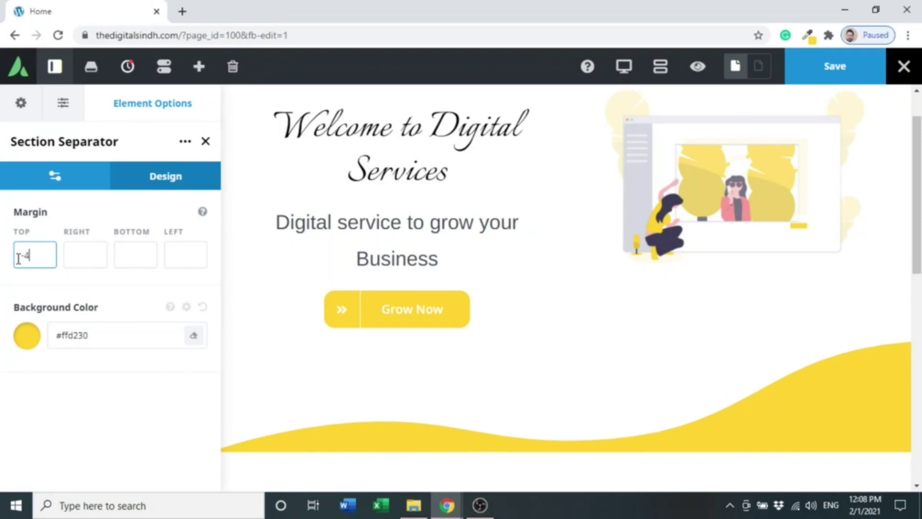
{"action": "key", "text": "BackSpace"}
{"action": "key", "text": "BackSpace"}
{"action": "type", "text": "70"}
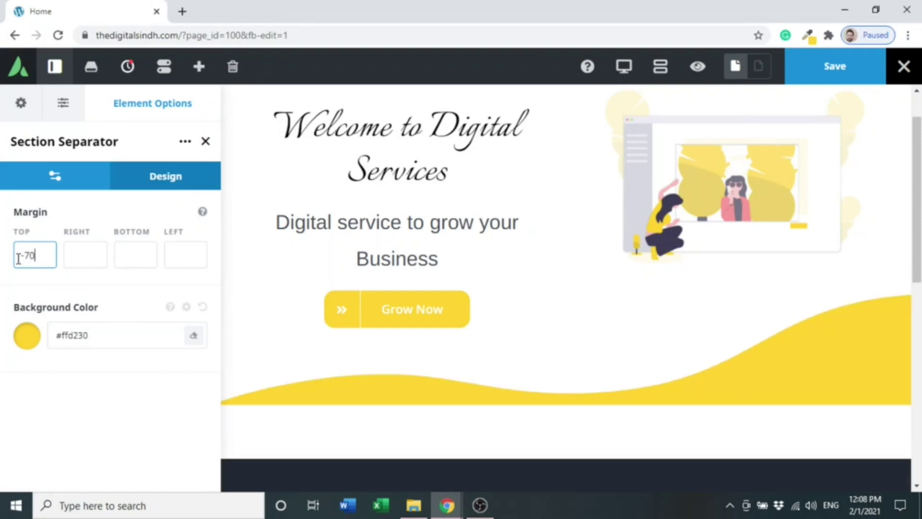
{"action": "key", "text": "BackSpace"}
{"action": "key", "text": "BackSpace"}
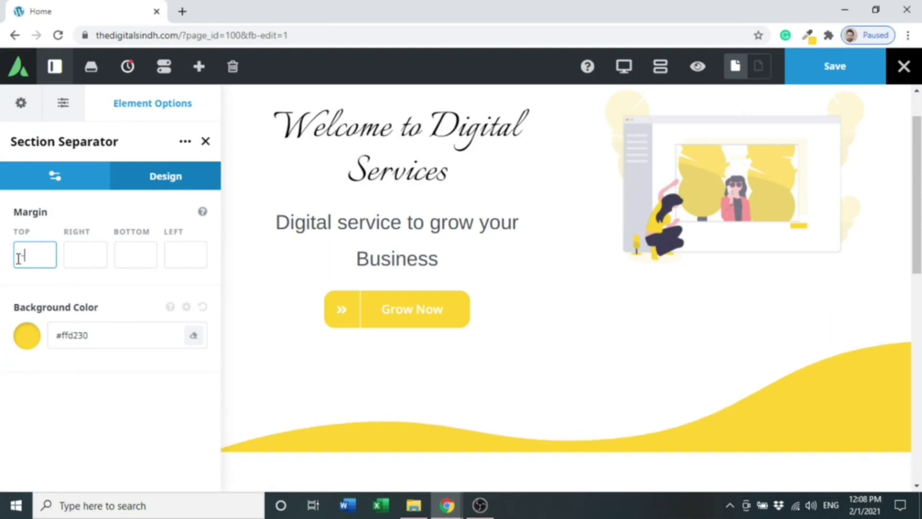
{"action": "type", "text": "80"}
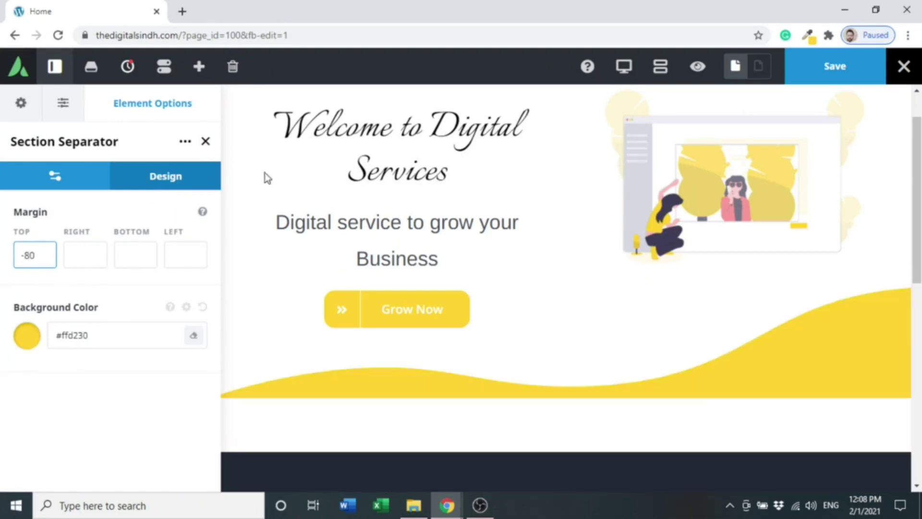
- Save the Home page and preview the wave separator beneath the welcome section without the editing controls
{"action": "left_click", "coordinate": [805, 67]}
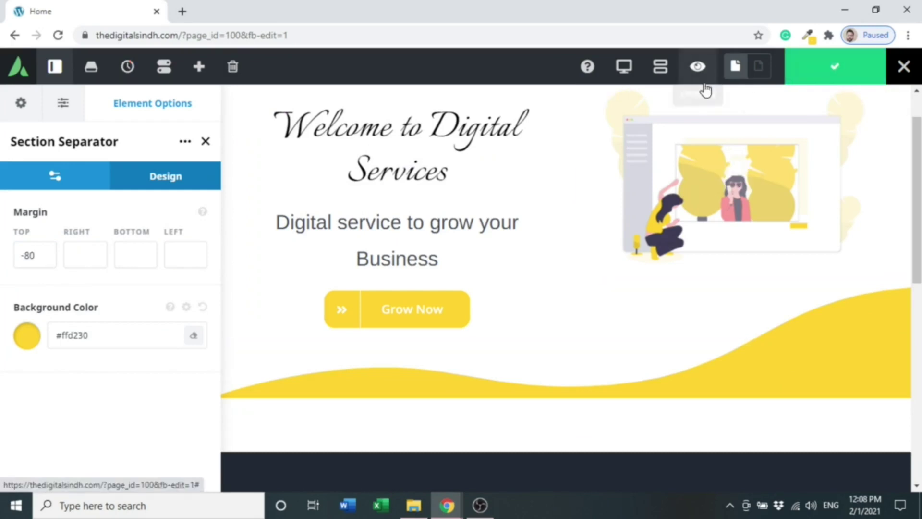
{"action": "left_click", "coordinate": [699, 67]}
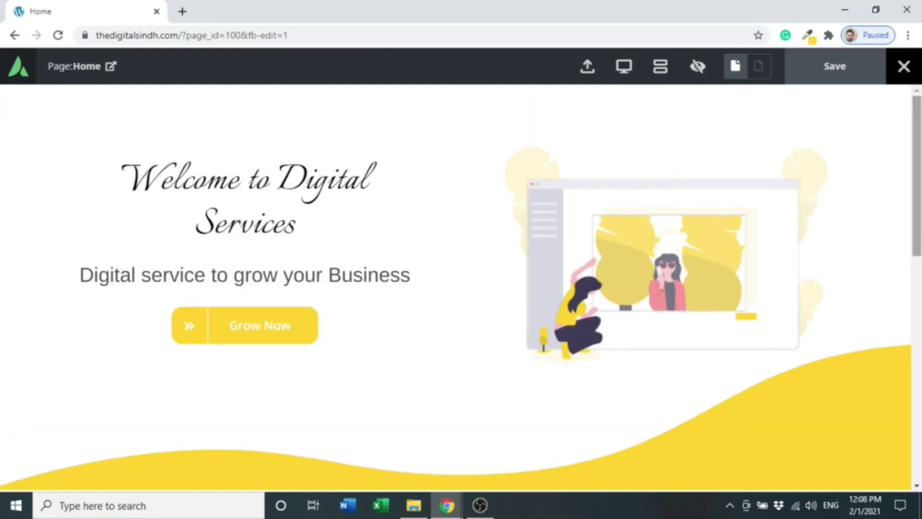
{"action": "scroll", "coordinate": [461, 288], "scroll_direction": "down", "scroll_amount": 2}
{"action": "scroll", "coordinate": [919, 194], "scroll_direction": "up", "scroll_amount": 1}
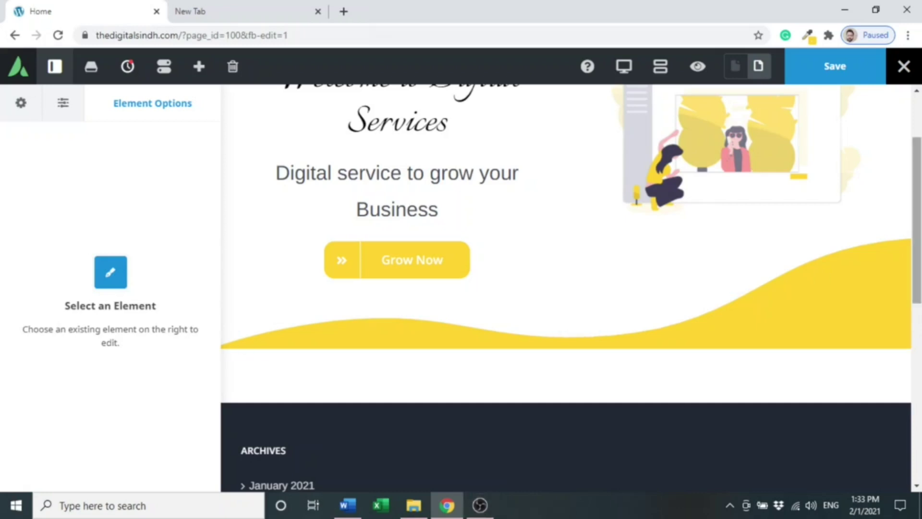
- Add a new container with a single 1/1 column below the wave separator
{"action": "scroll", "coordinate": [864, 269], "scroll_direction": "down", "scroll_amount": 3}
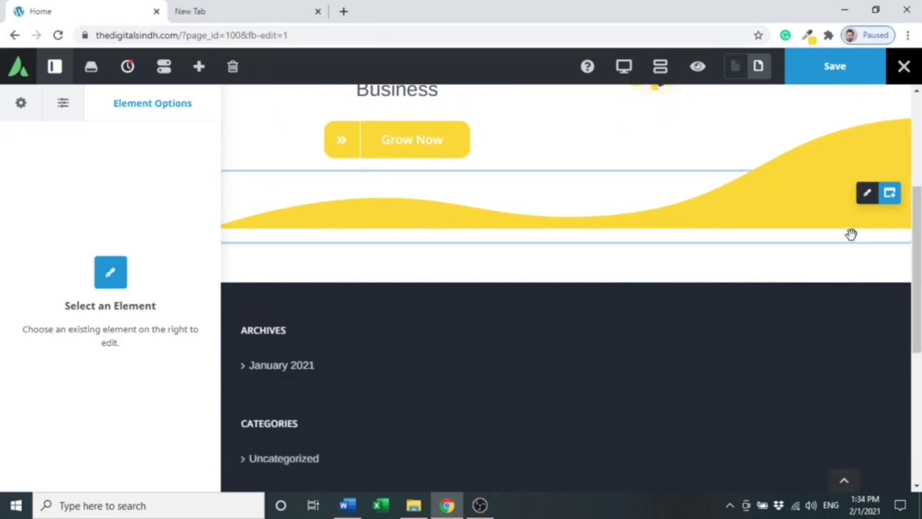
{"action": "mouse_move", "coordinate": [890, 204]}
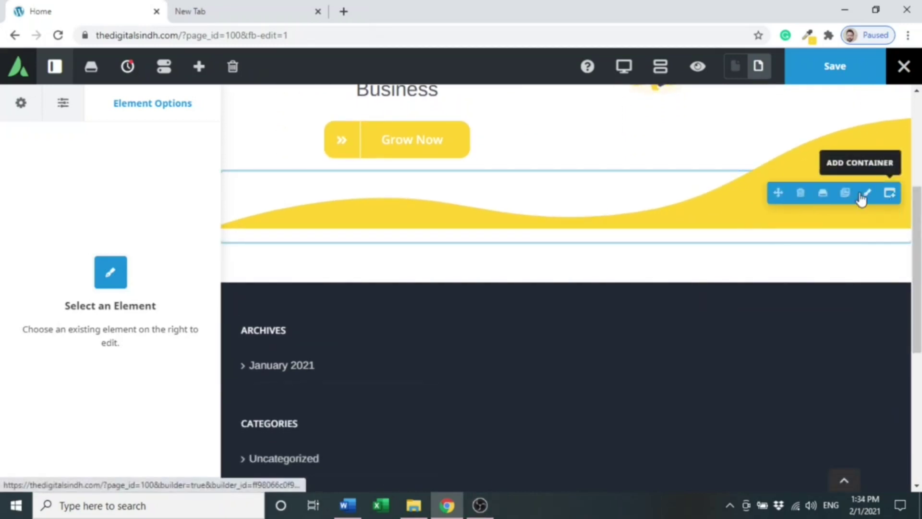
{"action": "left_click", "coordinate": [889, 193]}
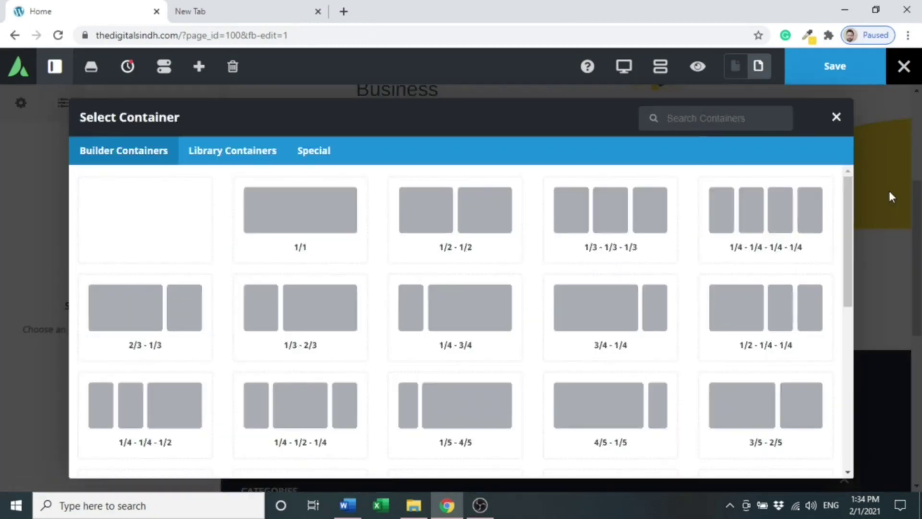
{"action": "left_click", "coordinate": [309, 239]}
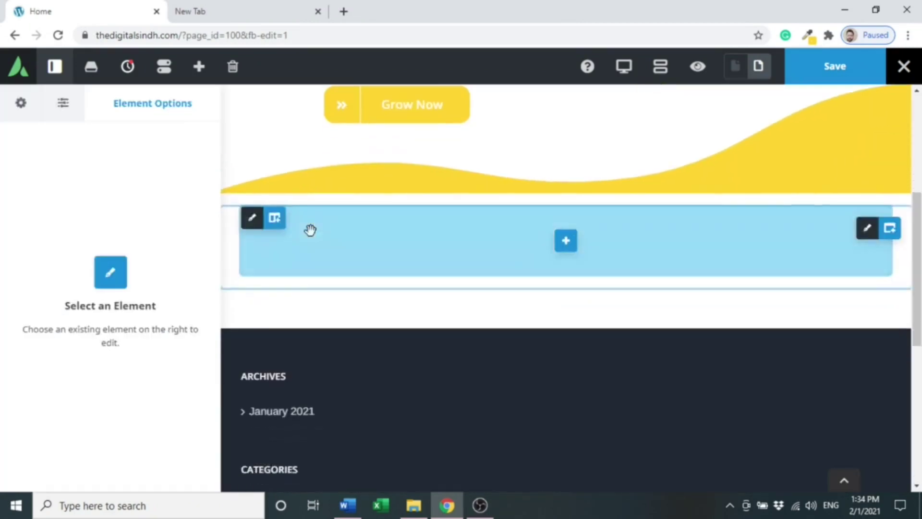
{"action": "scroll", "coordinate": [310, 230], "scroll_direction": "down", "scroll_amount": 2}
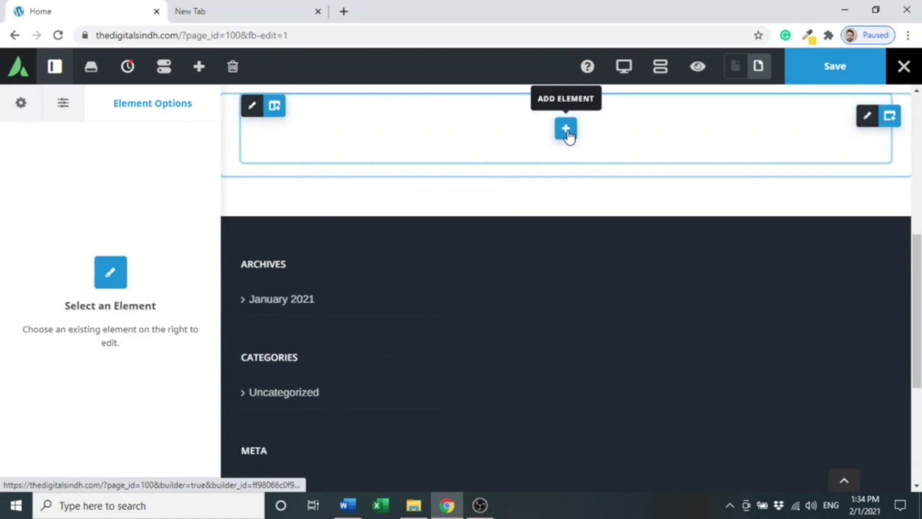
{"action": "left_click", "coordinate": [566, 128]}
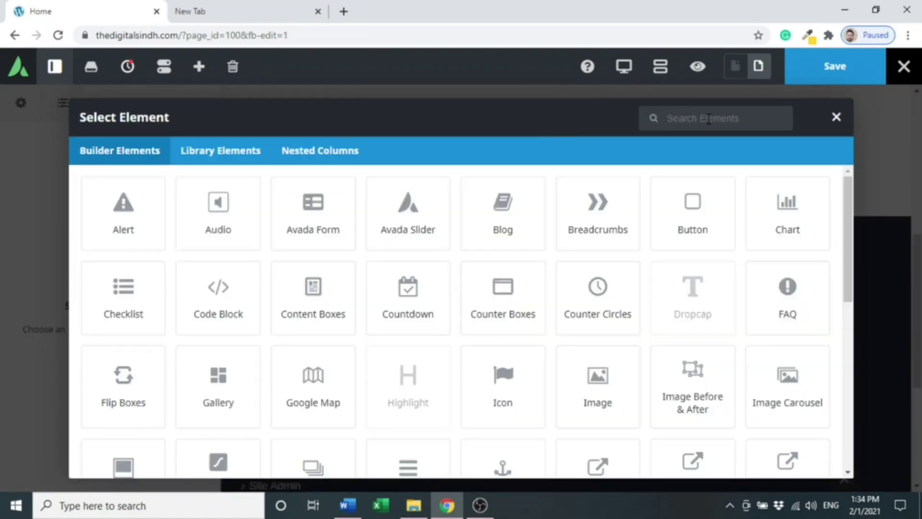
{"action": "type", "text": "tt"}
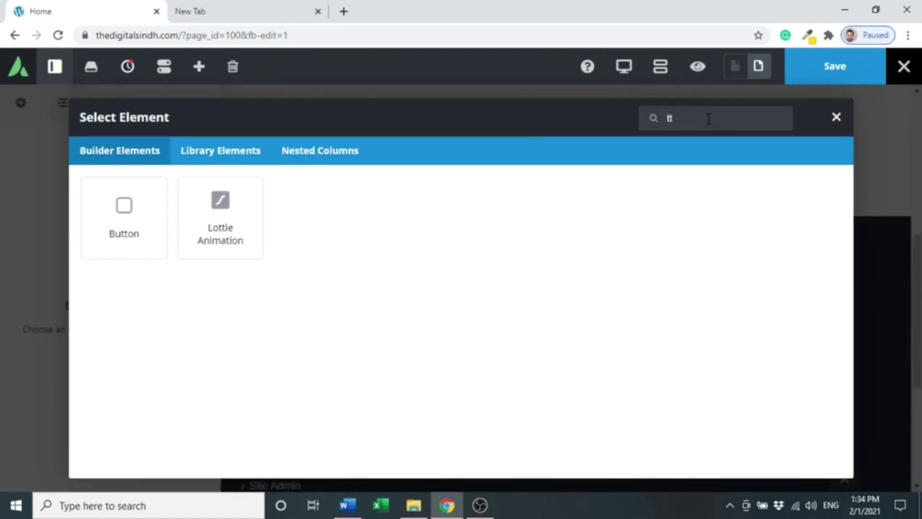
{"action": "left_click", "coordinate": [121, 231]}
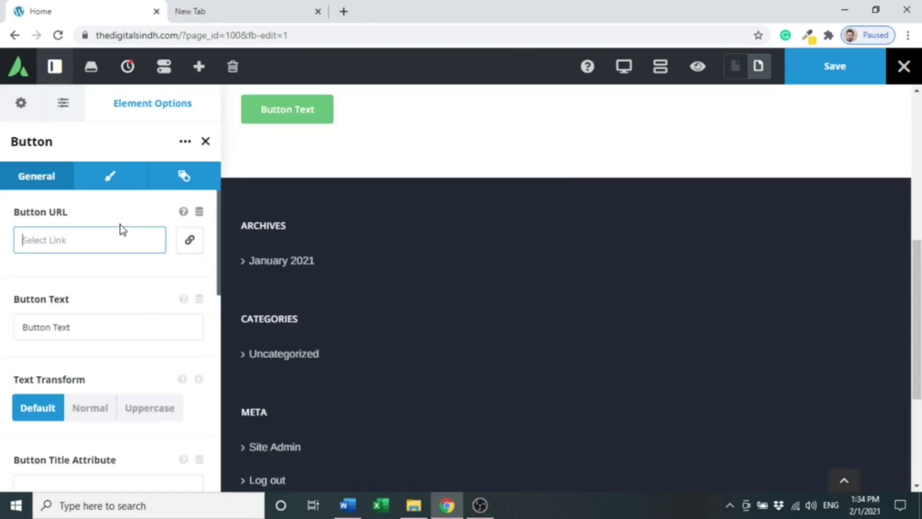
{"action": "scroll", "coordinate": [919, 278], "scroll_direction": "up", "scroll_amount": 2}
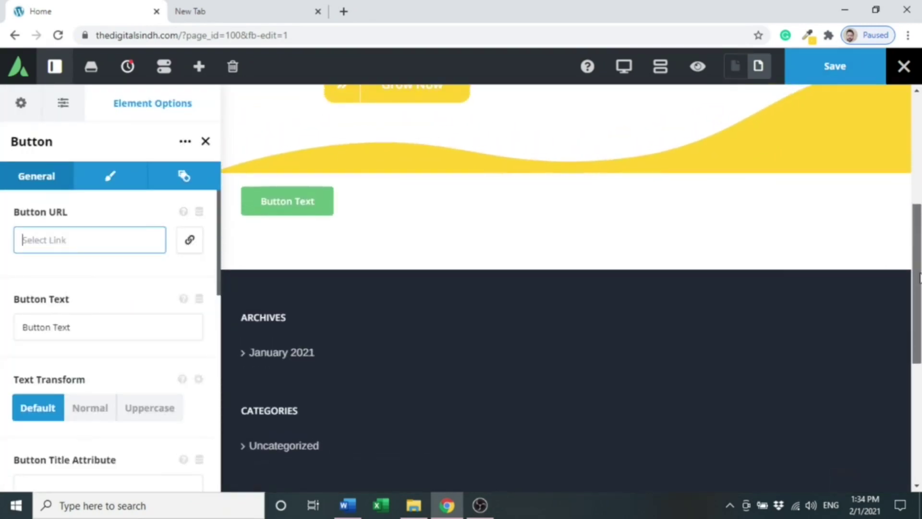
{"action": "mouse_move", "coordinate": [868, 210]}
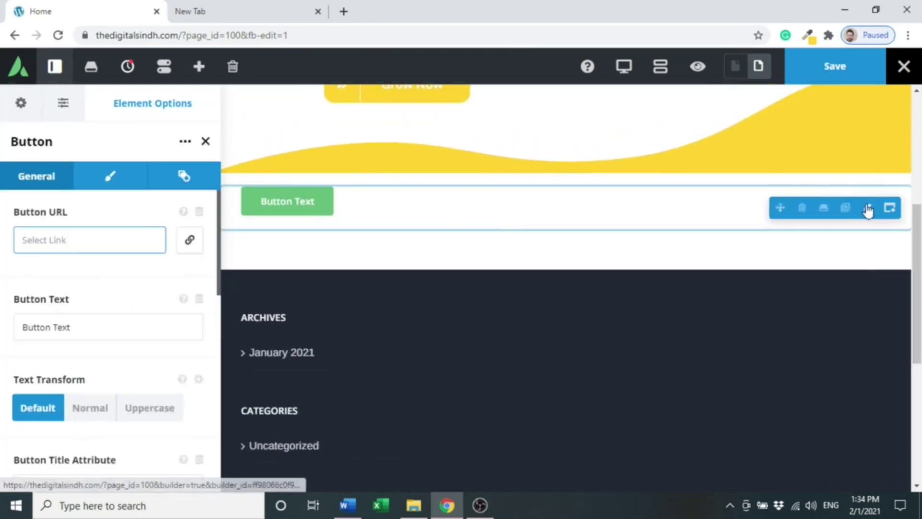
{"action": "left_click", "coordinate": [801, 208]}
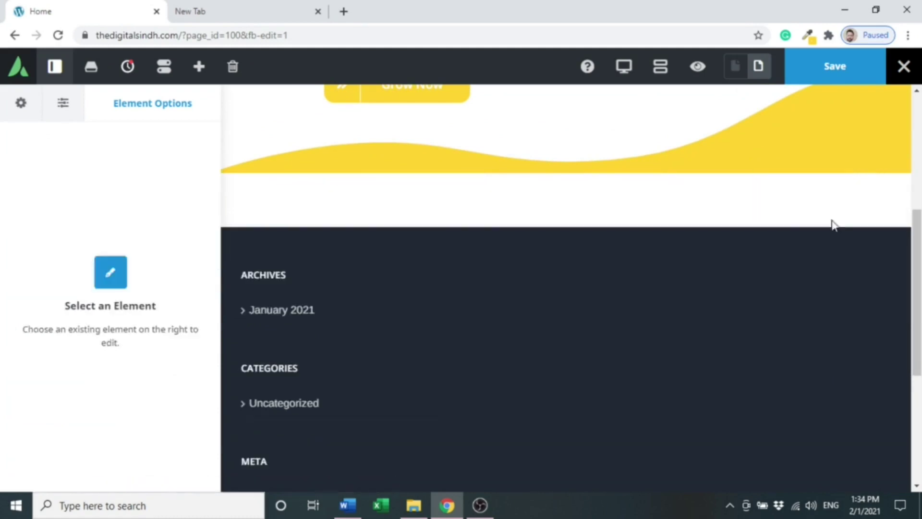
- Insert a fresh container with a single 1/1 column directly below the wave separator's container
{"action": "scroll", "coordinate": [903, 212], "scroll_direction": "up", "scroll_amount": 3}
{"action": "mouse_move", "coordinate": [894, 286]}
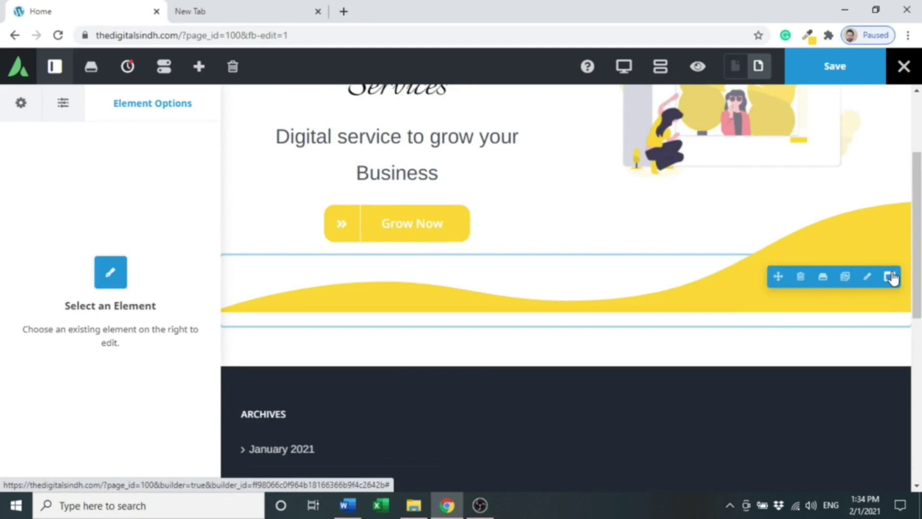
{"action": "left_click", "coordinate": [890, 276]}
{"action": "left_click", "coordinate": [327, 233]}
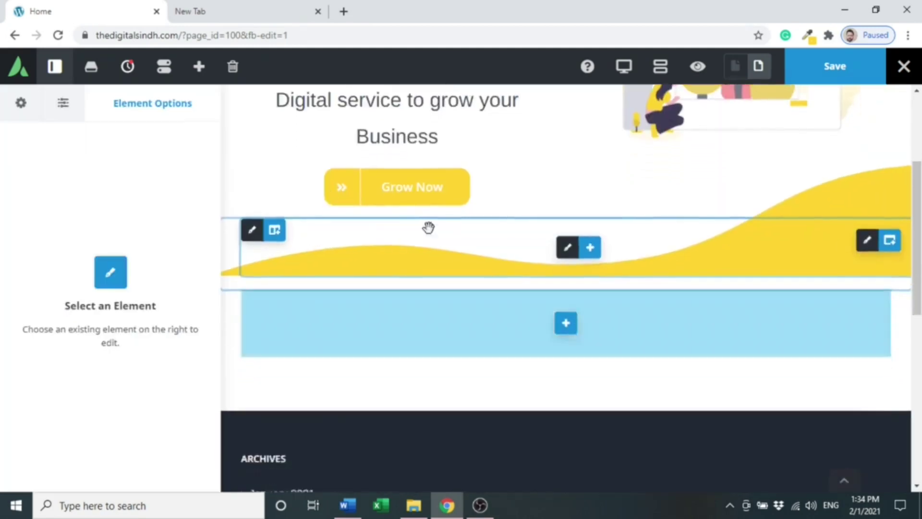
- Add a Title element to the empty column of the new container
{"action": "scroll", "coordinate": [428, 227], "scroll_direction": "down", "scroll_amount": 4}
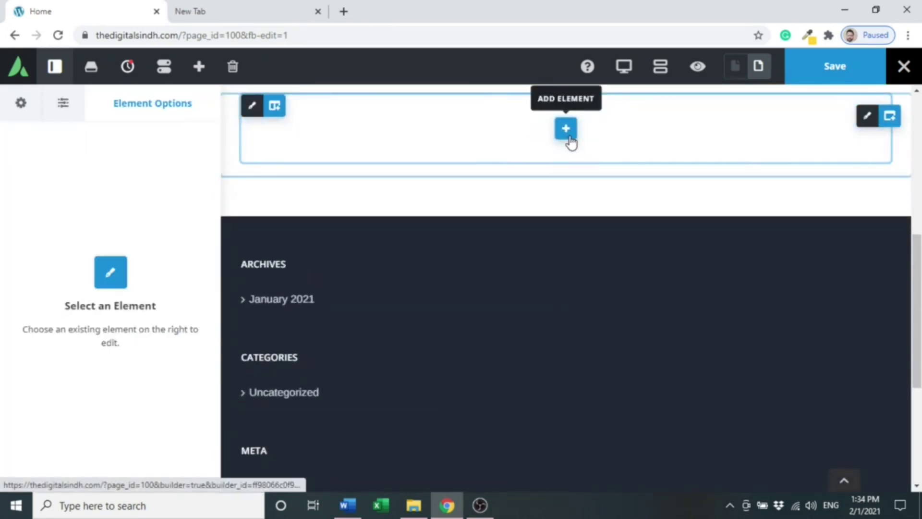
{"action": "left_click", "coordinate": [566, 129]}
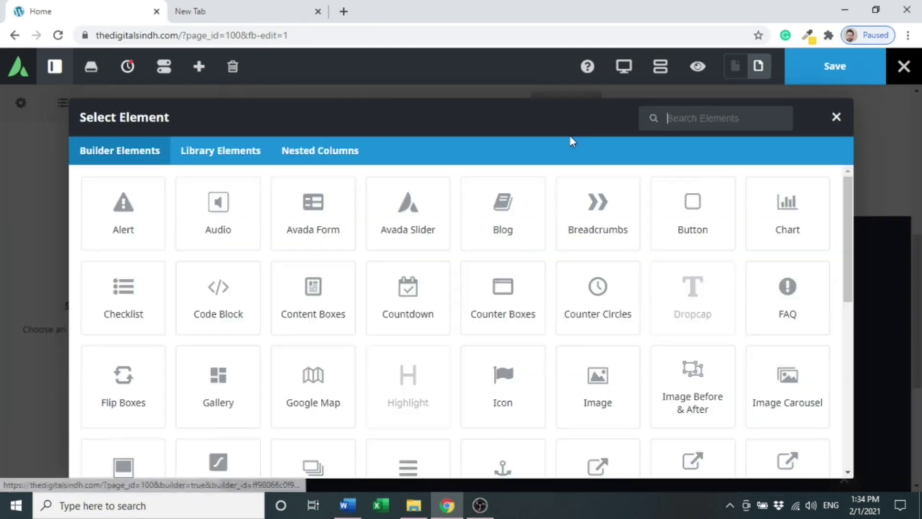
{"action": "left_click", "coordinate": [727, 125]}
{"action": "type", "text": "y"}
{"action": "key", "text": "BackSpace"}
{"action": "type", "text": "t"}
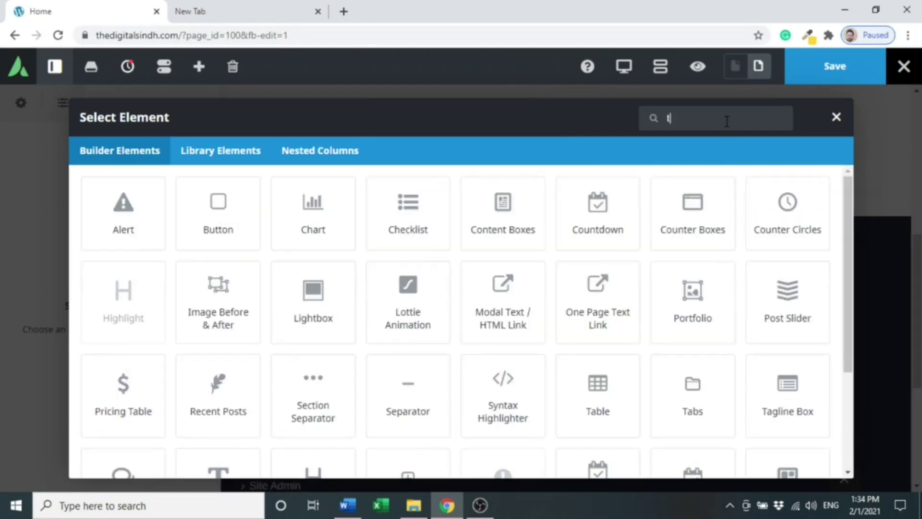
{"action": "type", "text": "r"}
{"action": "key", "text": "BackSpace"}
{"action": "key", "text": "BackSpace"}
{"action": "type", "text": "tit"}
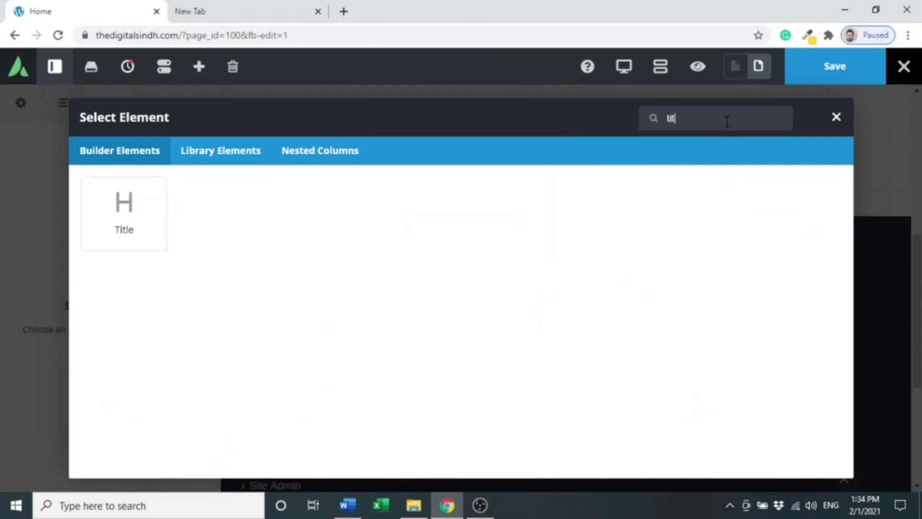
{"action": "left_click", "coordinate": [142, 221]}
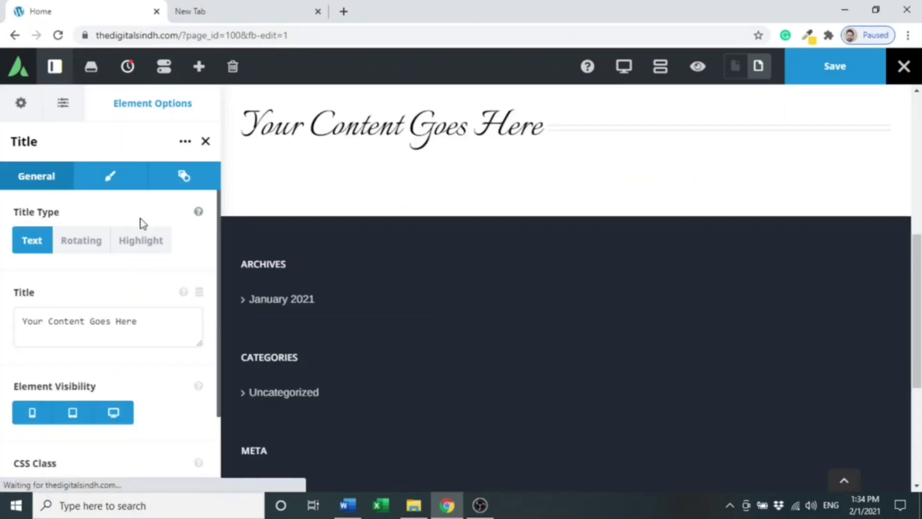
- Replace the title's placeholder text with "This website is going to tell you" and center-align it
{"action": "scroll", "coordinate": [867, 230], "scroll_direction": "up", "scroll_amount": 2}
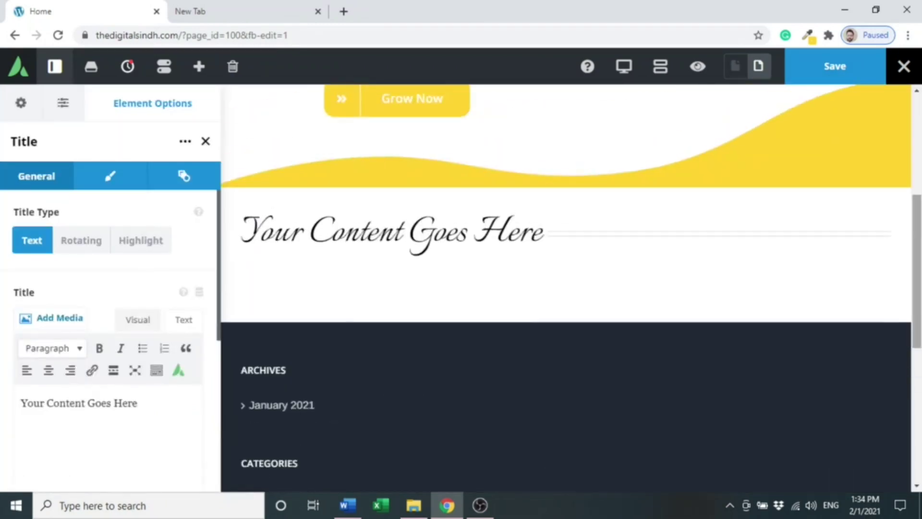
{"action": "triple_click", "coordinate": [432, 233]}
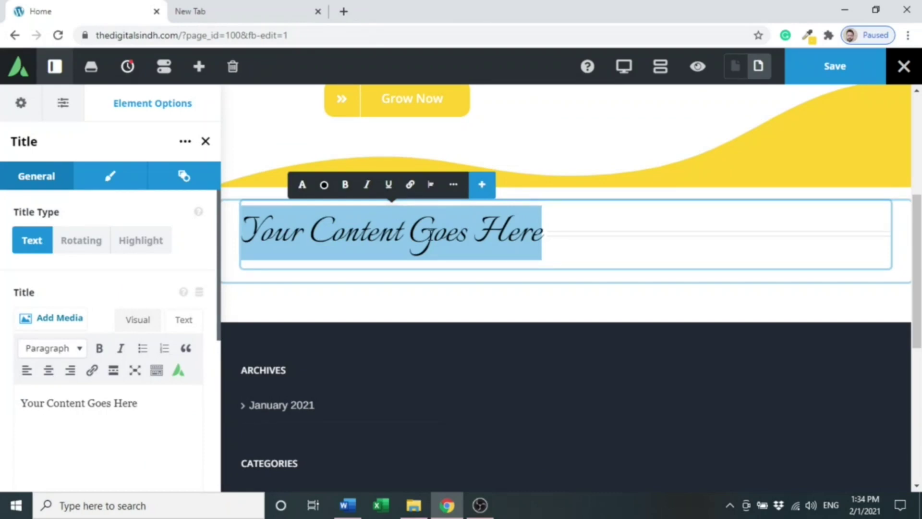
{"action": "type", "text": "Thi"}
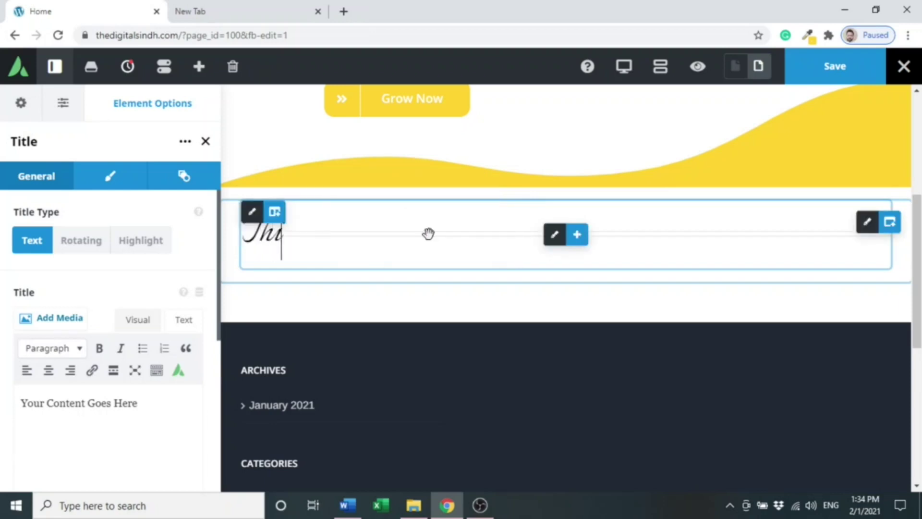
{"action": "type", "text": "s webste"}
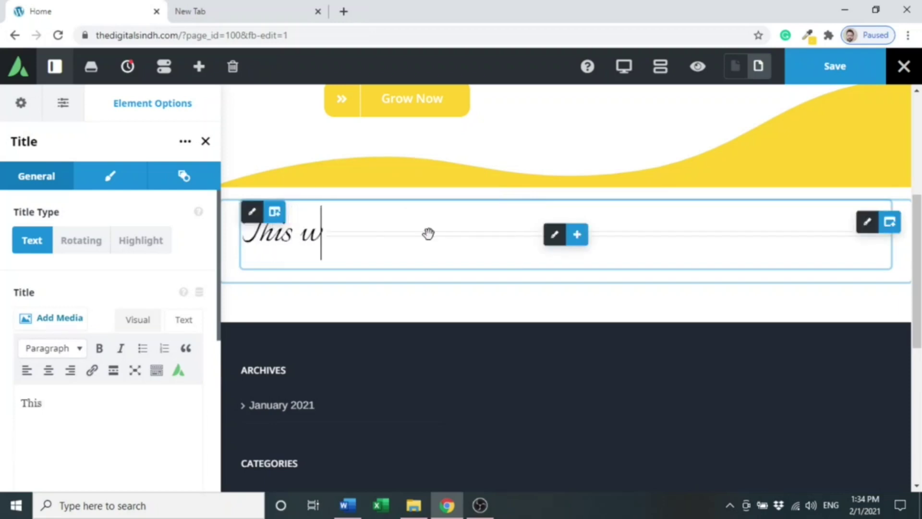
{"action": "key", "text": "BackSpace"}
{"action": "key", "text": "BackSpace"}
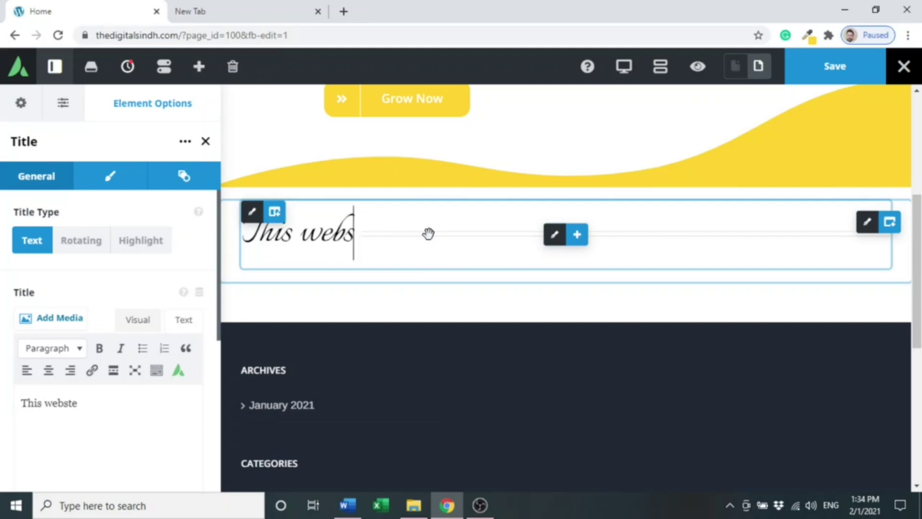
{"action": "type", "text": "ite is go"}
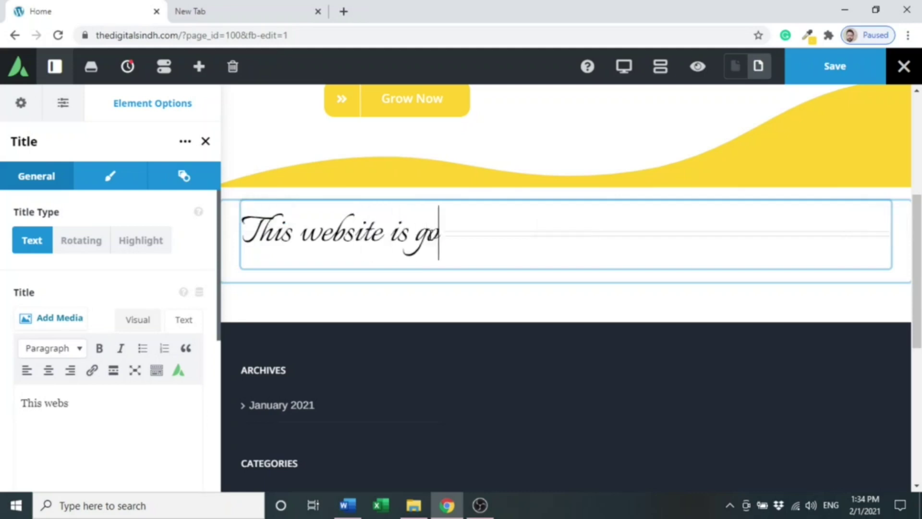
{"action": "type", "text": "ing to tell"}
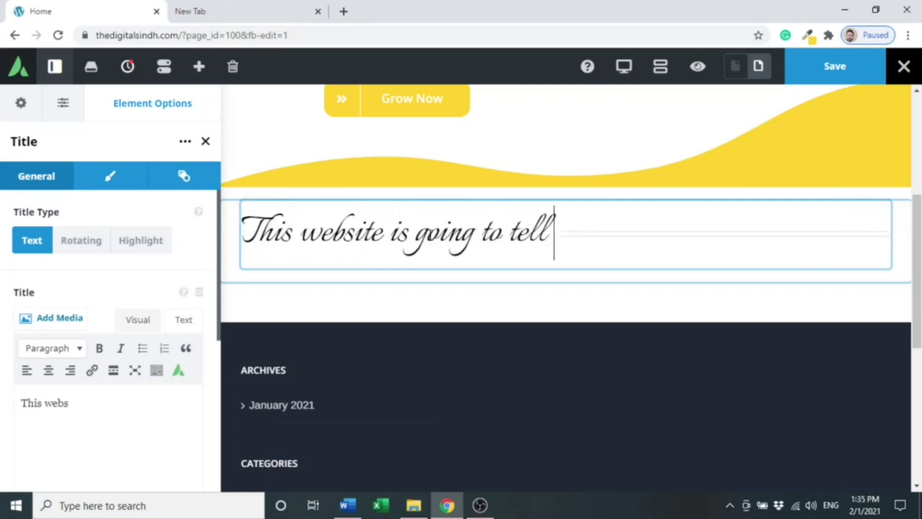
{"action": "type", "text": " you"}
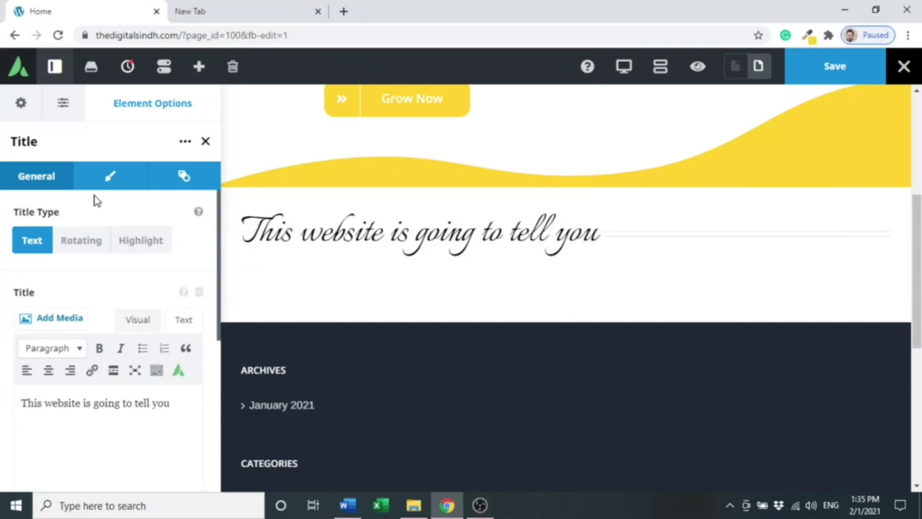
{"action": "left_click", "coordinate": [110, 178]}
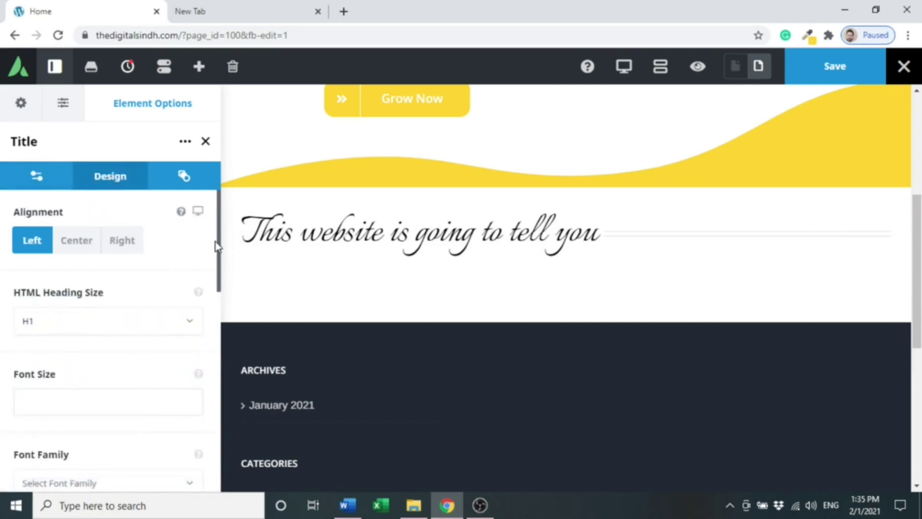
{"action": "left_click", "coordinate": [83, 255]}
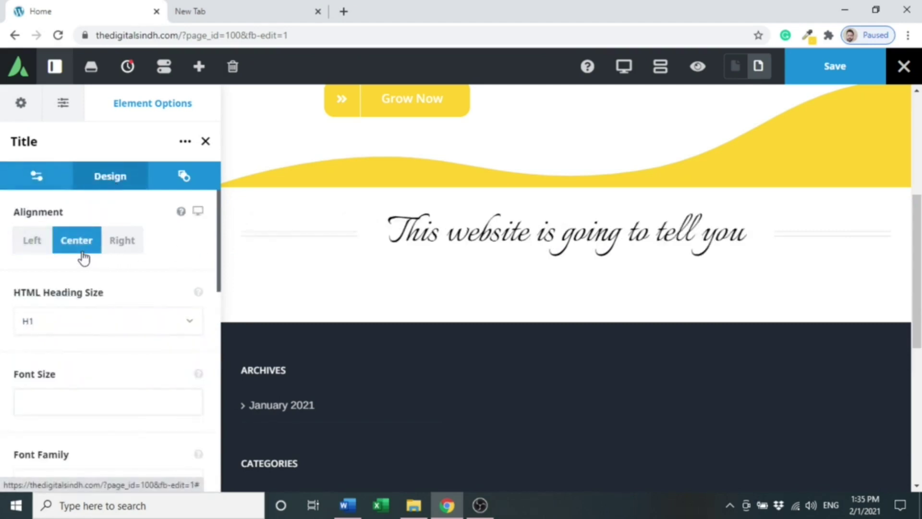
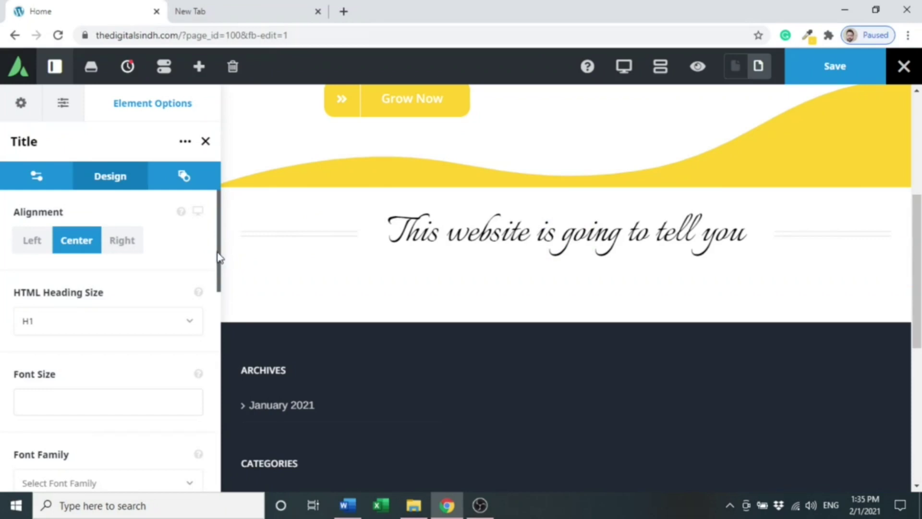
- Set the title's separator to None in its design options and save the page
{"action": "left_click_drag", "start_coordinate": [218, 249], "coordinate": [219, 434]}
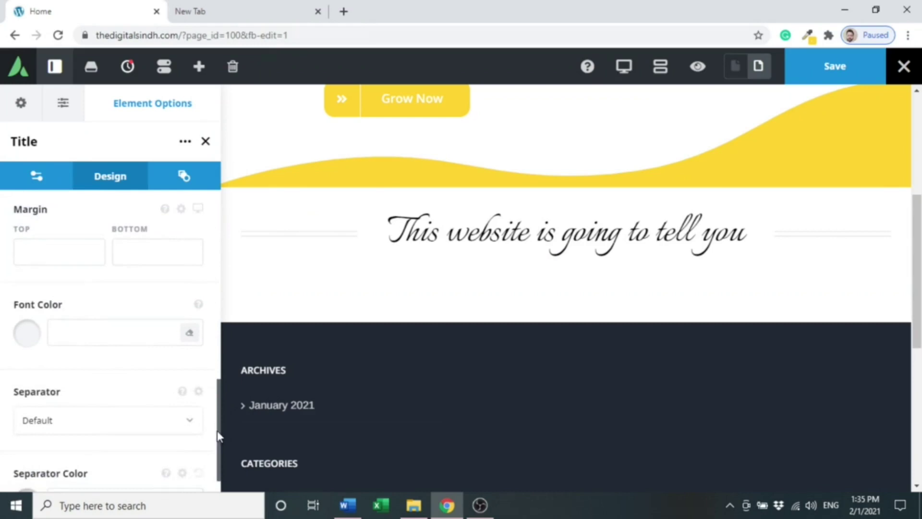
{"action": "left_click_drag", "start_coordinate": [217, 435], "coordinate": [216, 456]}
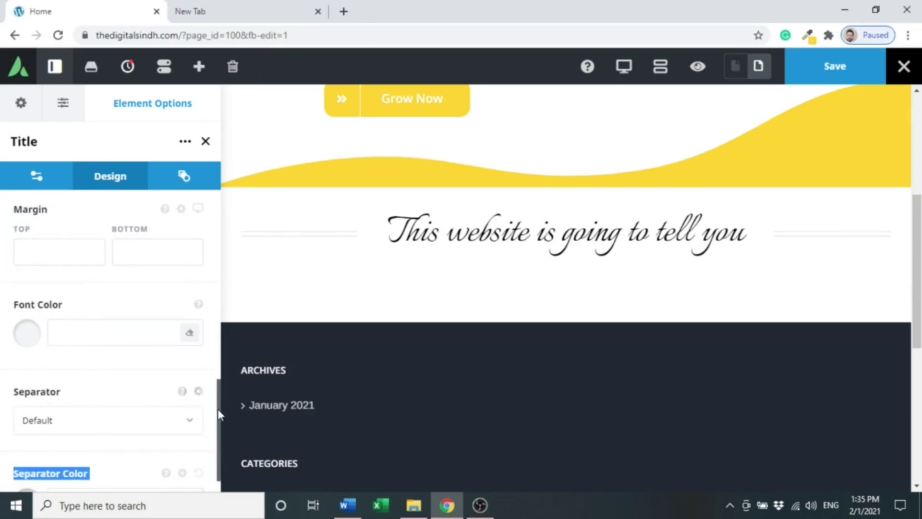
{"action": "left_click_drag", "start_coordinate": [217, 409], "coordinate": [219, 437]}
{"action": "left_click", "coordinate": [188, 379]}
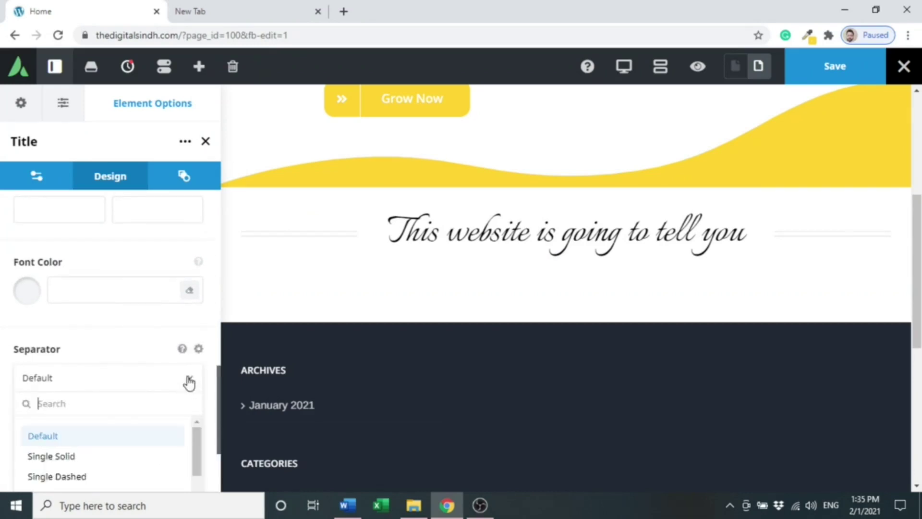
{"action": "left_click_drag", "start_coordinate": [217, 376], "coordinate": [218, 432]}
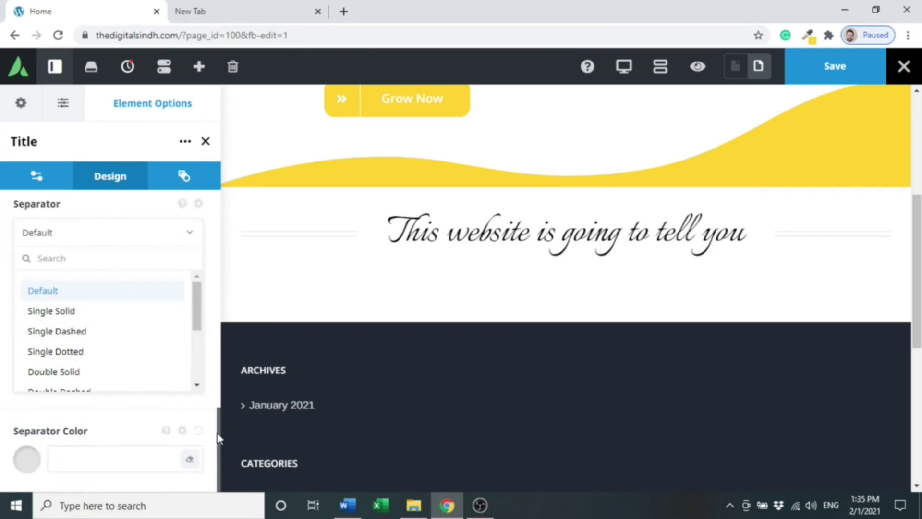
{"action": "left_click_drag", "start_coordinate": [195, 308], "coordinate": [195, 366]}
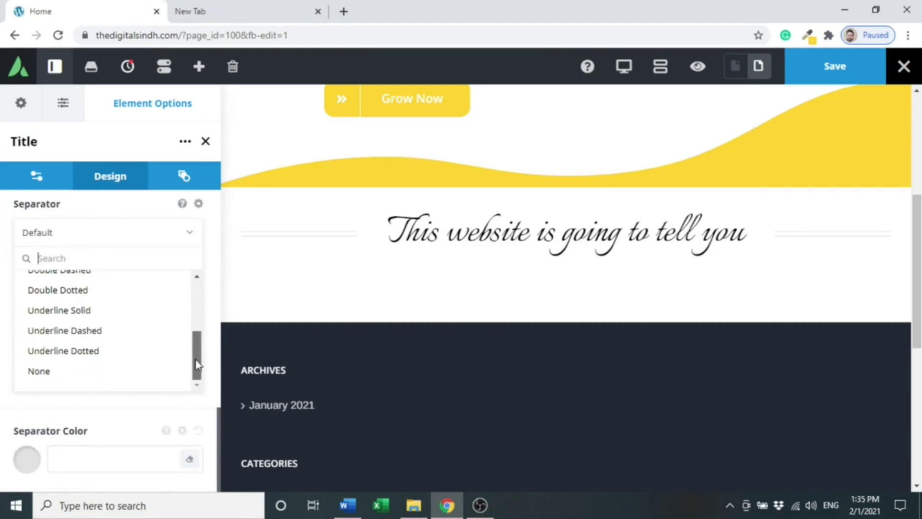
{"action": "left_click", "coordinate": [152, 376]}
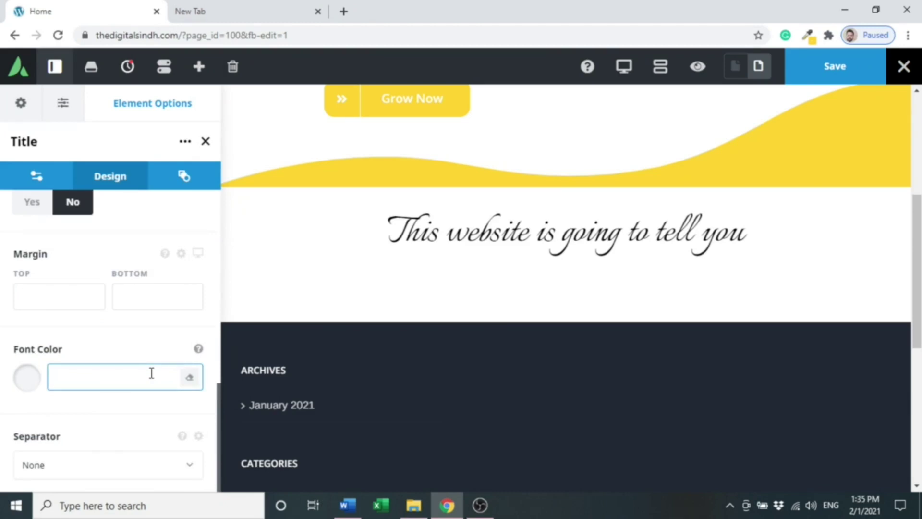
{"action": "left_click", "coordinate": [836, 77]}
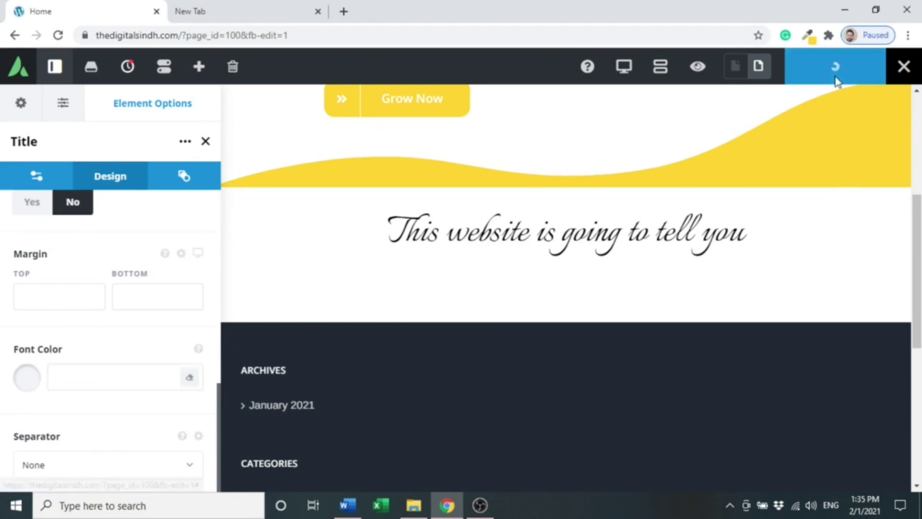
- Add a Separator element directly below the "This website is going to tell you" title and set its style to Single Border Solid
{"action": "mouse_move", "coordinate": [580, 238]}
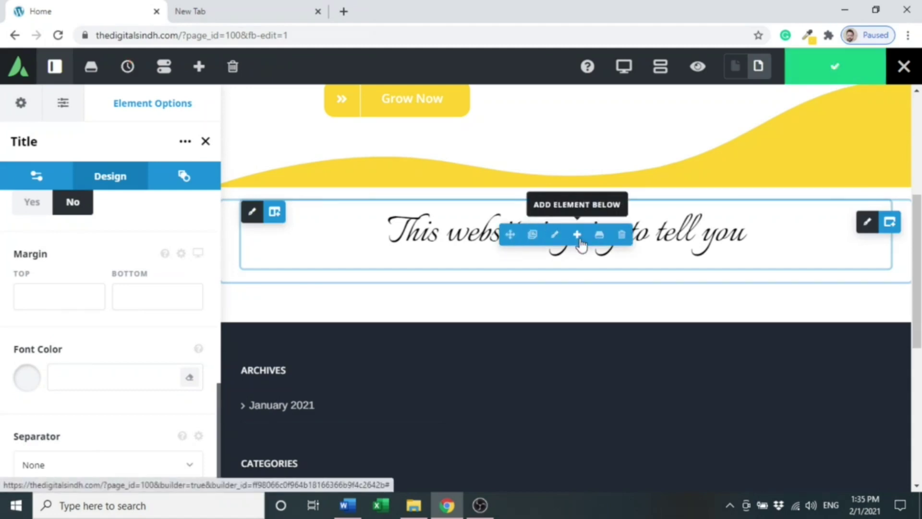
{"action": "left_click", "coordinate": [578, 236]}
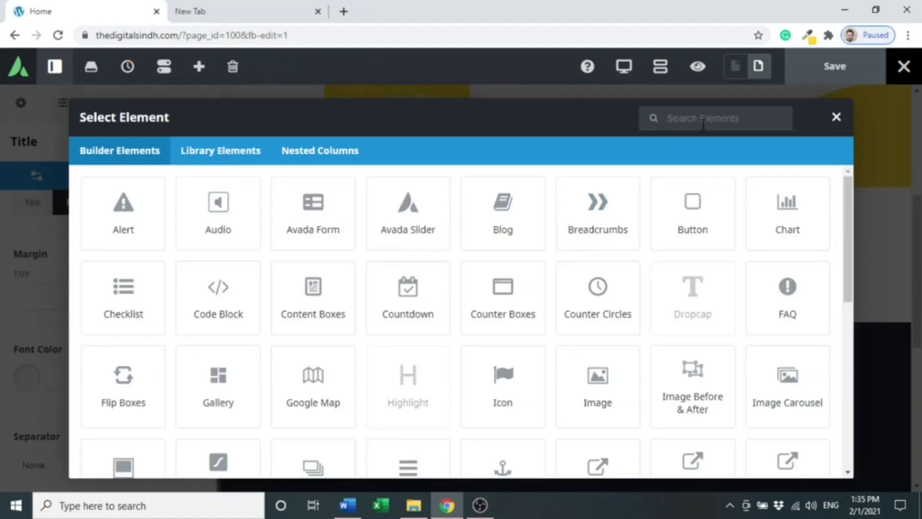
{"action": "type", "text": "sep"}
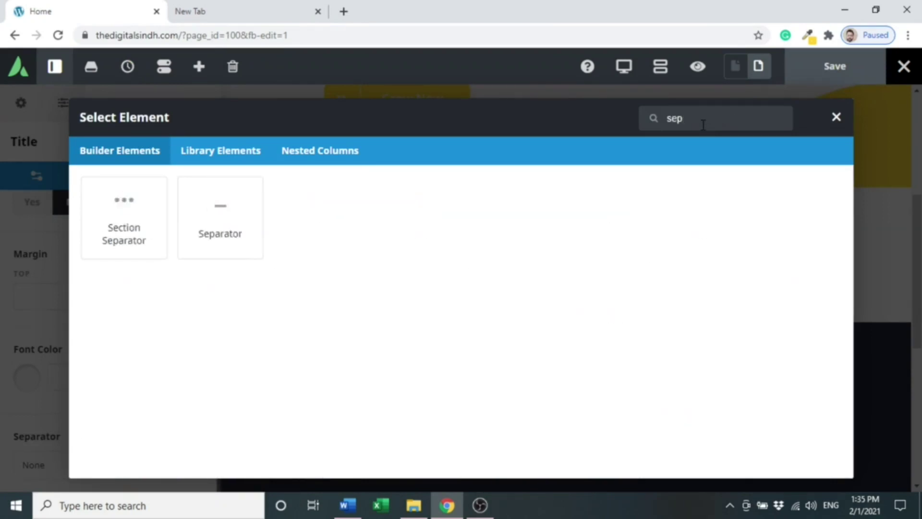
{"action": "left_click", "coordinate": [225, 221]}
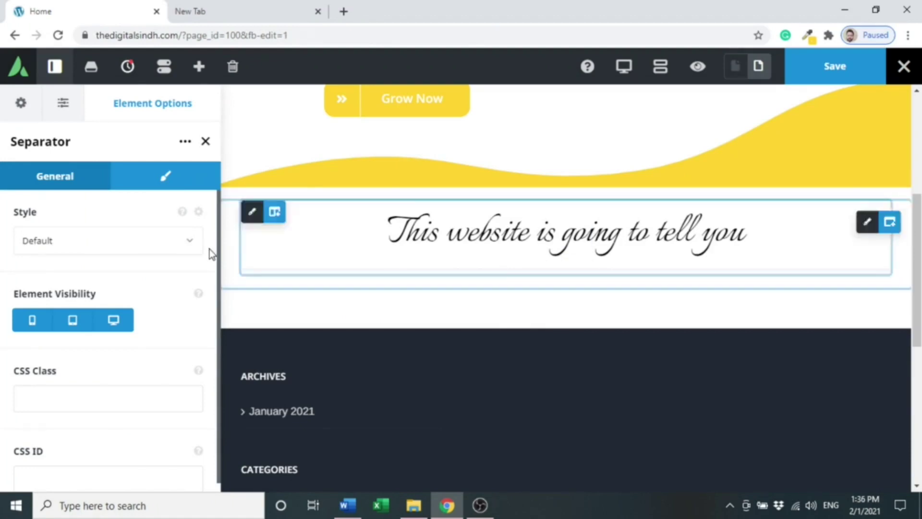
{"action": "left_click", "coordinate": [158, 247]}
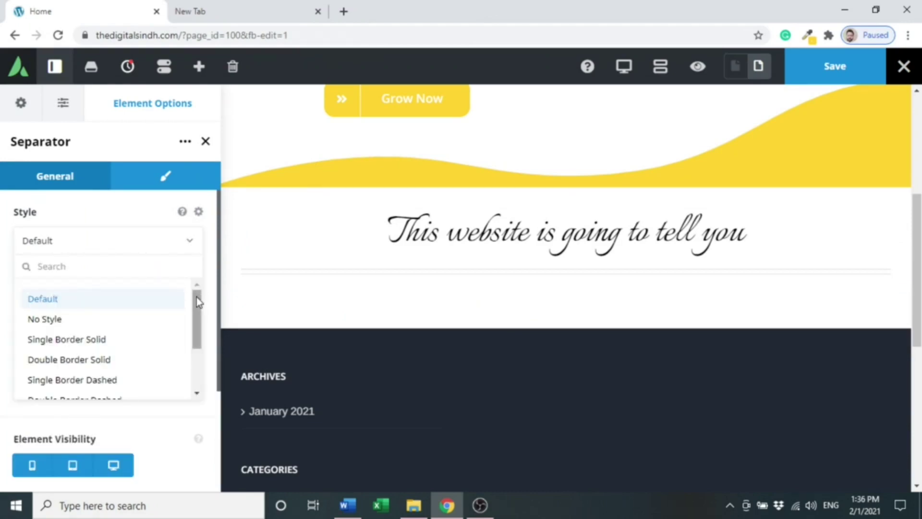
{"action": "left_click", "coordinate": [130, 344]}
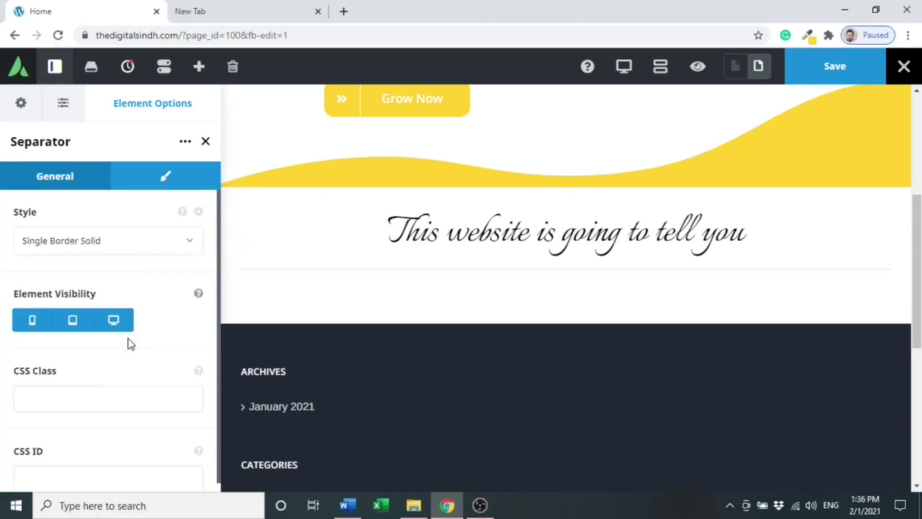
- Set the separator's width to 70 in its design options, try the Left and Right alignments, and choose Center
{"action": "left_click", "coordinate": [151, 180]}
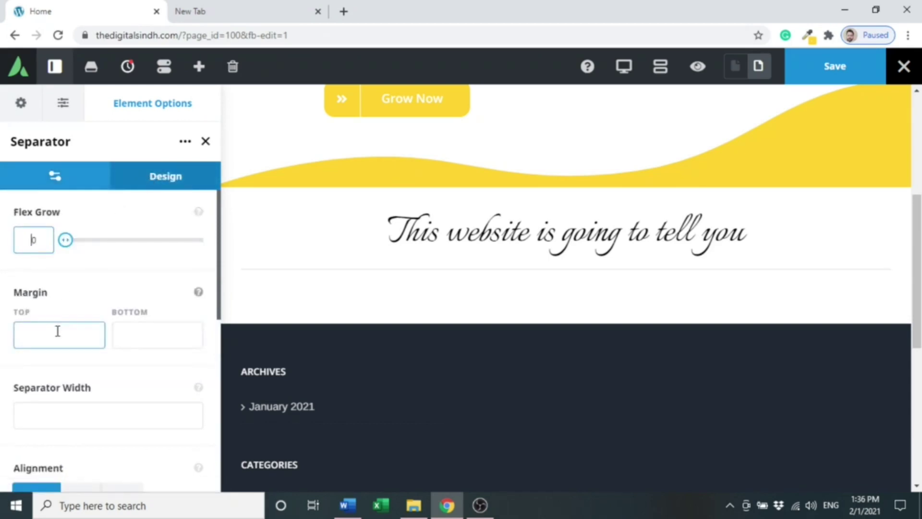
{"action": "left_click", "coordinate": [62, 407]}
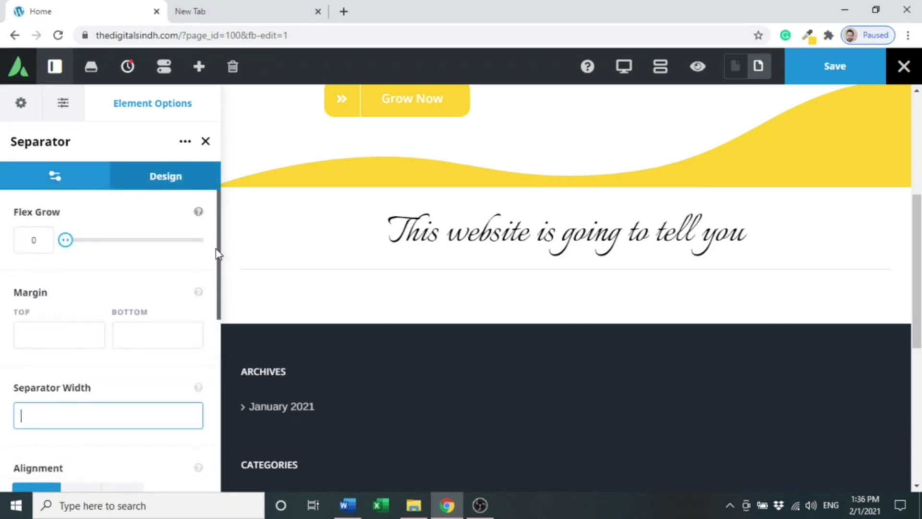
{"action": "scroll", "coordinate": [216, 253], "scroll_direction": "down", "scroll_amount": 2}
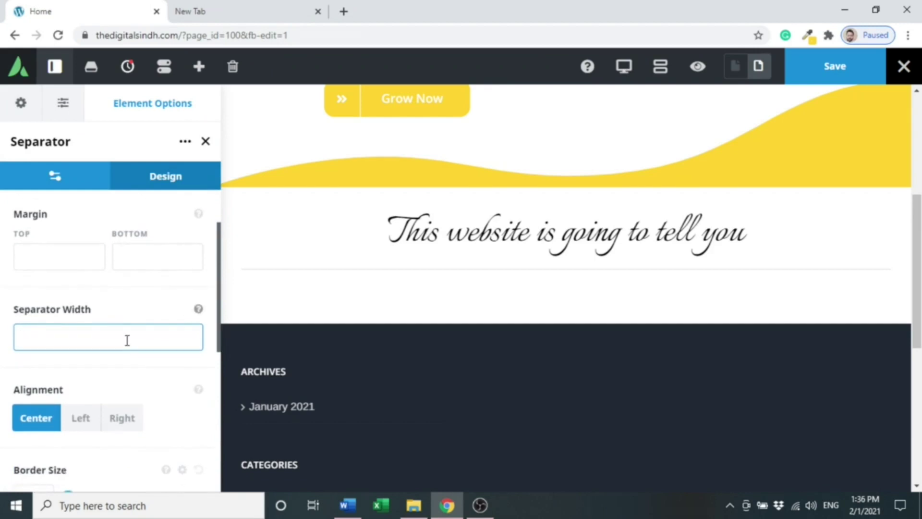
{"action": "type", "text": "70"}
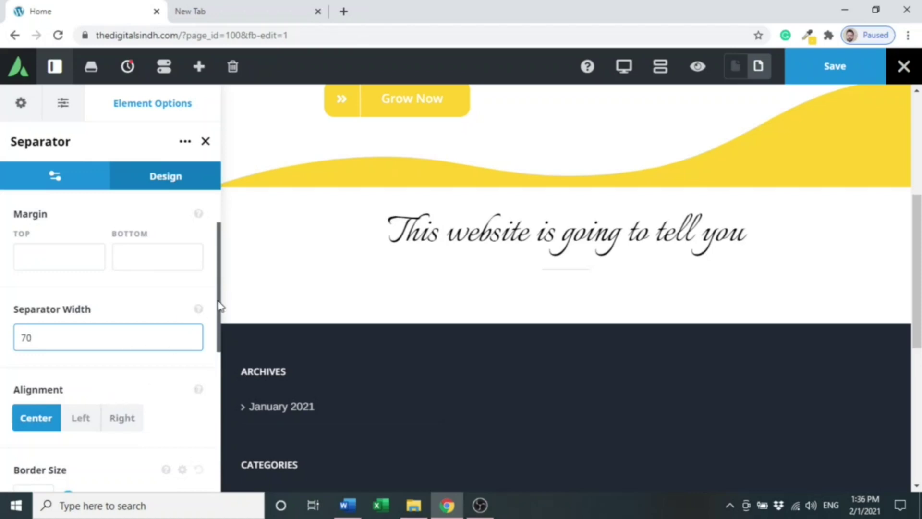
{"action": "left_click_drag", "start_coordinate": [220, 306], "coordinate": [220, 341]}
{"action": "left_click", "coordinate": [79, 328]}
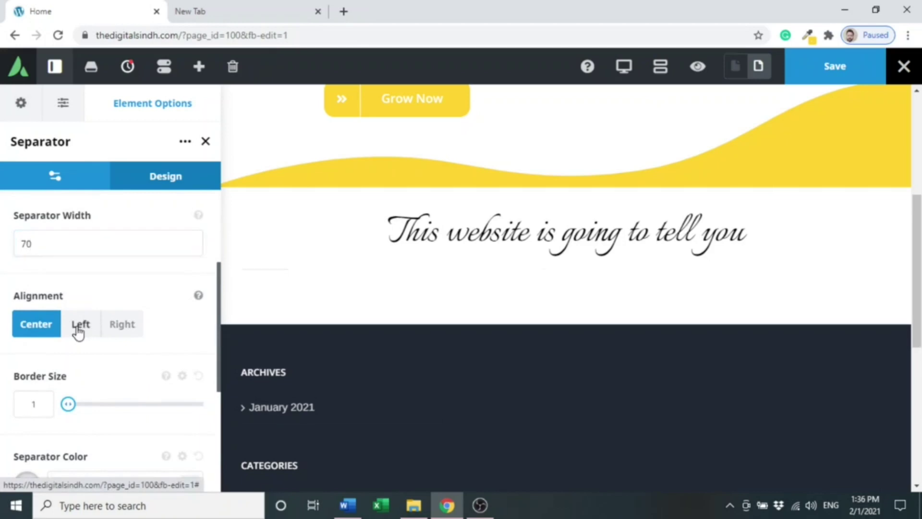
{"action": "left_click", "coordinate": [111, 329]}
{"action": "left_click", "coordinate": [29, 330]}
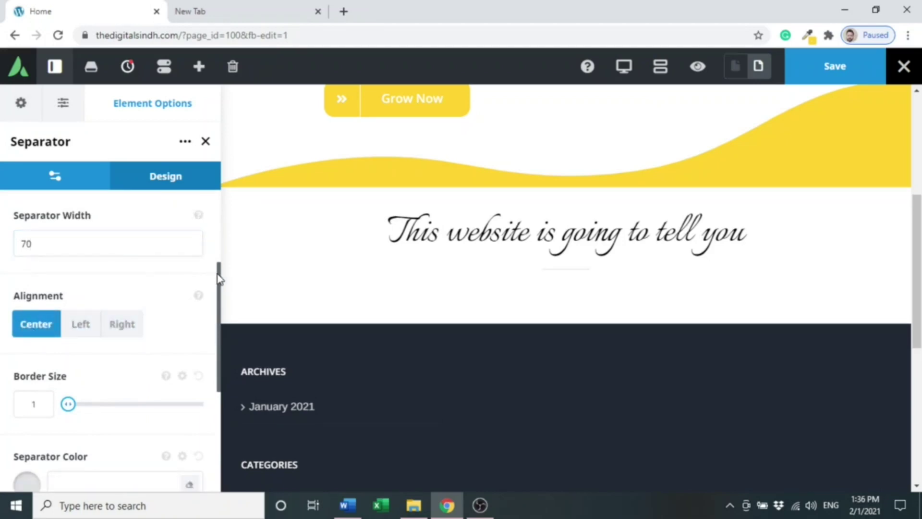
- Set the separator's border size to 3 and its color to #FFD230
{"action": "left_click_drag", "start_coordinate": [219, 278], "coordinate": [220, 311]}
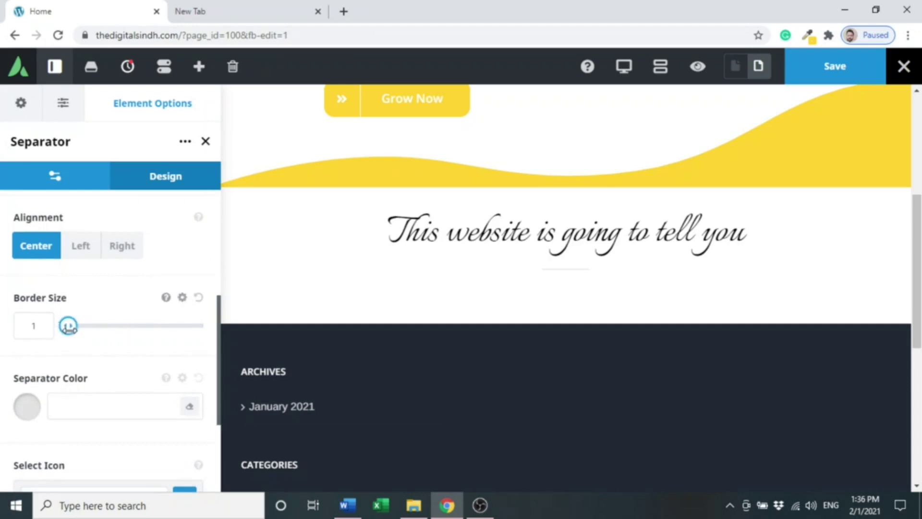
{"action": "mouse_move", "coordinate": [68, 327]}
{"action": "left_mouse_down"}
{"action": "mouse_move", "coordinate": [105, 327]}
{"action": "mouse_move", "coordinate": [72, 327]}
{"action": "left_mouse_up"}
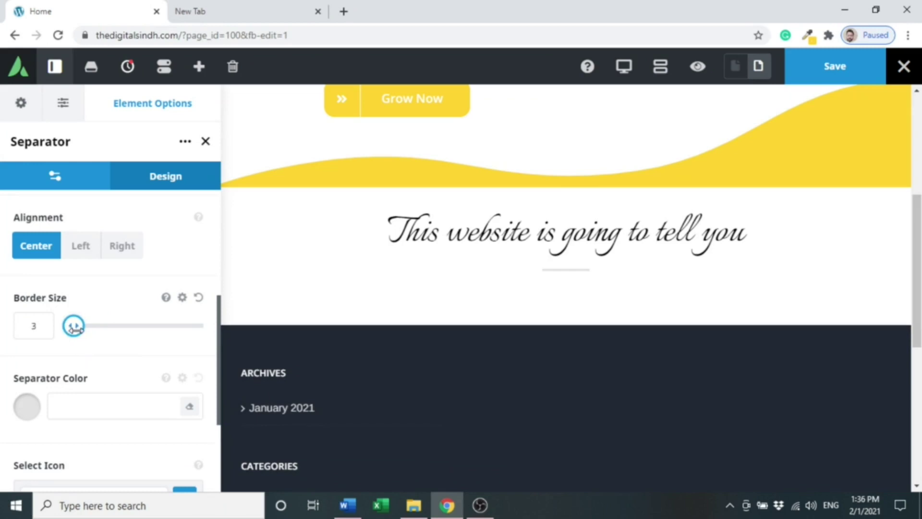
{"action": "left_click", "coordinate": [102, 413]}
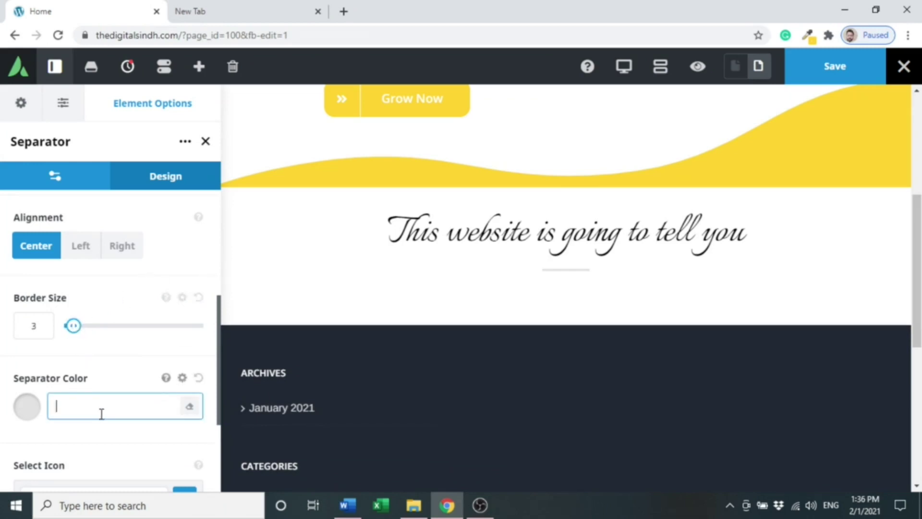
{"action": "type", "text": "#FFD230"}
{"action": "left_click", "coordinate": [123, 360]}
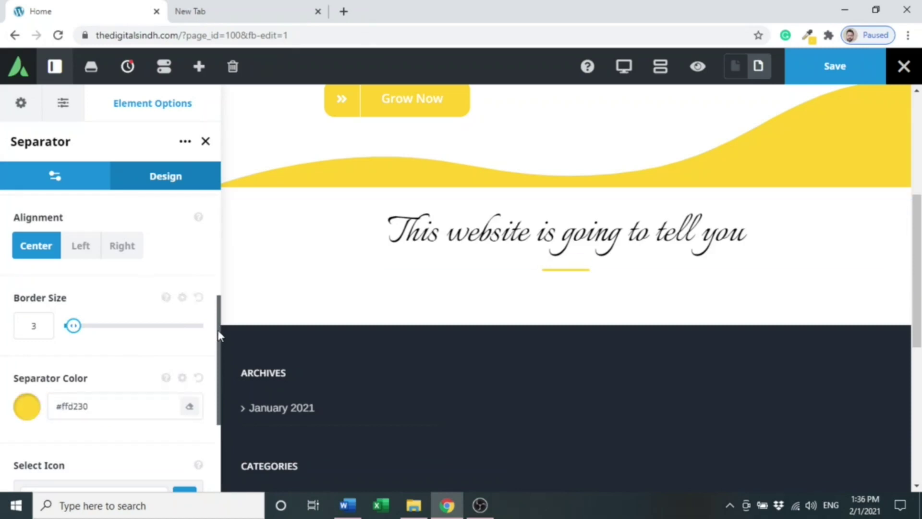
{"action": "mouse_move", "coordinate": [218, 330]}
{"action": "left_mouse_down"}
{"action": "mouse_move", "coordinate": [218, 365]}
{"action": "mouse_move", "coordinate": [218, 319]}
{"action": "left_mouse_up"}
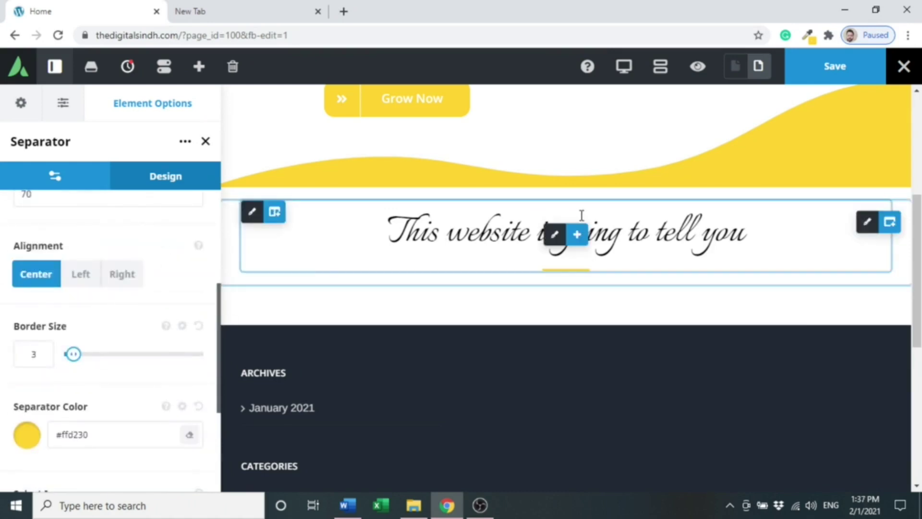
- Add a Text Block element between the "This website is going to tell you" title and the yellow separator
{"action": "mouse_move", "coordinate": [582, 244]}
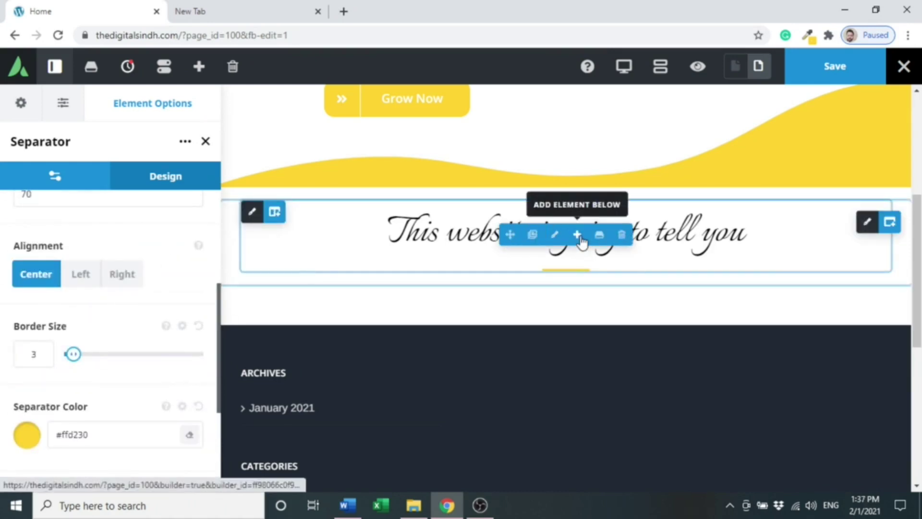
{"action": "left_click", "coordinate": [579, 236]}
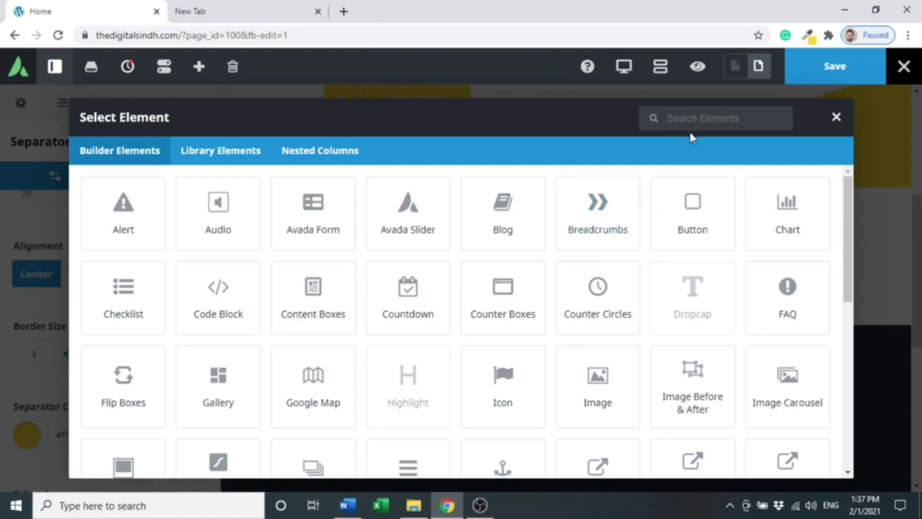
{"action": "type", "text": "text"}
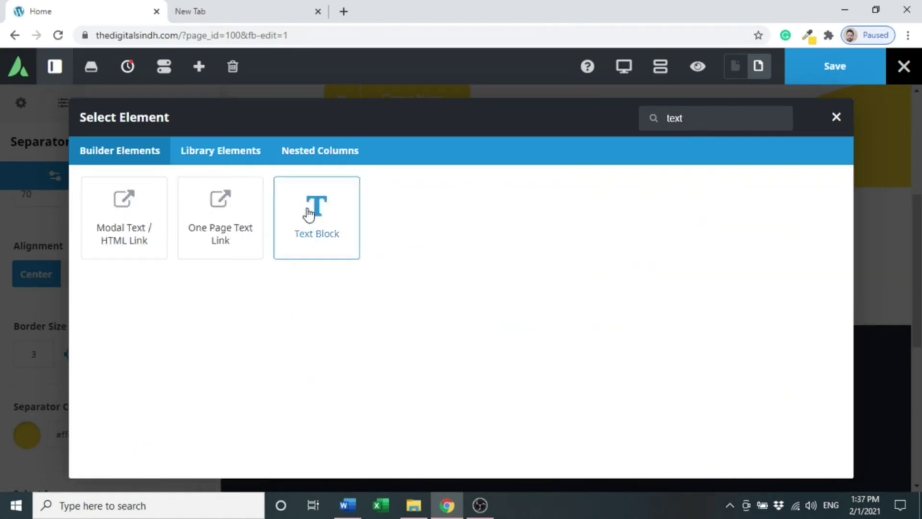
{"action": "left_click", "coordinate": [309, 255]}
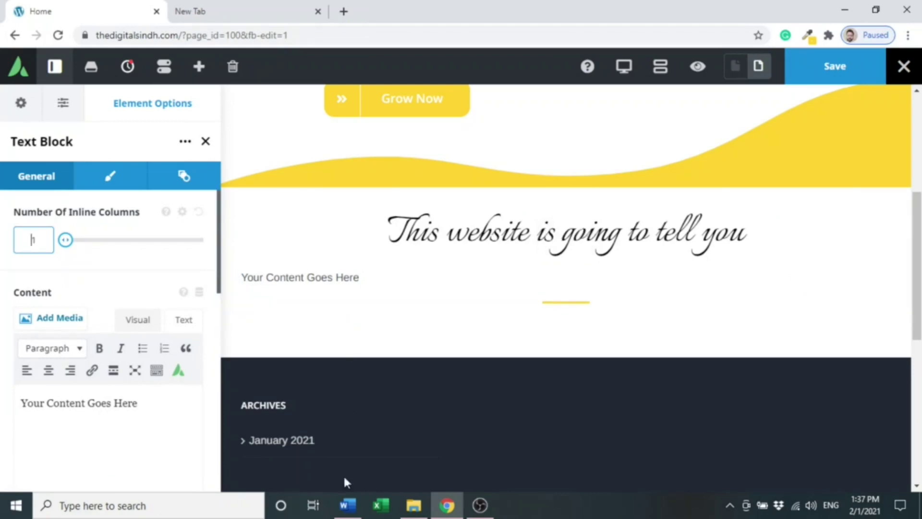
- Replace the text block's placeholder with "who we are, what we do and why you definitely want to work with us.", copied from the Word document Content
{"action": "left_click", "coordinate": [347, 504]}
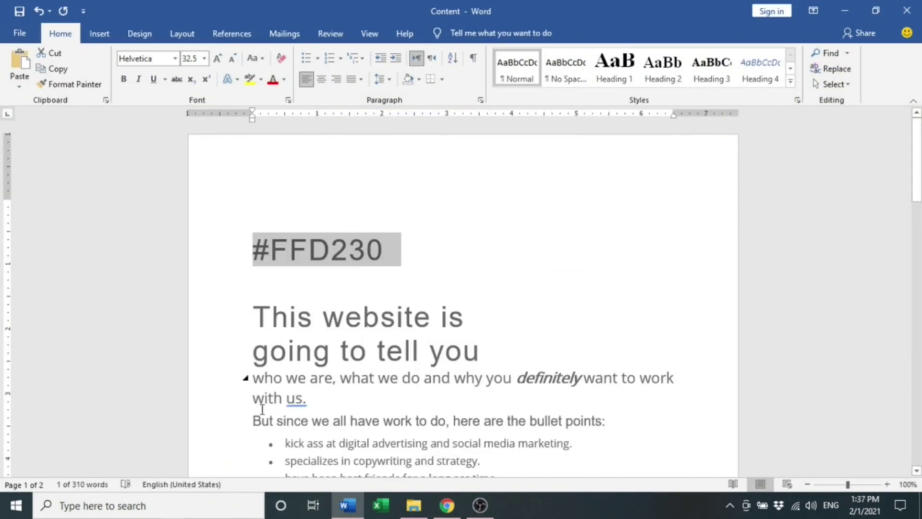
{"action": "left_click_drag", "start_coordinate": [254, 377], "coordinate": [309, 396]}
{"action": "key", "text": "ctrl+c"}
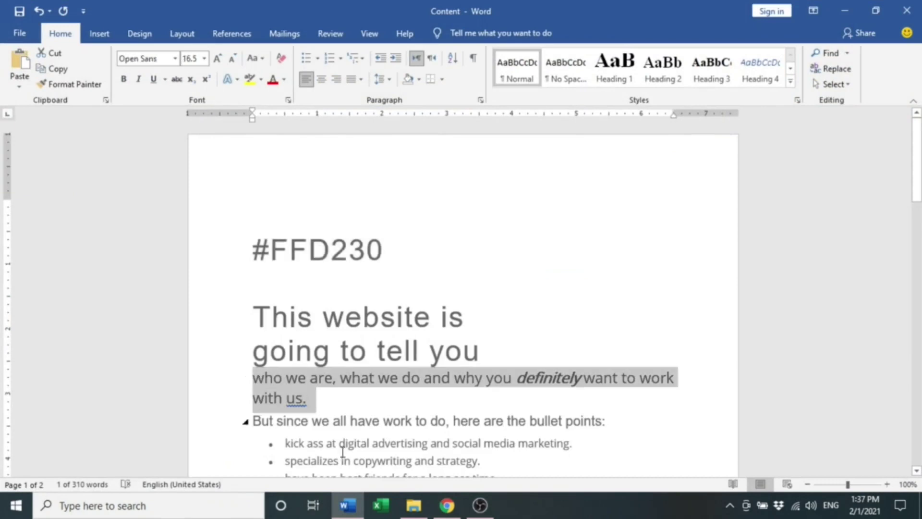
{"action": "left_click", "coordinate": [447, 505]}
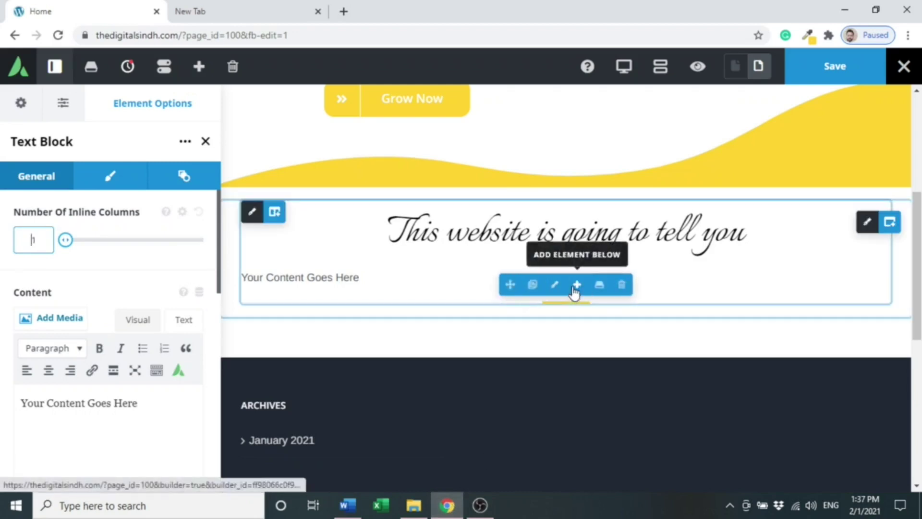
{"action": "triple_click", "coordinate": [344, 278]}
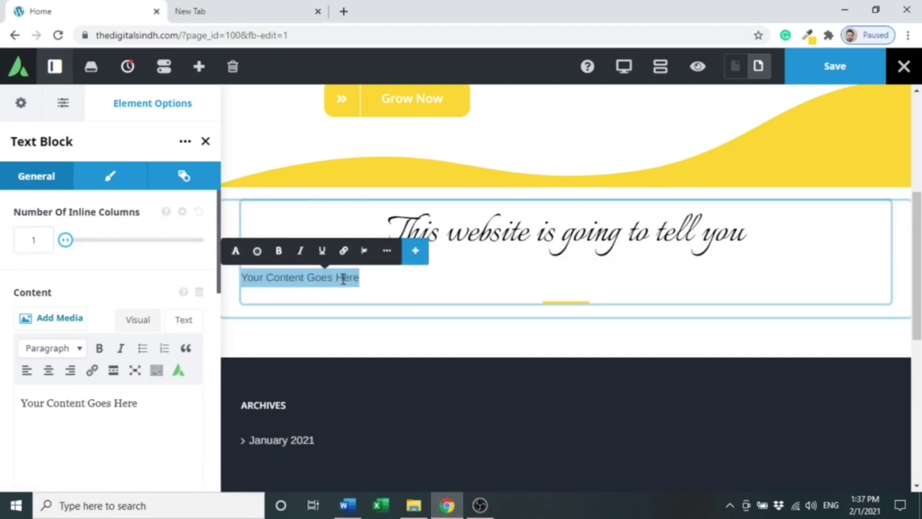
{"action": "key", "text": "ctrl+v"}
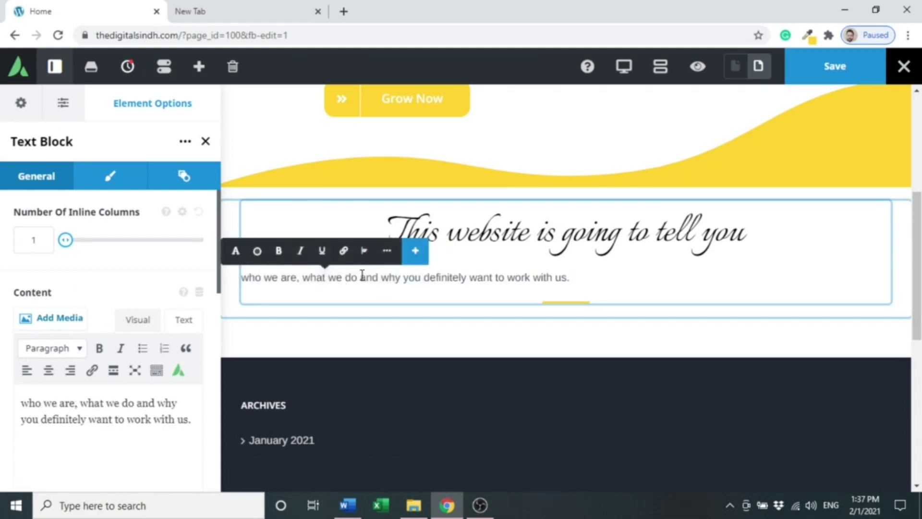
- Center-align the text block's sentence and set its font size to 20
{"action": "double_click", "coordinate": [363, 277]}
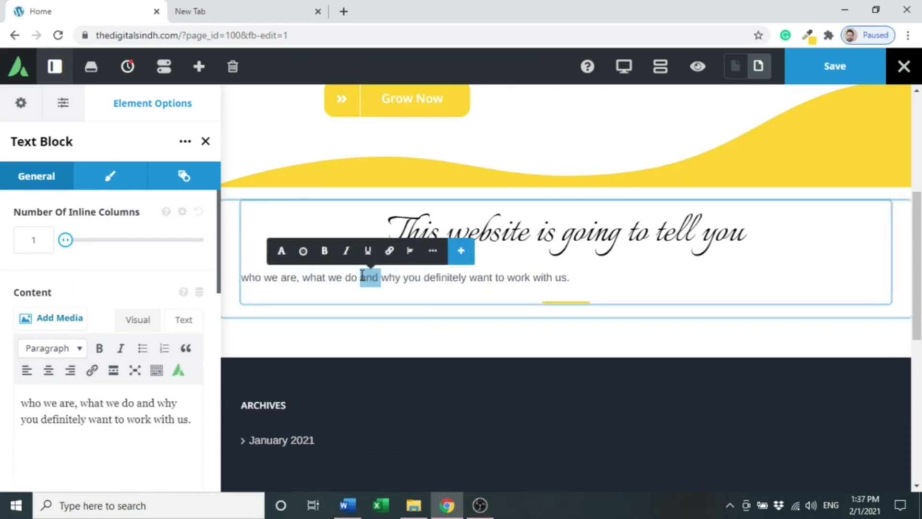
{"action": "triple_click", "coordinate": [363, 277]}
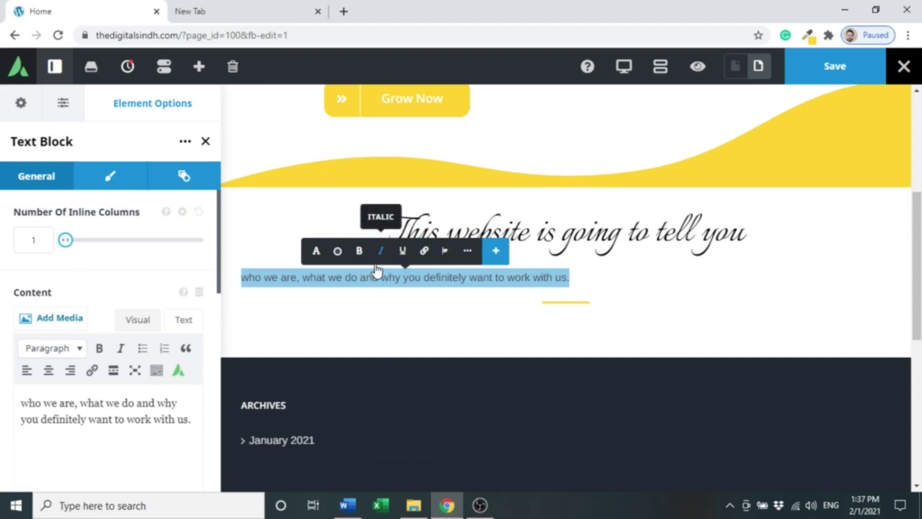
{"action": "left_click", "coordinate": [446, 250]}
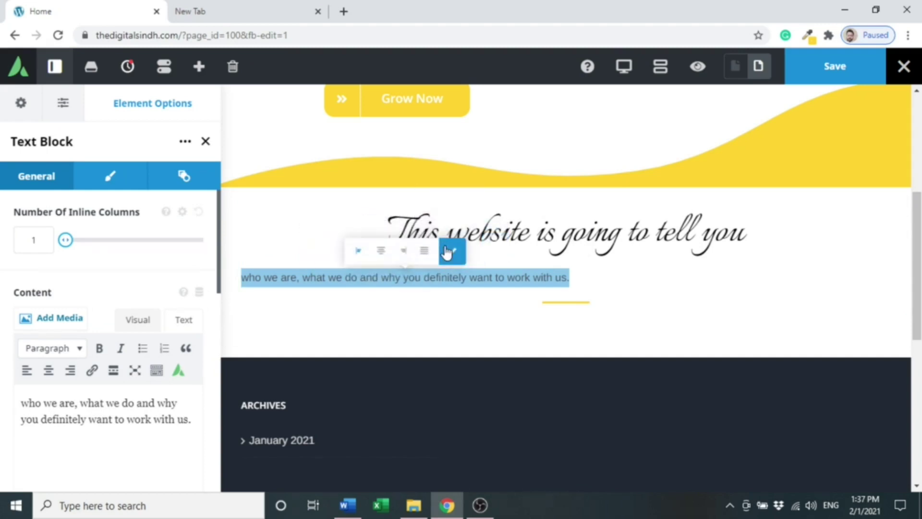
{"action": "left_click", "coordinate": [382, 250]}
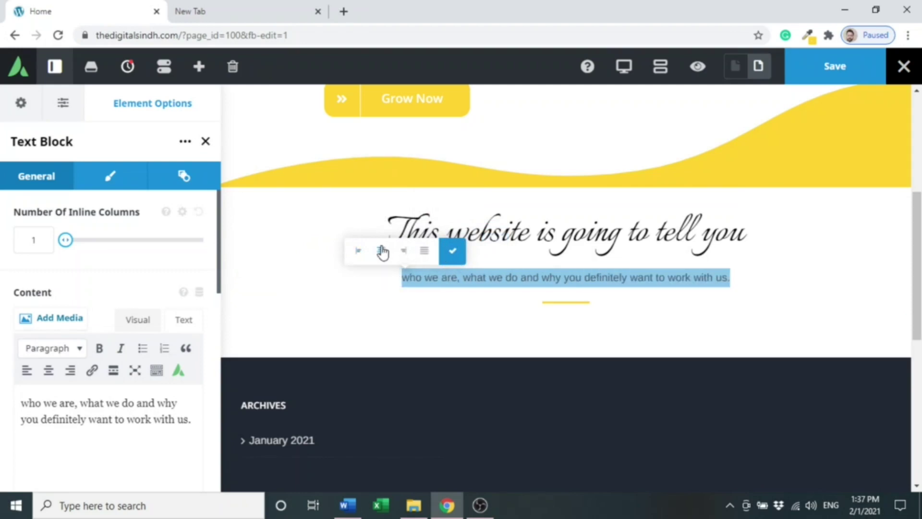
{"action": "left_click", "coordinate": [110, 186]}
{"action": "left_click", "coordinate": [80, 232]}
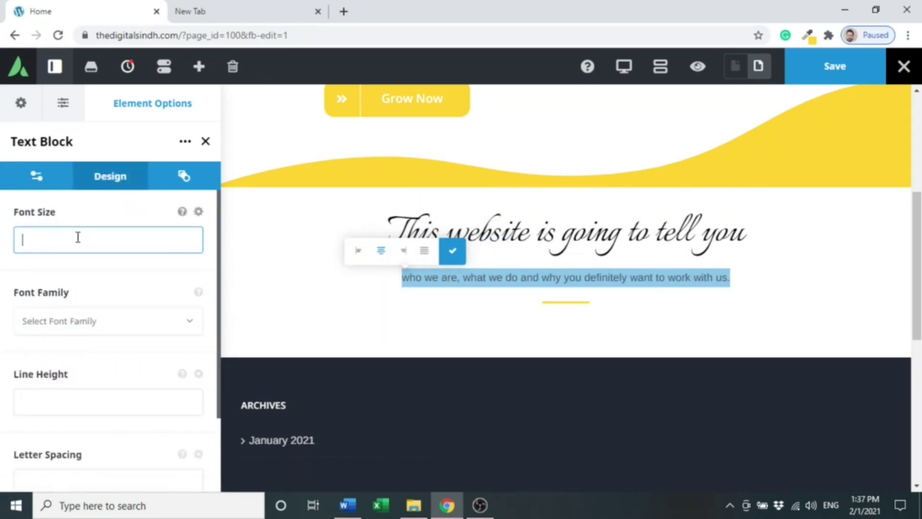
{"action": "type", "text": "20"}
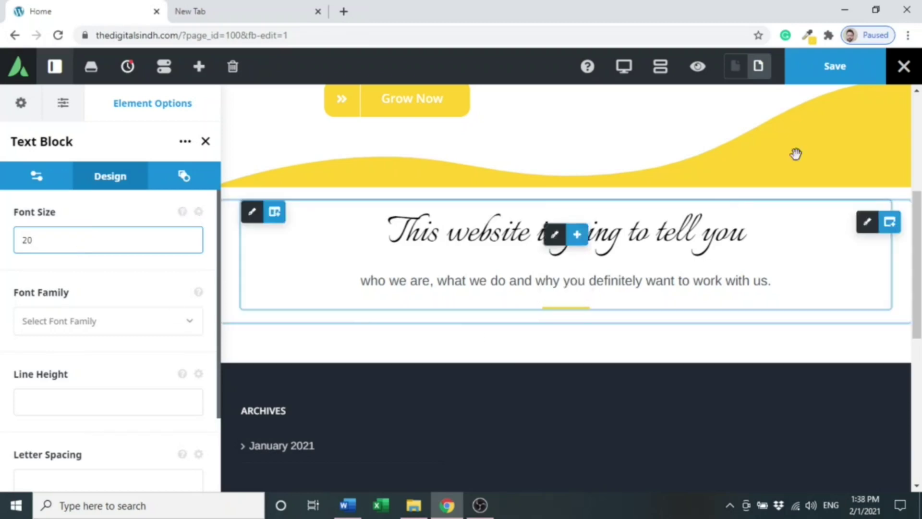
- Save the page, switch to preview mode and view the Home page from its beginning
{"action": "left_click", "coordinate": [840, 71]}
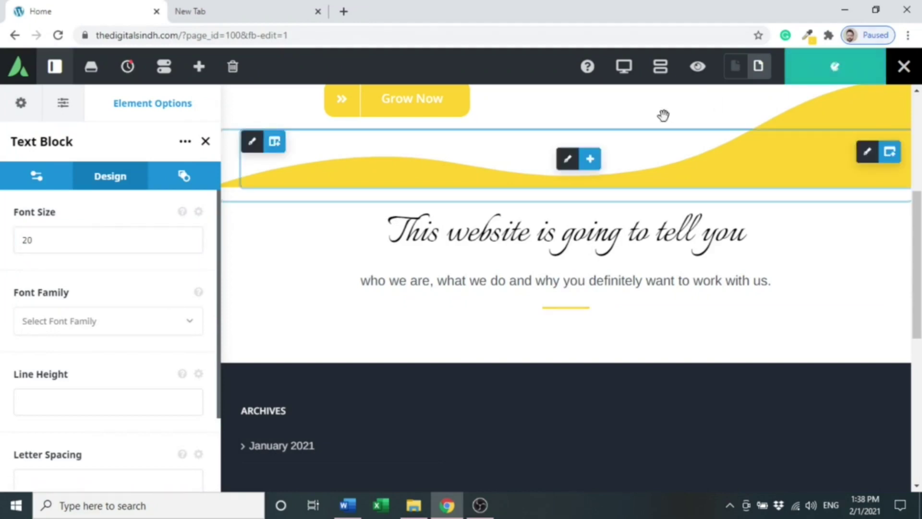
{"action": "left_click", "coordinate": [697, 77]}
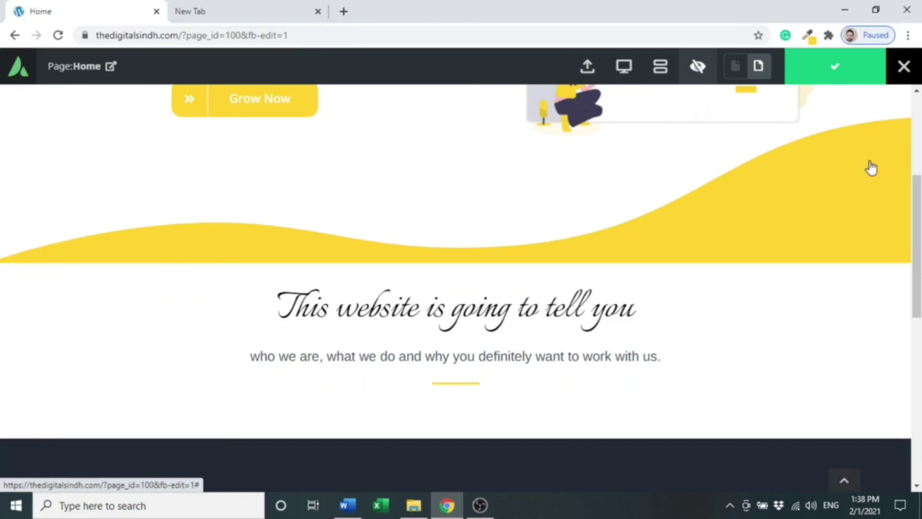
{"action": "left_click", "coordinate": [843, 479]}
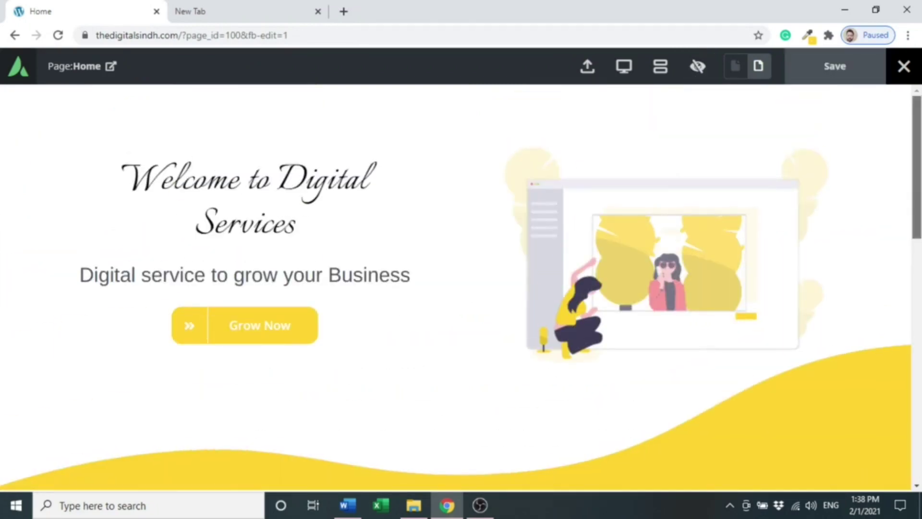
- Leave preview mode and set the top margin of the column with the "This website is going to tell you" title to 50
{"action": "scroll", "coordinate": [541, 309], "scroll_direction": "down", "scroll_amount": 5}
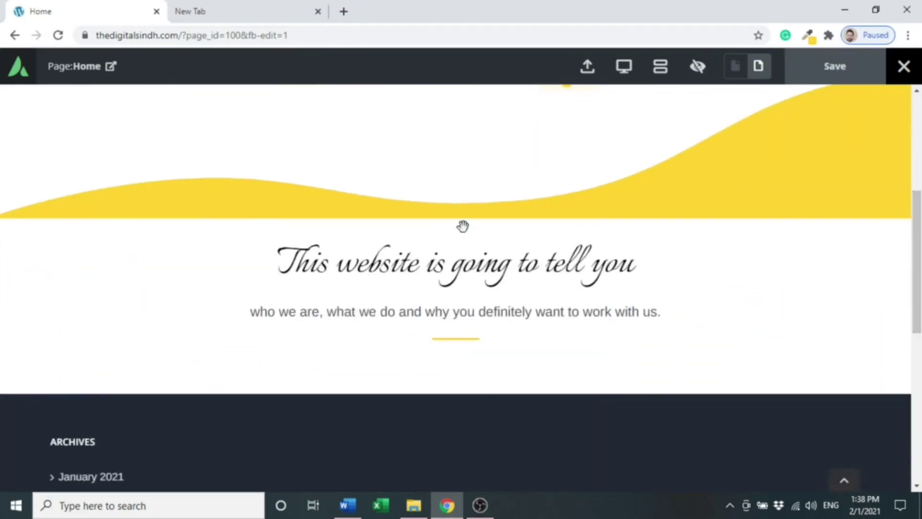
{"action": "left_click", "coordinate": [696, 66]}
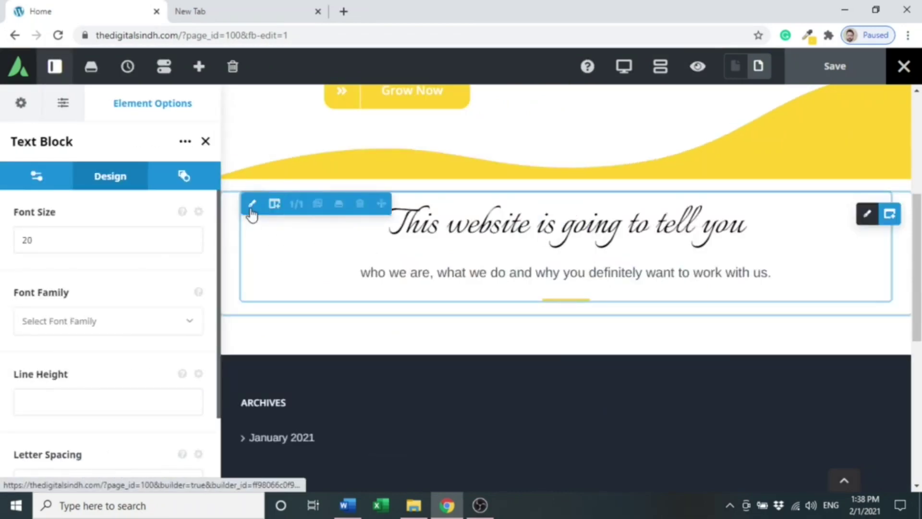
{"action": "left_click", "coordinate": [256, 206]}
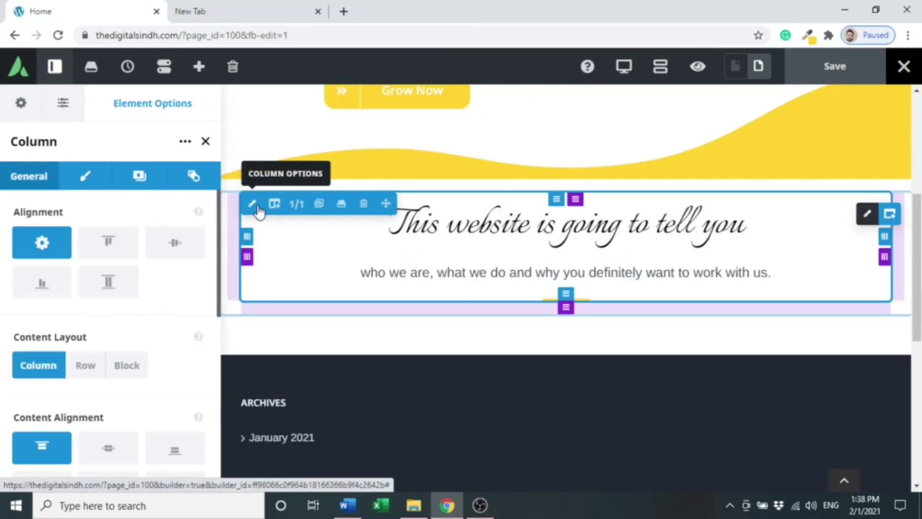
{"action": "left_click", "coordinate": [86, 184]}
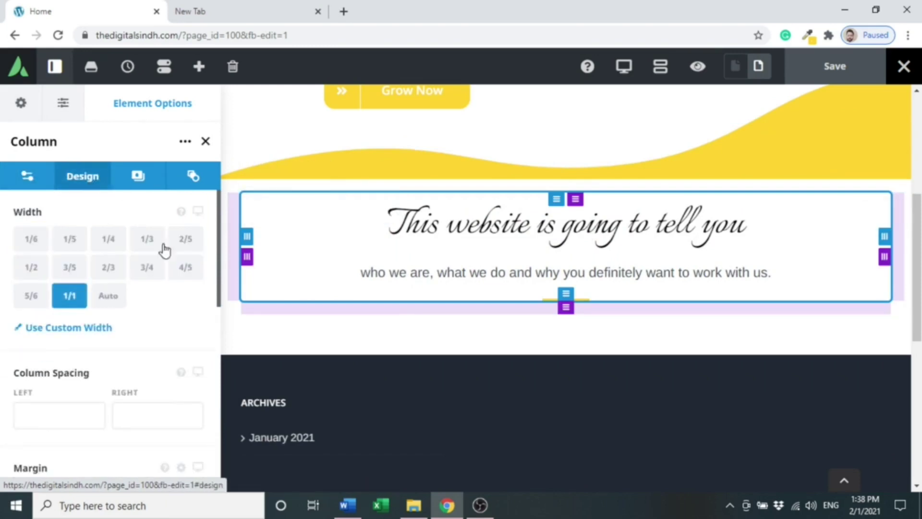
{"action": "left_click_drag", "start_coordinate": [219, 251], "coordinate": [101, 318]}
{"action": "left_click", "coordinate": [71, 334]}
{"action": "type", "text": "50"}
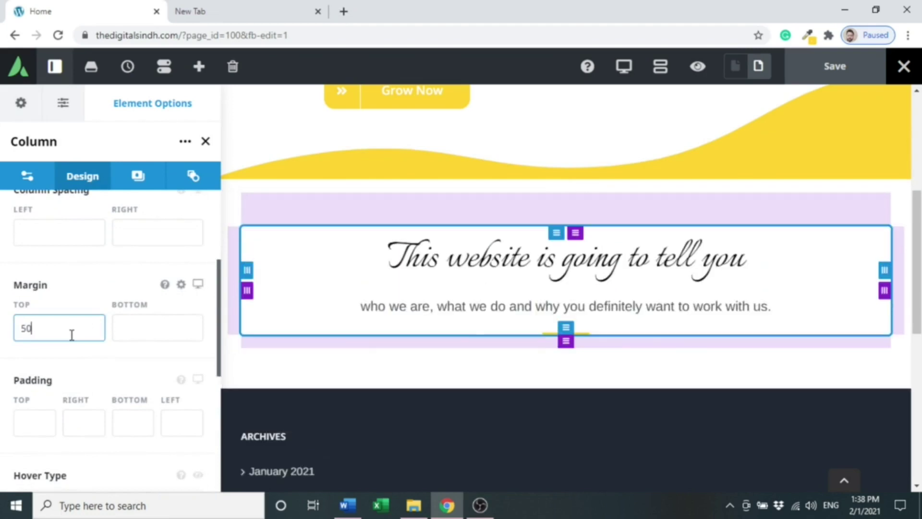
- Save the page and check the intro section's spacing in preview mode, returning to editing
{"action": "left_click", "coordinate": [831, 77]}
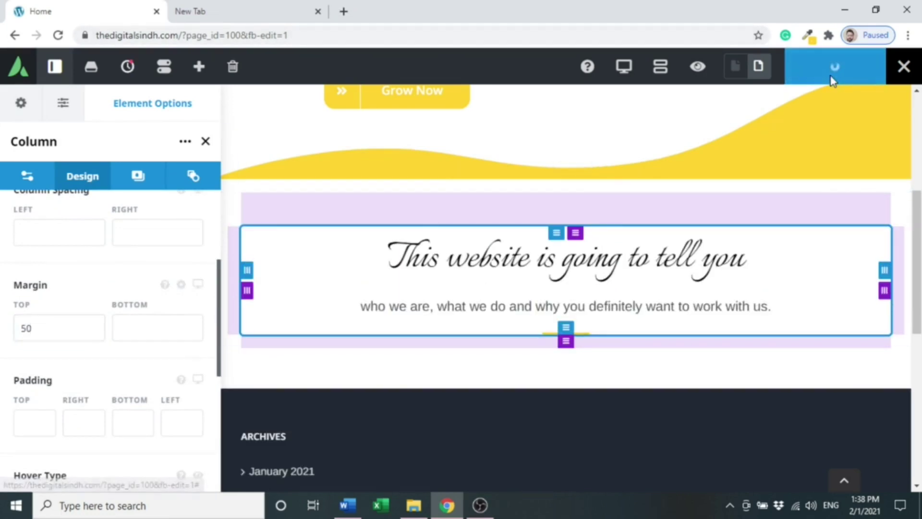
{"action": "left_click", "coordinate": [700, 84]}
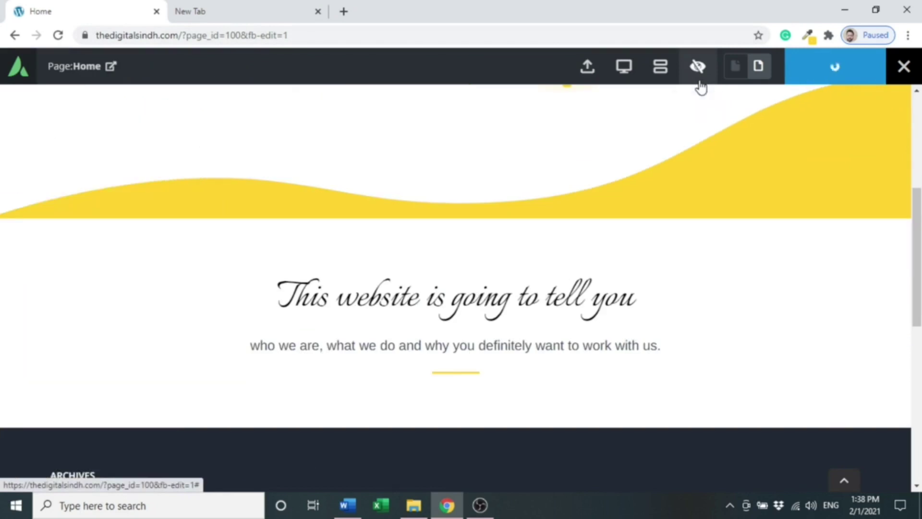
{"action": "scroll", "coordinate": [692, 139], "scroll_direction": "up", "scroll_amount": 1}
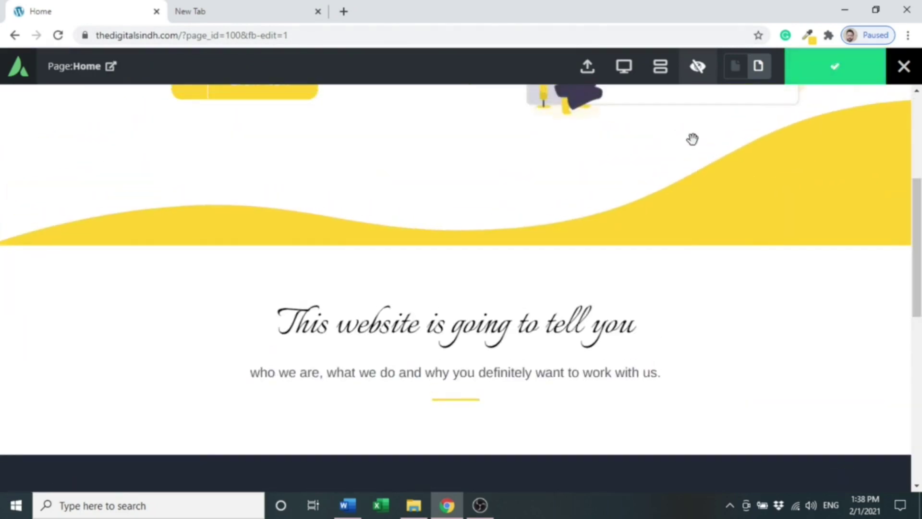
{"action": "left_click", "coordinate": [697, 67]}
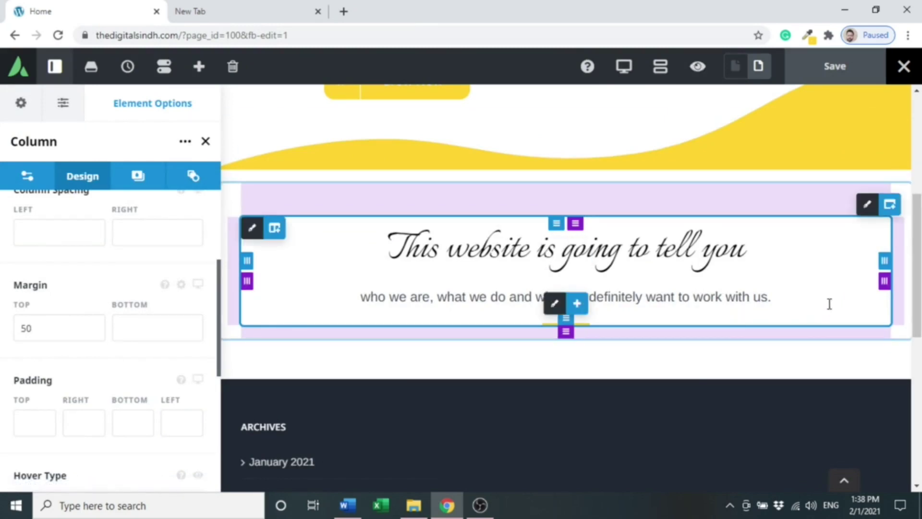
- Add a container with a 1/2 - 1/2 column layout below the intro section
{"action": "left_click", "coordinate": [889, 205]}
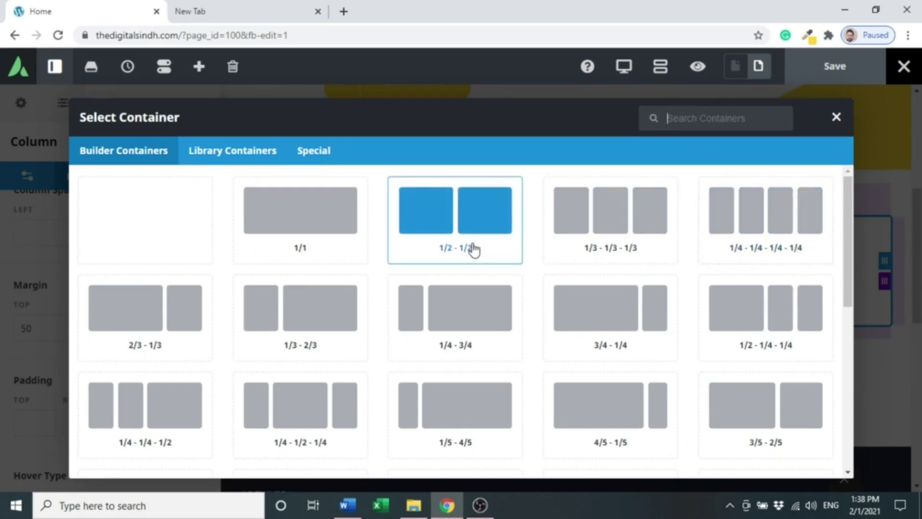
{"action": "left_click", "coordinate": [456, 248]}
{"action": "scroll", "coordinate": [455, 243], "scroll_direction": "down", "scroll_amount": 4}
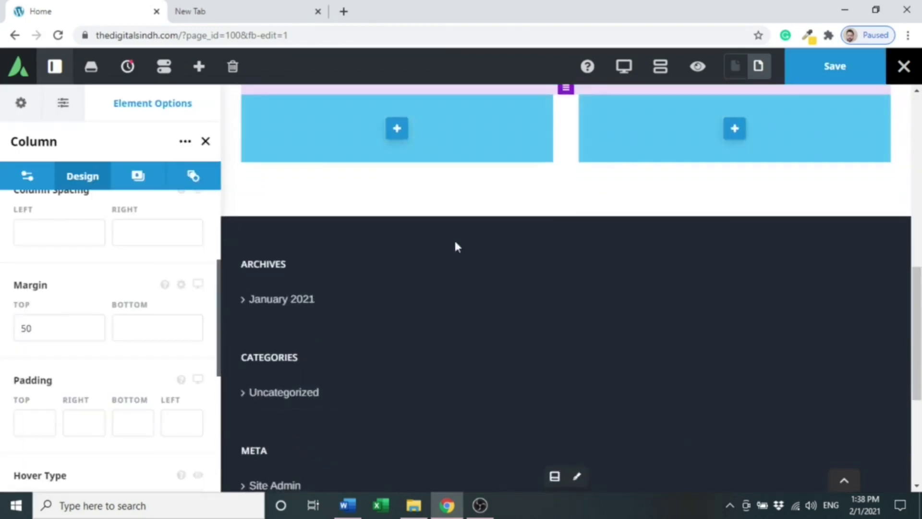
- Add an Image element to the new container's second column, using undraw_experience_design_eq3j.png from the Media Library
{"action": "left_click", "coordinate": [734, 129]}
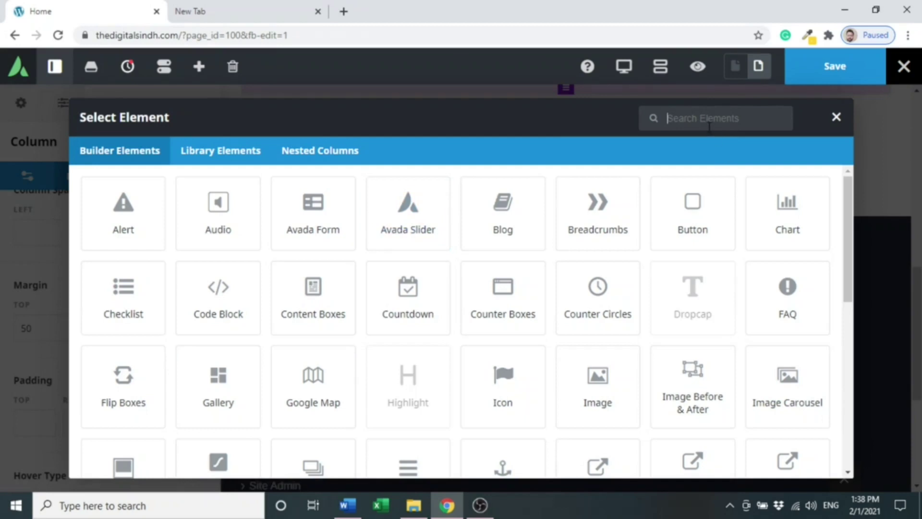
{"action": "left_click", "coordinate": [609, 405]}
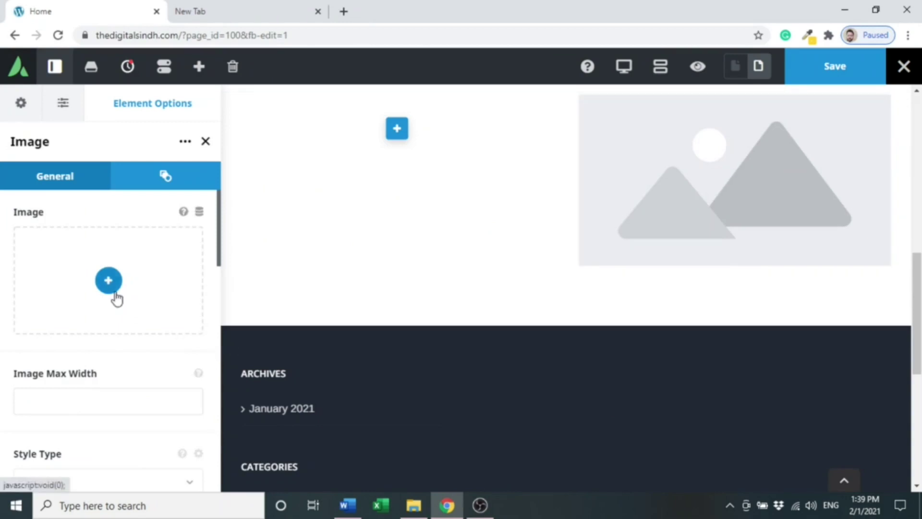
{"action": "left_click", "coordinate": [109, 281]}
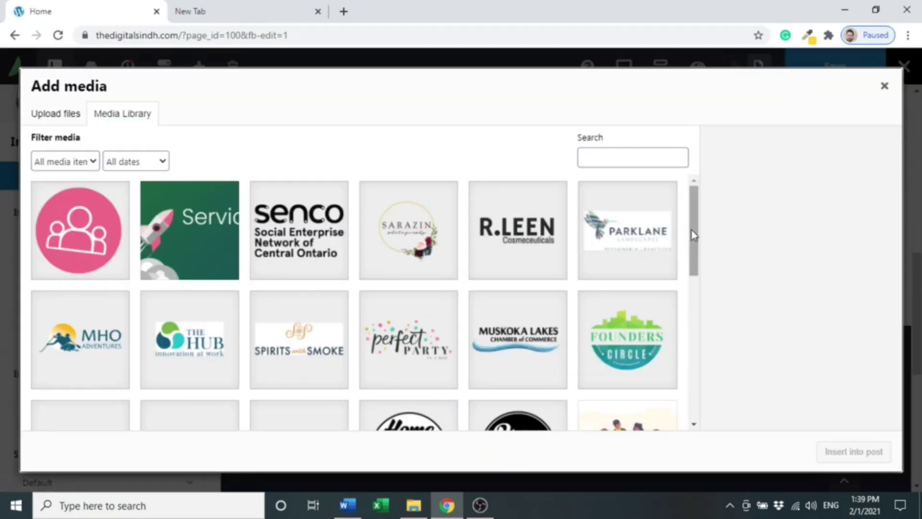
{"action": "left_click_drag", "start_coordinate": [691, 235], "coordinate": [697, 328]}
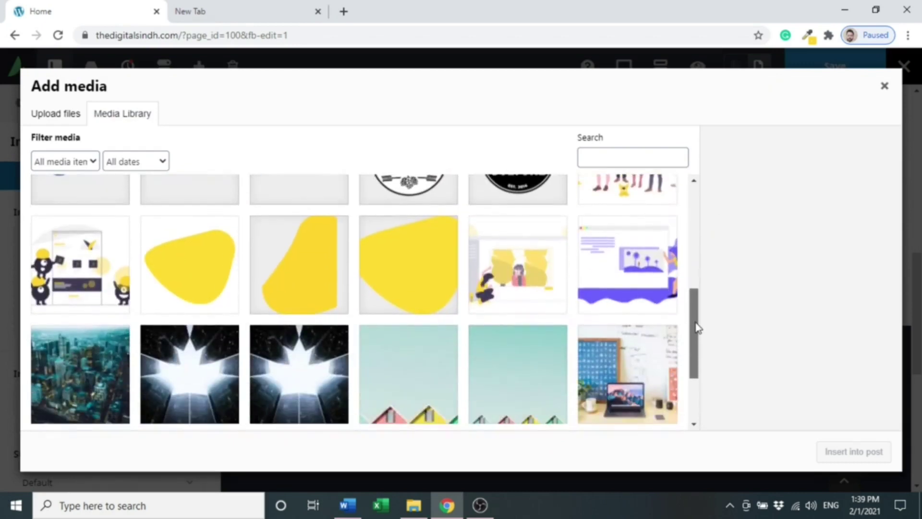
{"action": "left_click", "coordinate": [120, 265]}
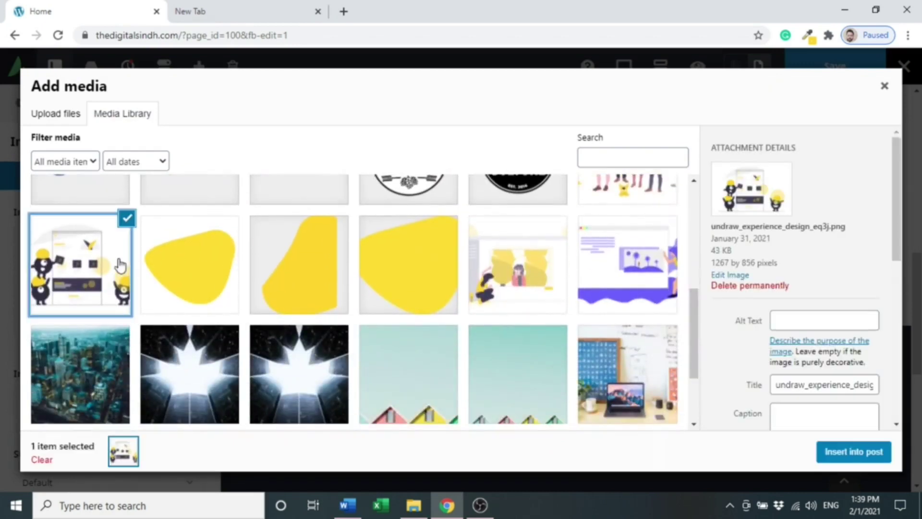
{"action": "left_click", "coordinate": [841, 459]}
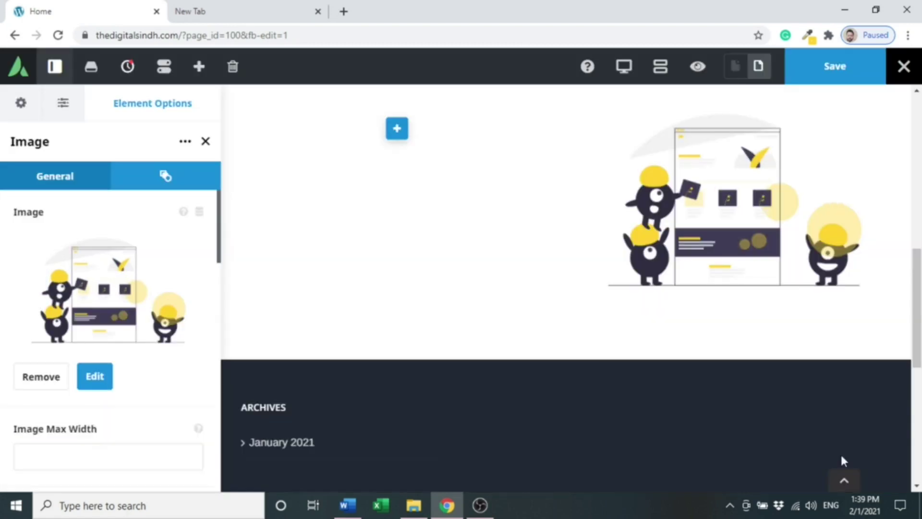
- Add a Checklist element to the empty half-width column beside the illustration
{"action": "left_click_drag", "start_coordinate": [918, 303], "coordinate": [918, 267]}
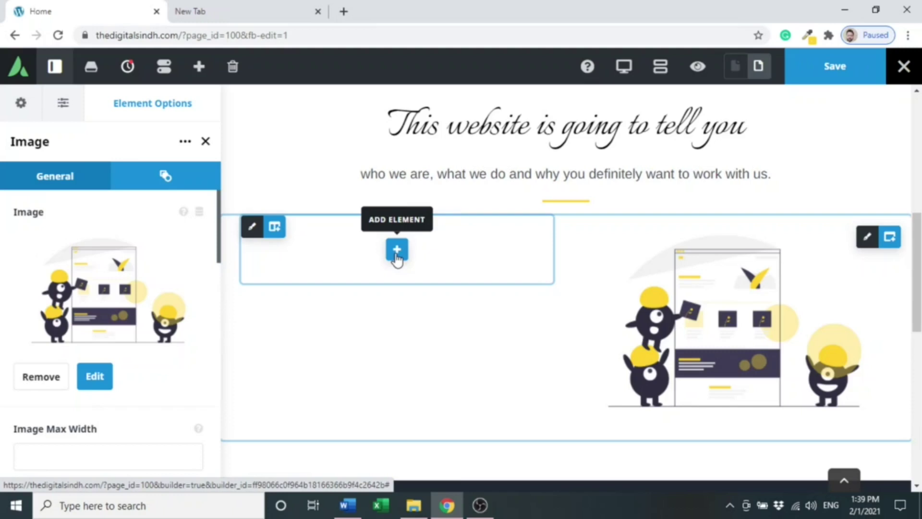
{"action": "left_click", "coordinate": [397, 252]}
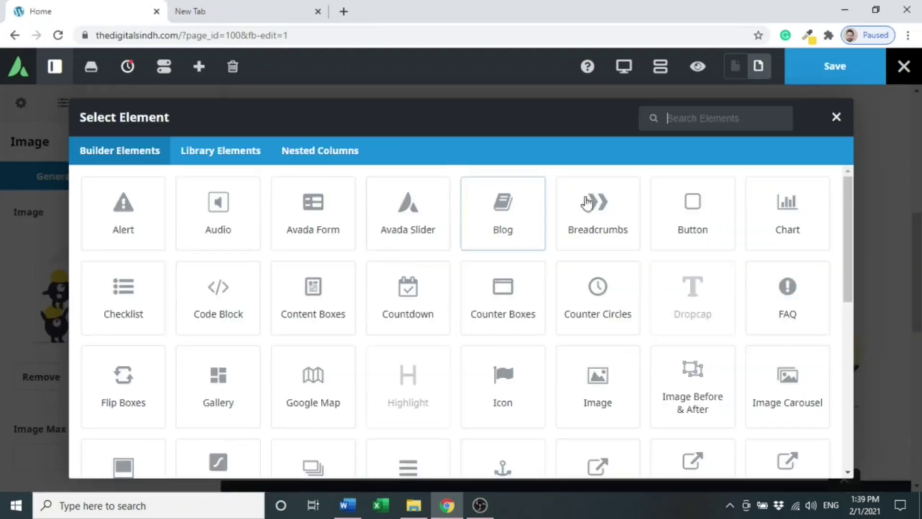
{"action": "left_click", "coordinate": [134, 322]}
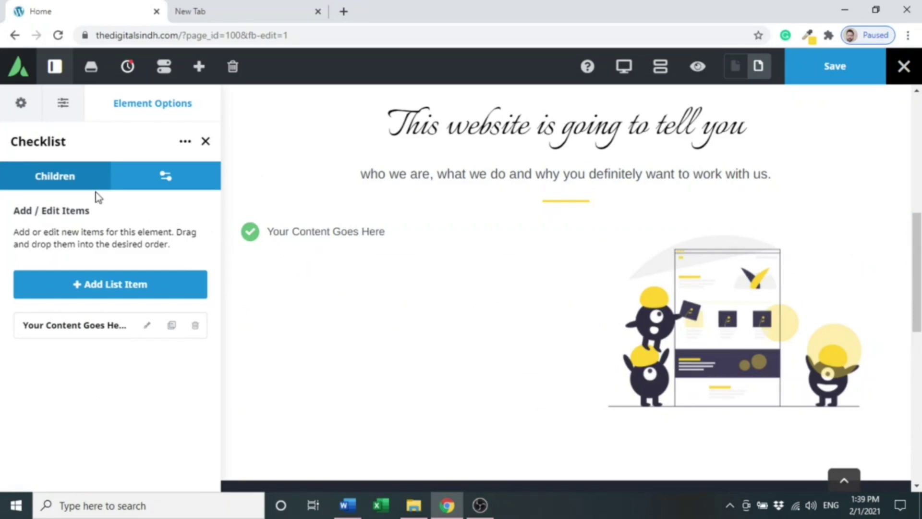
- Change the checklist's icon to the double right-pointing arrows in its general options
{"action": "left_click", "coordinate": [151, 178]}
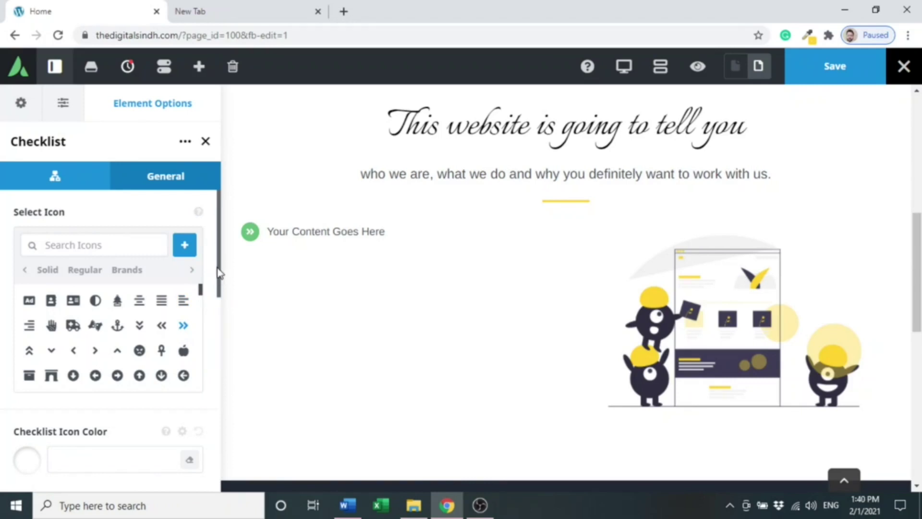
{"action": "left_click_drag", "start_coordinate": [218, 277], "coordinate": [220, 331]}
{"action": "left_click", "coordinate": [114, 319]}
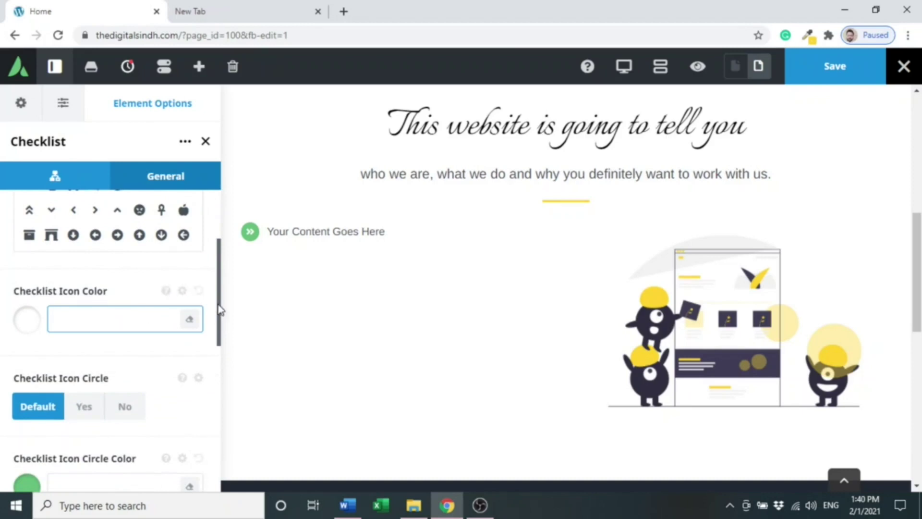
{"action": "left_click_drag", "start_coordinate": [221, 308], "coordinate": [220, 344]}
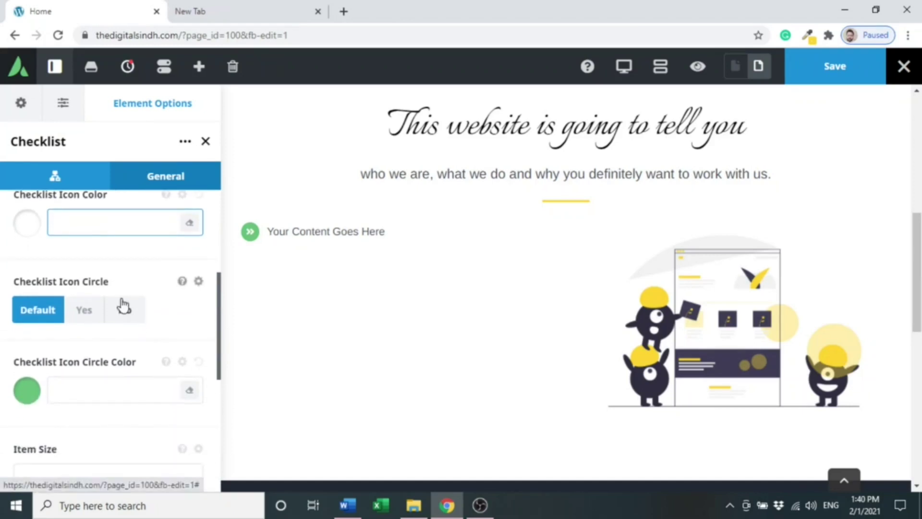
{"action": "left_click", "coordinate": [79, 321]}
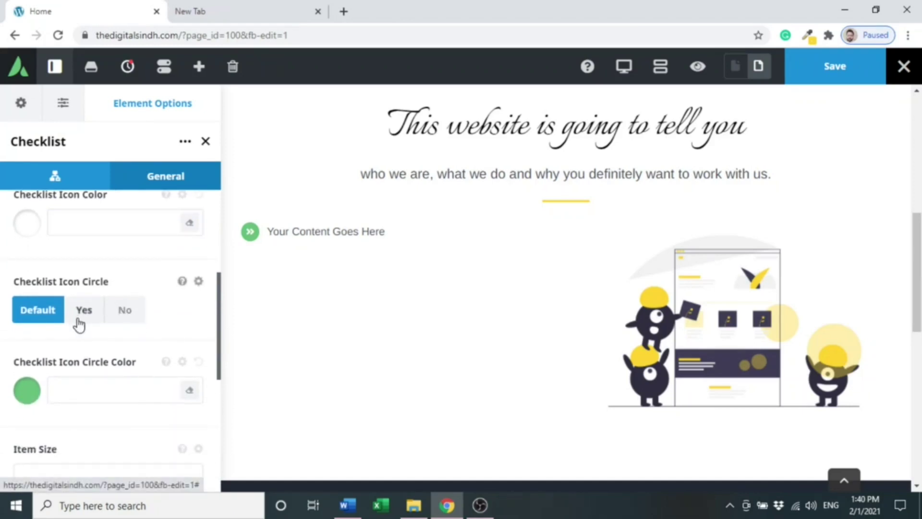
{"action": "left_click", "coordinate": [123, 311]}
{"action": "left_click", "coordinate": [34, 313]}
{"action": "left_click", "coordinate": [86, 384]}
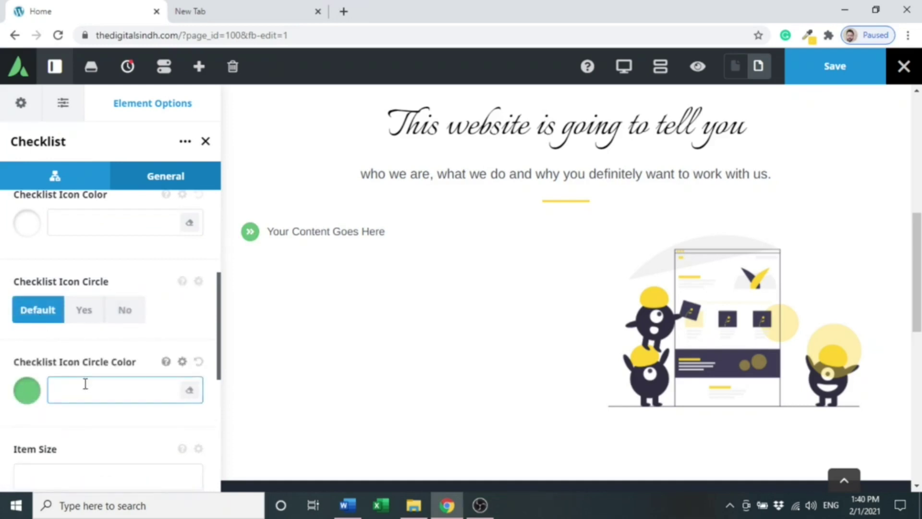
{"action": "key", "text": "ctrl+v"}
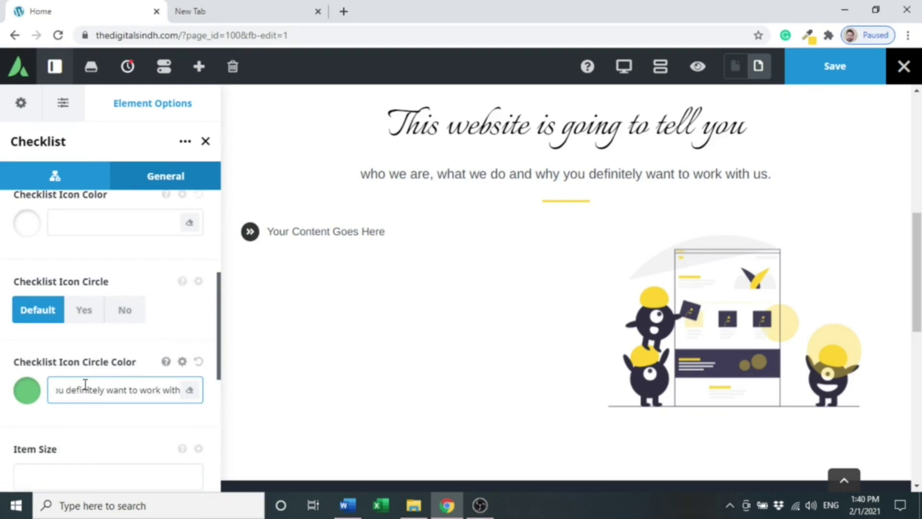
{"action": "key", "text": "ctrl+a"}
{"action": "key", "text": "BackSpace"}
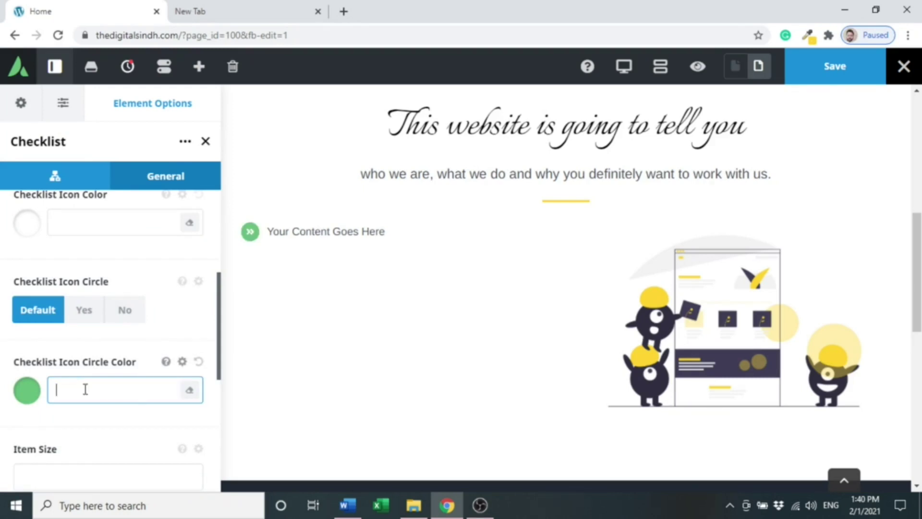
- Set the Checklist Icon Circle Color to #FFD230, copied from the Word document Content
{"action": "left_click", "coordinate": [348, 504]}
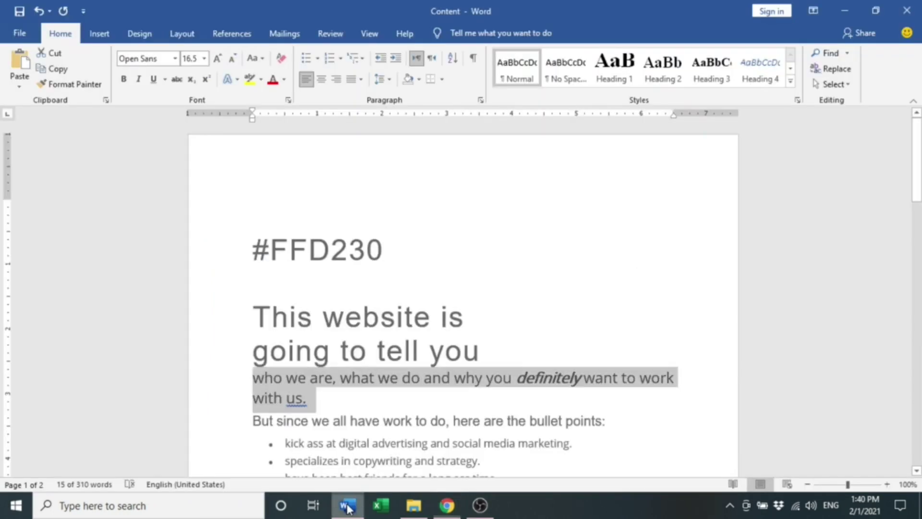
{"action": "left_click_drag", "start_coordinate": [254, 250], "coordinate": [394, 264]}
{"action": "key", "text": "ctrl+c"}
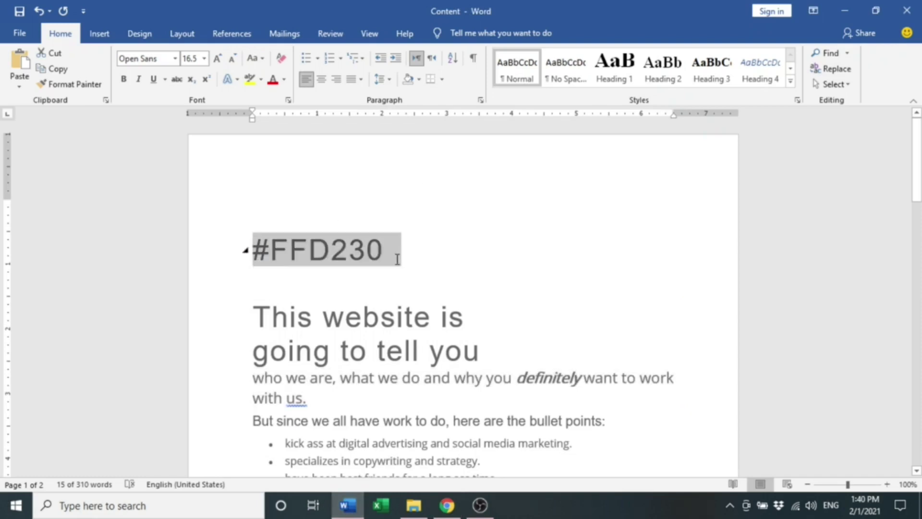
{"action": "left_click", "coordinate": [348, 505]}
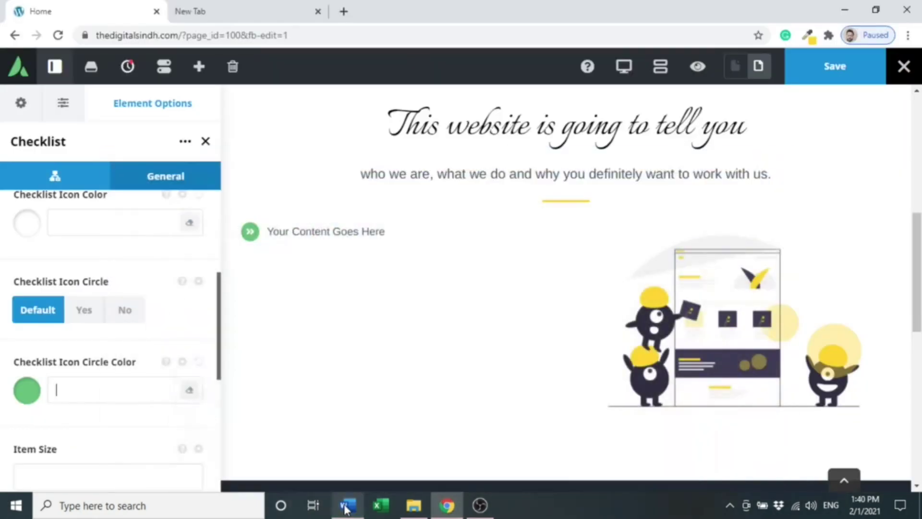
{"action": "key", "text": "ctrl+v"}
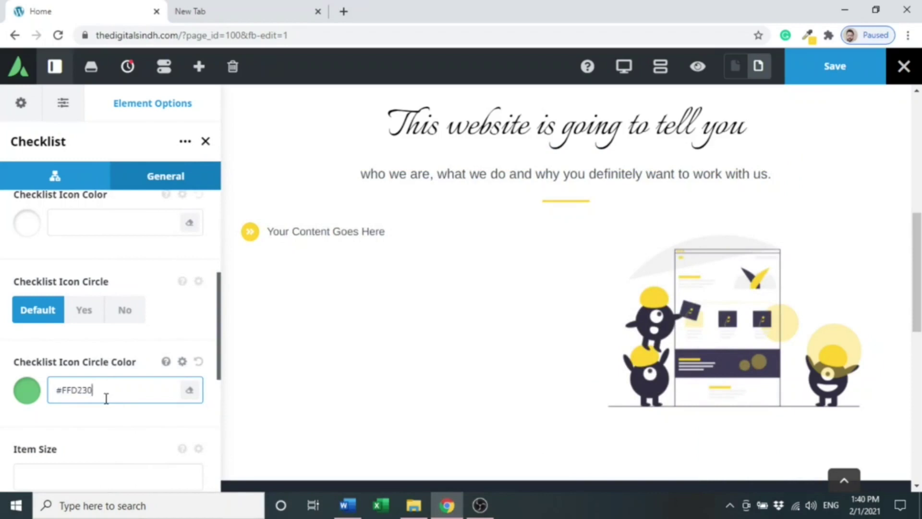
- Set the checklist's item size to 20
{"action": "left_click_drag", "start_coordinate": [218, 327], "coordinate": [218, 385]}
{"action": "left_click", "coordinate": [120, 326]}
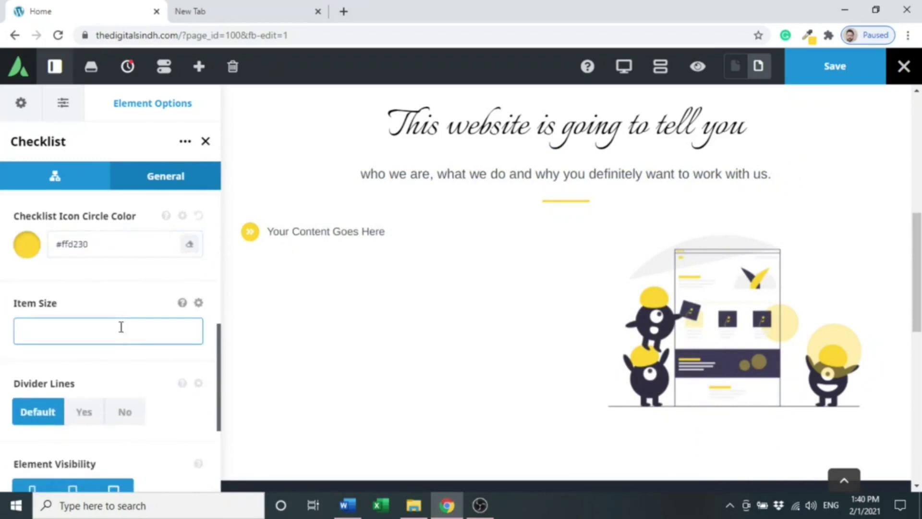
{"action": "type", "text": "20"}
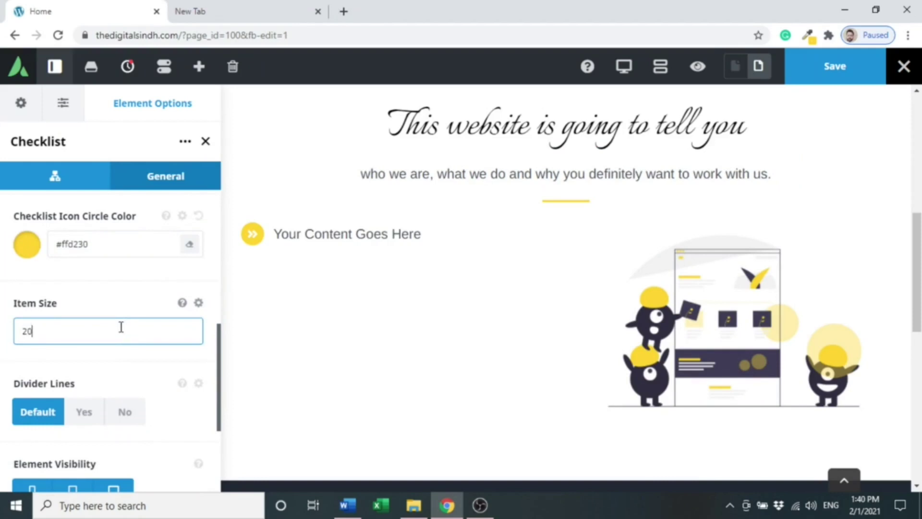
- Try an item size of 40 for the checklist and set it back to 20
{"action": "key", "text": "BackSpace"}
{"action": "key", "text": "BackSpace"}
{"action": "type", "text": "40"}
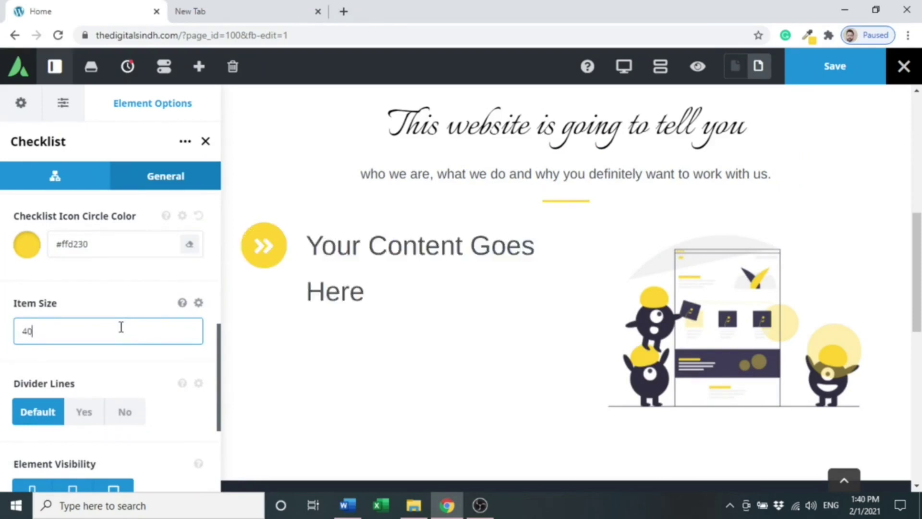
{"action": "key", "text": "BackSpace"}
{"action": "key", "text": "BackSpace"}
{"action": "type", "text": "20"}
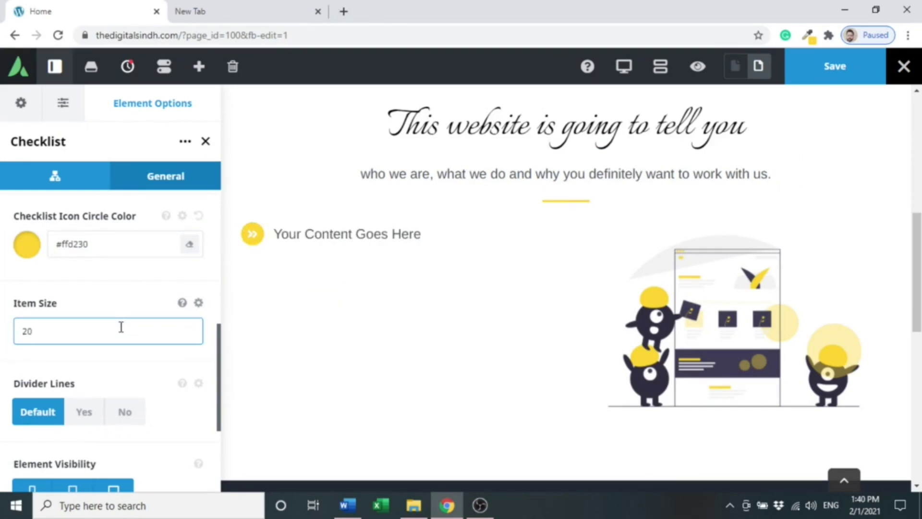
- Try an item size of 15 and divider lines for the checklist, restoring the size to 20 and the divider lines to Default
{"action": "key", "text": "BackSpace"}
{"action": "key", "text": "BackSpace"}
{"action": "type", "text": "15"}
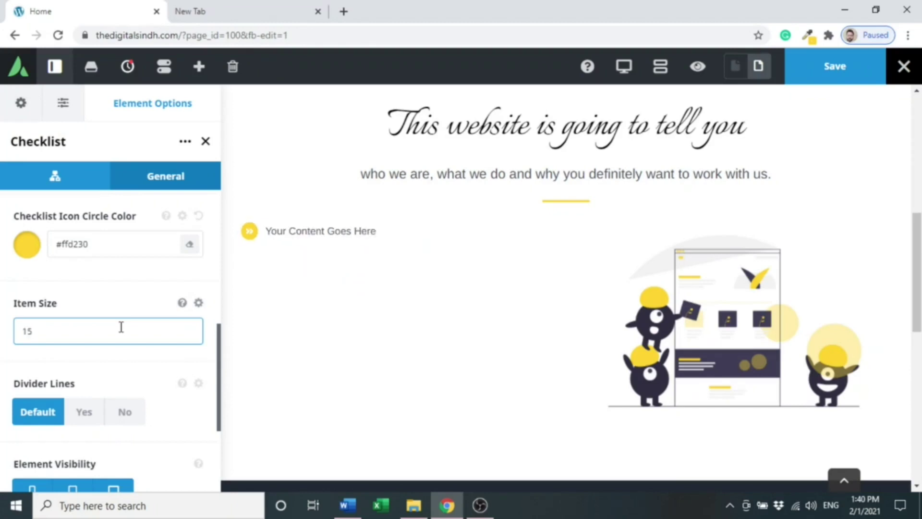
{"action": "key", "text": "BackSpace"}
{"action": "key", "text": "BackSpace"}
{"action": "type", "text": "20"}
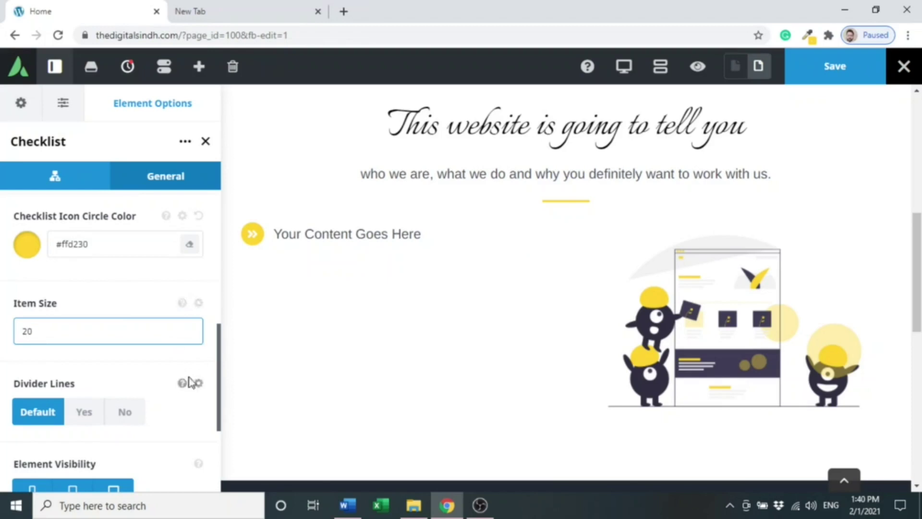
{"action": "left_click", "coordinate": [91, 416]}
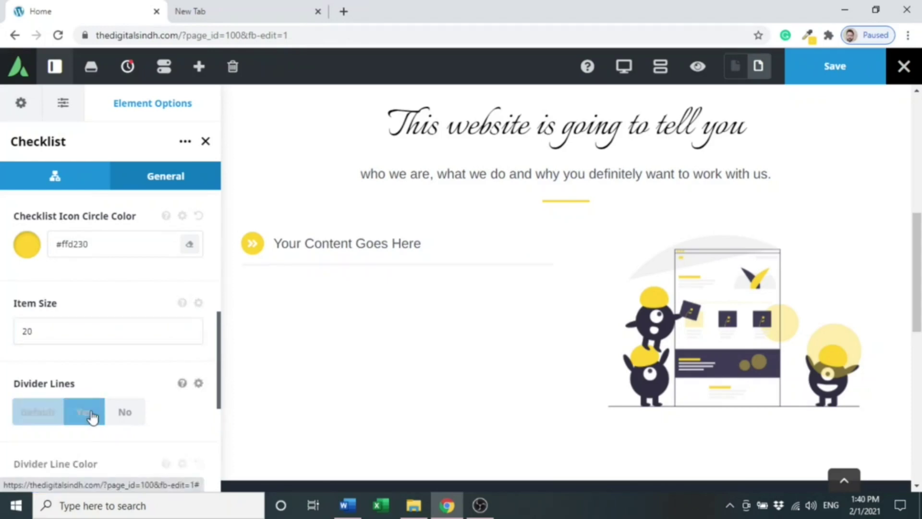
{"action": "left_click", "coordinate": [30, 423]}
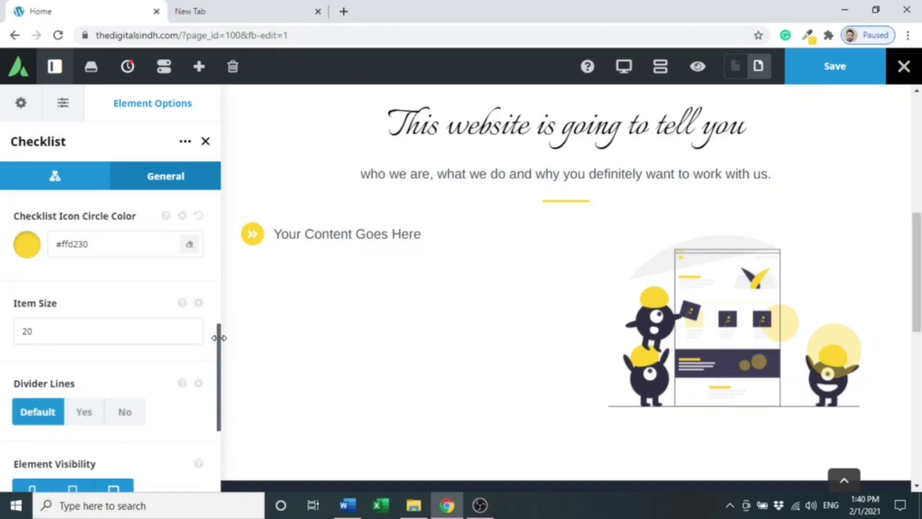
- Open the checklist's only item for editing and copy "kick ass at digital advertising and social media marketing." from the Word document Content
{"action": "left_click", "coordinate": [79, 182]}
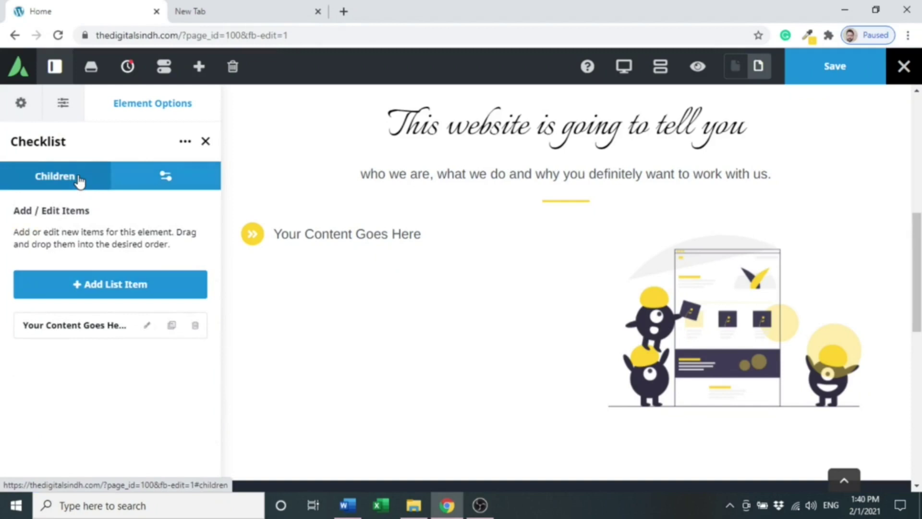
{"action": "left_click", "coordinate": [147, 325]}
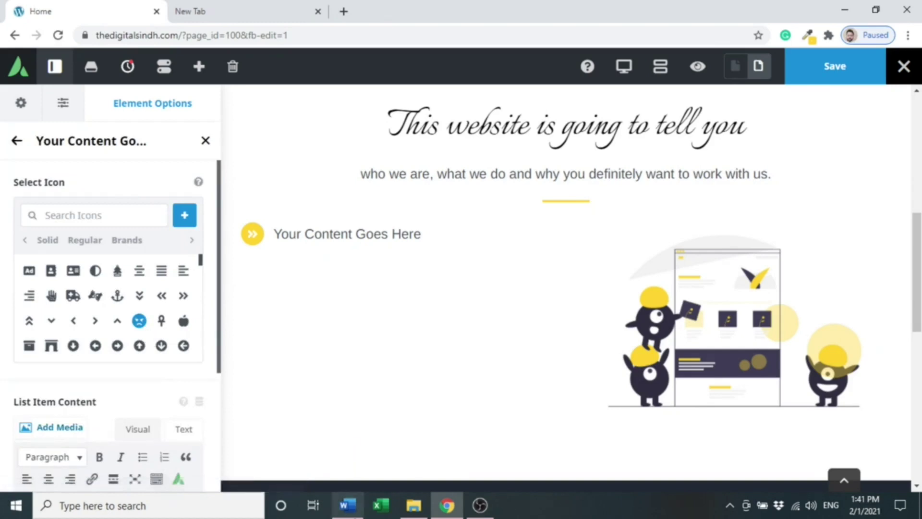
{"action": "left_click", "coordinate": [348, 505]}
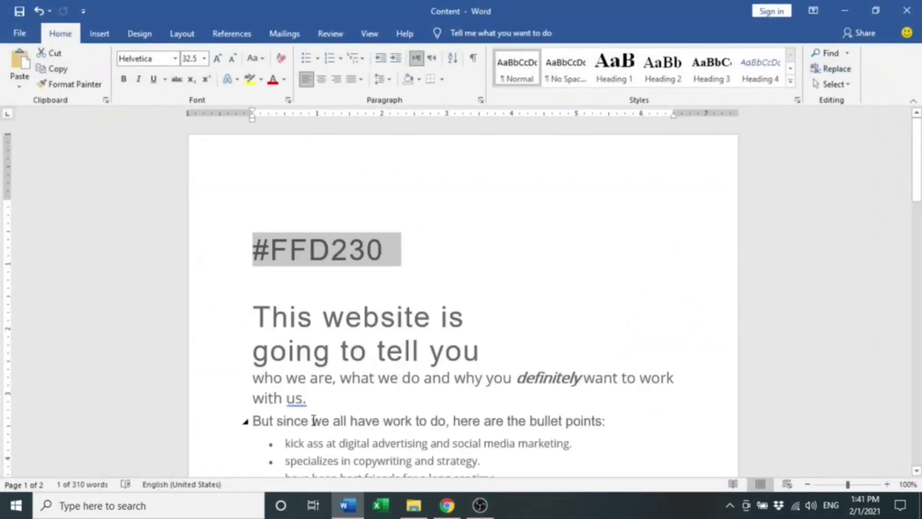
{"action": "left_click_drag", "start_coordinate": [287, 445], "coordinate": [590, 445]}
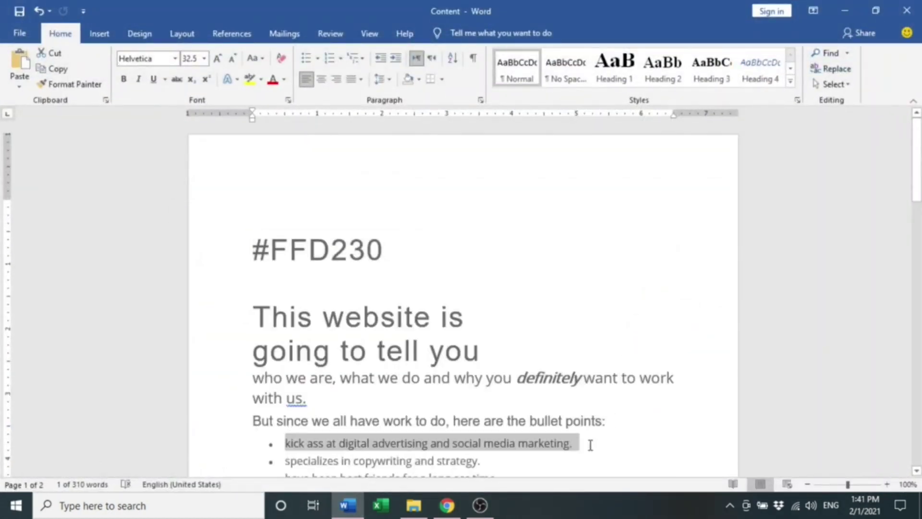
{"action": "left_click", "coordinate": [348, 504]}
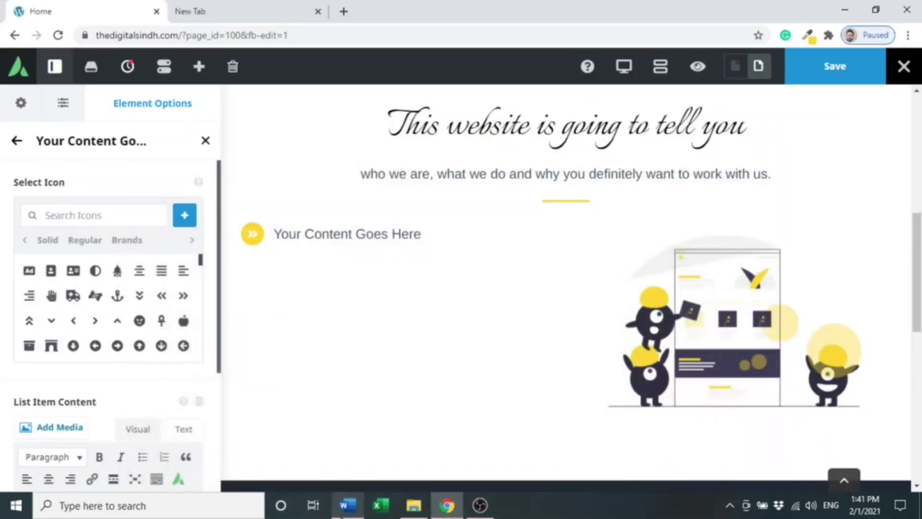
- Replace the checklist item's placeholder with "kick ass at digital advertising and social media marketing.", removing the pasted bullet character
{"action": "left_click", "coordinate": [294, 233]}
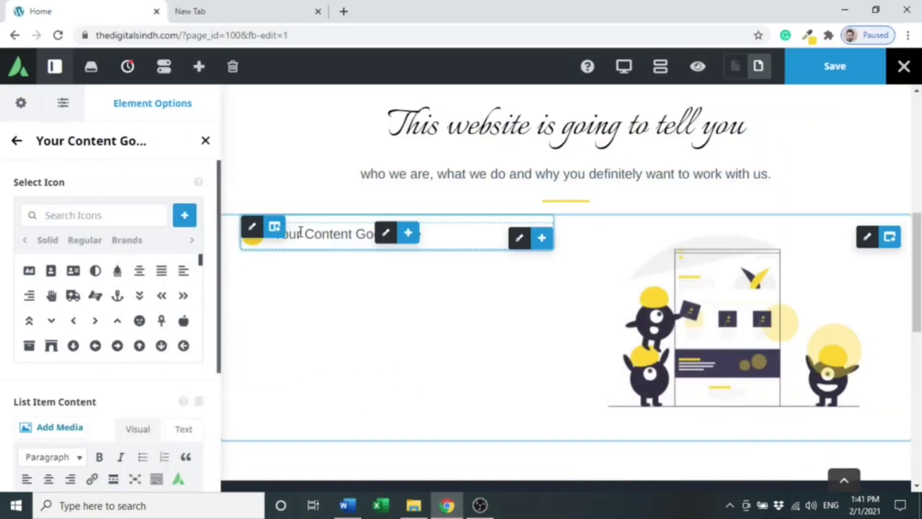
{"action": "key", "text": "ctrl+a"}
{"action": "left_click", "coordinate": [300, 233]}
{"action": "key", "text": "ctrl+a"}
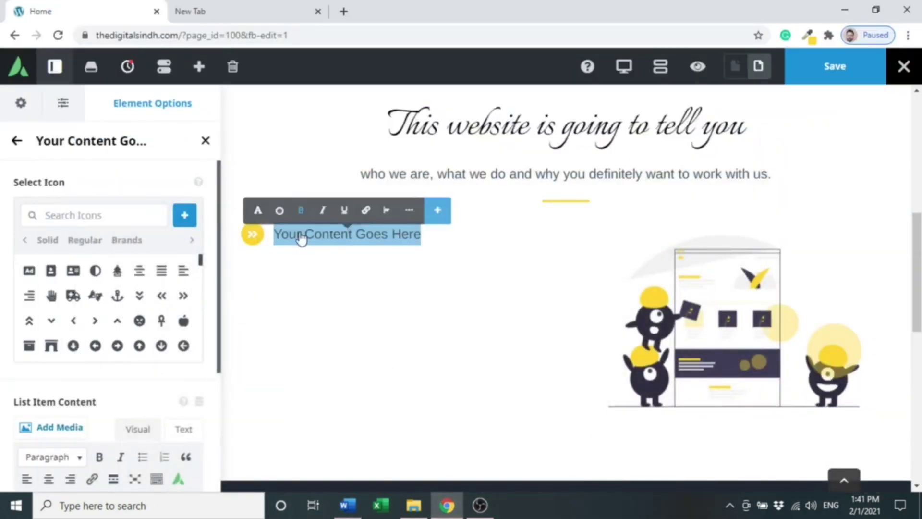
{"action": "type", "text": "• kick ass at digital advertising and social media marketing."}
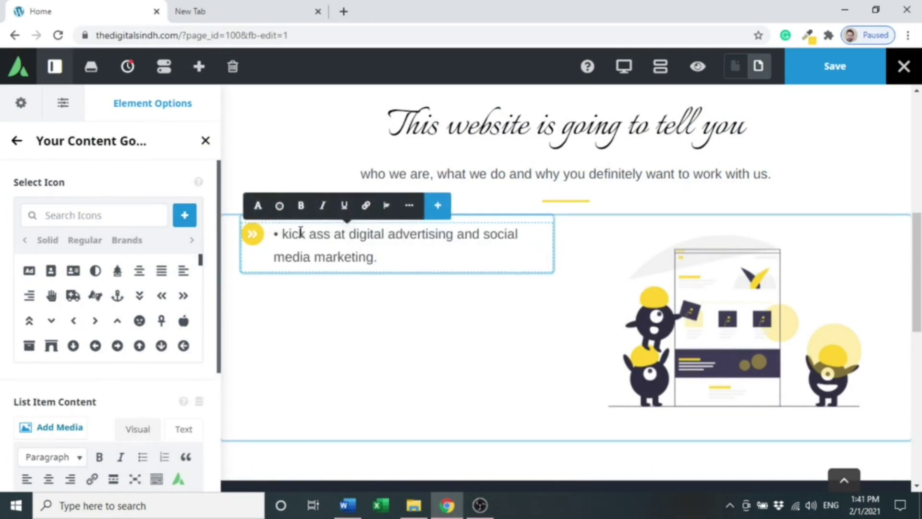
{"action": "left_click", "coordinate": [283, 234]}
{"action": "key", "text": "BackSpace"}
{"action": "key", "text": "BackSpace"}
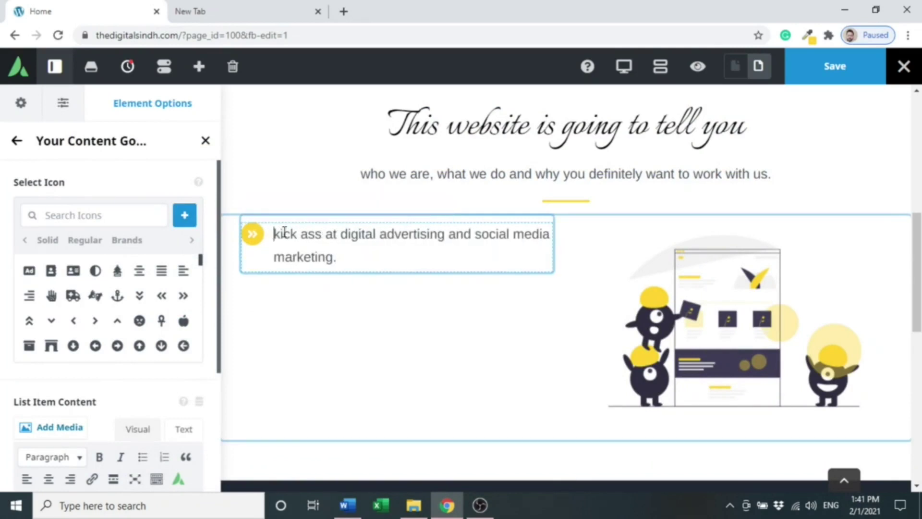
{"action": "left_click", "coordinate": [284, 308]}
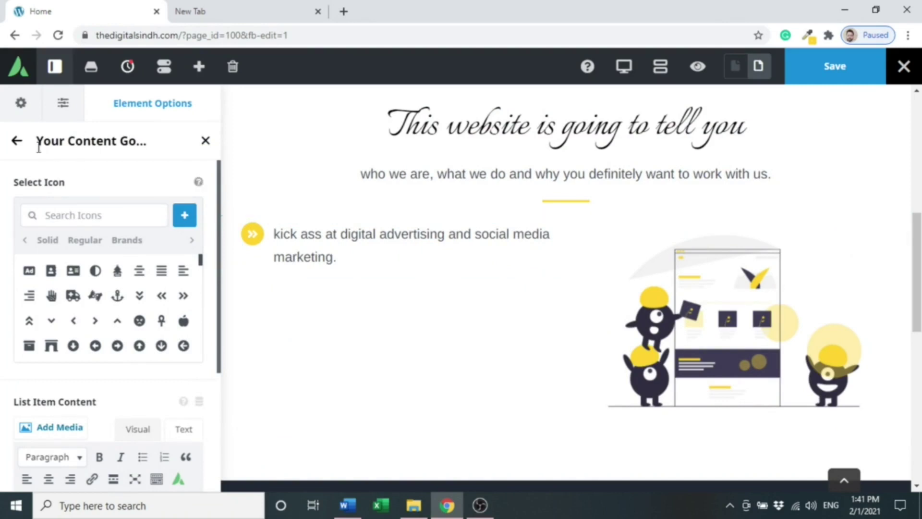
- Return to the checklist's item list and add three more list items
{"action": "left_click", "coordinate": [18, 141]}
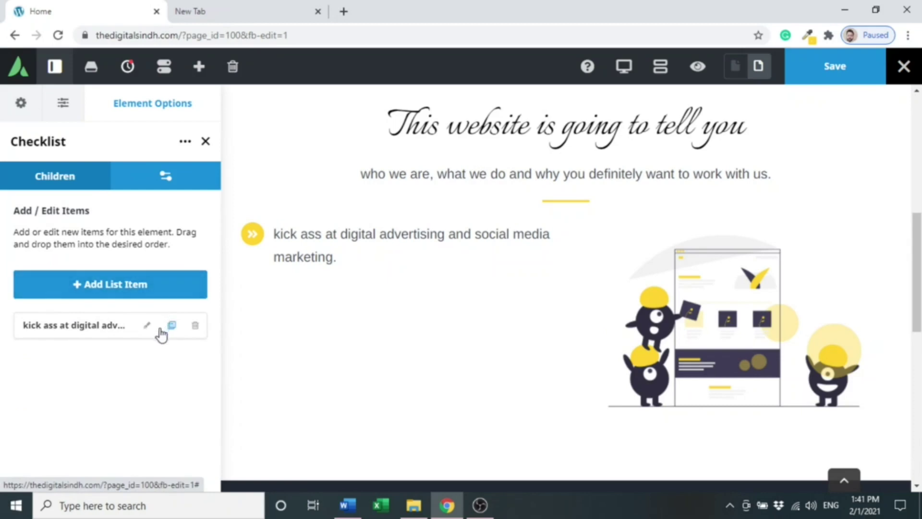
{"action": "left_click", "coordinate": [153, 295]}
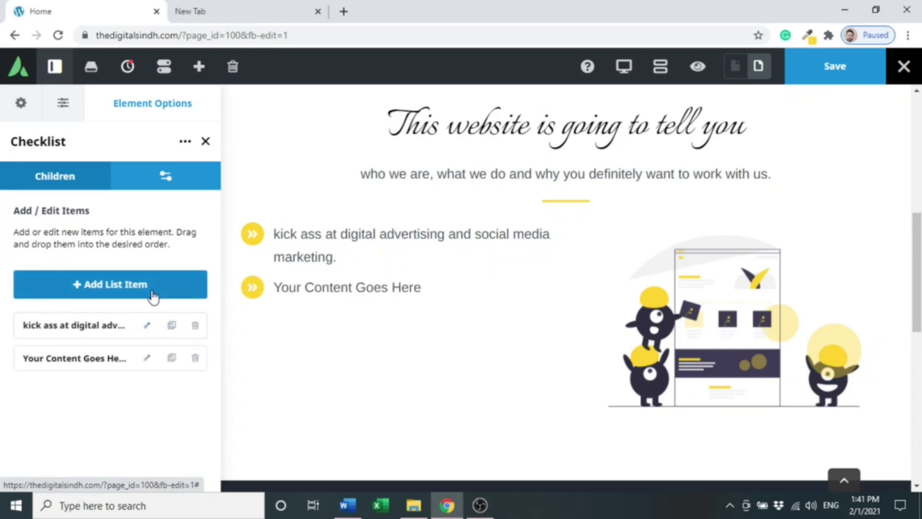
{"action": "left_click", "coordinate": [153, 295]}
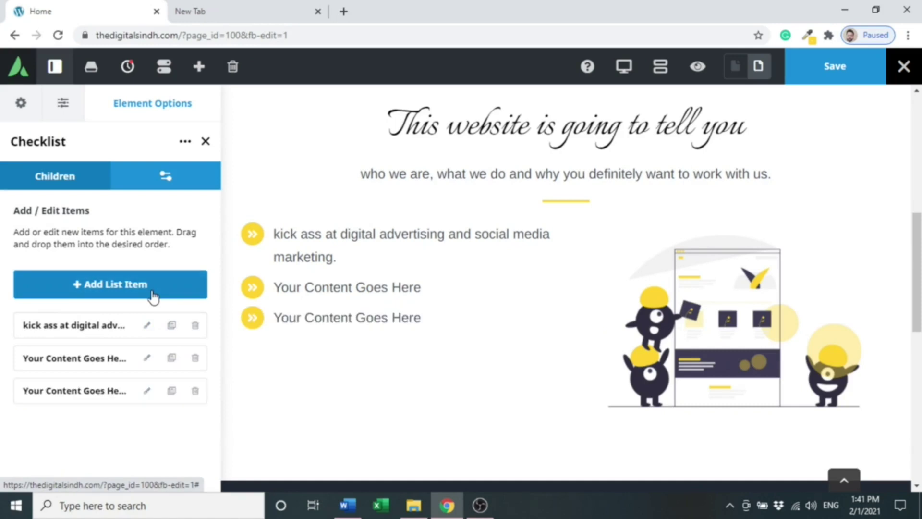
{"action": "left_click", "coordinate": [182, 285]}
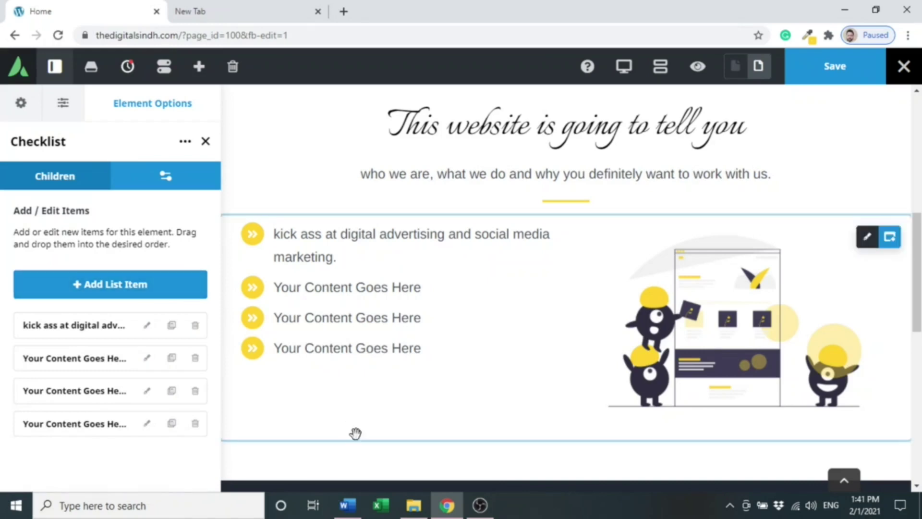
- Set the second checklist item to "Specializes in copywriting and strategy.", copied from the Word document Content without the bullet and with a capital S
{"action": "left_click", "coordinate": [347, 505]}
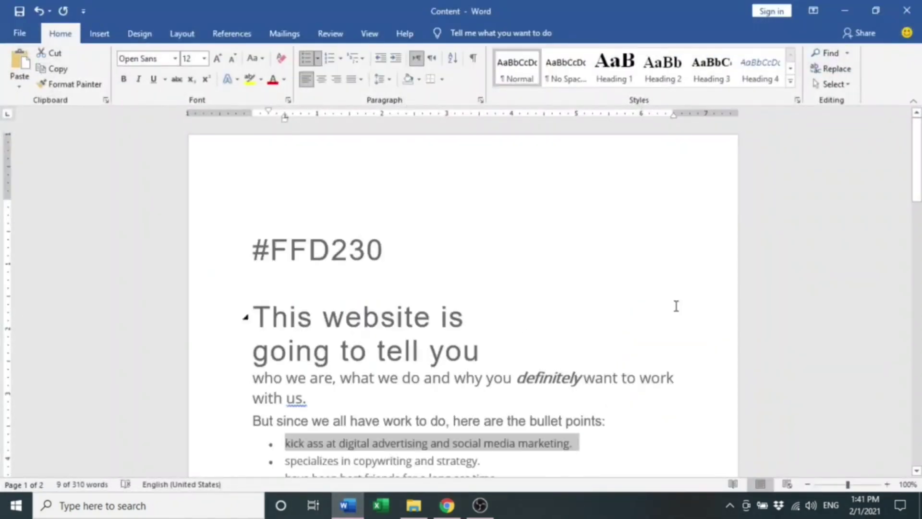
{"action": "scroll", "coordinate": [318, 324], "scroll_direction": "down", "scroll_amount": 3}
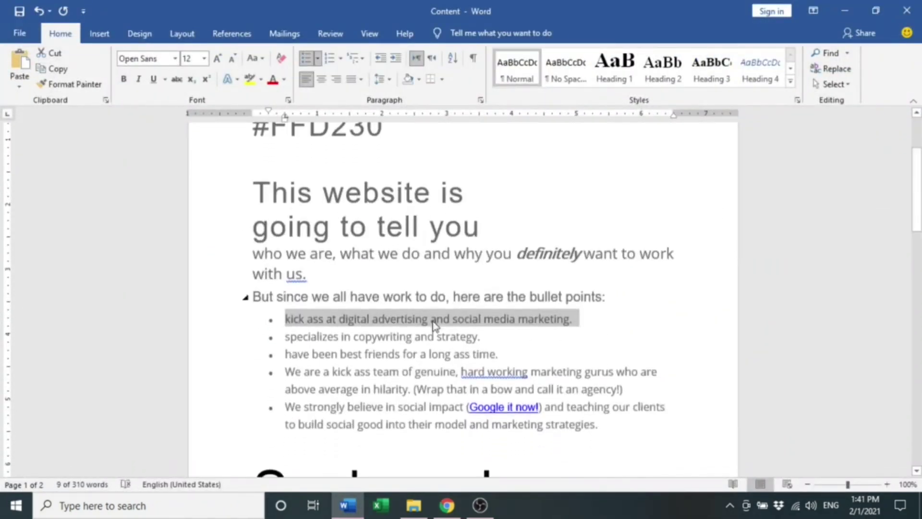
{"action": "left_click_drag", "start_coordinate": [289, 337], "coordinate": [500, 328]}
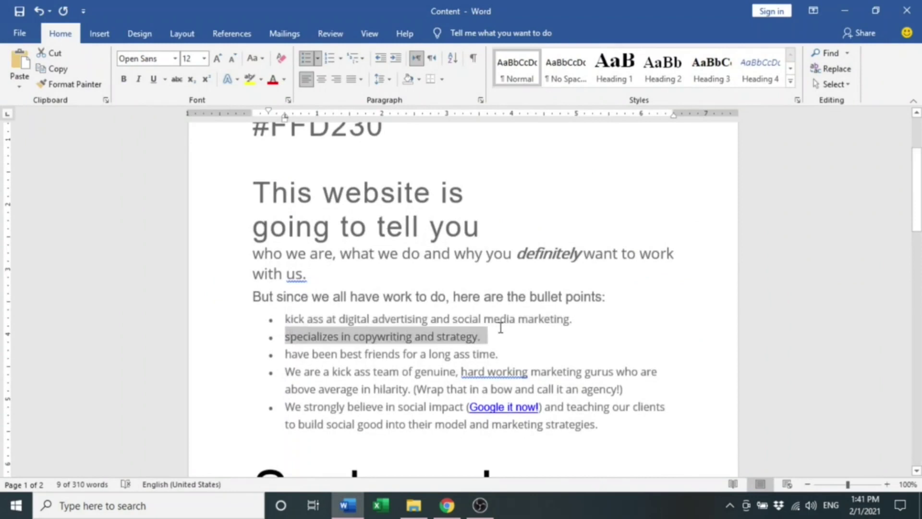
{"action": "left_click", "coordinate": [347, 505]}
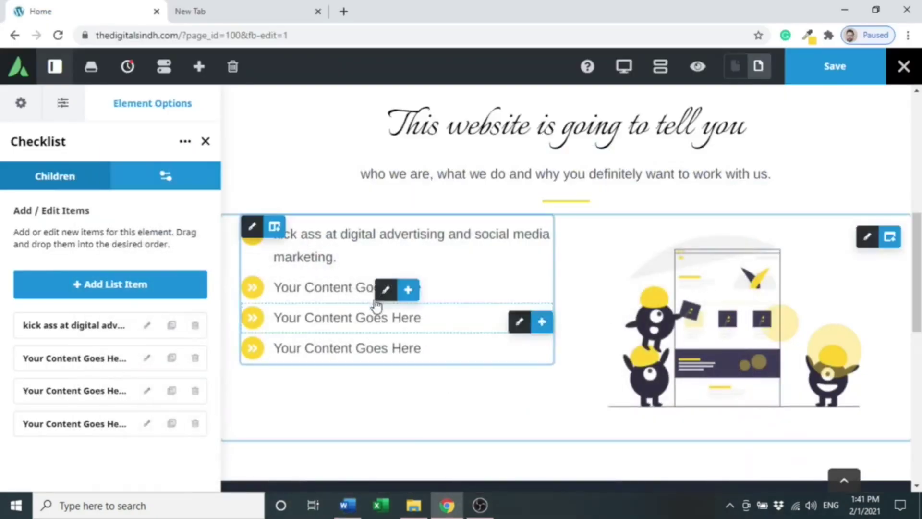
{"action": "double_click", "coordinate": [308, 294]}
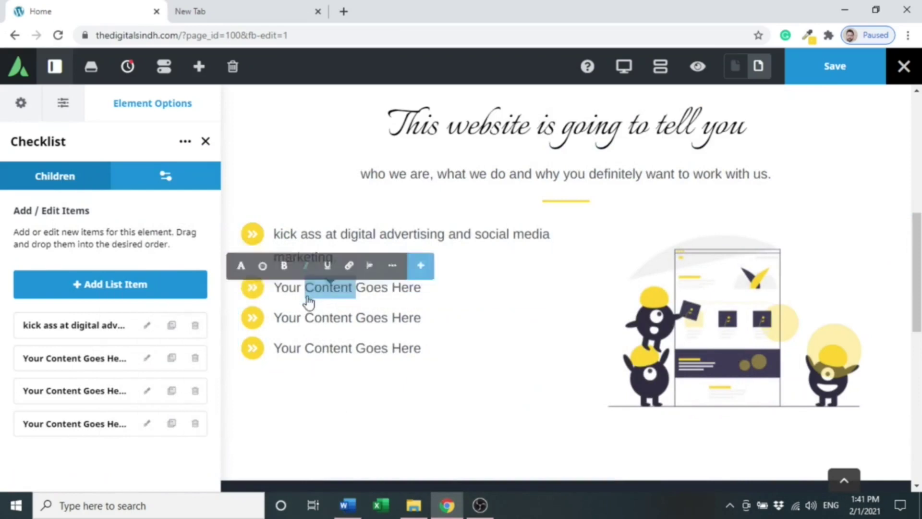
{"action": "triple_click", "coordinate": [307, 294]}
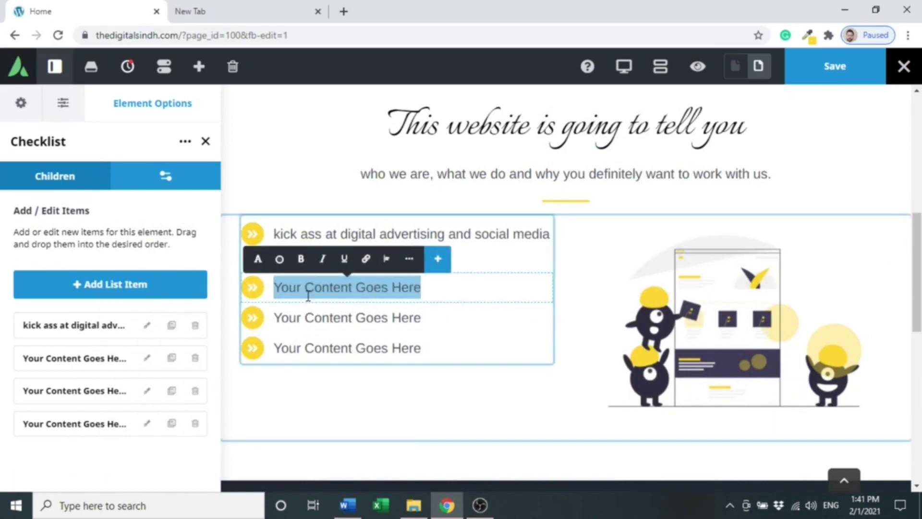
{"action": "type", "text": "• specializes in copywriting and strategy."}
{"action": "left_click", "coordinate": [287, 292]}
{"action": "key", "text": "BackSpace"}
{"action": "key", "text": "BackSpace"}
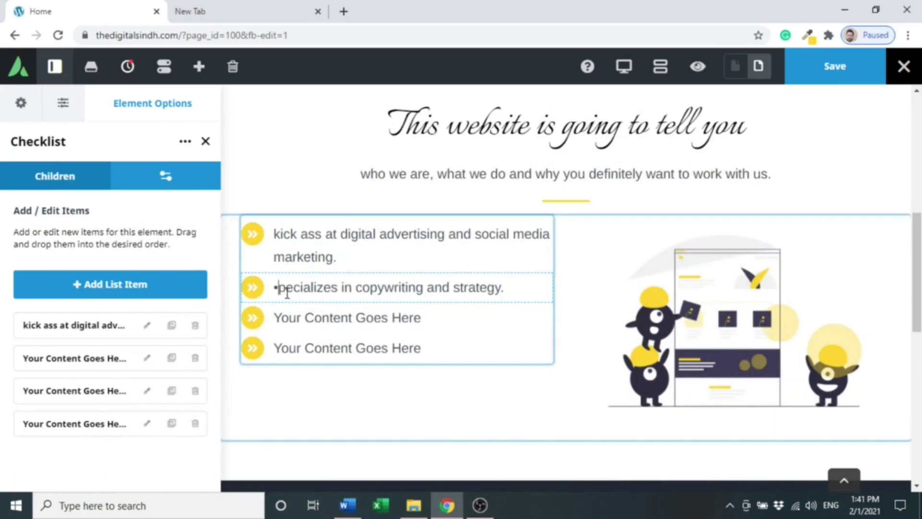
{"action": "type", "text": "S"}
{"action": "key", "text": "BackSpace"}
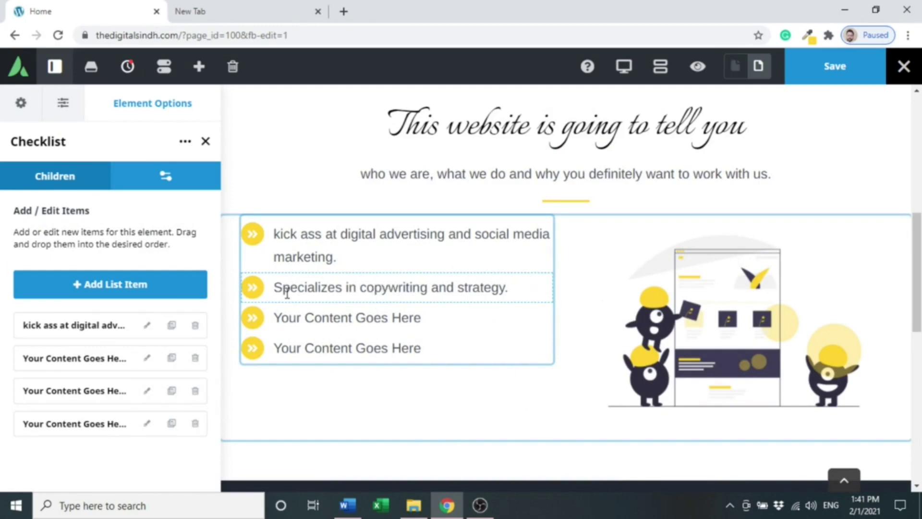
- Set the third checklist item to "We are a kick ass team of genuine, hard working marketing gurus who are above average in hilarity.", copied from Word
{"action": "left_click", "coordinate": [348, 505]}
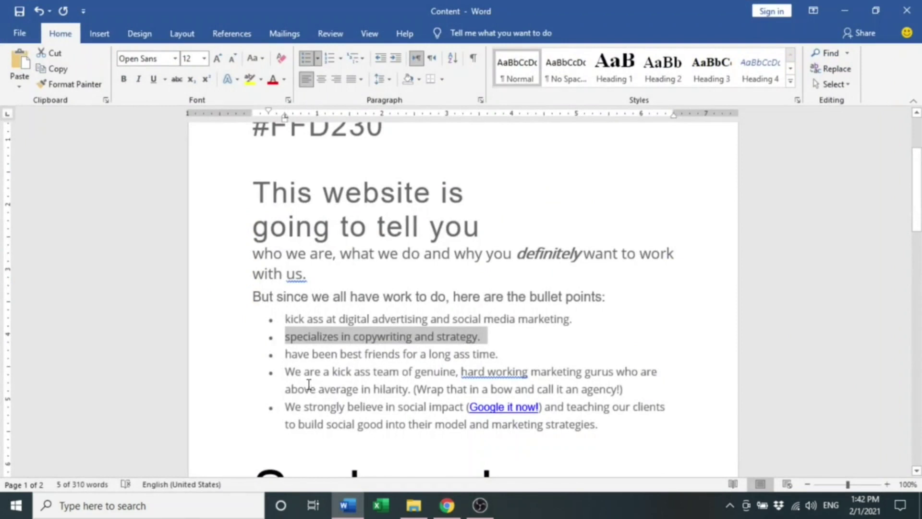
{"action": "left_click_drag", "start_coordinate": [289, 373], "coordinate": [411, 392]}
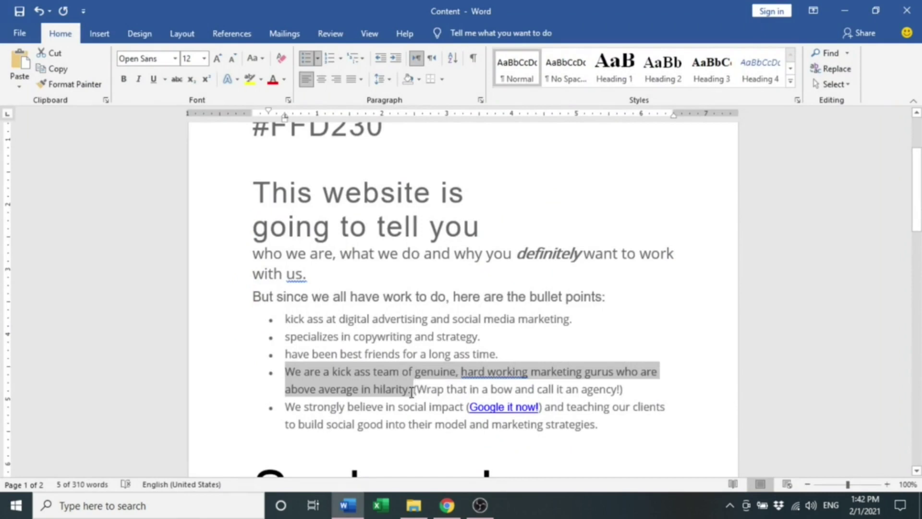
{"action": "key", "text": "alt+Tab"}
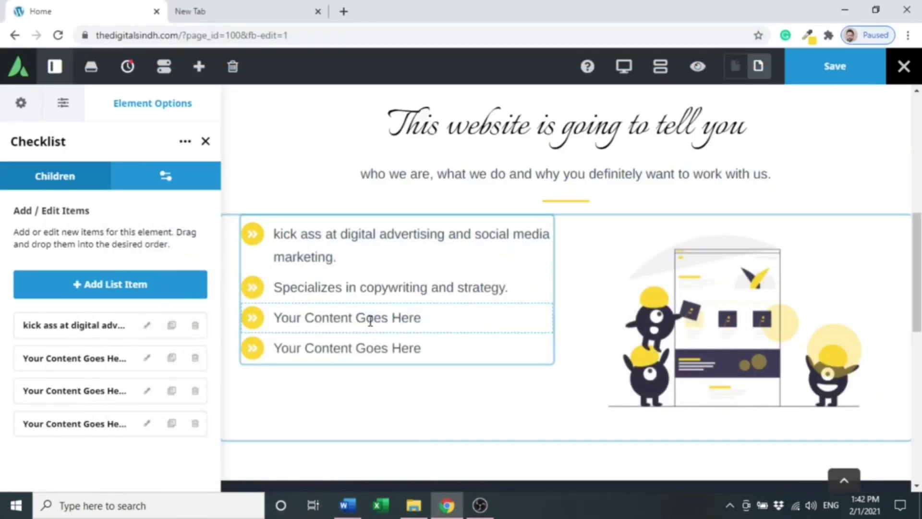
{"action": "left_click_drag", "start_coordinate": [274, 317], "coordinate": [422, 317]}
{"action": "type", "text": "• We are a kick ass team of genuine, hard working marketing gurus who are above average in hilarity."}
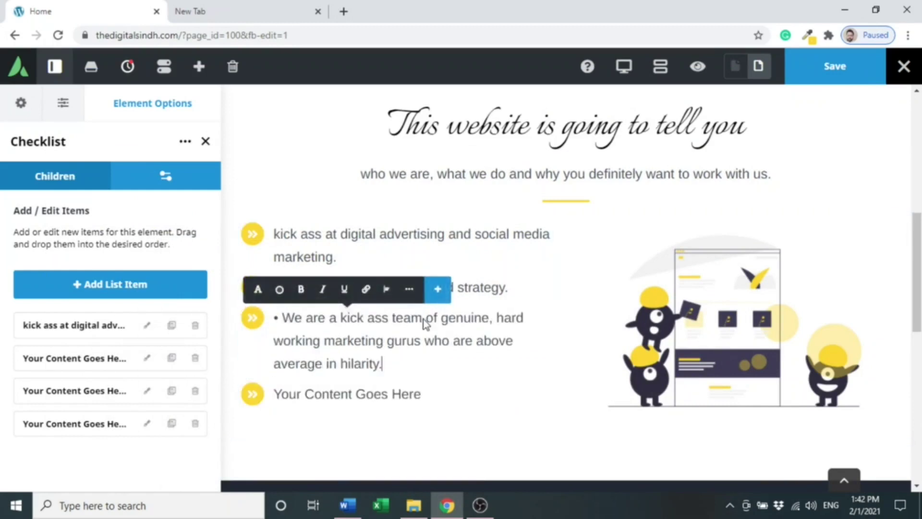
{"action": "left_click", "coordinate": [285, 320]}
{"action": "key", "text": "BackSpace"}
{"action": "key", "text": "BackSpace"}
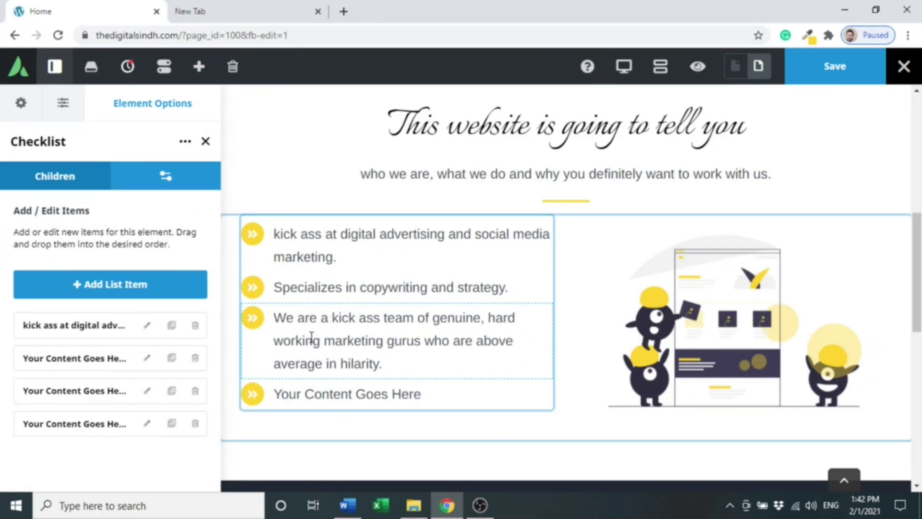
- Replace the fourth checklist item's placeholder with "Web development and SEO"
{"action": "double_click", "coordinate": [330, 395]}
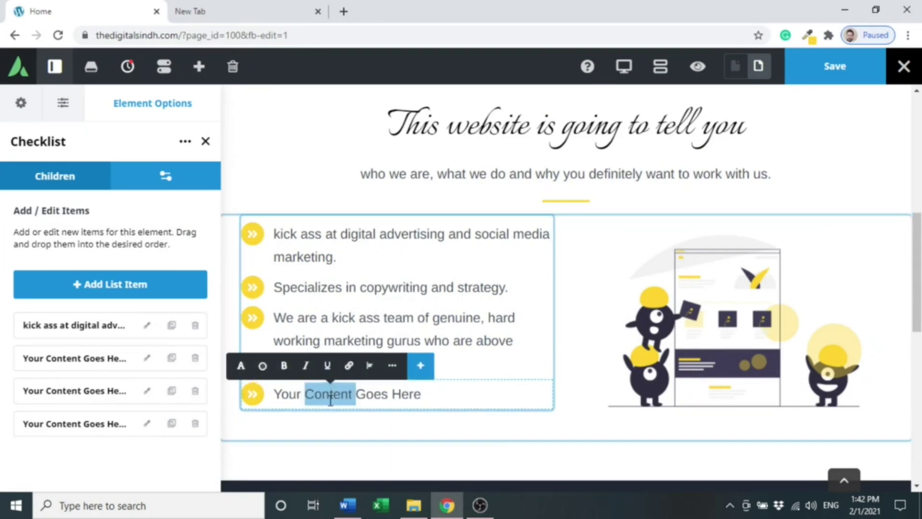
{"action": "triple_click", "coordinate": [342, 399]}
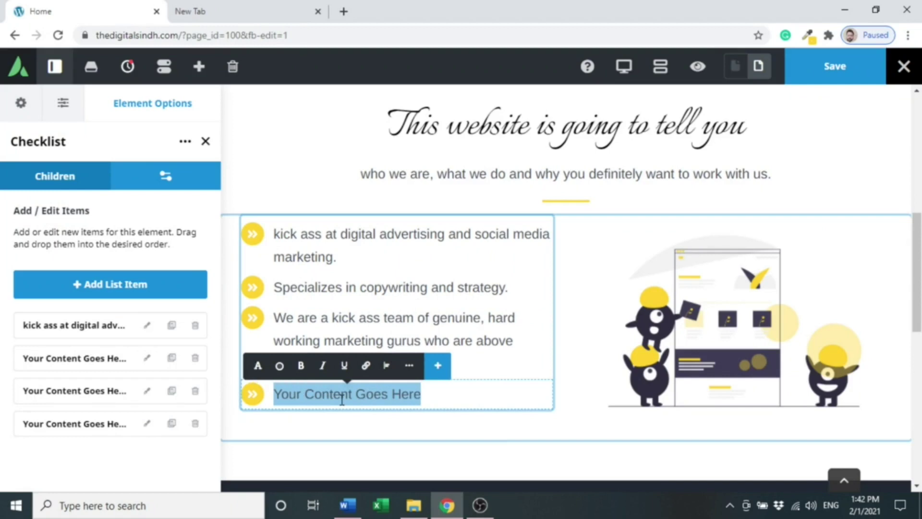
{"action": "type", "text": "Web develop"}
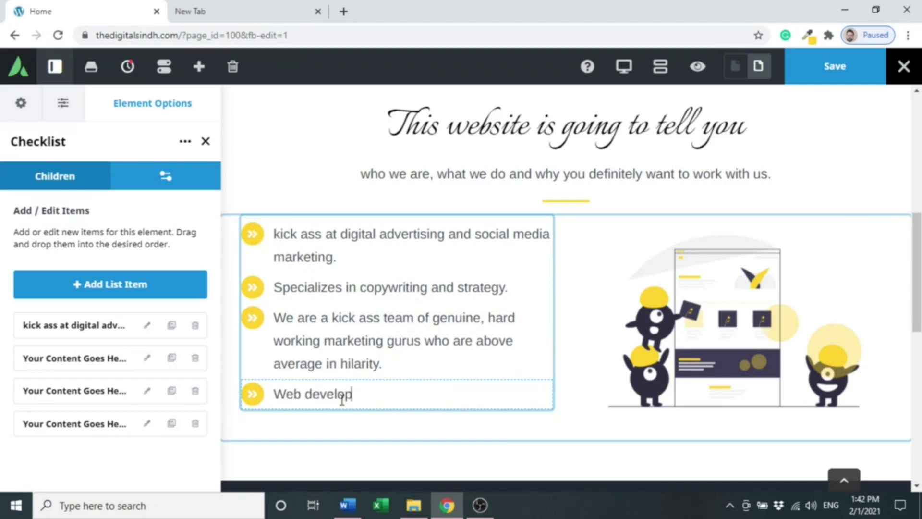
{"action": "type", "text": "ement and "}
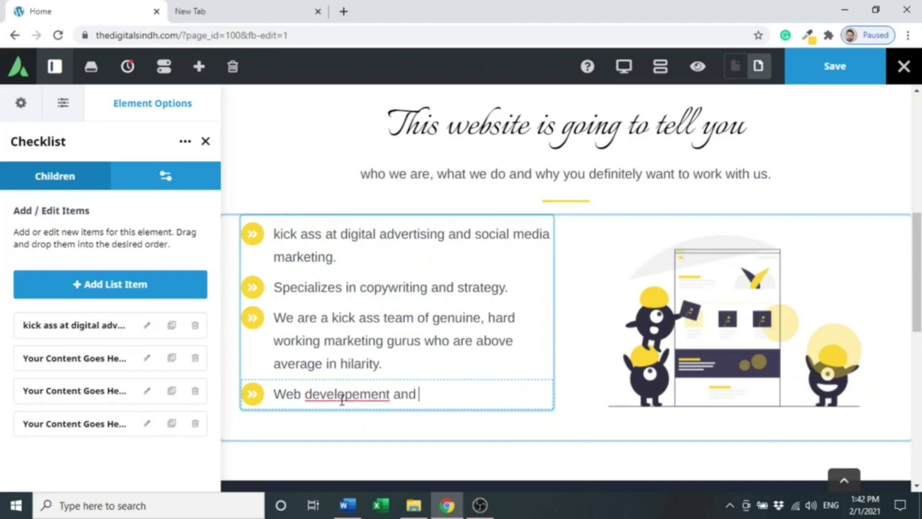
{"action": "type", "text": "SEO"}
{"action": "left_click", "coordinate": [360, 394]}
{"action": "key", "text": "BackSpace"}
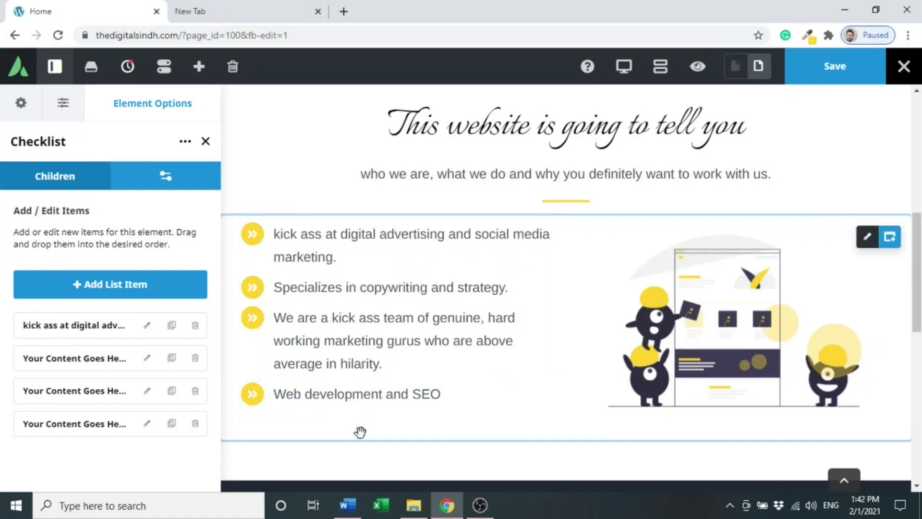
- Save the Home page and preview the completed checklist section, returning to editing
{"action": "left_click", "coordinate": [857, 69]}
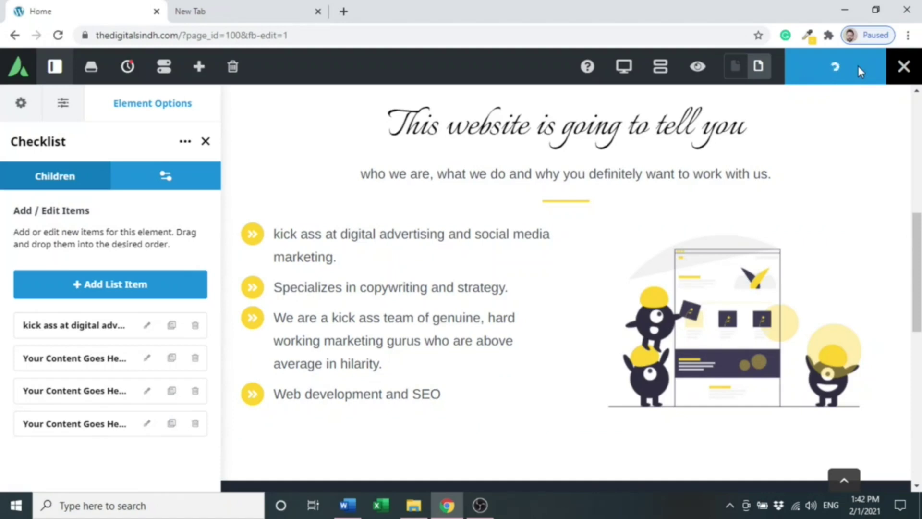
{"action": "left_click", "coordinate": [702, 77]}
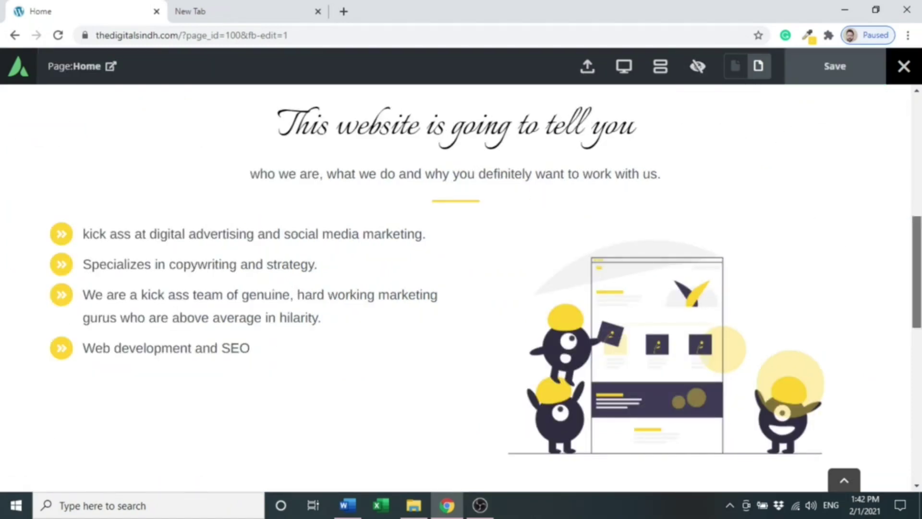
{"action": "scroll", "coordinate": [919, 263], "scroll_direction": "down", "scroll_amount": 2}
{"action": "scroll", "coordinate": [919, 263], "scroll_direction": "up", "scroll_amount": 2}
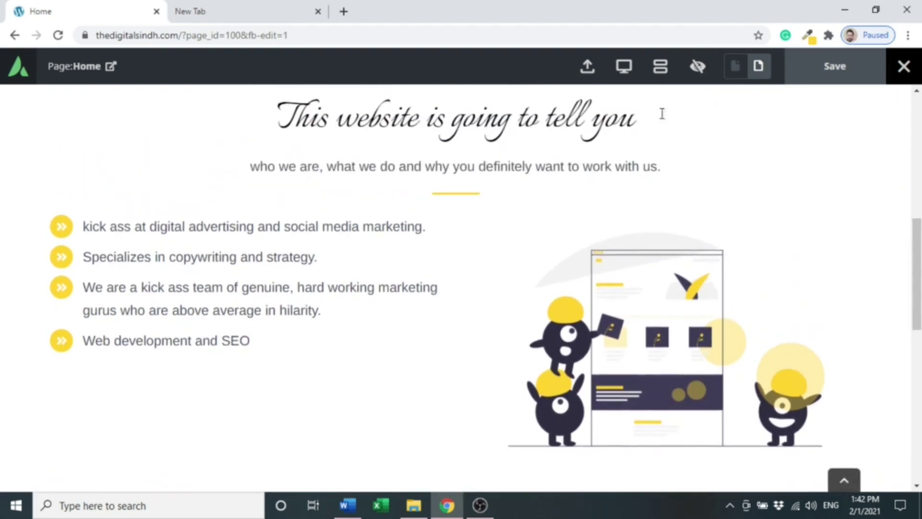
{"action": "left_click", "coordinate": [703, 79]}
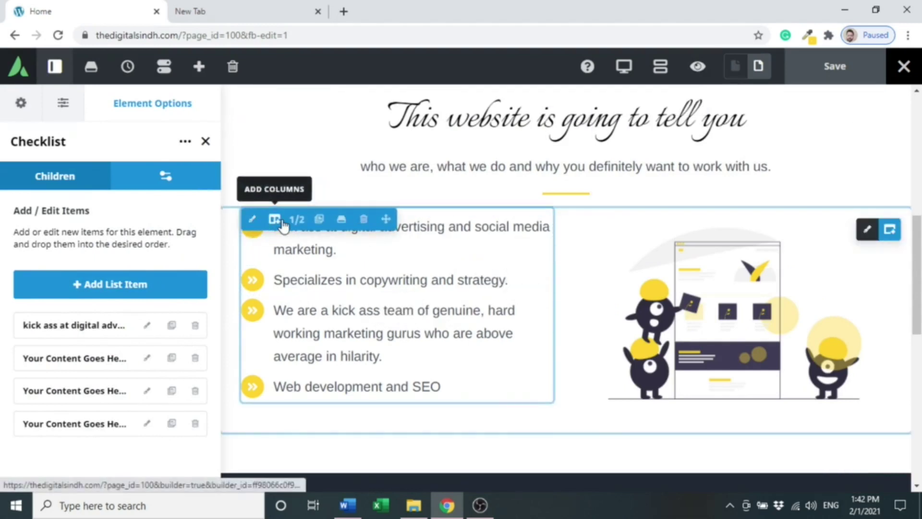
- Set the checklist column's top margin to 30 and save the page
{"action": "left_click", "coordinate": [258, 220]}
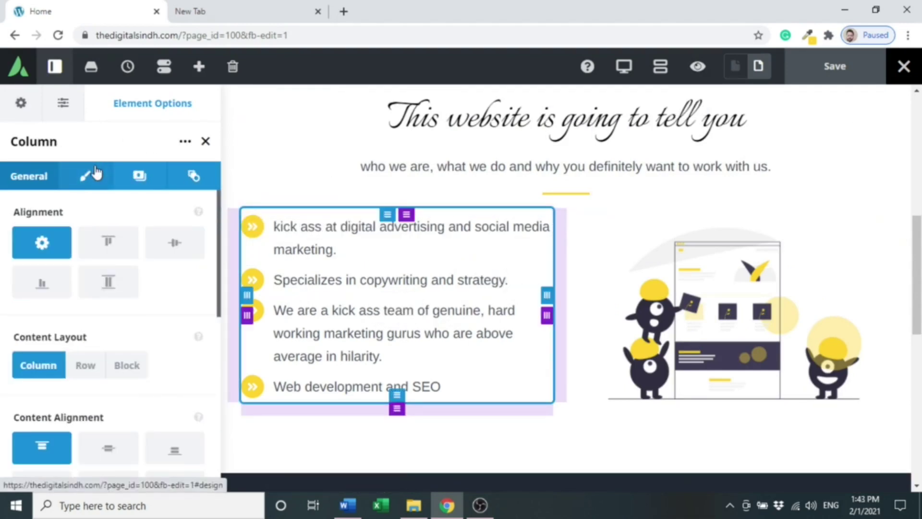
{"action": "left_click", "coordinate": [83, 176]}
{"action": "scroll", "coordinate": [221, 243], "scroll_direction": "down", "scroll_amount": 4}
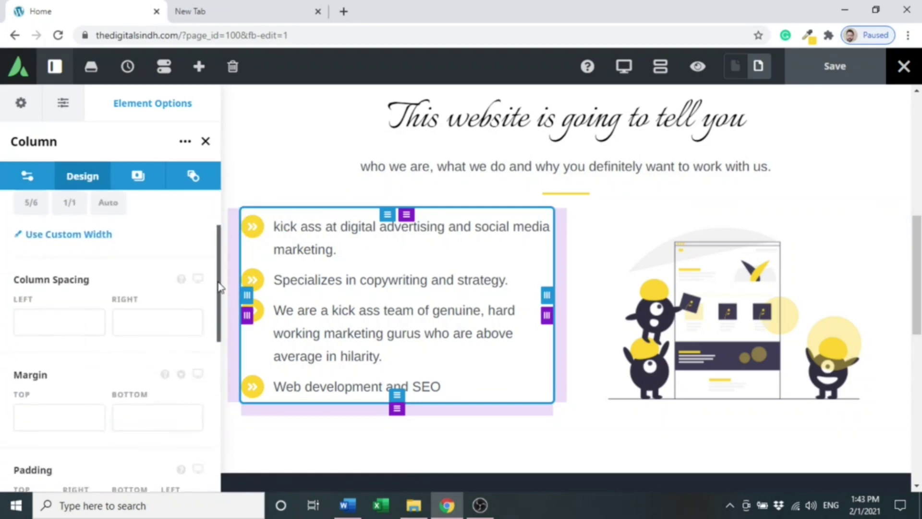
{"action": "left_click", "coordinate": [60, 336]}
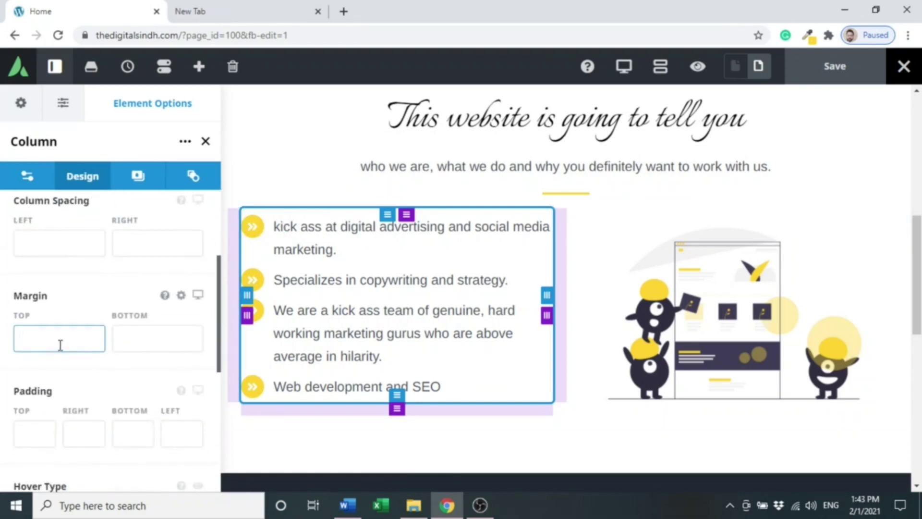
{"action": "type", "text": "30"}
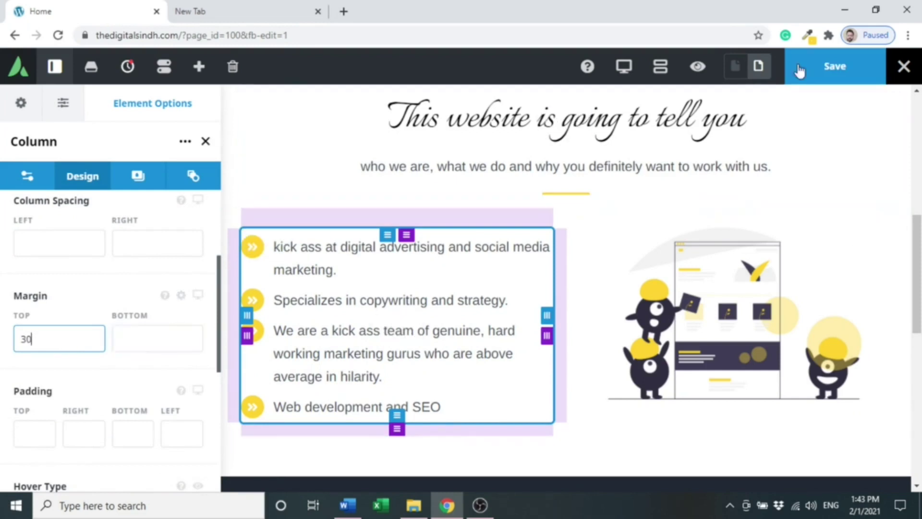
{"action": "left_click", "coordinate": [844, 67]}
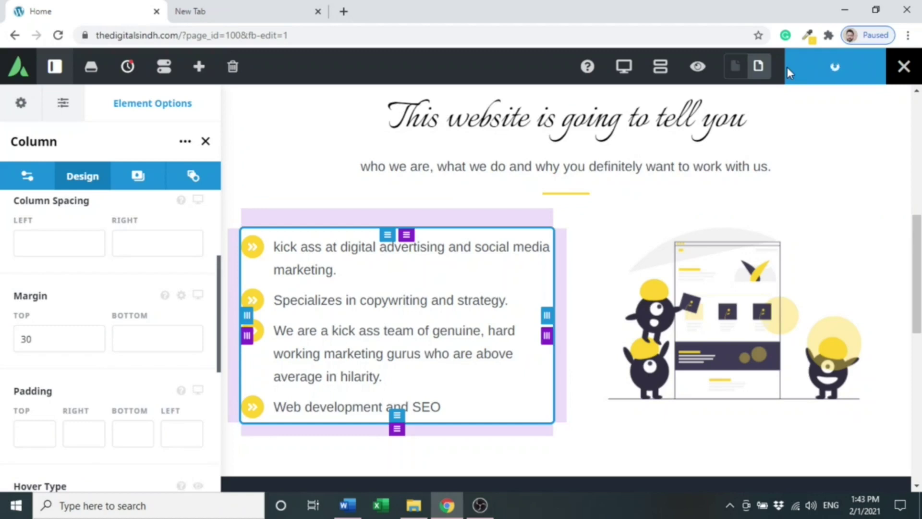
- Try a gradient background on the checklist column with start color #7f7f7f
{"action": "left_click", "coordinate": [135, 175]}
{"action": "left_click", "coordinate": [118, 244]}
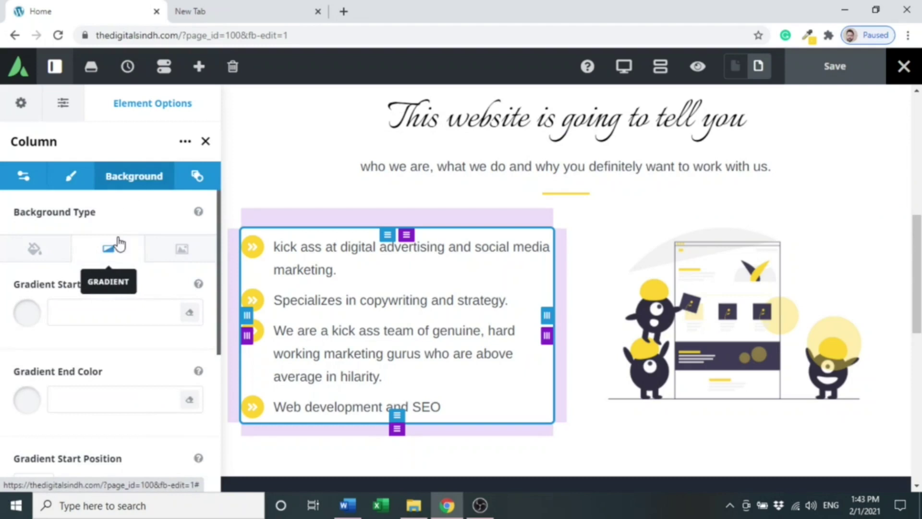
{"action": "left_click", "coordinate": [165, 249]}
{"action": "left_click", "coordinate": [126, 248]}
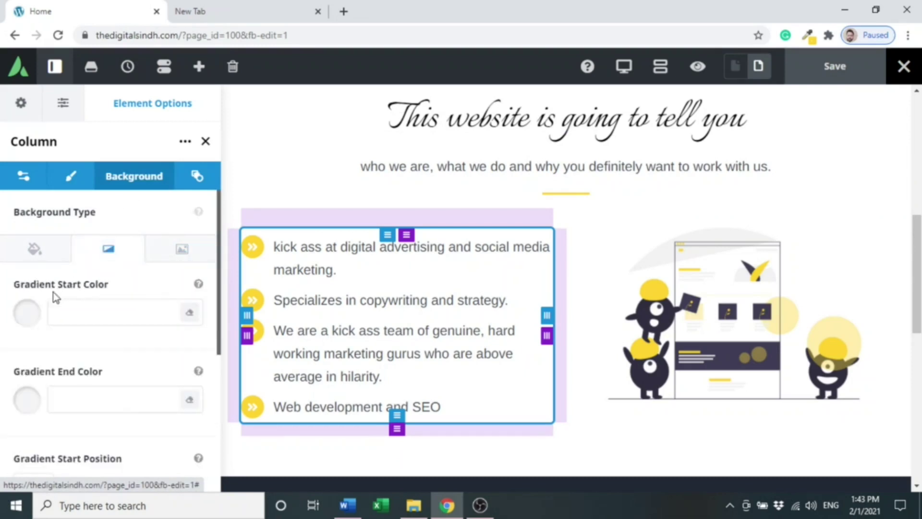
{"action": "left_click", "coordinate": [33, 312]}
{"action": "left_click", "coordinate": [86, 409]}
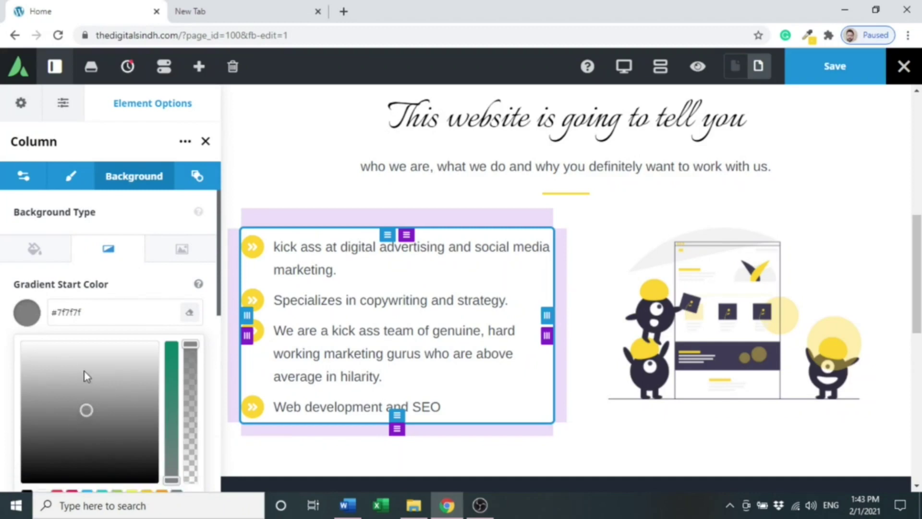
- Give the checklist column a solid light gray background color, #f2f2f2
{"action": "left_click", "coordinate": [33, 248]}
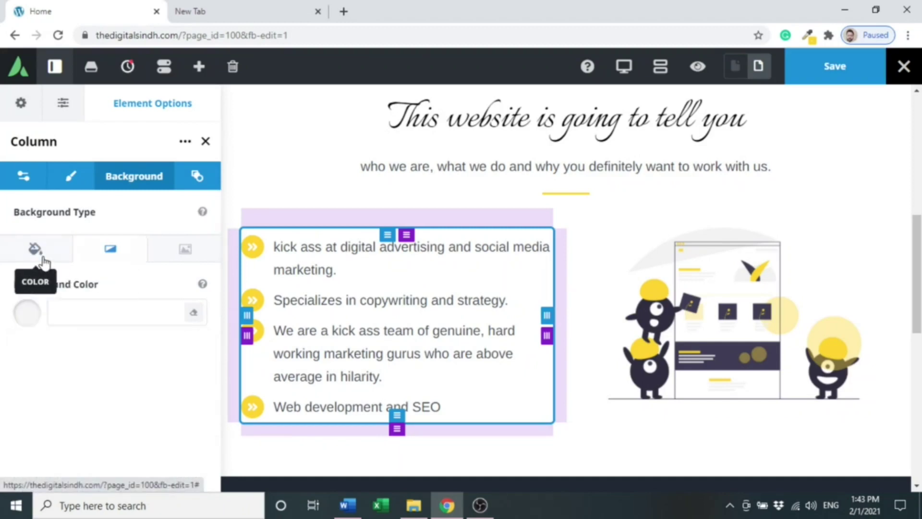
{"action": "left_click", "coordinate": [22, 318]}
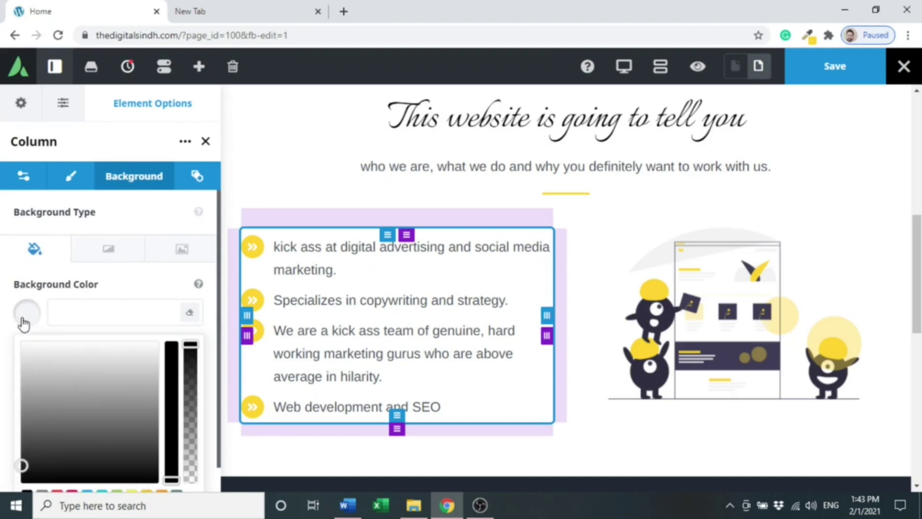
{"action": "left_click", "coordinate": [73, 428]}
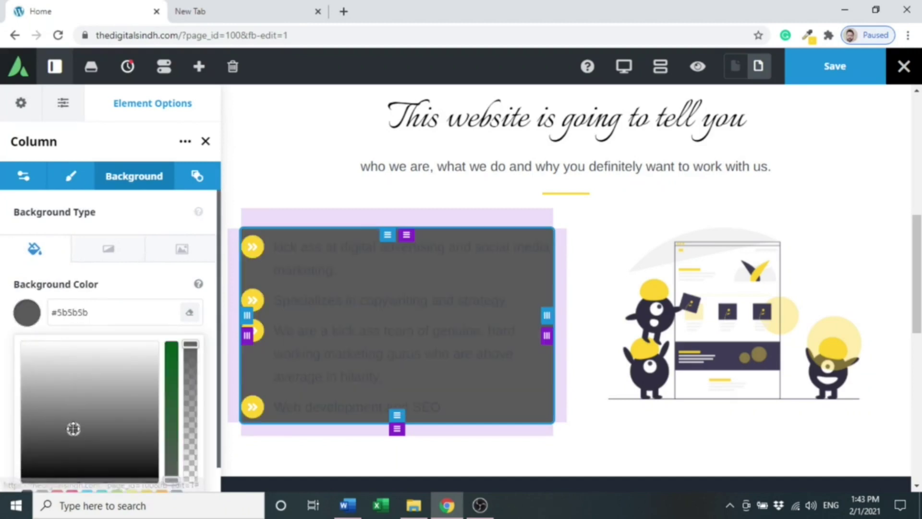
{"action": "left_click", "coordinate": [73, 389]}
{"action": "left_click_drag", "start_coordinate": [122, 366], "coordinate": [140, 347]}
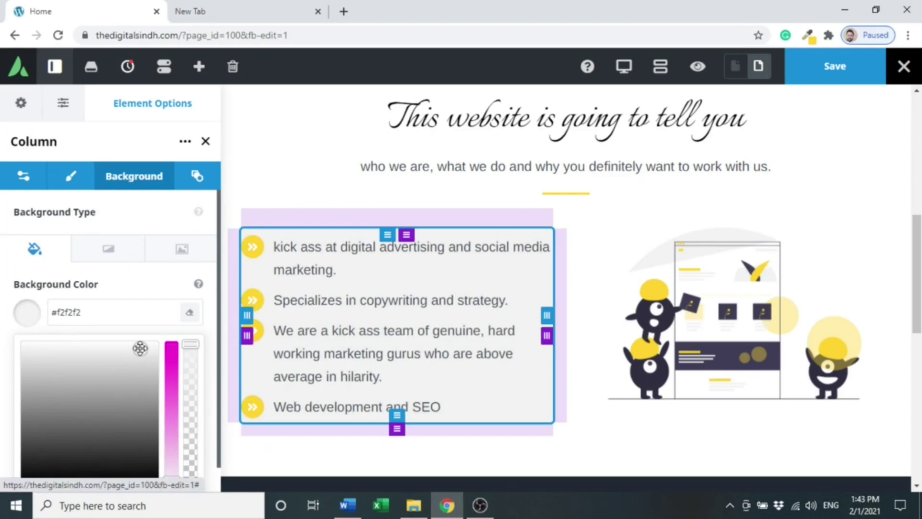
- Save the page and preview the checklist column's gray background, returning to editing
{"action": "left_click", "coordinate": [863, 82]}
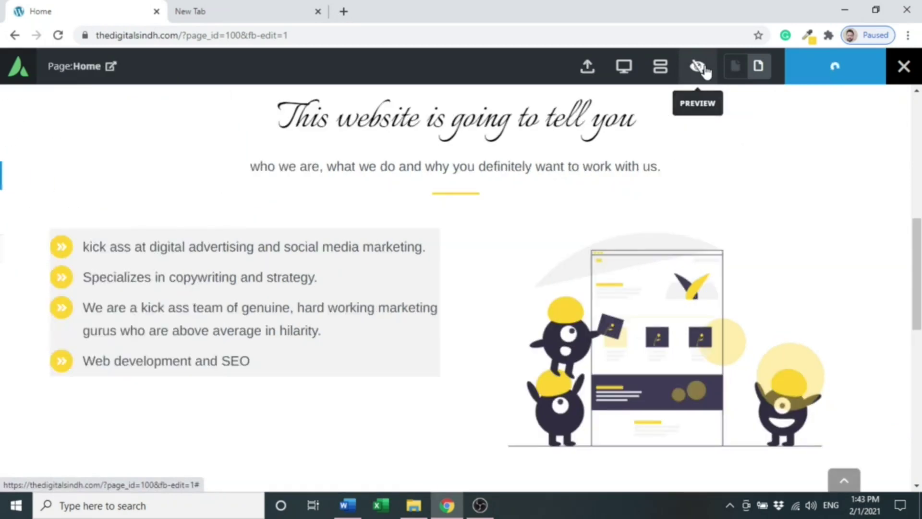
{"action": "left_click", "coordinate": [699, 67]}
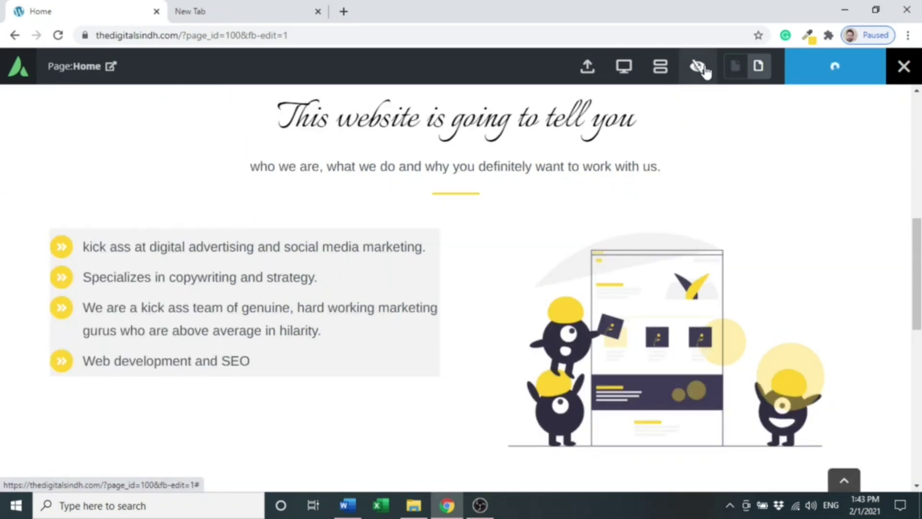
{"action": "scroll", "coordinate": [906, 280], "scroll_direction": "down", "scroll_amount": 1}
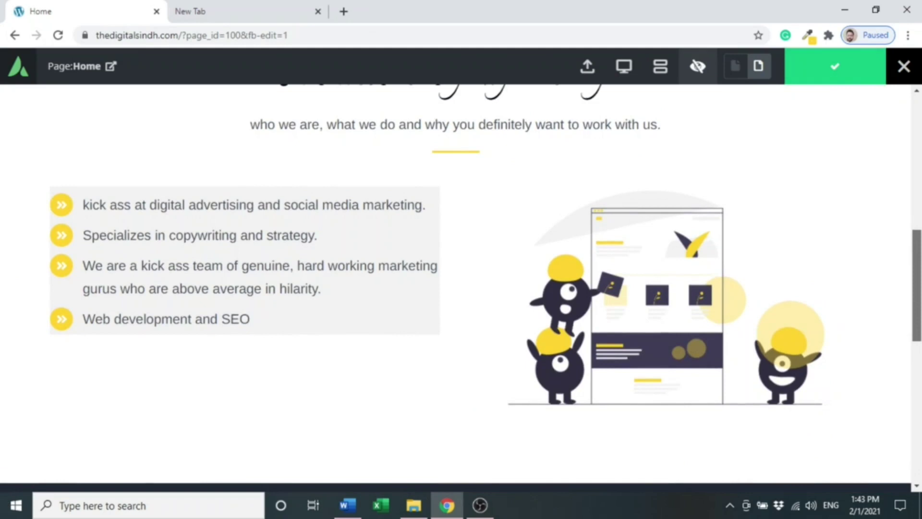
{"action": "left_click", "coordinate": [695, 68]}
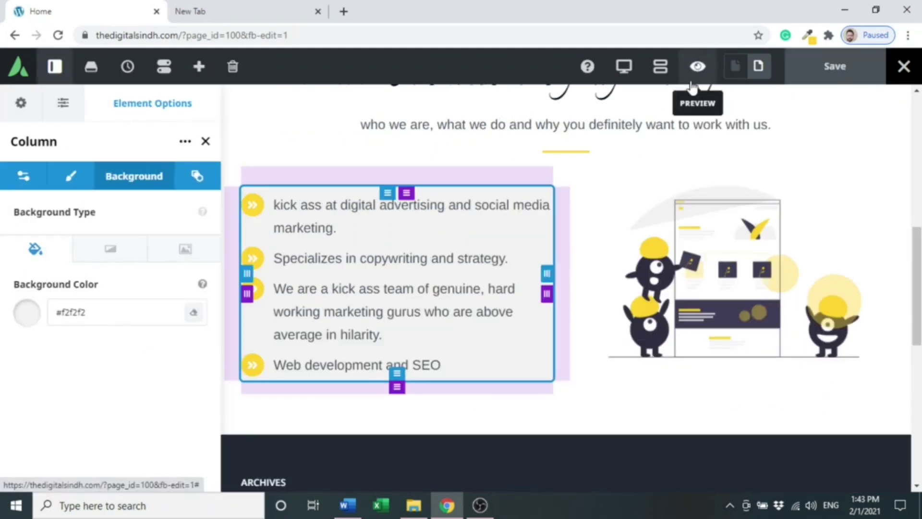
- Set the checklist column's top margin to 60
{"action": "mouse_move", "coordinate": [280, 202]}
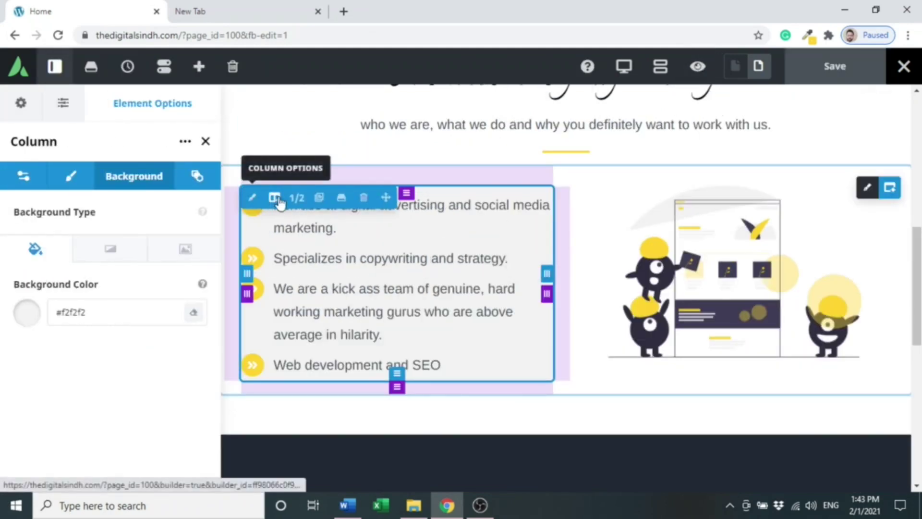
{"action": "left_click", "coordinate": [80, 188]}
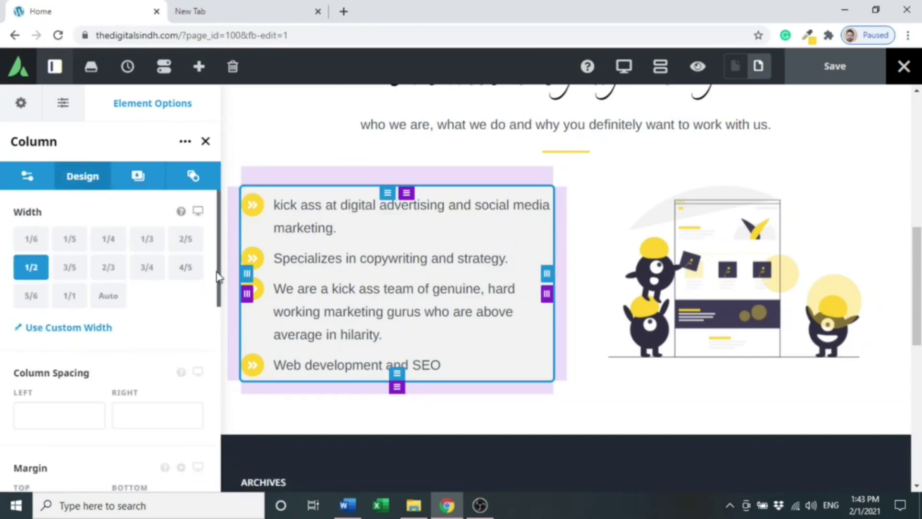
{"action": "scroll", "coordinate": [217, 272], "scroll_direction": "down", "scroll_amount": 3}
{"action": "left_click", "coordinate": [72, 404]}
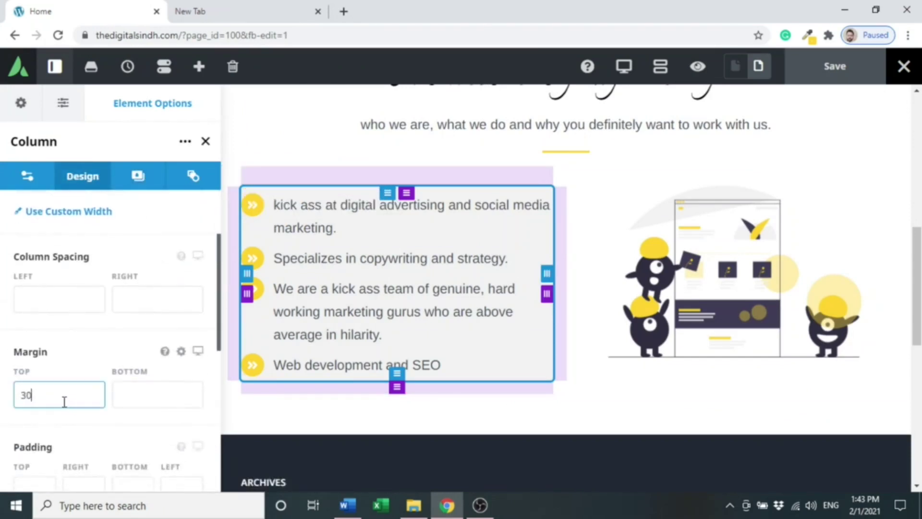
{"action": "type", "text": "60"}
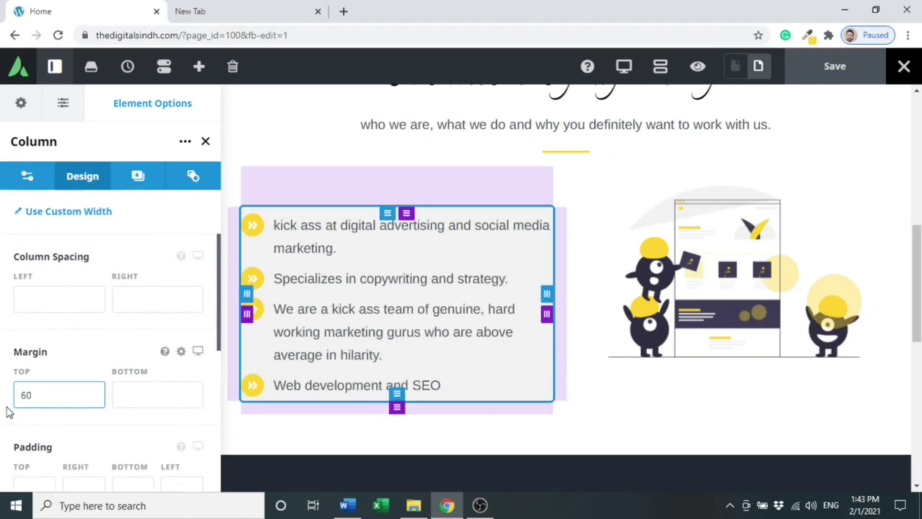
- Preview the checklist column's new spacing and save the page
{"action": "left_click", "coordinate": [697, 67]}
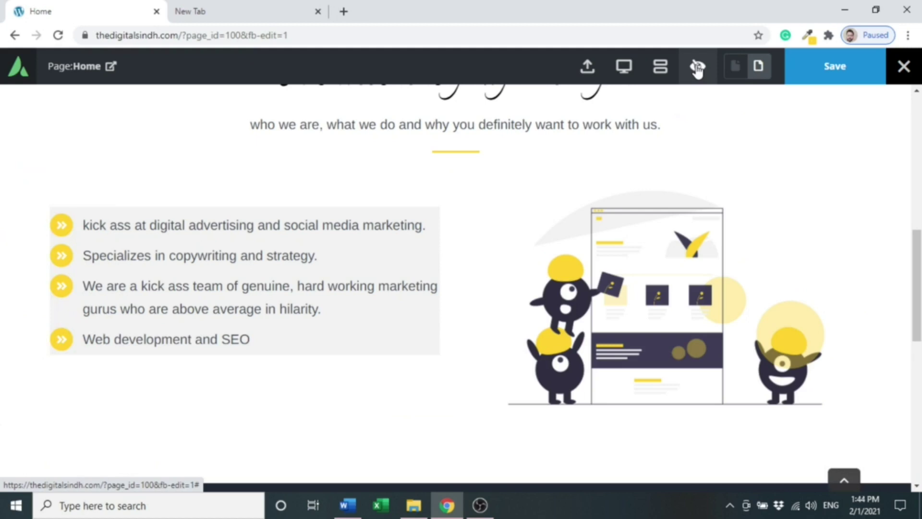
{"action": "left_click", "coordinate": [697, 67]}
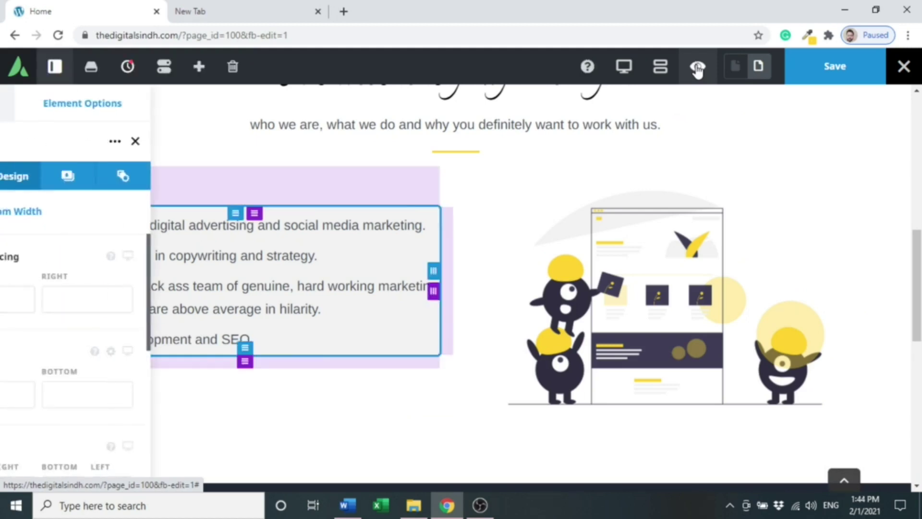
{"action": "left_click", "coordinate": [813, 82]}
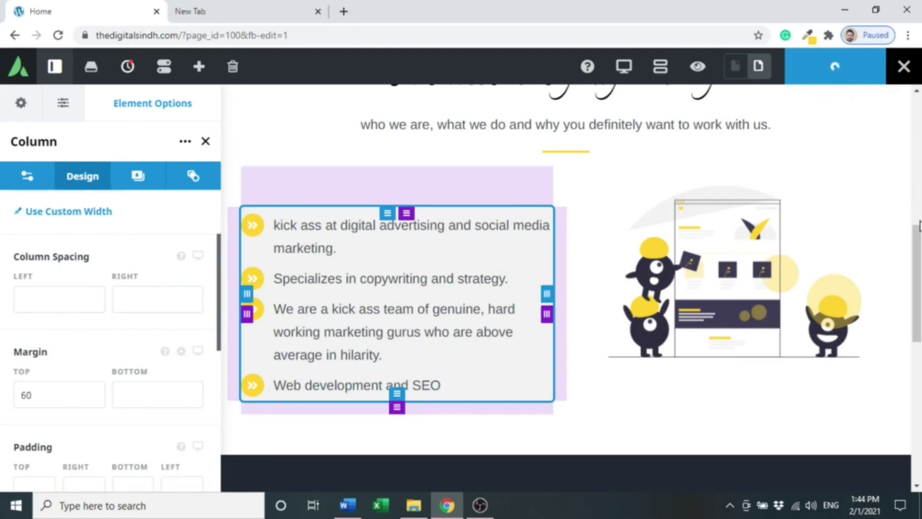
{"action": "scroll", "coordinate": [566, 279], "scroll_direction": "up", "scroll_amount": 2}
{"action": "scroll", "coordinate": [920, 286], "scroll_direction": "down", "scroll_amount": 1}
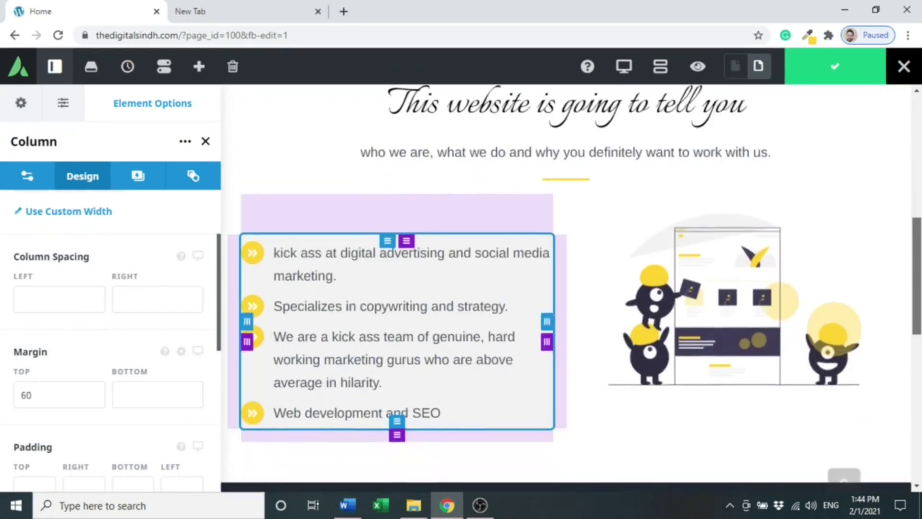
{"action": "scroll", "coordinate": [920, 286], "scroll_direction": "up", "scroll_amount": 5}
{"action": "scroll", "coordinate": [920, 286], "scroll_direction": "down", "scroll_amount": 5}
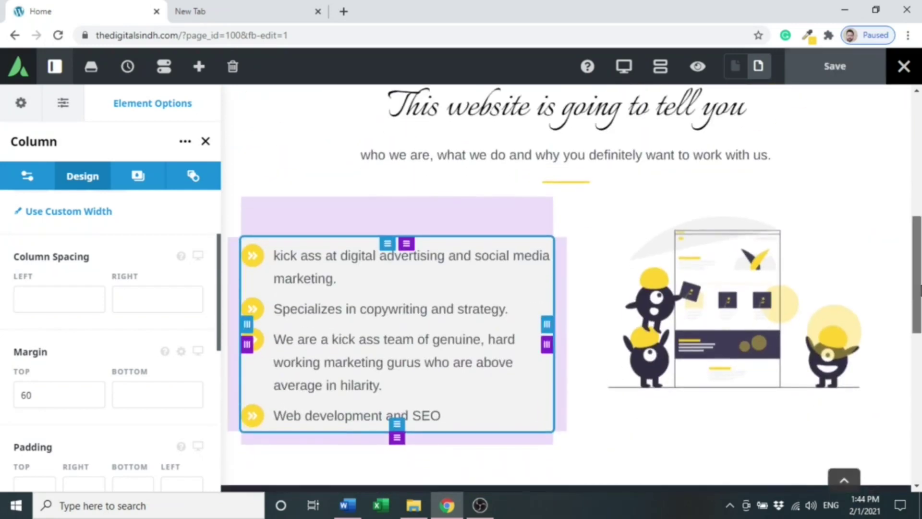
{"action": "scroll", "coordinate": [921, 286], "scroll_direction": "down", "scroll_amount": 1}
{"action": "scroll", "coordinate": [920, 293], "scroll_direction": "up", "scroll_amount": 4}
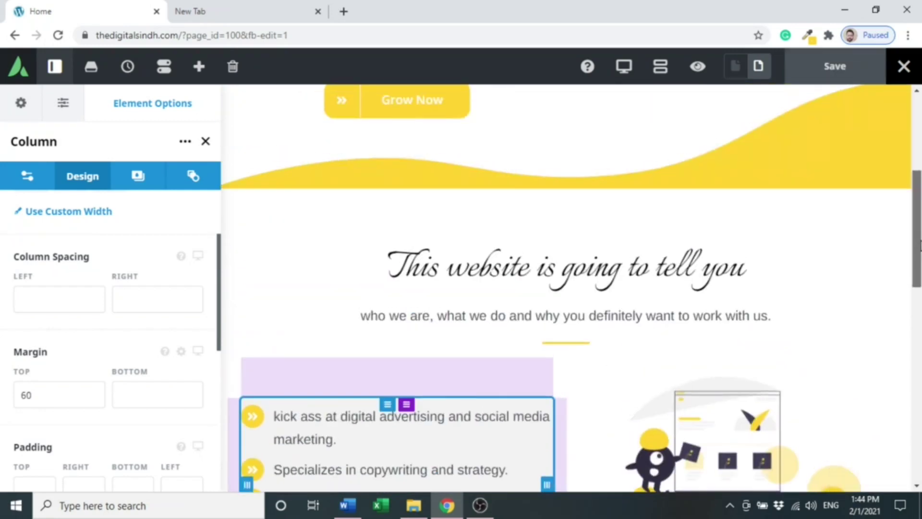
{"action": "scroll", "coordinate": [919, 294], "scroll_direction": "down", "scroll_amount": 1}
{"action": "scroll", "coordinate": [920, 294], "scroll_direction": "up", "scroll_amount": 2}
{"action": "scroll", "coordinate": [920, 294], "scroll_direction": "up", "scroll_amount": 1}
{"action": "scroll", "coordinate": [919, 294], "scroll_direction": "down", "scroll_amount": 1}
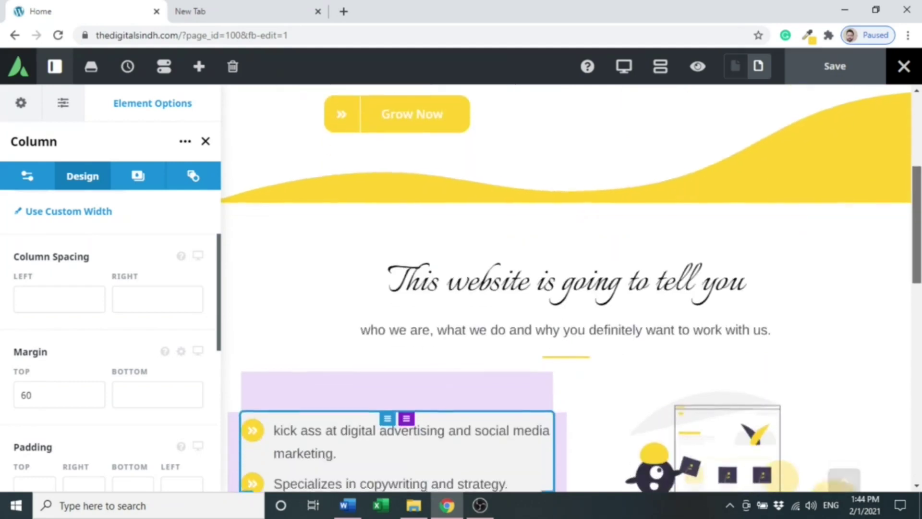
{"action": "scroll", "coordinate": [920, 294], "scroll_direction": "down", "scroll_amount": 2}
{"action": "scroll", "coordinate": [920, 294], "scroll_direction": "down", "scroll_amount": 2}
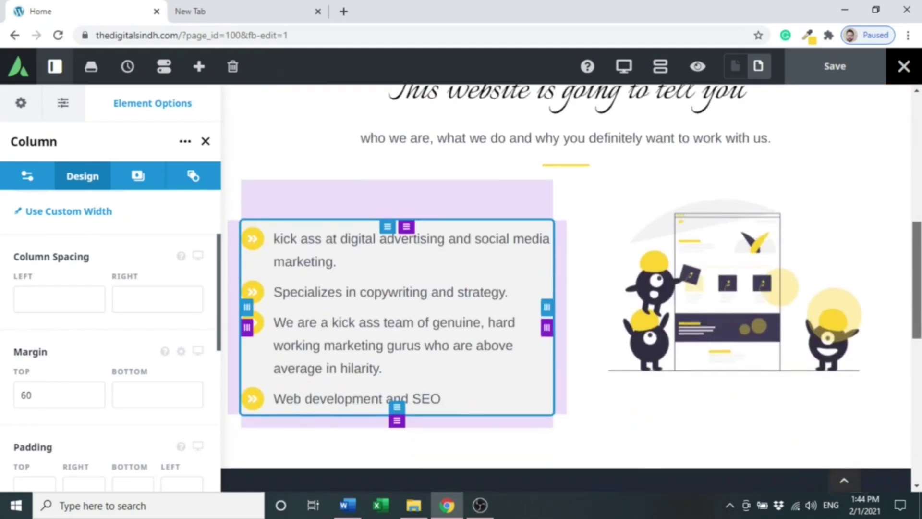
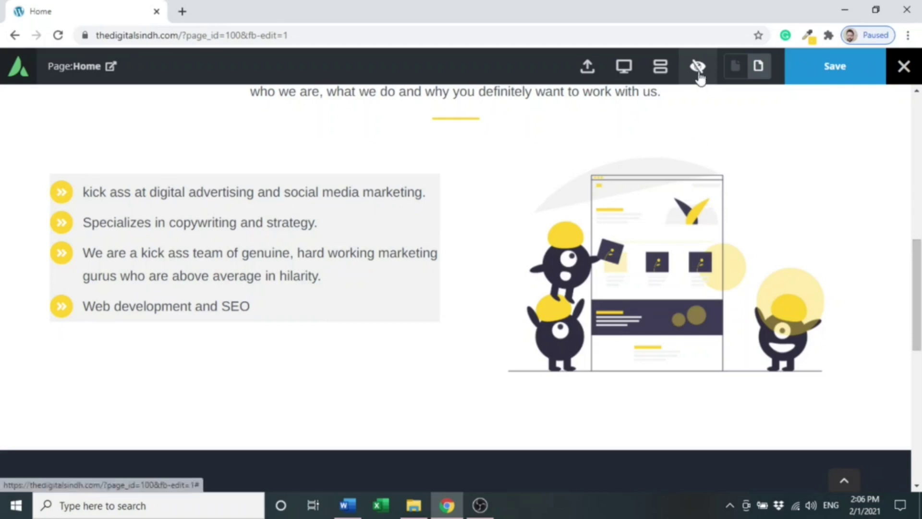
- Return to editing and set the checklist column's top, right, bottom and left padding to 15 each
{"action": "left_click", "coordinate": [698, 69]}
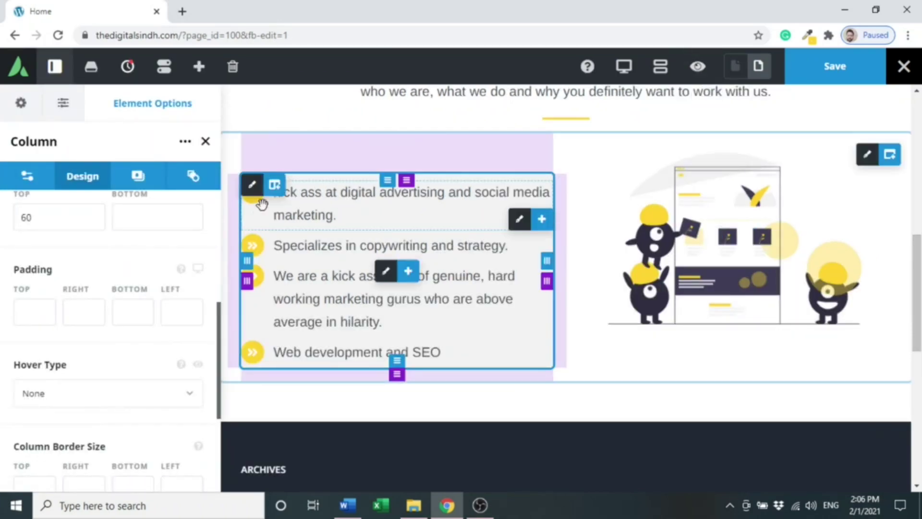
{"action": "mouse_move", "coordinate": [258, 192]}
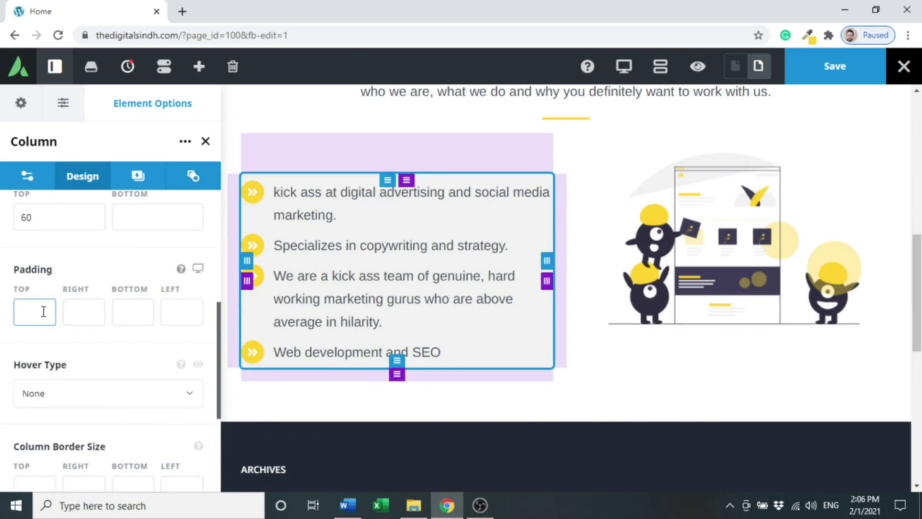
{"action": "type", "text": "15"}
{"action": "key", "text": "Tab"}
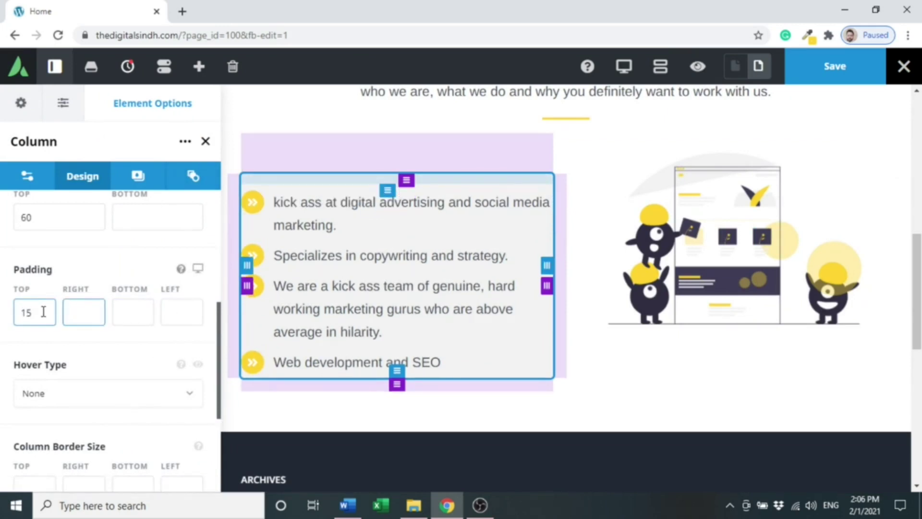
{"action": "type", "text": "15"}
{"action": "key", "text": "Tab"}
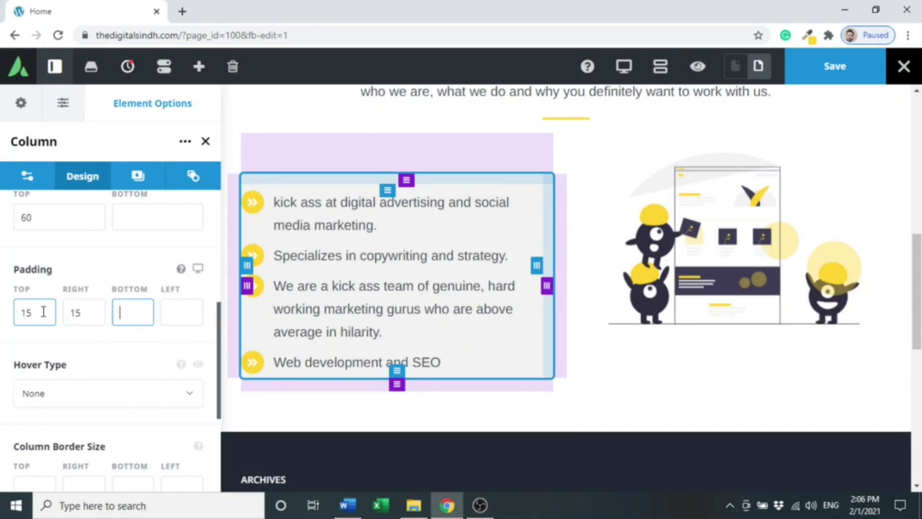
{"action": "type", "text": "15"}
{"action": "key", "text": "Tab"}
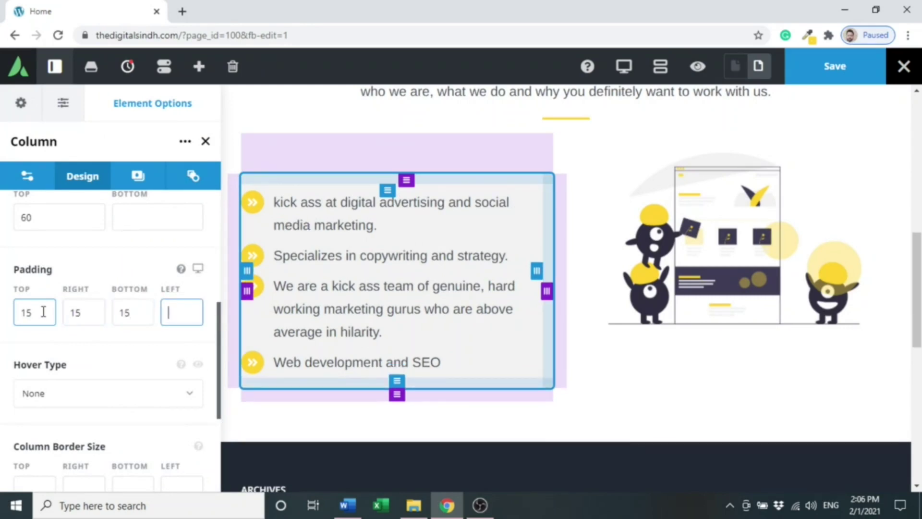
{"action": "type", "text": "15"}
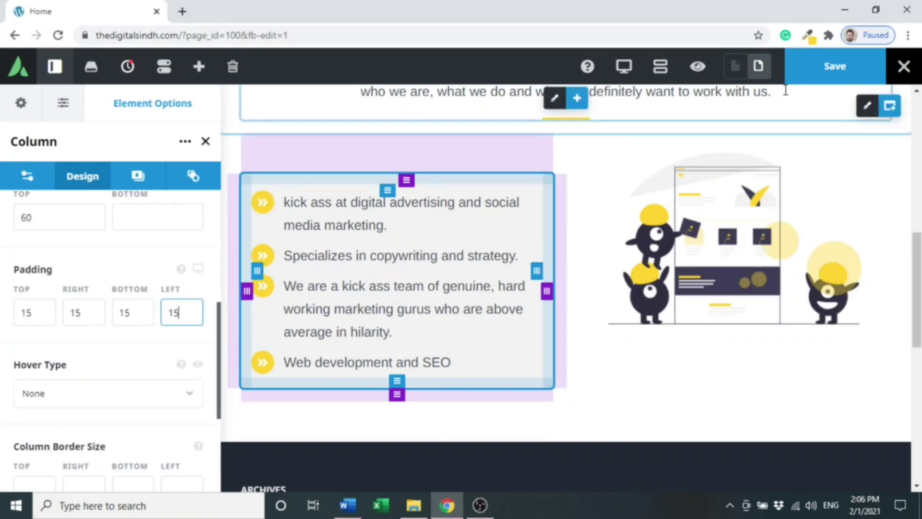
- Preview the checklist column's new padding beside the illustration, and return to editing
{"action": "left_click", "coordinate": [697, 67]}
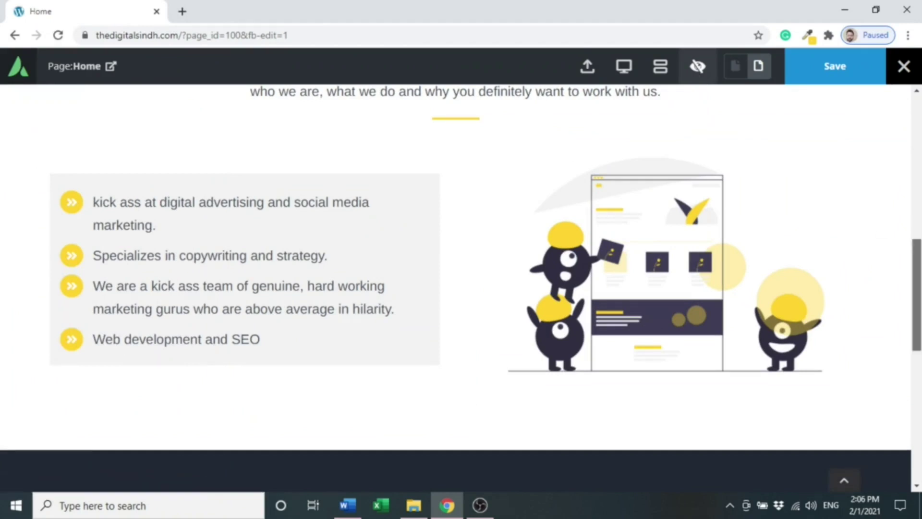
{"action": "scroll", "coordinate": [461, 278], "scroll_direction": "down", "scroll_amount": 1}
{"action": "scroll", "coordinate": [461, 288], "scroll_direction": "up", "scroll_amount": 1}
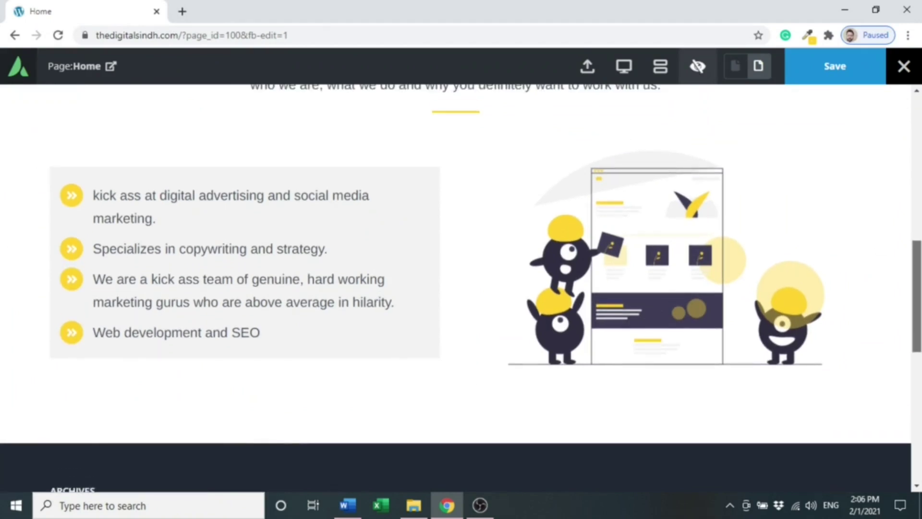
{"action": "mouse_move", "coordinate": [917, 267]}
{"action": "left_mouse_down"}
{"action": "mouse_move", "coordinate": [917, 159]}
{"action": "mouse_move", "coordinate": [917, 279]}
{"action": "mouse_move", "coordinate": [918, 271]}
{"action": "left_mouse_up"}
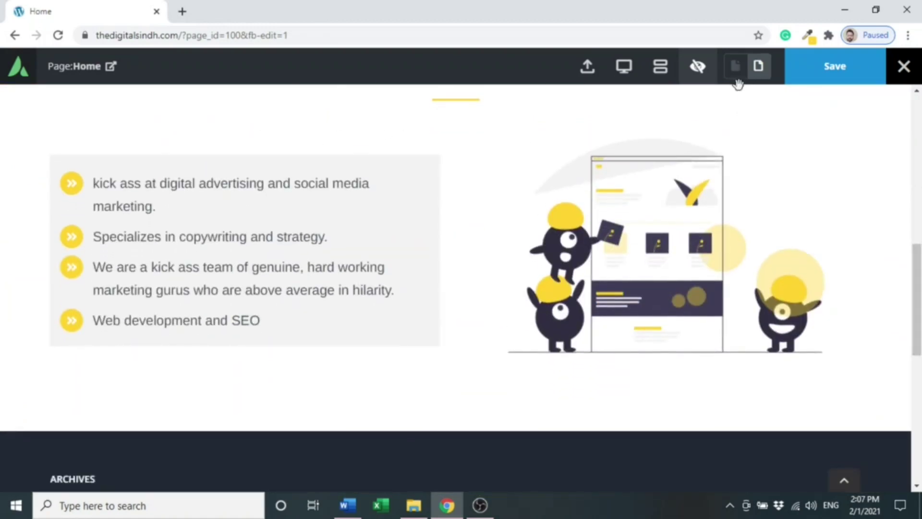
{"action": "left_click", "coordinate": [695, 83]}
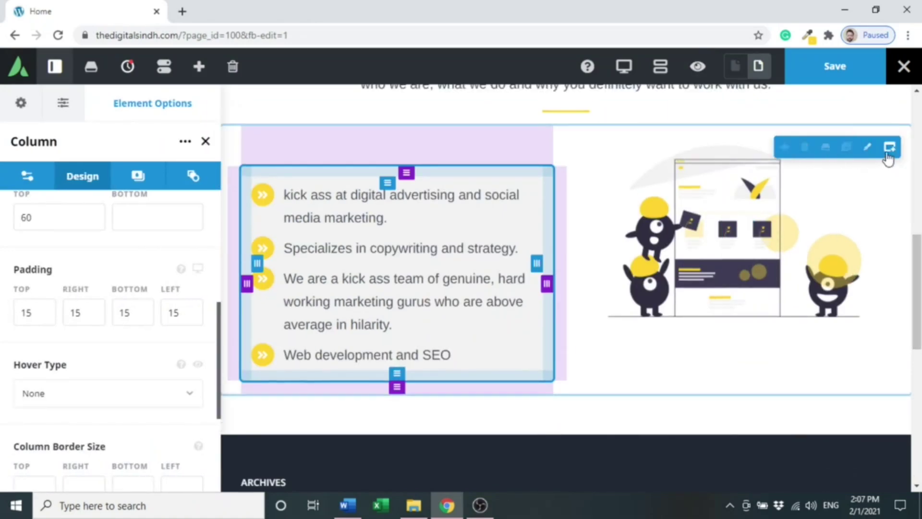
- Add a new container with a 2/3 - 1/3 column layout below the checklist section
{"action": "left_click", "coordinate": [889, 148]}
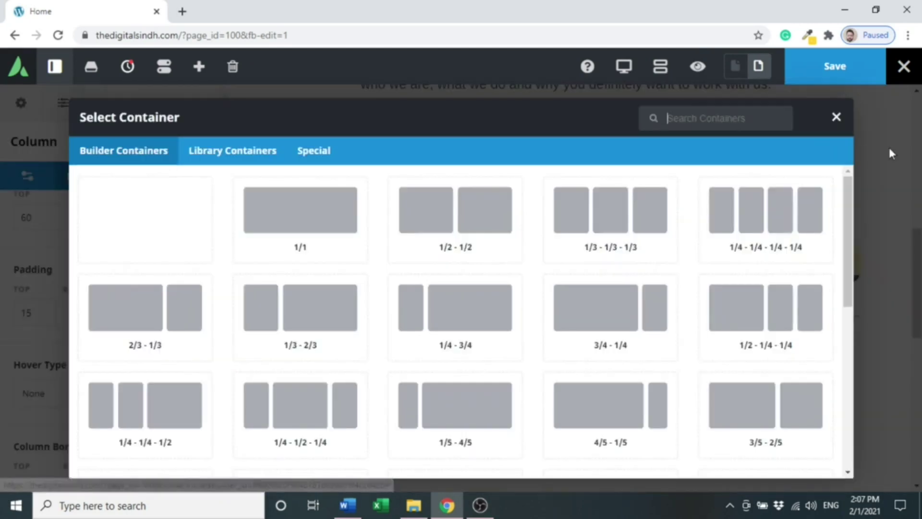
{"action": "left_click_drag", "start_coordinate": [849, 226], "coordinate": [850, 226]}
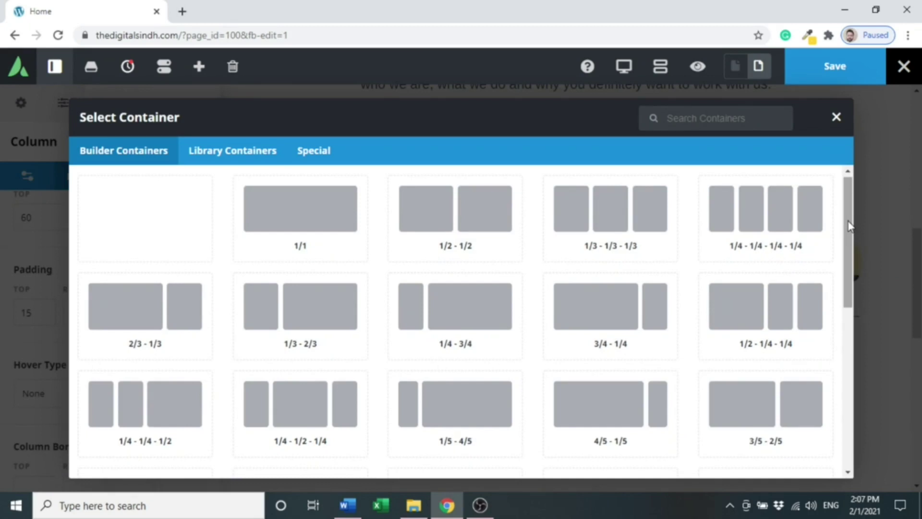
{"action": "left_click", "coordinate": [150, 321]}
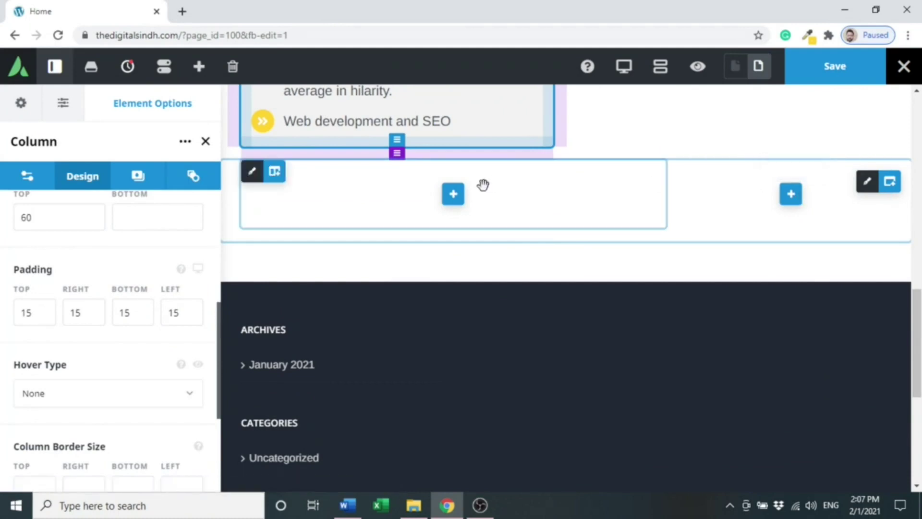
- Insert a Title element into the new container's 2/3 column
{"action": "left_click", "coordinate": [453, 195]}
{"action": "left_click", "coordinate": [714, 118]}
{"action": "type", "text": "tit"}
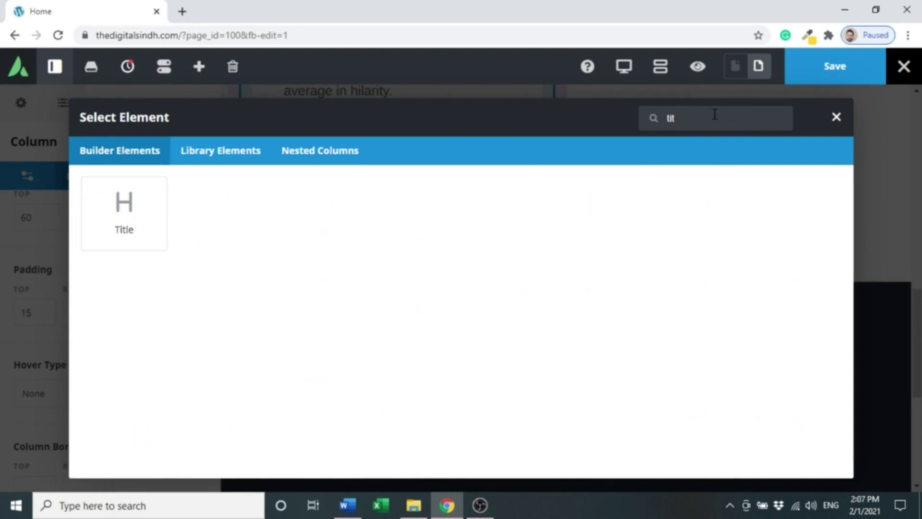
{"action": "left_click", "coordinate": [124, 214]}
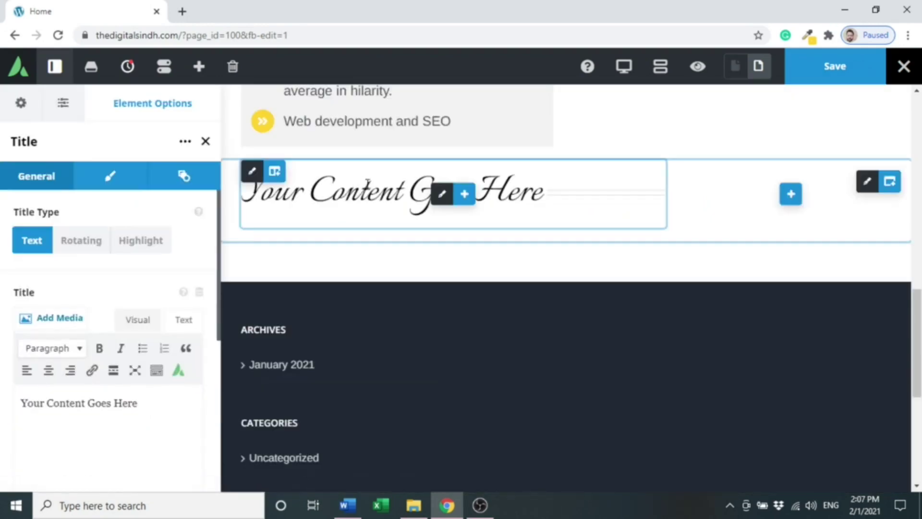
- Center the title element's alignment and set its separator to None
{"action": "left_click", "coordinate": [92, 184]}
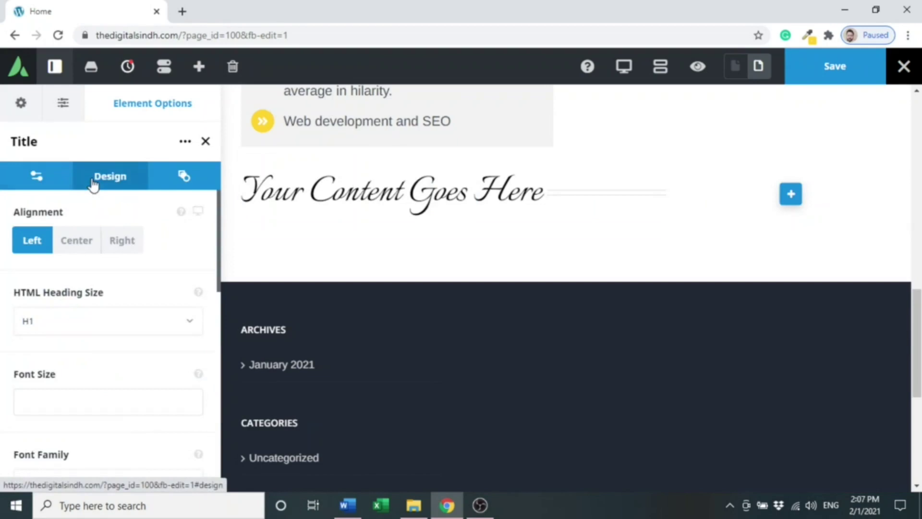
{"action": "left_click", "coordinate": [76, 239]}
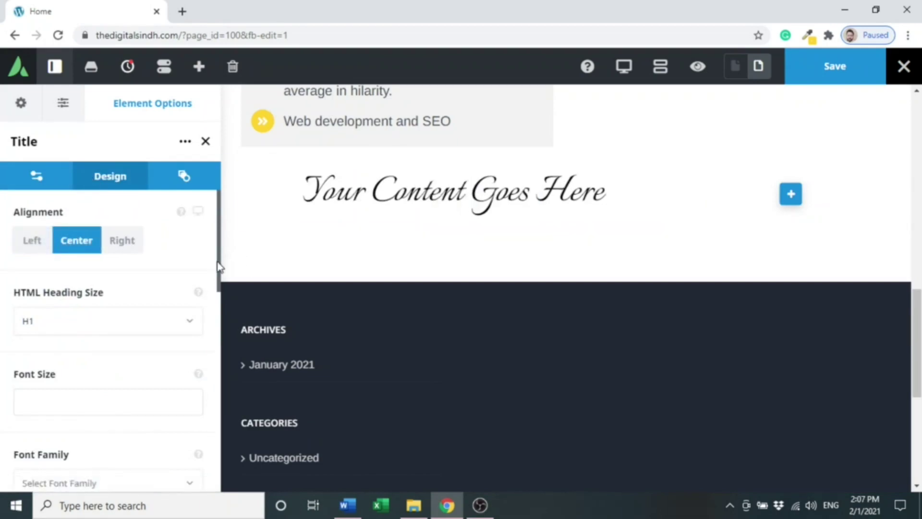
{"action": "left_click_drag", "start_coordinate": [219, 267], "coordinate": [218, 299]}
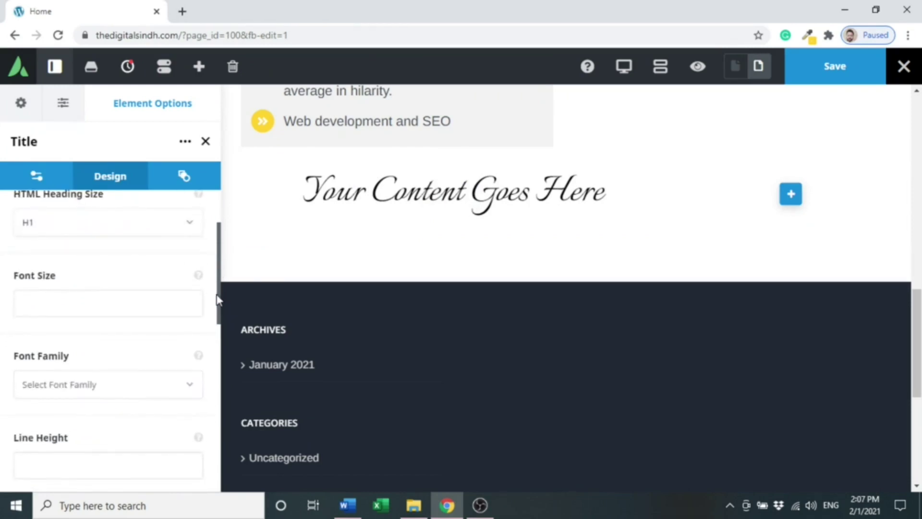
{"action": "left_click_drag", "start_coordinate": [217, 299], "coordinate": [207, 500]}
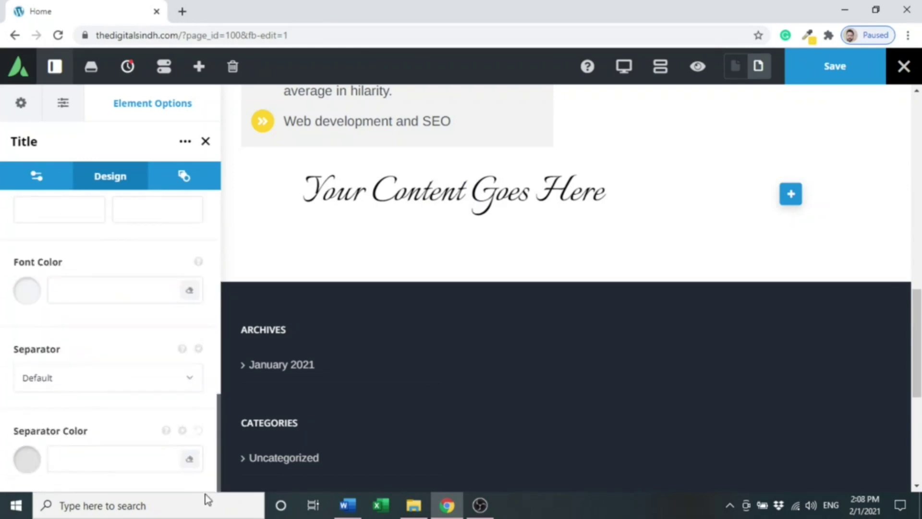
{"action": "left_click", "coordinate": [179, 381]}
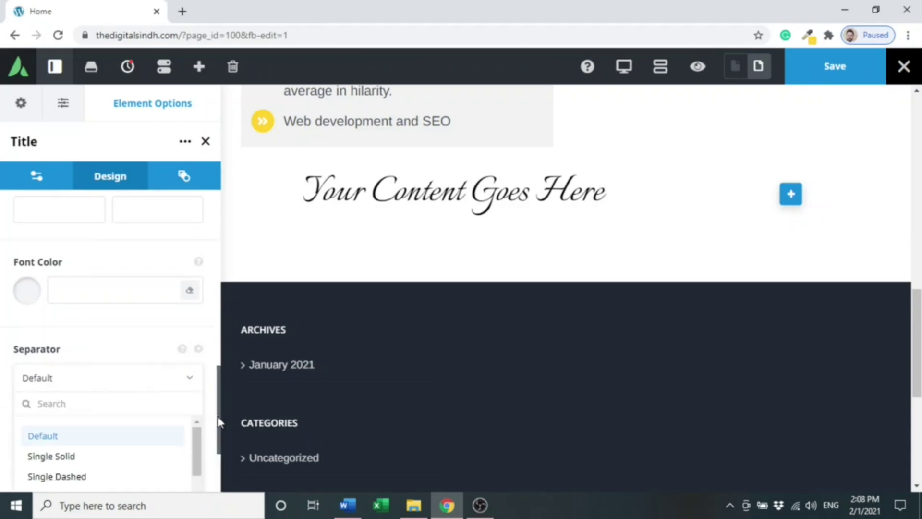
{"action": "left_click_drag", "start_coordinate": [217, 416], "coordinate": [218, 469]}
{"action": "left_click_drag", "start_coordinate": [198, 305], "coordinate": [196, 368]}
{"action": "left_click", "coordinate": [138, 372]}
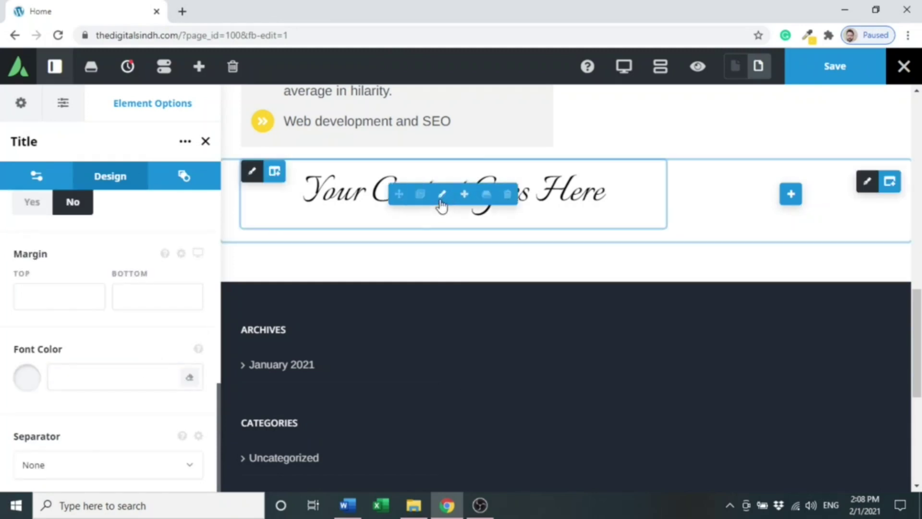
- Switch to the Content document in Word and copy the heading "So, how do you fit into this?"
{"action": "left_click", "coordinate": [370, 192]}
{"action": "double_click", "coordinate": [418, 192]}
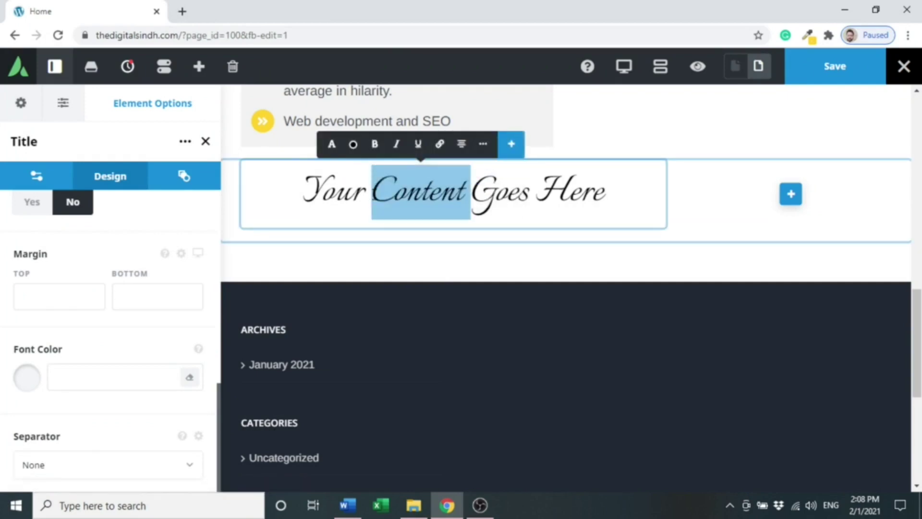
{"action": "key", "text": "ctrl+a"}
{"action": "left_click", "coordinate": [347, 505]}
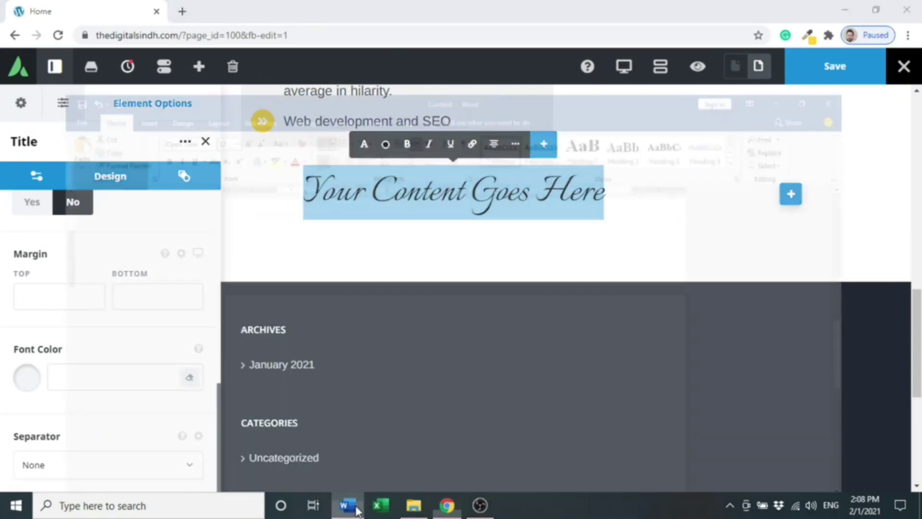
{"action": "left_click_drag", "start_coordinate": [917, 334], "coordinate": [916, 260]}
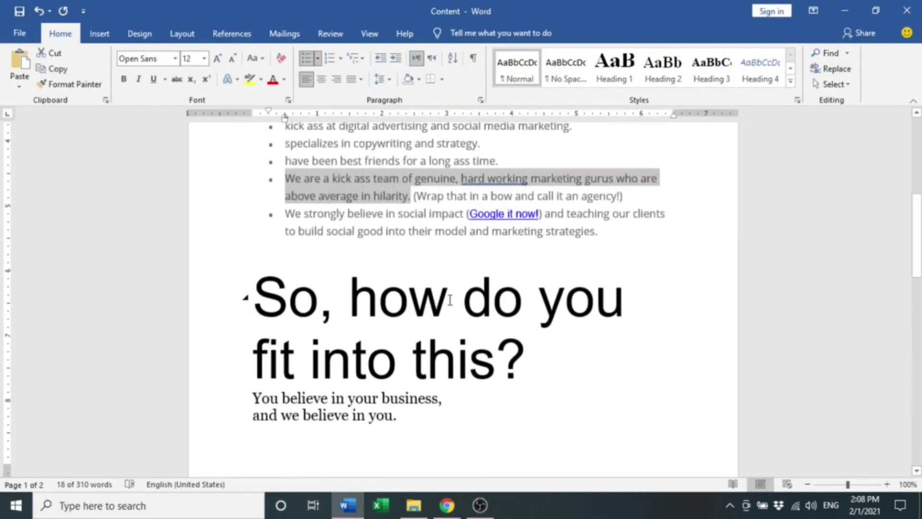
{"action": "left_click_drag", "start_coordinate": [265, 300], "coordinate": [531, 336]}
{"action": "key", "text": "ctrl+c"}
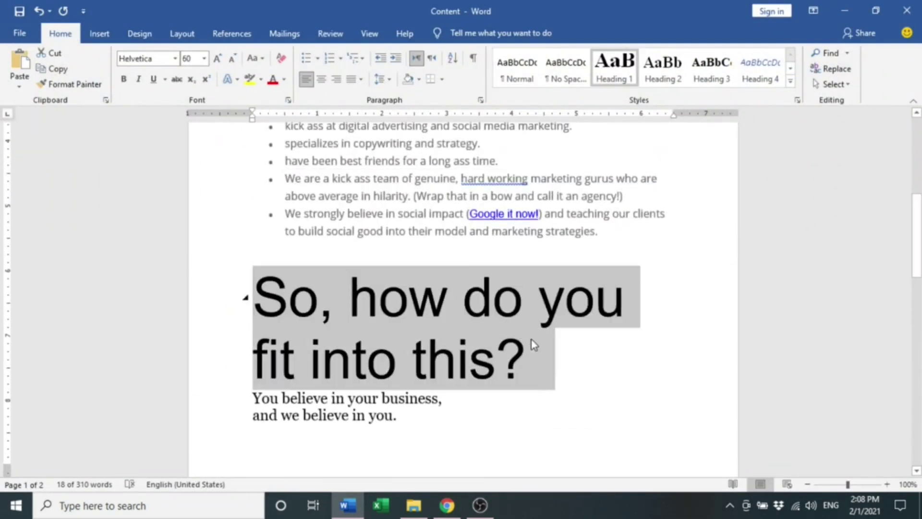
- Return to the page builder in Chrome and replace the placeholder title with the copied heading "So, how do you fit into this?"
{"action": "left_click", "coordinate": [344, 507]}
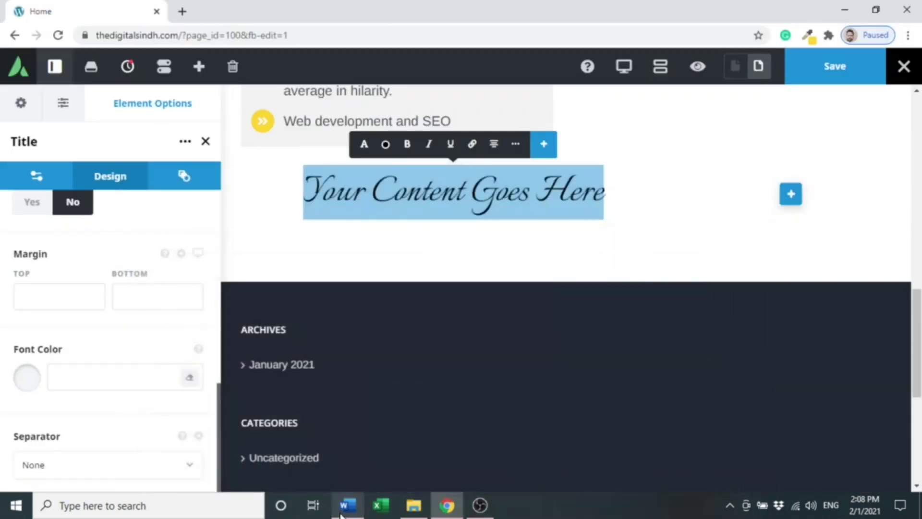
{"action": "triple_click", "coordinate": [450, 198]}
{"action": "key", "text": "ctrl+v"}
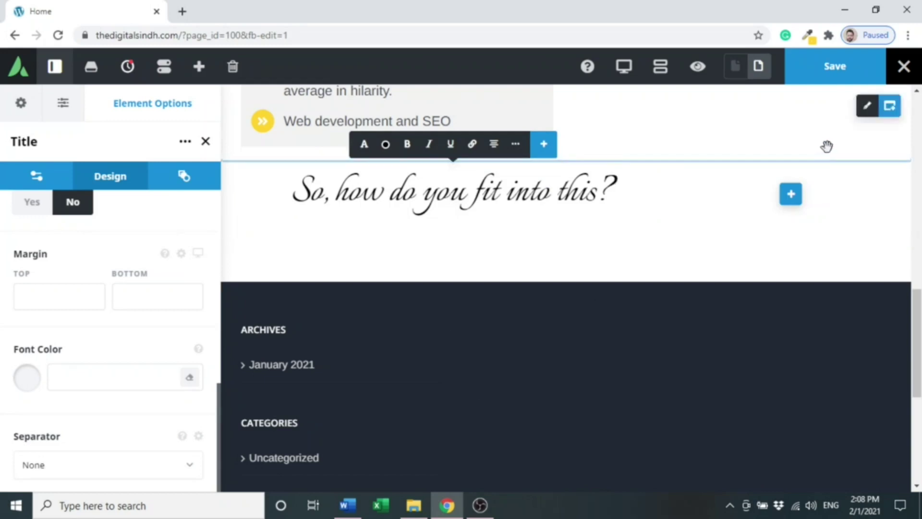
- Add an Image element to the empty column beside the title, using the yellow shape Untitled-design.png from the media library
{"action": "left_click", "coordinate": [791, 194]}
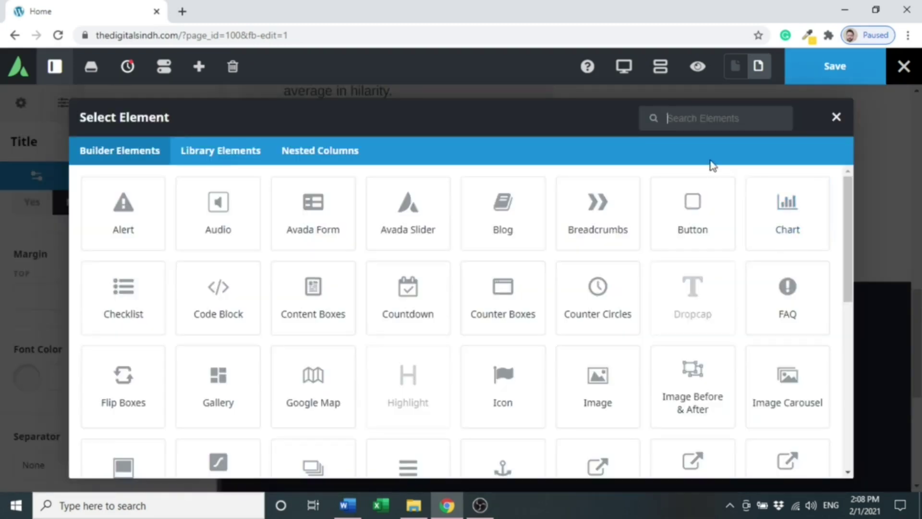
{"action": "left_click", "coordinate": [596, 391]}
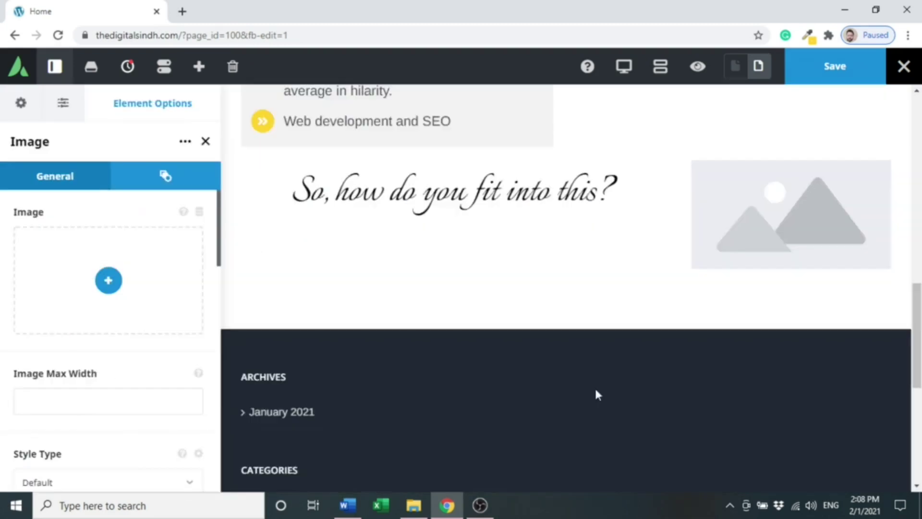
{"action": "left_click", "coordinate": [108, 280]}
{"action": "left_click_drag", "start_coordinate": [694, 229], "coordinate": [695, 308]}
{"action": "left_click", "coordinate": [190, 336]}
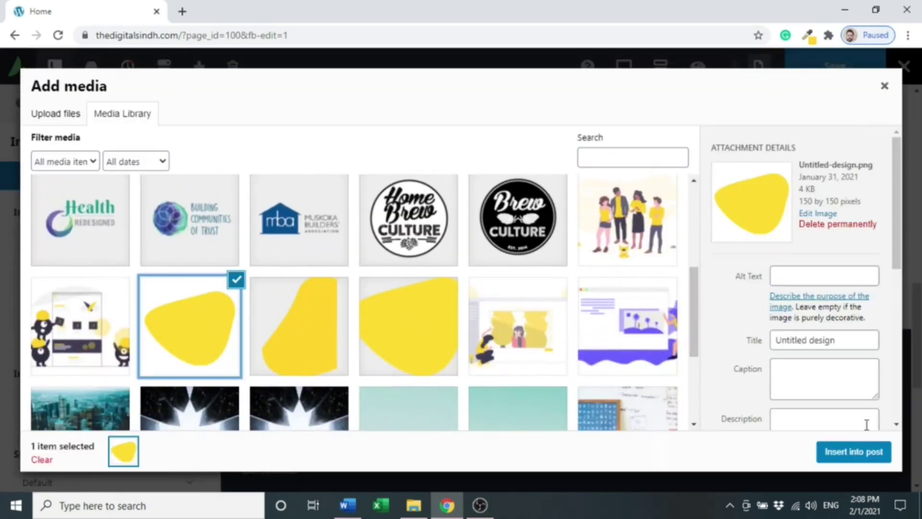
{"action": "left_click", "coordinate": [863, 451]}
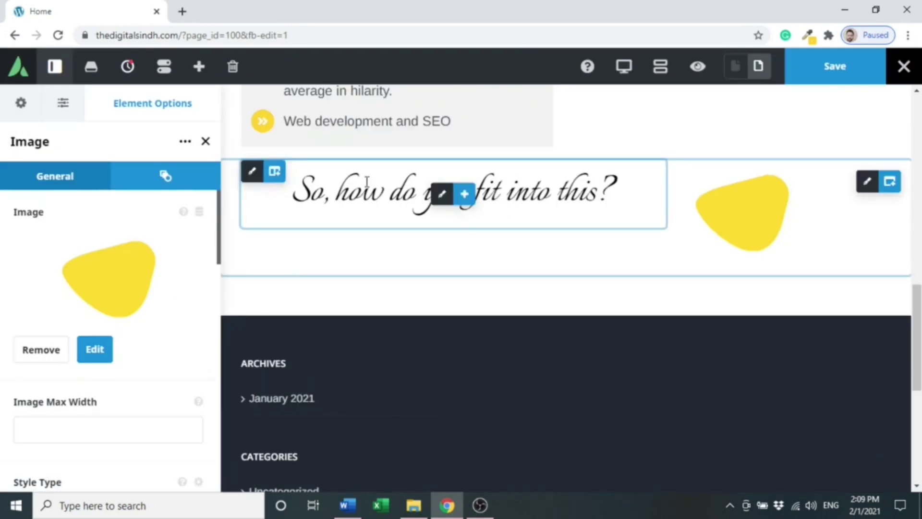
- Set the top margin of the title's column to 40
{"action": "left_click", "coordinate": [258, 176]}
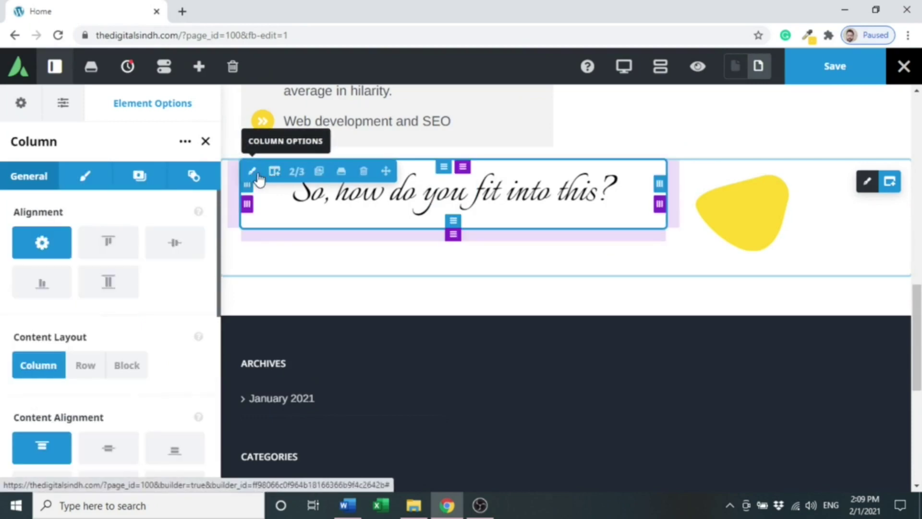
{"action": "left_click", "coordinate": [73, 185]}
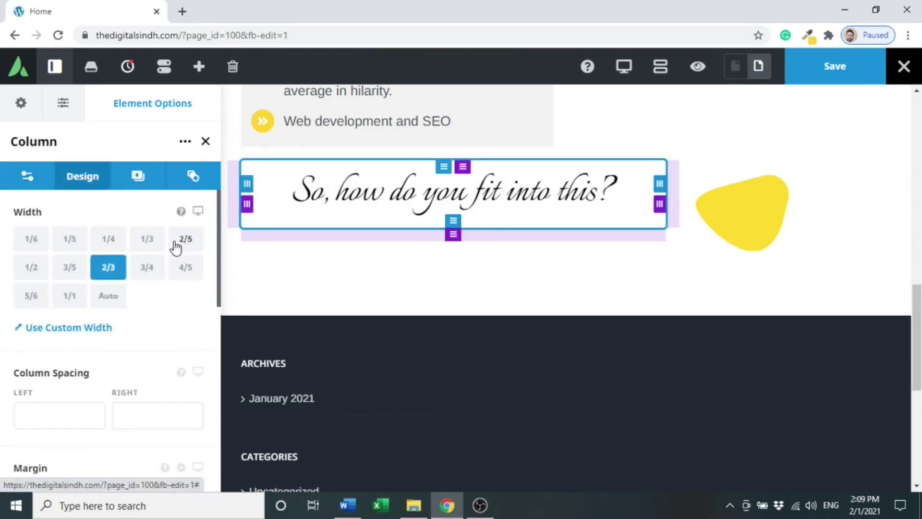
{"action": "left_click_drag", "start_coordinate": [219, 293], "coordinate": [220, 345]}
{"action": "left_click", "coordinate": [73, 355]}
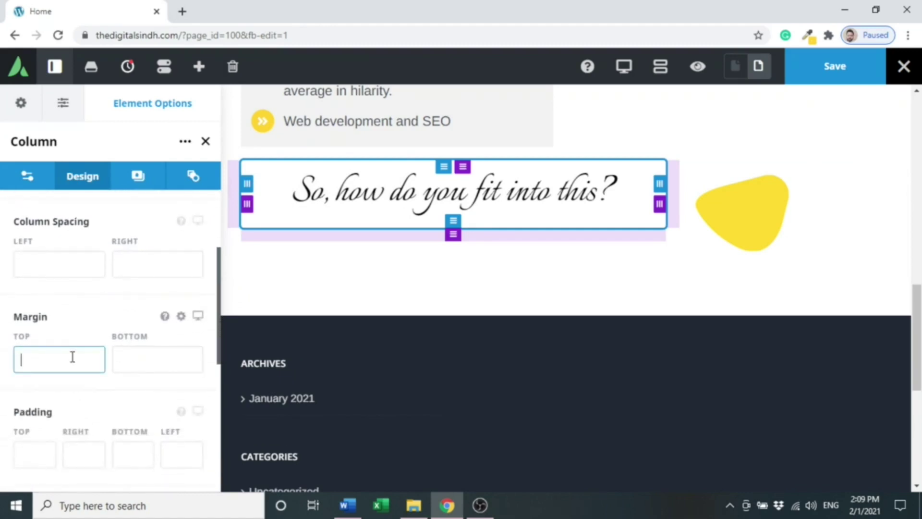
{"action": "type", "text": "20"}
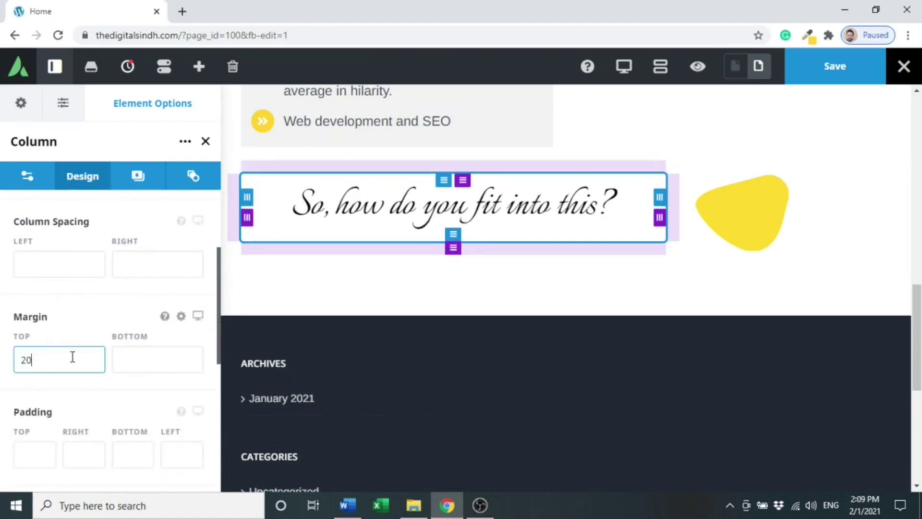
{"action": "key", "text": "BackSpace"}
{"action": "key", "text": "BackSpace"}
{"action": "type", "text": "30"}
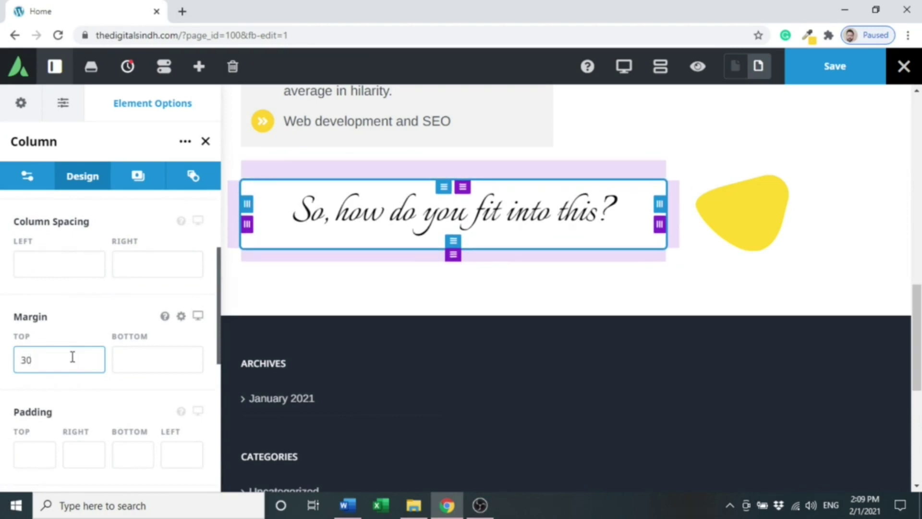
{"action": "key", "text": "BackSpace"}
{"action": "key", "text": "BackSpace"}
{"action": "type", "text": "40"}
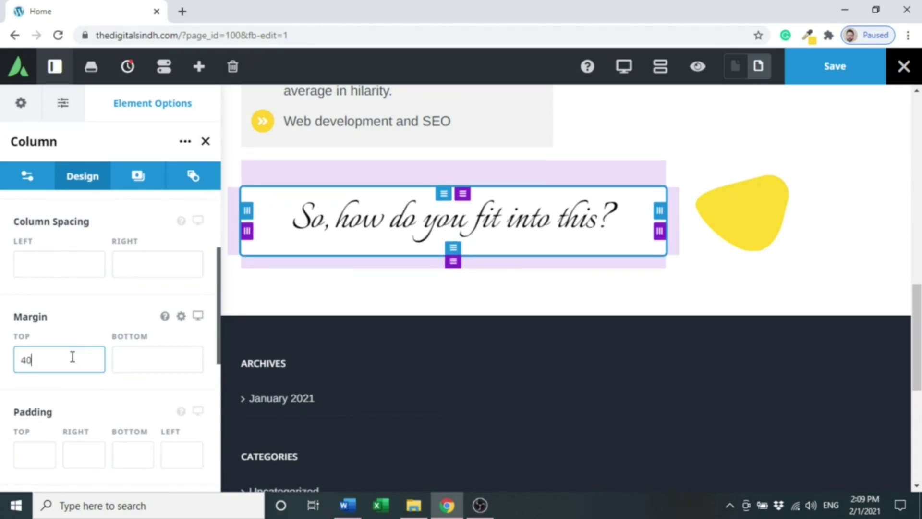
{"action": "left_click", "coordinate": [84, 326]}
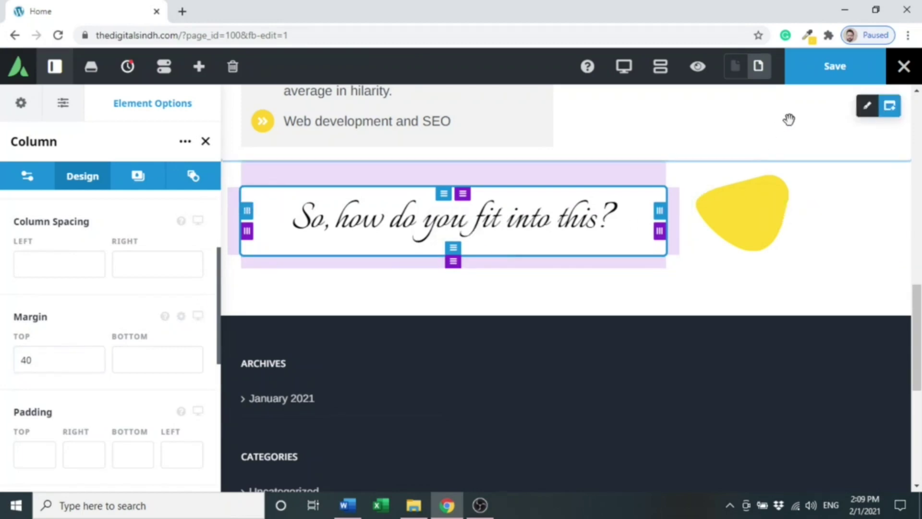
- Save the page, preview the new title and image section, and return to editing
{"action": "left_click", "coordinate": [812, 70]}
{"action": "left_click", "coordinate": [698, 72]}
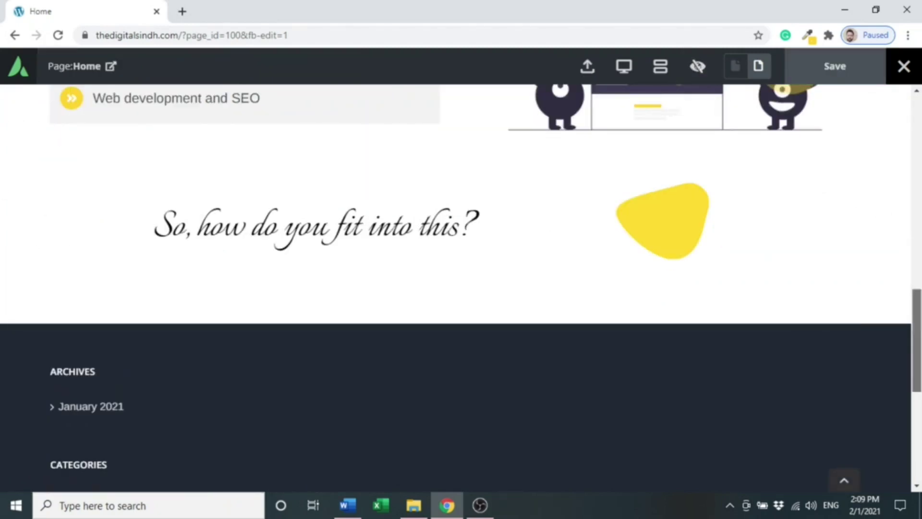
{"action": "scroll", "coordinate": [914, 256], "scroll_direction": "up", "scroll_amount": 1}
{"action": "scroll", "coordinate": [918, 318], "scroll_direction": "down", "scroll_amount": 1}
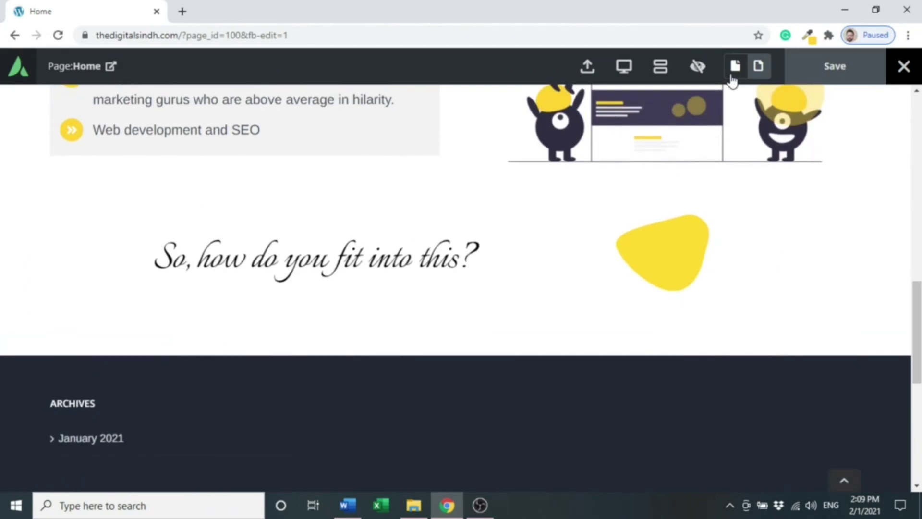
{"action": "left_click", "coordinate": [697, 67]}
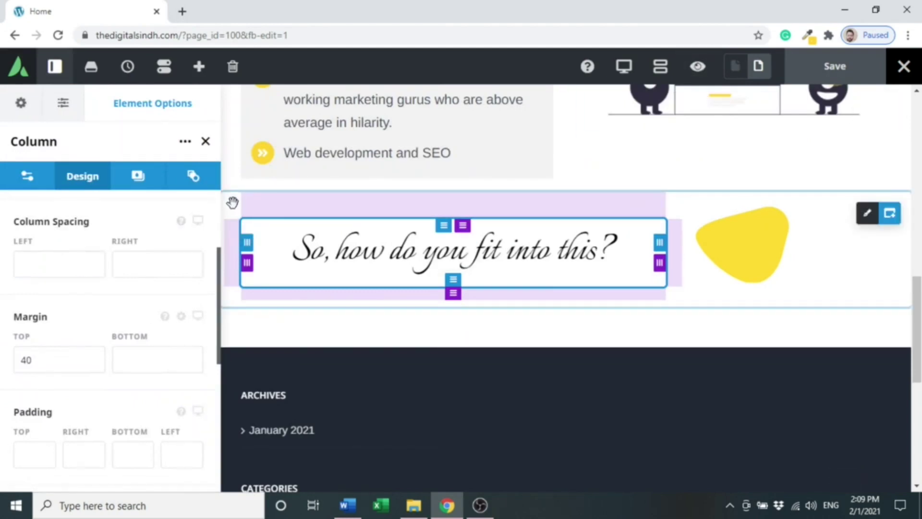
- Set the top margin of the container holding the title and yellow shape to 40
{"action": "left_click", "coordinate": [868, 214]}
{"action": "left_click", "coordinate": [85, 174]}
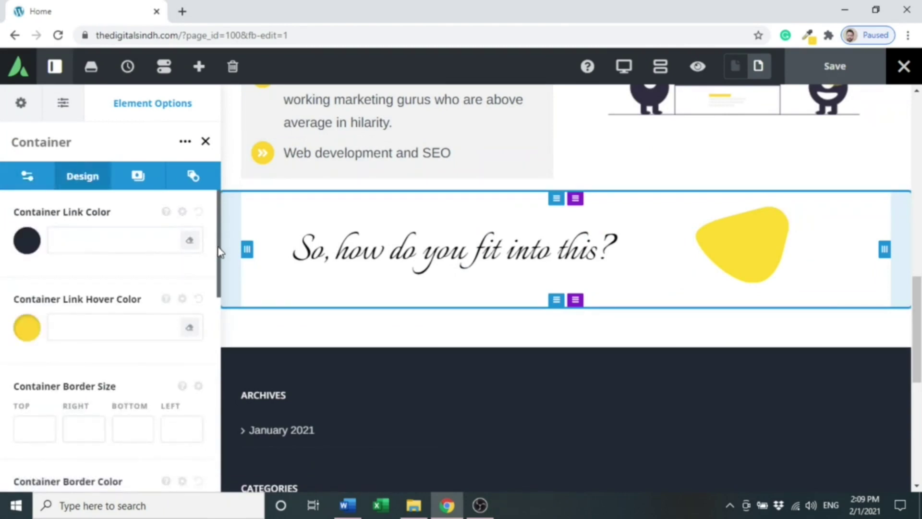
{"action": "left_click_drag", "start_coordinate": [220, 248], "coordinate": [213, 370]}
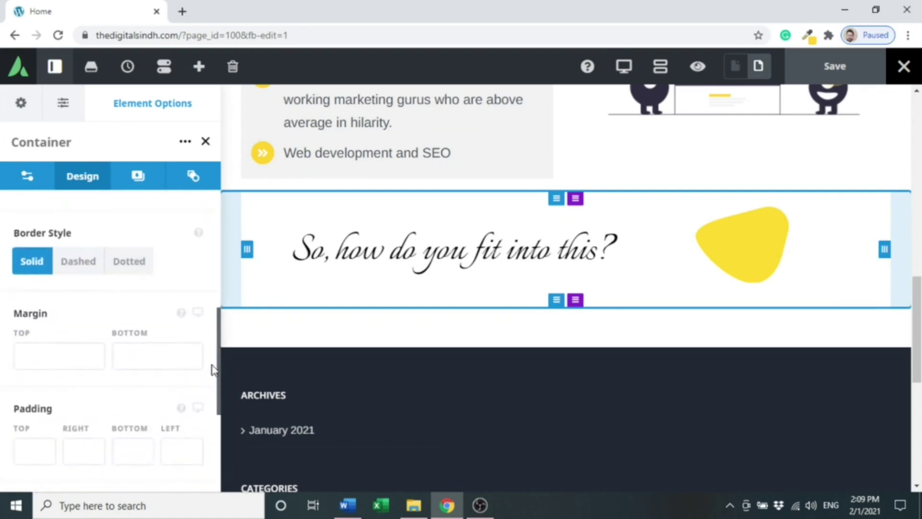
{"action": "left_click", "coordinate": [86, 358]}
{"action": "type", "text": "50"}
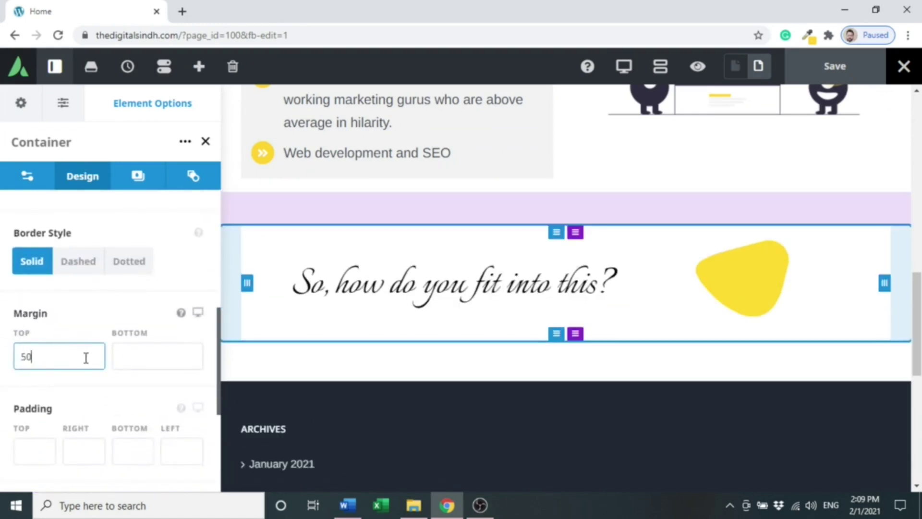
{"action": "key", "text": "BackSpace"}
{"action": "key", "text": "BackSpace"}
{"action": "type", "text": "40"}
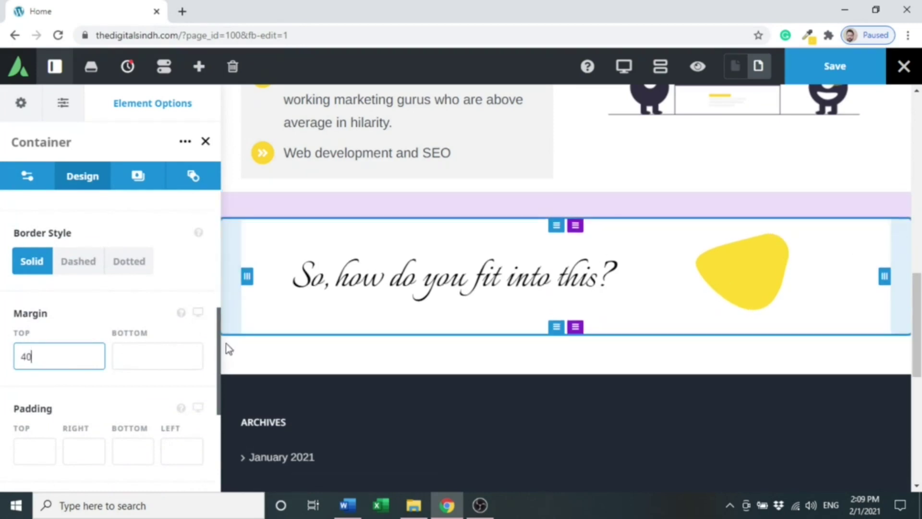
- Set the container's padding to 10 for top, right, bottom and left
{"action": "left_click", "coordinate": [31, 459]}
{"action": "type", "text": "10"}
{"action": "key", "text": "Tab"}
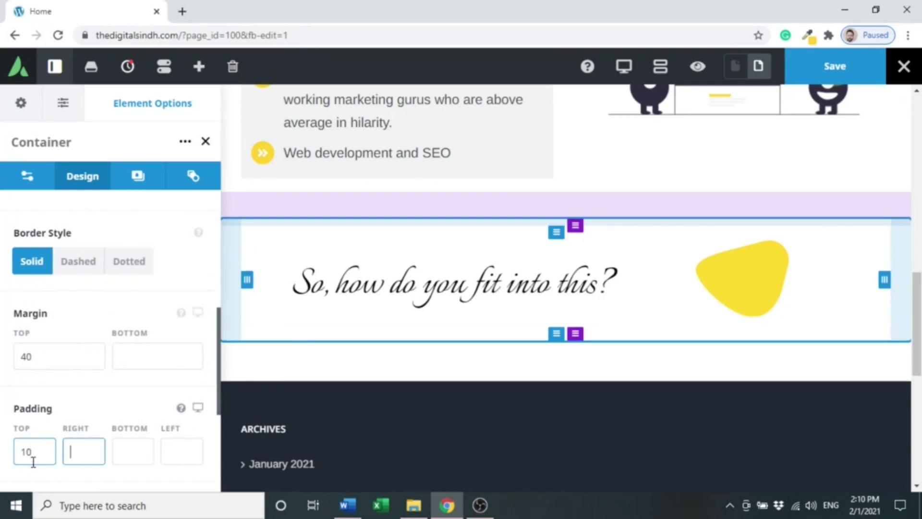
{"action": "type", "text": "10"}
{"action": "key", "text": "Tab"}
{"action": "type", "text": "0"}
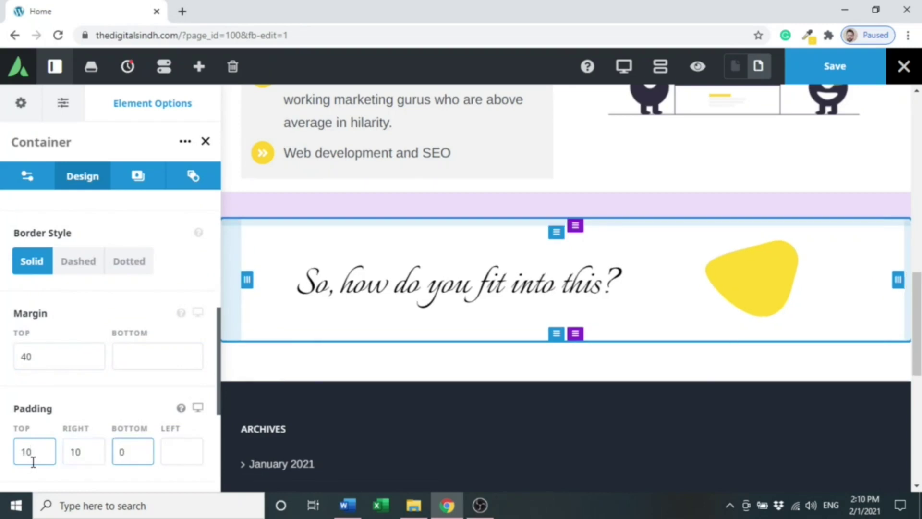
{"action": "key", "text": "BackSpace"}
{"action": "type", "text": "10"}
{"action": "key", "text": "Tab"}
{"action": "type", "text": "10"}
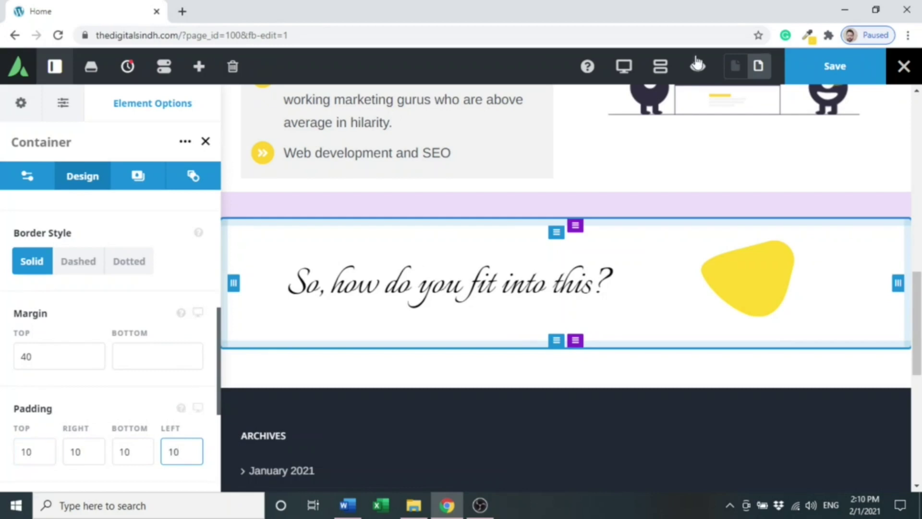
- Preview the section with its new container spacing and return to editing
{"action": "left_click", "coordinate": [700, 74]}
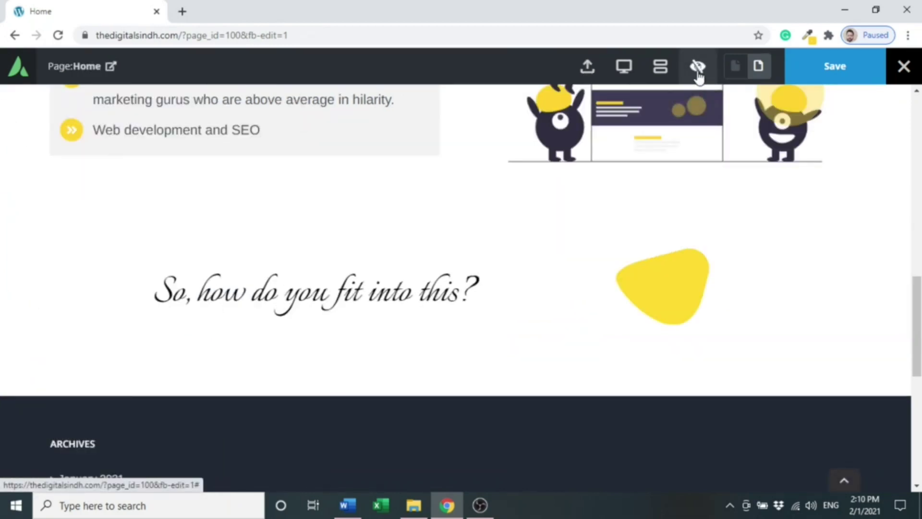
{"action": "left_click", "coordinate": [699, 75]}
{"action": "left_click", "coordinate": [201, 358]}
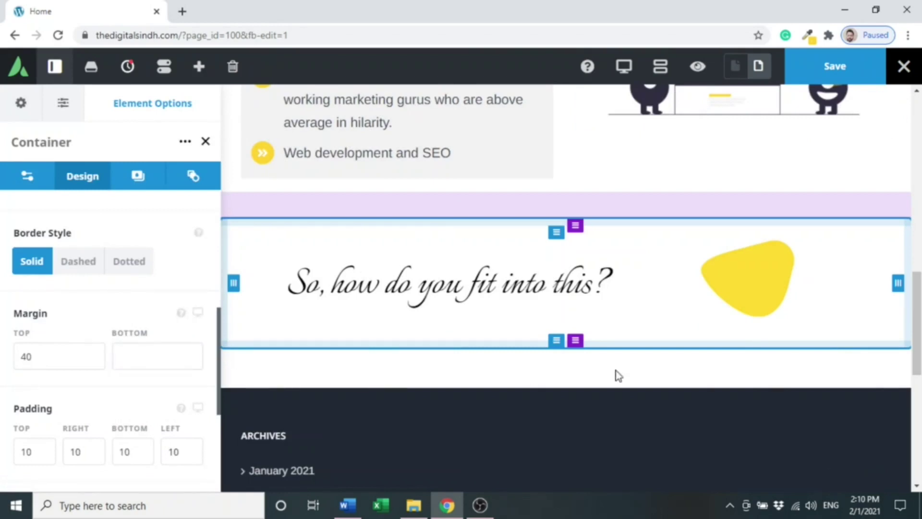
- Add a new container with a 2/3 - 1/3 column layout below the "So, how do you fit into this?" section
{"action": "scroll", "coordinate": [916, 319], "scroll_direction": "down", "scroll_amount": 1}
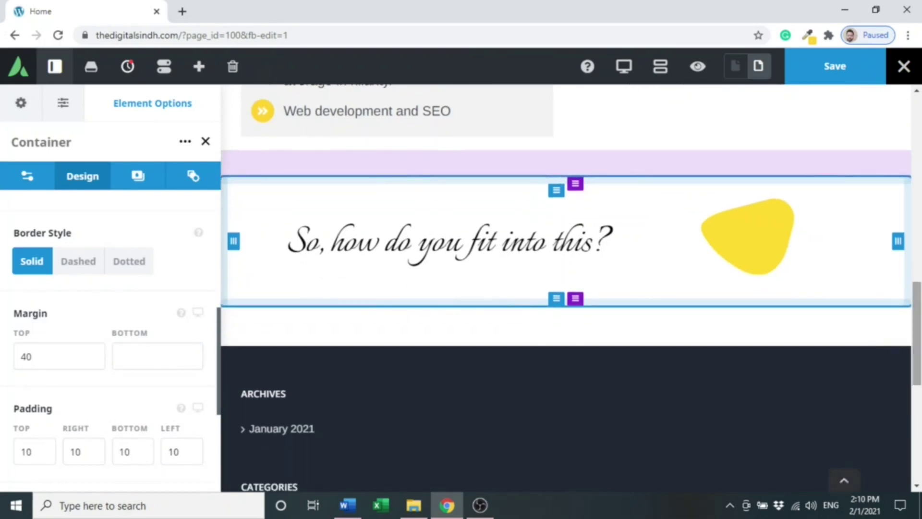
{"action": "mouse_move", "coordinate": [891, 215]}
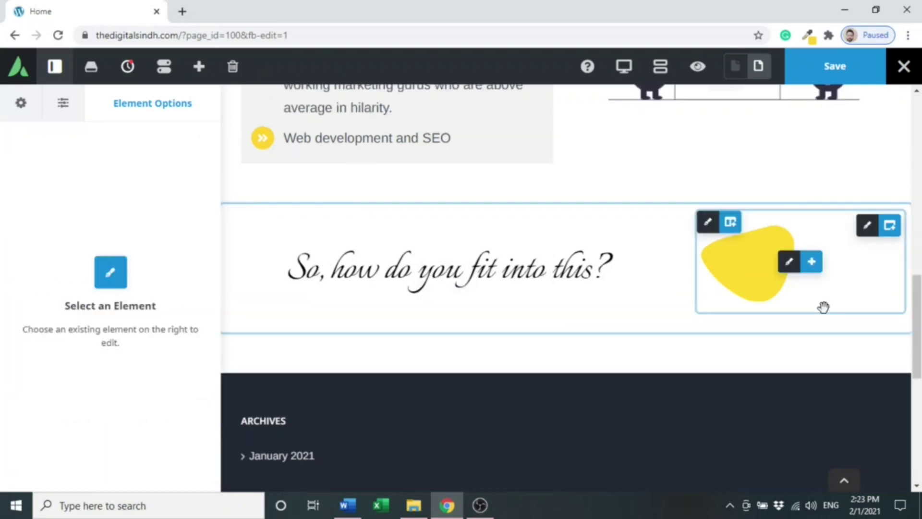
{"action": "mouse_move", "coordinate": [871, 229]}
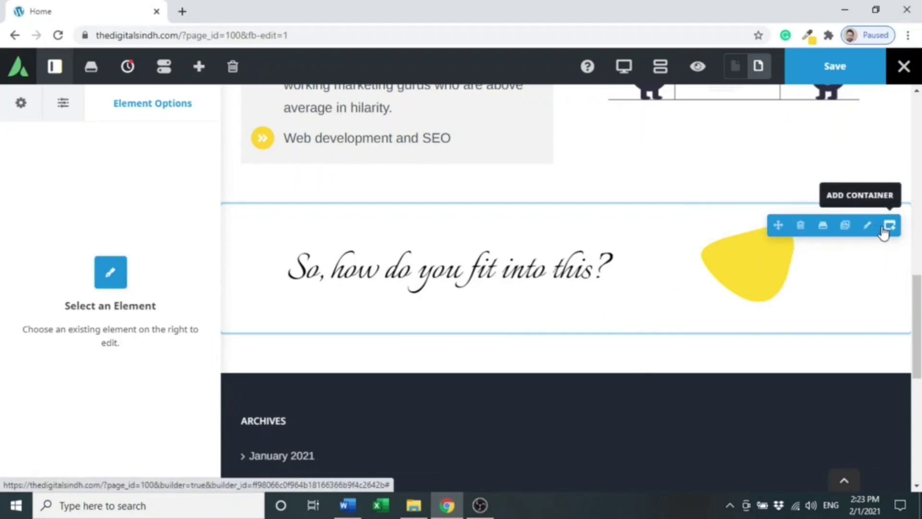
{"action": "left_click", "coordinate": [884, 228]}
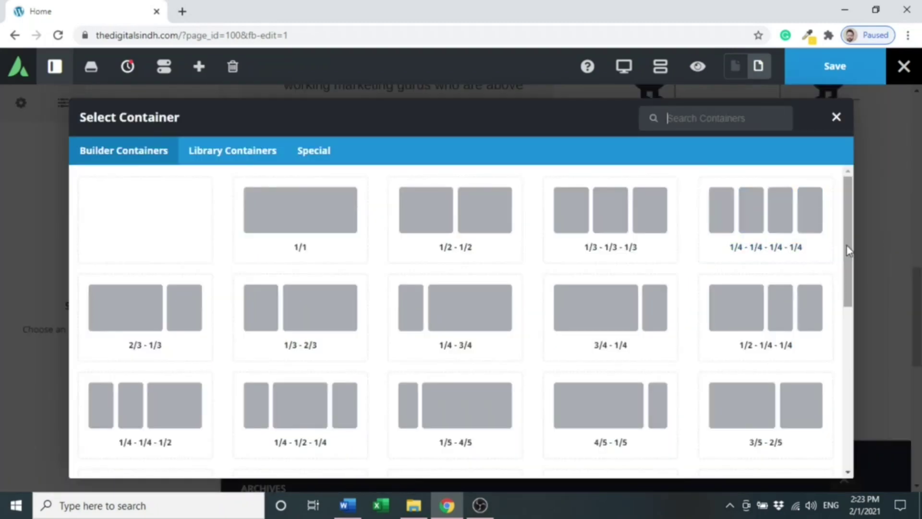
{"action": "left_click_drag", "start_coordinate": [846, 246], "coordinate": [846, 251]}
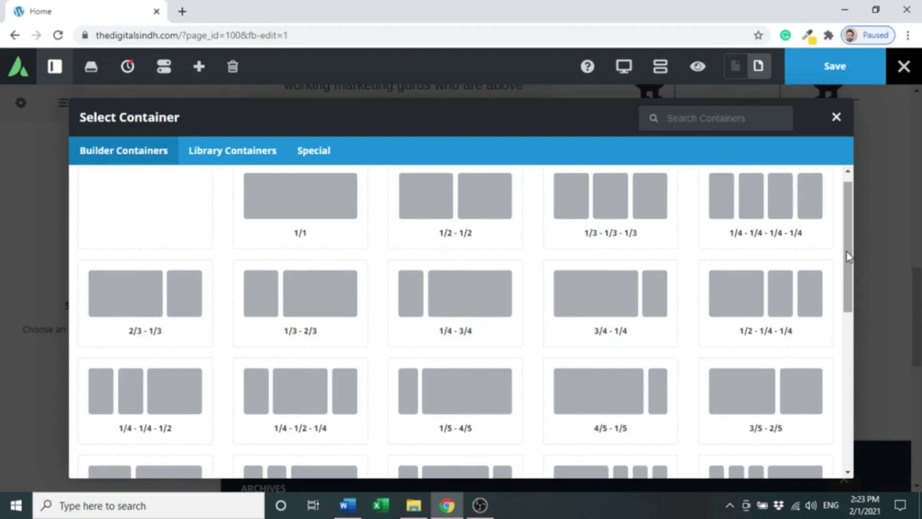
{"action": "left_click", "coordinate": [139, 330]}
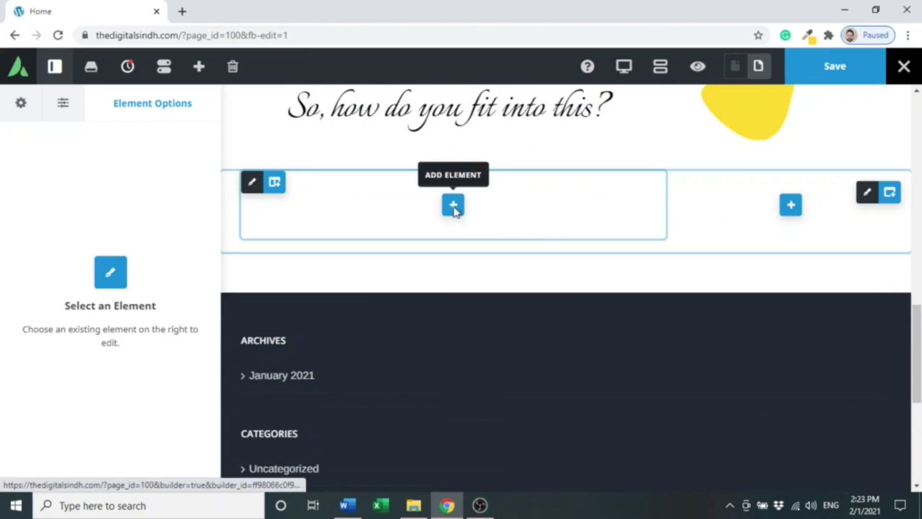
- Add an Image element to the new container's 2/3 column and insert undraw_team_spirit_hrr4.png from the media library
{"action": "left_click", "coordinate": [452, 210]}
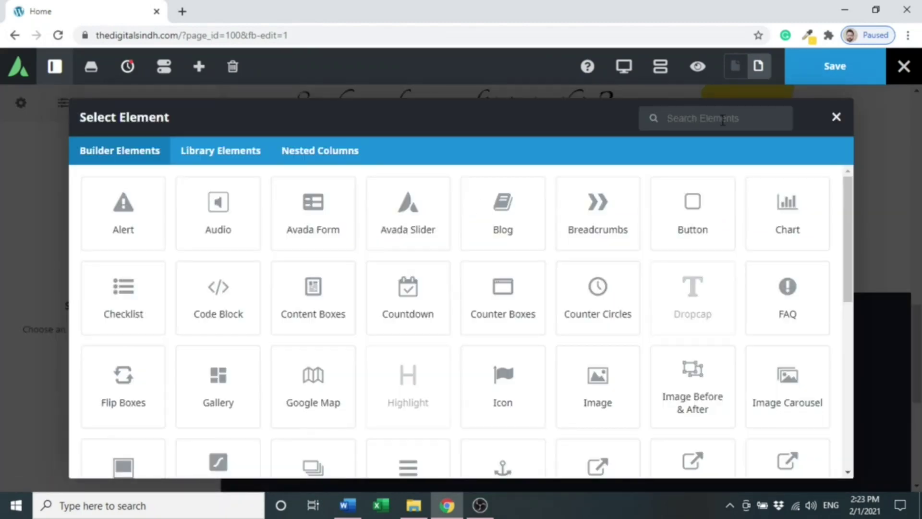
{"action": "type", "text": "image"}
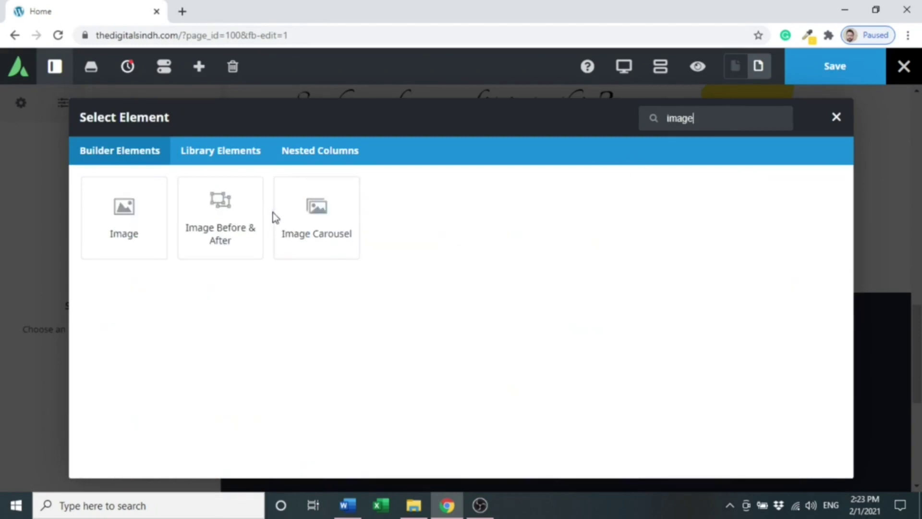
{"action": "left_click", "coordinate": [121, 211]}
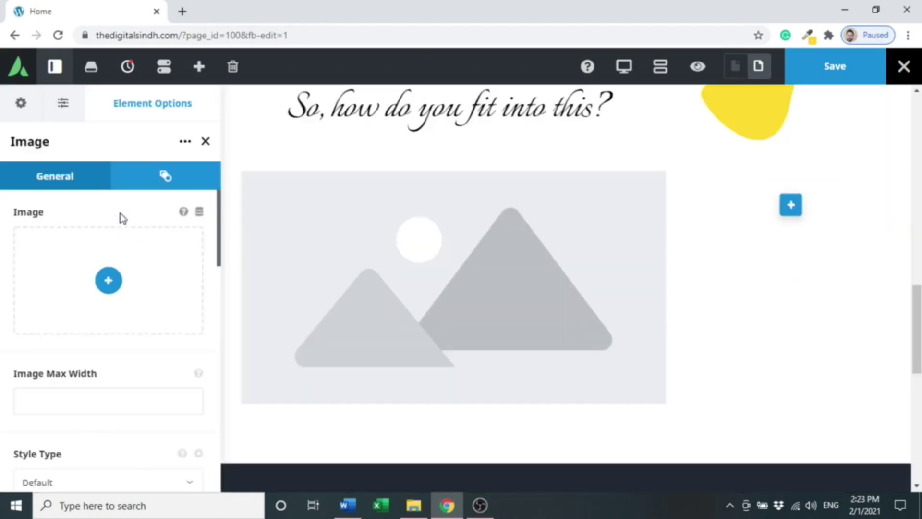
{"action": "left_click", "coordinate": [108, 280]}
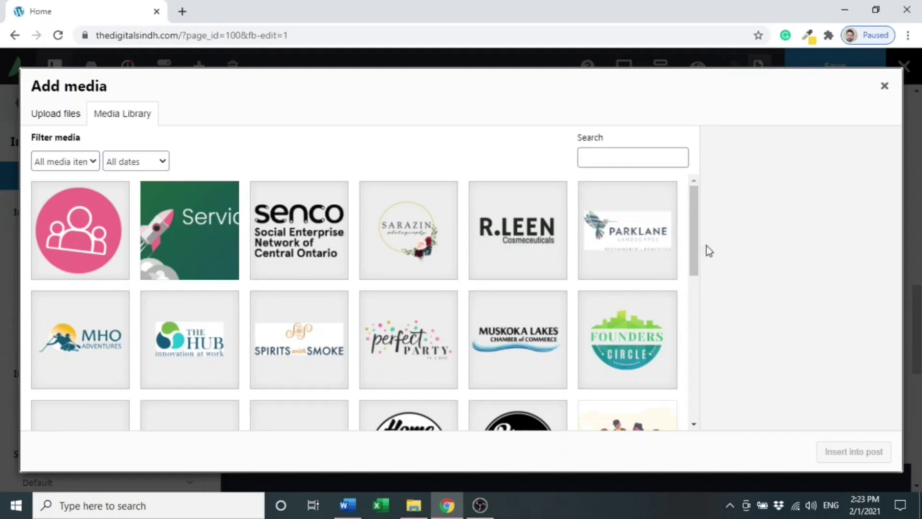
{"action": "left_click_drag", "start_coordinate": [693, 241], "coordinate": [694, 315]}
{"action": "left_click", "coordinate": [600, 185]}
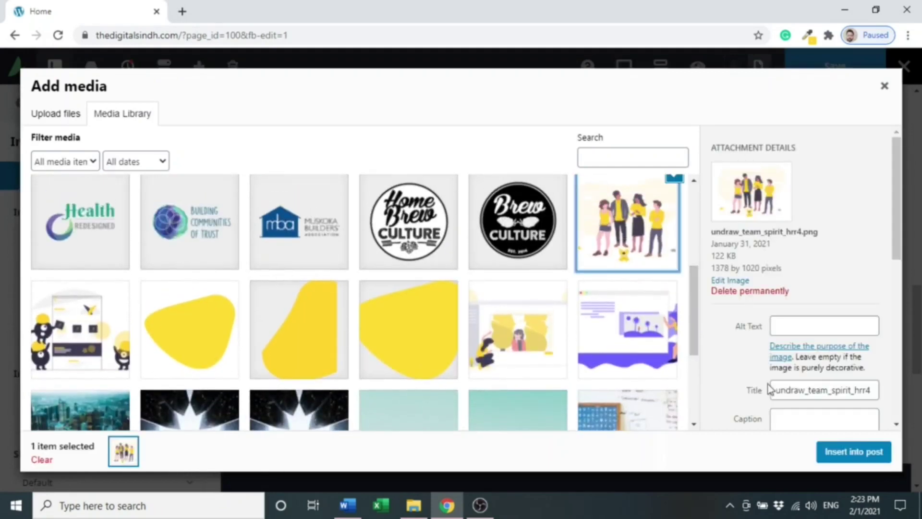
{"action": "left_click", "coordinate": [855, 449]}
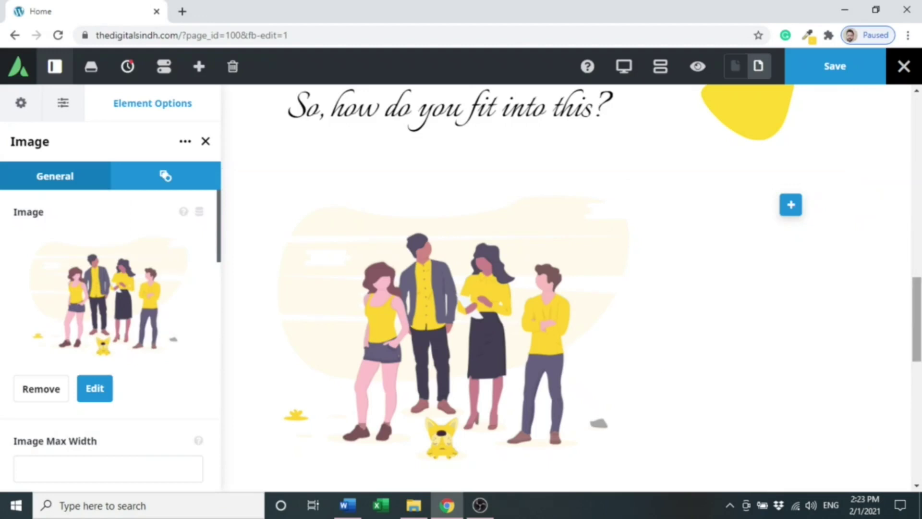
- Add a Title element to the 1/3 column beside the team illustration
{"action": "mouse_move", "coordinate": [917, 307]}
{"action": "left_mouse_down"}
{"action": "mouse_move", "coordinate": [917, 322]}
{"action": "mouse_move", "coordinate": [917, 308]}
{"action": "left_mouse_up"}
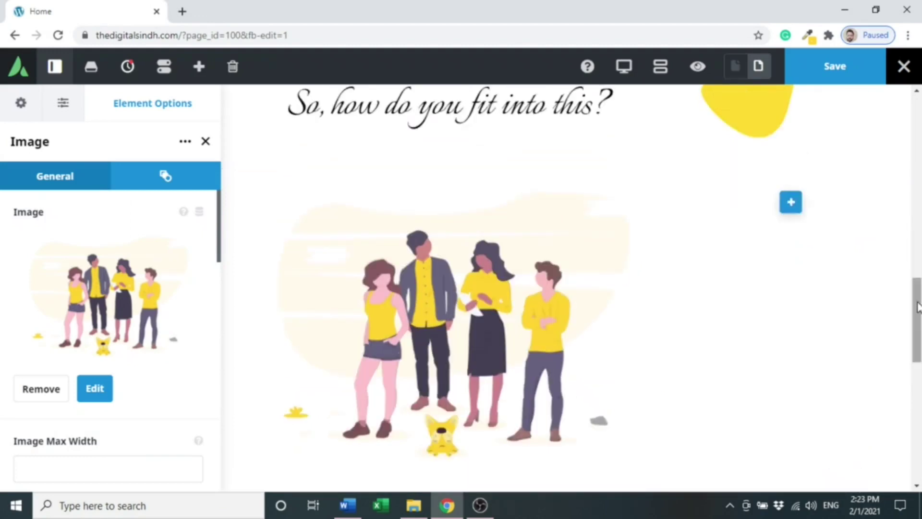
{"action": "left_click", "coordinate": [793, 214]}
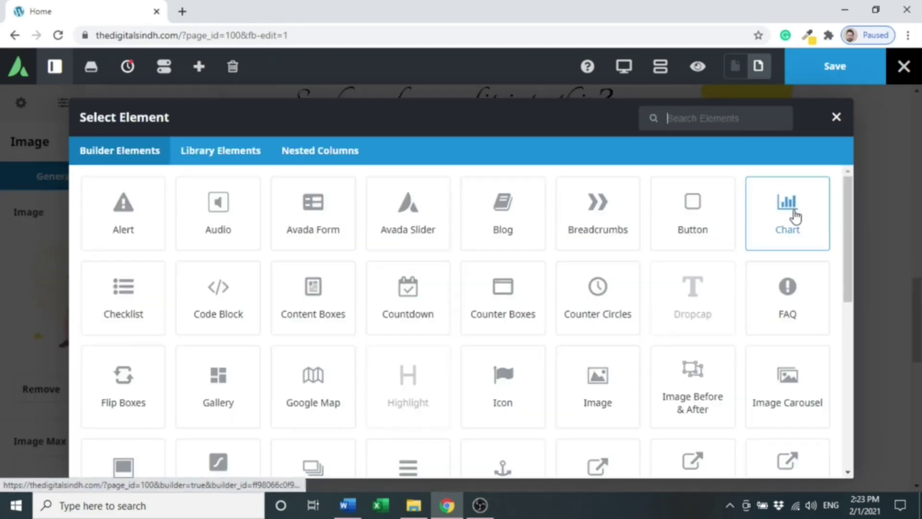
{"action": "type", "text": "tit"}
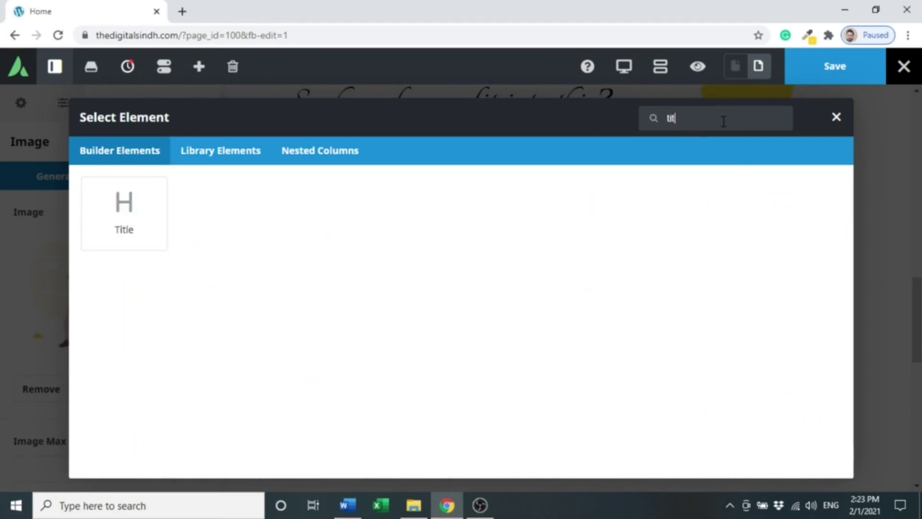
{"action": "left_click", "coordinate": [138, 218]}
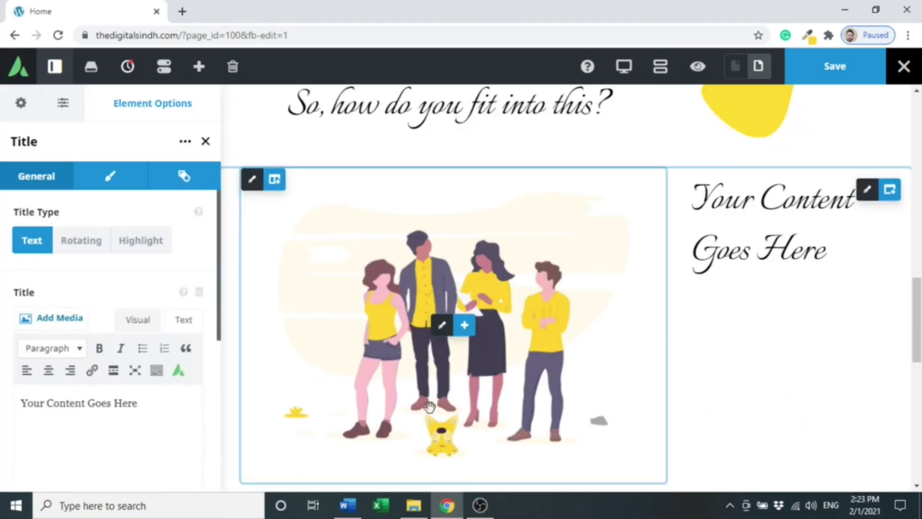
- Replace the new title's placeholder with "You believe in your business, and we believe in you." from the Word content document
{"action": "left_click", "coordinate": [348, 505]}
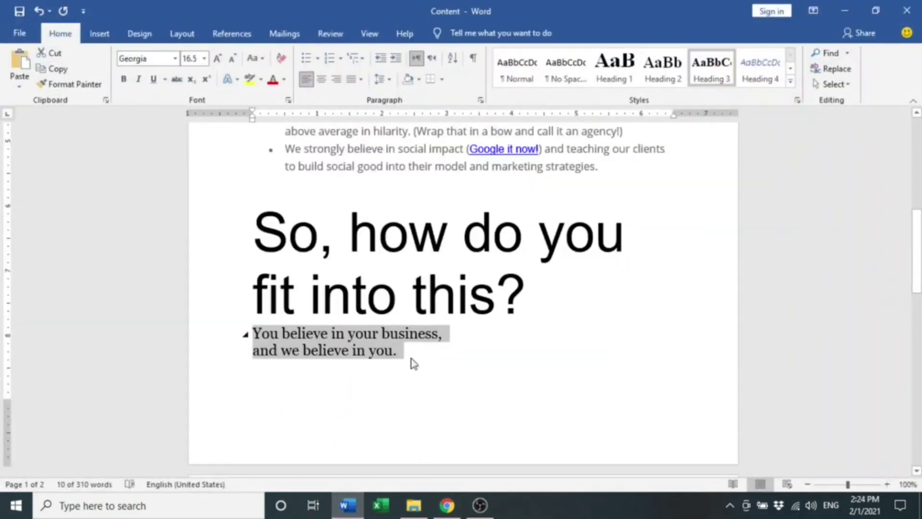
{"action": "left_click", "coordinate": [347, 505]}
{"action": "double_click", "coordinate": [767, 247]}
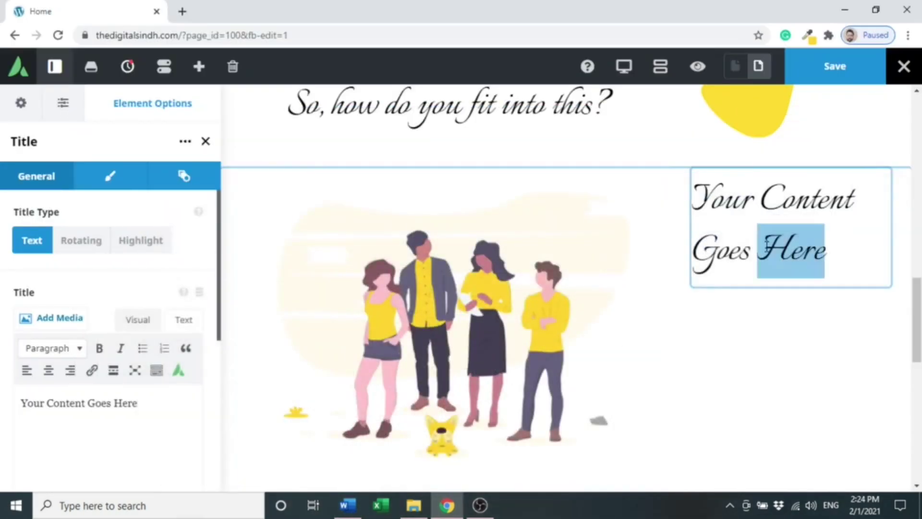
{"action": "key", "text": "ctrl+a"}
{"action": "key", "text": "ctrl+v"}
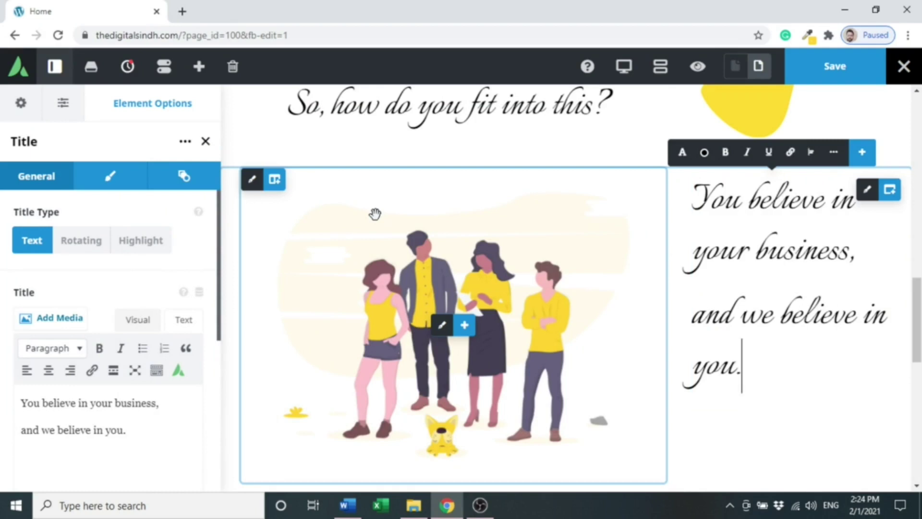
- Try a font size of 30 for the title beside the illustration and raise it to 40
{"action": "left_click", "coordinate": [119, 180]}
{"action": "left_click", "coordinate": [119, 394]}
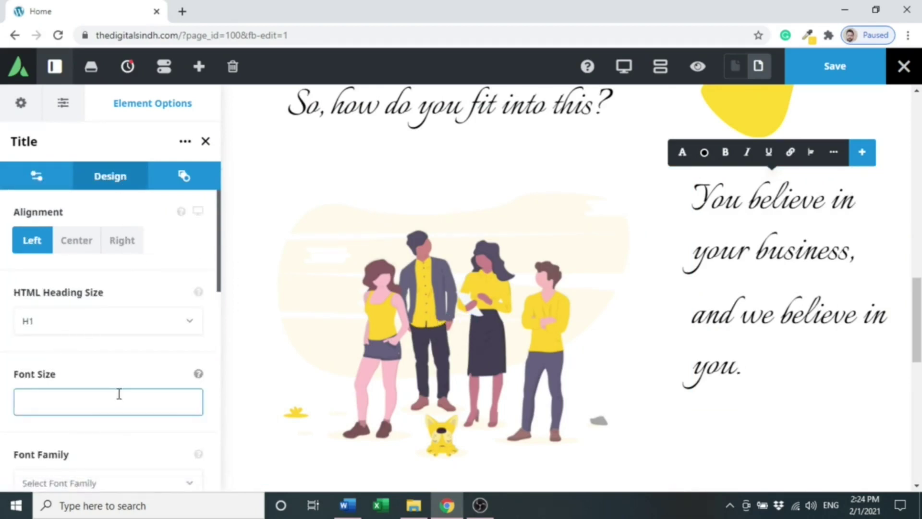
{"action": "type", "text": "30"}
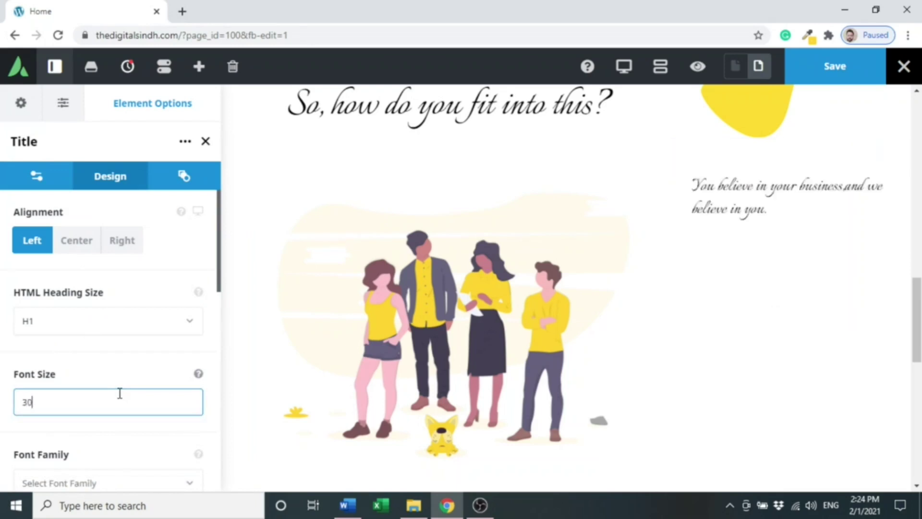
{"action": "key", "text": "BackSpace"}
{"action": "key", "text": "BackSpace"}
{"action": "type", "text": "40"}
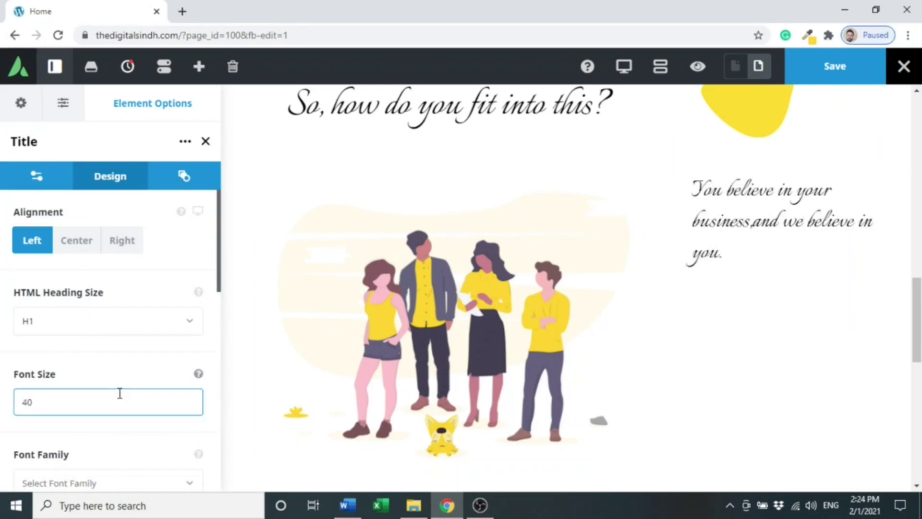
- Try a font size of 35 for the title beside the illustration, preview the page and return to editing
{"action": "left_click_drag", "start_coordinate": [218, 291], "coordinate": [219, 335]}
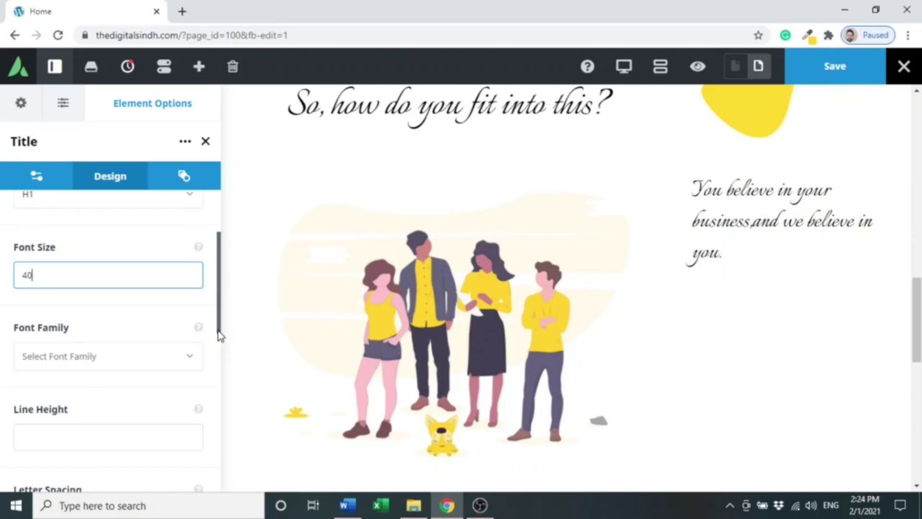
{"action": "key", "text": "BackSpace"}
{"action": "key", "text": "BackSpace"}
{"action": "type", "text": "35"}
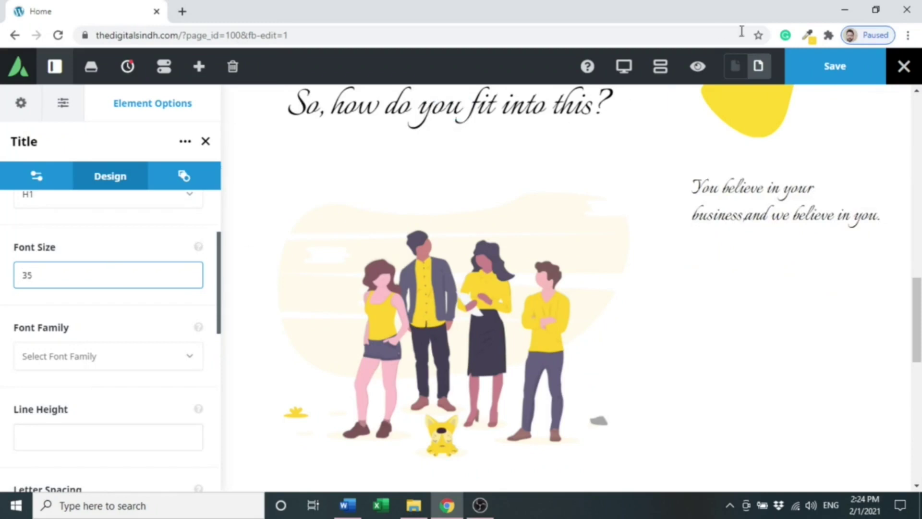
{"action": "left_click", "coordinate": [705, 72]}
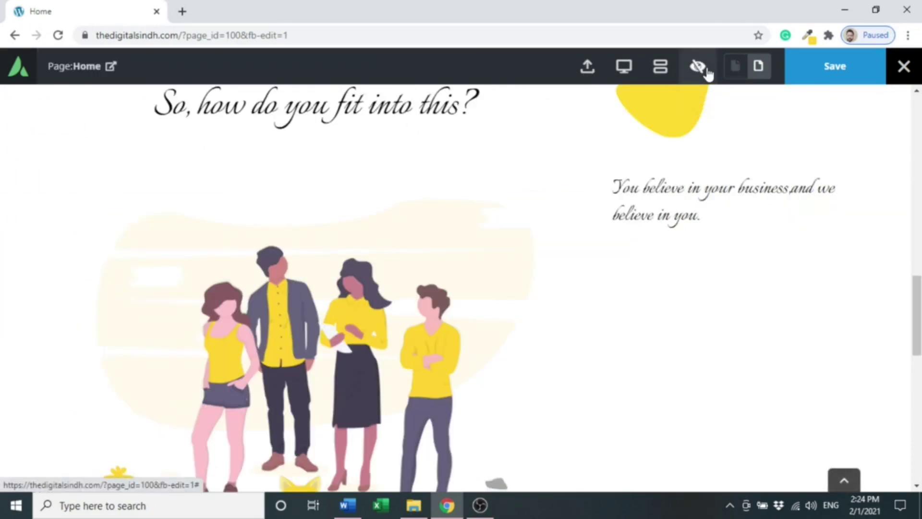
{"action": "left_click", "coordinate": [705, 70]}
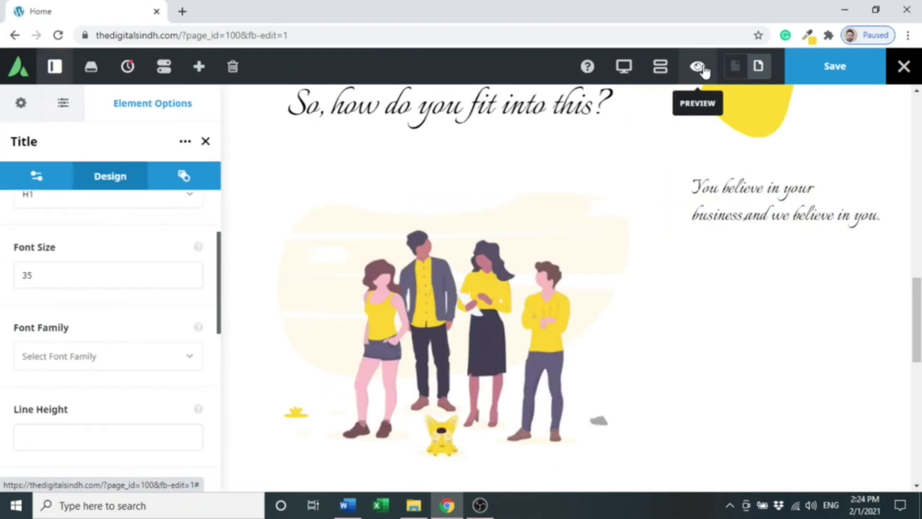
- Set the title's font size back to 40, preview the page and return to editing
{"action": "left_click", "coordinate": [116, 278]}
{"action": "key", "text": "BackSpace"}
{"action": "key", "text": "BackSpace"}
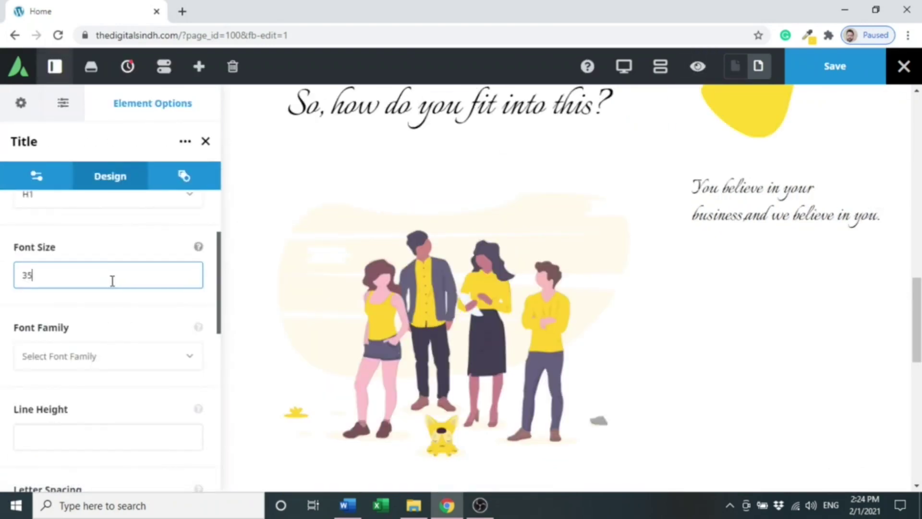
{"action": "type", "text": "40"}
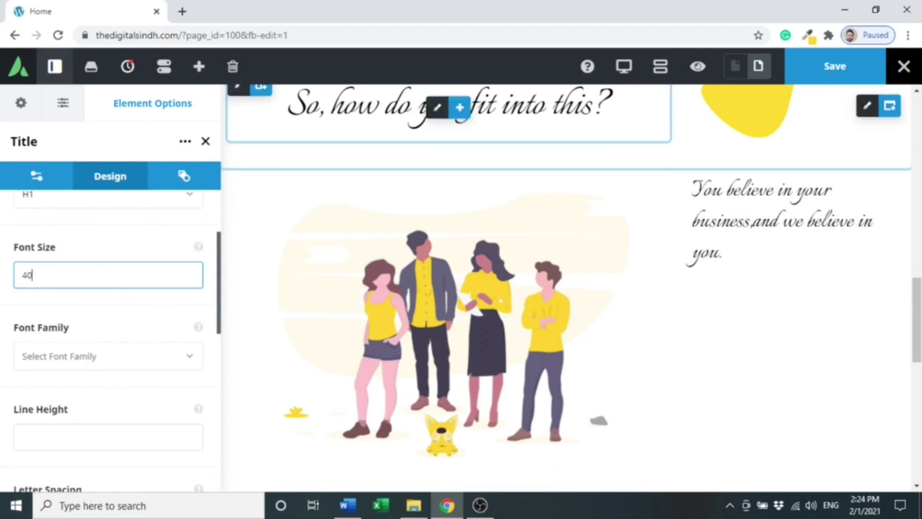
{"action": "left_click", "coordinate": [704, 68]}
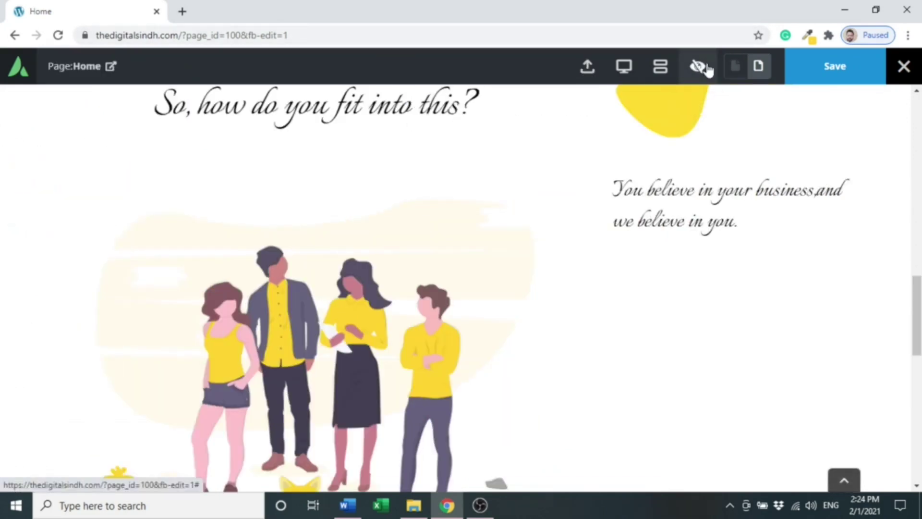
{"action": "left_click", "coordinate": [704, 68]}
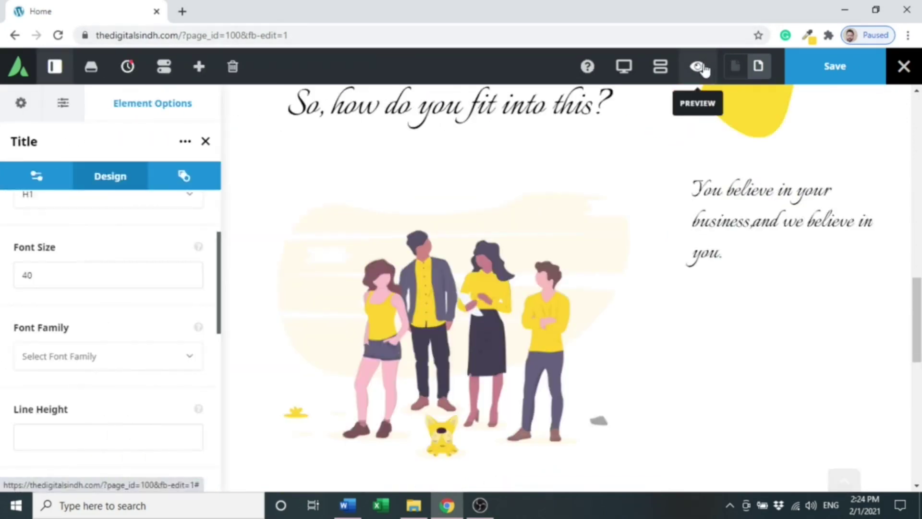
- Add a Separator element below the title beside the illustration and set its style to Single Border Solid
{"action": "left_click", "coordinate": [167, 287]}
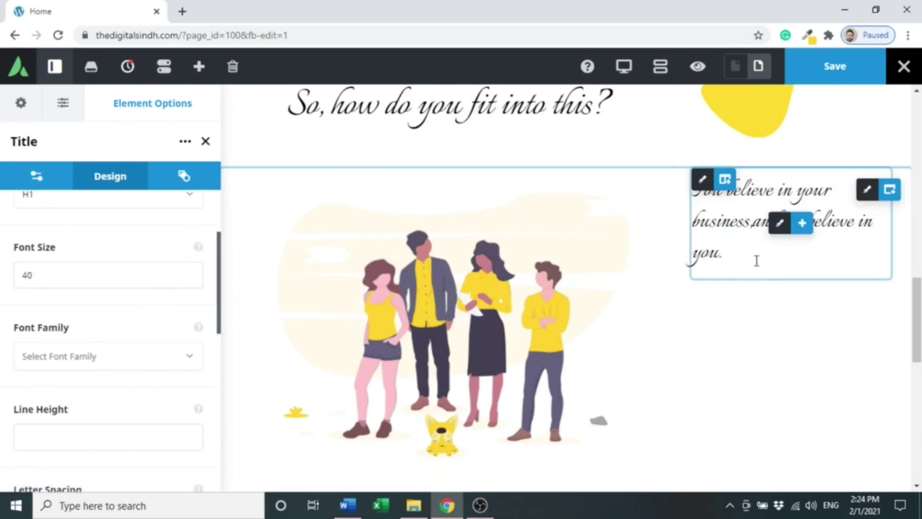
{"action": "left_click", "coordinate": [807, 235]}
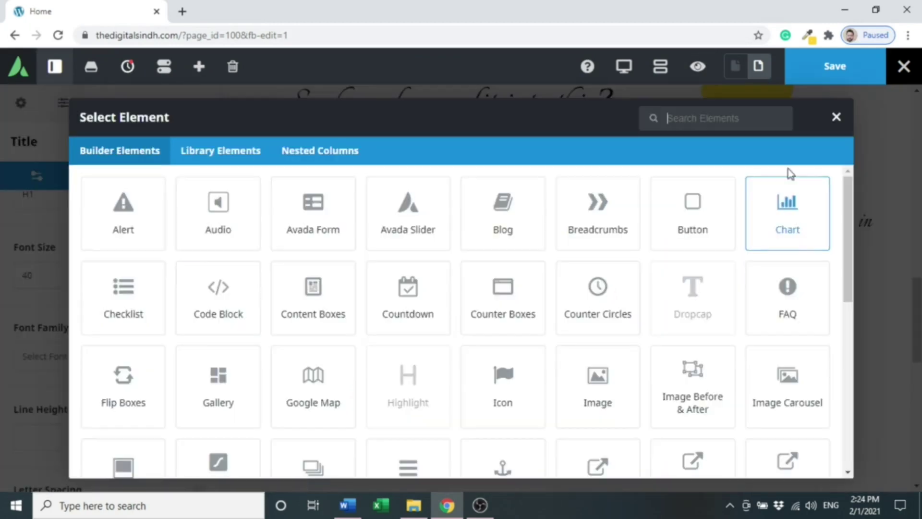
{"action": "left_click", "coordinate": [741, 119]}
{"action": "type", "text": "sepa"}
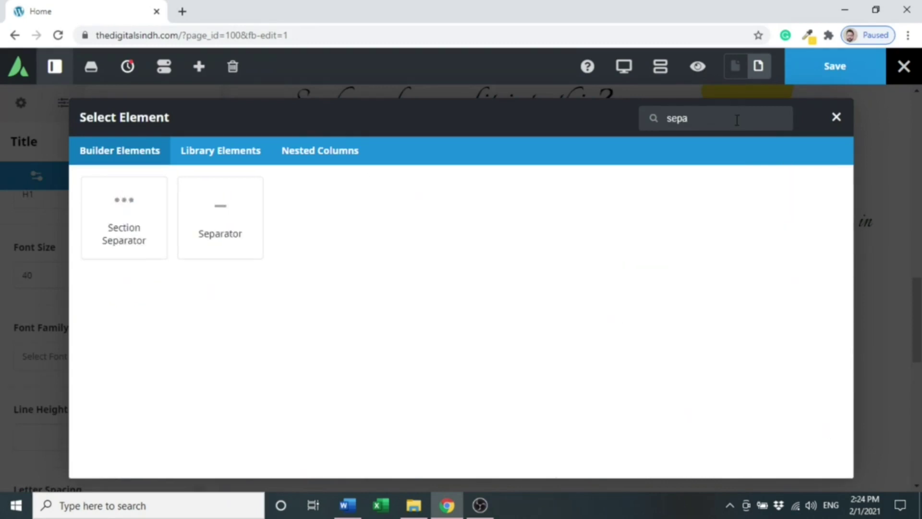
{"action": "left_click", "coordinate": [186, 222]}
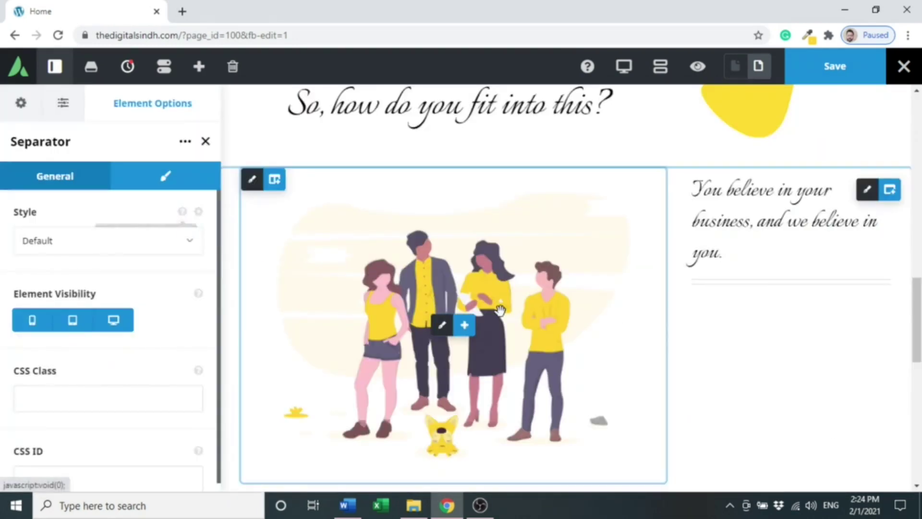
{"action": "left_click", "coordinate": [152, 249]}
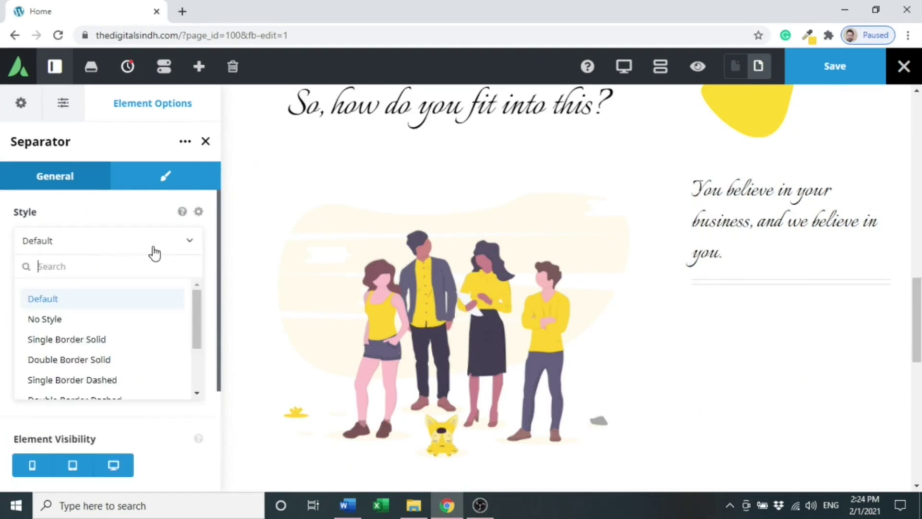
{"action": "left_click", "coordinate": [102, 339]}
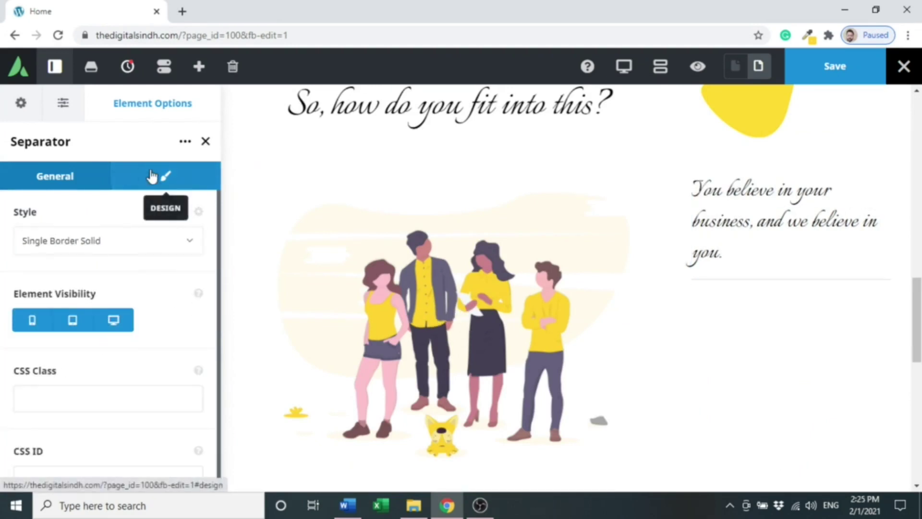
- Set the new separator's width to 70
{"action": "left_click", "coordinate": [166, 176]}
{"action": "left_click", "coordinate": [83, 345]}
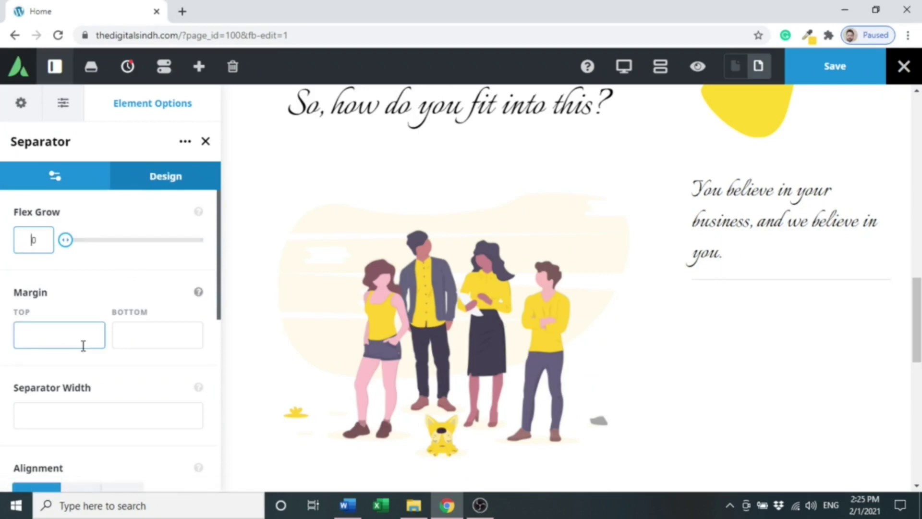
{"action": "left_click", "coordinate": [73, 413]}
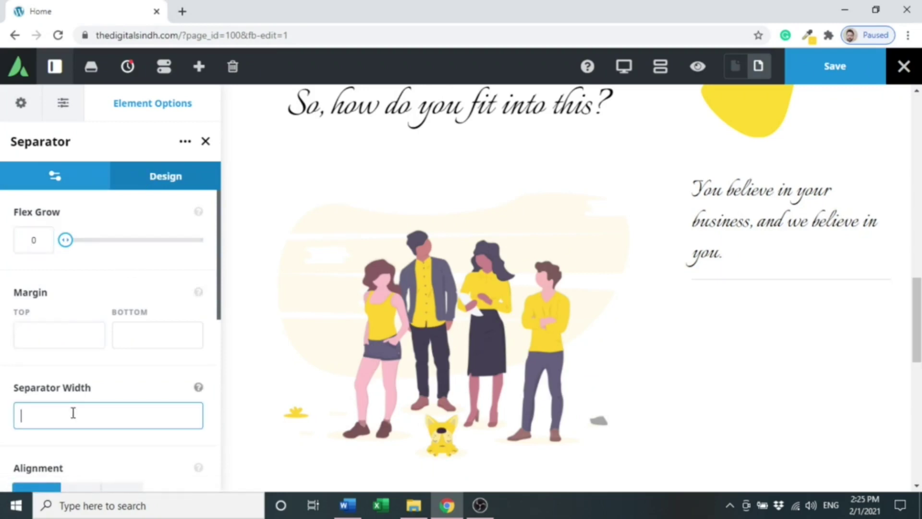
{"action": "type", "text": "70"}
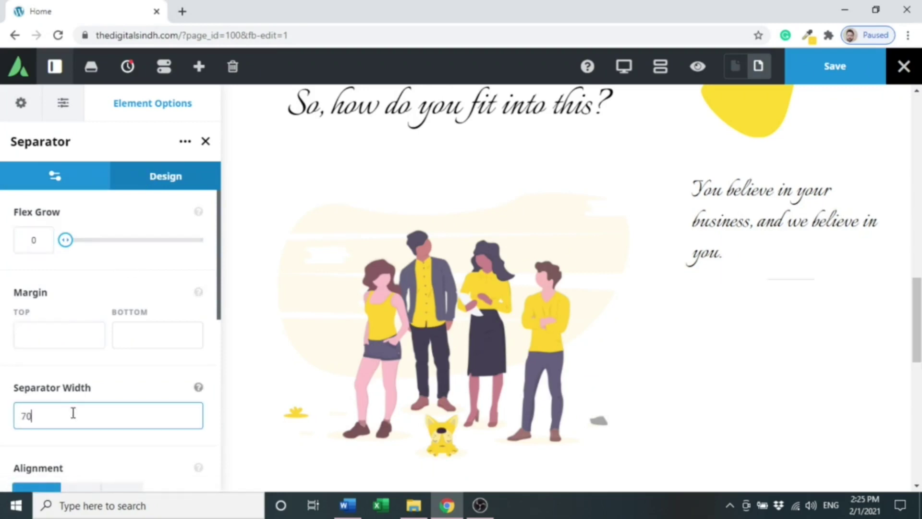
- Align the separator to the left and set its border size to 3
{"action": "left_click", "coordinate": [218, 316]}
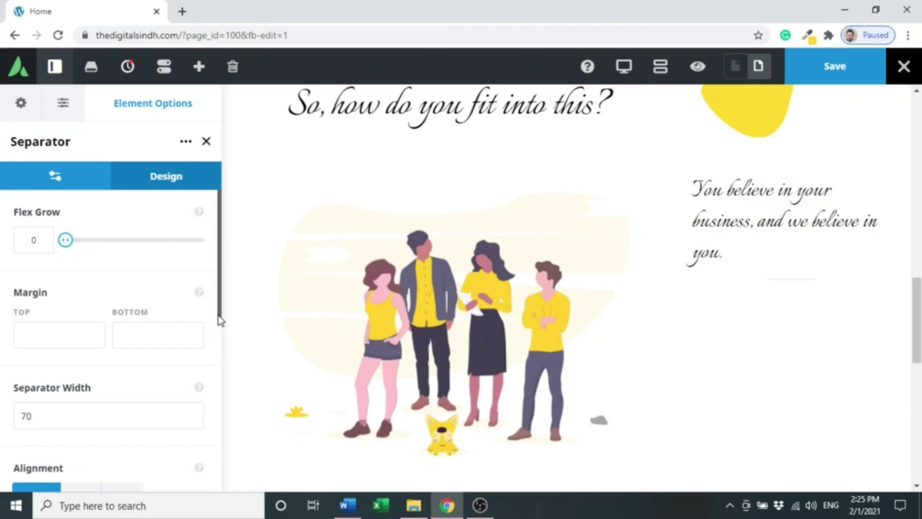
{"action": "left_click_drag", "start_coordinate": [217, 315], "coordinate": [176, 381]}
{"action": "left_click", "coordinate": [81, 342]}
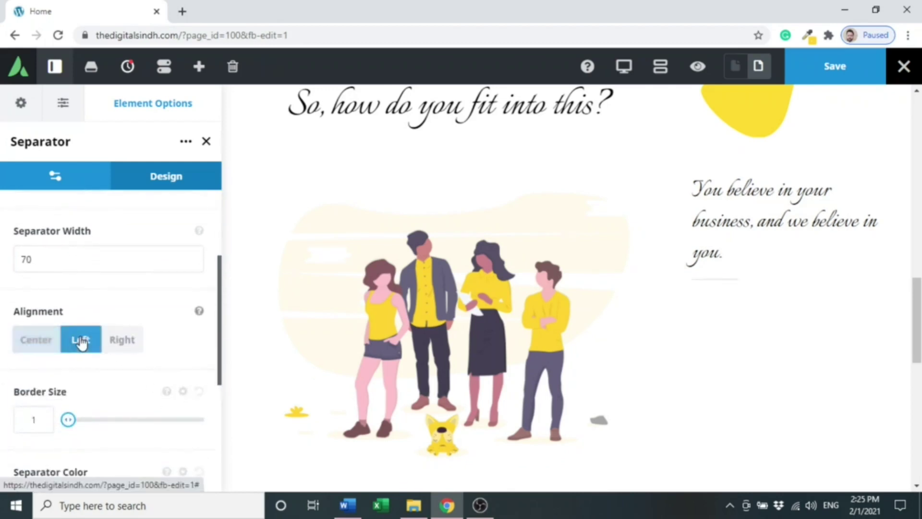
{"action": "left_click", "coordinate": [46, 425]}
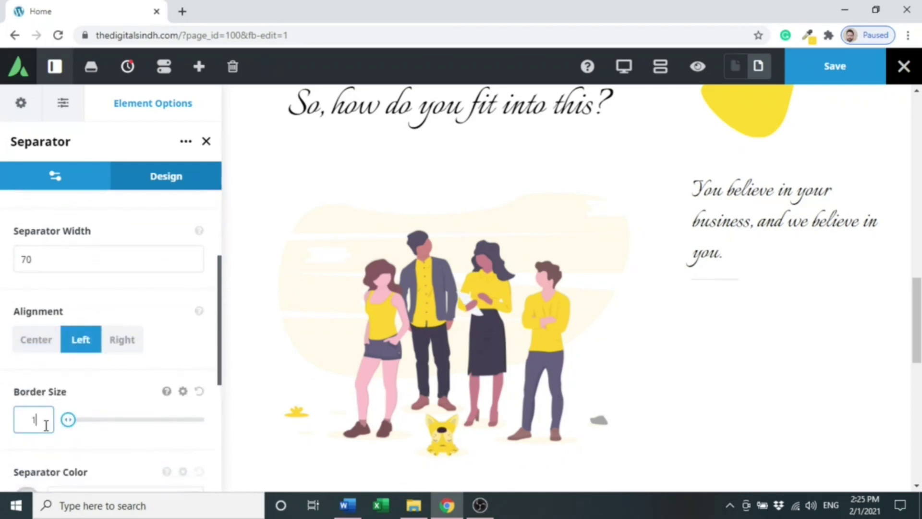
{"action": "type", "text": "3"}
{"action": "left_click", "coordinate": [90, 395]}
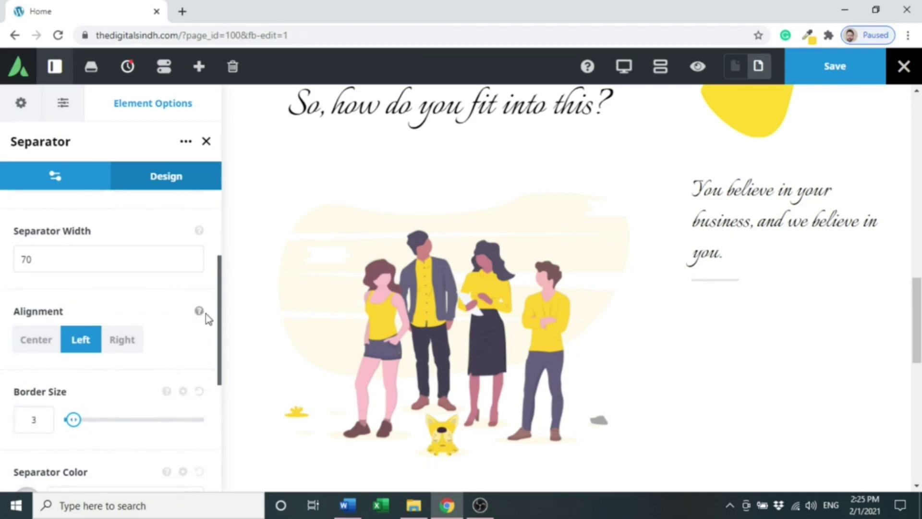
- Sample the yellow shape's color and apply #FFD230 as the separator color, then preview the page and return to editing
{"action": "left_click_drag", "start_coordinate": [220, 319], "coordinate": [208, 398]}
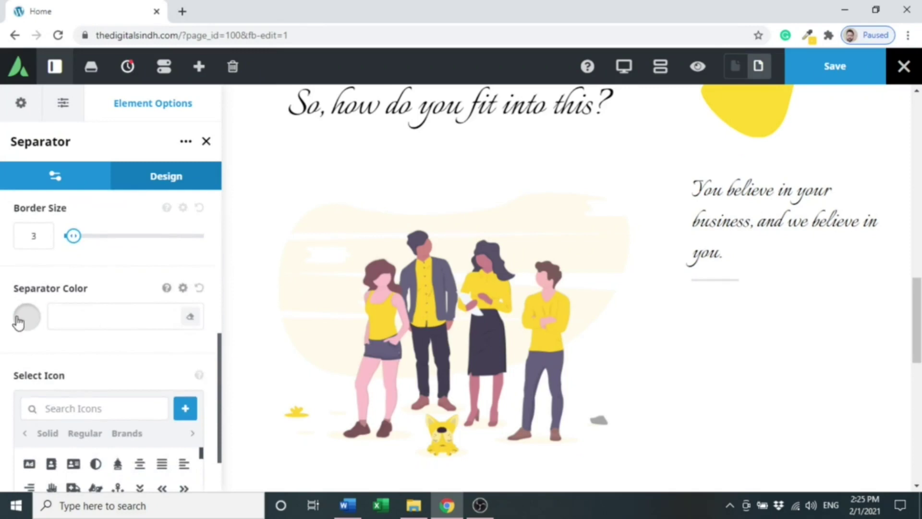
{"action": "left_click", "coordinate": [65, 315]}
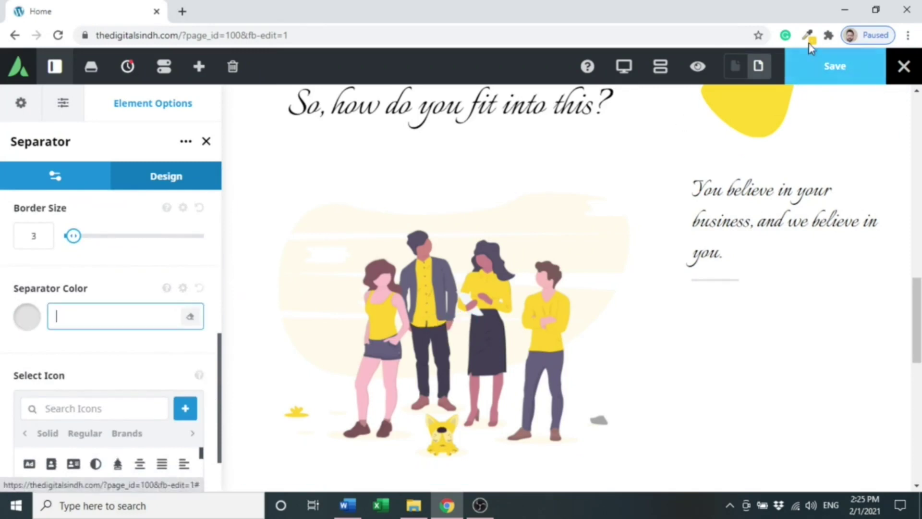
{"action": "left_click", "coordinate": [807, 37]}
{"action": "left_click", "coordinate": [758, 110]}
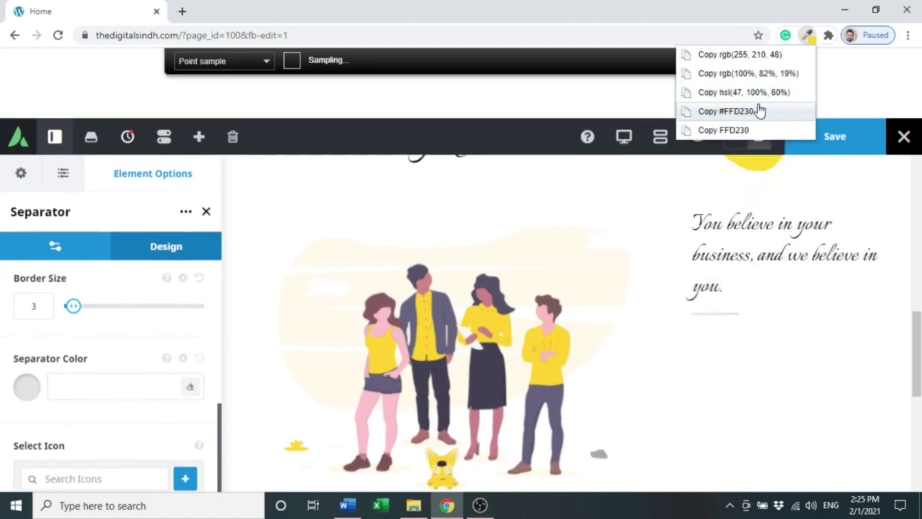
{"action": "left_click", "coordinate": [747, 110]}
{"action": "left_click", "coordinate": [78, 328]}
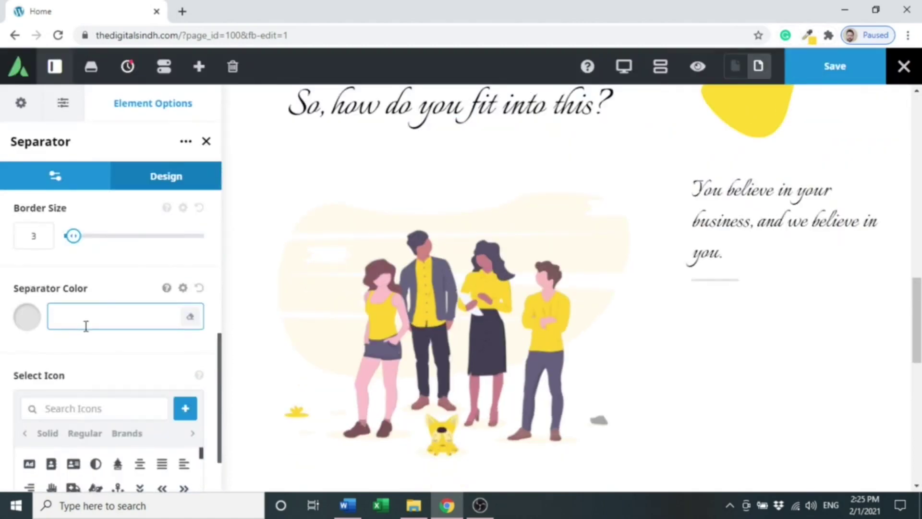
{"action": "type", "text": "#FFD230"}
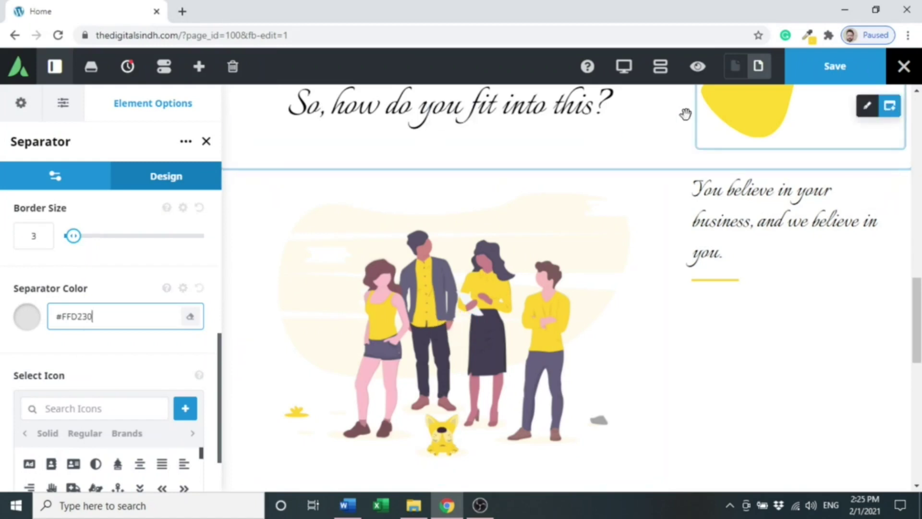
{"action": "left_click", "coordinate": [699, 81]}
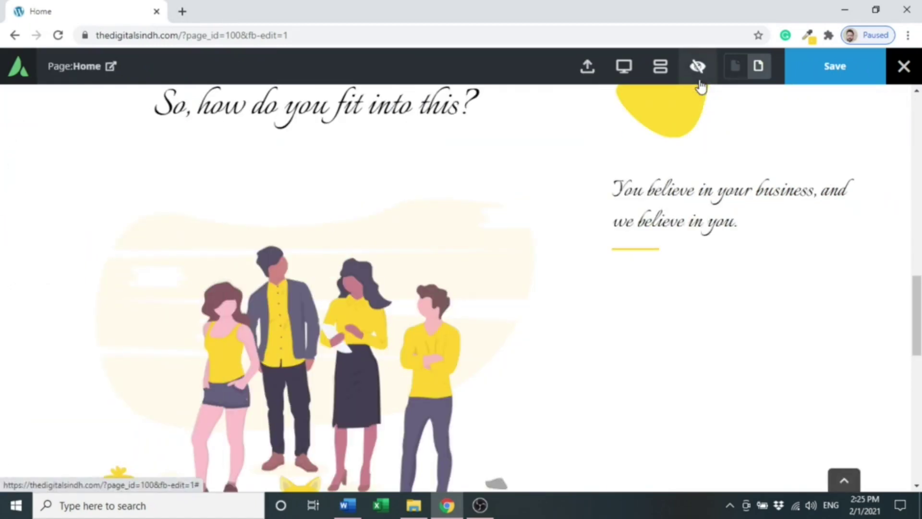
{"action": "left_click", "coordinate": [697, 80]}
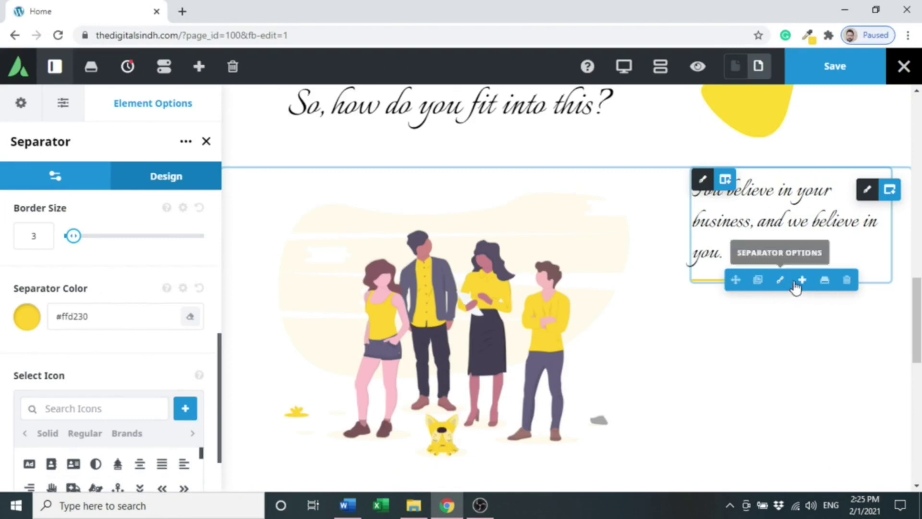
- Add a Text Block element below the yellow separator
{"action": "left_click", "coordinate": [800, 280]}
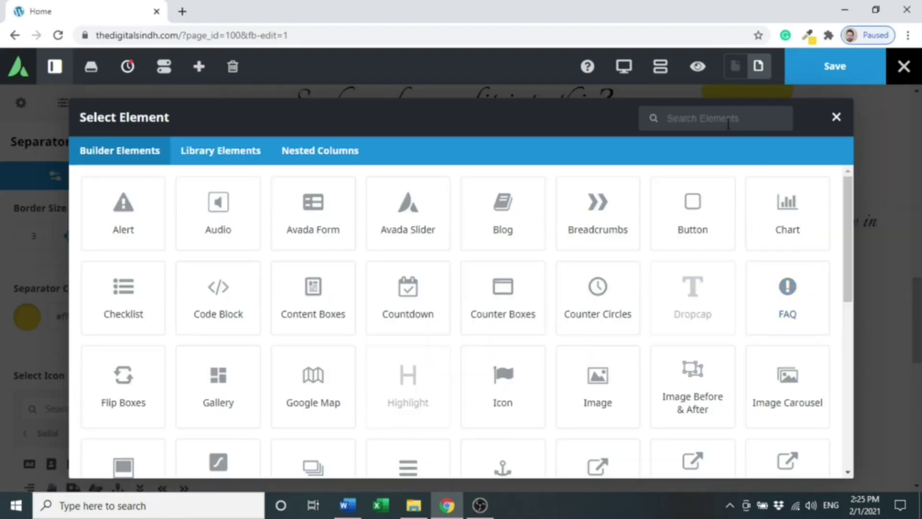
{"action": "type", "text": "text"}
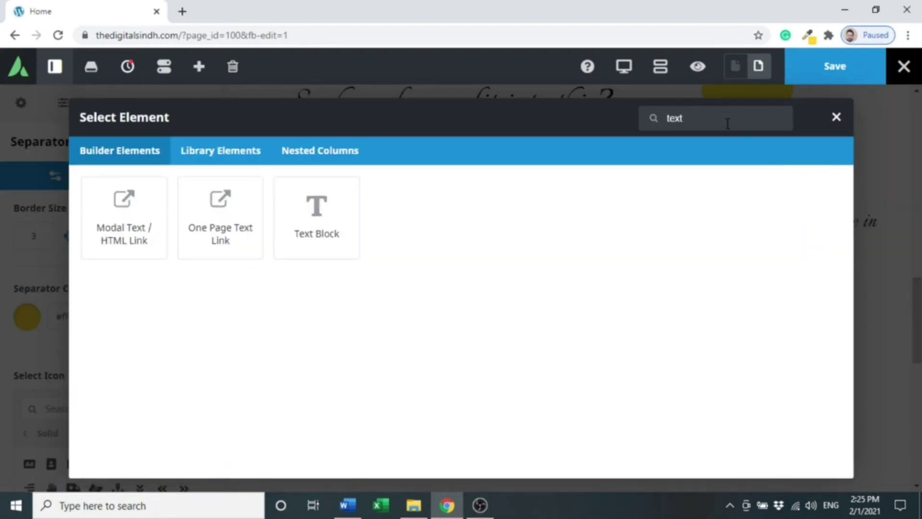
{"action": "left_click", "coordinate": [315, 222]}
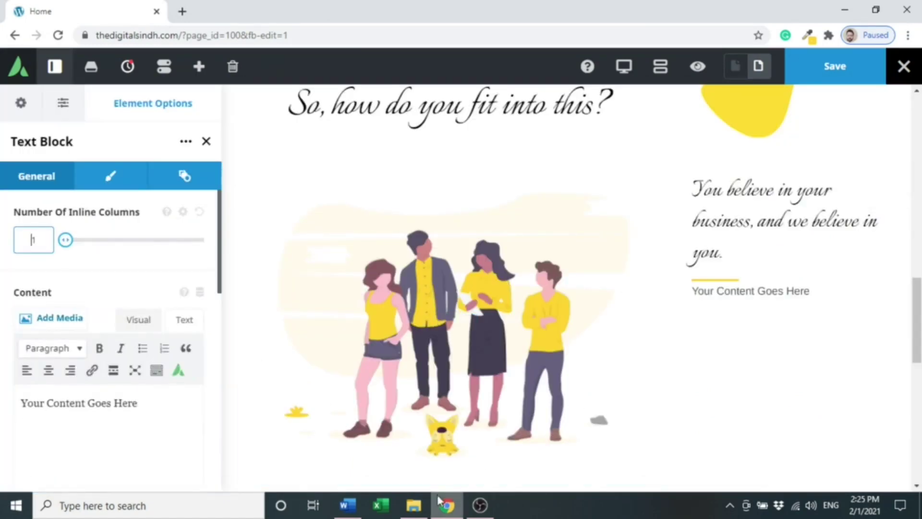
- Replace the text block's placeholder with the "We are here for the go-getters" paragraph from the Word content document
{"action": "left_click", "coordinate": [355, 511]}
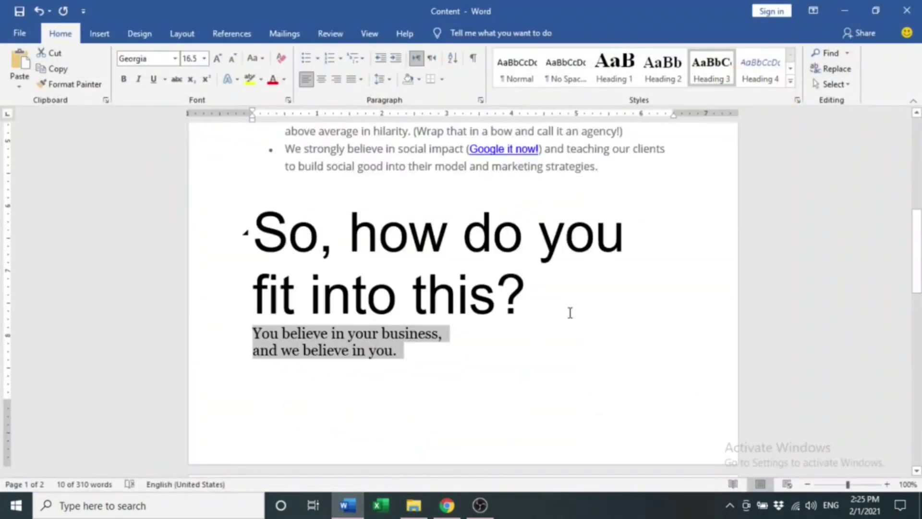
{"action": "left_click_drag", "start_coordinate": [916, 245], "coordinate": [916, 311]}
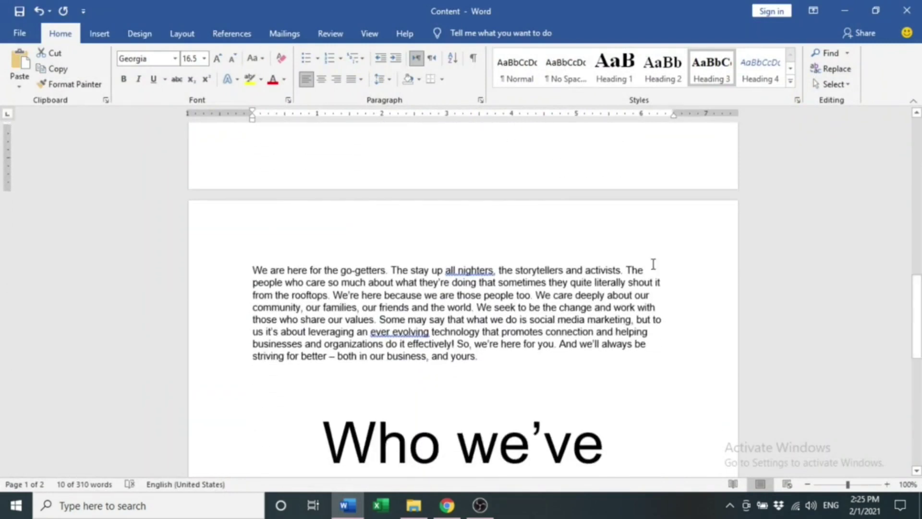
{"action": "left_click_drag", "start_coordinate": [252, 271], "coordinate": [508, 364]}
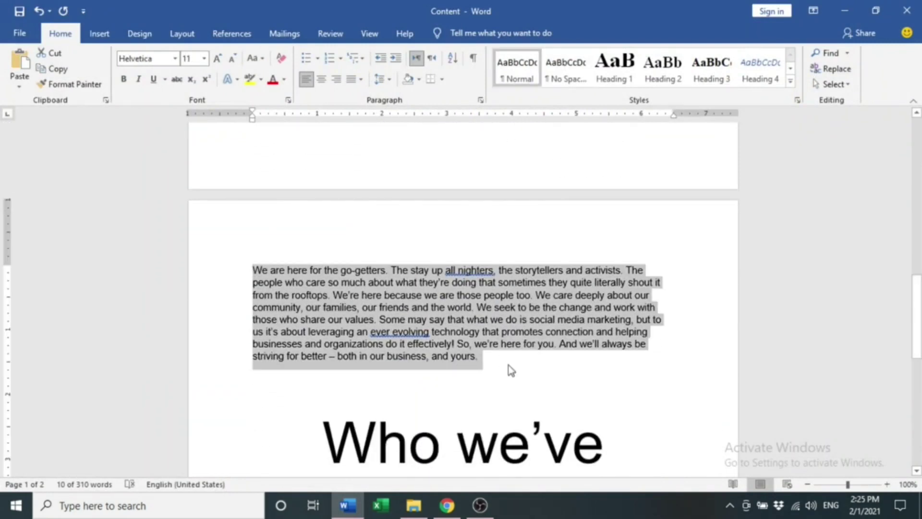
{"action": "left_click", "coordinate": [456, 515]}
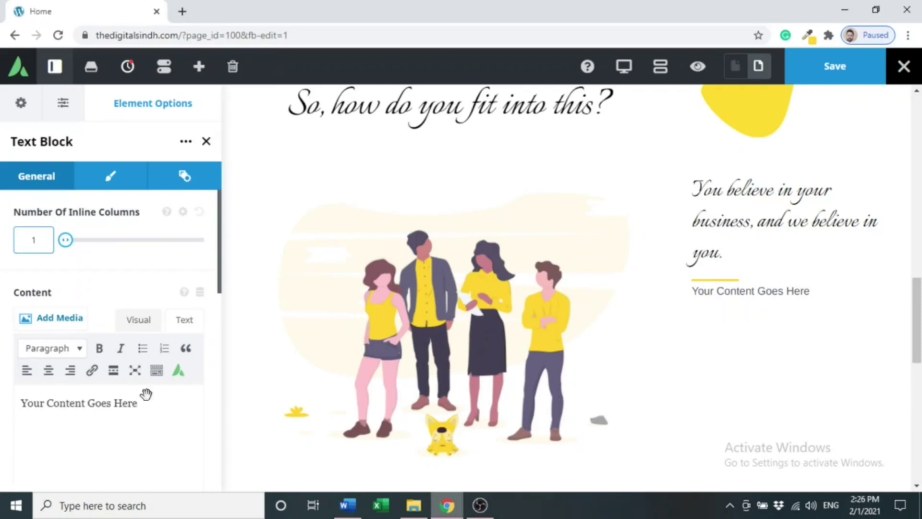
{"action": "double_click", "coordinate": [736, 291]}
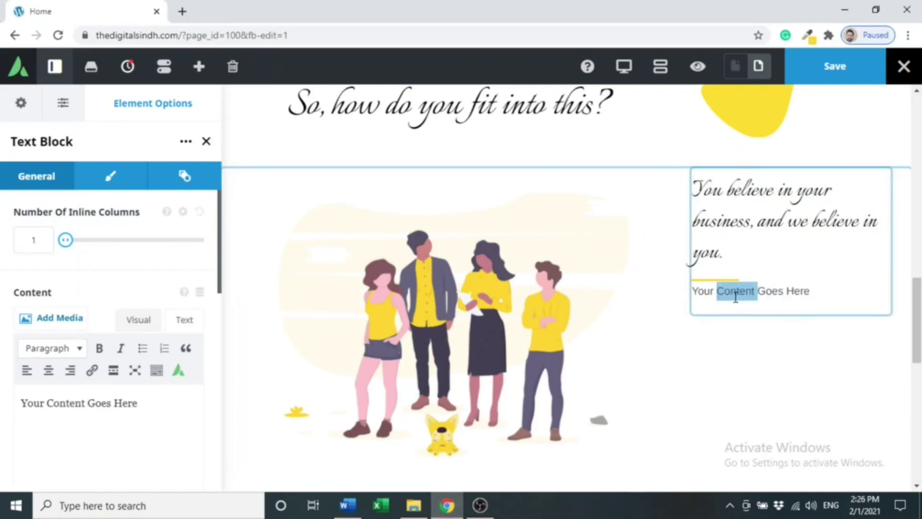
{"action": "triple_click", "coordinate": [735, 291]}
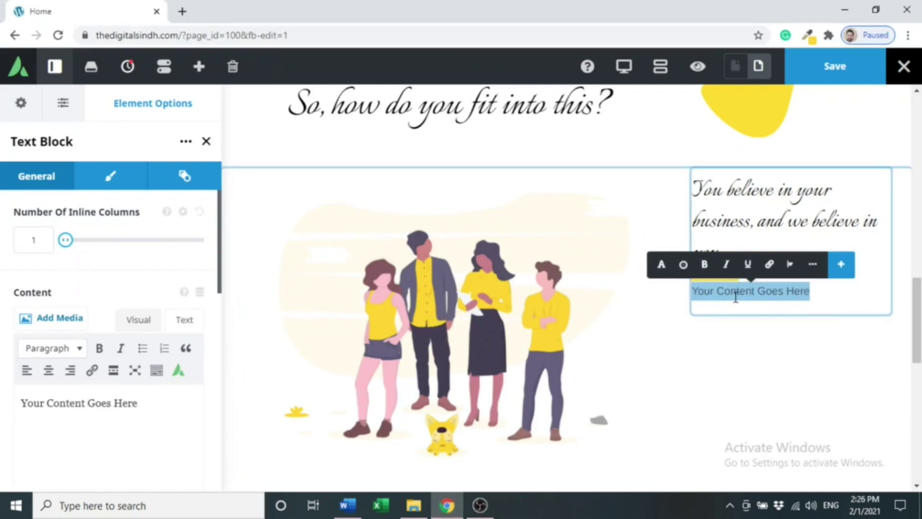
{"action": "key", "text": "ctrl+v"}
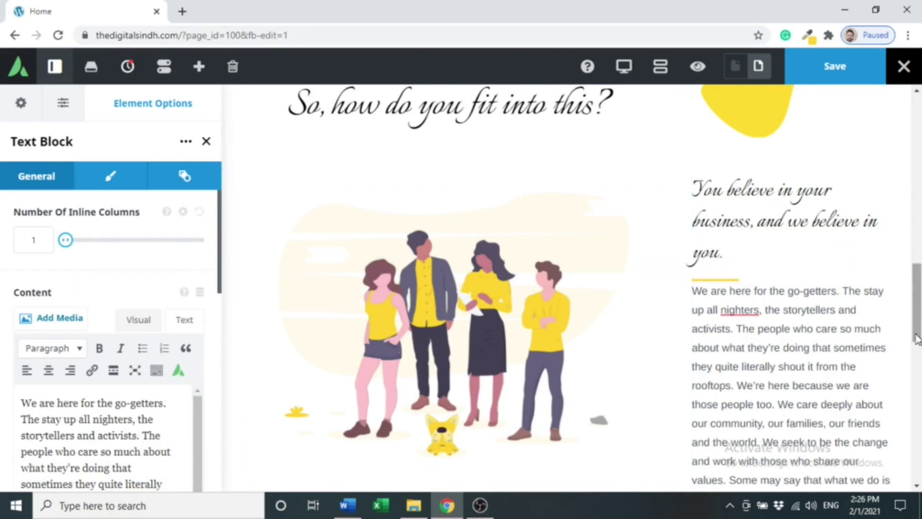
- Try removing the passage from "but to us it's" through "striving for better", preview the page and return to editing
{"action": "left_click_drag", "start_coordinate": [917, 328], "coordinate": [917, 367]}
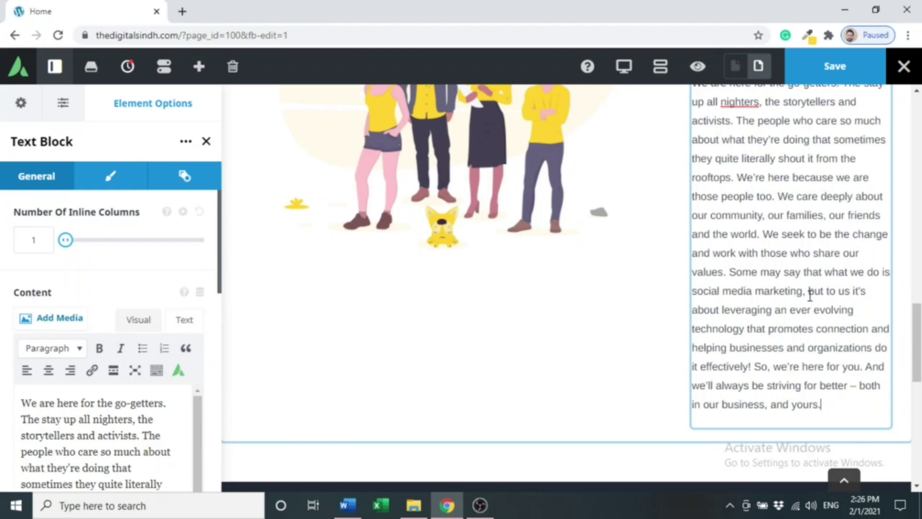
{"action": "left_click_drag", "start_coordinate": [810, 295], "coordinate": [852, 384]}
{"action": "key", "text": "BackSpace"}
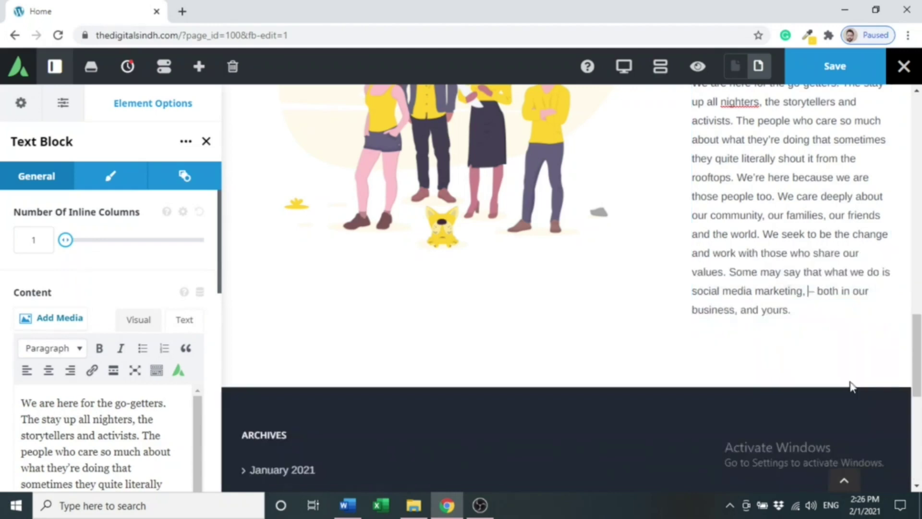
{"action": "left_click", "coordinate": [698, 67]}
{"action": "left_click_drag", "start_coordinate": [917, 356], "coordinate": [918, 332]}
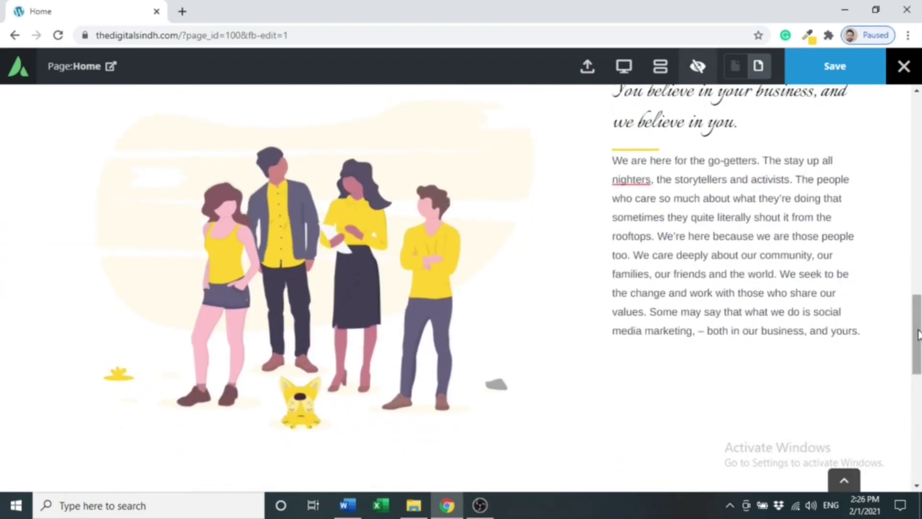
{"action": "left_click", "coordinate": [699, 68]}
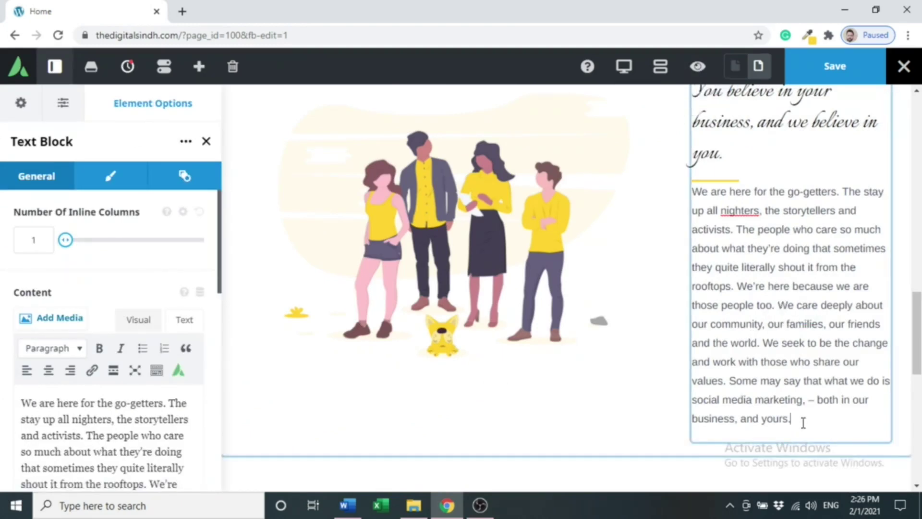
- Undo the removal of the passage starting with "but to us it's" in the text block
{"action": "type", "text": "but to us it's about leveraging an ever evolving technology that promotes connection and helping businesses and organizations do it effectively! So, we're here for you. And we'll always be striving for better"}
{"action": "scroll", "coordinate": [917, 365], "scroll_direction": "down", "scroll_amount": 2}
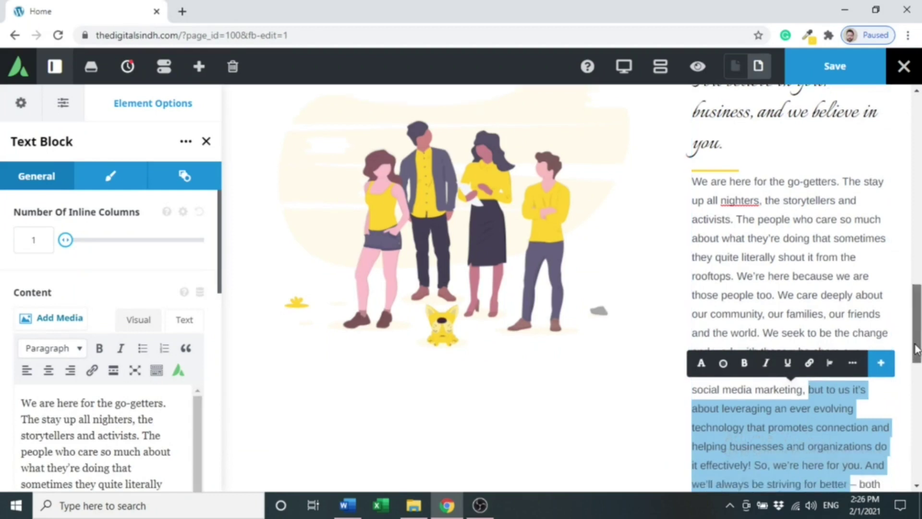
- Delete the phrase "but to us it's about leveraging an ever evolving" from the text block's paragraph
{"action": "left_click", "coordinate": [851, 378]}
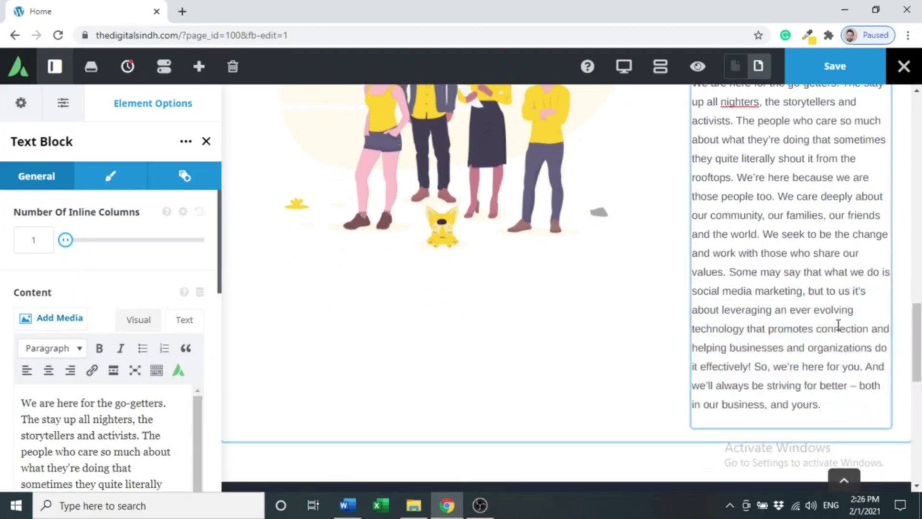
{"action": "left_click_drag", "start_coordinate": [811, 290], "coordinate": [854, 310]}
{"action": "key", "text": "BackSpace"}
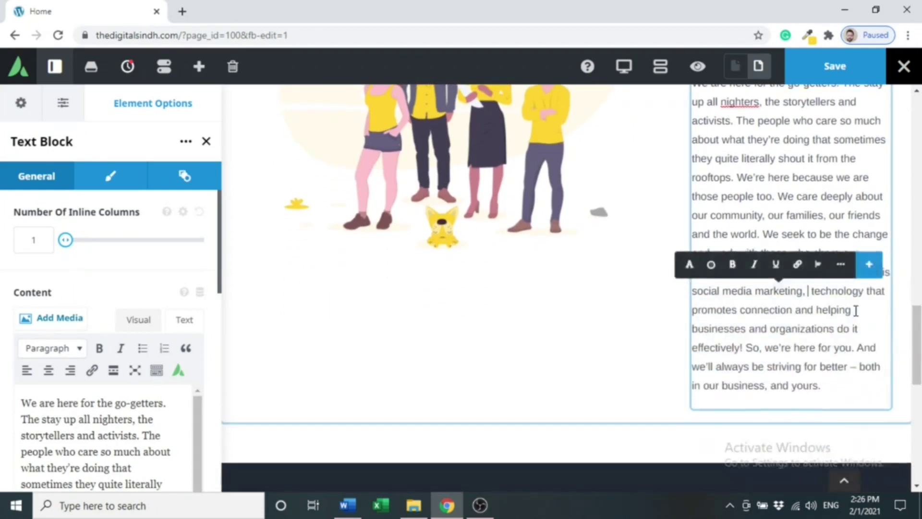
{"action": "key", "text": "BackSpace"}
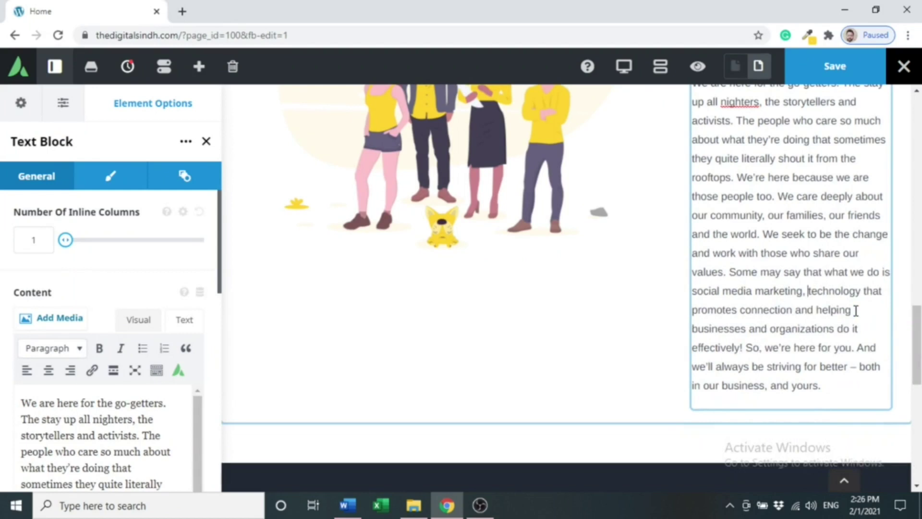
- Set the text block's font size to 16 and its letter spacing to 1
{"action": "left_click", "coordinate": [109, 178]}
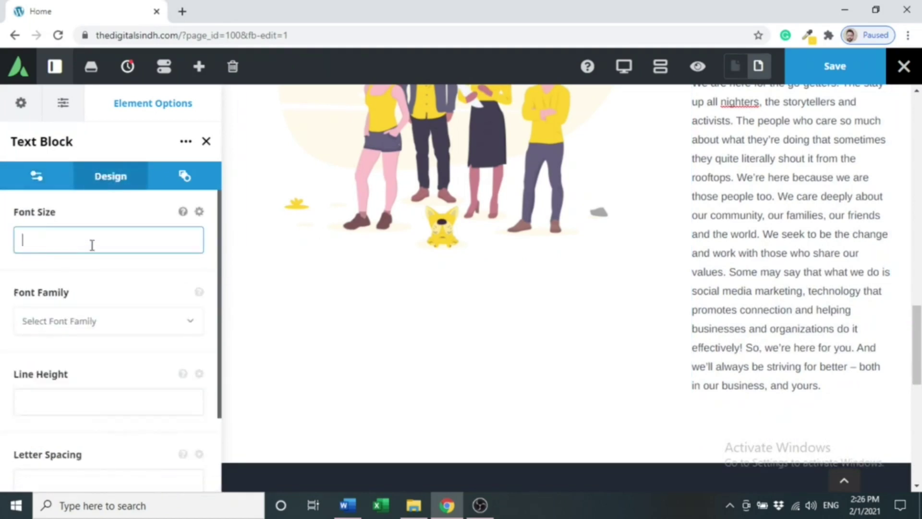
{"action": "type", "text": "20"}
{"action": "key", "text": "BackSpace"}
{"action": "key", "text": "BackSpace"}
{"action": "type", "text": "16"}
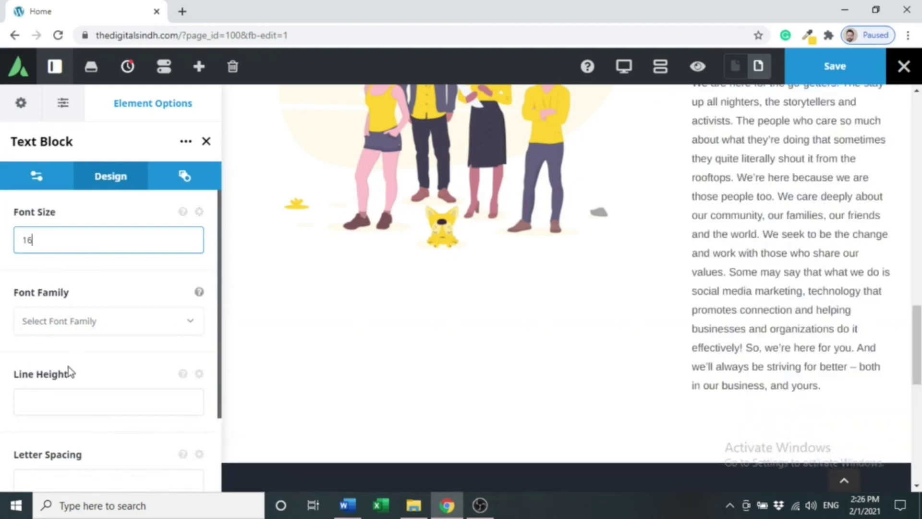
{"action": "left_click", "coordinate": [65, 401]}
{"action": "left_click", "coordinate": [103, 470]}
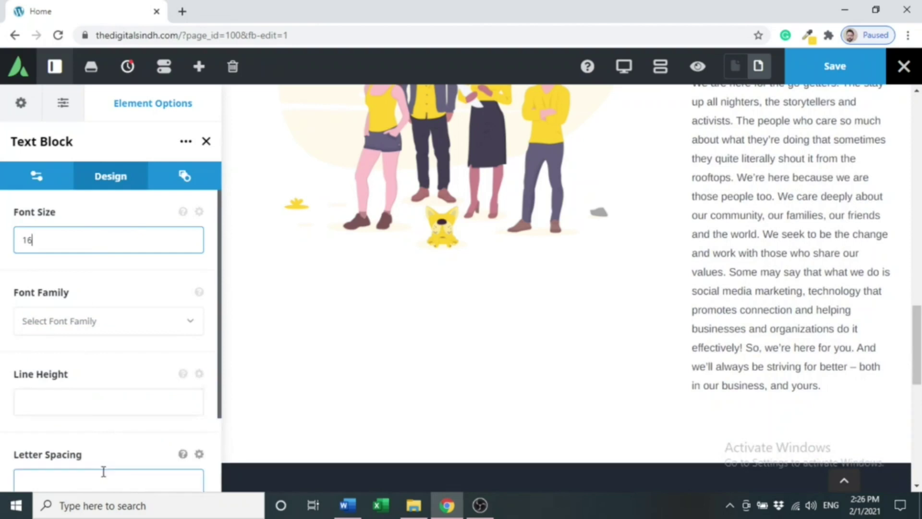
{"action": "type", "text": "1"}
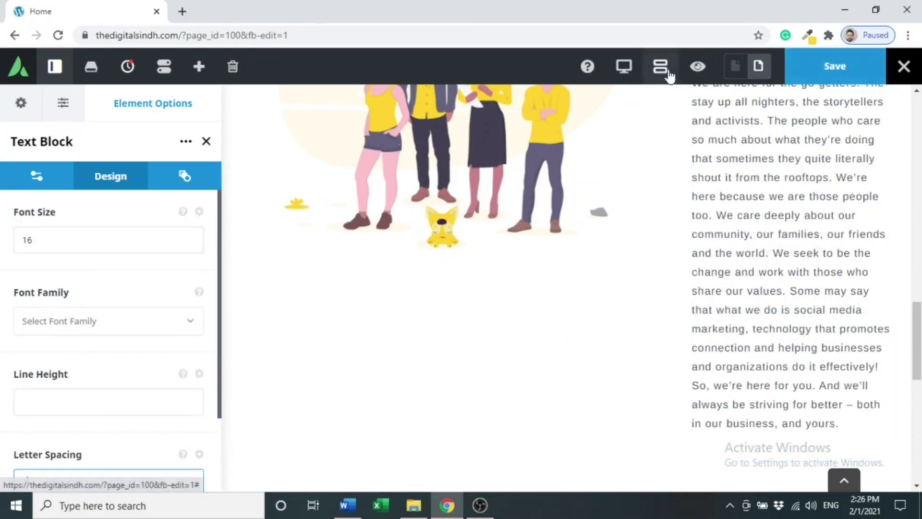
- Preview the "So, how do you fit into this?" section with its restyled paragraph and return to editing
{"action": "left_click", "coordinate": [698, 68]}
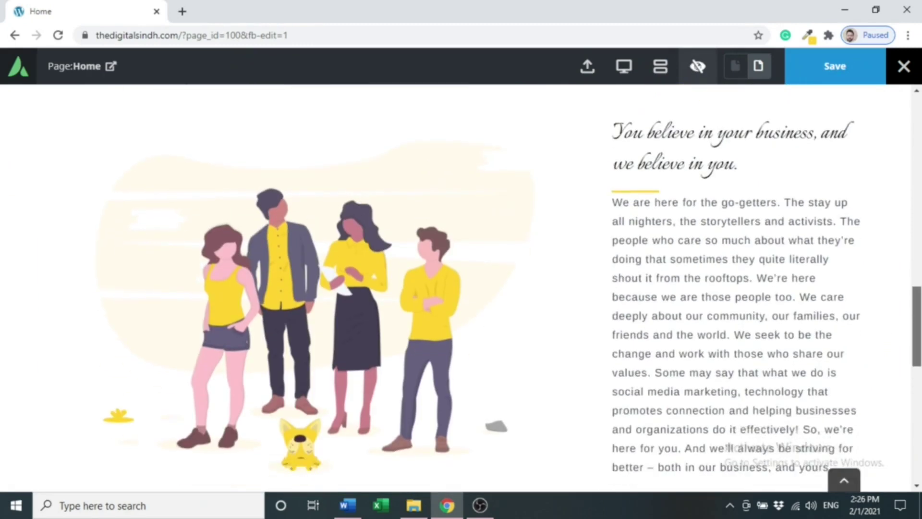
{"action": "left_click_drag", "start_coordinate": [919, 331], "coordinate": [918, 306]}
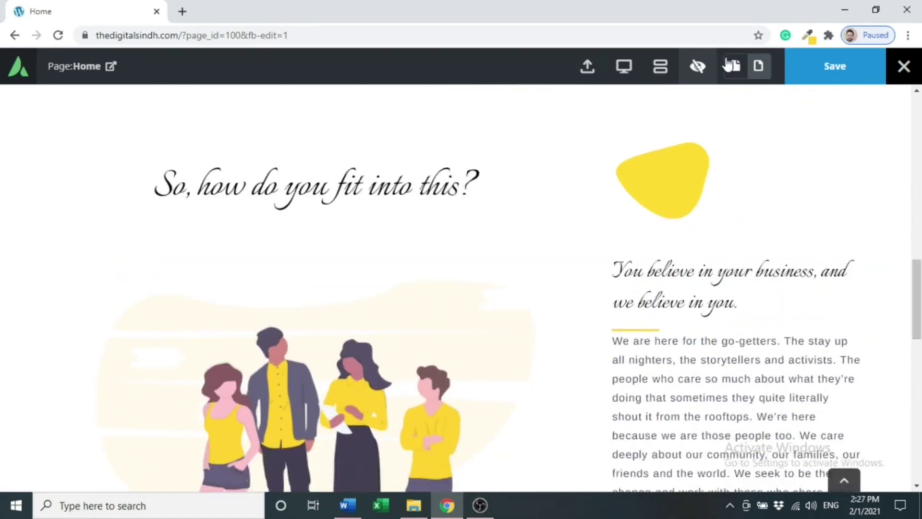
{"action": "mouse_move", "coordinate": [918, 293]}
{"action": "left_mouse_down"}
{"action": "mouse_move", "coordinate": [918, 281]}
{"action": "mouse_move", "coordinate": [918, 291]}
{"action": "left_mouse_up"}
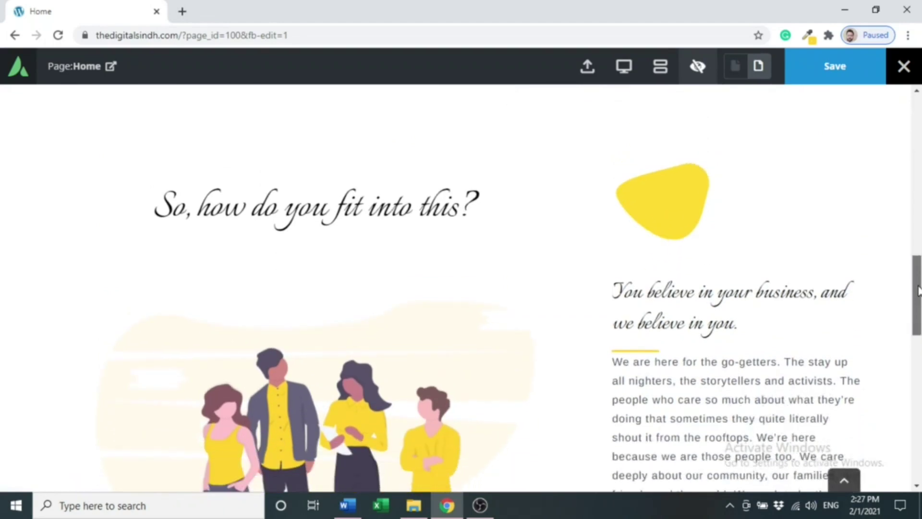
{"action": "left_click", "coordinate": [695, 81]}
- Set the yellow separator's bottom margin to 50, check the spacing in preview and return to editing
{"action": "scroll", "coordinate": [759, 285], "scroll_direction": "down", "scroll_amount": 2}
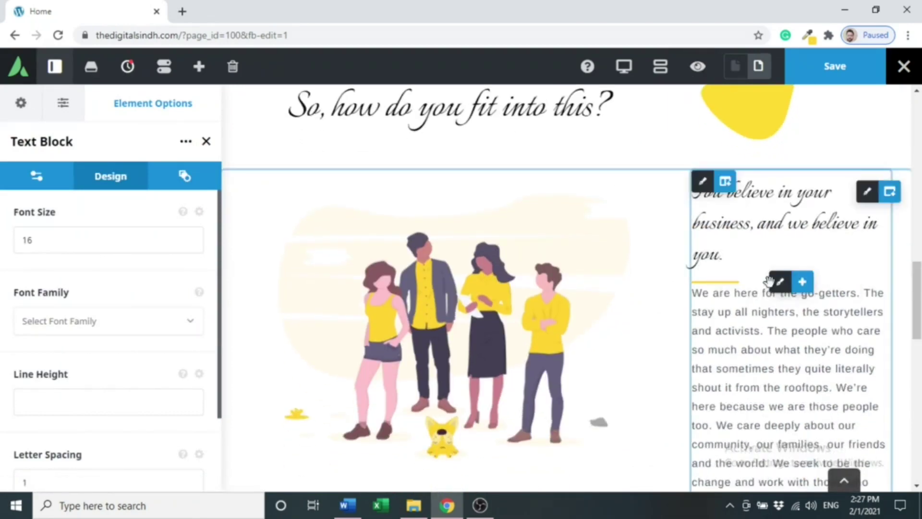
{"action": "left_click", "coordinate": [784, 287]}
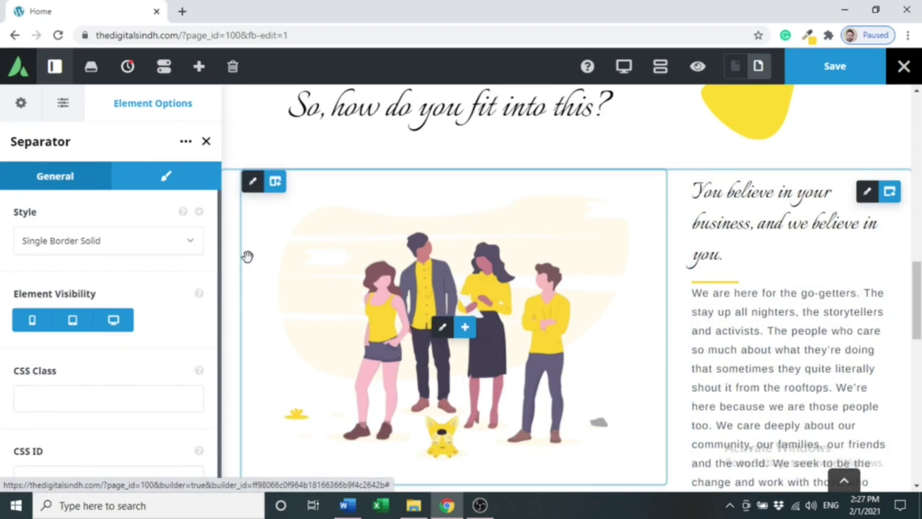
{"action": "left_click", "coordinate": [151, 188]}
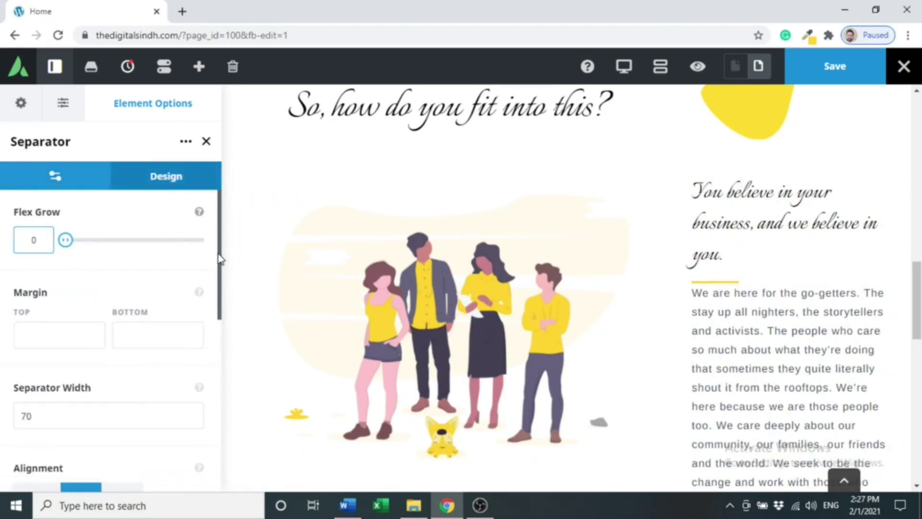
{"action": "left_click_drag", "start_coordinate": [218, 259], "coordinate": [217, 358]}
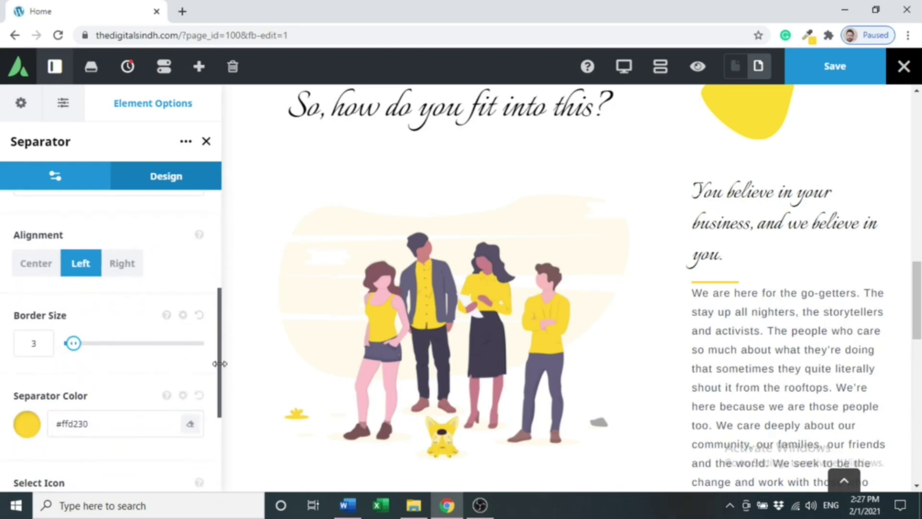
{"action": "scroll", "coordinate": [219, 425], "scroll_direction": "down", "scroll_amount": 4}
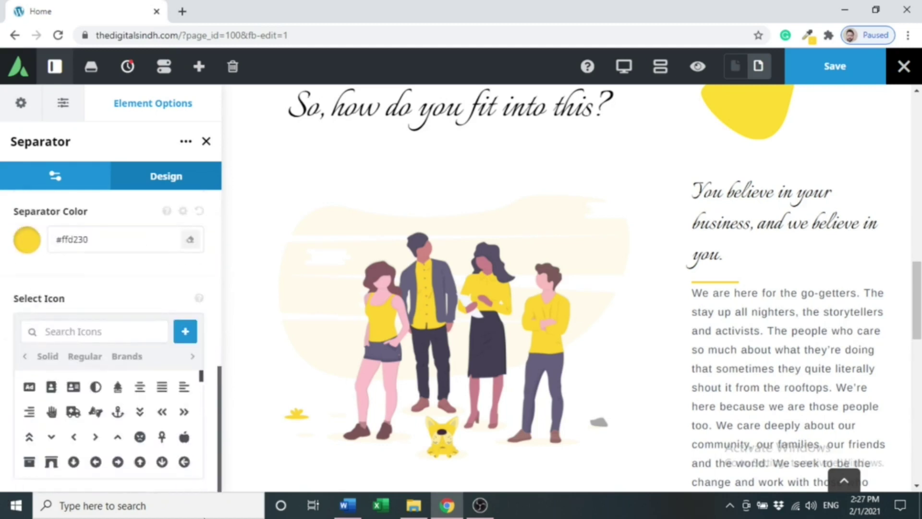
{"action": "scroll", "coordinate": [220, 351], "scroll_direction": "up", "scroll_amount": 8}
{"action": "left_click", "coordinate": [87, 336]}
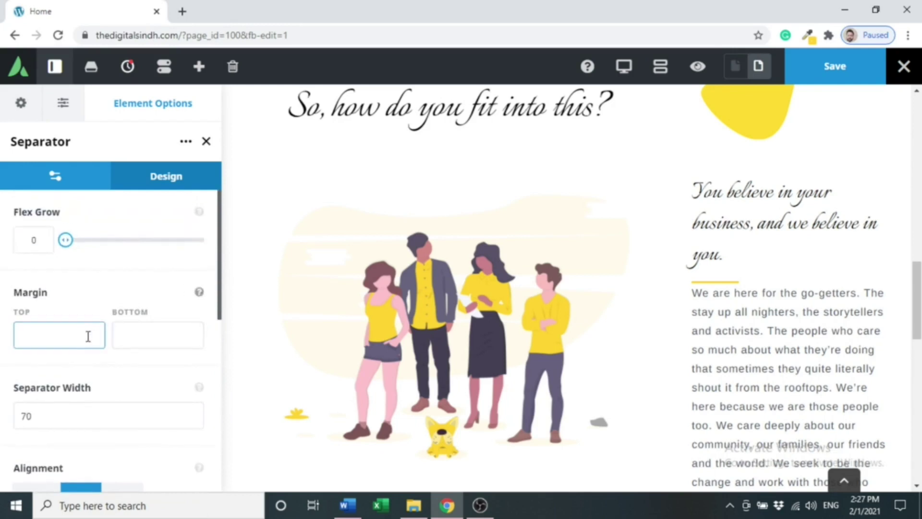
{"action": "key", "text": "Tab"}
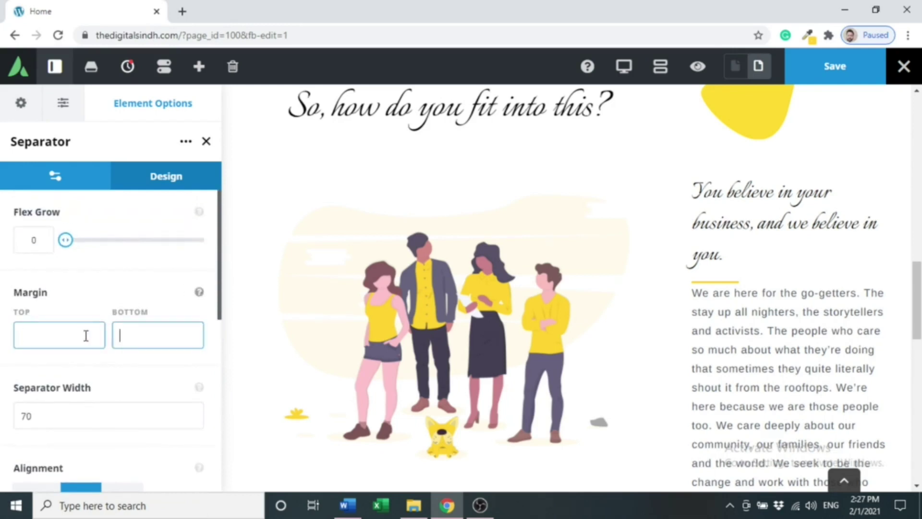
{"action": "type", "text": "50"}
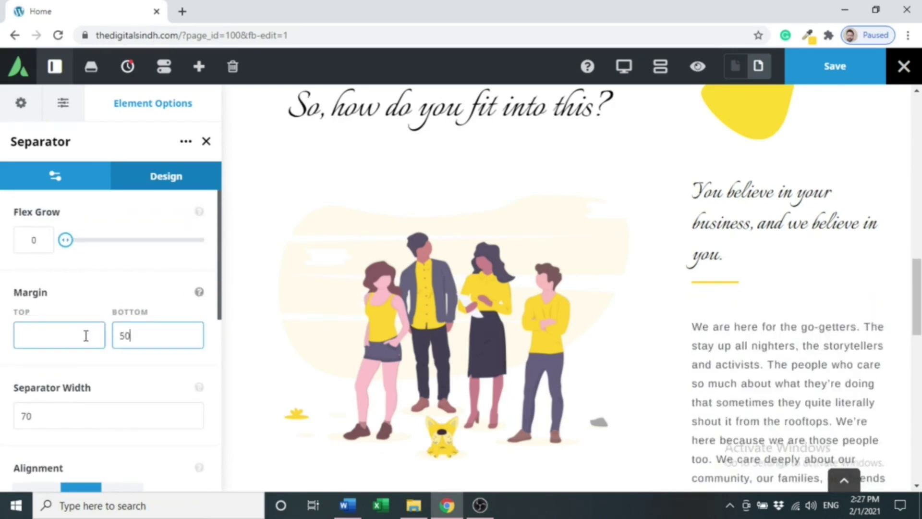
{"action": "left_click", "coordinate": [697, 67]}
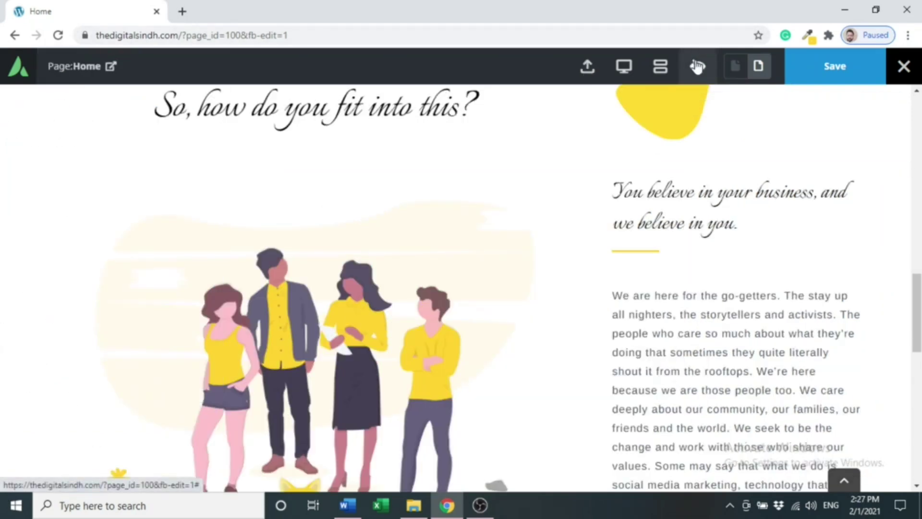
{"action": "left_click", "coordinate": [697, 67]}
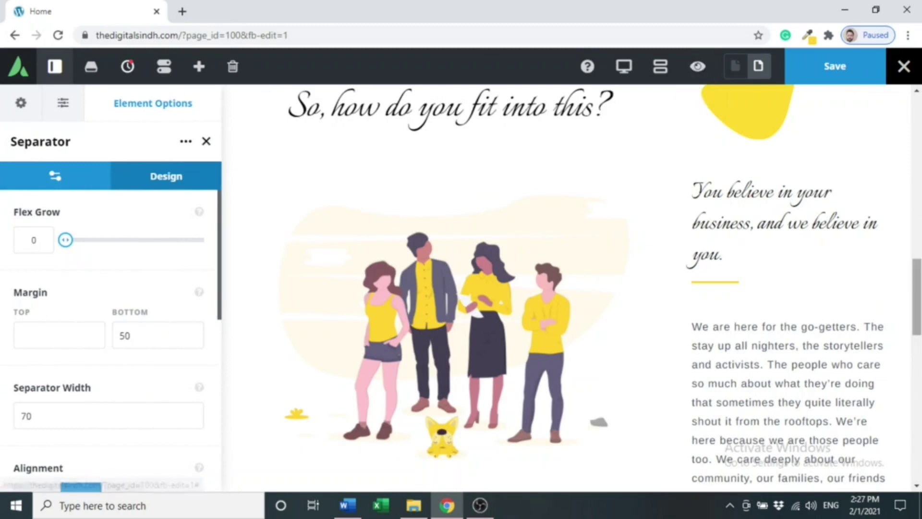
- Set the top margin of the 2/3 column holding the team illustration to -40
{"action": "scroll", "coordinate": [573, 234], "scroll_direction": "down", "scroll_amount": 3}
{"action": "scroll", "coordinate": [572, 233], "scroll_direction": "up", "scroll_amount": 2}
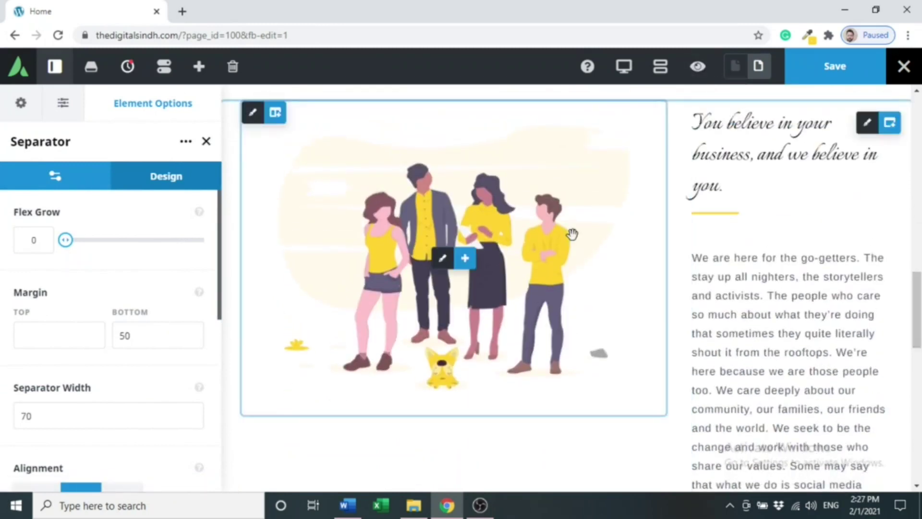
{"action": "scroll", "coordinate": [475, 267], "scroll_direction": "up", "scroll_amount": 3}
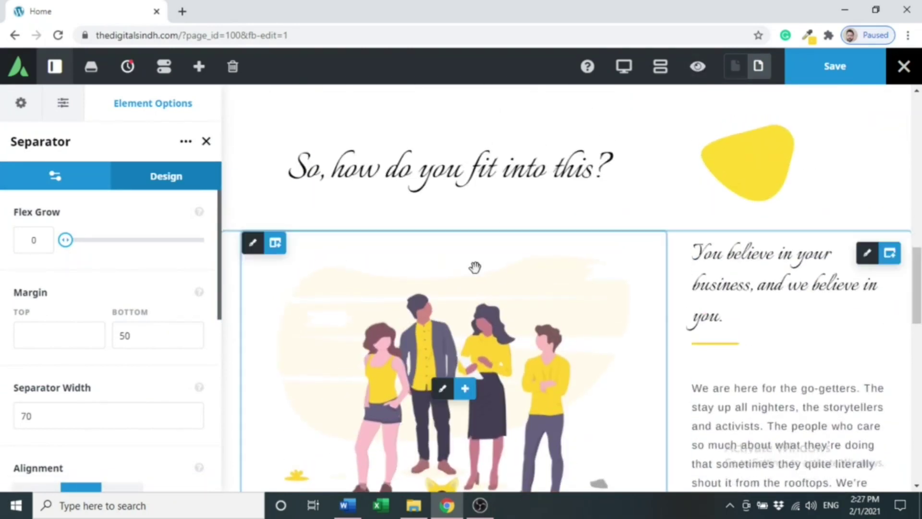
{"action": "mouse_move", "coordinate": [249, 255]}
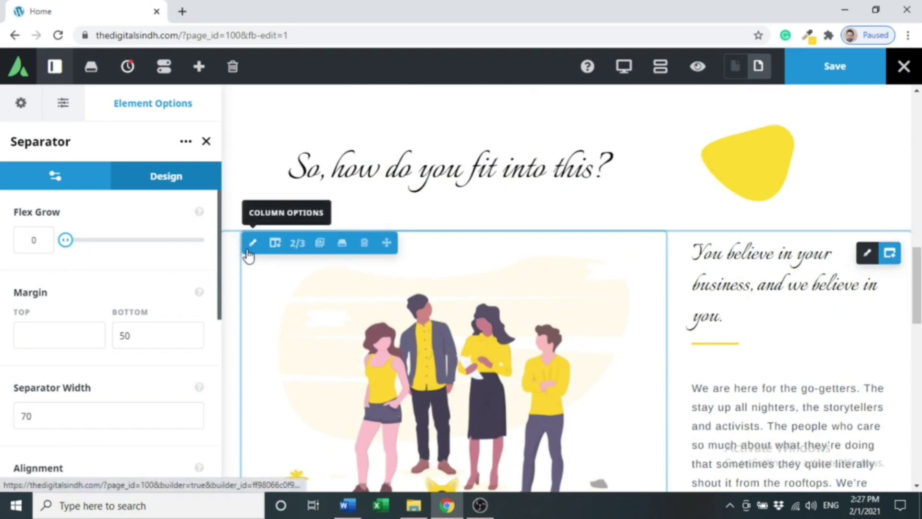
{"action": "left_click", "coordinate": [252, 243]}
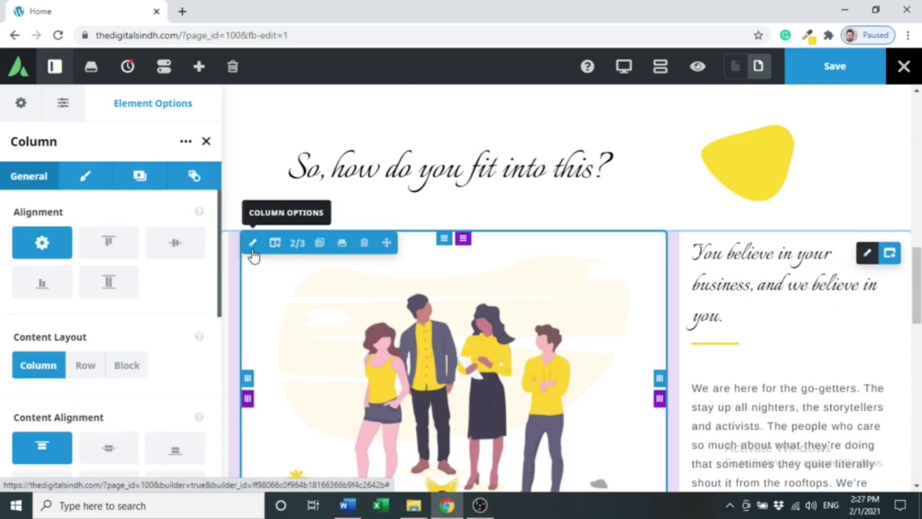
{"action": "left_click", "coordinate": [93, 179]}
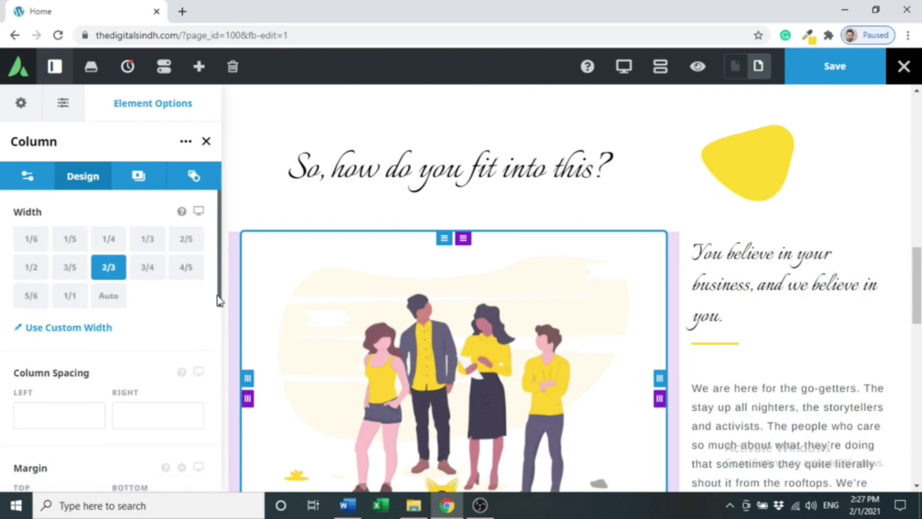
{"action": "left_click_drag", "start_coordinate": [219, 300], "coordinate": [218, 333]}
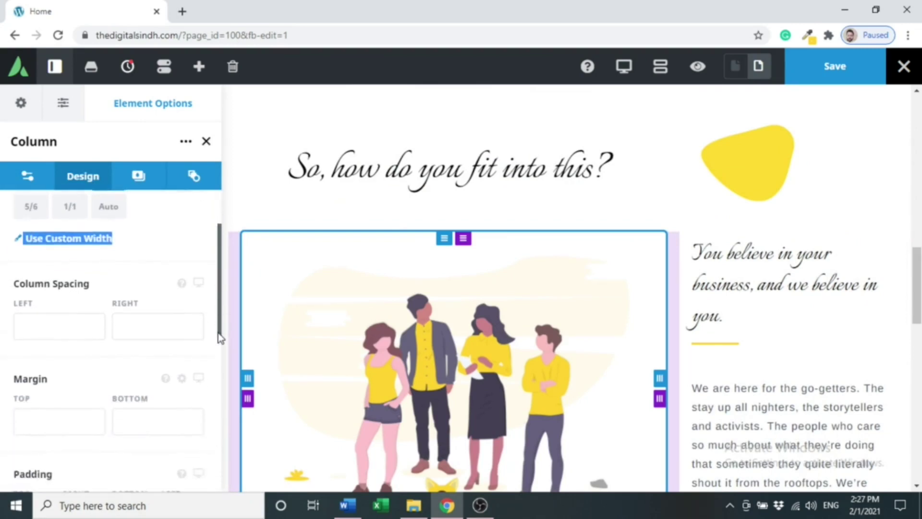
{"action": "left_click", "coordinate": [27, 418]}
{"action": "type", "text": "-20"}
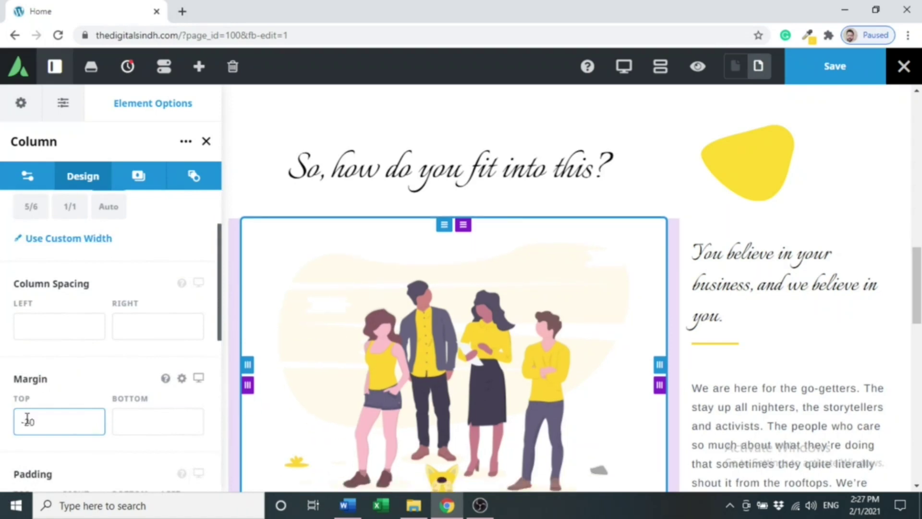
{"action": "key", "text": "BackSpace"}
{"action": "key", "text": "BackSpace"}
{"action": "key", "text": "BackSpace"}
{"action": "type", "text": "-40"}
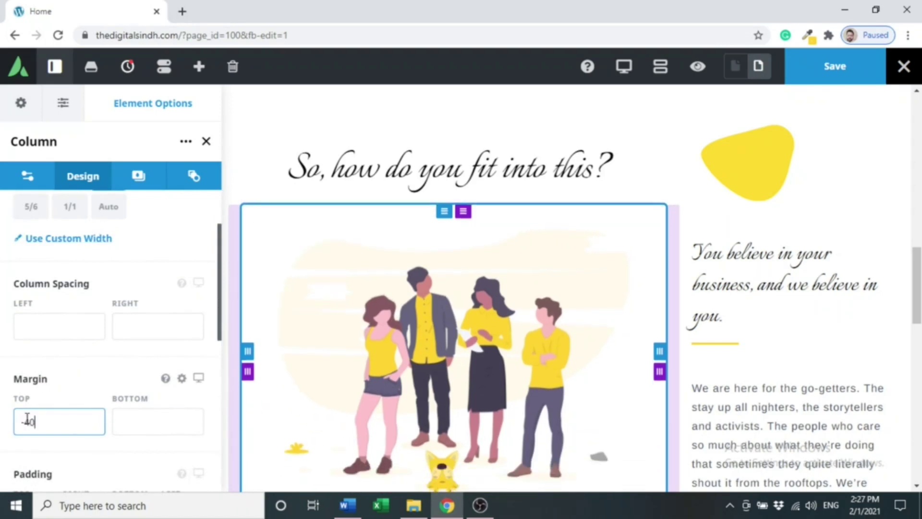
- Preview the illustration column's position beside the title and paragraph, and return to editing
{"action": "left_click", "coordinate": [696, 69]}
{"action": "scroll", "coordinate": [765, 138], "scroll_direction": "down", "scroll_amount": 4}
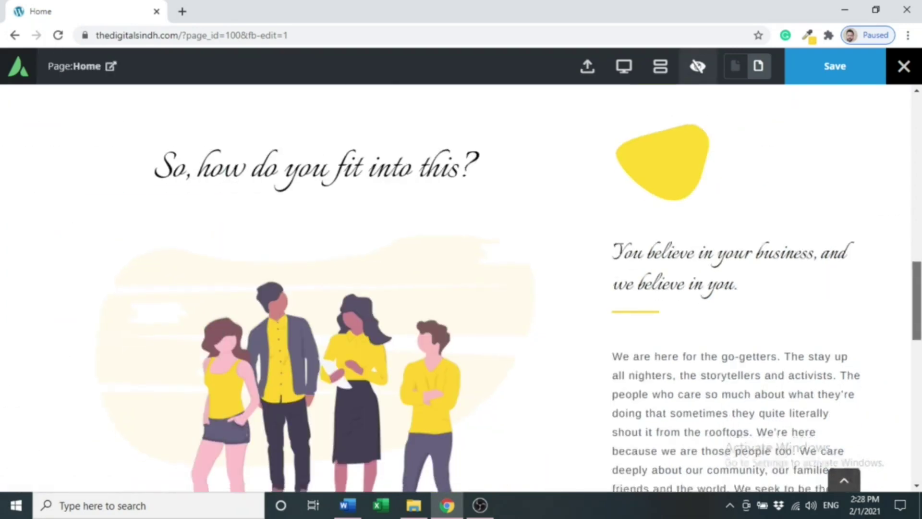
{"action": "mouse_move", "coordinate": [918, 357]}
{"action": "left_mouse_down"}
{"action": "mouse_move", "coordinate": [918, 376]}
{"action": "mouse_move", "coordinate": [918, 301]}
{"action": "mouse_move", "coordinate": [918, 341]}
{"action": "left_mouse_up"}
{"action": "left_click", "coordinate": [697, 67]}
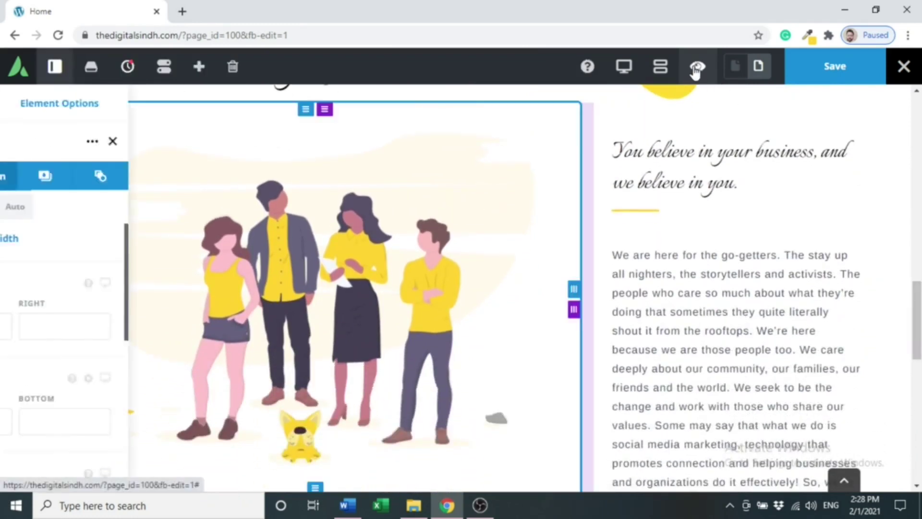
- Add a 1/1 container below the team illustration section and insert a Section Separator element in it
{"action": "scroll", "coordinate": [792, 269], "scroll_direction": "down", "scroll_amount": 7}
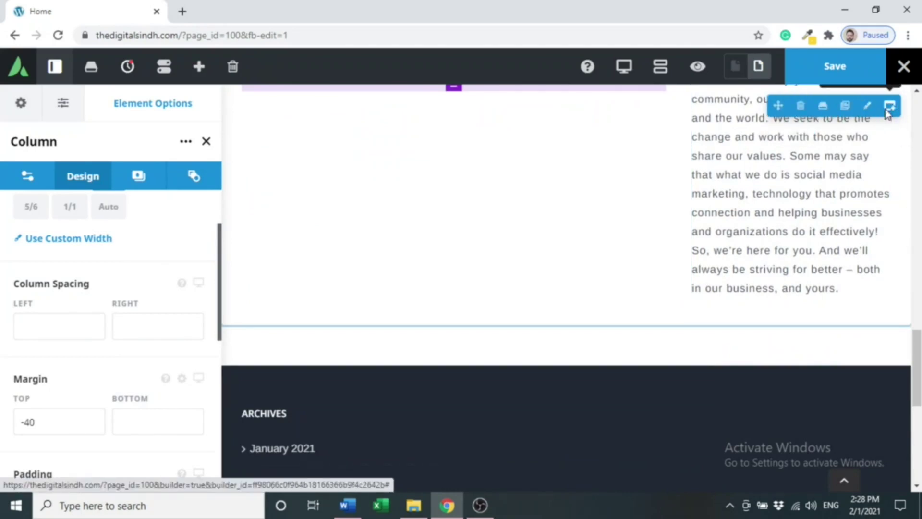
{"action": "left_click", "coordinate": [888, 107]}
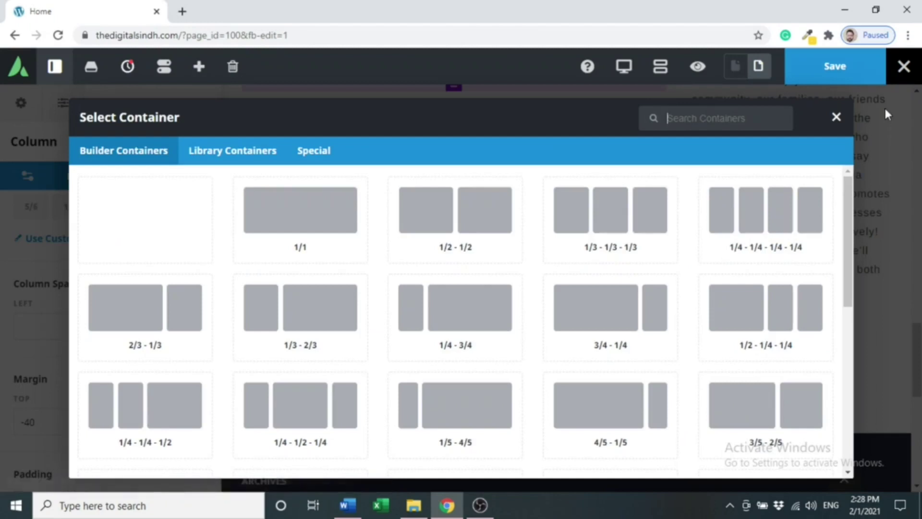
{"action": "left_click", "coordinate": [322, 241]}
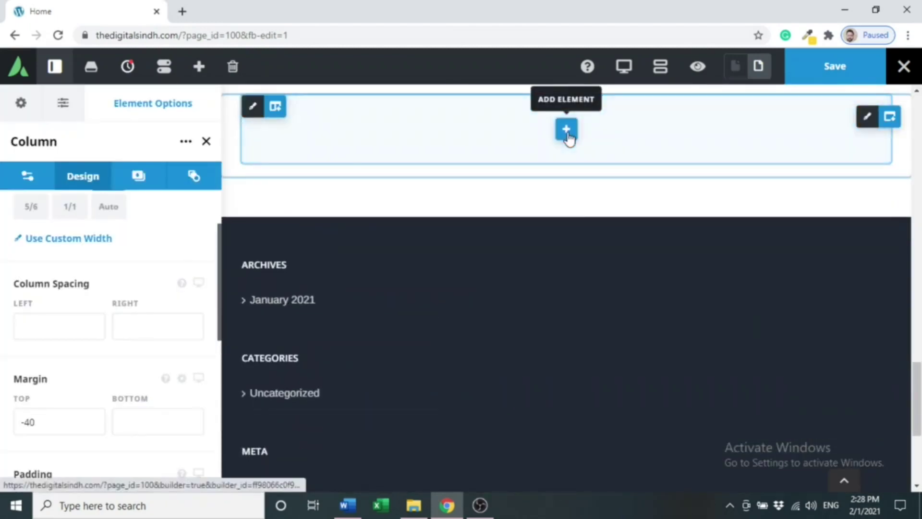
{"action": "left_click", "coordinate": [566, 130]}
{"action": "type", "text": "sepa"}
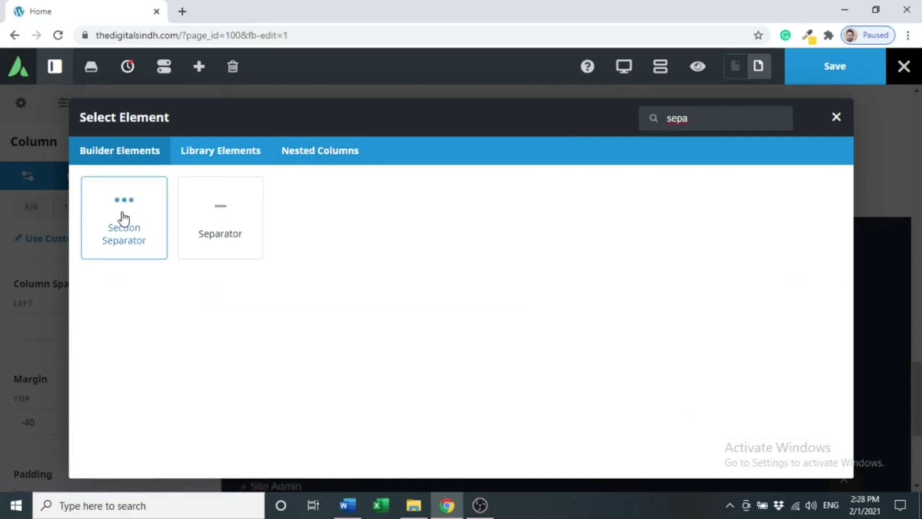
{"action": "left_click", "coordinate": [123, 214]}
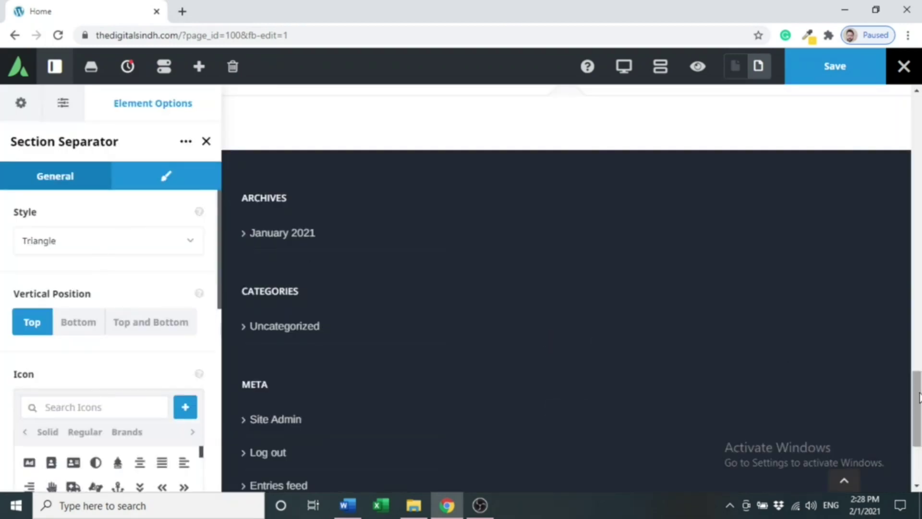
- Set the new section separator's style to Waves
{"action": "left_click_drag", "start_coordinate": [917, 396], "coordinate": [917, 360]}
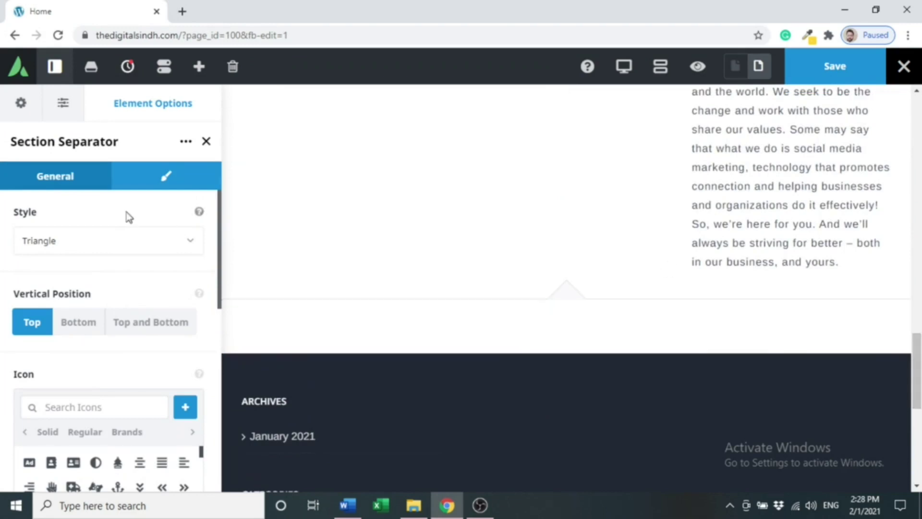
{"action": "left_click", "coordinate": [120, 246]}
{"action": "left_click_drag", "start_coordinate": [197, 300], "coordinate": [197, 335]}
{"action": "left_click", "coordinate": [147, 328]}
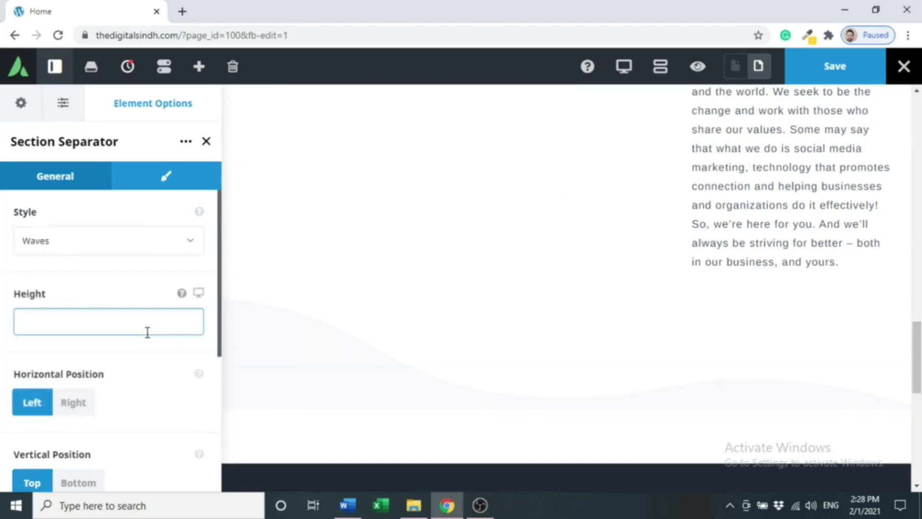
{"action": "scroll", "coordinate": [916, 357], "scroll_direction": "down", "scroll_amount": 1}
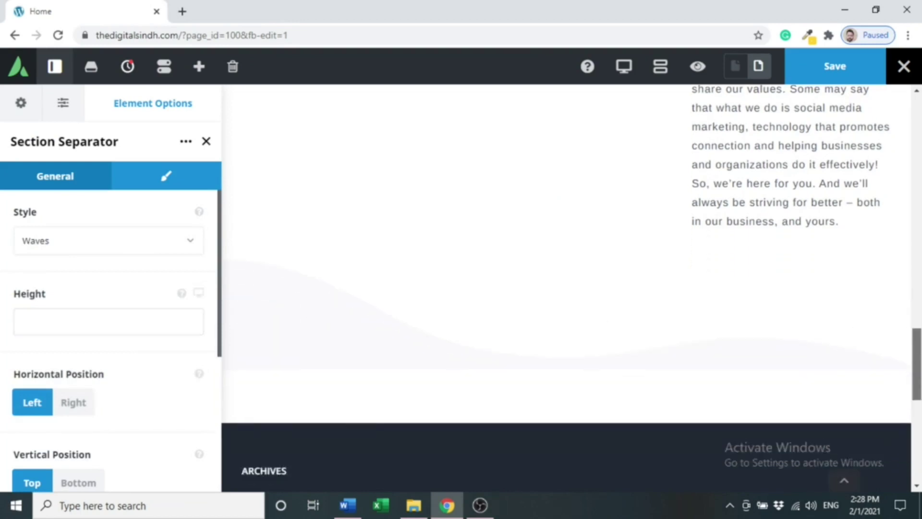
{"action": "scroll", "coordinate": [582, 295], "scroll_direction": "down", "scroll_amount": 1}
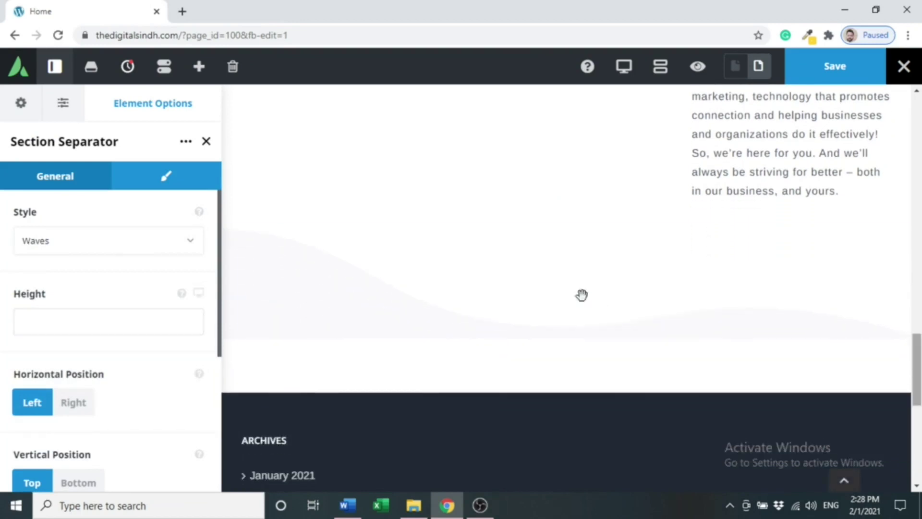
- Try a top margin of -60 on the wave separator, check it in preview and return to editing
{"action": "left_click_drag", "start_coordinate": [219, 266], "coordinate": [215, 288]}
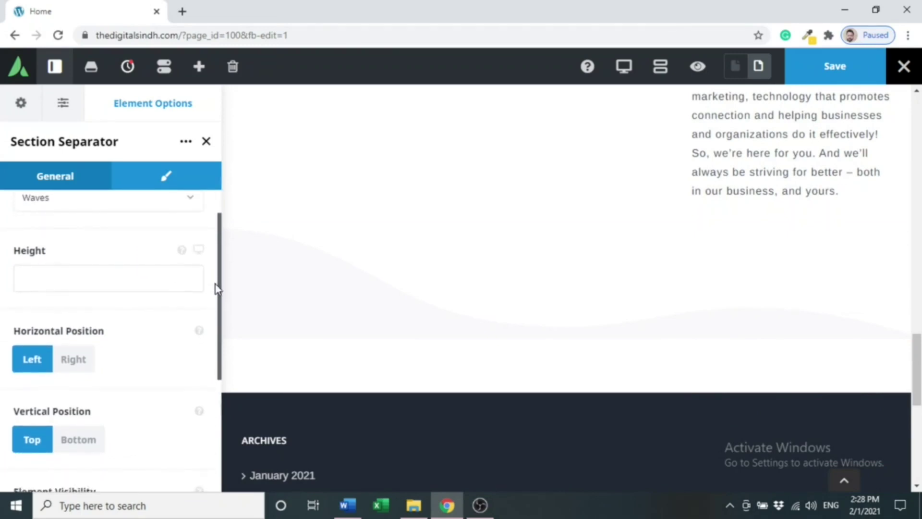
{"action": "scroll", "coordinate": [174, 204], "scroll_direction": "up", "scroll_amount": 1}
{"action": "left_click", "coordinate": [167, 177]}
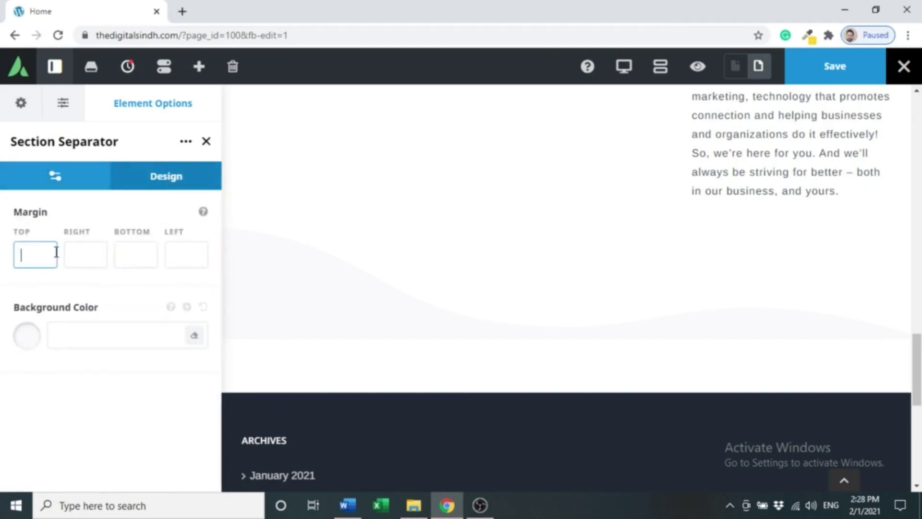
{"action": "type", "text": "40"}
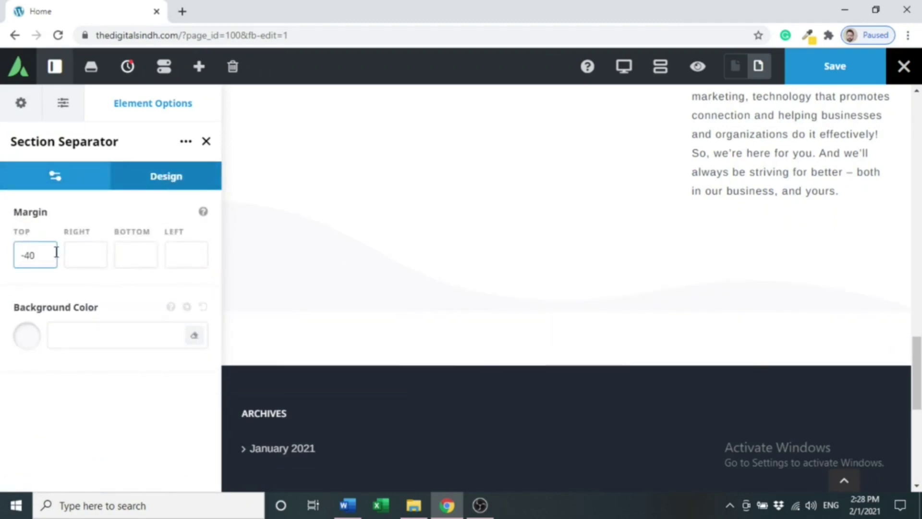
{"action": "key", "text": "BackSpace"}
{"action": "key", "text": "BackSpace"}
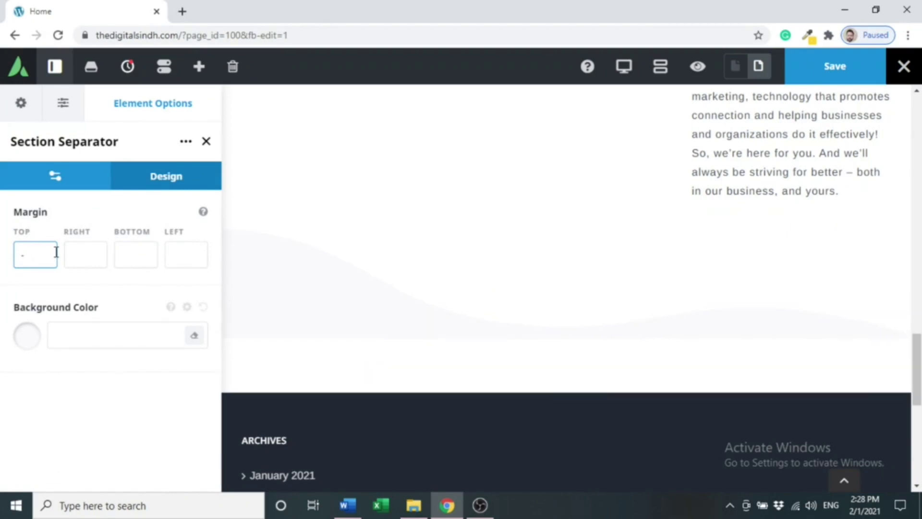
{"action": "type", "text": "60"}
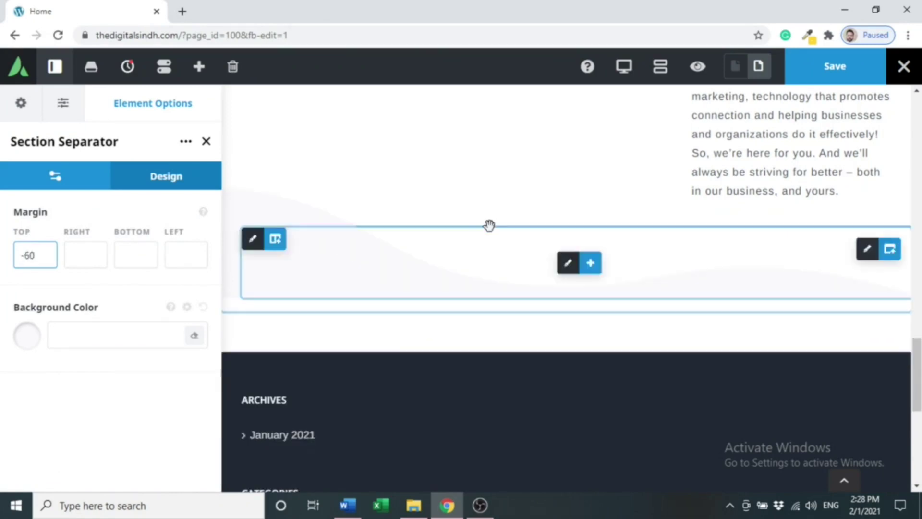
{"action": "left_click", "coordinate": [697, 67]}
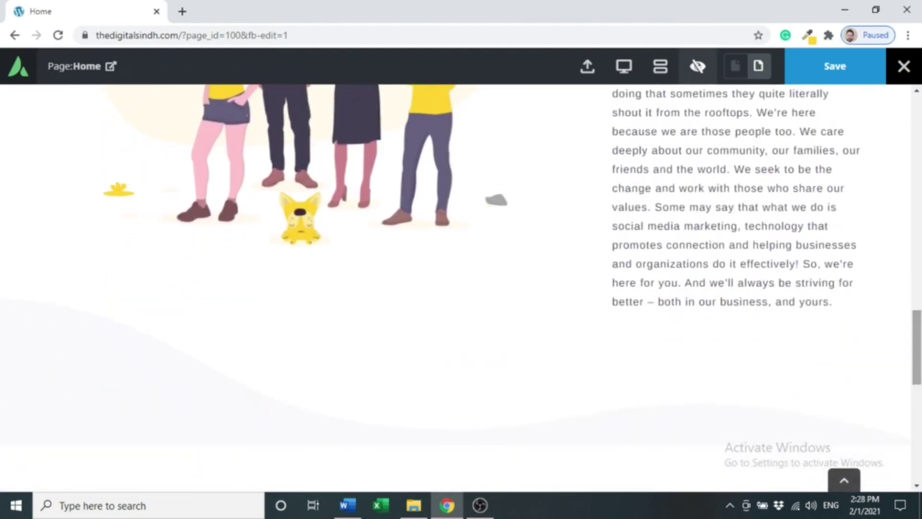
{"action": "left_click", "coordinate": [697, 66]}
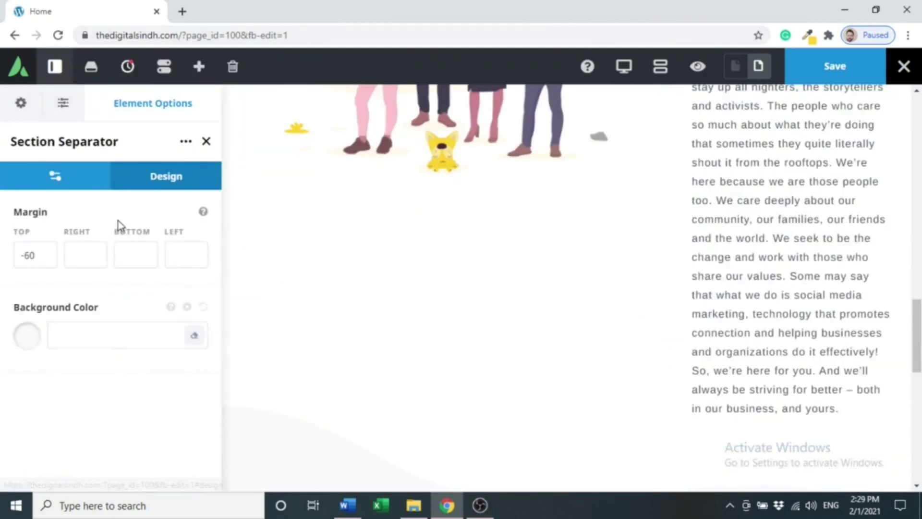
- Try a top margin of -110 on the wave separator, check it in preview and return to editing
{"action": "left_click", "coordinate": [41, 258]}
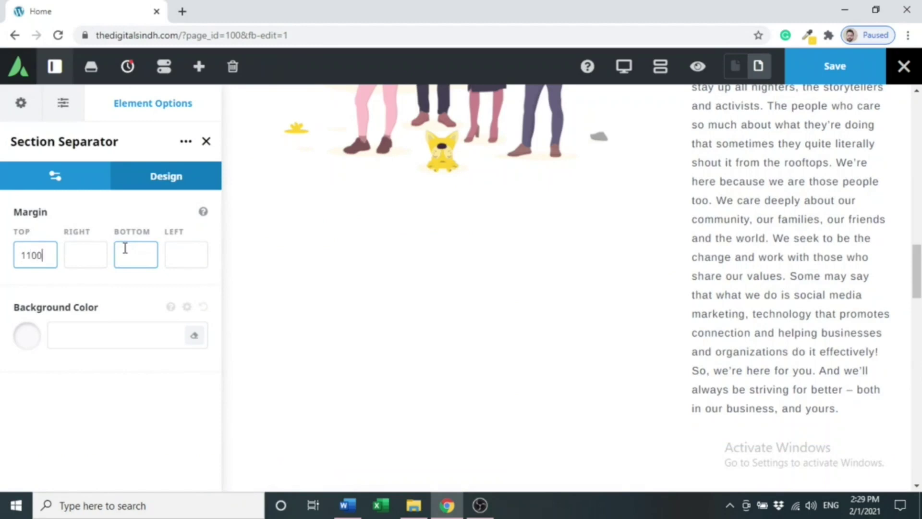
{"action": "key", "text": "BackSpace"}
{"action": "key", "text": "BackSpace"}
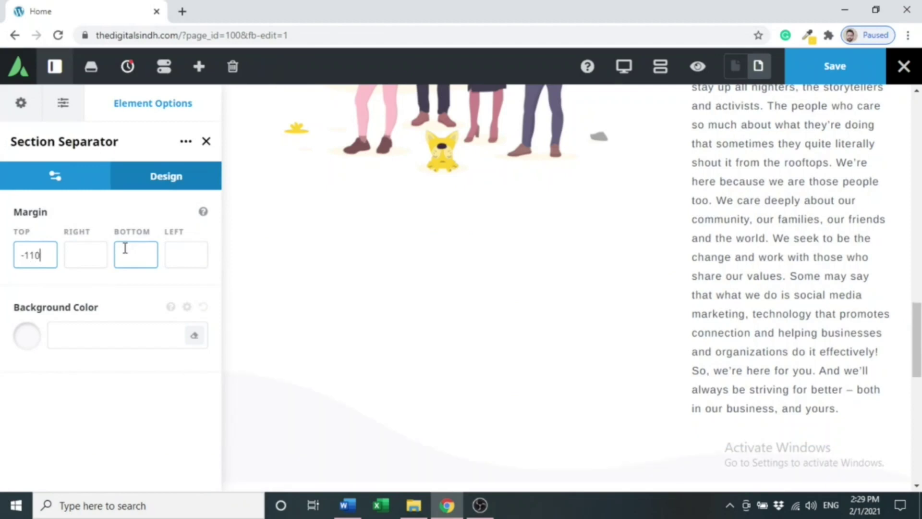
{"action": "left_click", "coordinate": [704, 72]}
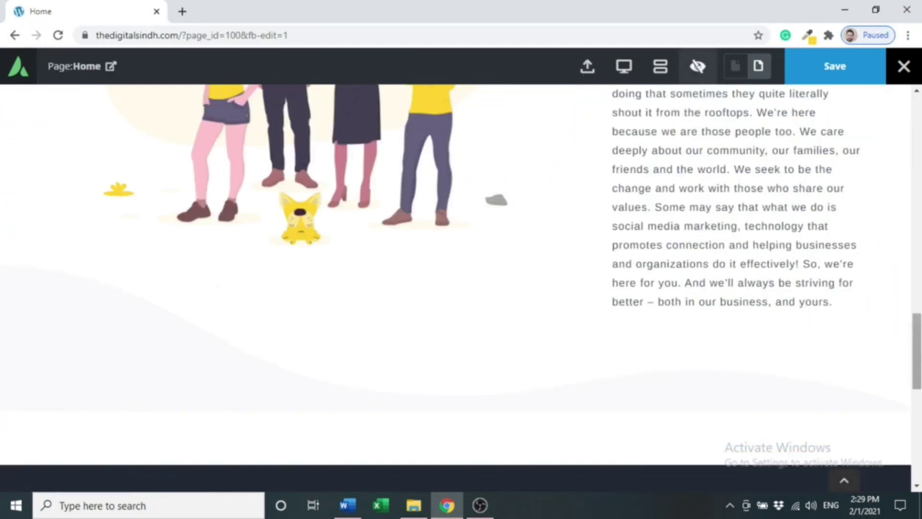
{"action": "scroll", "coordinate": [891, 317], "scroll_direction": "up", "scroll_amount": 5}
{"action": "scroll", "coordinate": [459, 288], "scroll_direction": "down", "scroll_amount": 5}
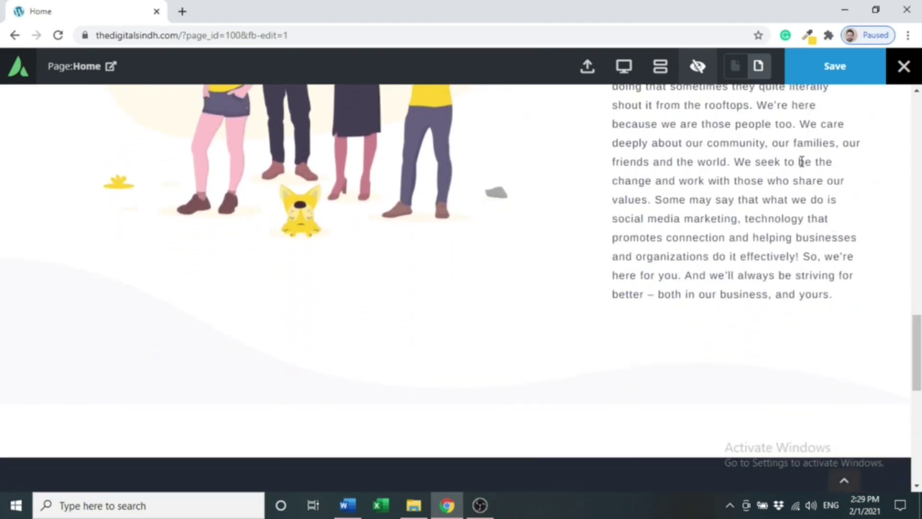
{"action": "left_click", "coordinate": [694, 73]}
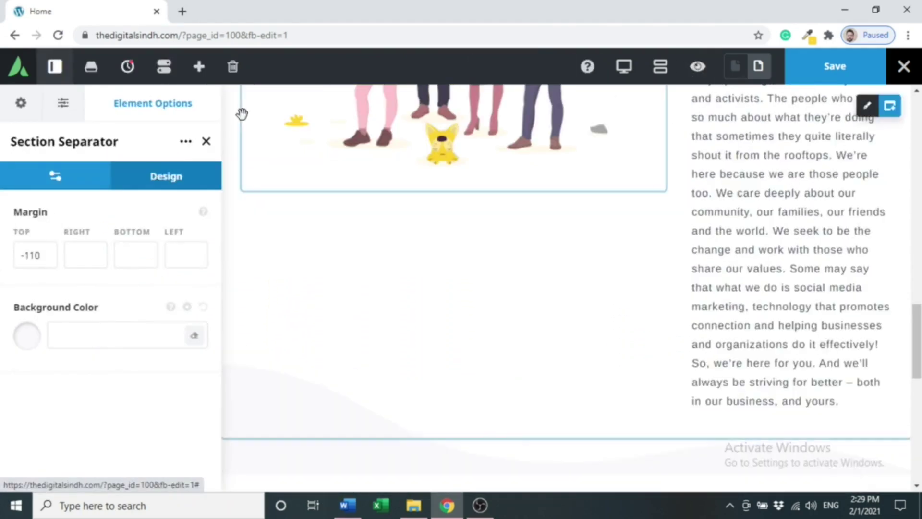
- Set the wave separator's top margin to -130 and review the page sections above it in preview
{"action": "left_click", "coordinate": [16, 255]}
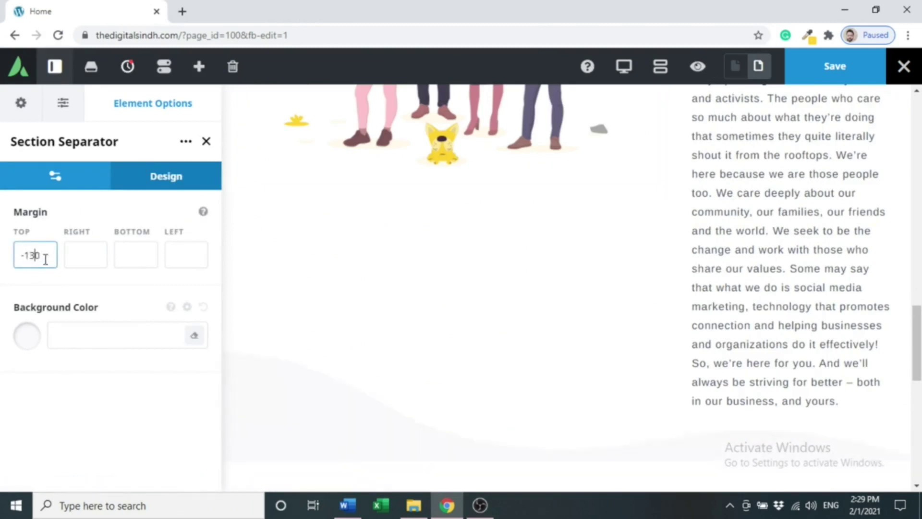
{"action": "left_click", "coordinate": [698, 72]}
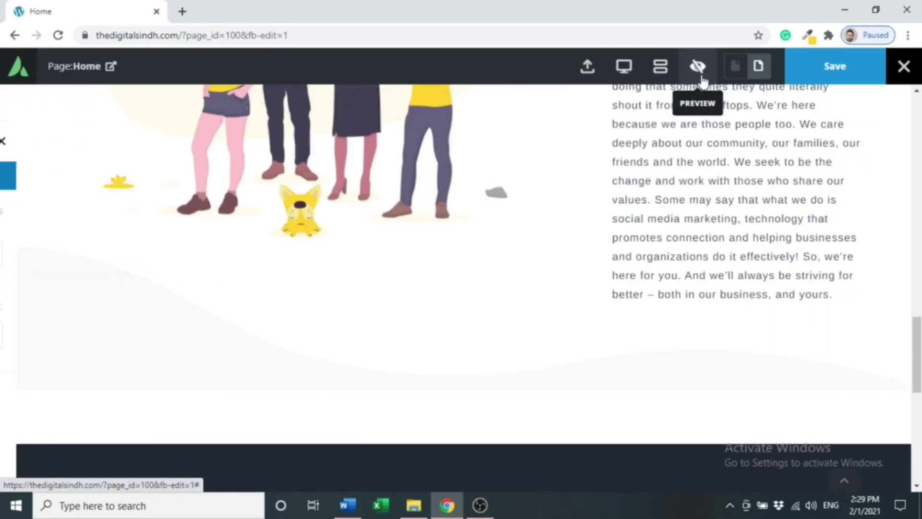
{"action": "scroll", "coordinate": [885, 246], "scroll_direction": "up", "scroll_amount": 2}
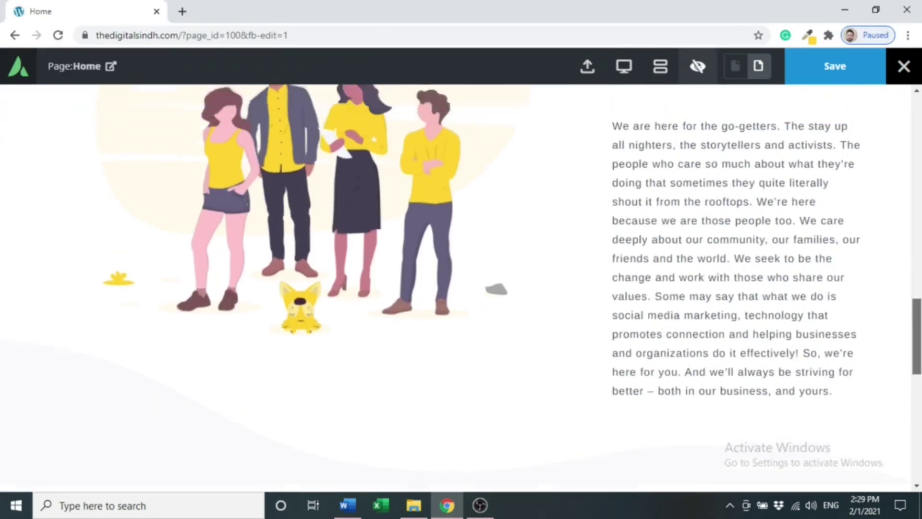
{"action": "scroll", "coordinate": [885, 247], "scroll_direction": "up", "scroll_amount": 10}
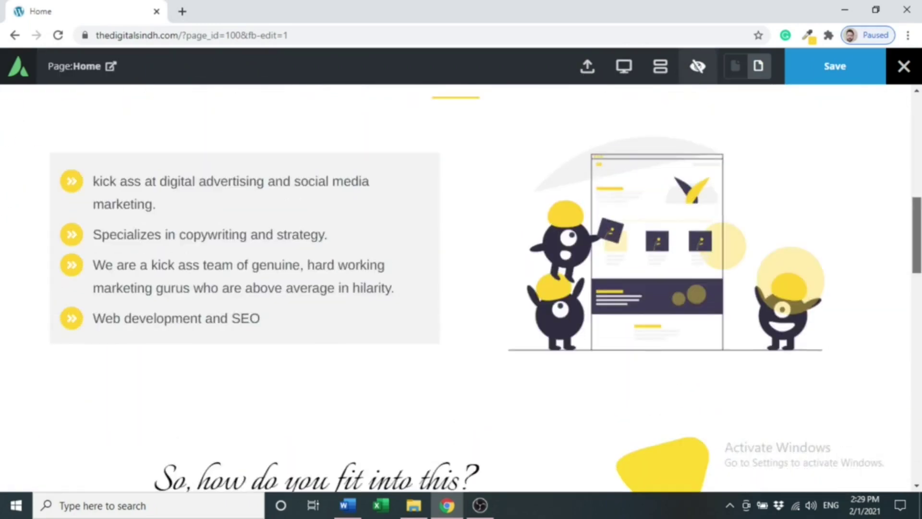
{"action": "scroll", "coordinate": [461, 288], "scroll_direction": "down", "scroll_amount": 10}
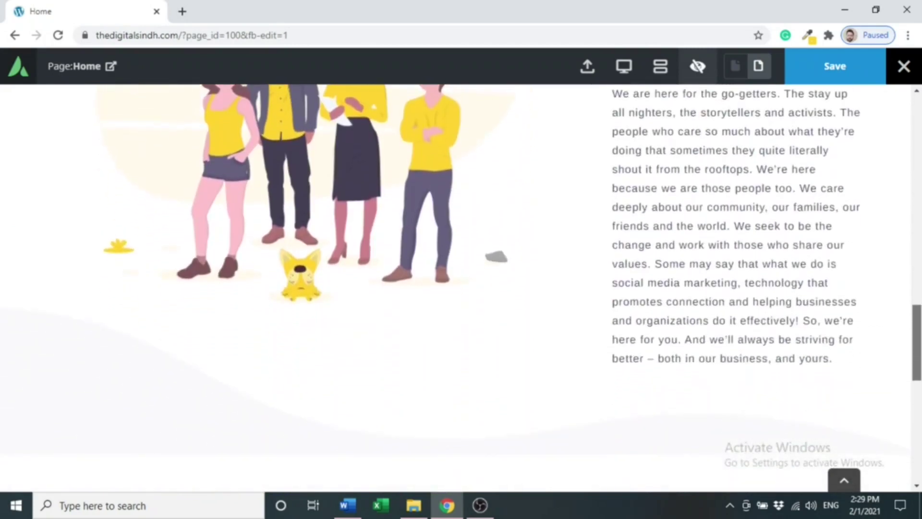
{"action": "scroll", "coordinate": [906, 269], "scroll_direction": "down", "scroll_amount": 3}
{"action": "scroll", "coordinate": [907, 269], "scroll_direction": "up", "scroll_amount": 10}
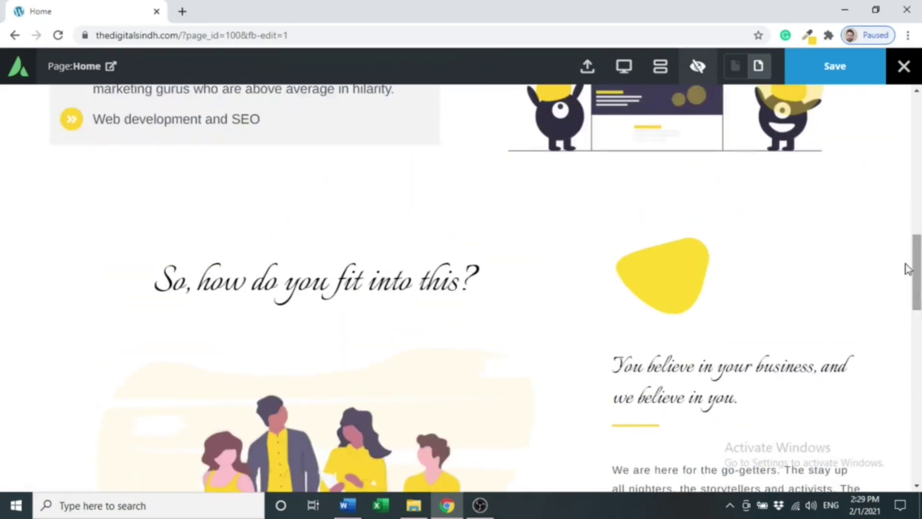
- Save the page and return from preview to editing
{"action": "left_click", "coordinate": [828, 81]}
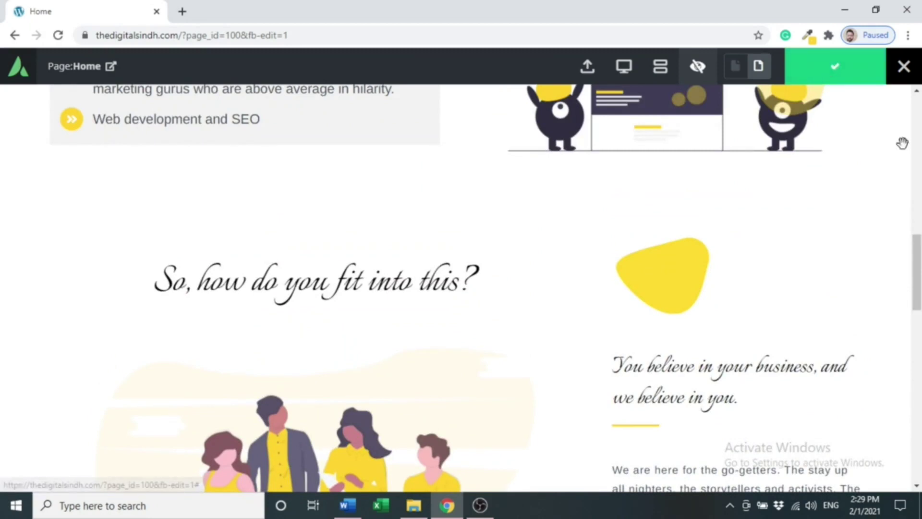
{"action": "left_click", "coordinate": [696, 67]}
{"action": "left_click", "coordinate": [835, 208]}
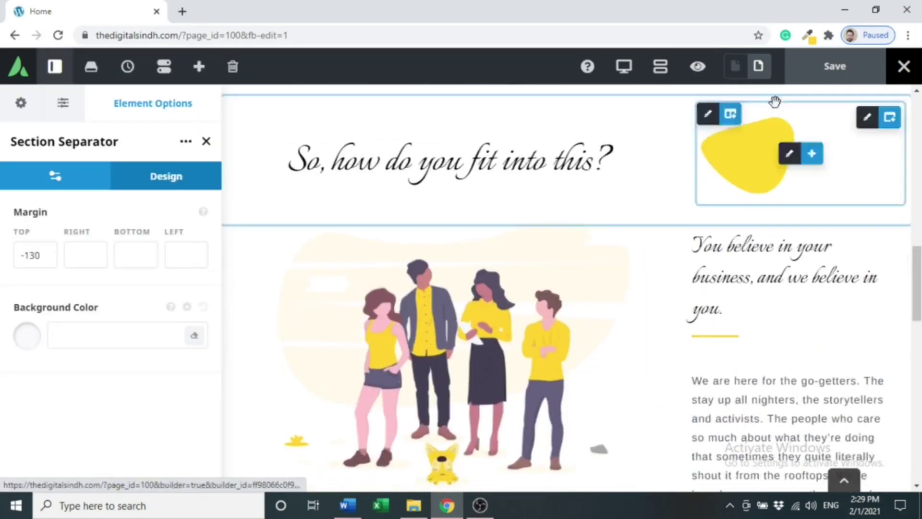
- Preview the "So, how do you fit into this?" section and the wave separator below it in desktop size
{"action": "left_click", "coordinate": [697, 67]}
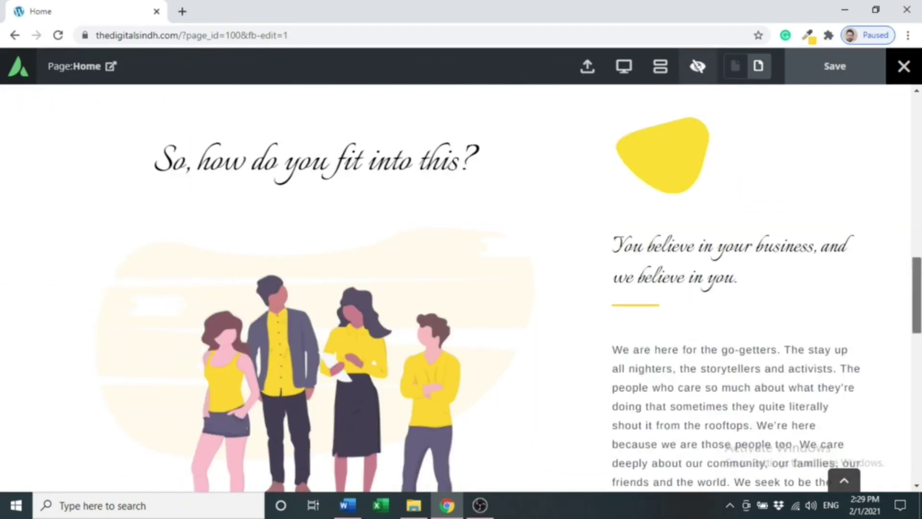
{"action": "scroll", "coordinate": [903, 257], "scroll_direction": "down", "scroll_amount": 7}
{"action": "scroll", "coordinate": [461, 288], "scroll_direction": "up", "scroll_amount": 7}
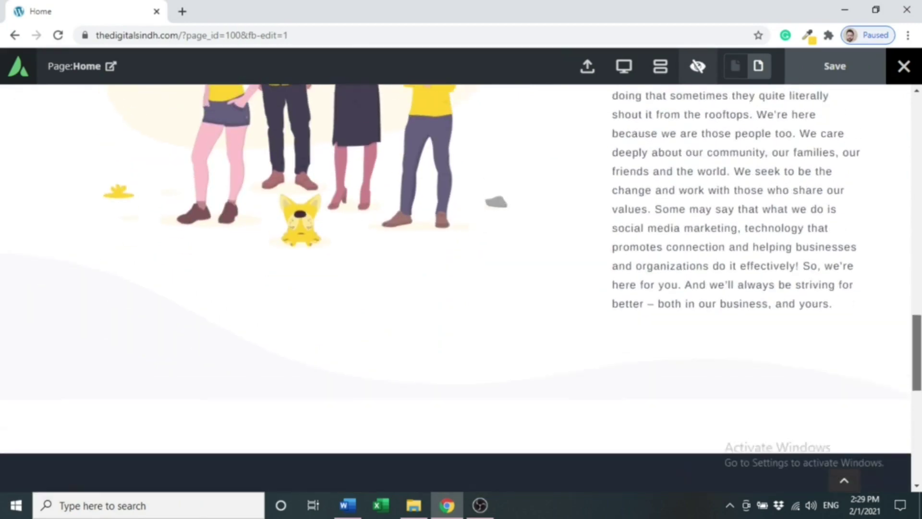
{"action": "left_click_drag", "start_coordinate": [917, 286], "coordinate": [920, 361]}
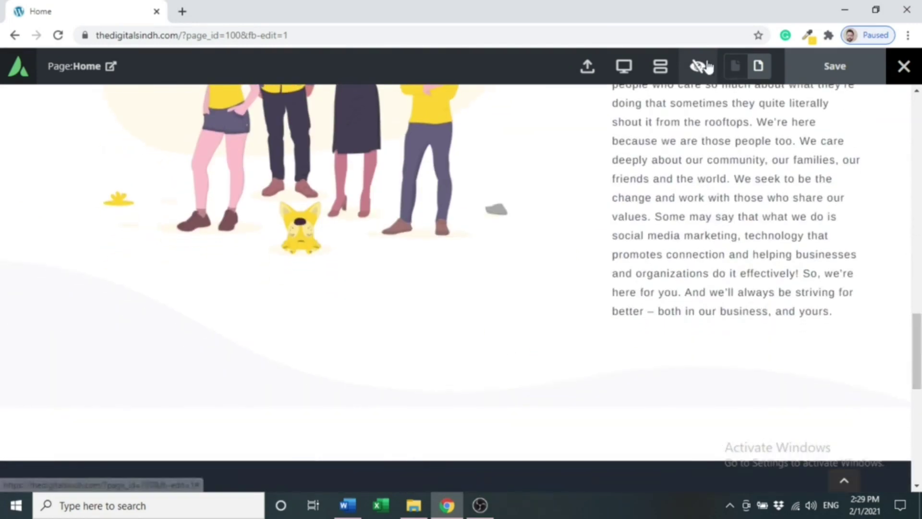
- Switch the preview to mobile size and check the team section down to the wave separator
{"action": "left_click", "coordinate": [622, 72]}
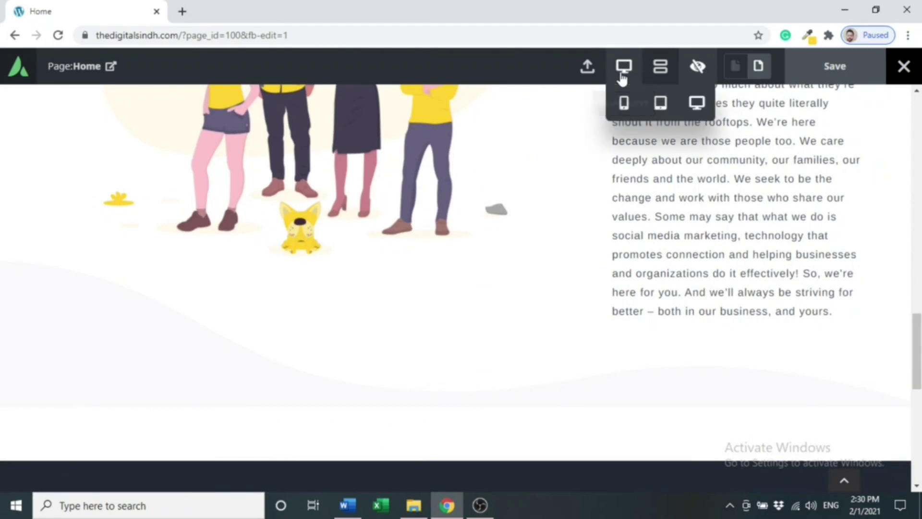
{"action": "left_click", "coordinate": [624, 103]}
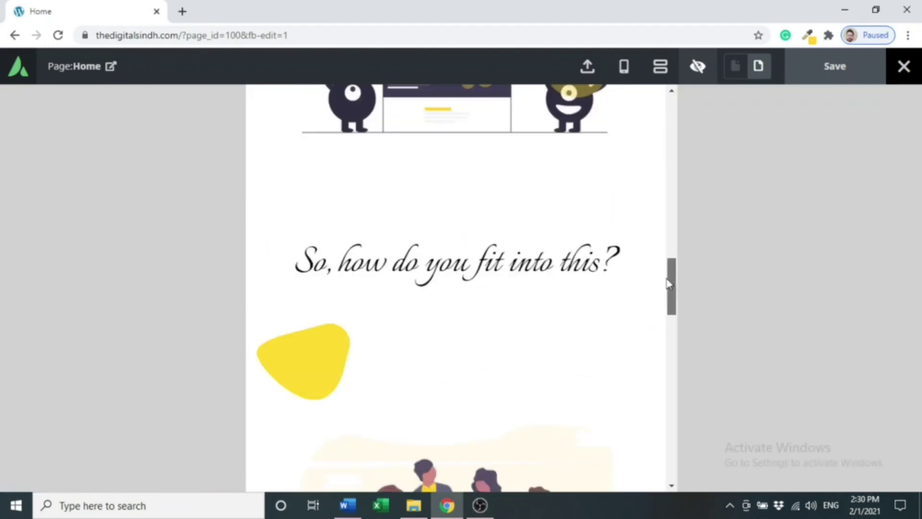
{"action": "mouse_move", "coordinate": [668, 284]}
{"action": "left_mouse_down"}
{"action": "mouse_move", "coordinate": [667, 102]}
{"action": "mouse_move", "coordinate": [675, 307]}
{"action": "mouse_move", "coordinate": [675, 298]}
{"action": "left_mouse_up"}
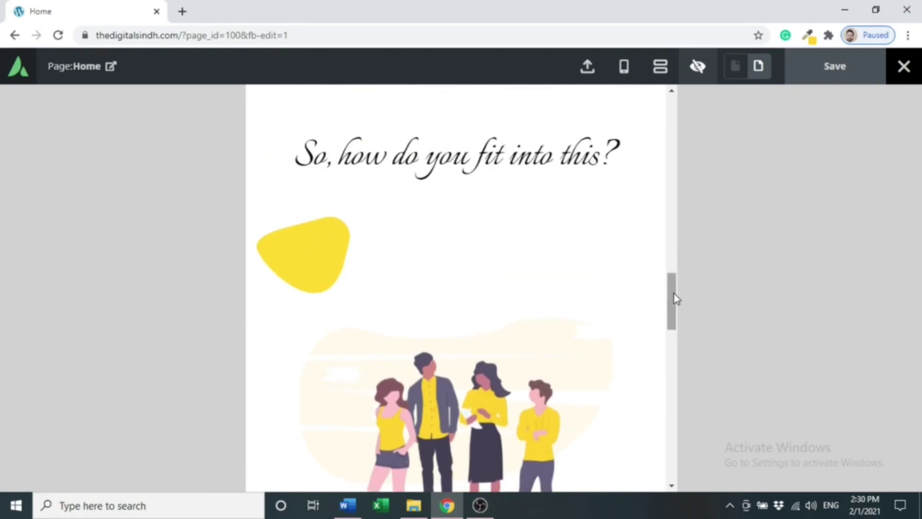
{"action": "left_click_drag", "start_coordinate": [673, 293], "coordinate": [674, 370]}
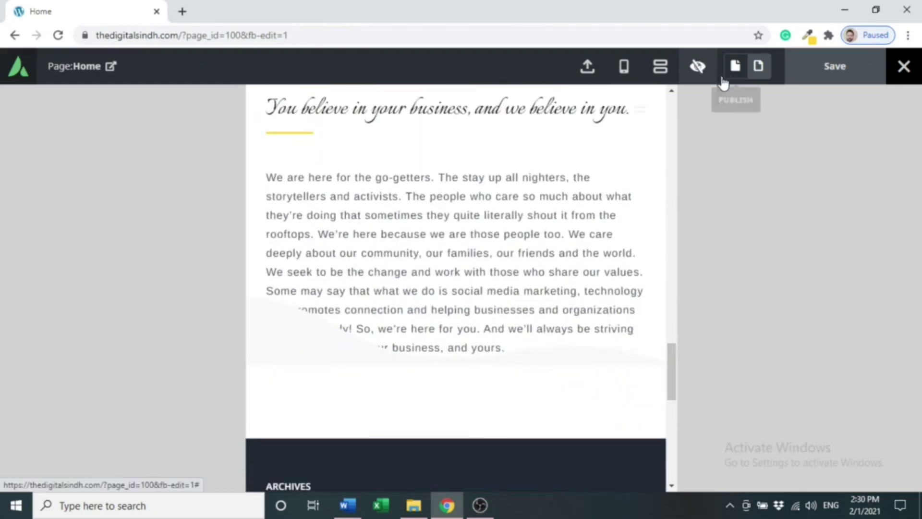
- Return from preview to editing and set the top margin of the wave separator's container to 90 for mobile size
{"action": "left_click", "coordinate": [698, 69]}
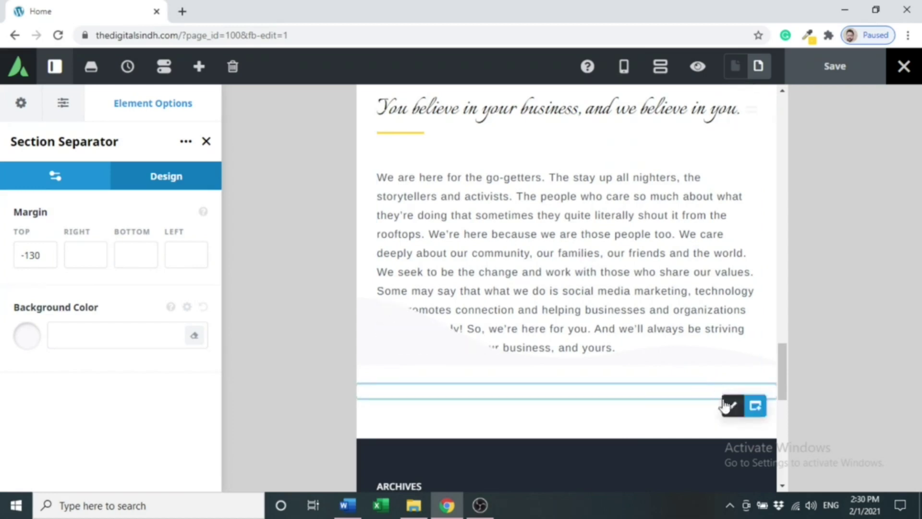
{"action": "left_click", "coordinate": [734, 407]}
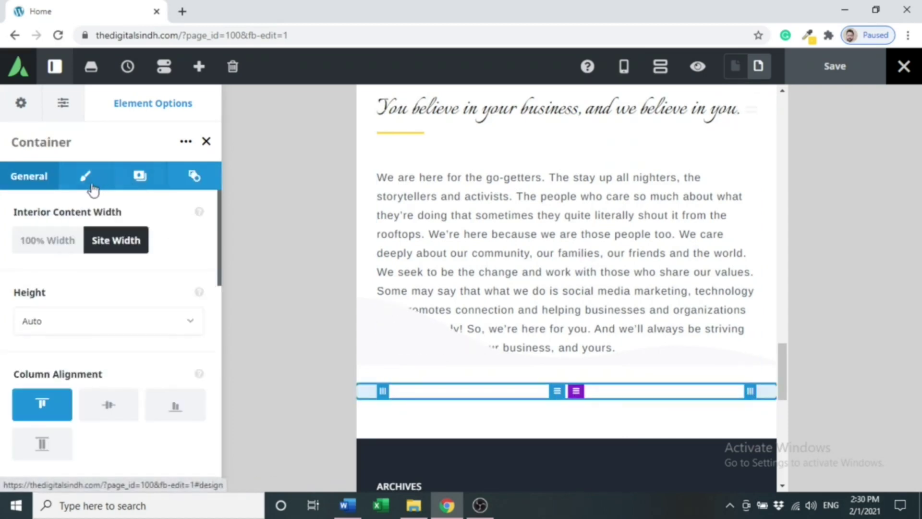
{"action": "left_click", "coordinate": [85, 176]}
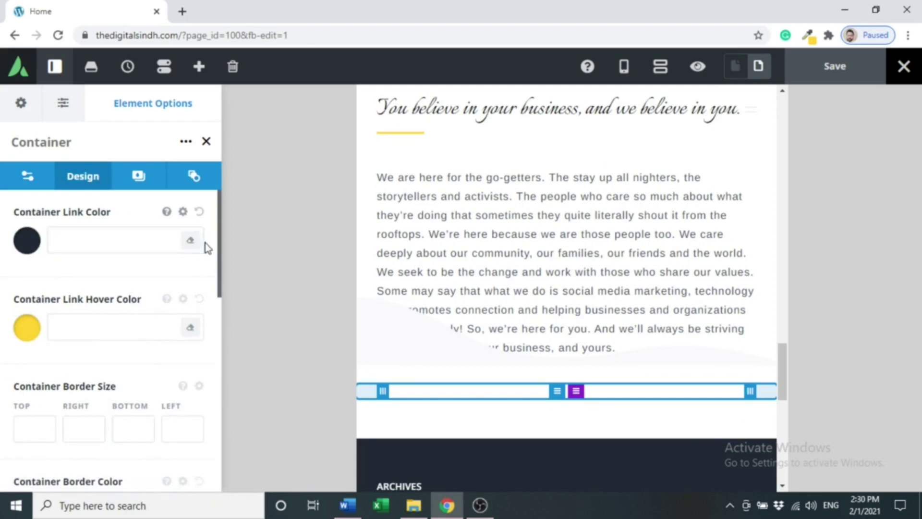
{"action": "left_click_drag", "start_coordinate": [218, 247], "coordinate": [218, 348]}
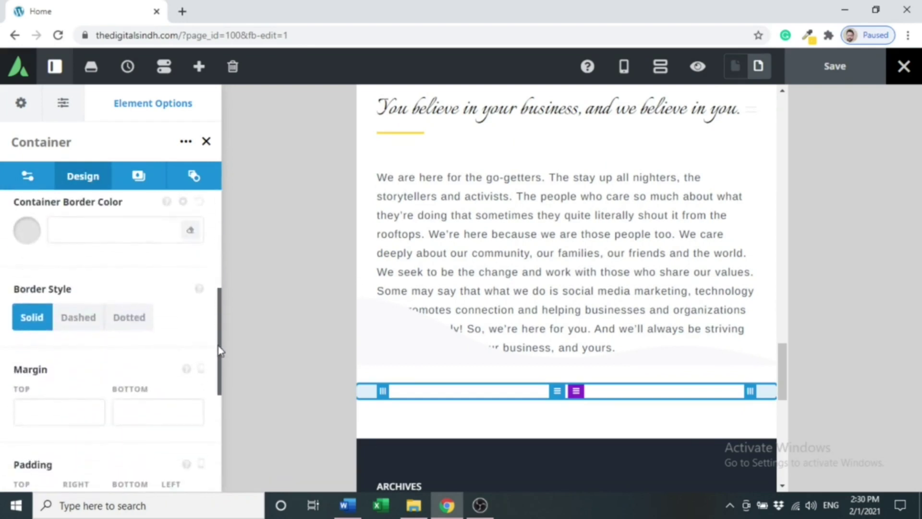
{"action": "left_click", "coordinate": [62, 419]}
{"action": "type", "text": "10"}
{"action": "key", "text": "BackSpace"}
{"action": "key", "text": "BackSpace"}
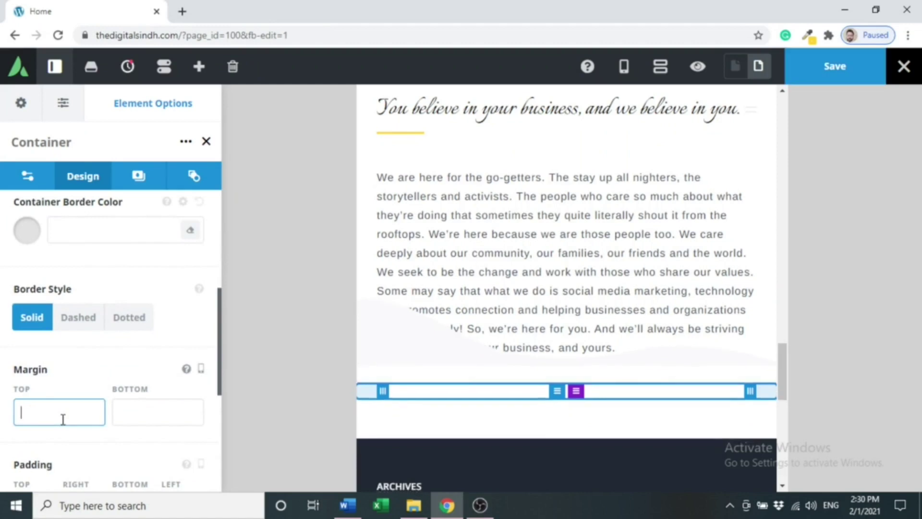
{"action": "type", "text": "50"}
{"action": "key", "text": "BackSpace"}
{"action": "type", "text": "90"}
{"action": "key", "text": "BackSpace"}
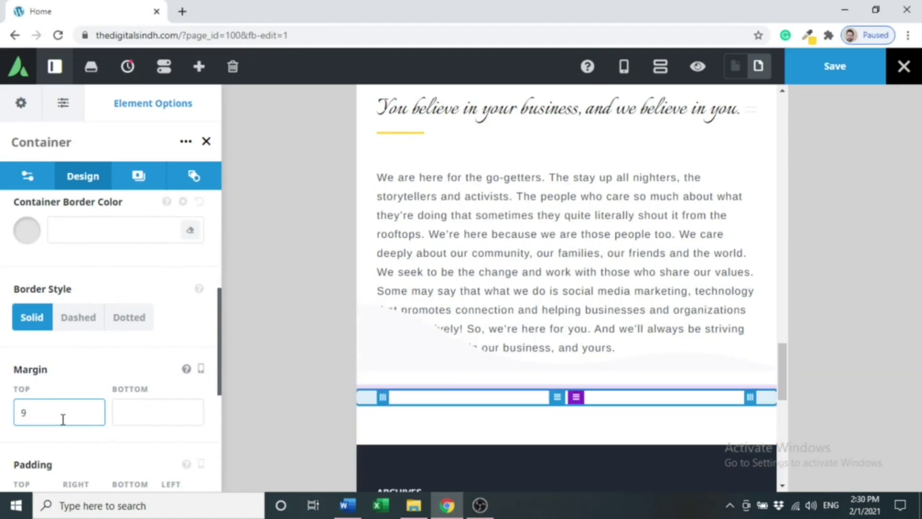
{"action": "key", "text": "BackSpace"}
{"action": "type", "text": "80"}
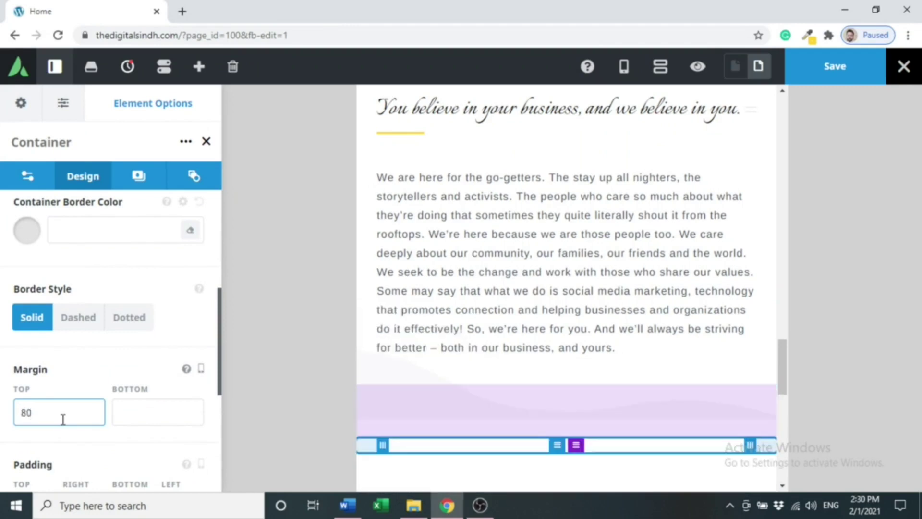
{"action": "key", "text": "BackSpace"}
{"action": "key", "text": "BackSpace"}
{"action": "type", "text": "90"}
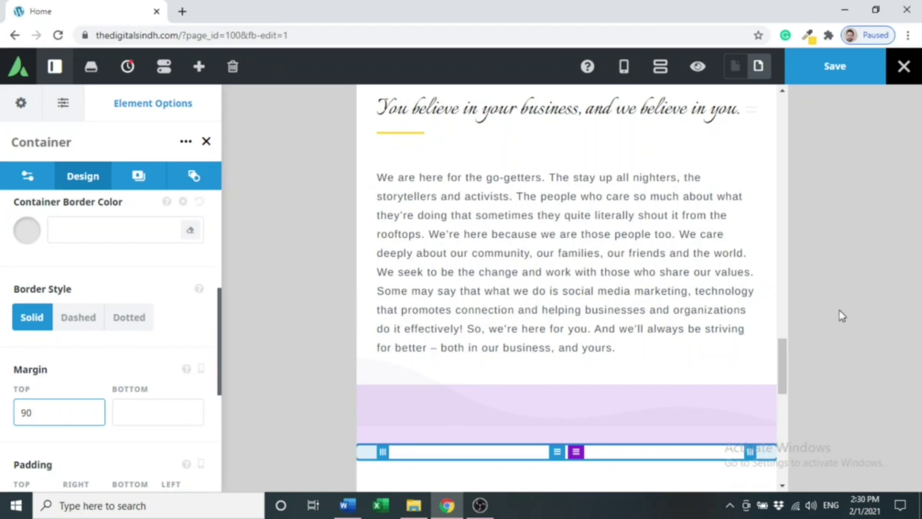
- Set the left margin of the yellow shape image below the "So, how do you fit into this?" heading to 200
{"action": "left_click_drag", "start_coordinate": [782, 348], "coordinate": [774, 287]}
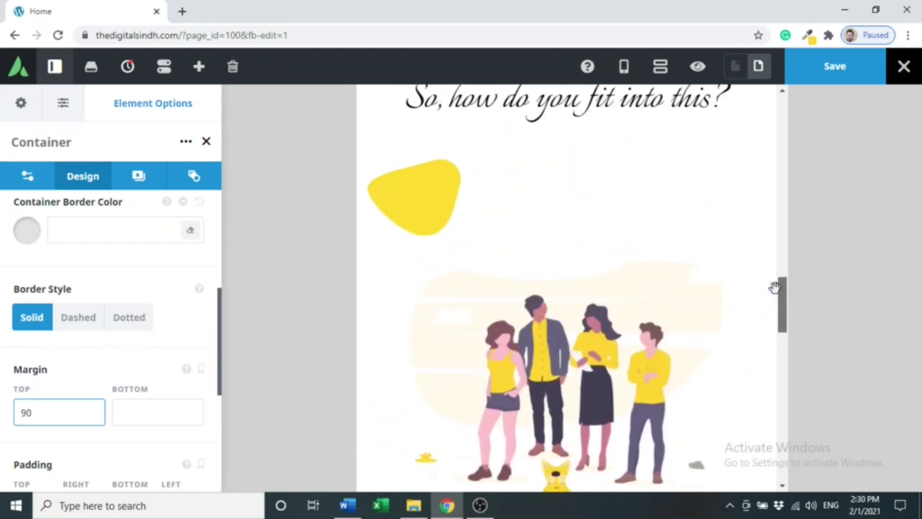
{"action": "mouse_move", "coordinate": [556, 201]}
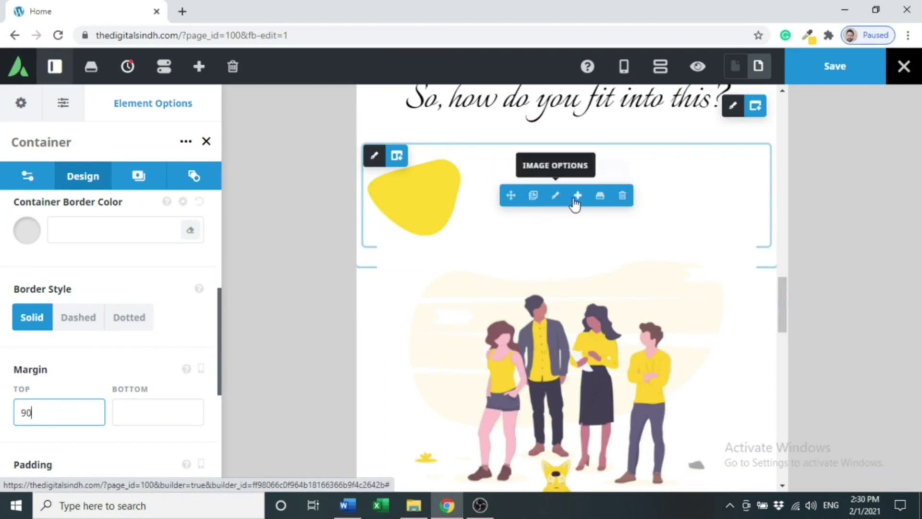
{"action": "left_click", "coordinate": [556, 195]}
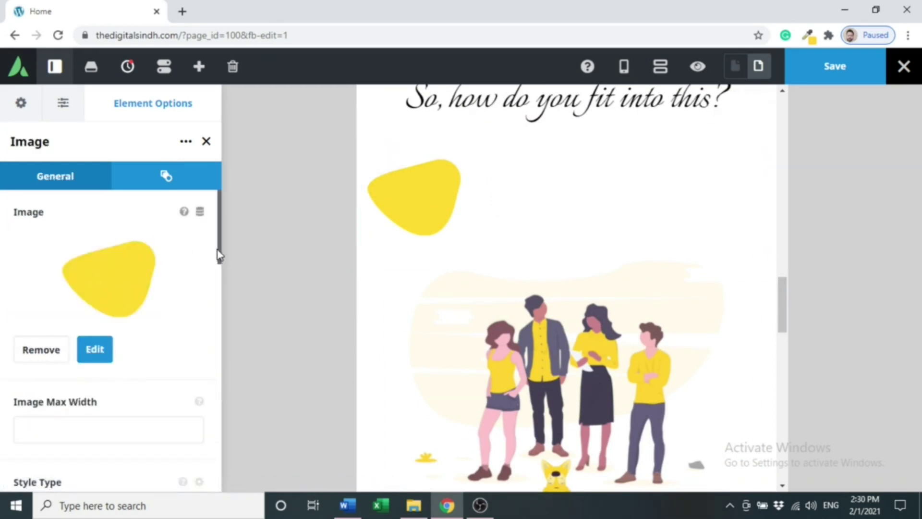
{"action": "left_click_drag", "start_coordinate": [219, 253], "coordinate": [216, 319]}
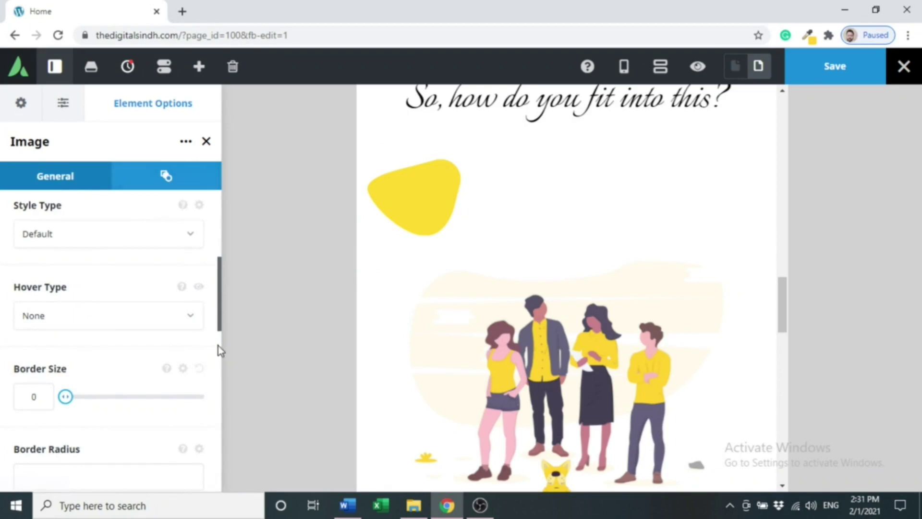
{"action": "left_click_drag", "start_coordinate": [218, 322], "coordinate": [221, 400]}
{"action": "left_click", "coordinate": [172, 349]}
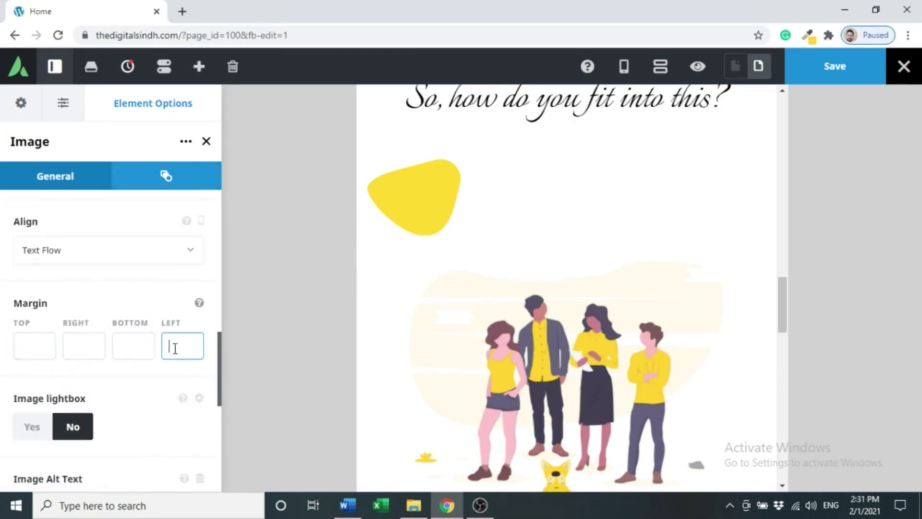
{"action": "type", "text": "100"}
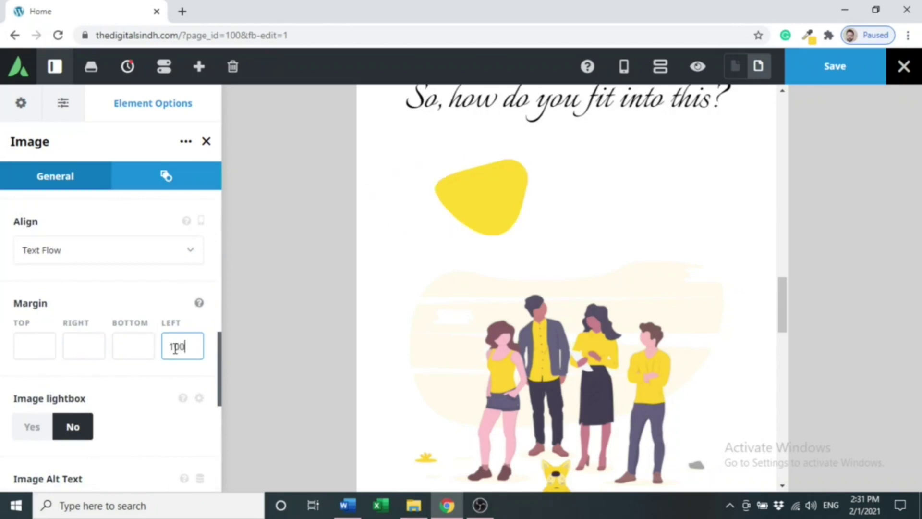
{"action": "key", "text": "BackSpace"}
{"action": "key", "text": "BackSpace"}
{"action": "type", "text": "200"}
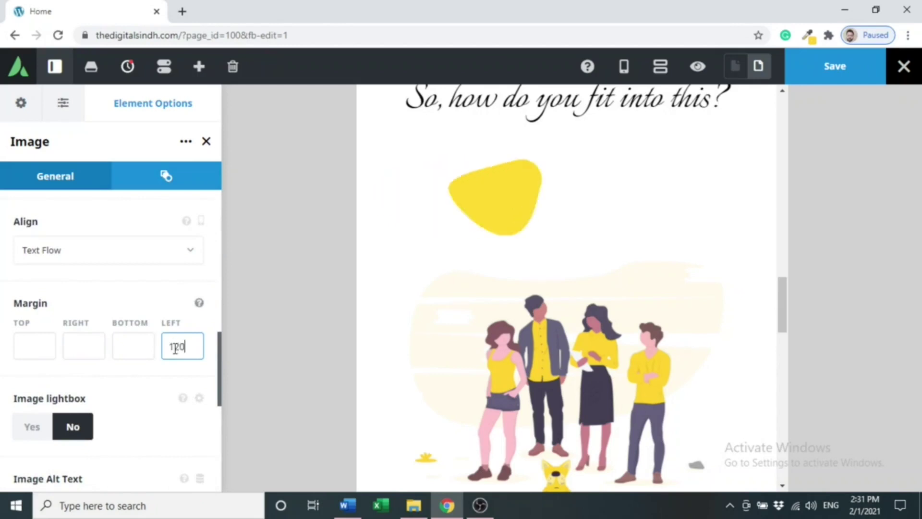
{"action": "key", "text": "BackSpace"}
{"action": "key", "text": "BackSpace"}
{"action": "key", "text": "BackSpace"}
{"action": "key", "text": "BackSpace"}
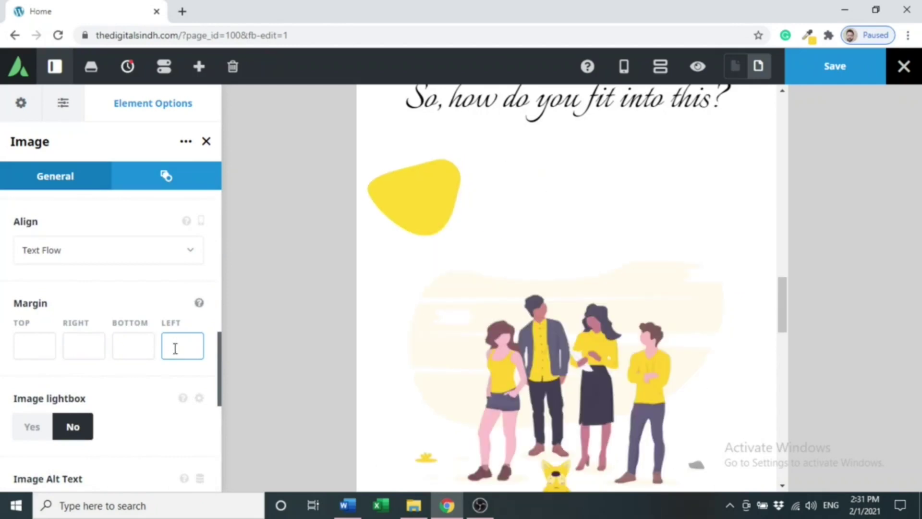
{"action": "type", "text": "200"}
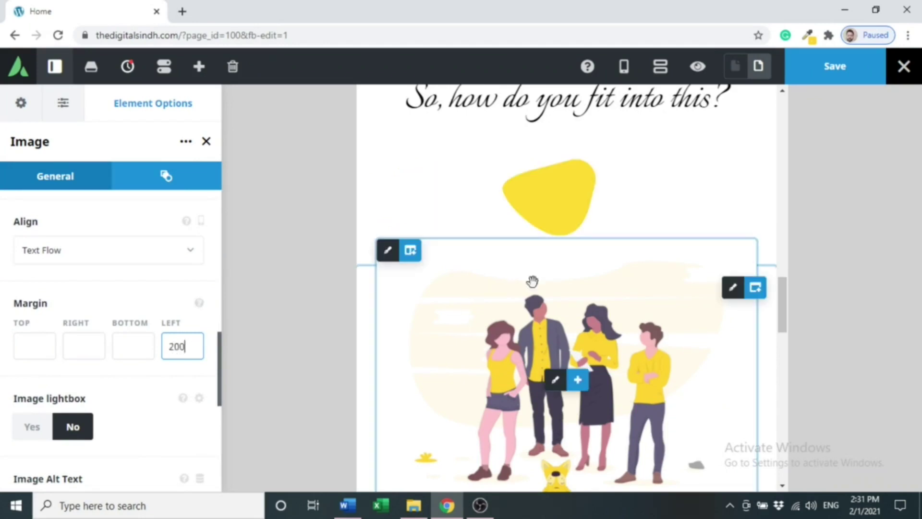
- Save the page, switch the canvas to desktop size and review the sections down to "So, how do you fit into this?"
{"action": "left_click_drag", "start_coordinate": [782, 305], "coordinate": [789, 193]}
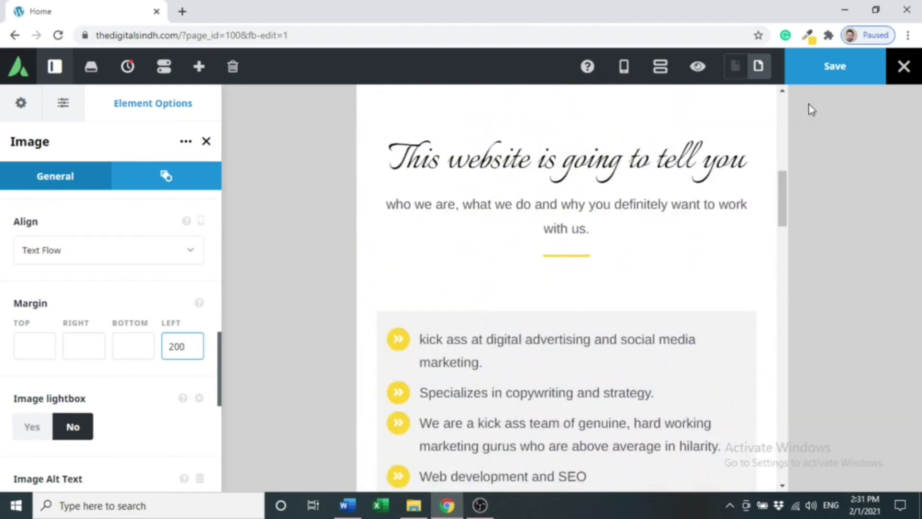
{"action": "left_click", "coordinate": [823, 75]}
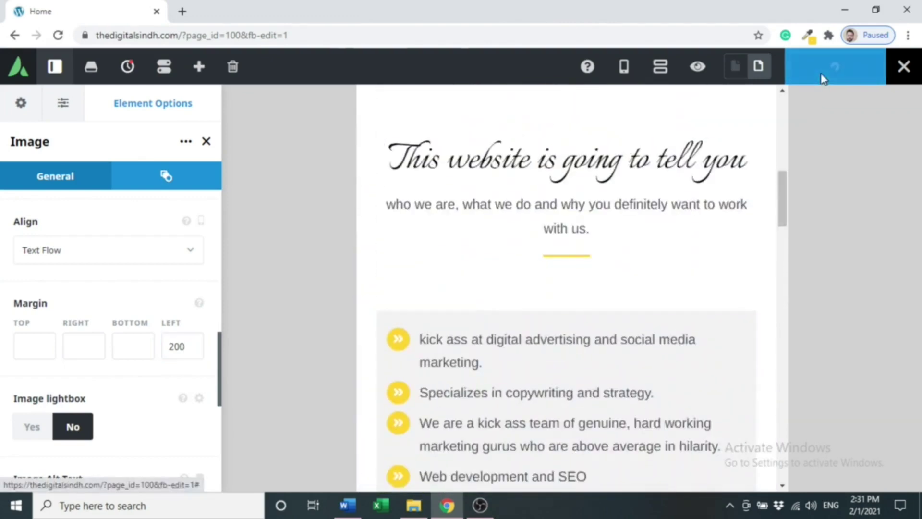
{"action": "left_click", "coordinate": [624, 72]}
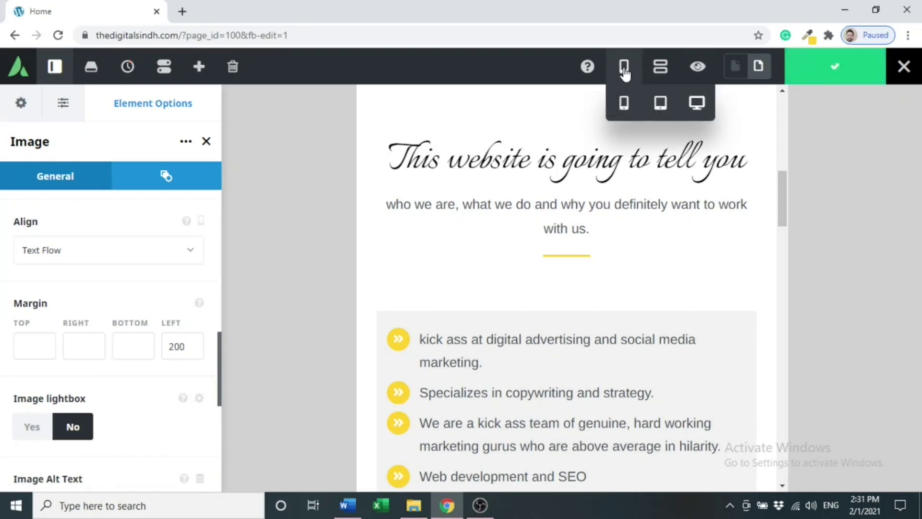
{"action": "left_click", "coordinate": [696, 102]}
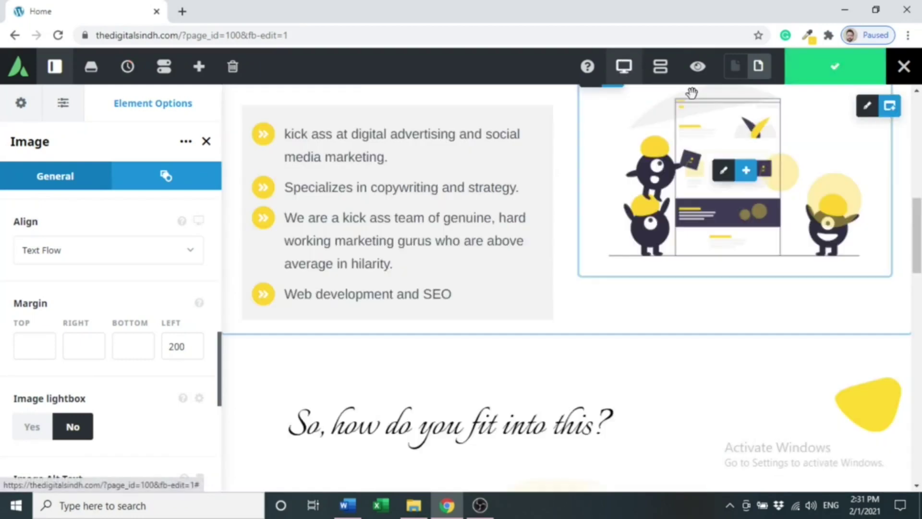
{"action": "scroll", "coordinate": [566, 288], "scroll_direction": "up", "scroll_amount": 5}
{"action": "scroll", "coordinate": [567, 288], "scroll_direction": "down", "scroll_amount": 6}
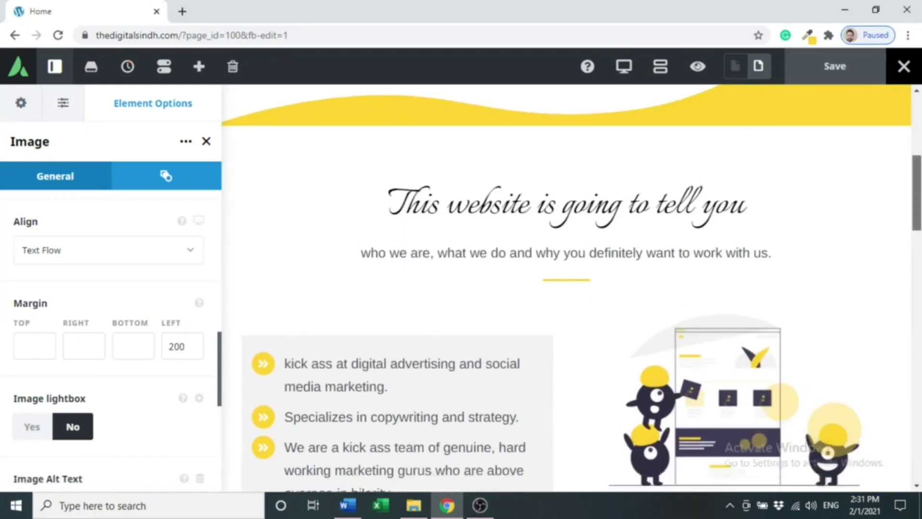
{"action": "scroll", "coordinate": [436, 302], "scroll_direction": "down", "scroll_amount": 2}
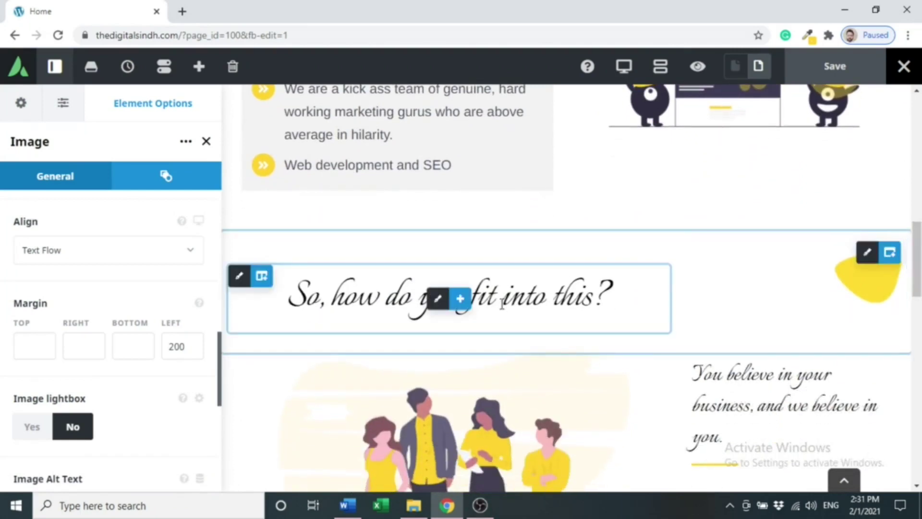
- Check the margin and separator settings in the design options of the "So, how do you fit into this?" title
{"action": "left_click", "coordinate": [438, 301]}
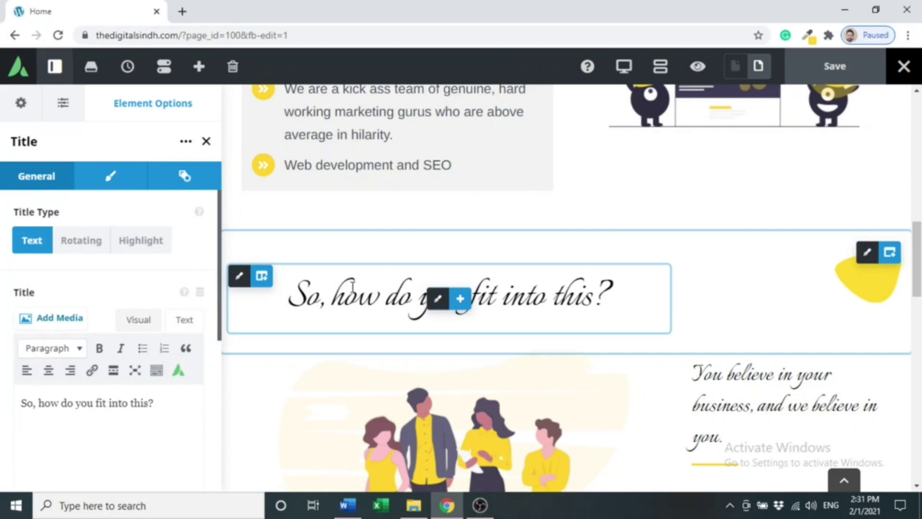
{"action": "left_click", "coordinate": [130, 180]}
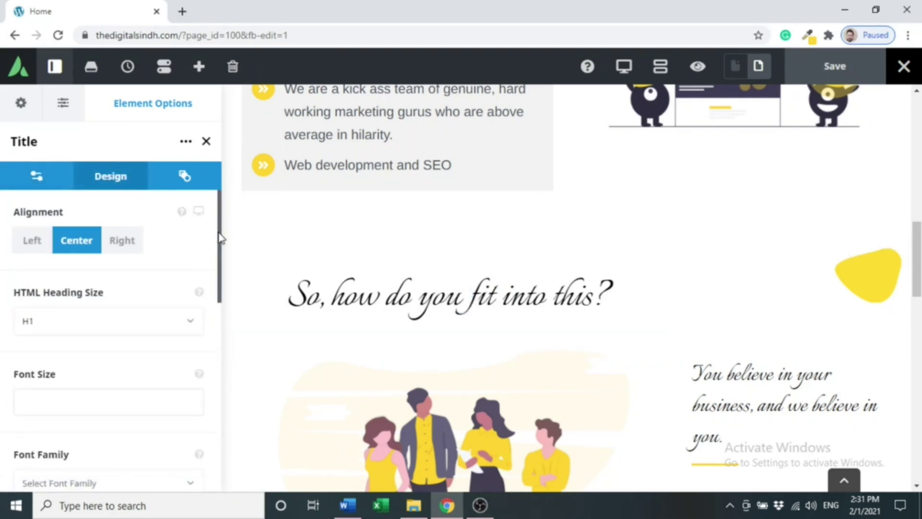
{"action": "left_click_drag", "start_coordinate": [219, 238], "coordinate": [224, 454]}
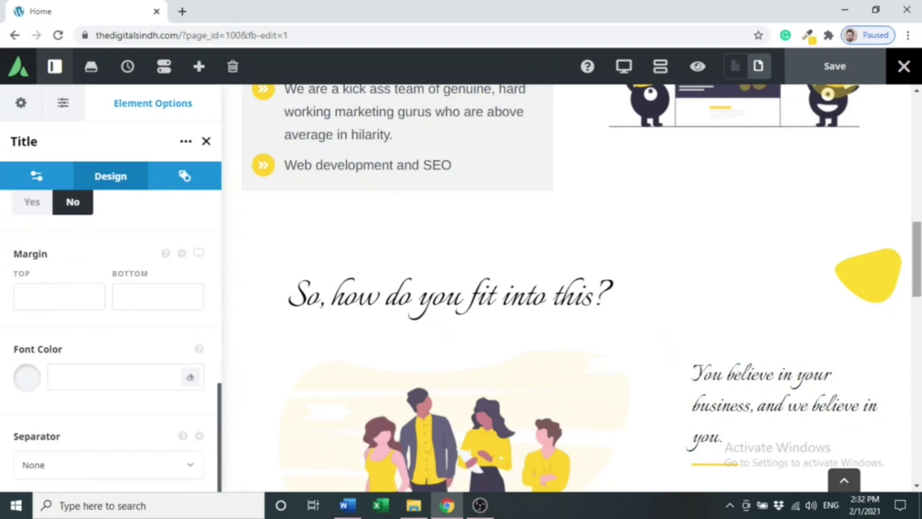
- Set the separator of the "You believe in your business, and we believe in you." title to None and save the page
{"action": "scroll", "coordinate": [567, 288], "scroll_direction": "down", "scroll_amount": 2}
{"action": "mouse_move", "coordinate": [815, 308]}
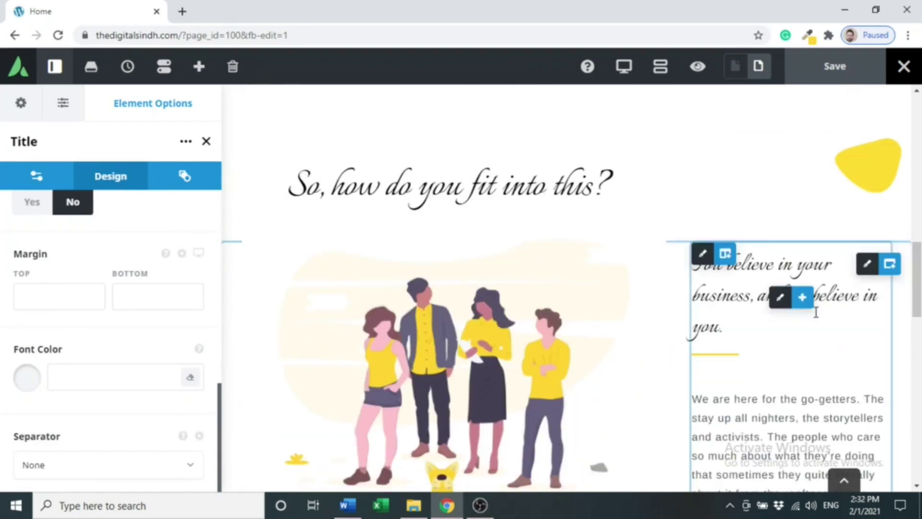
{"action": "left_click", "coordinate": [782, 298]}
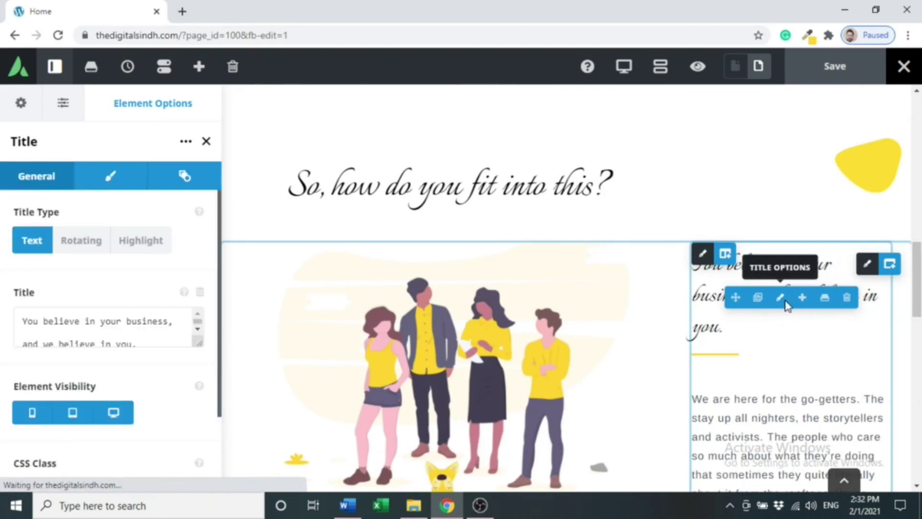
{"action": "left_click", "coordinate": [110, 176]}
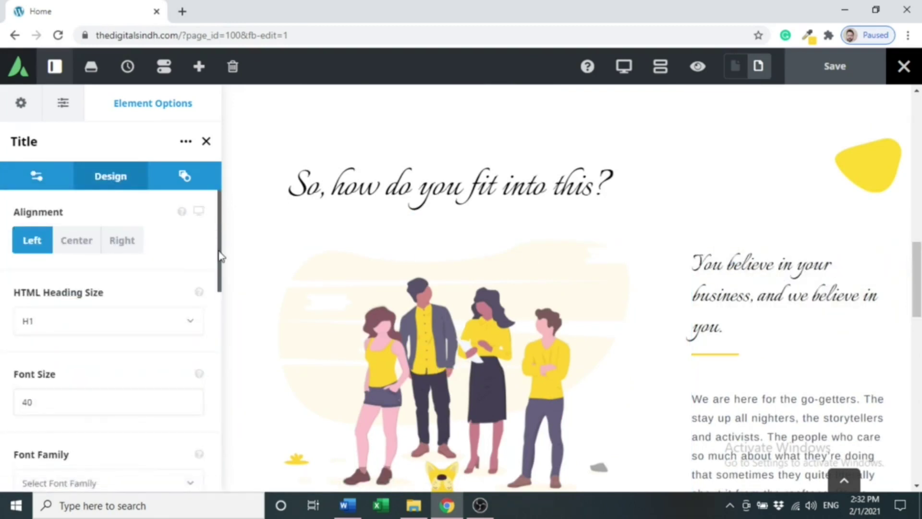
{"action": "left_click_drag", "start_coordinate": [220, 255], "coordinate": [216, 428]}
{"action": "scroll", "coordinate": [217, 428], "scroll_direction": "down", "scroll_amount": 2}
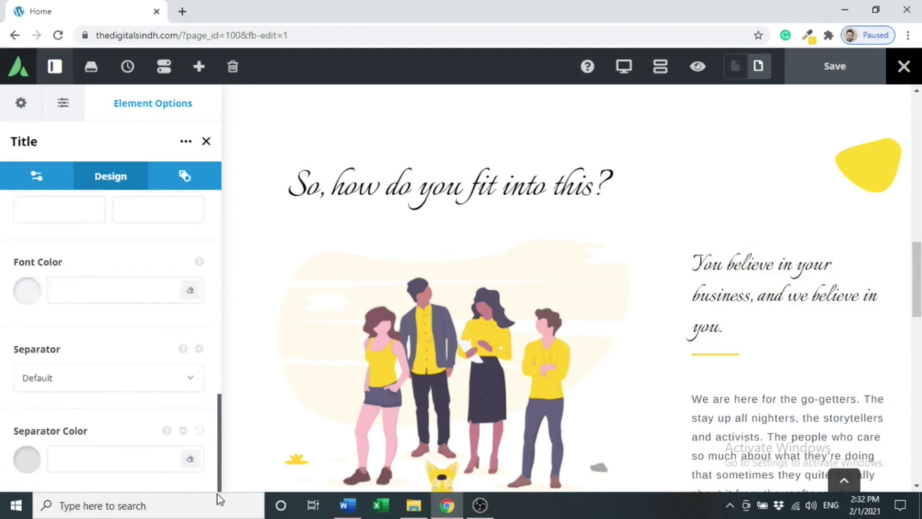
{"action": "left_click", "coordinate": [165, 388]}
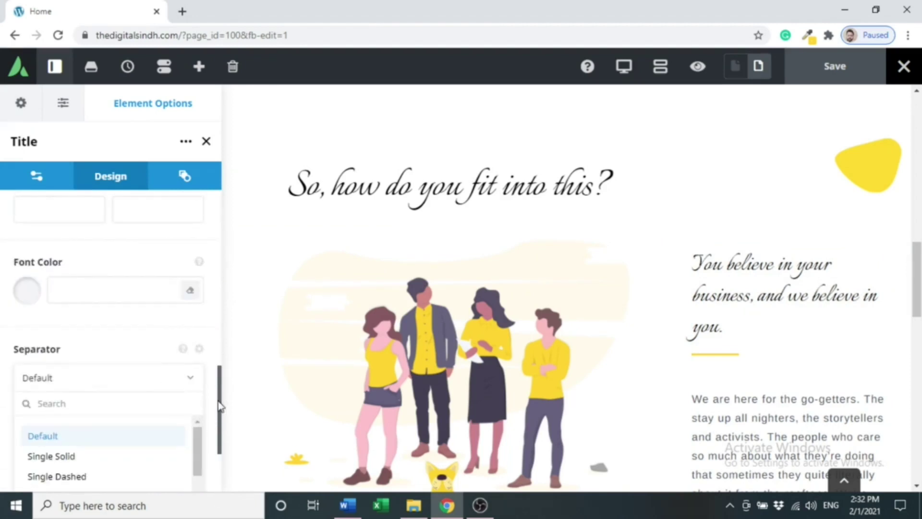
{"action": "left_click_drag", "start_coordinate": [218, 406], "coordinate": [219, 481]}
{"action": "left_click_drag", "start_coordinate": [197, 300], "coordinate": [197, 370]}
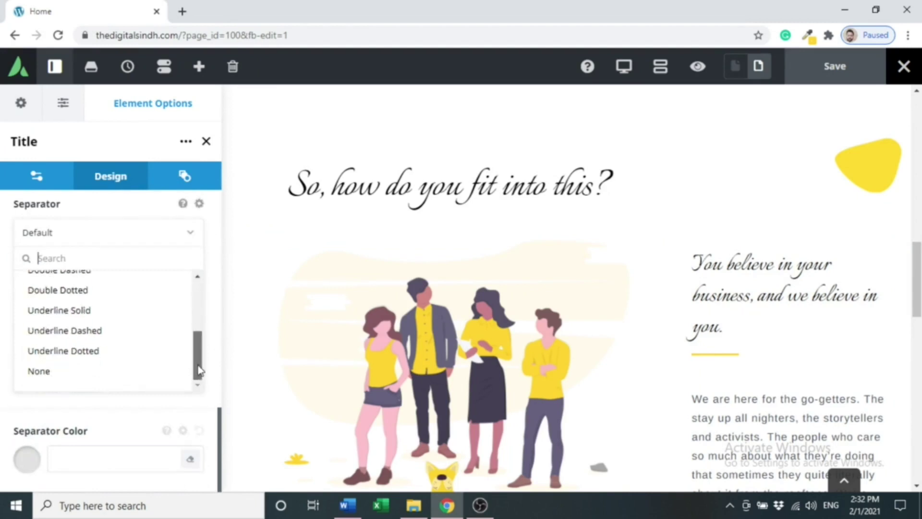
{"action": "left_click", "coordinate": [156, 377]}
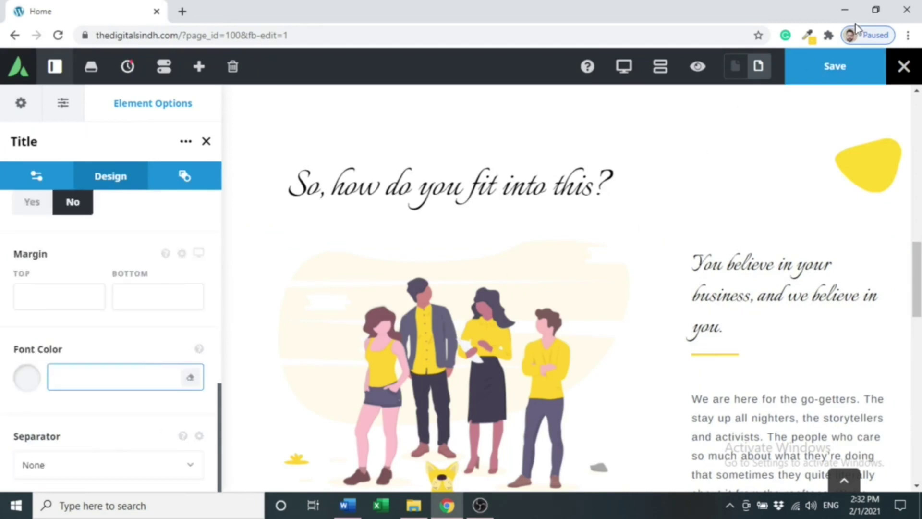
{"action": "left_click", "coordinate": [836, 69]}
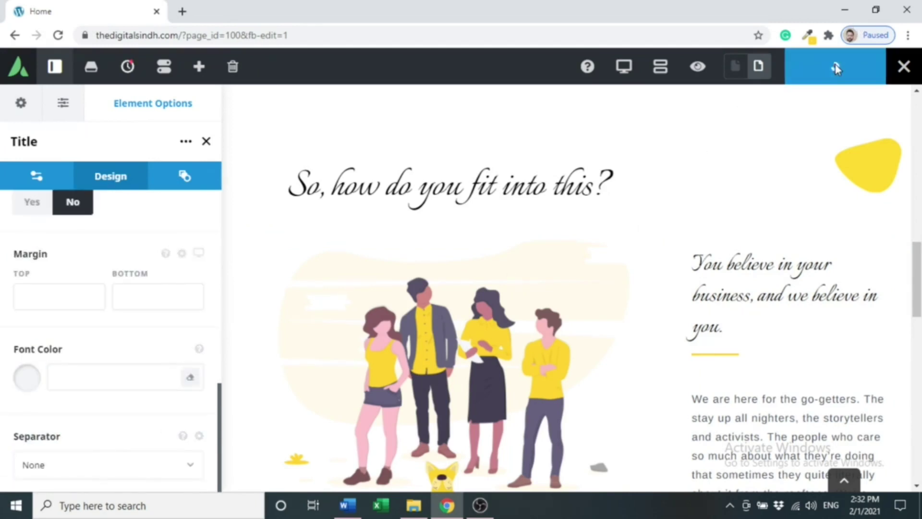
{"action": "scroll", "coordinate": [918, 240], "scroll_direction": "up", "scroll_amount": 3}
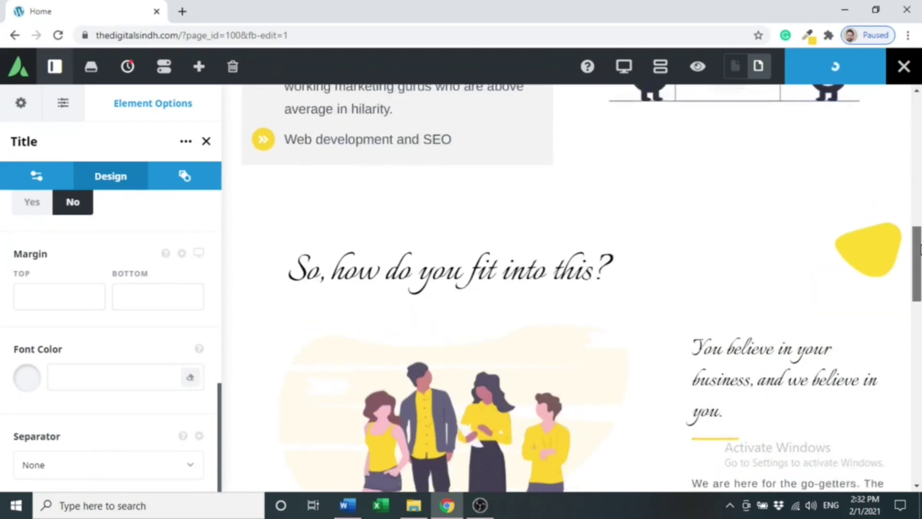
- Add a new single-column 1/1 container below the wave separator of the "So, how do you fit into this?" section
{"action": "scroll", "coordinate": [918, 240], "scroll_direction": "down", "scroll_amount": 3}
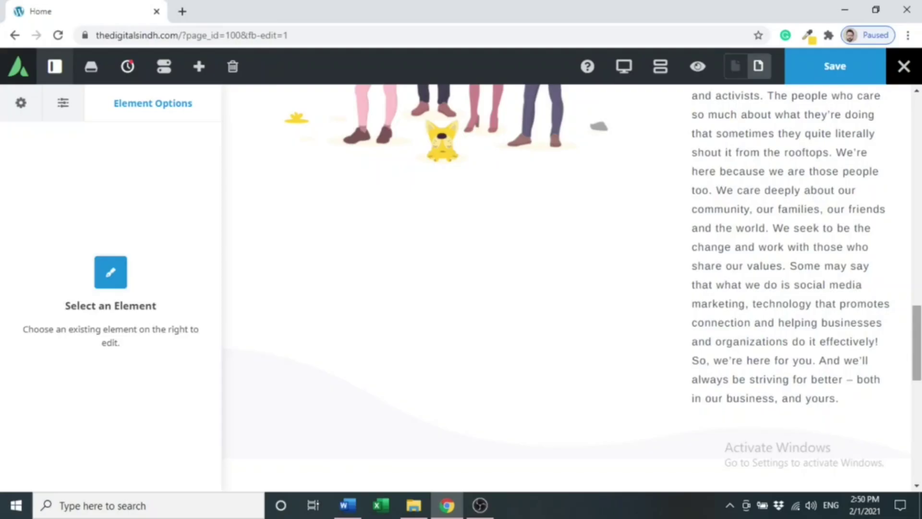
{"action": "scroll", "coordinate": [567, 288], "scroll_direction": "down", "scroll_amount": 2}
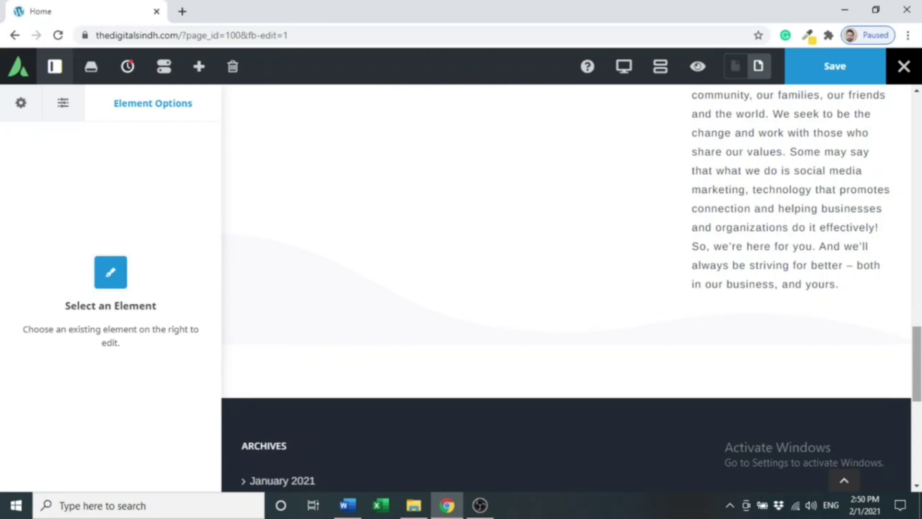
{"action": "mouse_move", "coordinate": [890, 344]}
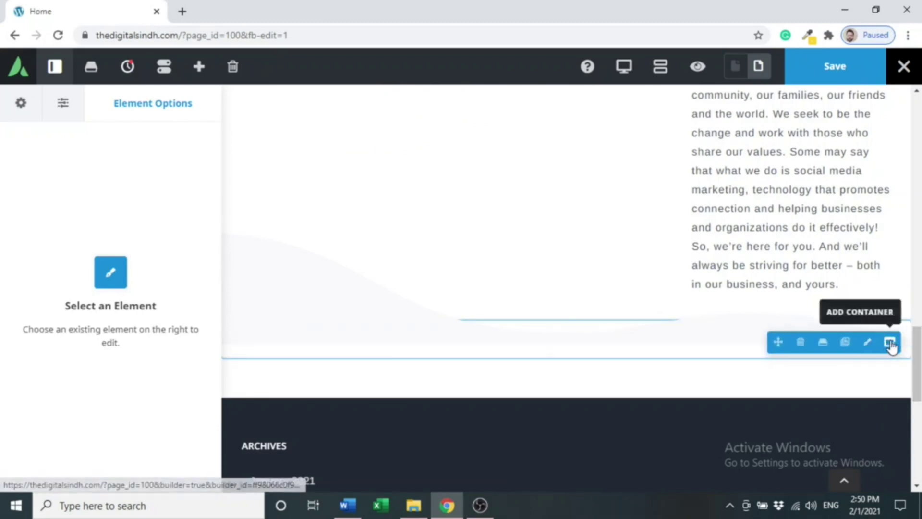
{"action": "left_click", "coordinate": [890, 341]}
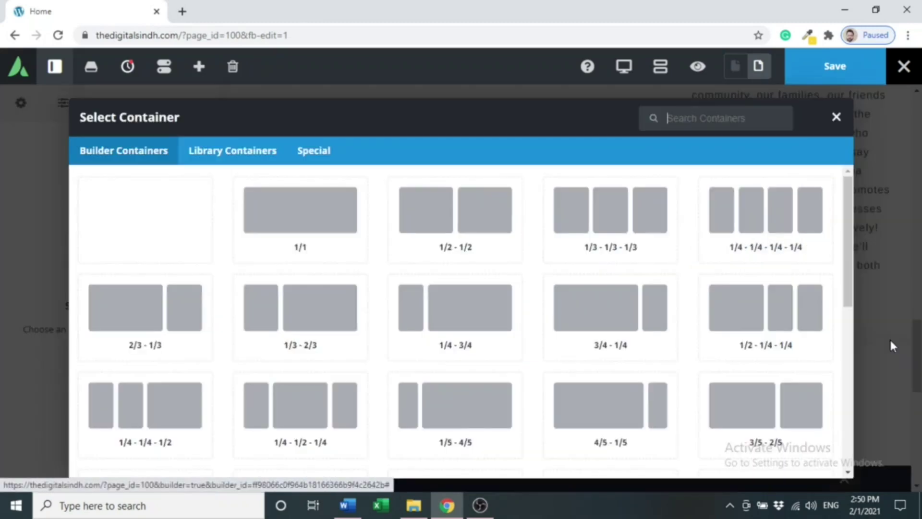
{"action": "left_click", "coordinate": [335, 242]}
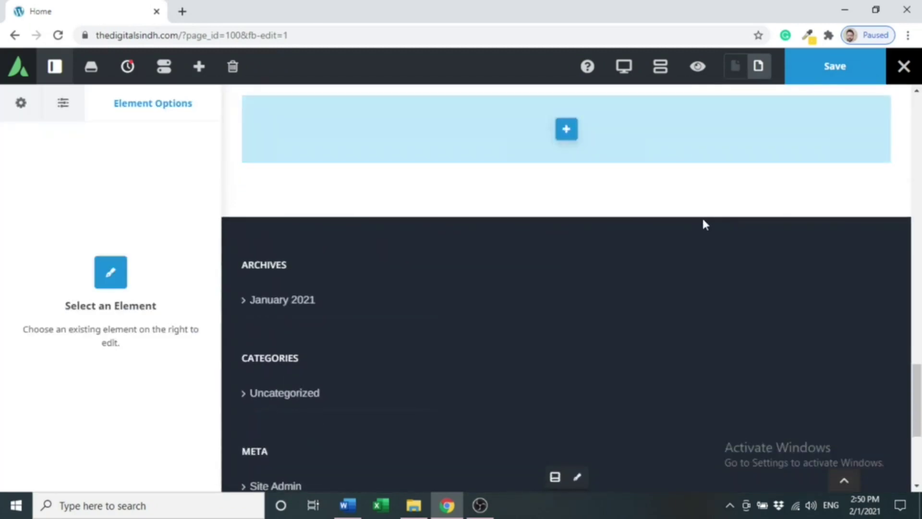
- Clone the "So, how do you fit into this?" title and move the copy into the new empty container above the footer
{"action": "scroll", "coordinate": [919, 369], "scroll_direction": "up", "scroll_amount": 2}
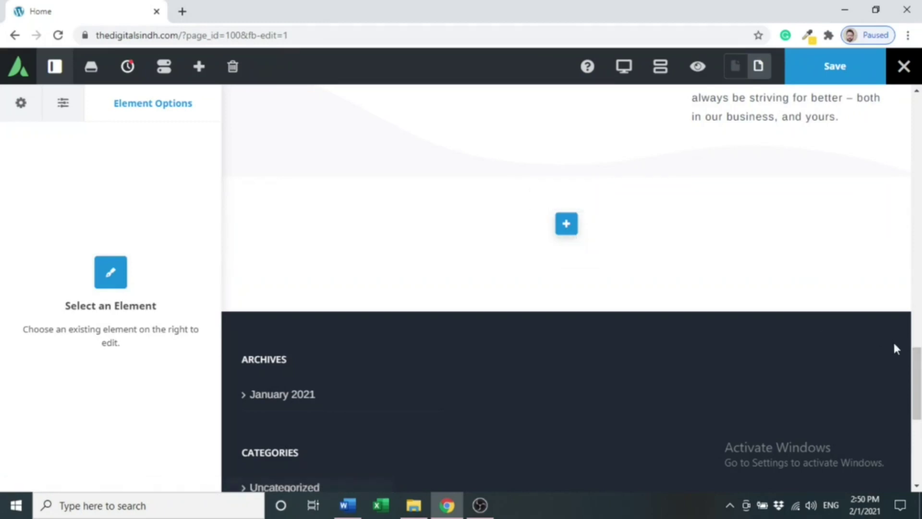
{"action": "scroll", "coordinate": [917, 374], "scroll_direction": "up", "scroll_amount": 10}
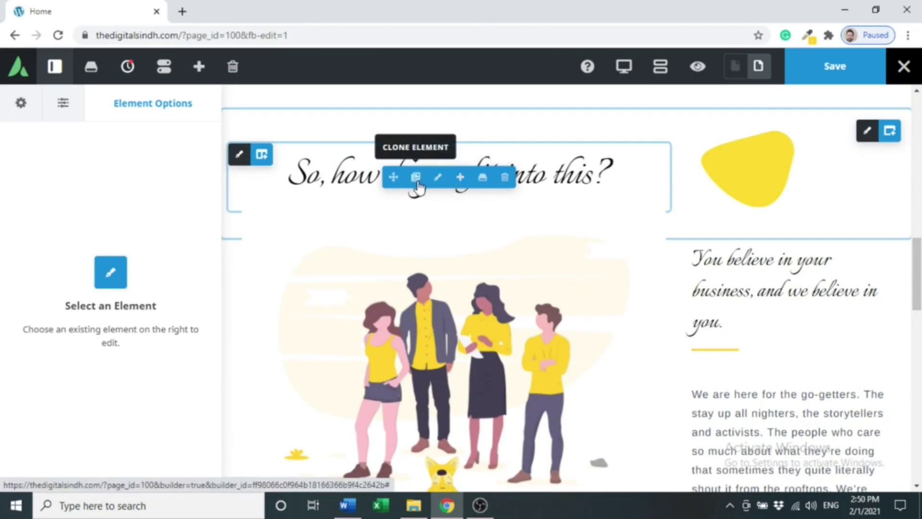
{"action": "left_click", "coordinate": [415, 178]}
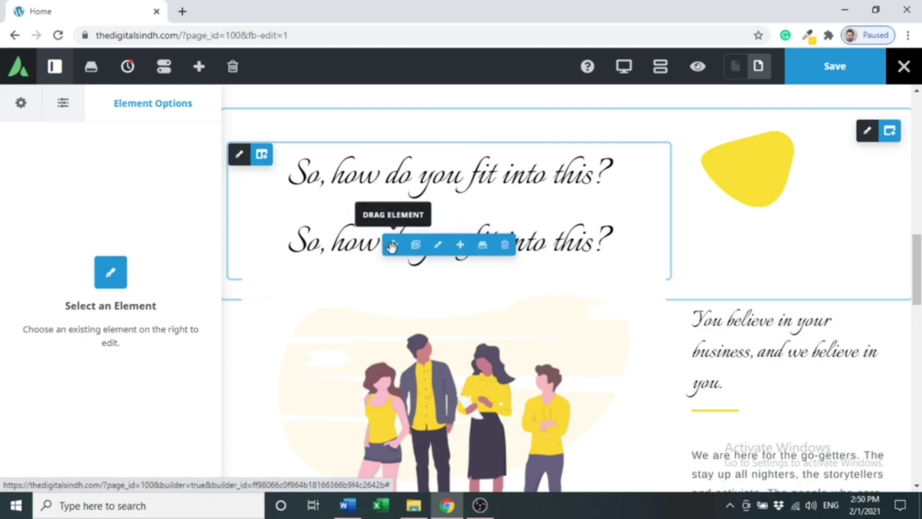
{"action": "left_click_drag", "start_coordinate": [392, 246], "coordinate": [579, 261]}
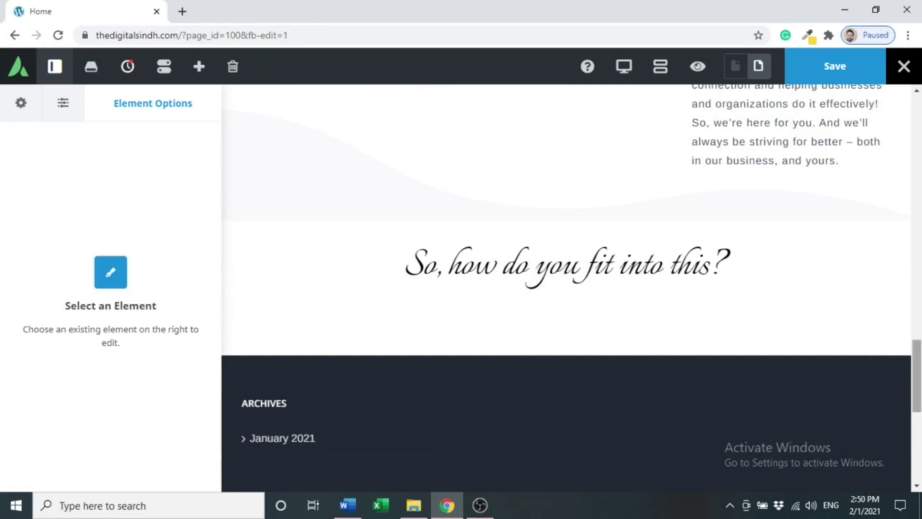
- Clone the yellow separator under "You believe in your business, and we believe in you." and move the copy below the title in the new container
{"action": "left_click_drag", "start_coordinate": [917, 372], "coordinate": [918, 292]}
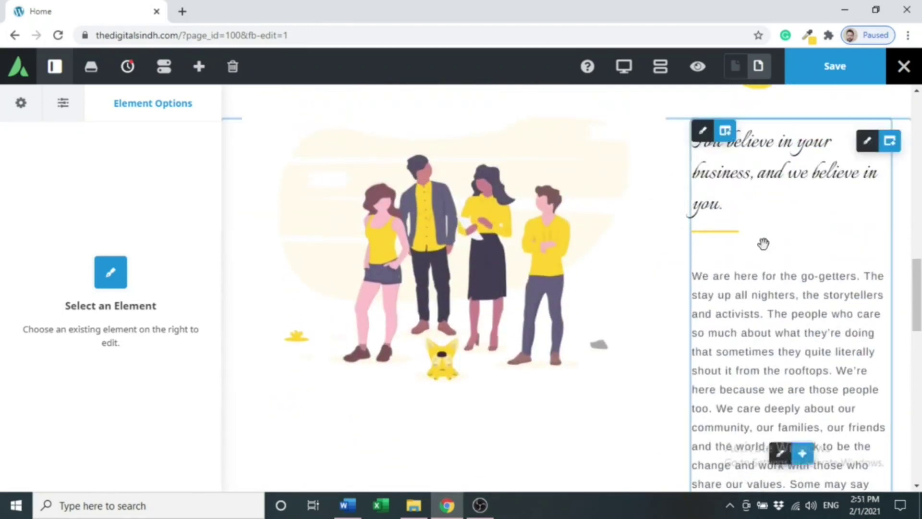
{"action": "mouse_move", "coordinate": [779, 251]}
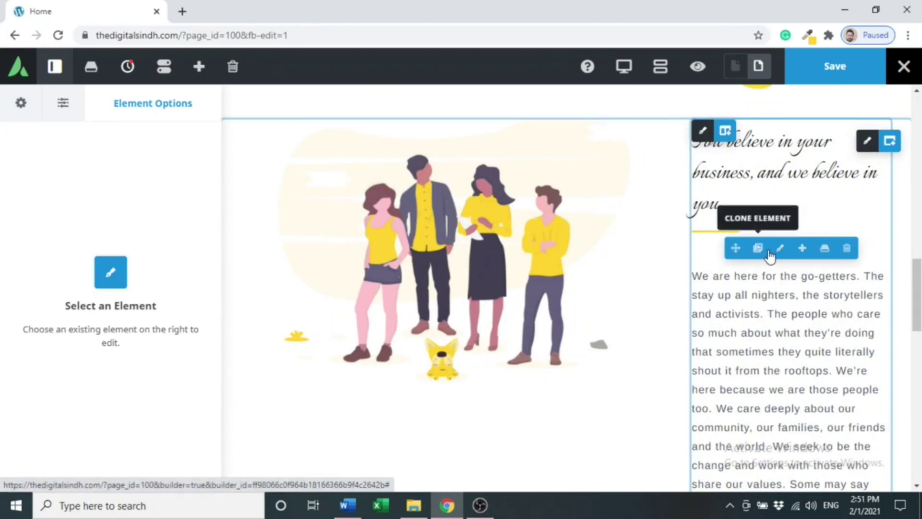
{"action": "left_click", "coordinate": [779, 250]}
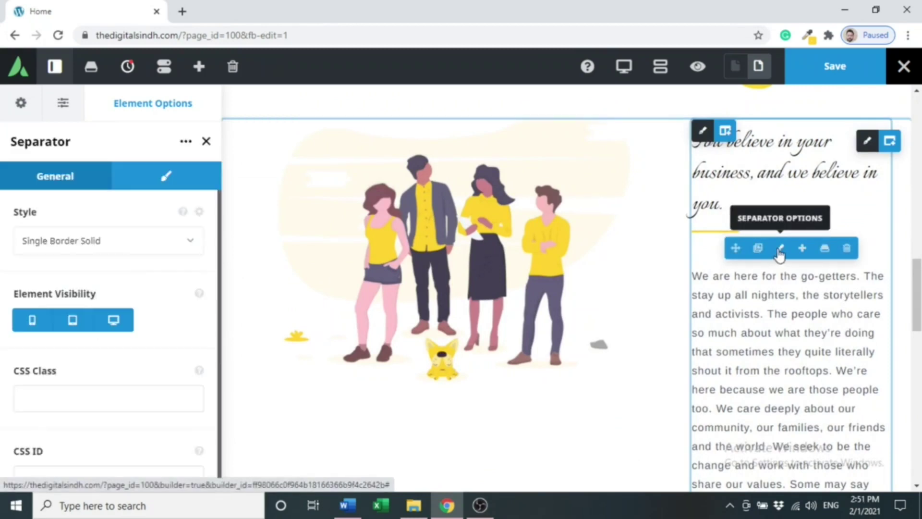
{"action": "left_click", "coordinate": [757, 249]}
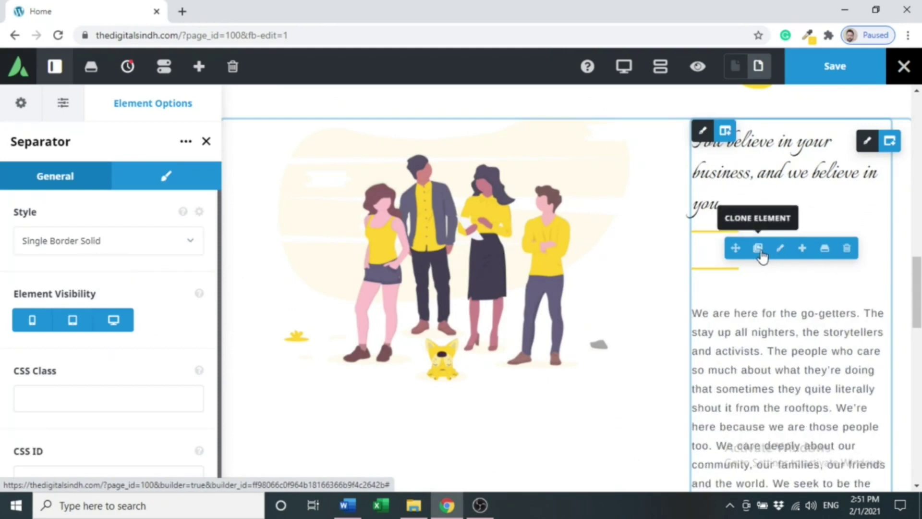
{"action": "mouse_move", "coordinate": [768, 285]}
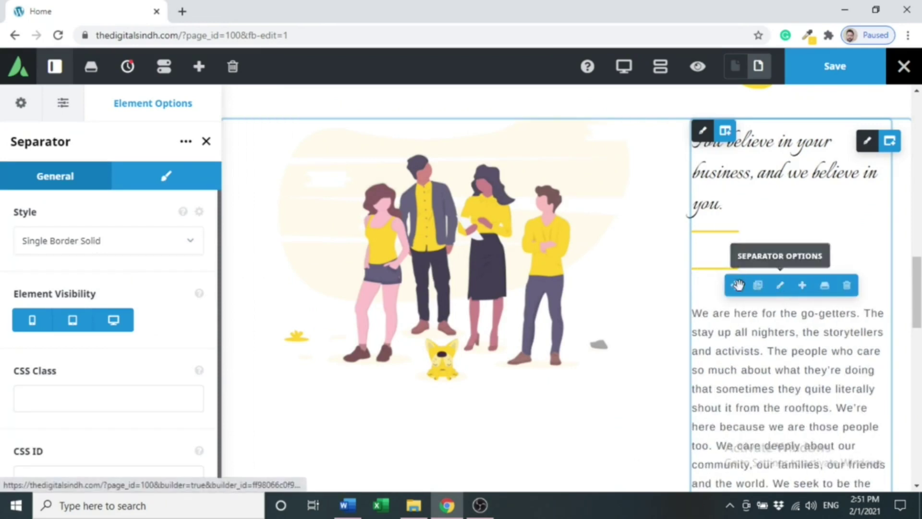
{"action": "left_click_drag", "start_coordinate": [735, 284], "coordinate": [595, 188]}
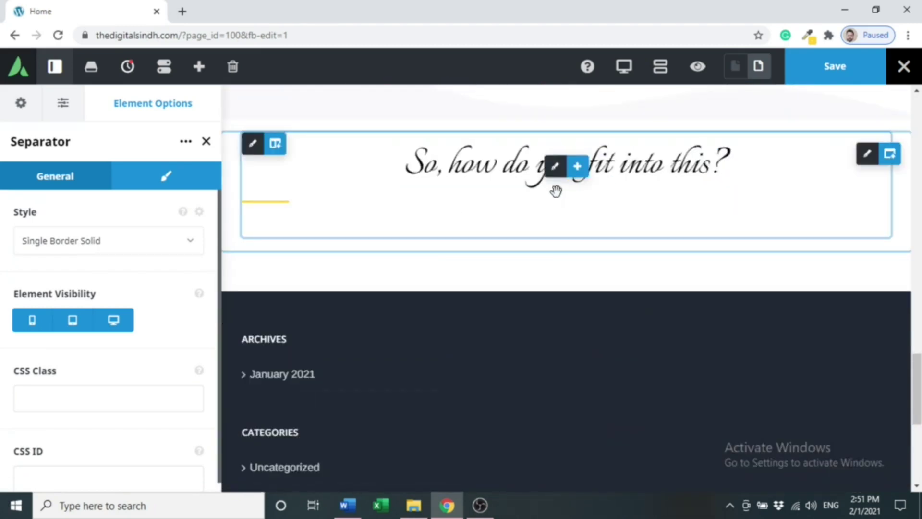
- Replace the text of the copied title in the new container with "Still Confused ?"
{"action": "mouse_move", "coordinate": [557, 175]}
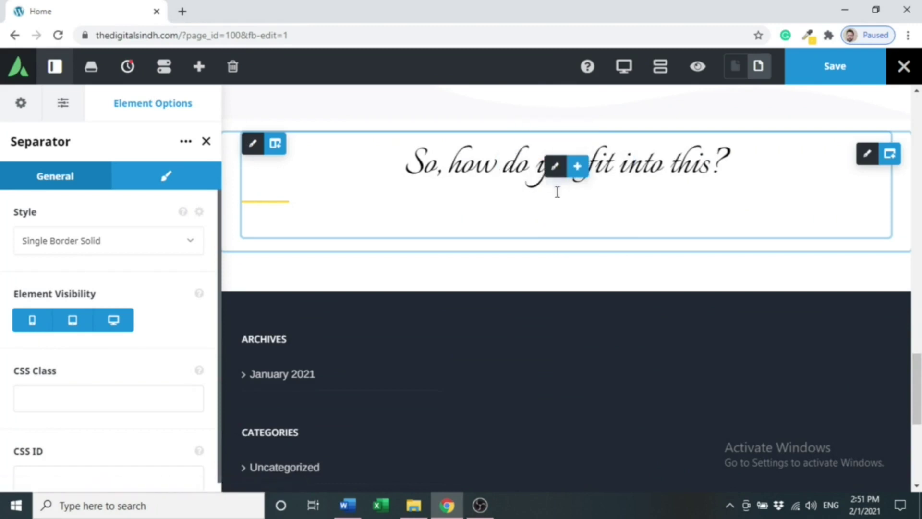
{"action": "left_click", "coordinate": [554, 167]}
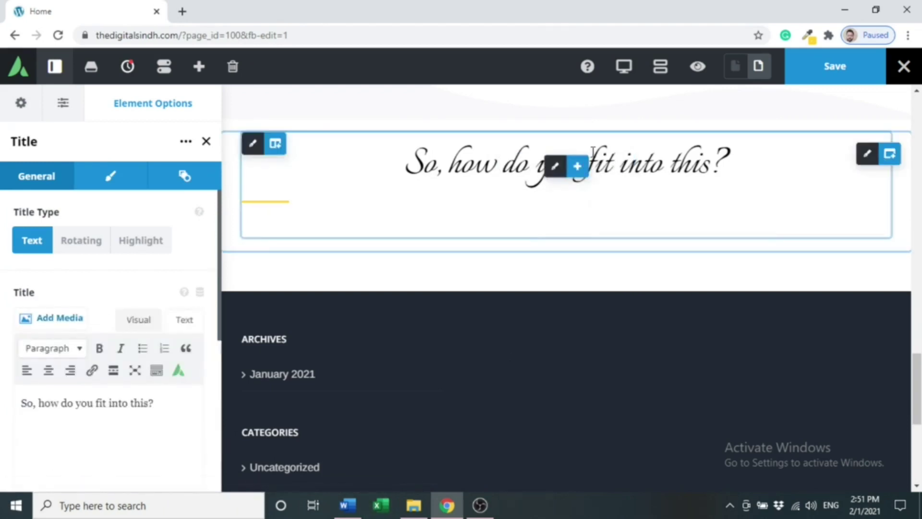
{"action": "double_click", "coordinate": [594, 159]}
{"action": "key", "text": "ctrl+a"}
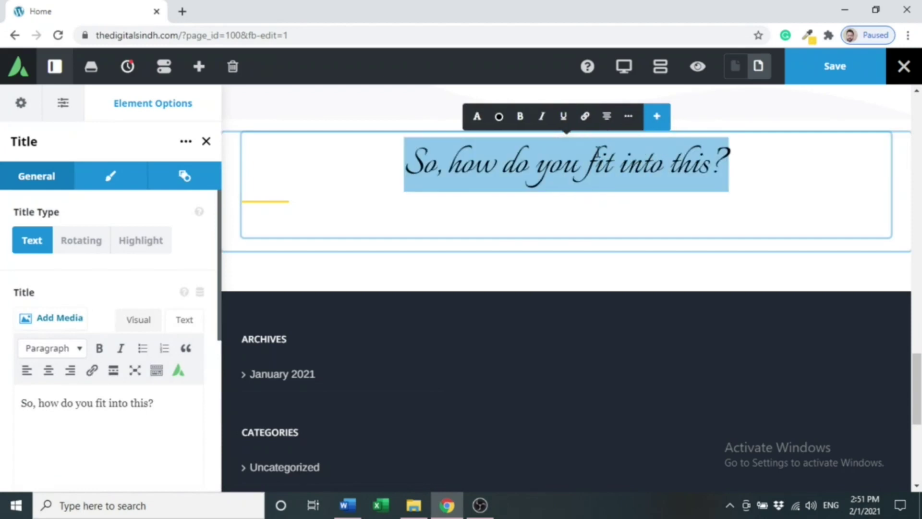
{"action": "type", "text": "Sti"}
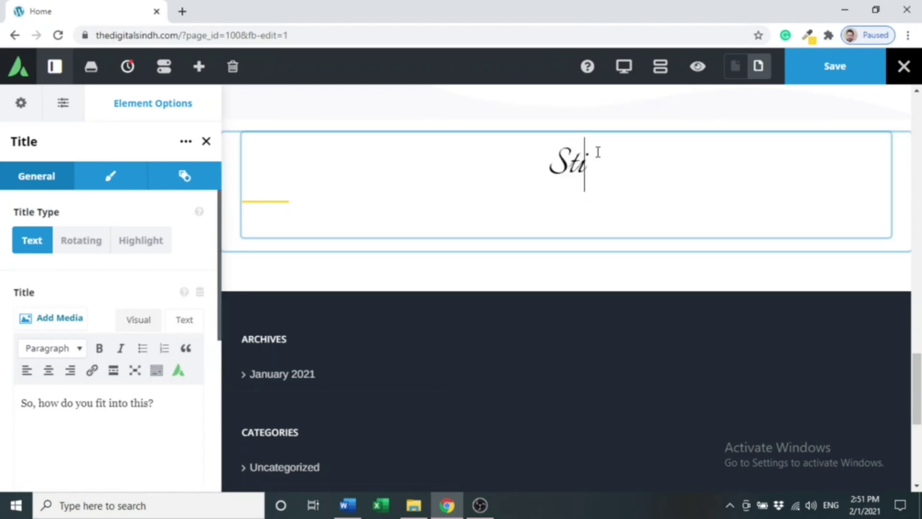
{"action": "type", "text": "ll C"}
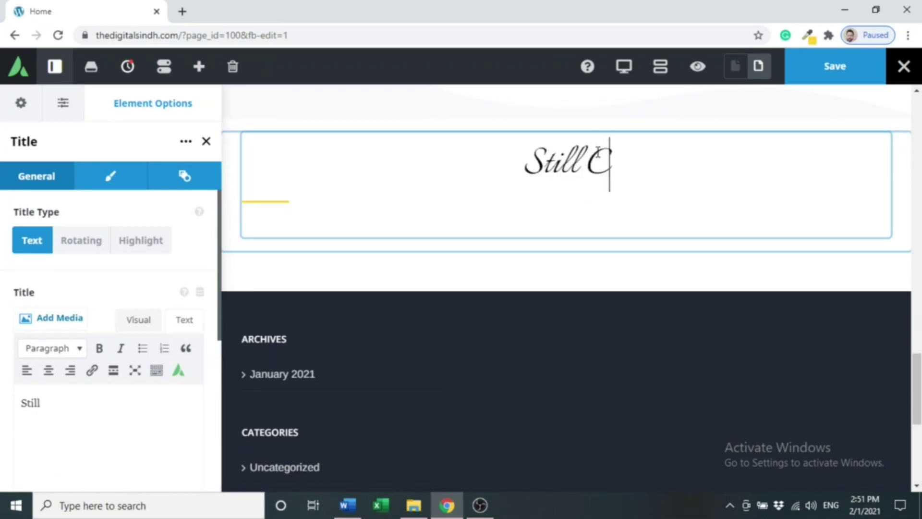
{"action": "type", "text": "onfused ?"}
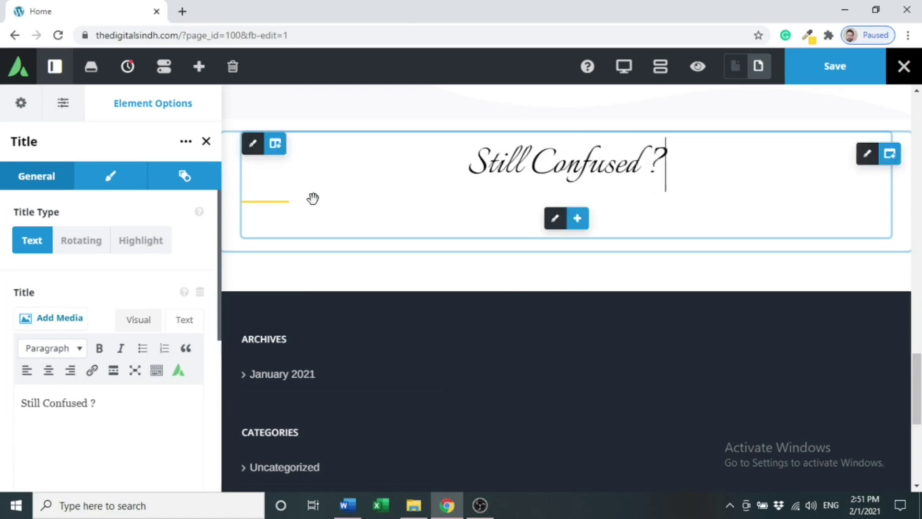
- Center-align the yellow separator under the "Still Confused ?" title
{"action": "left_click", "coordinate": [555, 219]}
{"action": "left_click", "coordinate": [137, 178]}
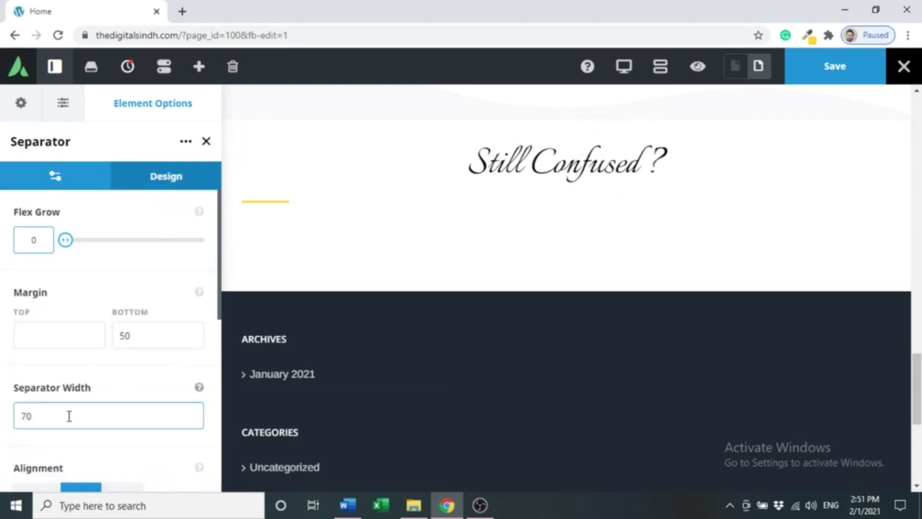
{"action": "left_click", "coordinate": [50, 487]}
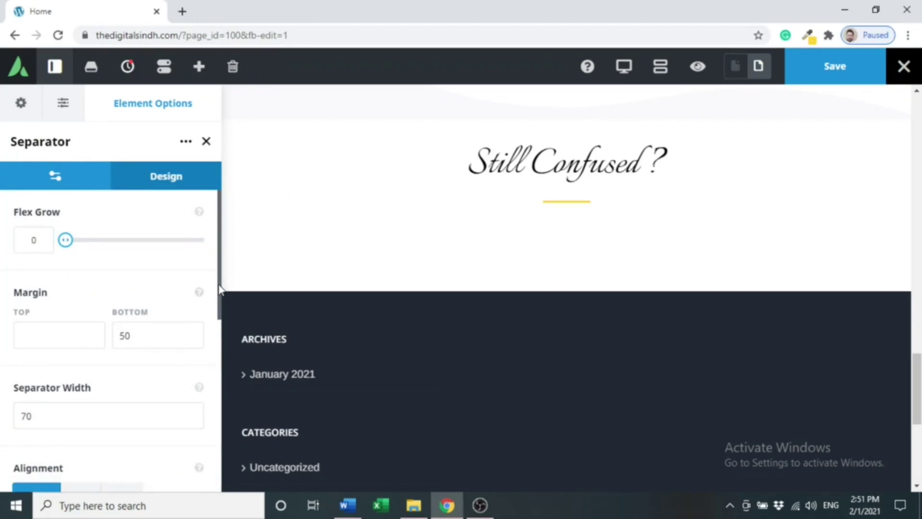
{"action": "left_click_drag", "start_coordinate": [217, 289], "coordinate": [221, 235]}
{"action": "left_click", "coordinate": [82, 184]}
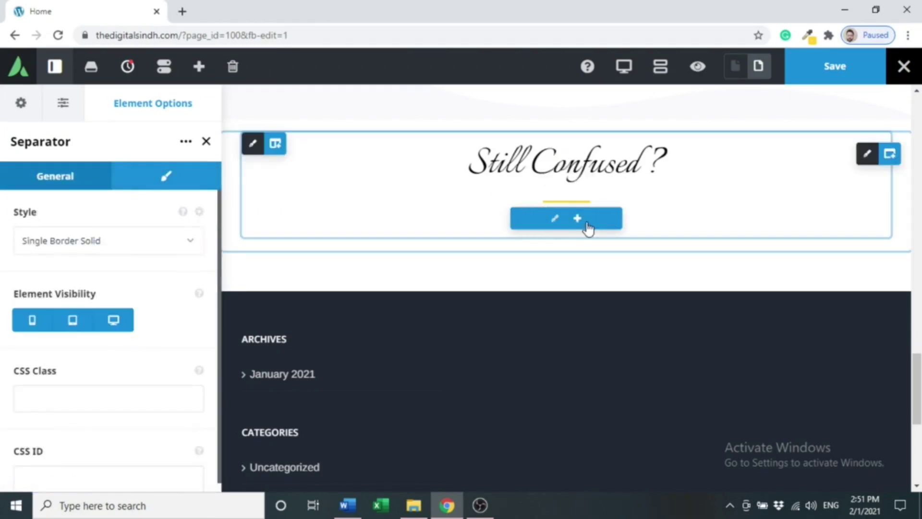
- Add a Text Block below the "Still Confused ?" separator with the text "Let's have a discovery Call with our Experts"
{"action": "left_click", "coordinate": [577, 218]}
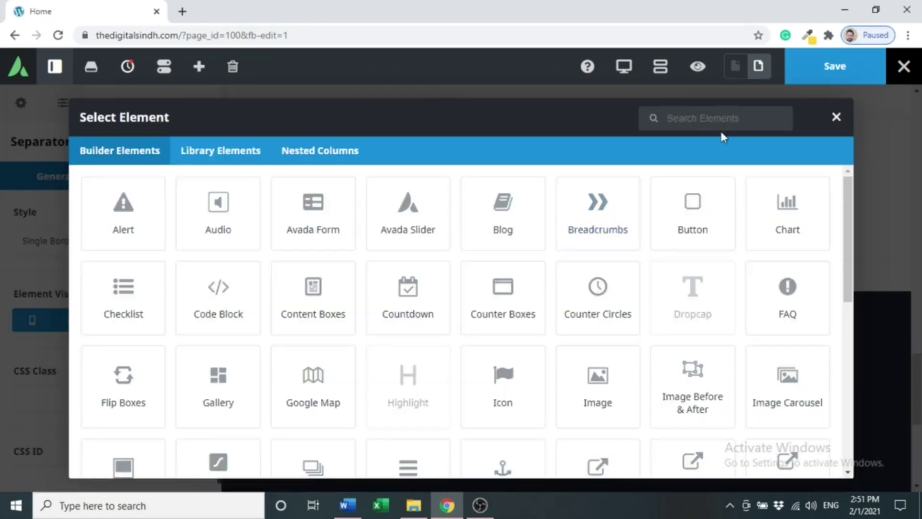
{"action": "type", "text": "text"}
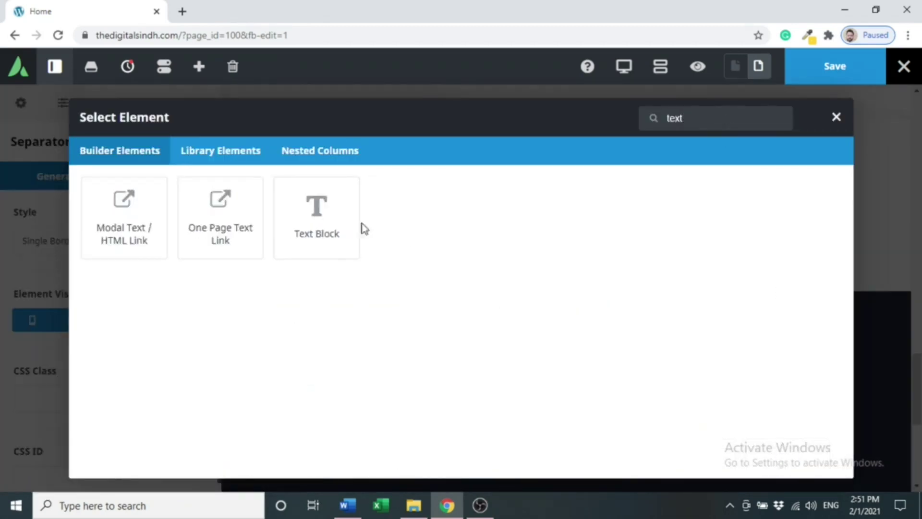
{"action": "left_click", "coordinate": [325, 240]}
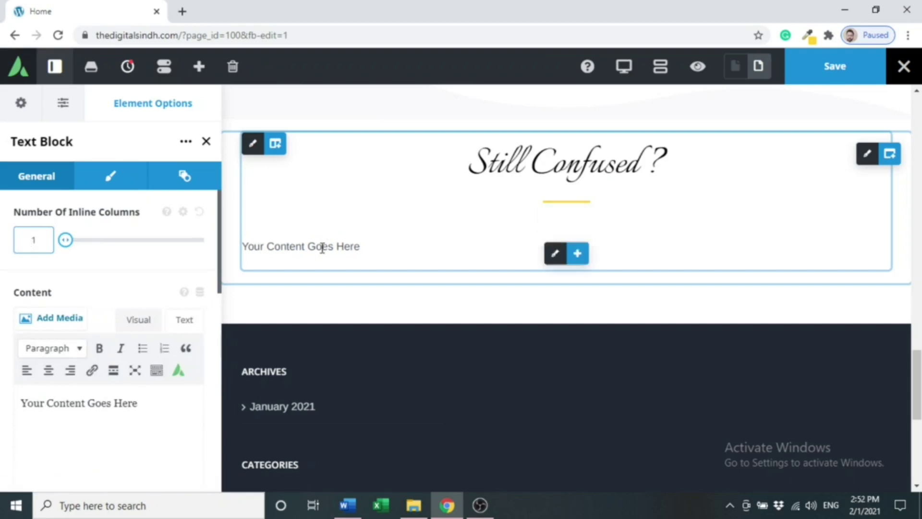
{"action": "double_click", "coordinate": [320, 247]}
{"action": "triple_click", "coordinate": [320, 247]}
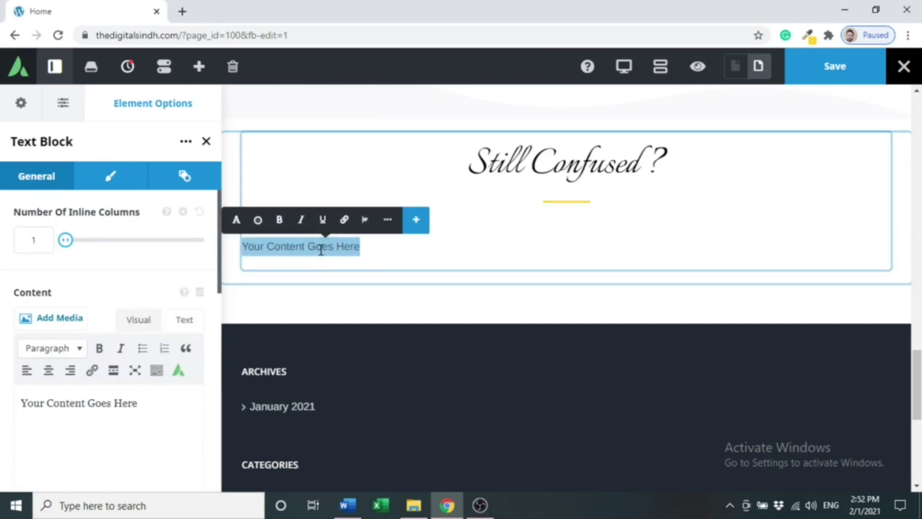
{"action": "type", "text": "Let"}
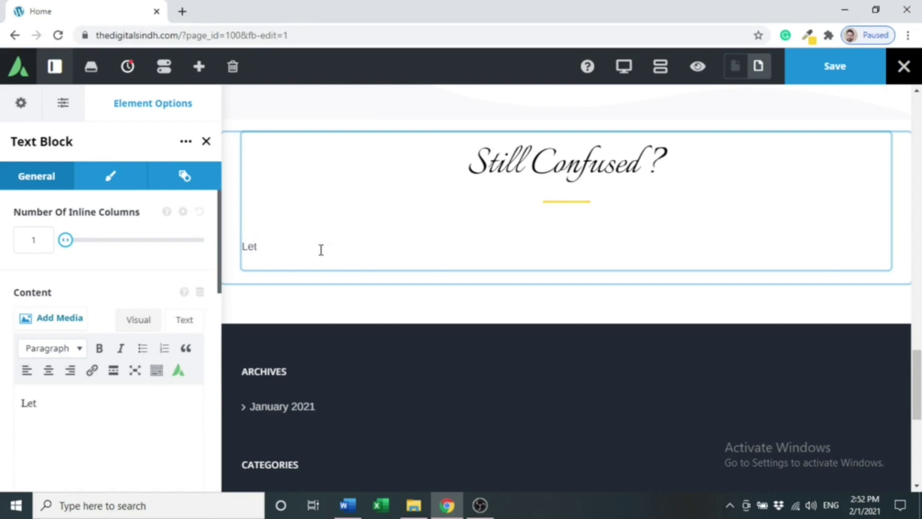
{"action": "type", "text": "'s have"}
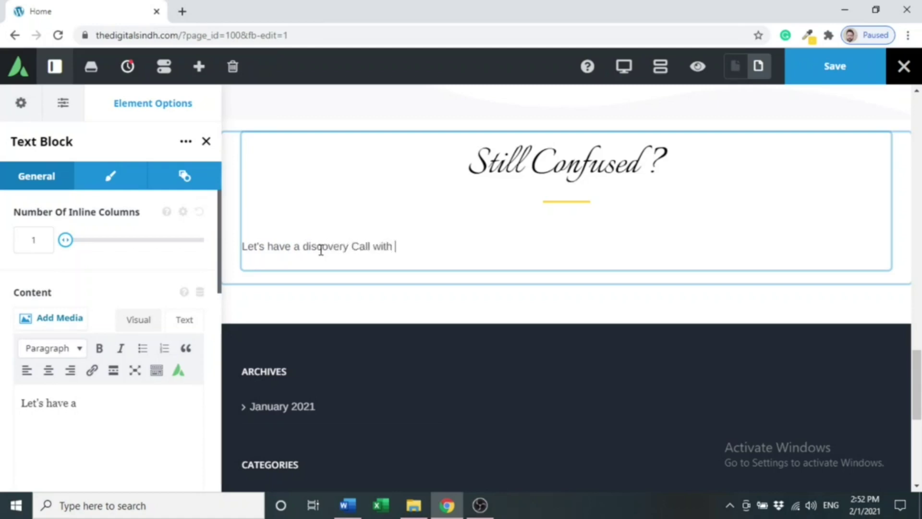
{"action": "type", "text": "E"}
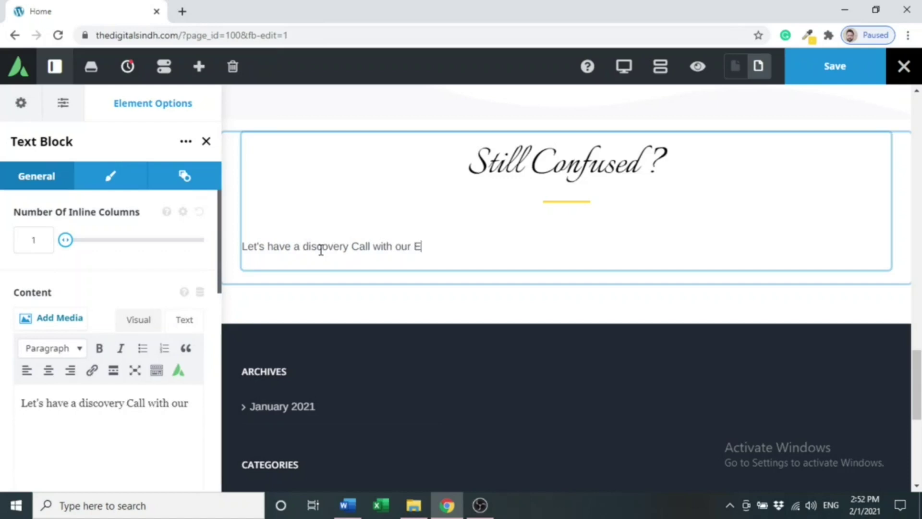
{"action": "type", "text": "xperts"}
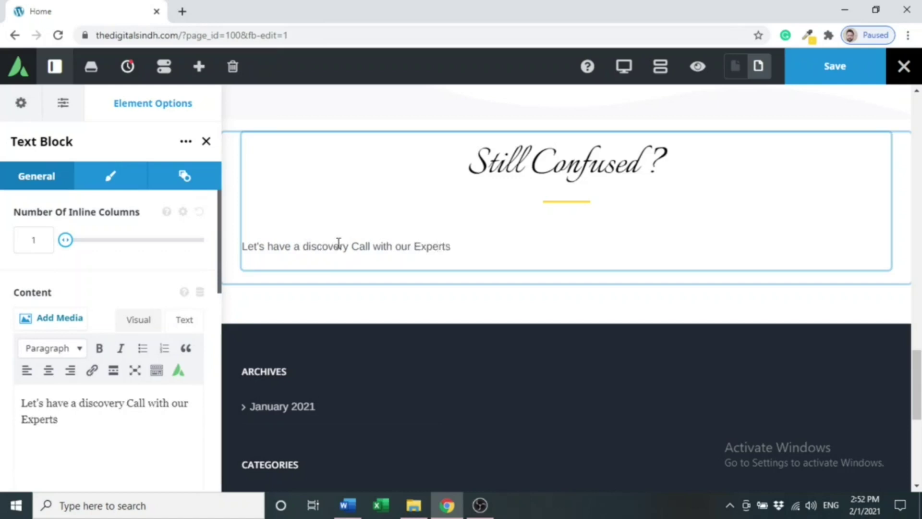
- Center the "Let's have a discovery Call with our Experts" text and set its font size to 20
{"action": "double_click", "coordinate": [338, 247]}
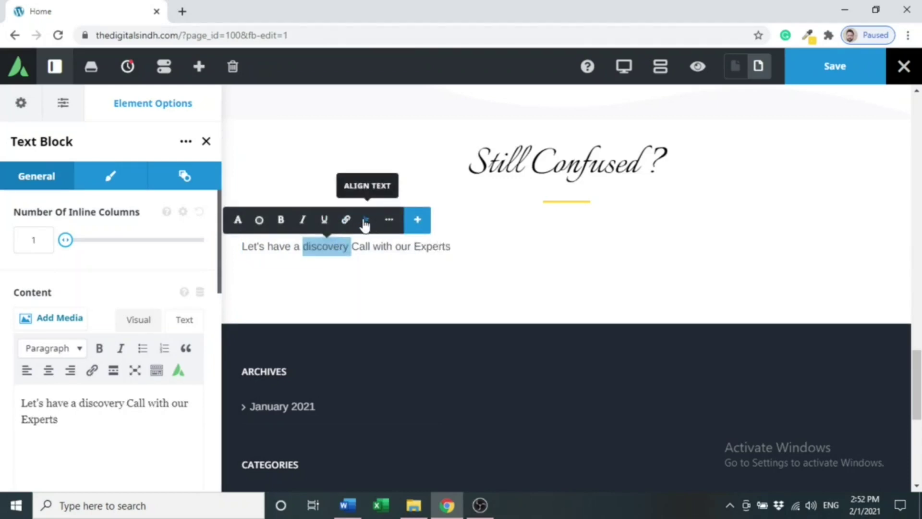
{"action": "left_click", "coordinate": [365, 221]}
{"action": "left_click", "coordinate": [306, 221]}
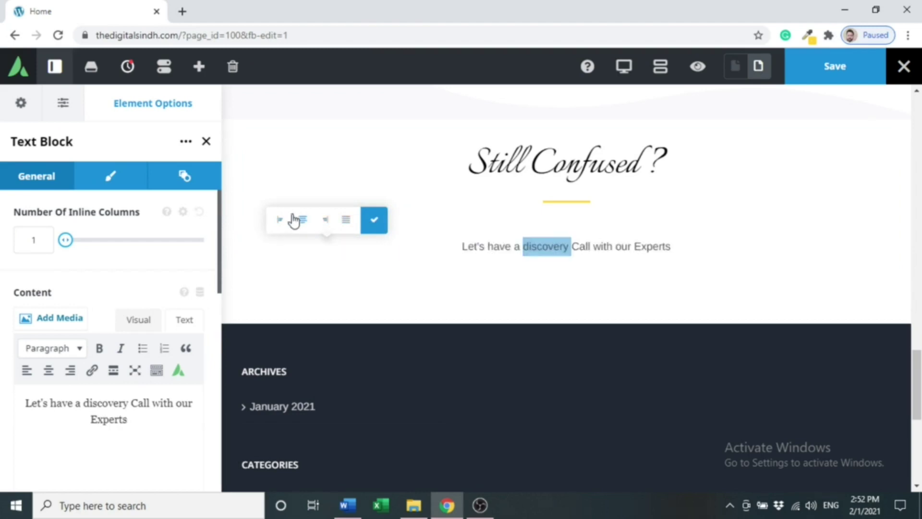
{"action": "left_click", "coordinate": [116, 187]}
{"action": "left_click", "coordinate": [98, 232]}
{"action": "type", "text": "20"}
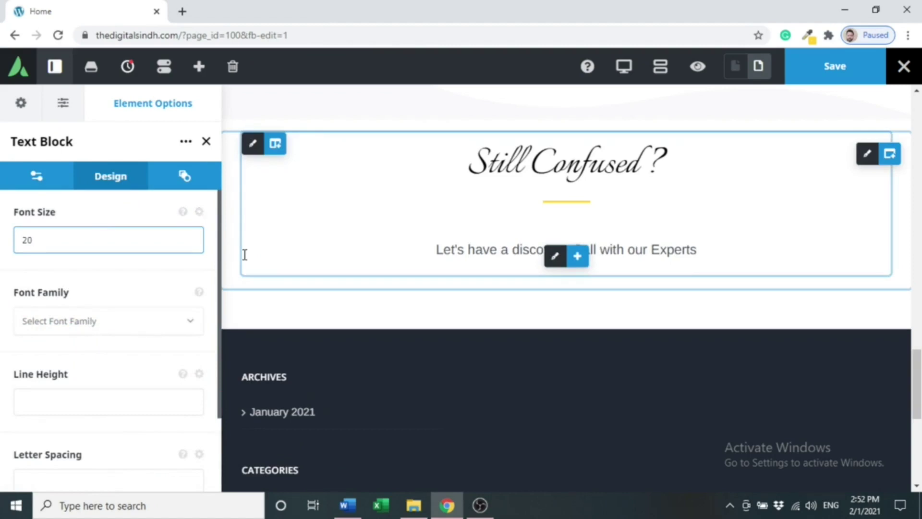
- Set the letter spacing of the "Let's have a discovery Call with our Experts" text to 1 and preview the page
{"action": "left_click", "coordinate": [111, 476]}
{"action": "type", "text": "1"}
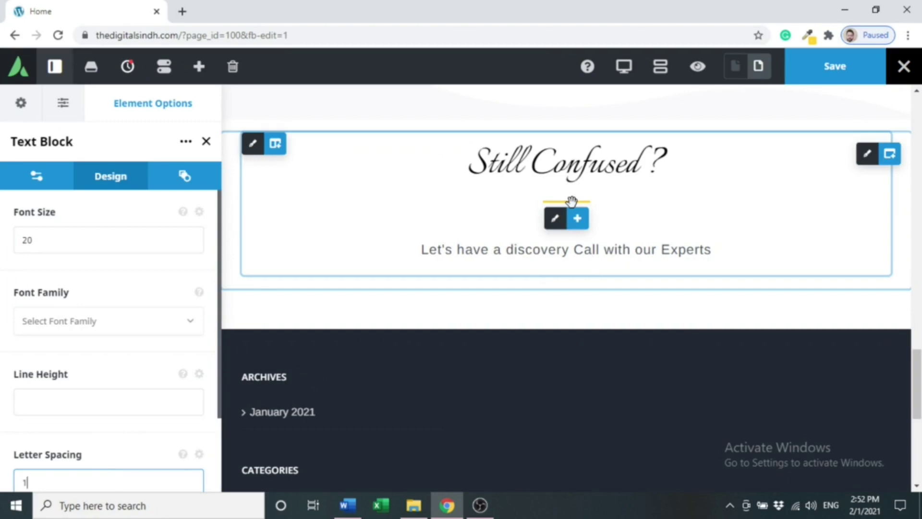
{"action": "scroll", "coordinate": [567, 288], "scroll_direction": "down", "scroll_amount": 1}
{"action": "scroll", "coordinate": [567, 289], "scroll_direction": "up", "scroll_amount": 2}
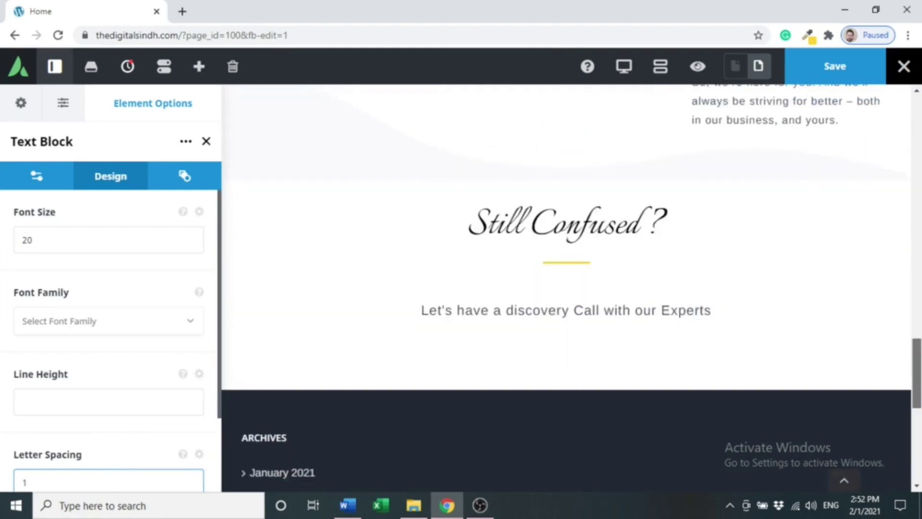
{"action": "left_click", "coordinate": [702, 79]}
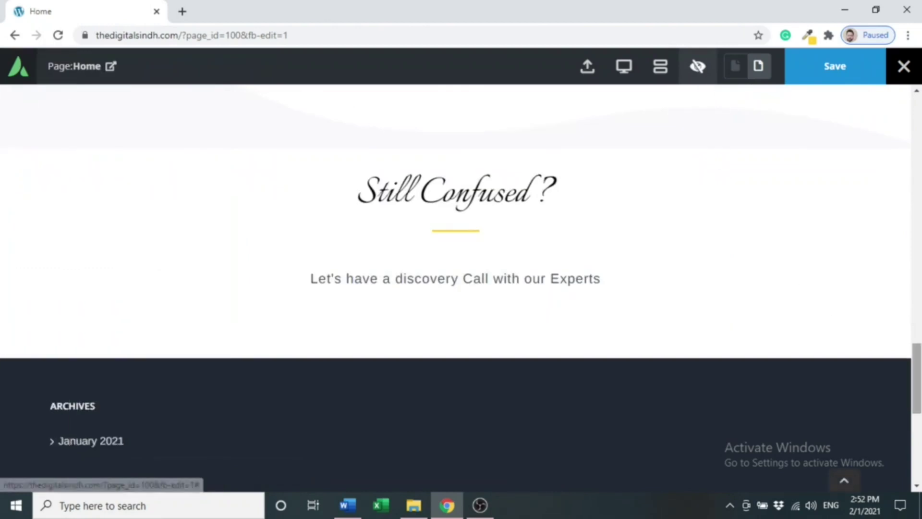
{"action": "left_click", "coordinate": [698, 67]}
- Add a Button element below the "Let's have a discovery Call with our Experts" text
{"action": "scroll", "coordinate": [579, 273], "scroll_direction": "down", "scroll_amount": 1}
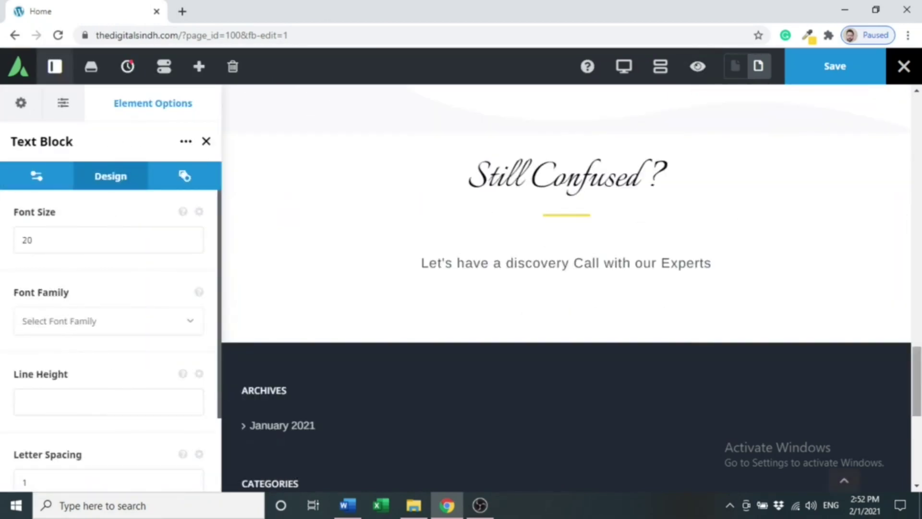
{"action": "left_click", "coordinate": [578, 271]}
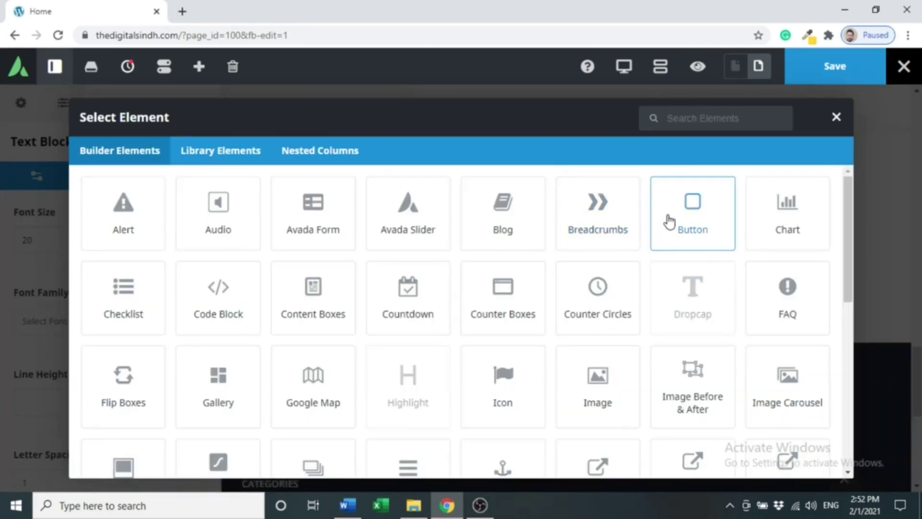
{"action": "left_click", "coordinate": [670, 222]}
- Duplicate the "Grow Now" button in the hero section and move one copy directly below the discovery-call text in the "Still Confused ?" section
{"action": "left_click_drag", "start_coordinate": [917, 375], "coordinate": [918, 157]}
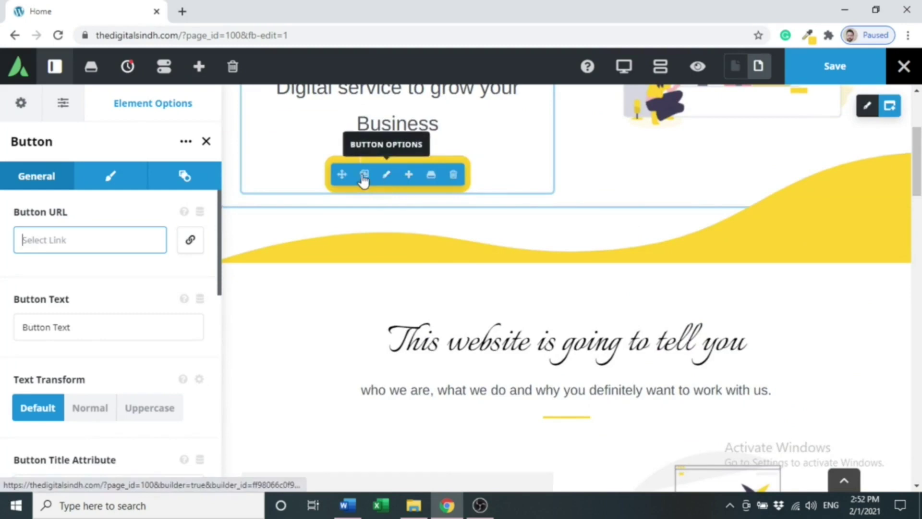
{"action": "left_click", "coordinate": [363, 180]}
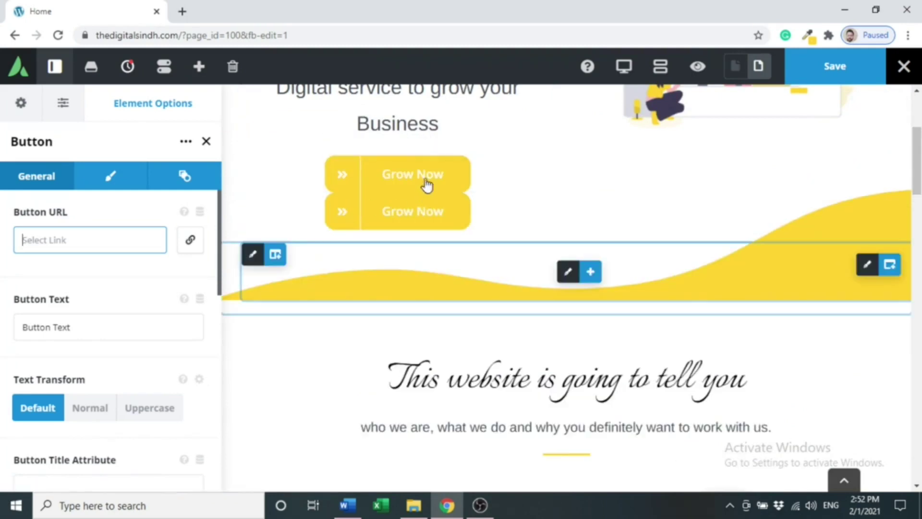
{"action": "mouse_move", "coordinate": [384, 174]}
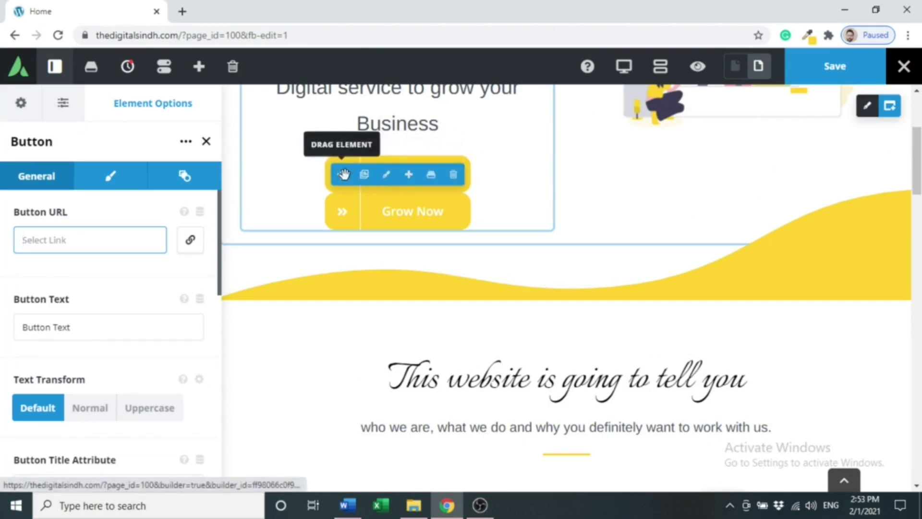
{"action": "left_click_drag", "start_coordinate": [344, 174], "coordinate": [576, 253]}
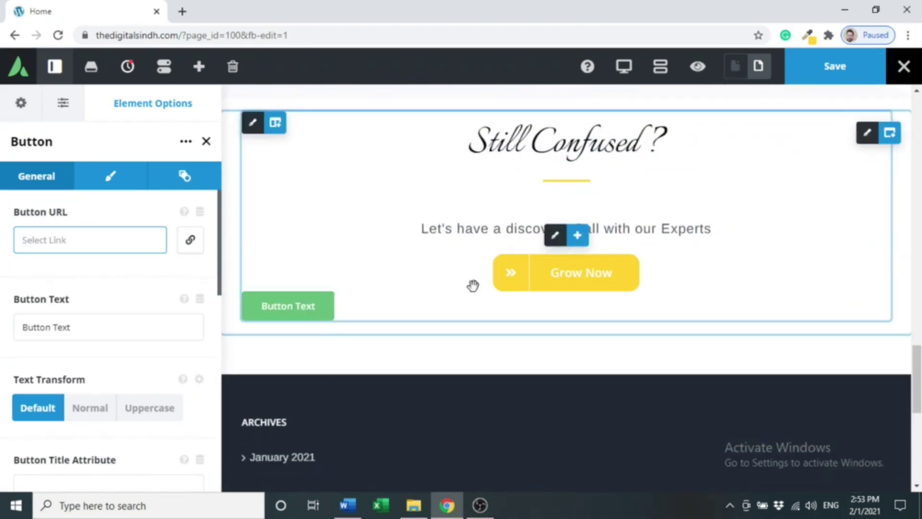
- Delete the green "Button Text" button from the "Still Confused ?" section
{"action": "mouse_move", "coordinate": [576, 317]}
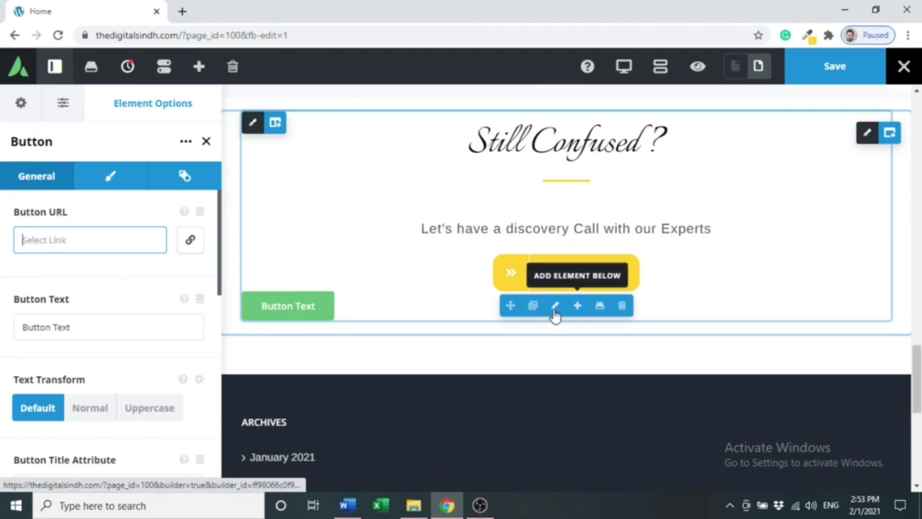
{"action": "left_click", "coordinate": [621, 307]}
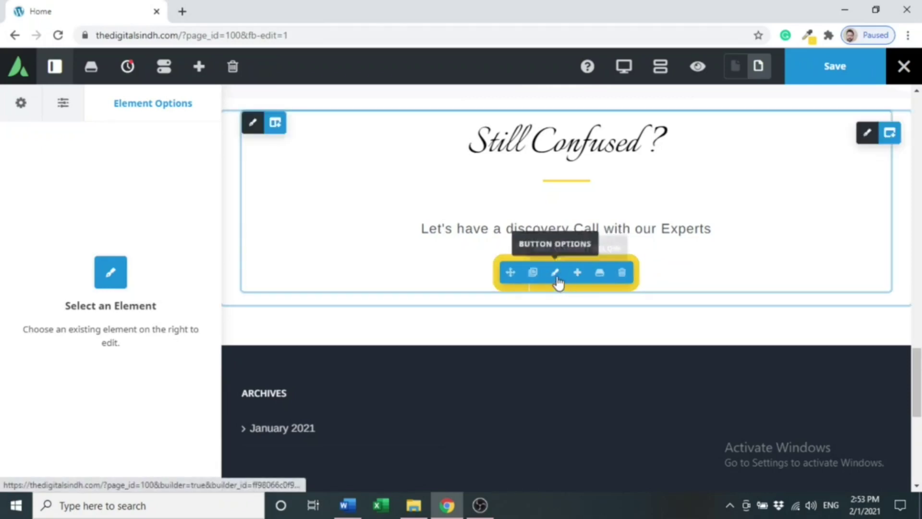
- Change the text of the yellow button in the "Still Confused ?" section to "Click here"
{"action": "left_click", "coordinate": [556, 274]}
{"action": "triple_click", "coordinate": [78, 326]}
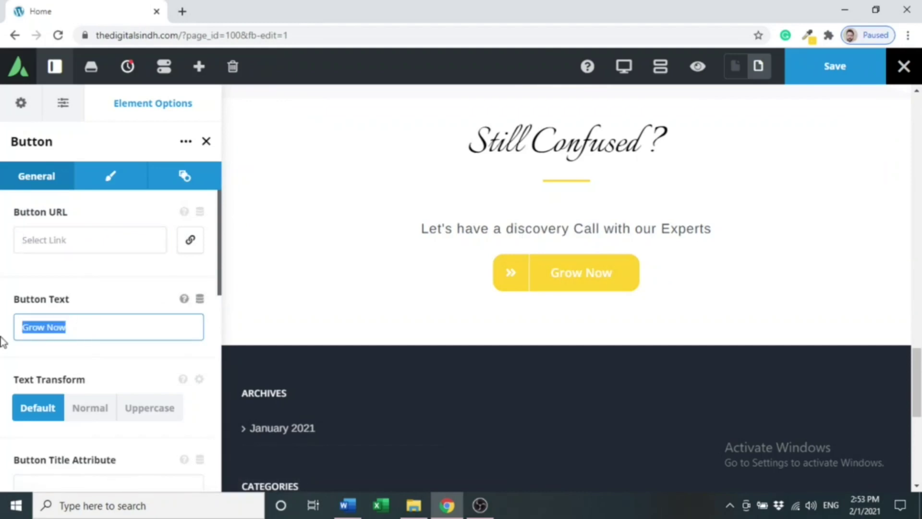
{"action": "type", "text": "Click"}
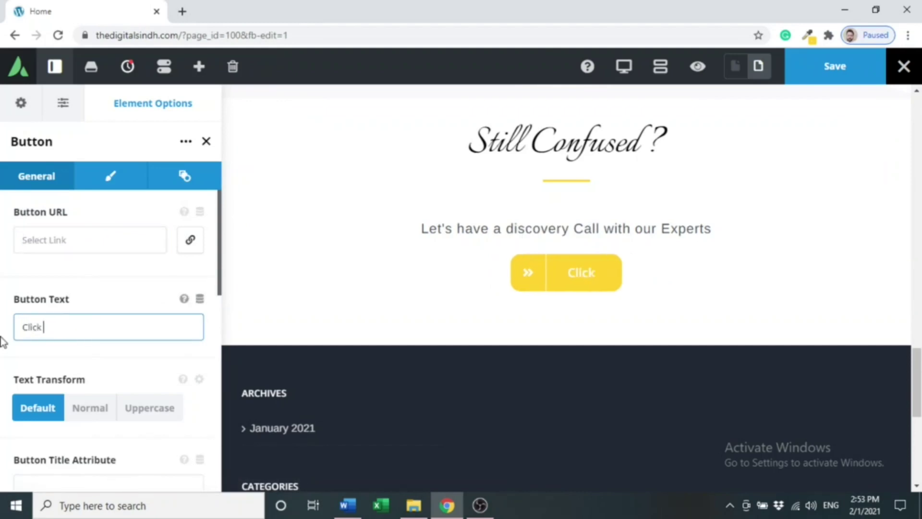
{"action": "type", "text": " hete"}
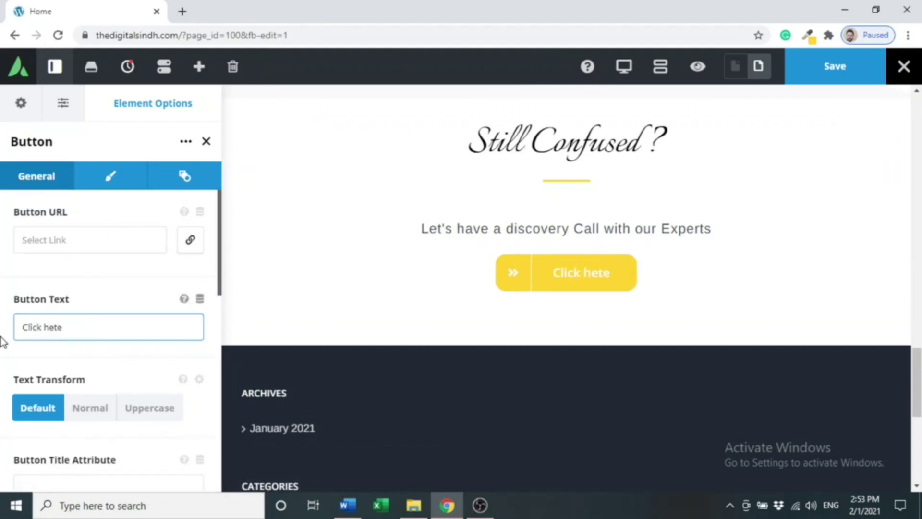
{"action": "key", "text": "BackSpace"}
{"action": "key", "text": "BackSpace"}
{"action": "type", "text": "re"}
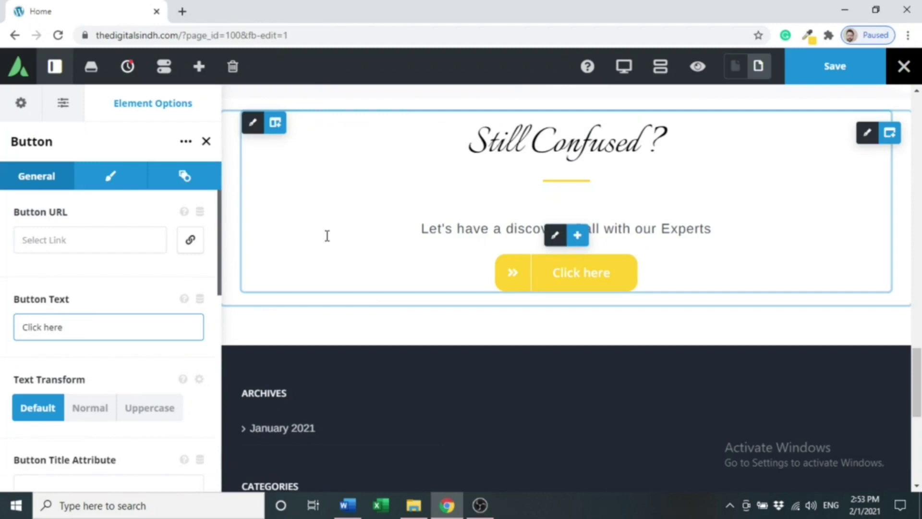
- Set the top margin of the "Still Confused ?" column to 50 and preview the page
{"action": "left_click", "coordinate": [254, 126]}
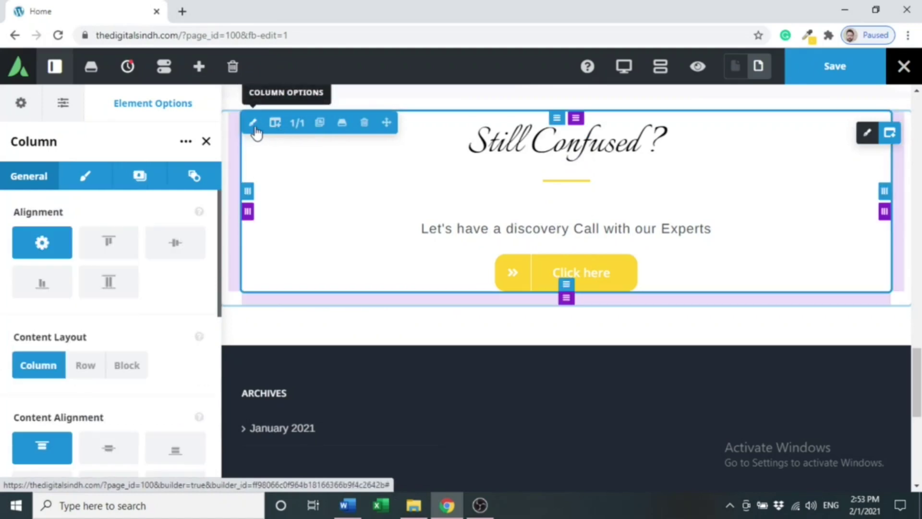
{"action": "left_click", "coordinate": [85, 175]}
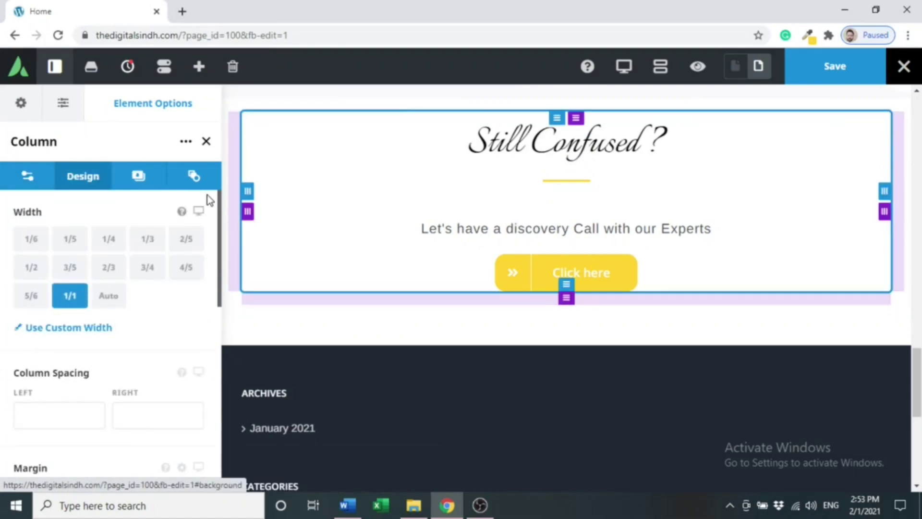
{"action": "left_click_drag", "start_coordinate": [220, 219], "coordinate": [217, 292]}
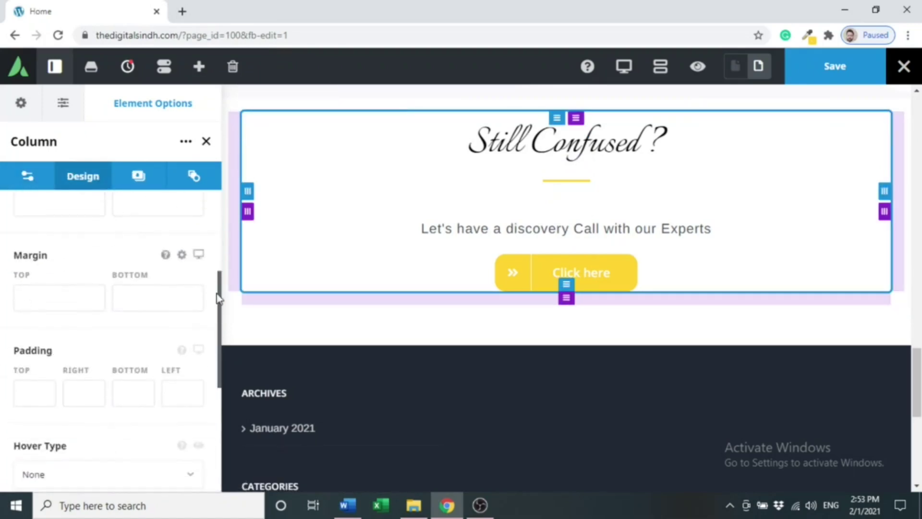
{"action": "left_click", "coordinate": [93, 307]}
{"action": "type", "text": "50"}
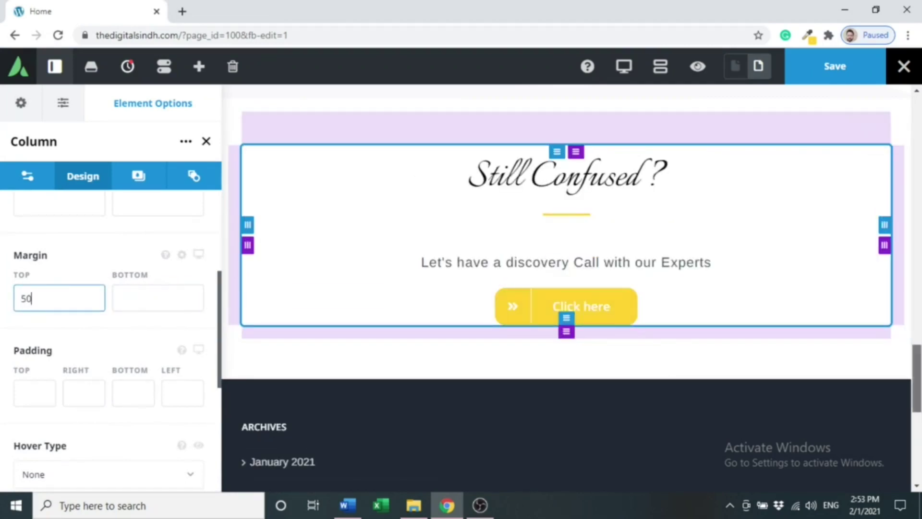
{"action": "left_click_drag", "start_coordinate": [917, 376], "coordinate": [917, 349]}
{"action": "scroll", "coordinate": [917, 349], "scroll_direction": "down", "scroll_amount": 1}
{"action": "scroll", "coordinate": [917, 346], "scroll_direction": "down", "scroll_amount": 1}
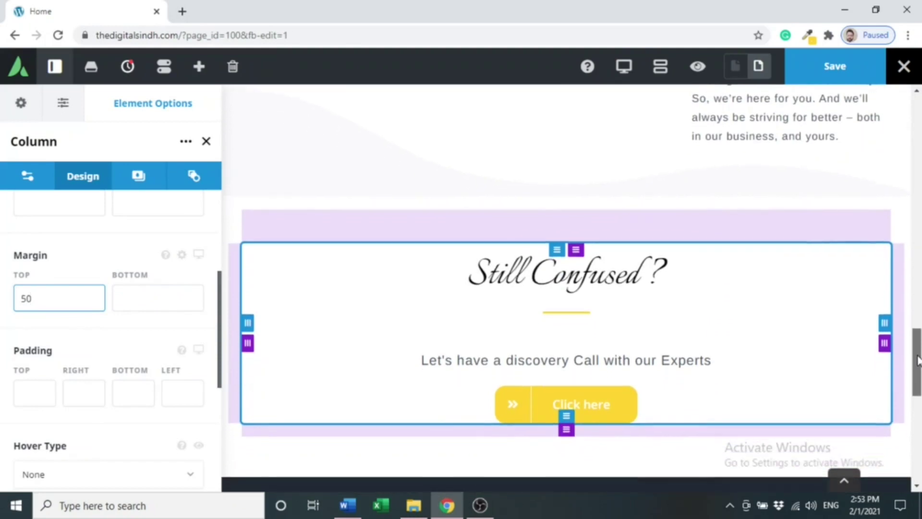
{"action": "left_click", "coordinate": [699, 72]}
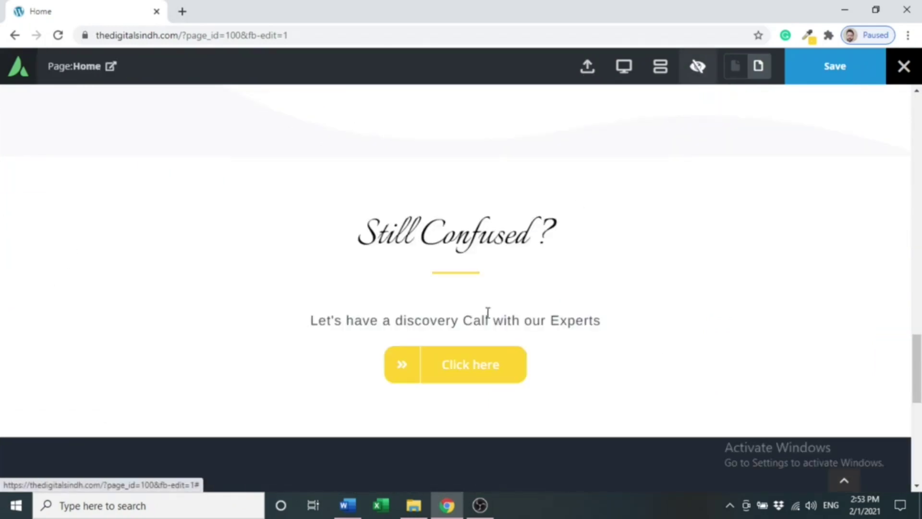
{"action": "left_click", "coordinate": [699, 71]}
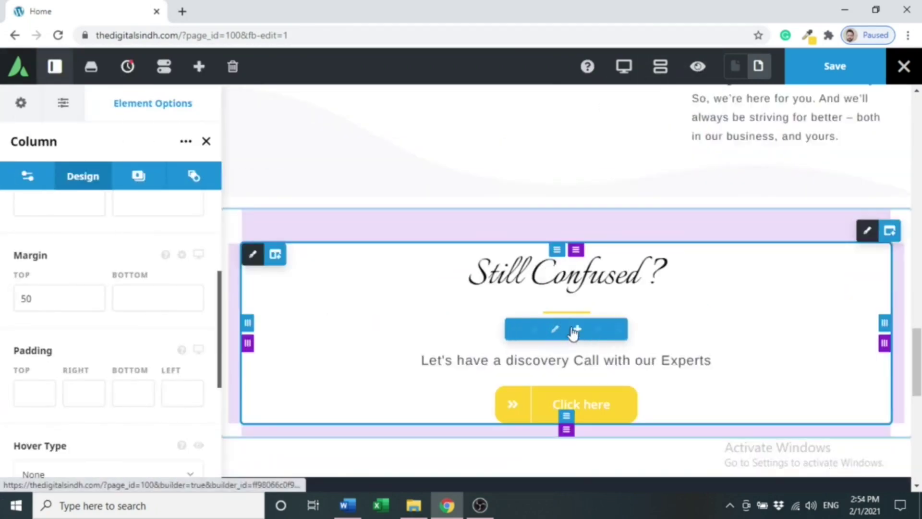
- Set the bottom margin of the yellow separator under "Still Confused ?" to 10 and preview the page
{"action": "left_click", "coordinate": [557, 331]}
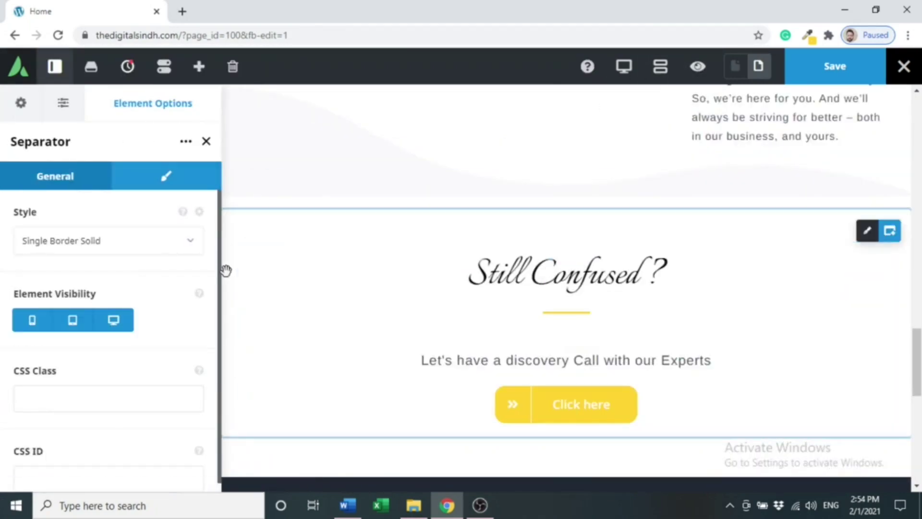
{"action": "left_click", "coordinate": [159, 179]}
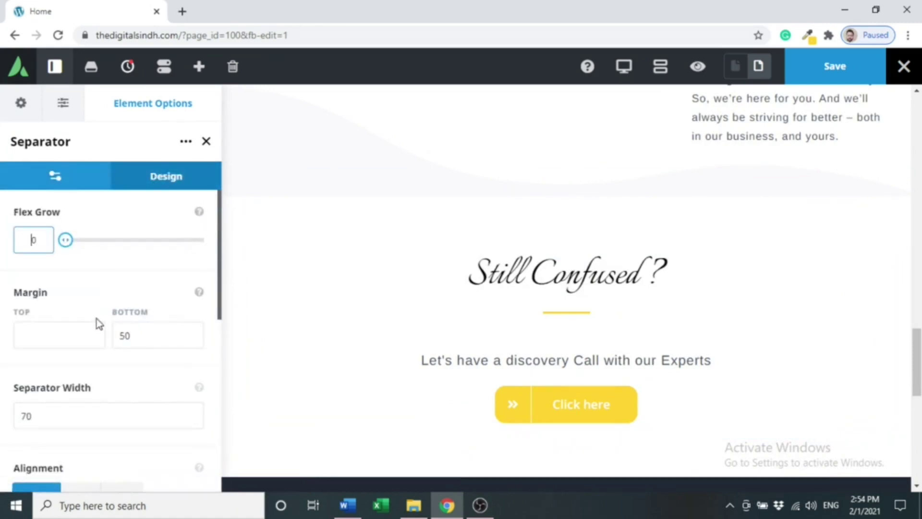
{"action": "left_click", "coordinate": [118, 334]}
{"action": "double_click", "coordinate": [126, 335]}
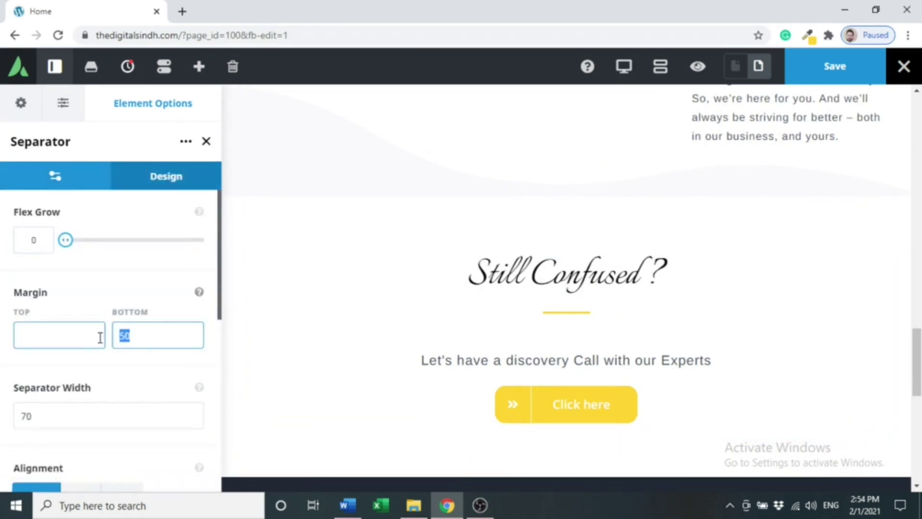
{"action": "key", "text": "BackSpace"}
{"action": "left_click", "coordinate": [126, 342]}
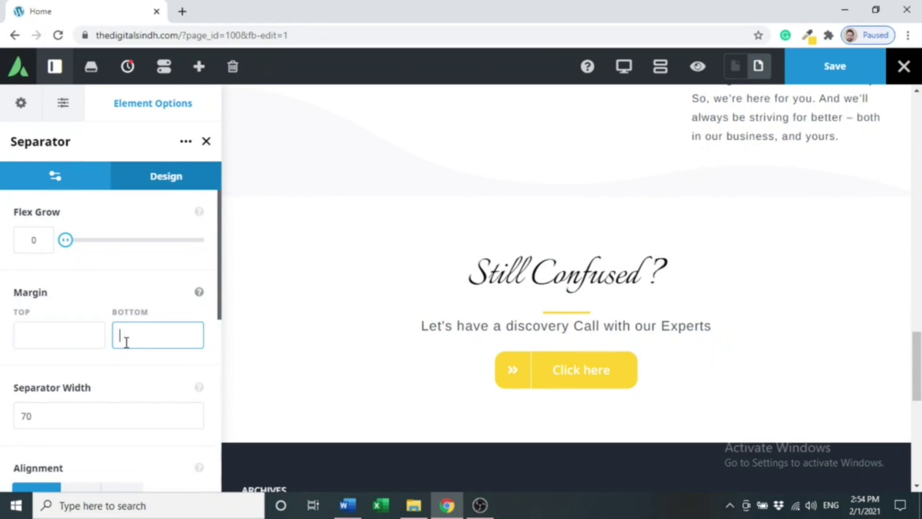
{"action": "type", "text": "10"}
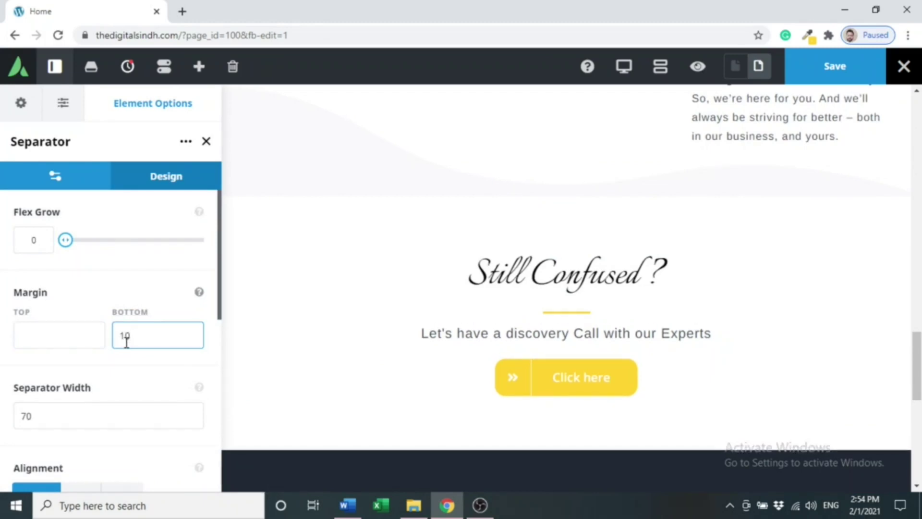
{"action": "left_click", "coordinate": [698, 67]}
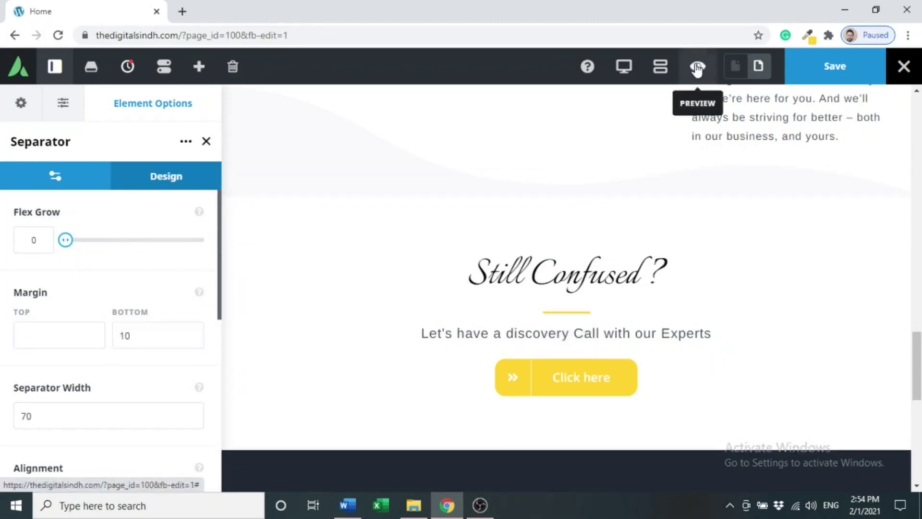
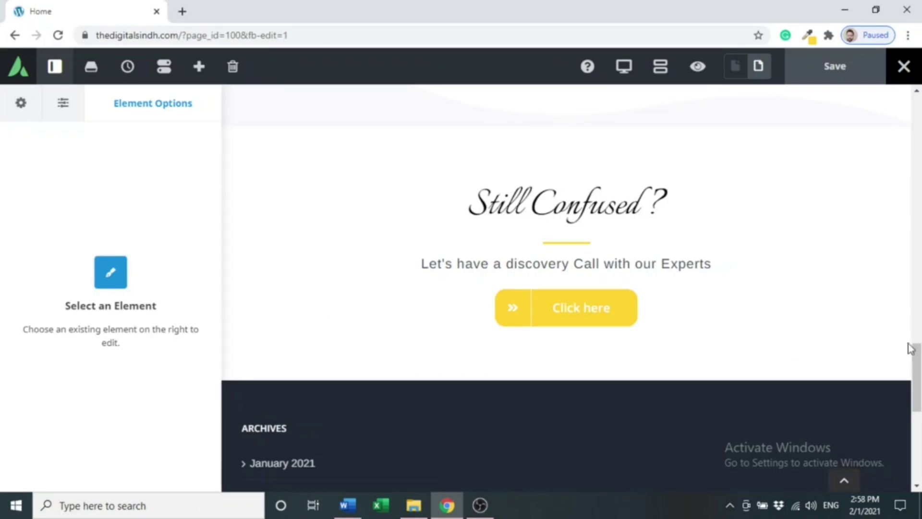
{"action": "mouse_move", "coordinate": [895, 174]}
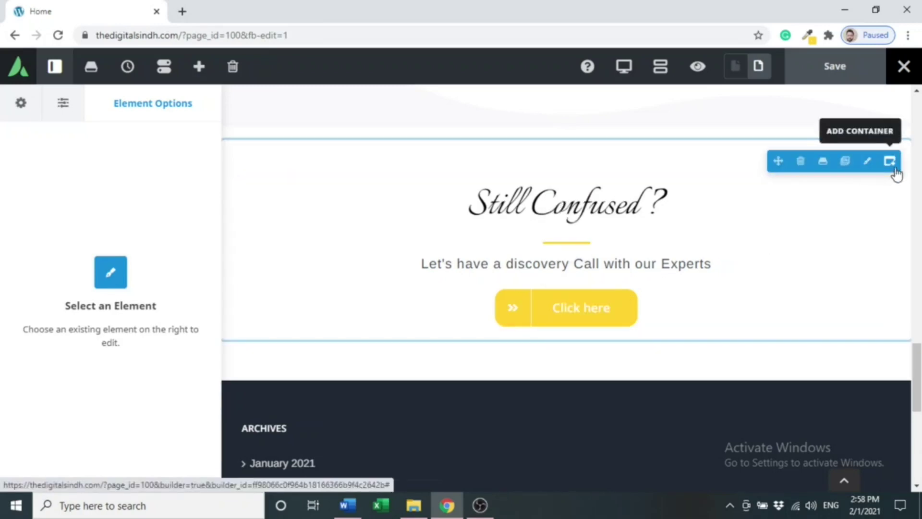
{"action": "left_click", "coordinate": [891, 165]}
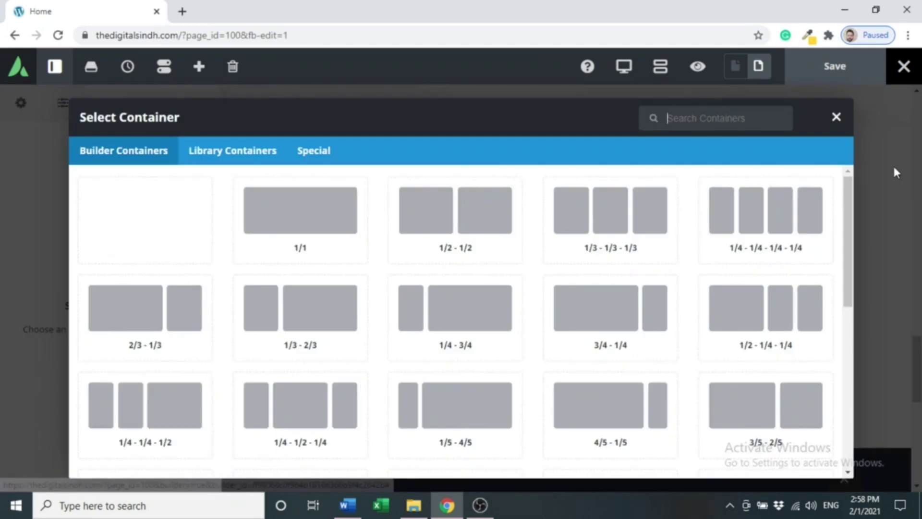
{"action": "left_click", "coordinate": [306, 239]}
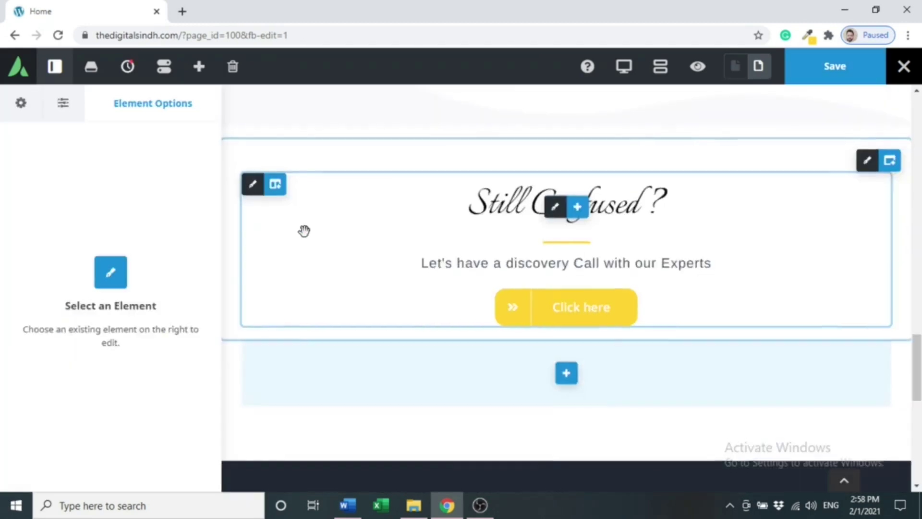
{"action": "scroll", "coordinate": [676, 266], "scroll_direction": "down", "scroll_amount": 5}
{"action": "scroll", "coordinate": [919, 377], "scroll_direction": "up", "scroll_amount": 4}
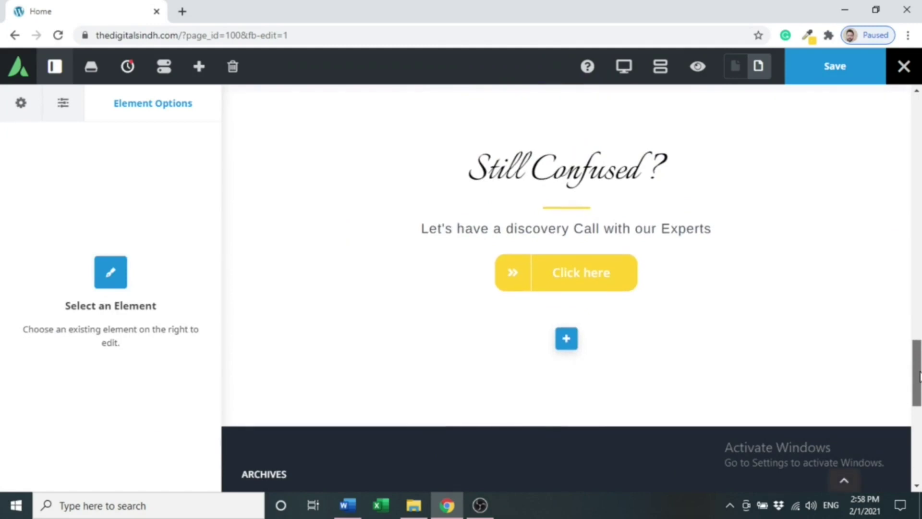
{"action": "mouse_move", "coordinate": [887, 326]}
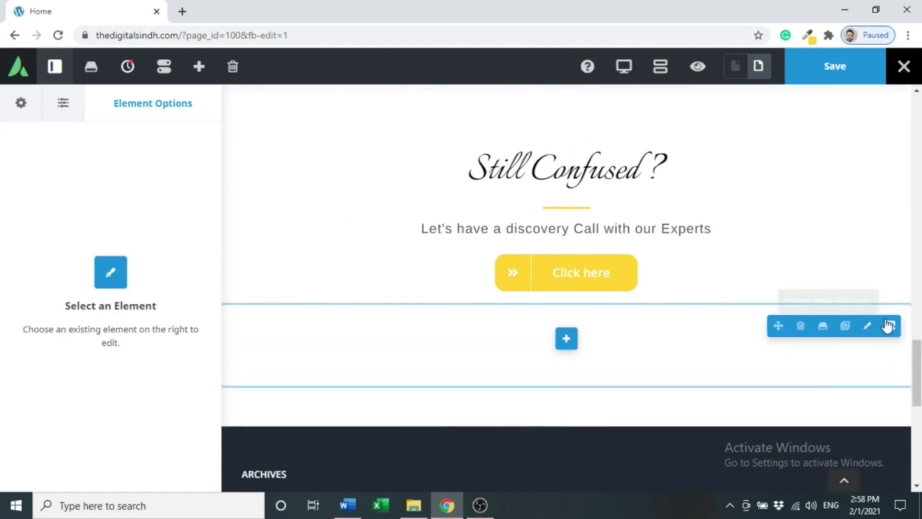
{"action": "left_click", "coordinate": [802, 328]}
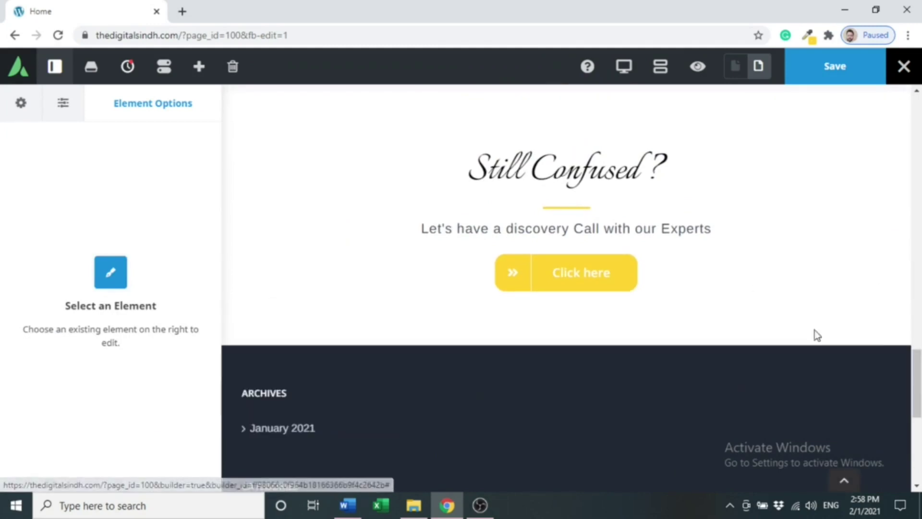
- Clone the "Still Confused ?" container and delete the "Click here" button from the lower copy
{"action": "scroll", "coordinate": [823, 325], "scroll_direction": "up", "scroll_amount": 3}
{"action": "mouse_move", "coordinate": [888, 305]}
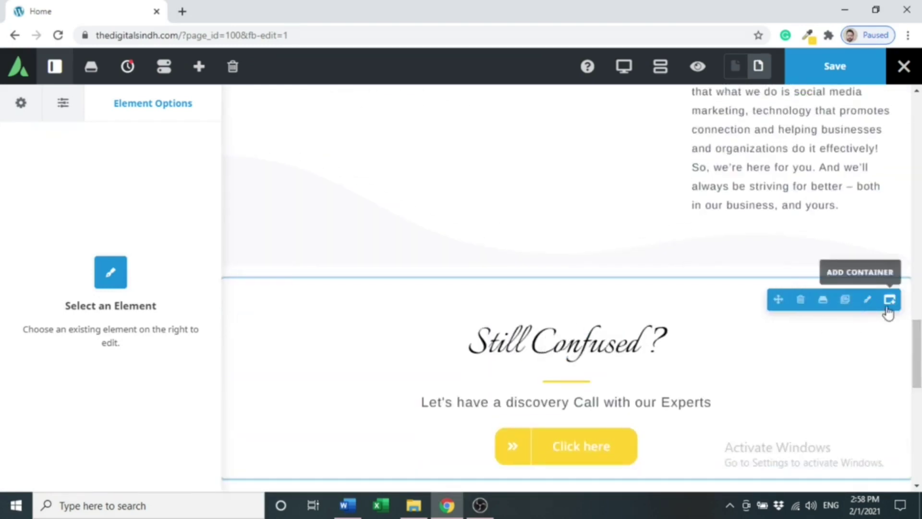
{"action": "left_click", "coordinate": [845, 301]}
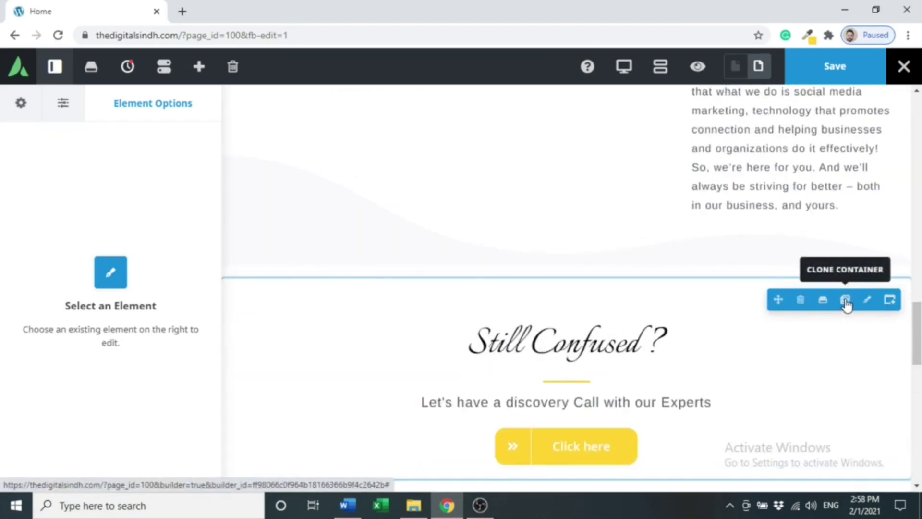
{"action": "scroll", "coordinate": [654, 333], "scroll_direction": "down", "scroll_amount": 5}
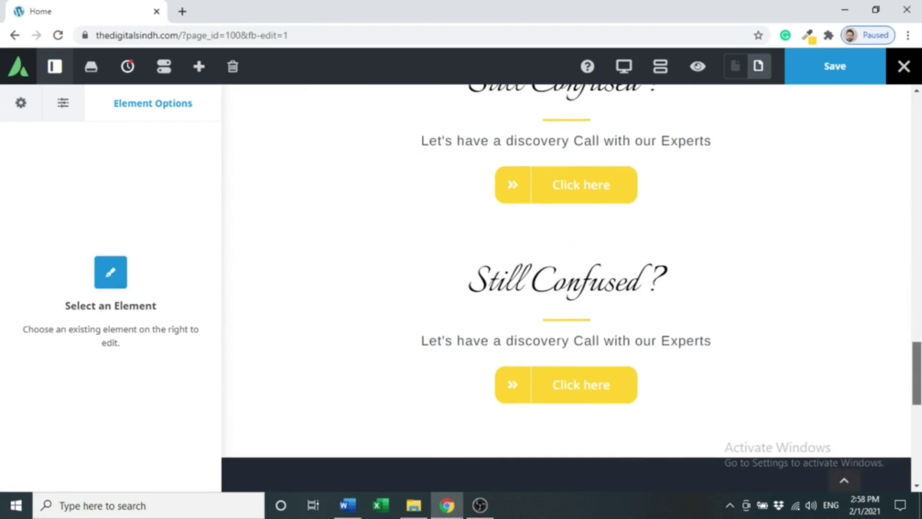
{"action": "mouse_move", "coordinate": [576, 386]}
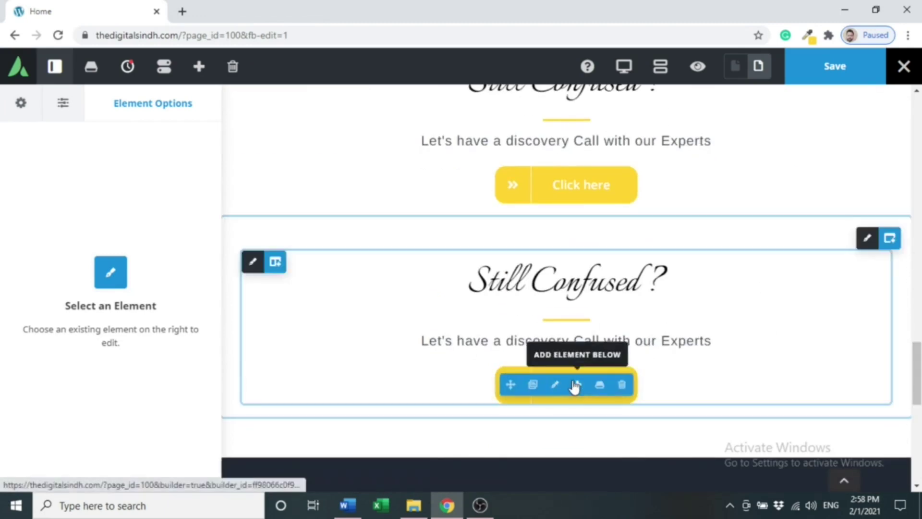
{"action": "left_click", "coordinate": [622, 385]}
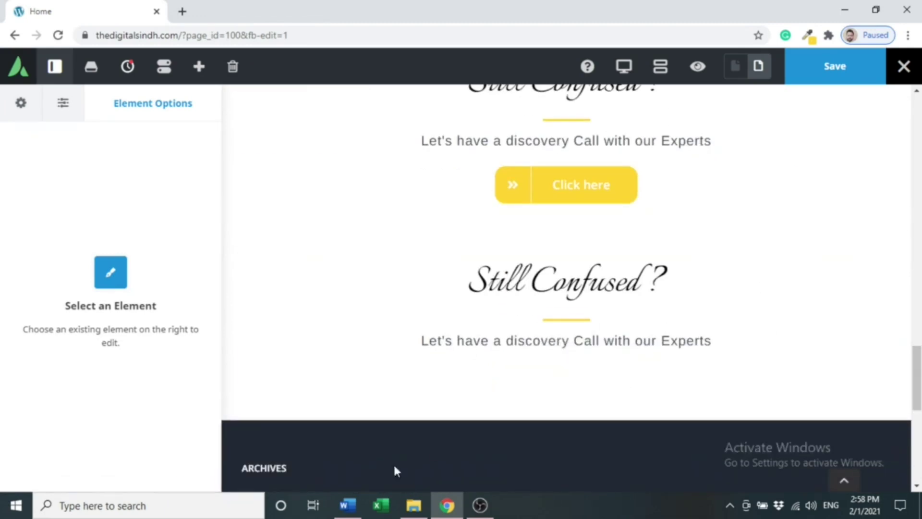
- Replace the cloned section's heading with "Who we've worked with", taken from the Content document in Word
{"action": "left_click", "coordinate": [347, 505]}
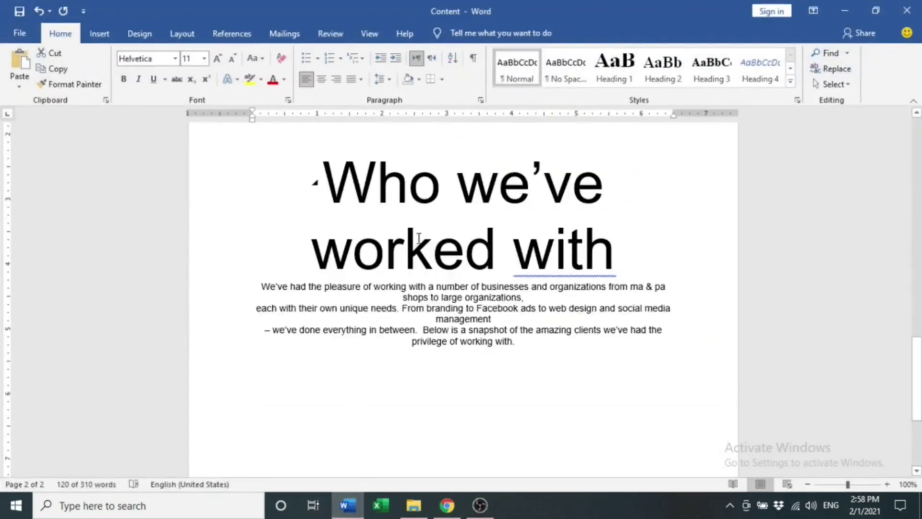
{"action": "triple_click", "coordinate": [444, 234]}
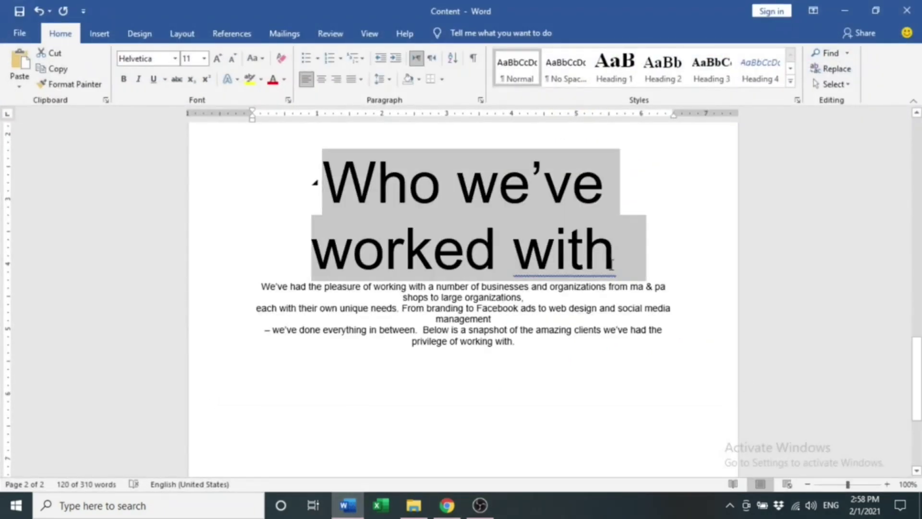
{"action": "left_click", "coordinate": [439, 507]}
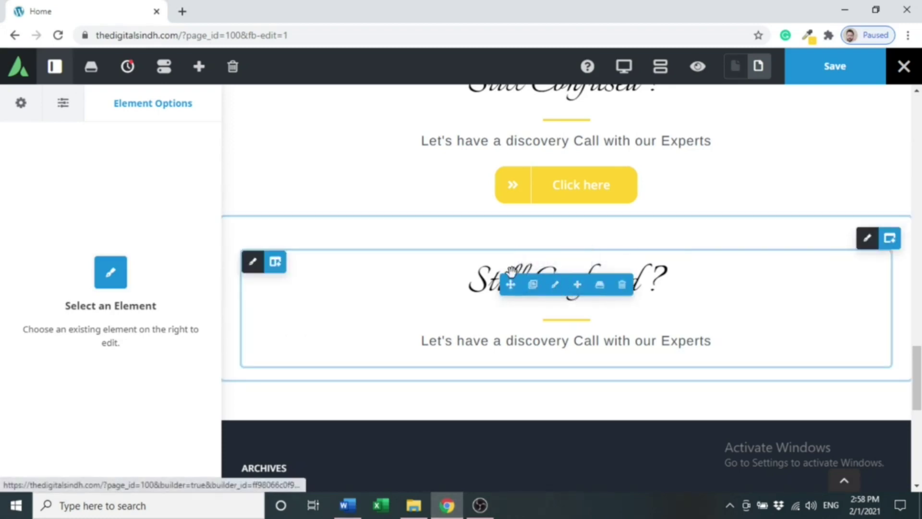
{"action": "double_click", "coordinate": [493, 284]}
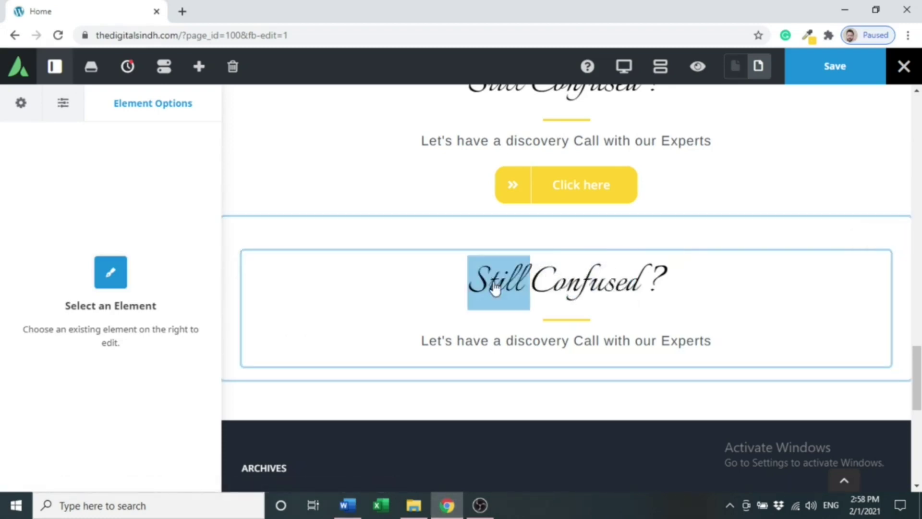
{"action": "triple_click", "coordinate": [540, 271]}
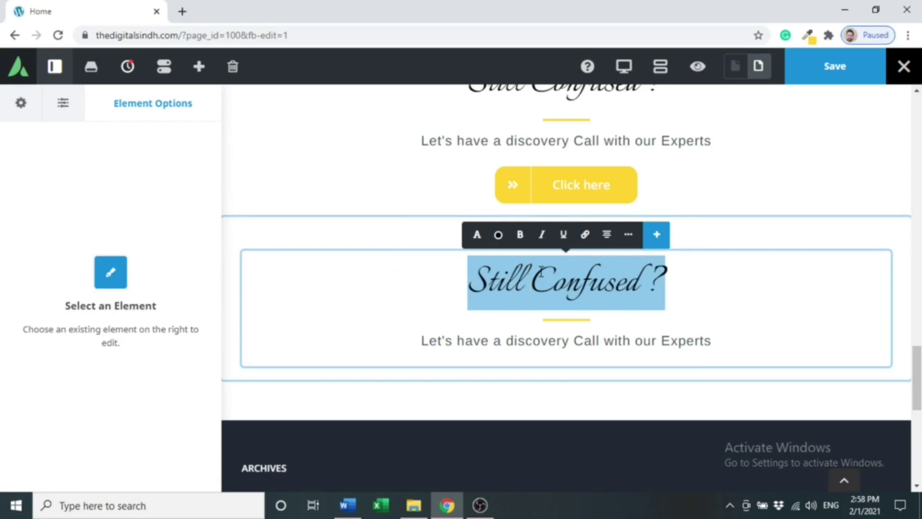
{"action": "type", "text": "Who we've worked with"}
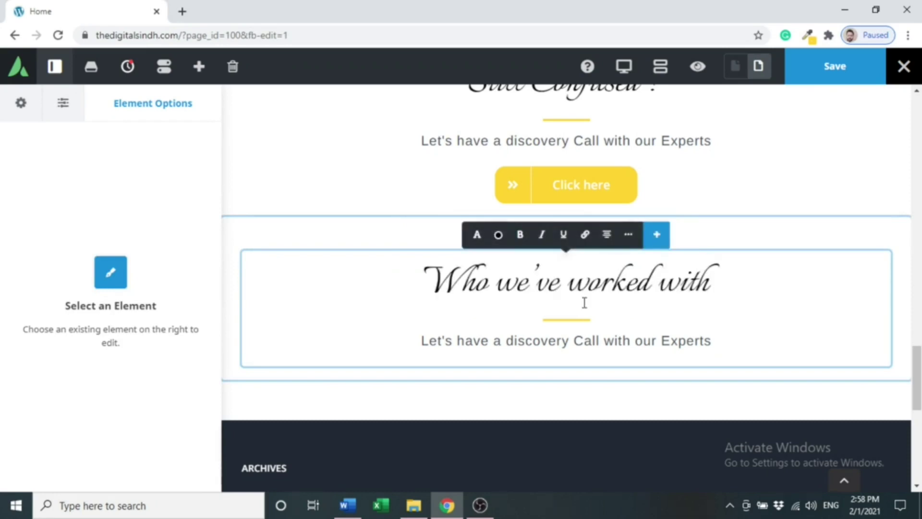
- Copy the Word text from "We've had the pleasure" to "large organizations," and paste it over the discovery-call line in the cloned section
{"action": "left_click", "coordinate": [347, 505]}
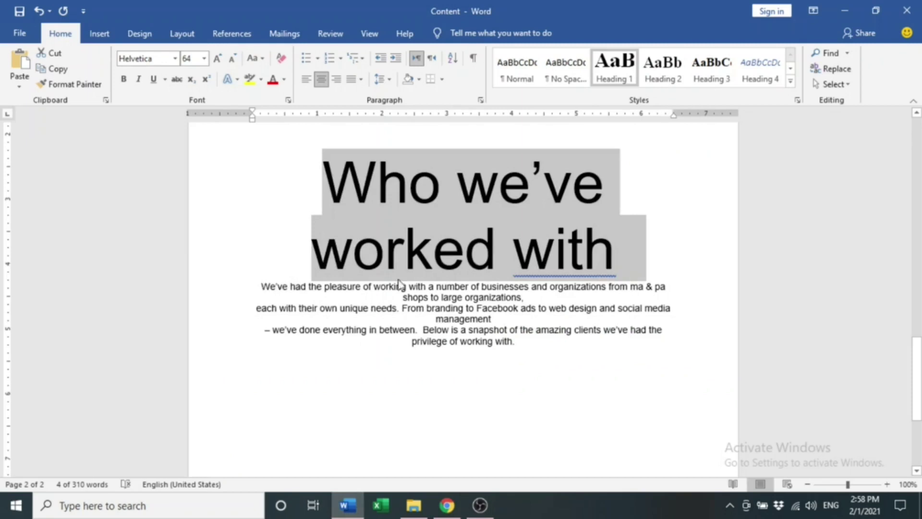
{"action": "left_click", "coordinate": [509, 287]}
{"action": "double_click", "coordinate": [500, 288]}
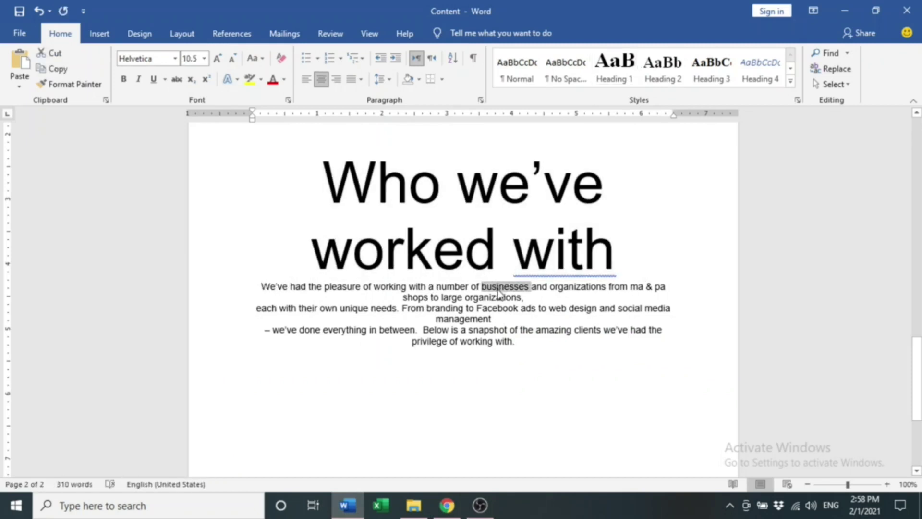
{"action": "triple_click", "coordinate": [499, 293]}
{"action": "left_click", "coordinate": [497, 294]}
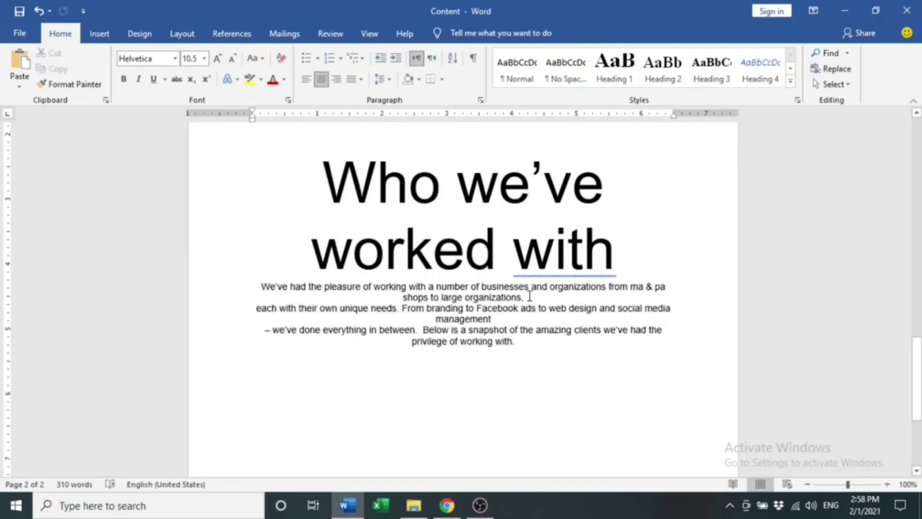
{"action": "left_click_drag", "start_coordinate": [530, 296], "coordinate": [206, 286]}
{"action": "key", "text": "ctrl+c"}
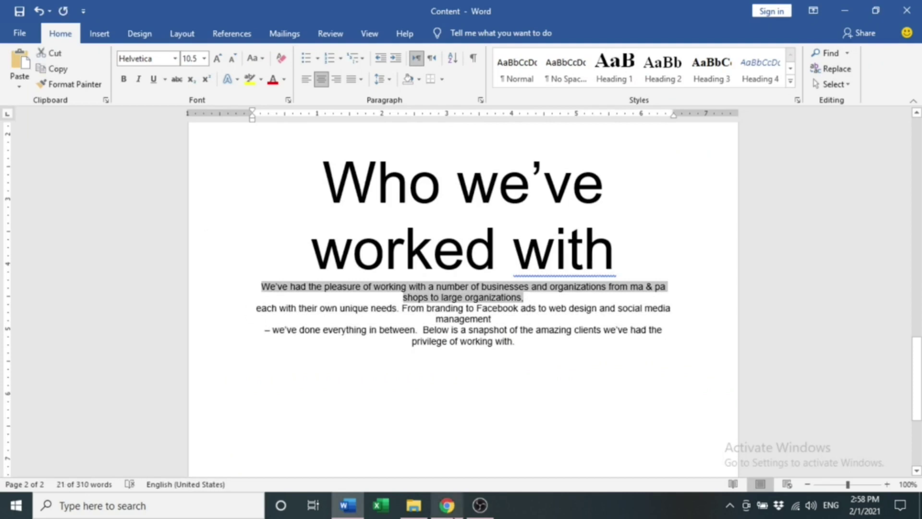
{"action": "left_click", "coordinate": [446, 505]}
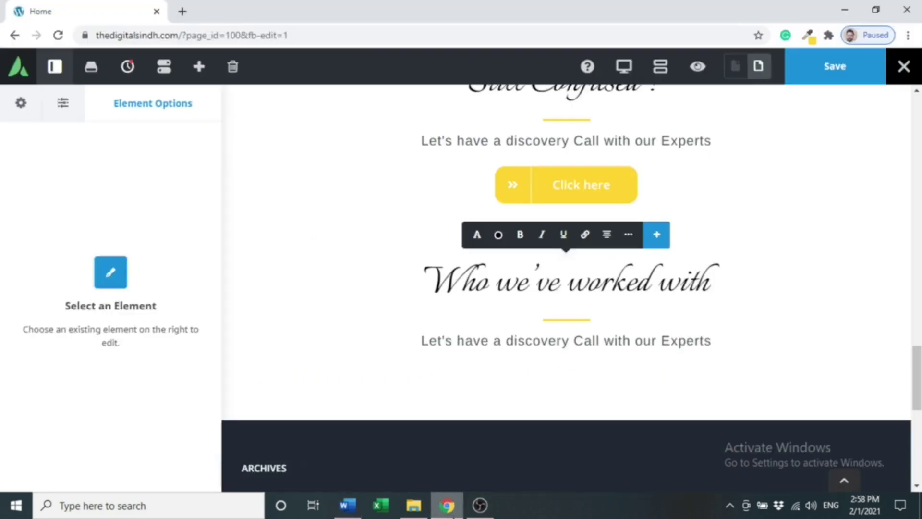
{"action": "triple_click", "coordinate": [600, 340]}
{"action": "key", "text": "ctrl+v"}
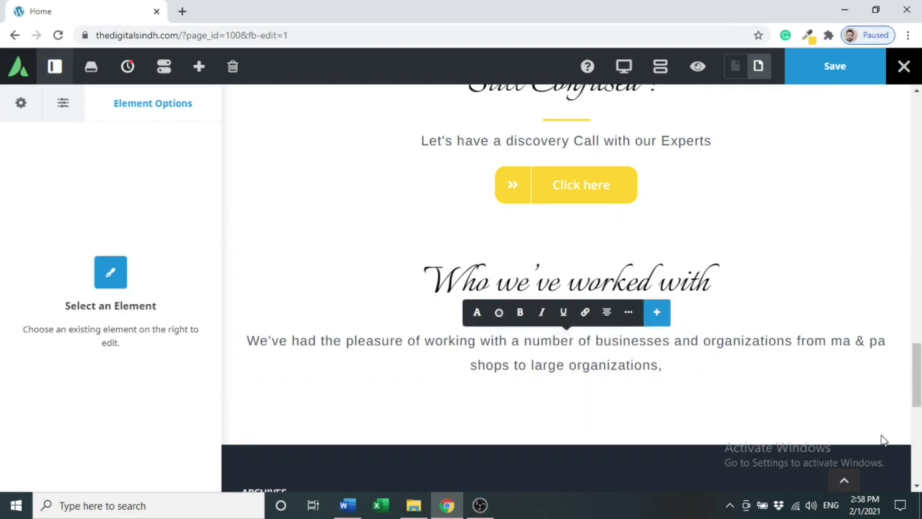
- Add a container with one full-width column below the "Who we've worked with" section and insert an Image Carousel element in it
{"action": "scroll", "coordinate": [916, 380], "scroll_direction": "down", "scroll_amount": 2}
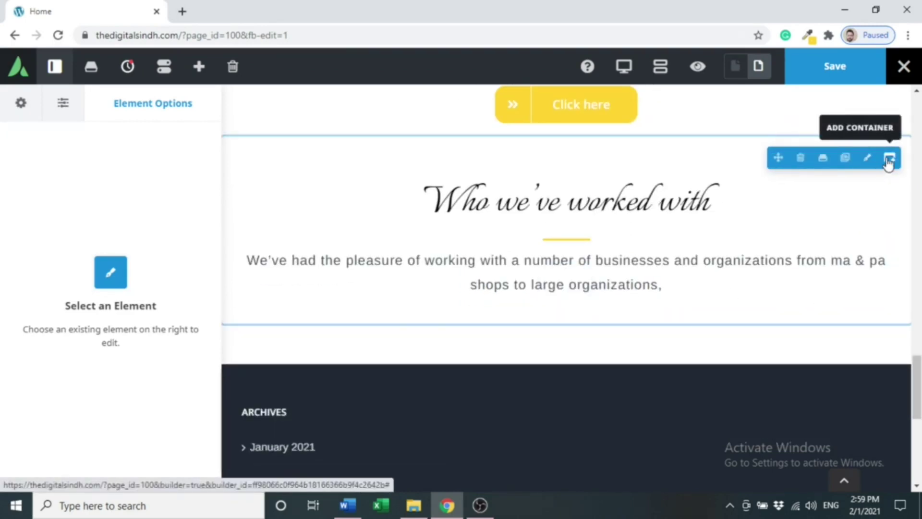
{"action": "left_click", "coordinate": [888, 159]}
{"action": "left_click", "coordinate": [298, 237]}
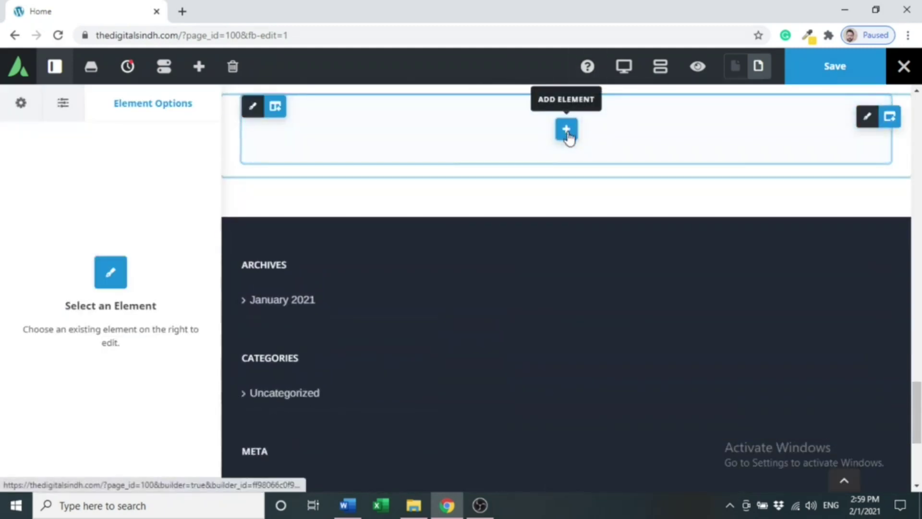
{"action": "left_click", "coordinate": [566, 129]}
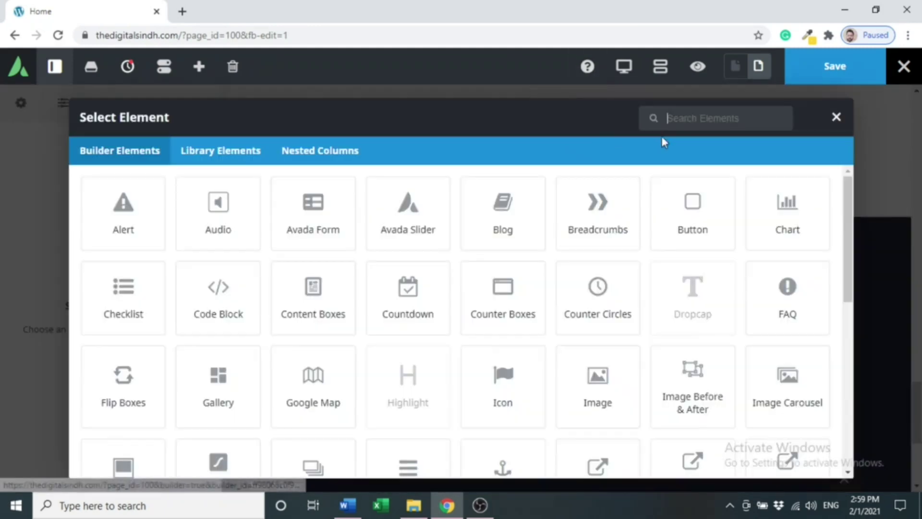
{"action": "left_click", "coordinate": [783, 400]}
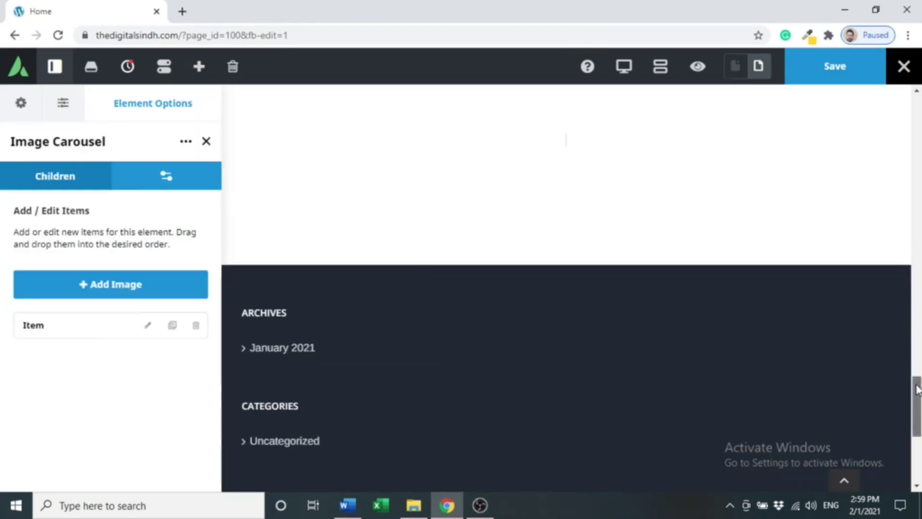
- Set the first carousel item's image to the Sarazin Photography logo from the media library and return to the item list
{"action": "left_click_drag", "start_coordinate": [916, 389], "coordinate": [918, 357]}
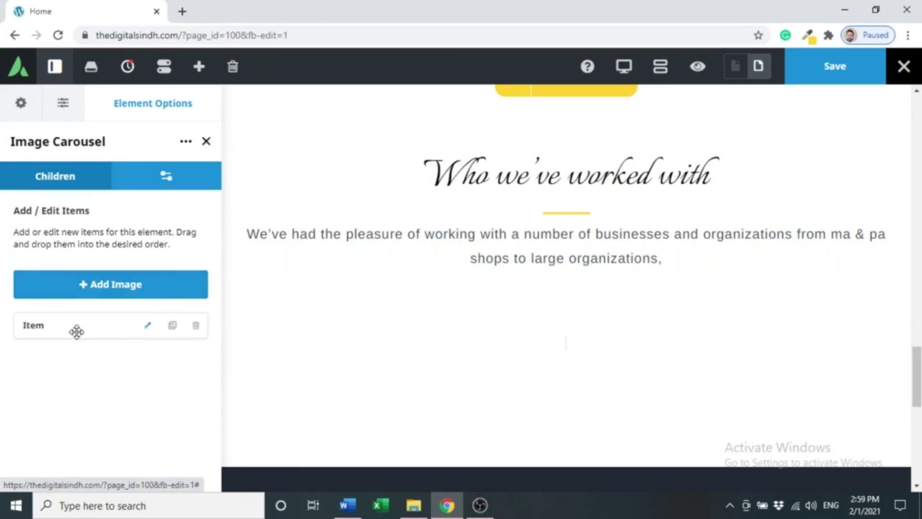
{"action": "left_click", "coordinate": [147, 326]}
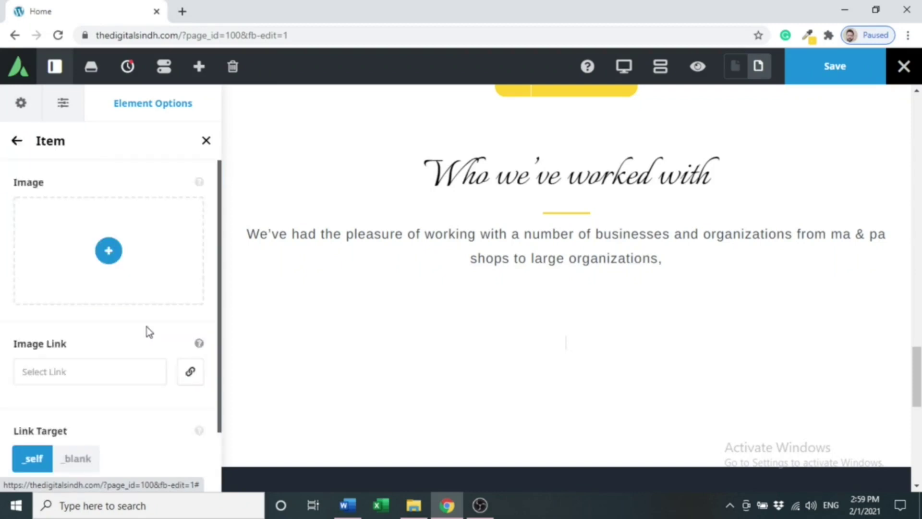
{"action": "left_click", "coordinate": [107, 250]}
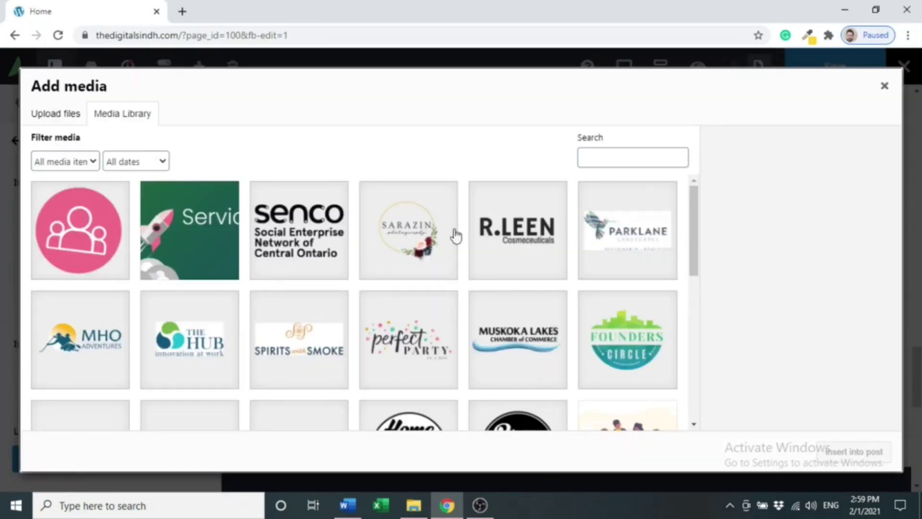
{"action": "left_click", "coordinate": [501, 234]}
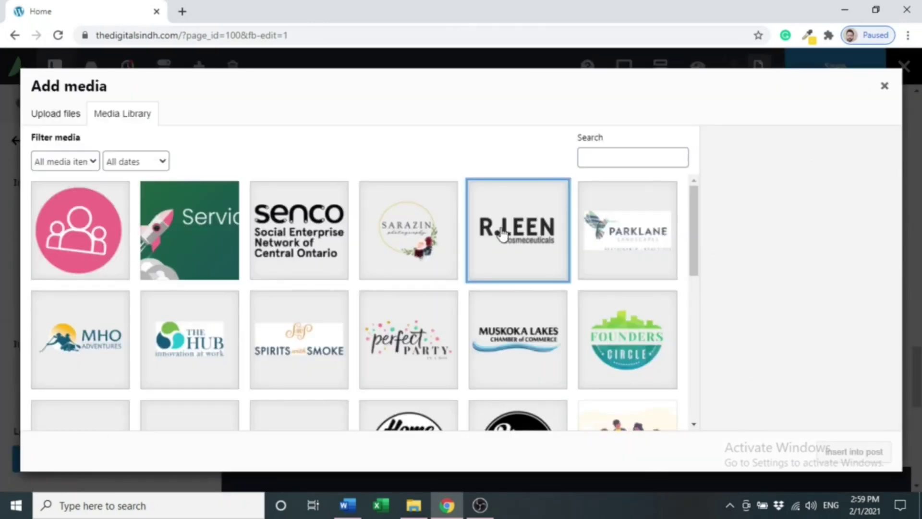
{"action": "left_click", "coordinate": [409, 262]}
{"action": "left_click", "coordinate": [836, 453]}
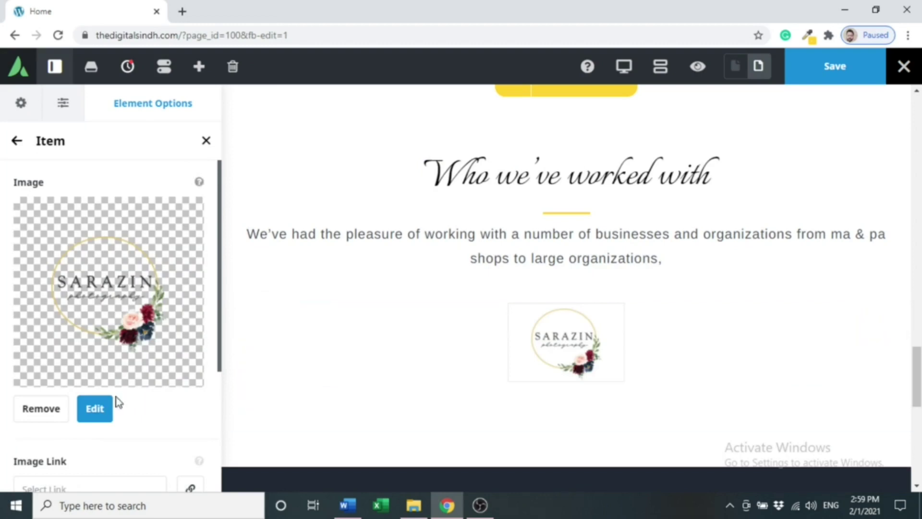
{"action": "left_click", "coordinate": [16, 140]}
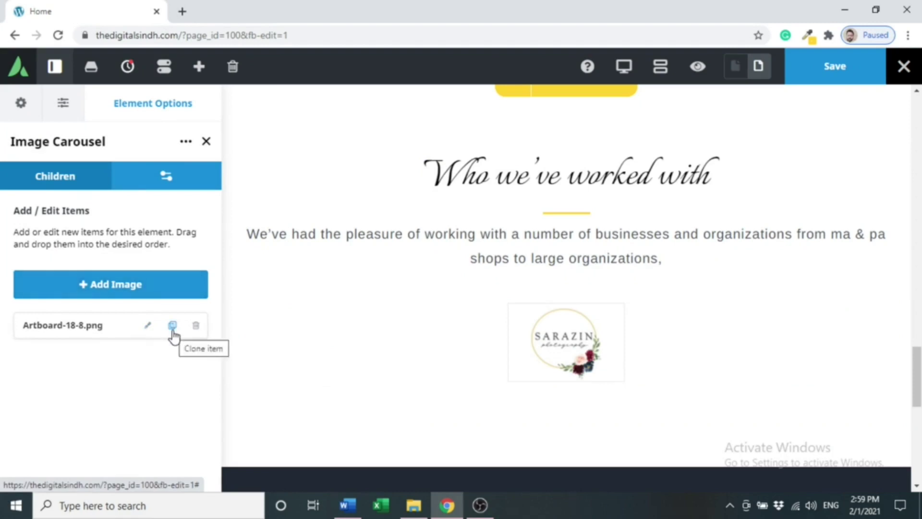
- Add four more empty image items to the carousel
{"action": "left_click", "coordinate": [161, 286]}
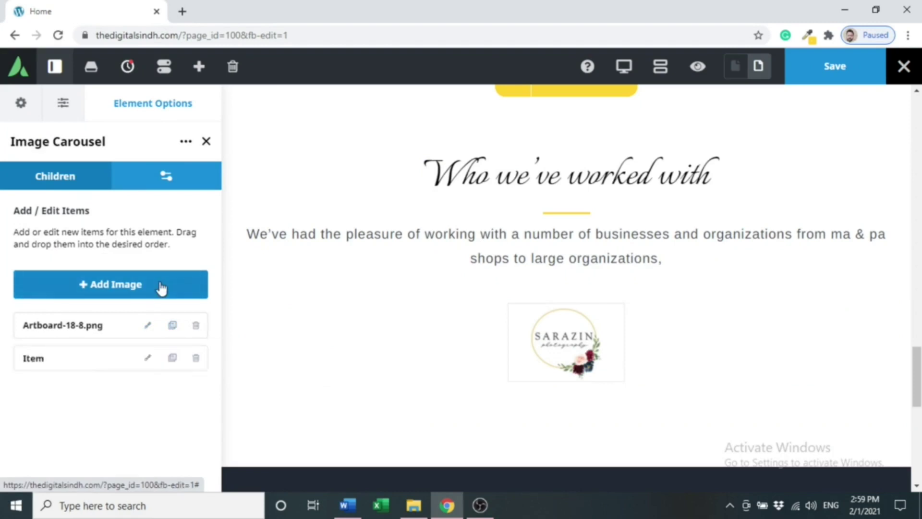
{"action": "left_click", "coordinate": [161, 286]}
{"action": "left_click", "coordinate": [161, 286]}
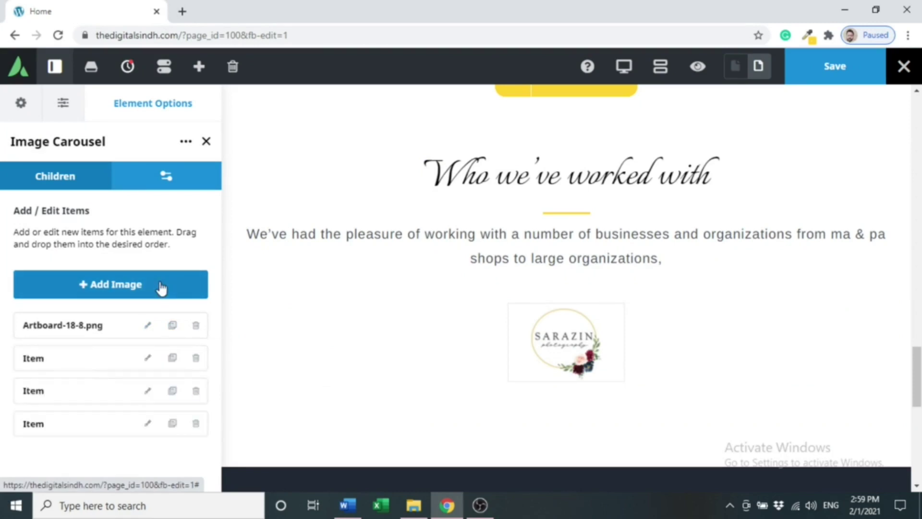
{"action": "left_click", "coordinate": [161, 286]}
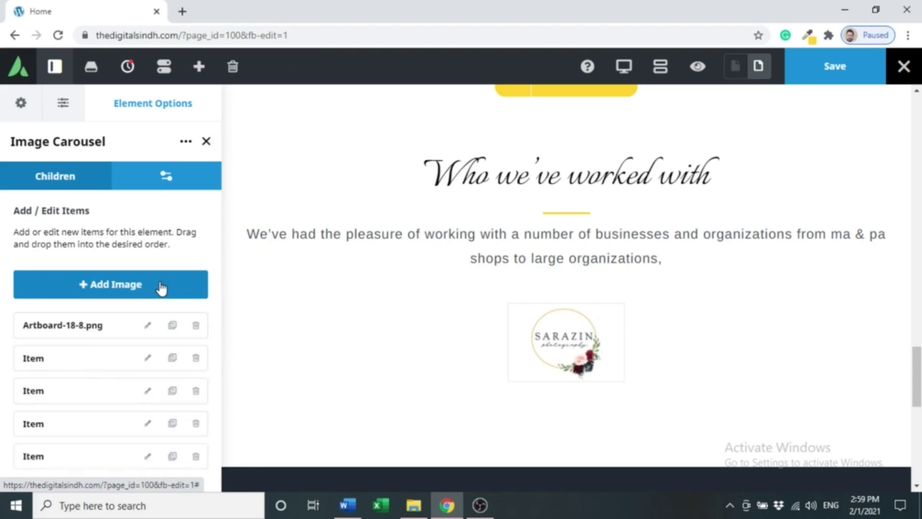
- Set the second carousel item's image to the R.LEEN Cosmeceuticals logo and return to the item list
{"action": "left_click", "coordinate": [148, 359]}
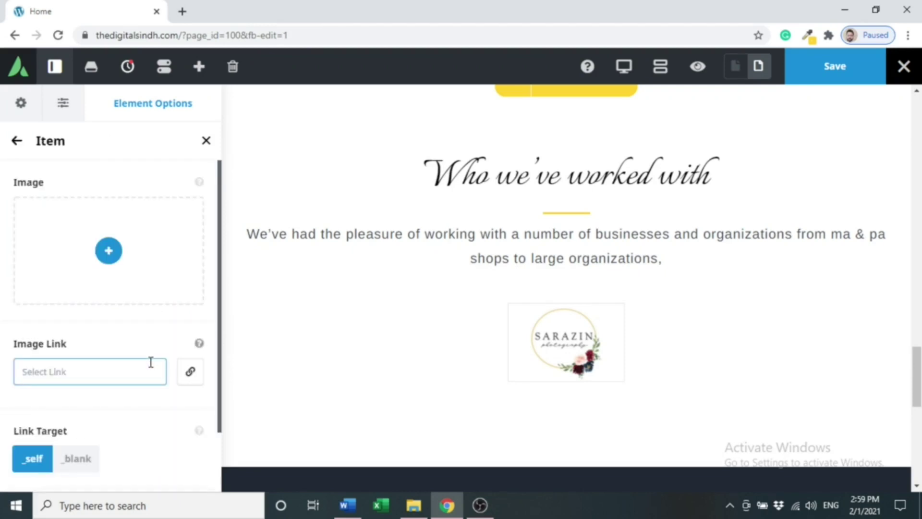
{"action": "left_click", "coordinate": [107, 251]}
{"action": "left_click", "coordinate": [518, 229]}
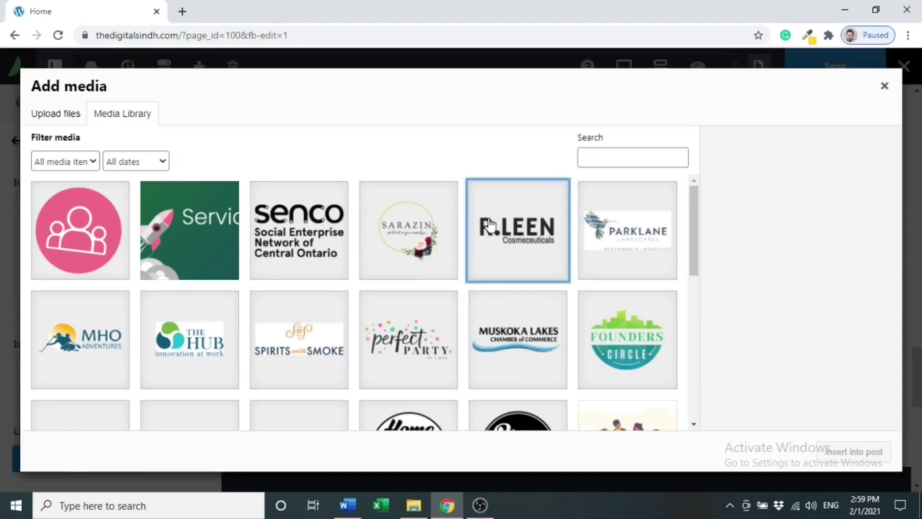
{"action": "left_click", "coordinate": [872, 456]}
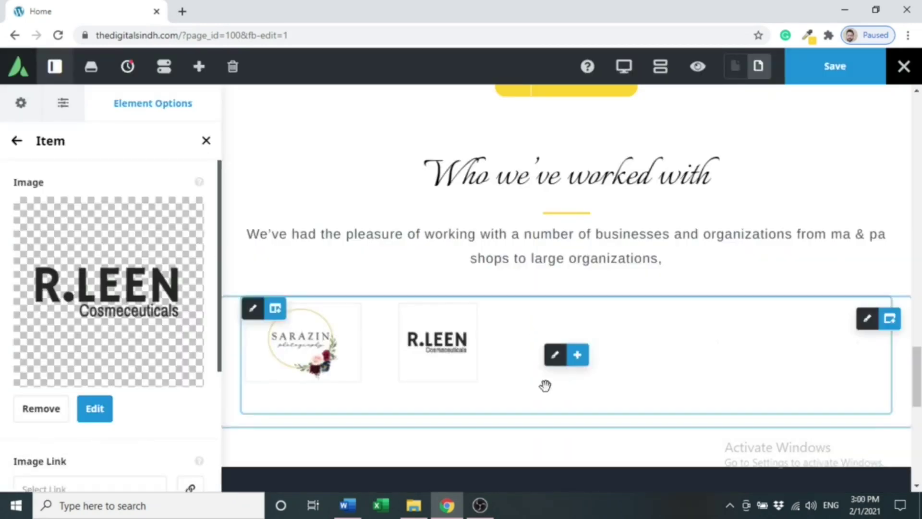
{"action": "left_click", "coordinate": [16, 140]}
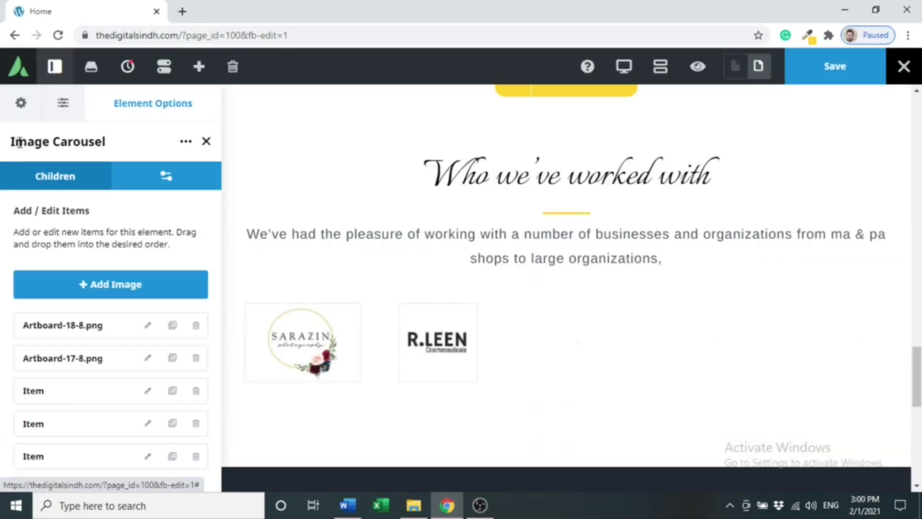
- Set the third carousel item's image to the Parklane Landscapes logo and return to the item list
{"action": "left_click", "coordinate": [145, 392]}
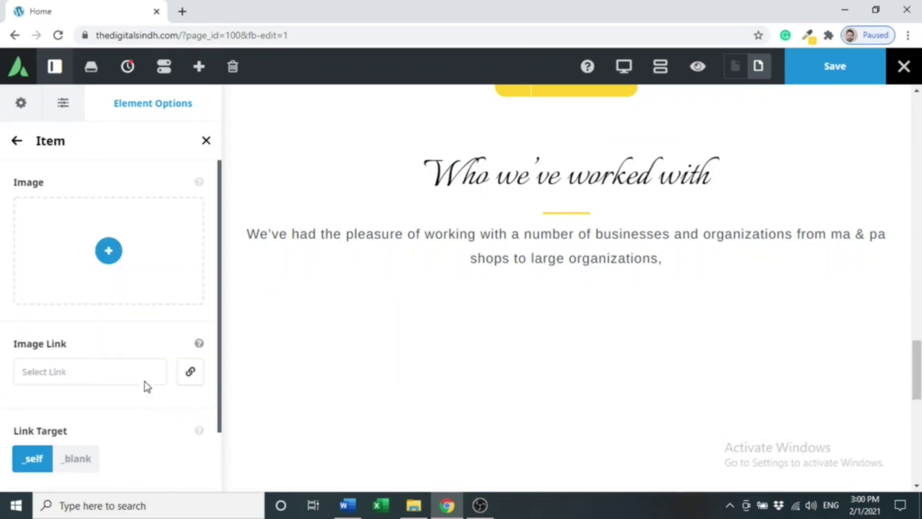
{"action": "left_click", "coordinate": [101, 248]}
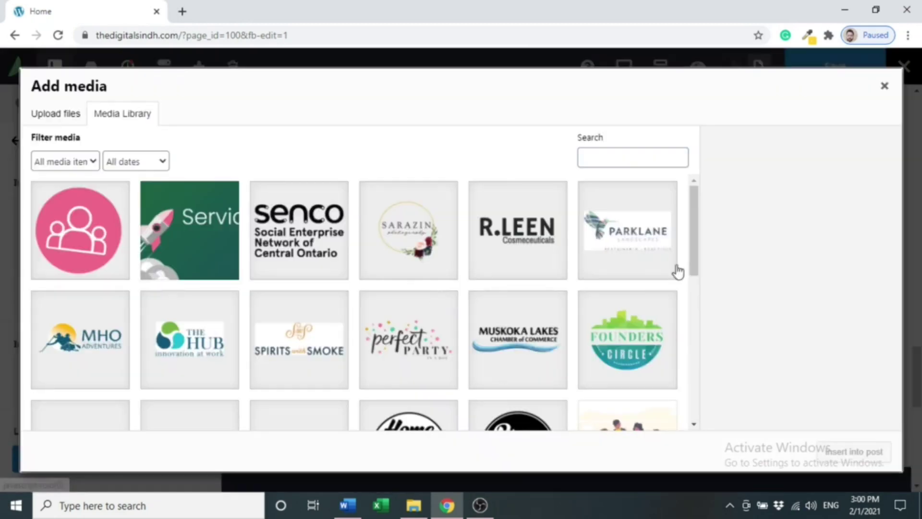
{"action": "left_click", "coordinate": [638, 263]}
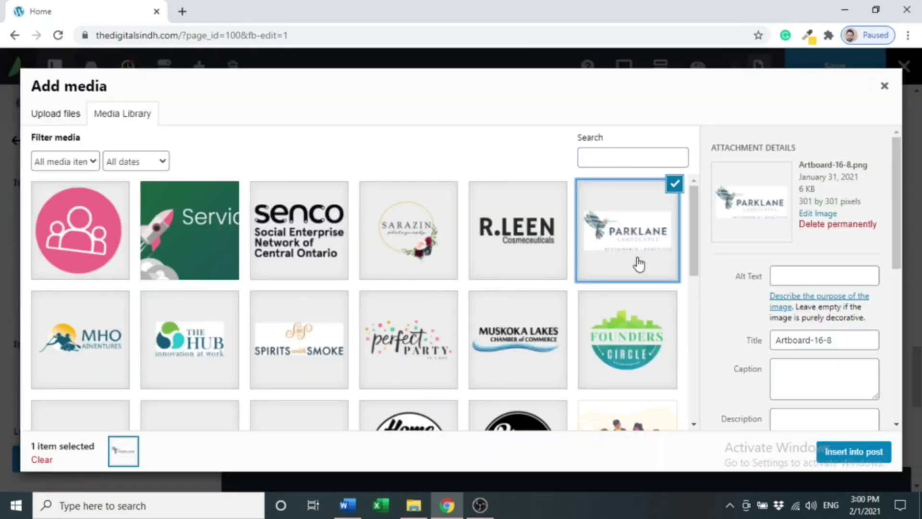
{"action": "left_click", "coordinate": [834, 450]}
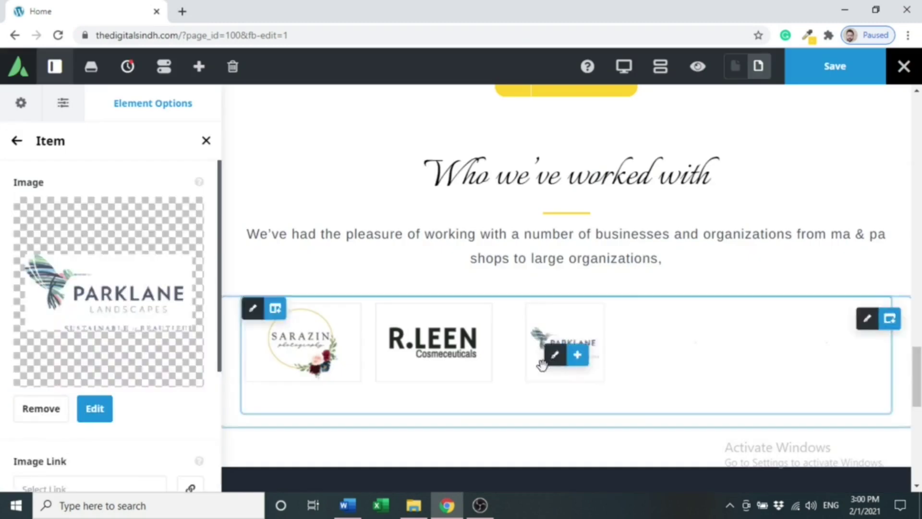
{"action": "left_click", "coordinate": [15, 144]}
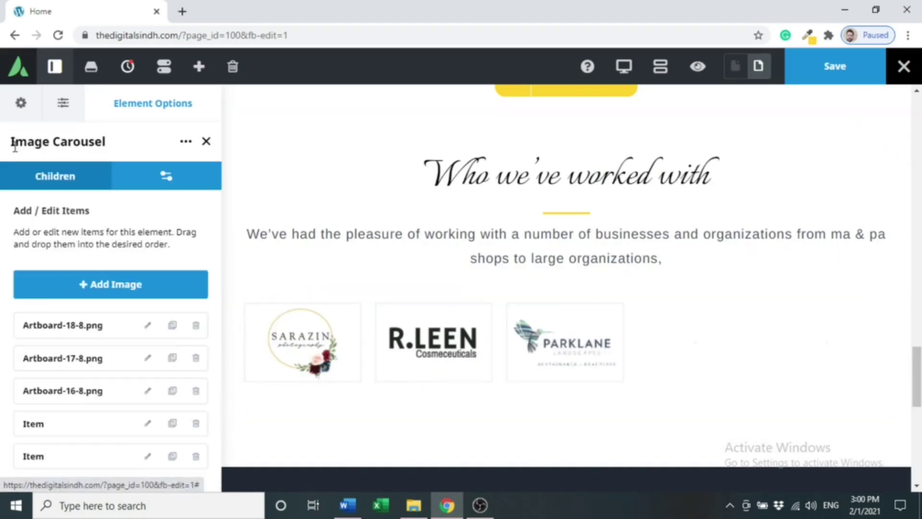
- Set the fourth carousel item's image to the MHO Adventures logo and return to the item list
{"action": "left_click", "coordinate": [148, 424]}
{"action": "left_click", "coordinate": [113, 251]}
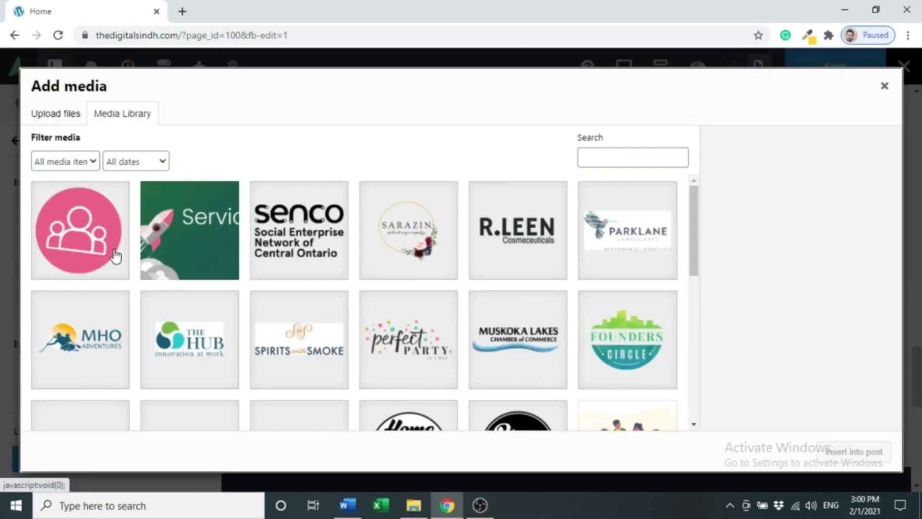
{"action": "left_click", "coordinate": [91, 338]}
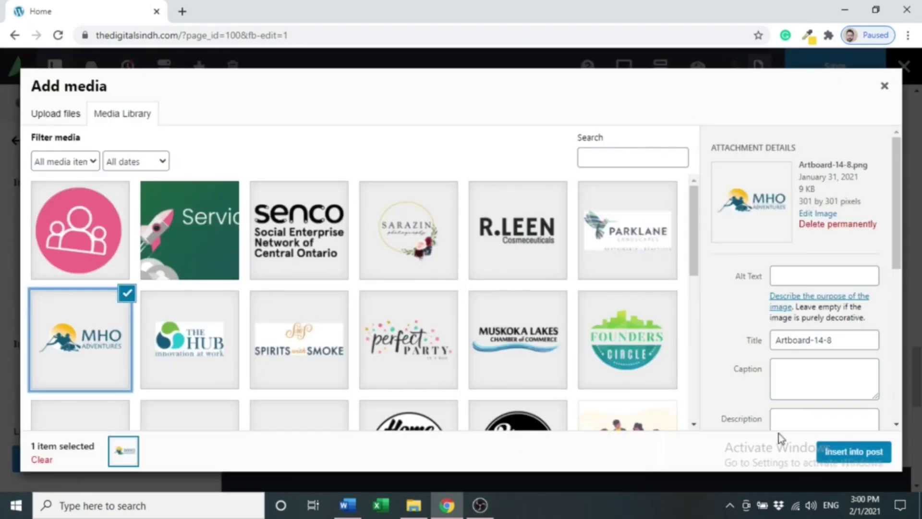
{"action": "left_click", "coordinate": [849, 451]}
{"action": "scroll", "coordinate": [496, 263], "scroll_direction": "down", "scroll_amount": 2}
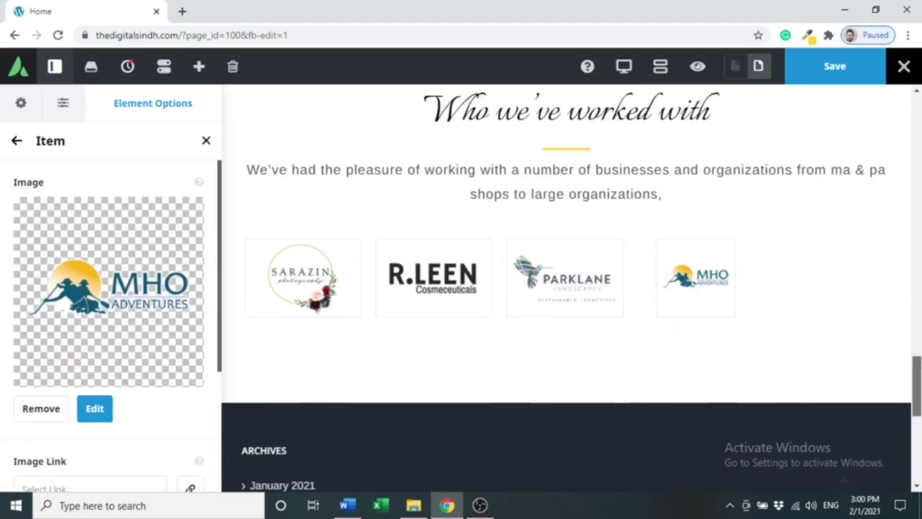
{"action": "left_click", "coordinate": [17, 140]}
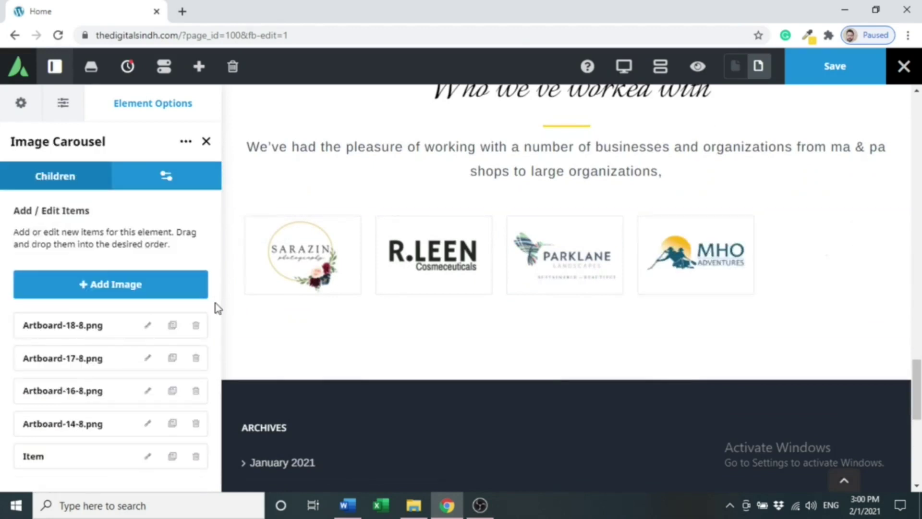
- Set the fifth carousel item's image to The Hub logo and return to the item list
{"action": "left_click_drag", "start_coordinate": [211, 342], "coordinate": [134, 464]}
{"action": "left_click", "coordinate": [145, 460]}
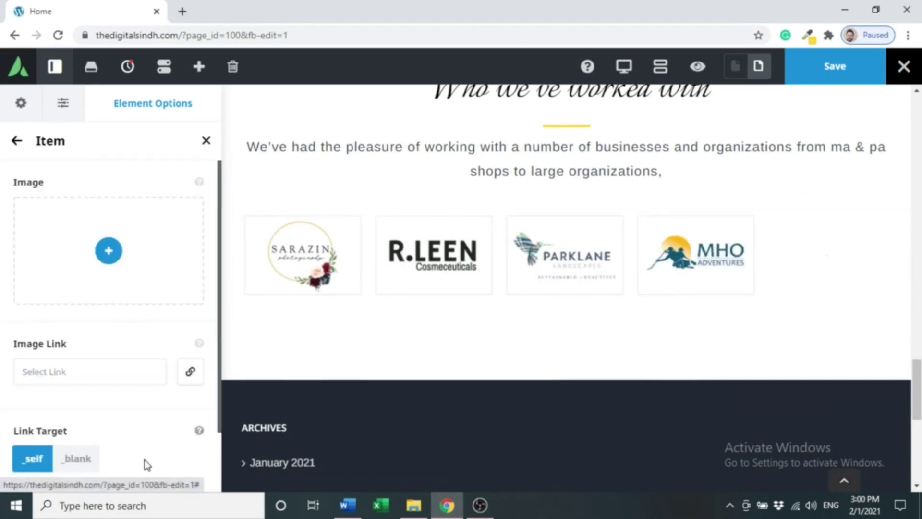
{"action": "left_click", "coordinate": [108, 267]}
{"action": "left_click", "coordinate": [214, 356]}
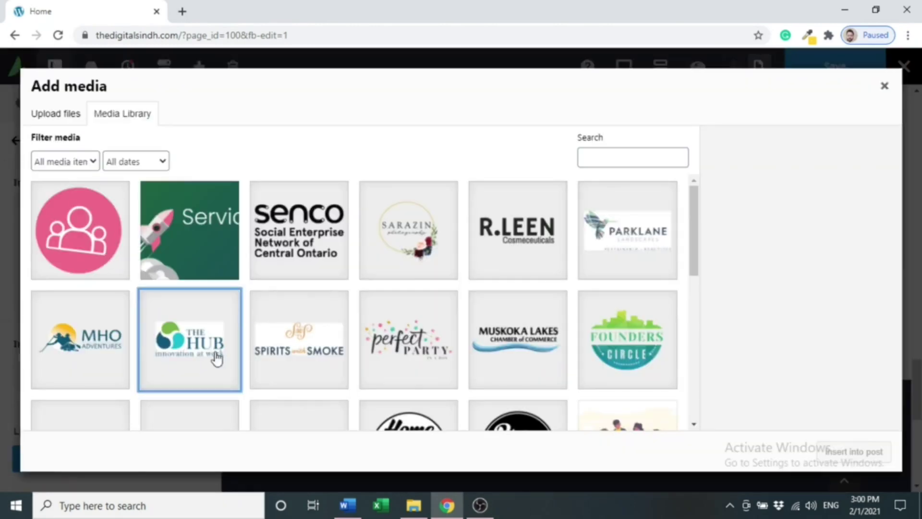
{"action": "left_click", "coordinate": [845, 449]}
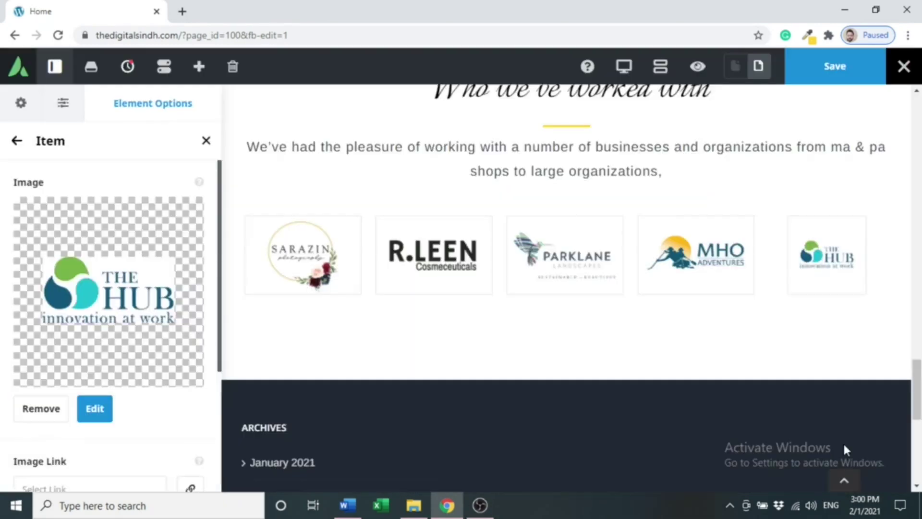
{"action": "left_click", "coordinate": [16, 140]}
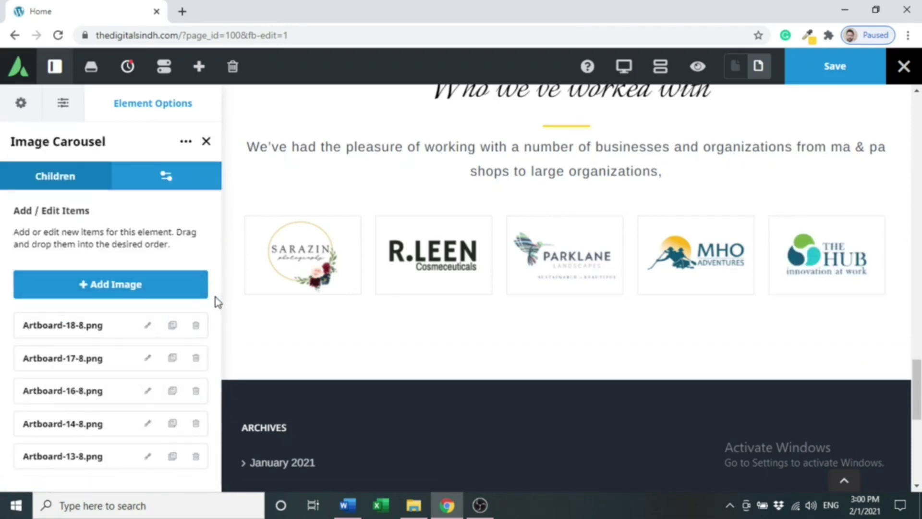
- Add five more empty image items to the carousel below the existing five
{"action": "left_click", "coordinate": [187, 298]}
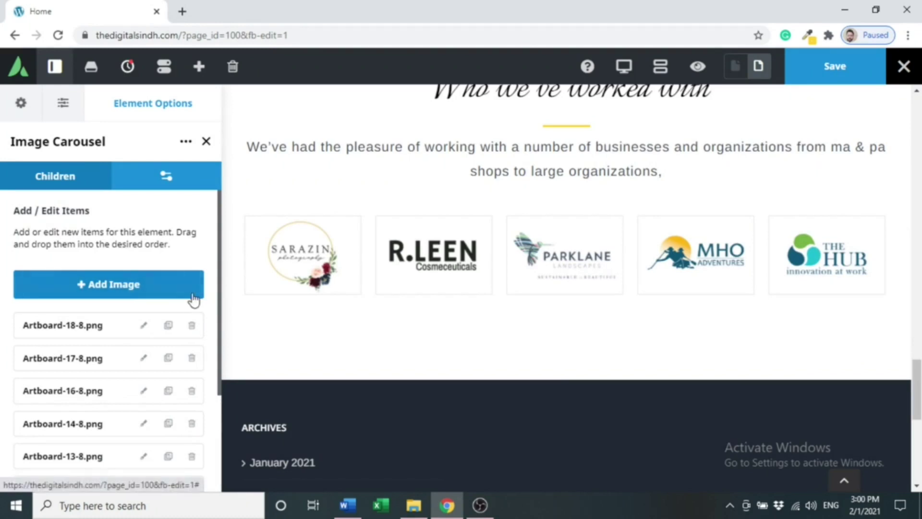
{"action": "scroll", "coordinate": [220, 328], "scroll_direction": "down", "scroll_amount": 1}
{"action": "scroll", "coordinate": [220, 328], "scroll_direction": "down", "scroll_amount": 3}
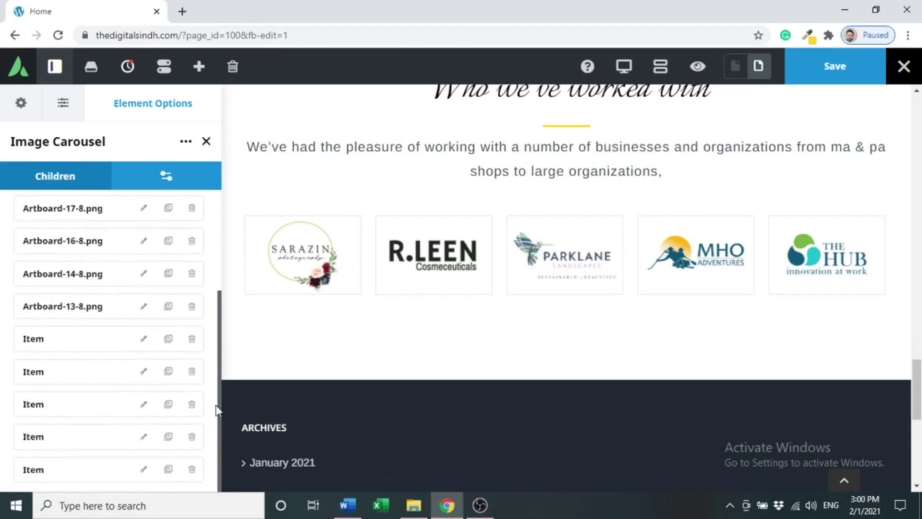
- Set the sixth carousel item's image to The Hub logo and check the carousel's sliding forward and back on the page
{"action": "left_click", "coordinate": [145, 344]}
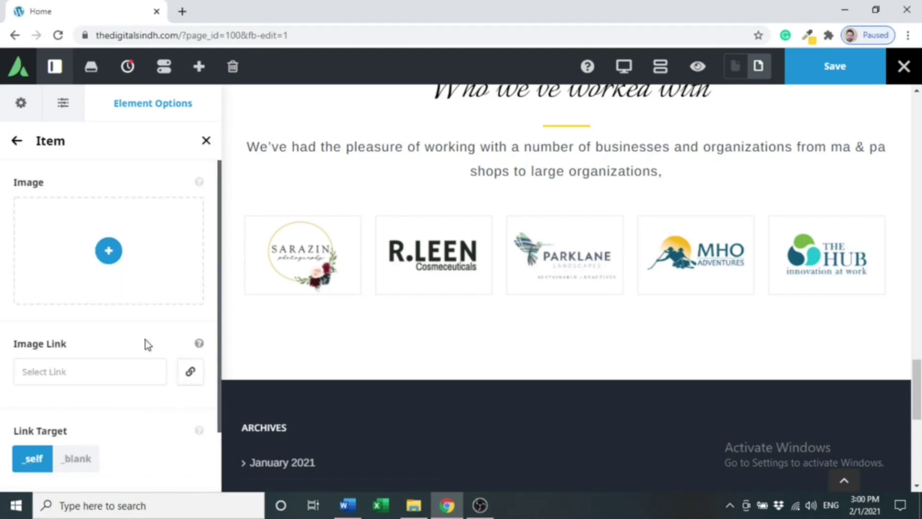
{"action": "left_click", "coordinate": [108, 250]}
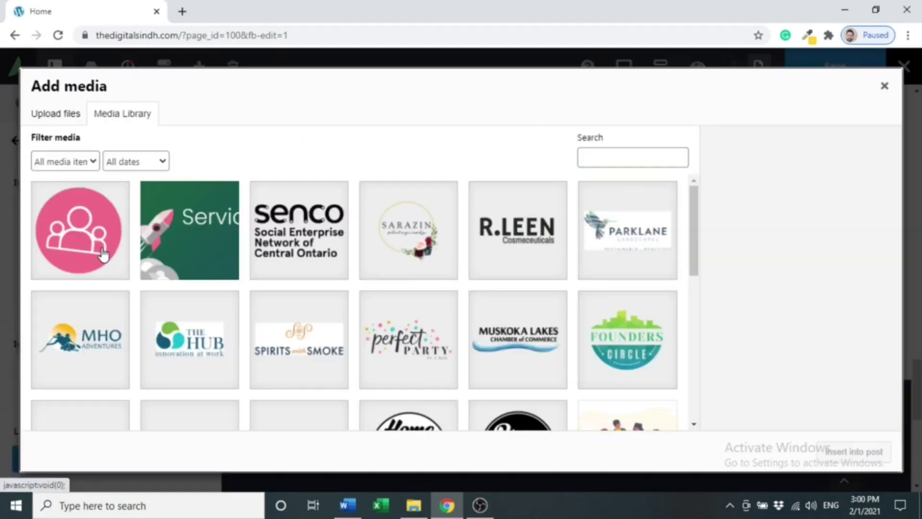
{"action": "left_click", "coordinate": [213, 349]}
{"action": "left_click", "coordinate": [838, 454]}
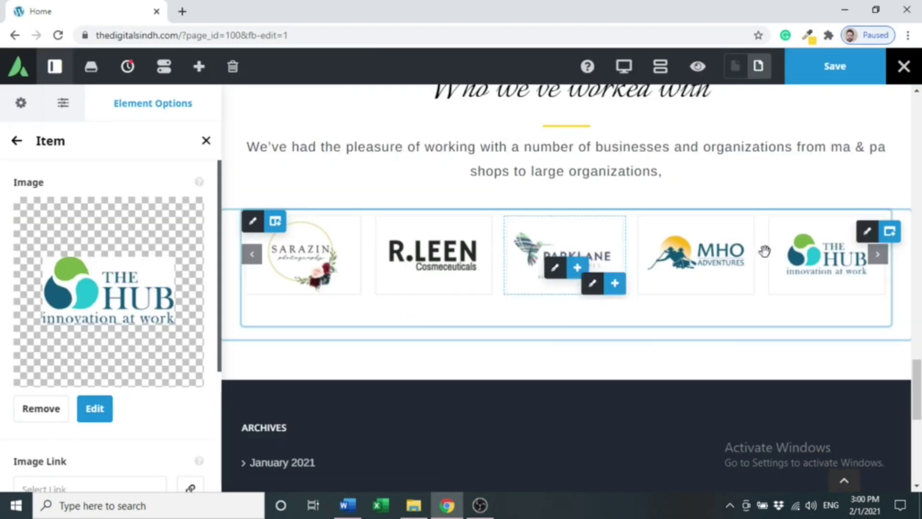
{"action": "left_click", "coordinate": [879, 264]}
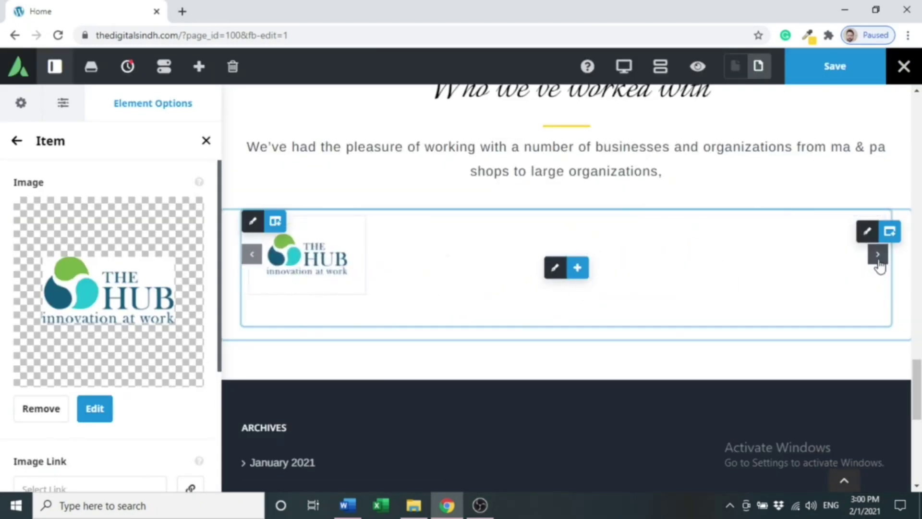
{"action": "left_click", "coordinate": [257, 254]}
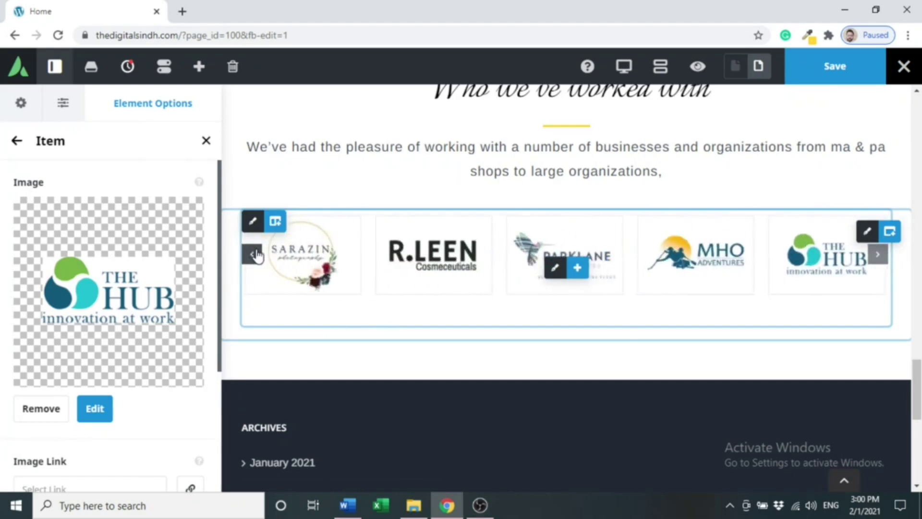
{"action": "left_click", "coordinate": [20, 142]}
- Set the seventh carousel item's image to the Spirits with Smoke logo and return to the item list
{"action": "left_click", "coordinate": [143, 372]}
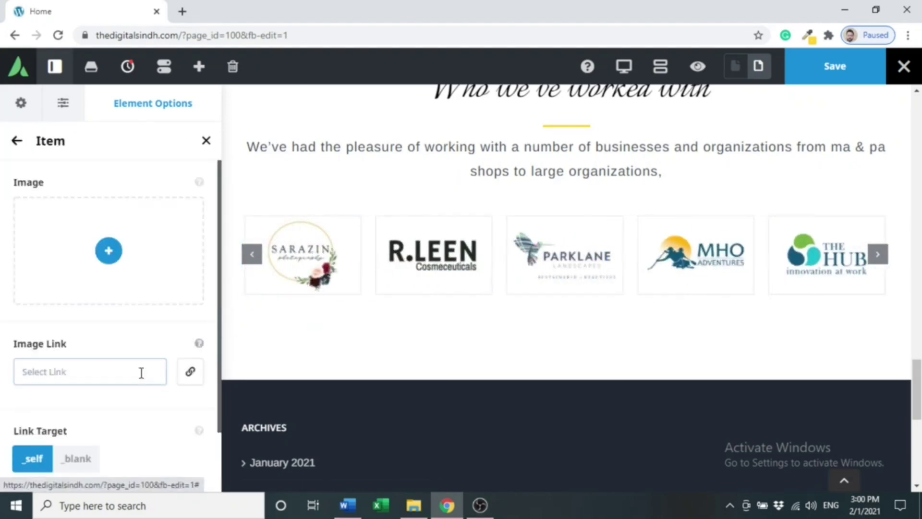
{"action": "left_click", "coordinate": [108, 251]}
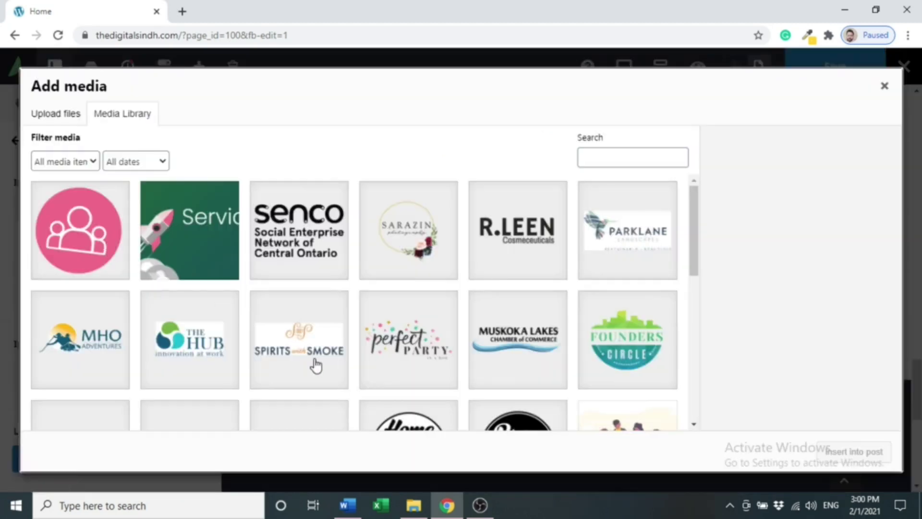
{"action": "left_click", "coordinate": [316, 364]}
{"action": "left_click", "coordinate": [852, 452]}
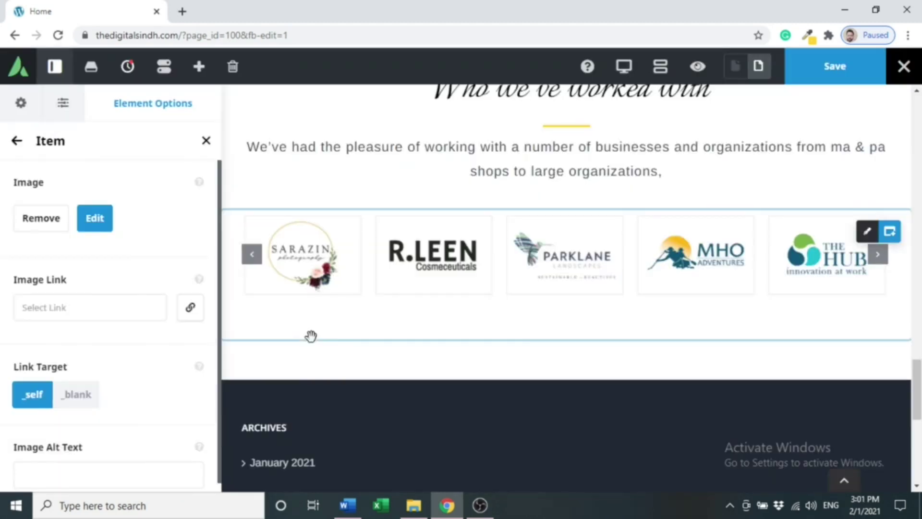
{"action": "left_click", "coordinate": [16, 141]}
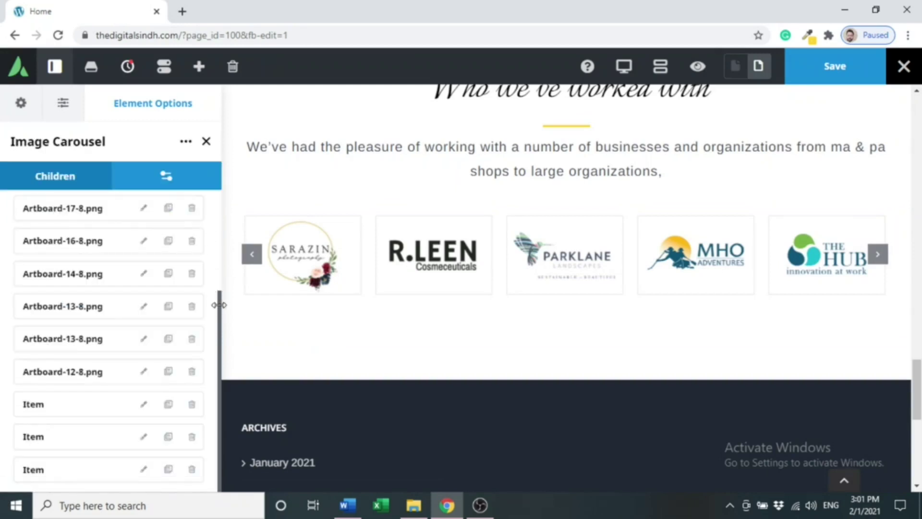
- Set the eighth carousel item's image to the Perfect Party logo and return to the item list
{"action": "left_click", "coordinate": [143, 404]}
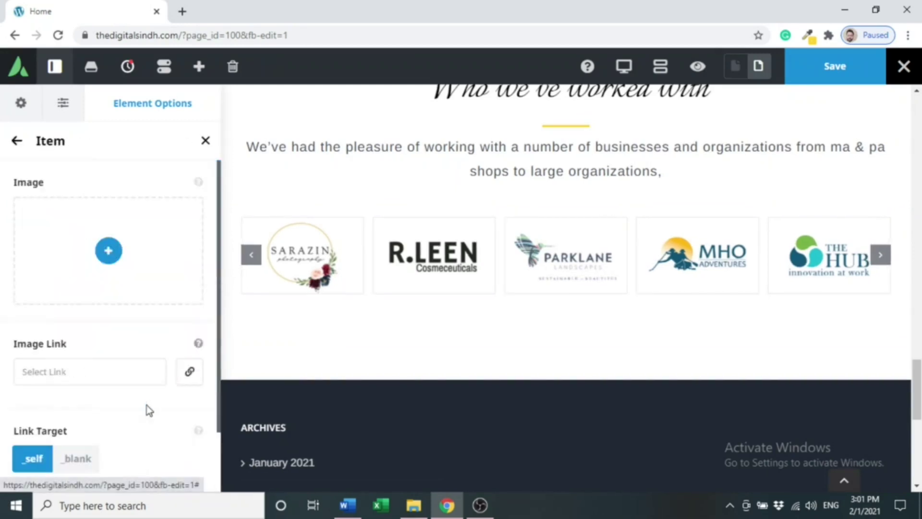
{"action": "left_click", "coordinate": [109, 251]}
{"action": "left_click", "coordinate": [387, 349]}
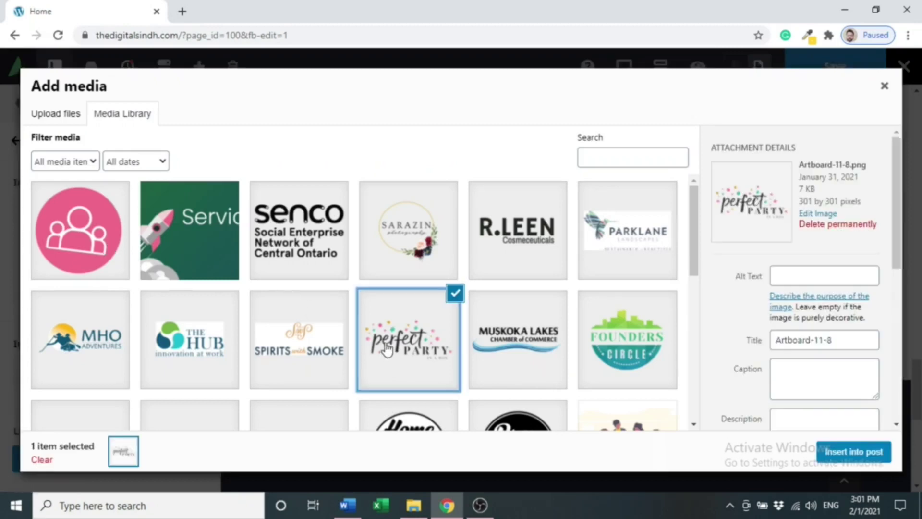
{"action": "left_click", "coordinate": [851, 452]}
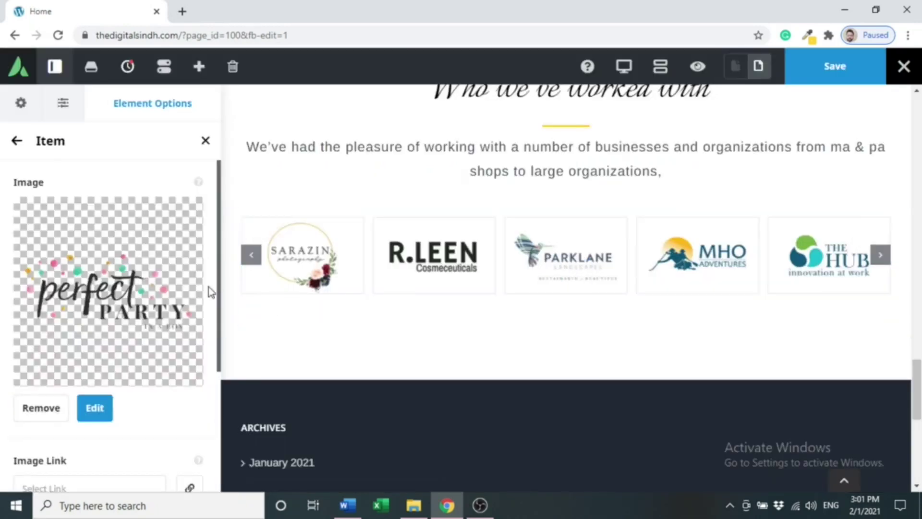
{"action": "left_click", "coordinate": [16, 139]}
- Set the ninth carousel item's image to the Muskoka Lakes Chamber of Commerce logo and return to the item list
{"action": "left_click", "coordinate": [147, 438]}
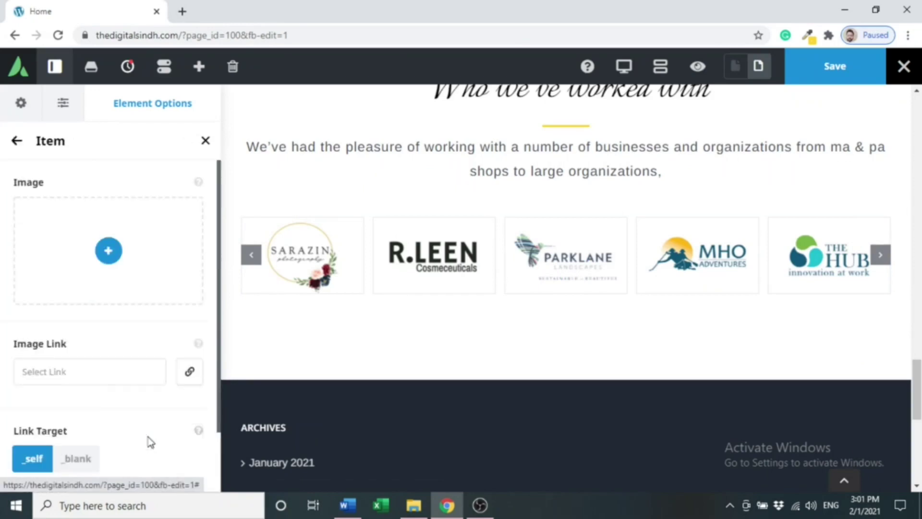
{"action": "left_click", "coordinate": [108, 253]}
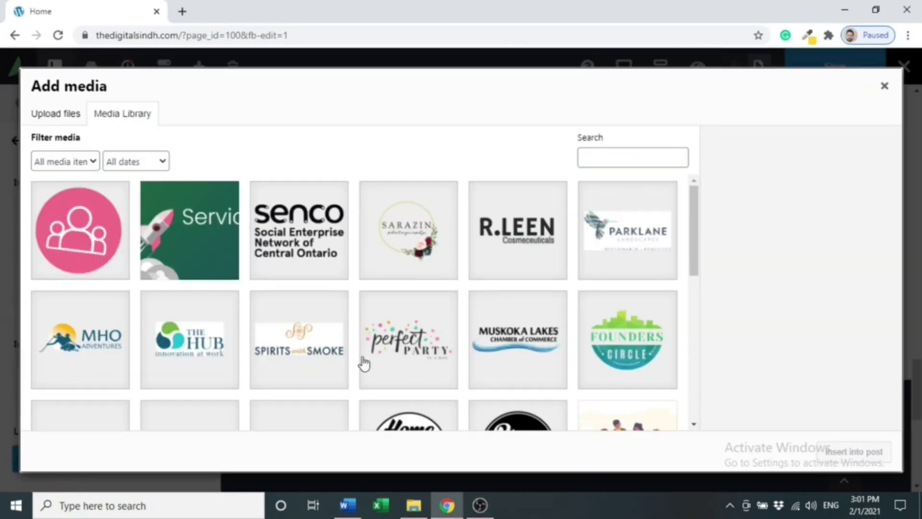
{"action": "left_click", "coordinate": [525, 359]}
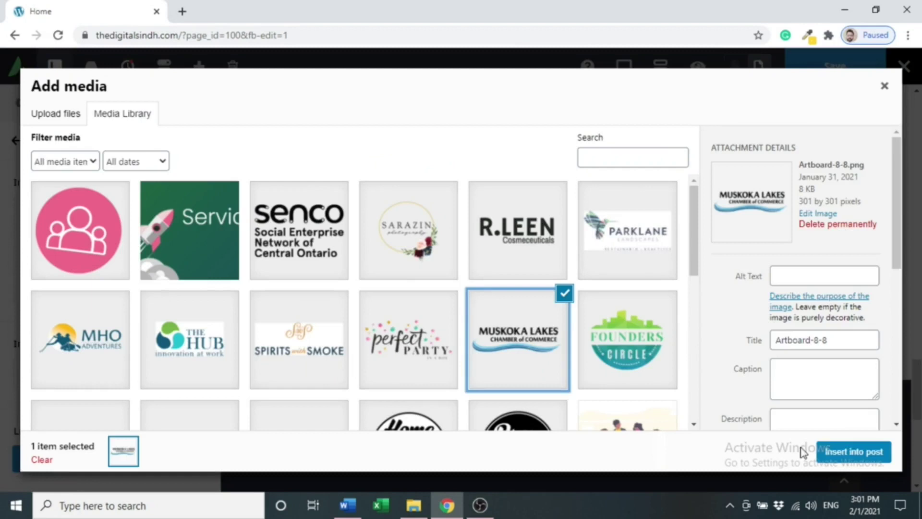
{"action": "left_click", "coordinate": [845, 450]}
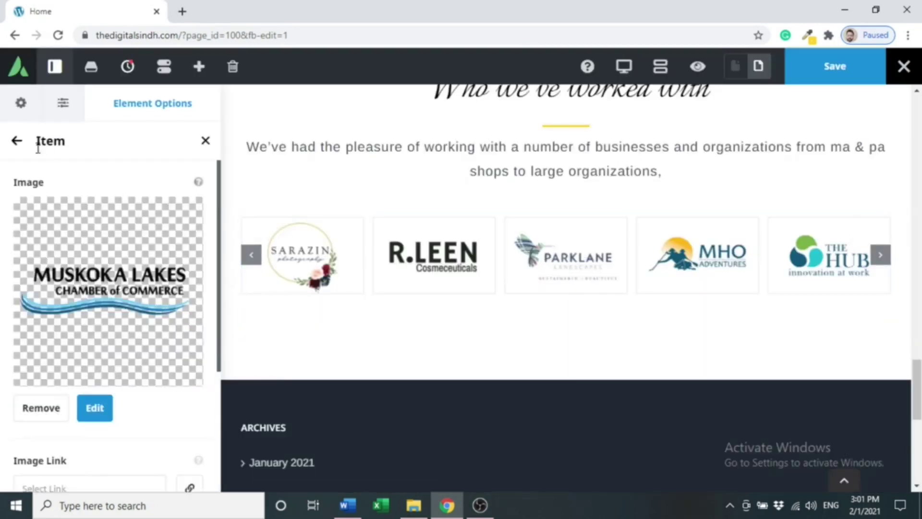
{"action": "left_click", "coordinate": [17, 140]}
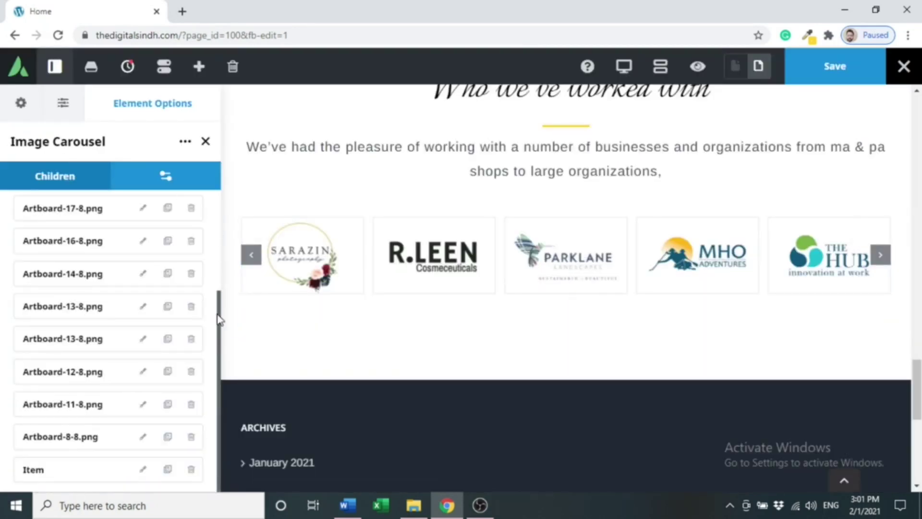
- Set the tenth carousel item's image to the Founders Circle logo from the media library
{"action": "left_click", "coordinate": [143, 469]}
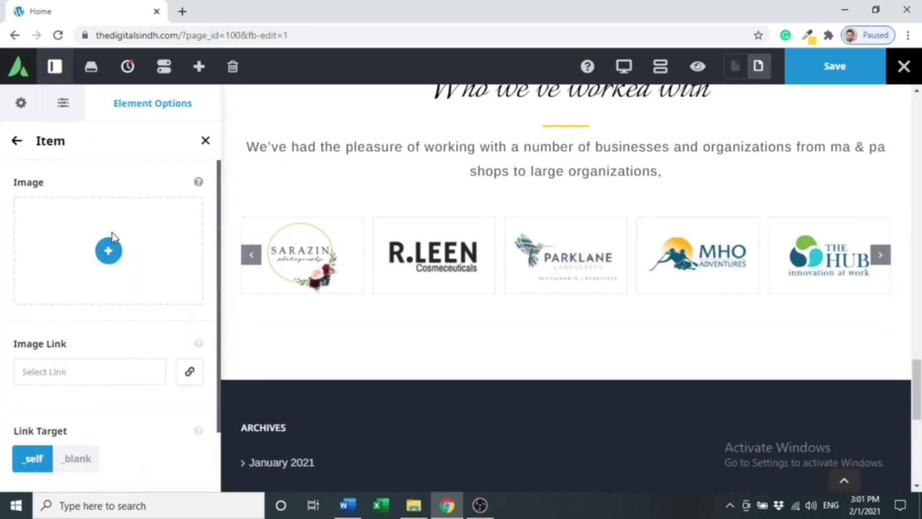
{"action": "left_click", "coordinate": [109, 249]}
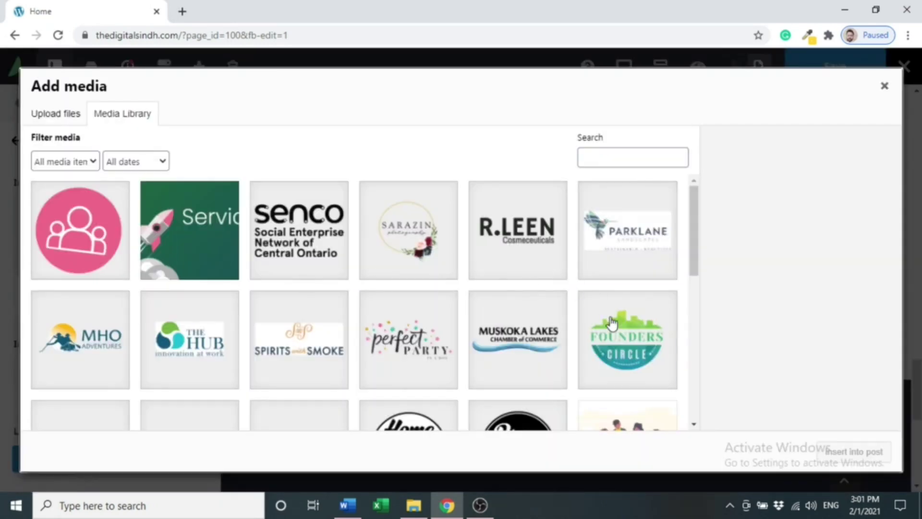
{"action": "left_click", "coordinate": [611, 322]}
{"action": "left_click", "coordinate": [852, 451]}
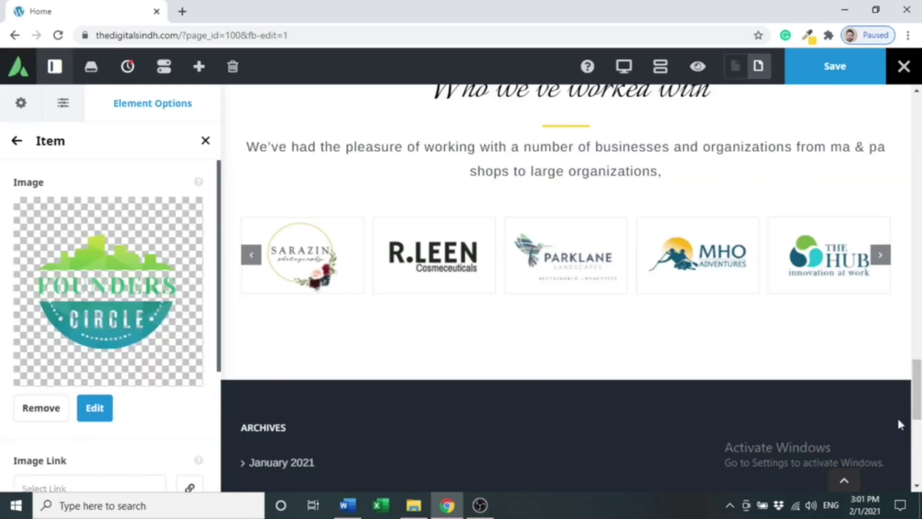
- Set the background color of the logo carousel's container to light gray #f4f4f4
{"action": "mouse_move", "coordinate": [918, 400]}
{"action": "left_mouse_down"}
{"action": "mouse_move", "coordinate": [918, 369]}
{"action": "mouse_move", "coordinate": [918, 388]}
{"action": "left_mouse_up"}
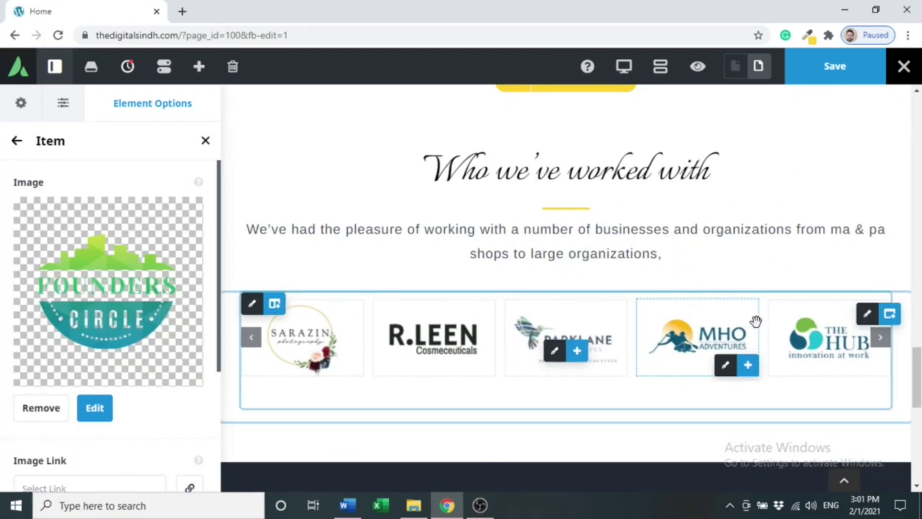
{"action": "left_click", "coordinate": [867, 315]}
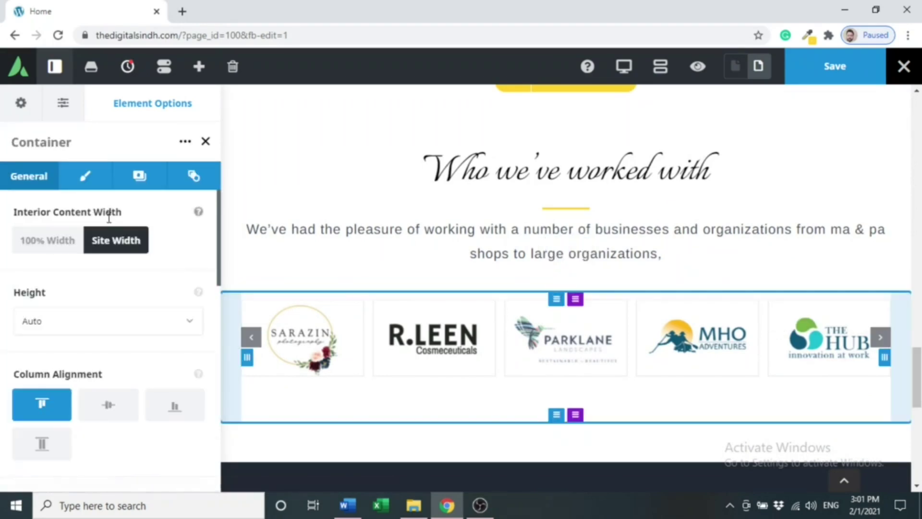
{"action": "left_click", "coordinate": [140, 175]}
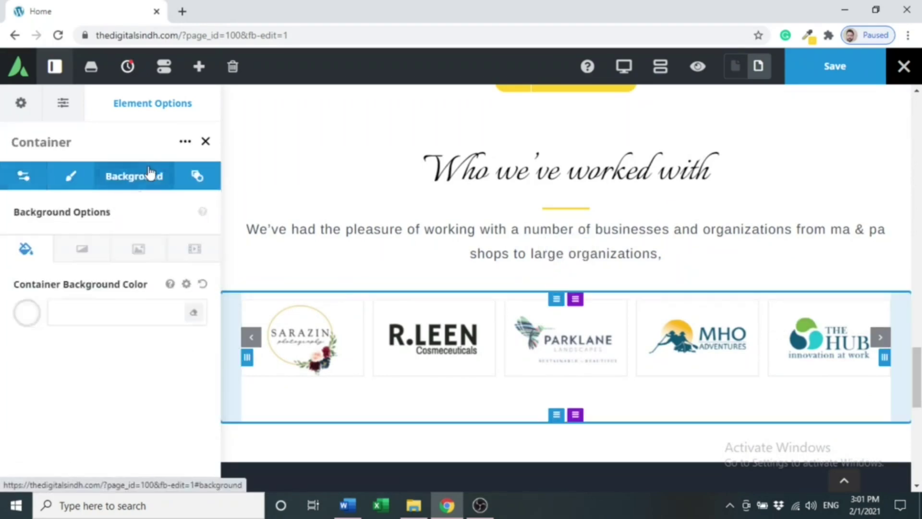
{"action": "left_click", "coordinate": [34, 313]}
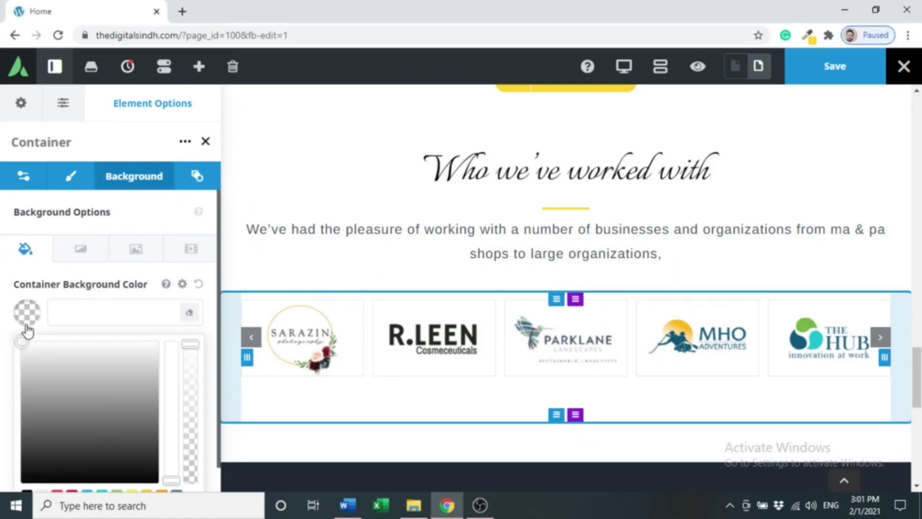
{"action": "left_click", "coordinate": [80, 355]}
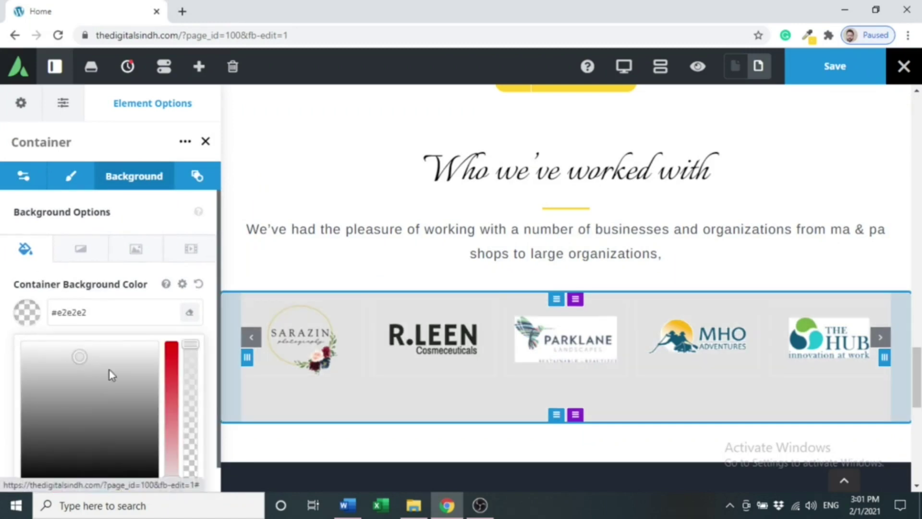
{"action": "left_click", "coordinate": [139, 354]}
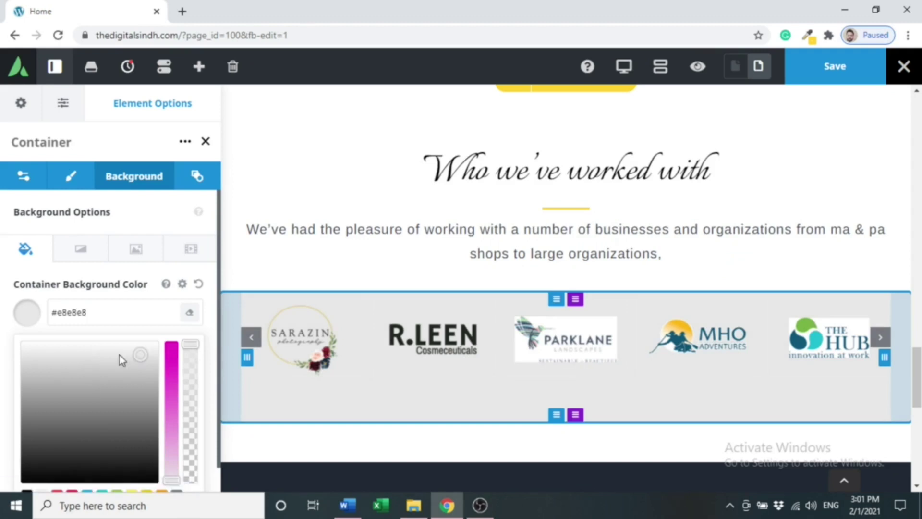
{"action": "left_click", "coordinate": [85, 346]}
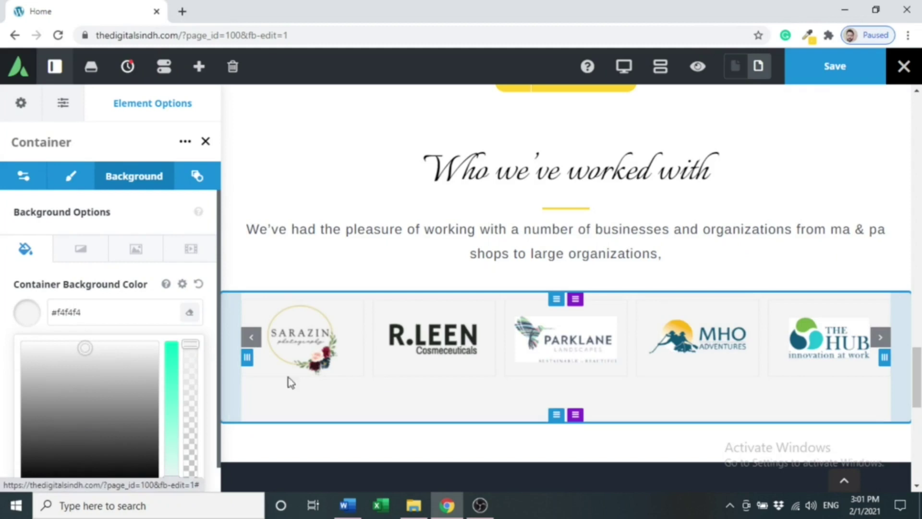
- Preview the page and cycle through the client logo carousel to check its items on the new background
{"action": "left_click", "coordinate": [699, 76]}
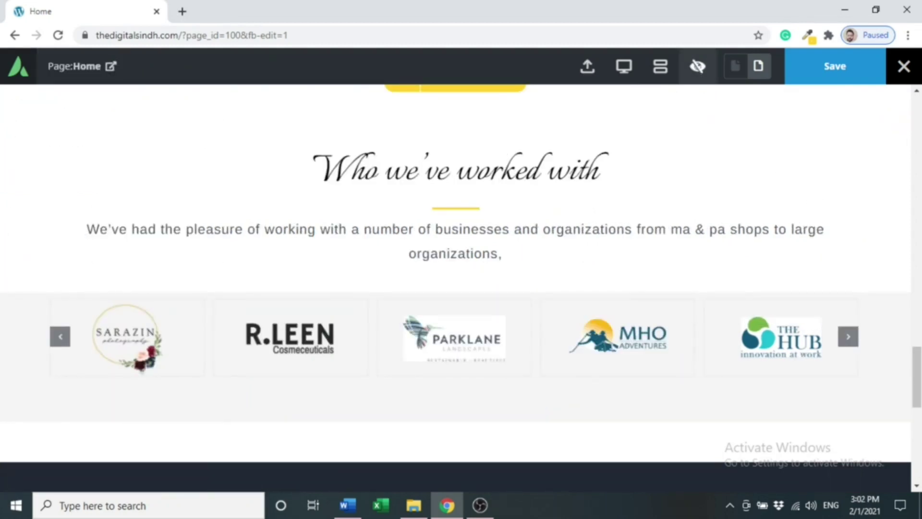
{"action": "left_click", "coordinate": [858, 345]}
{"action": "left_click", "coordinate": [848, 336]}
{"action": "left_click", "coordinate": [848, 337]}
{"action": "left_click", "coordinate": [849, 337]}
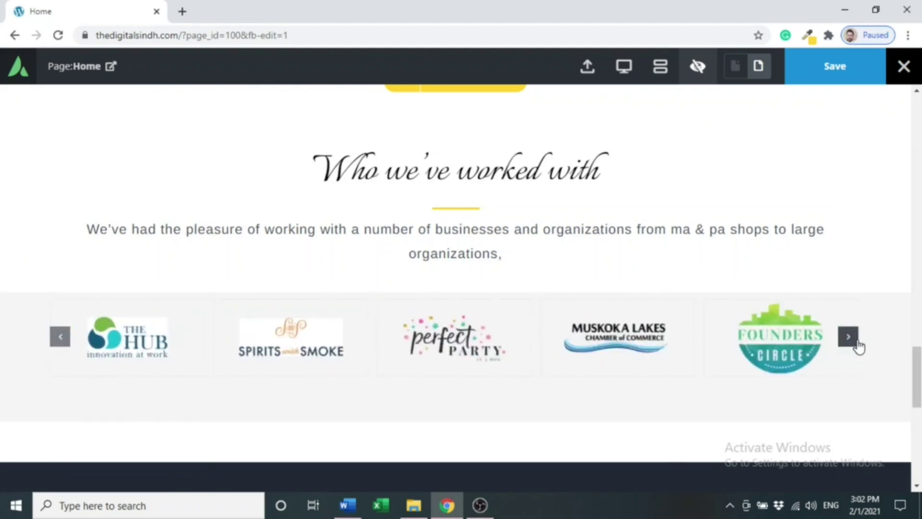
{"action": "left_click", "coordinate": [848, 337]}
{"action": "left_click", "coordinate": [848, 337]}
{"action": "left_click", "coordinate": [848, 337]}
{"action": "left_click", "coordinate": [848, 337]}
{"action": "left_click", "coordinate": [848, 337]}
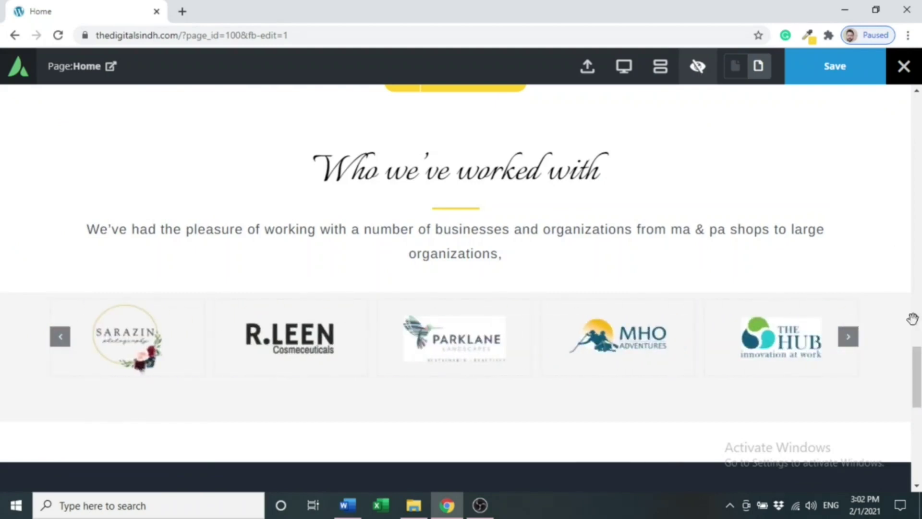
{"action": "scroll", "coordinate": [455, 288], "scroll_direction": "down", "scroll_amount": 1}
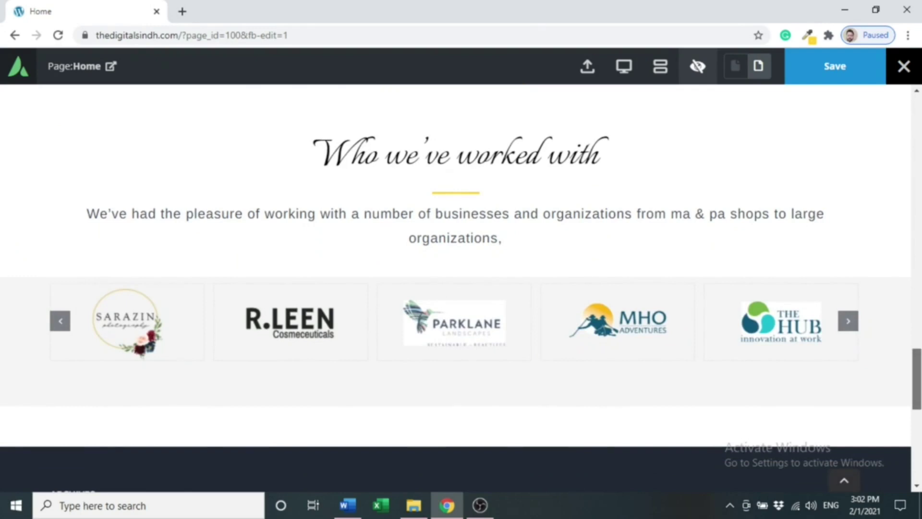
{"action": "left_click", "coordinate": [701, 79]}
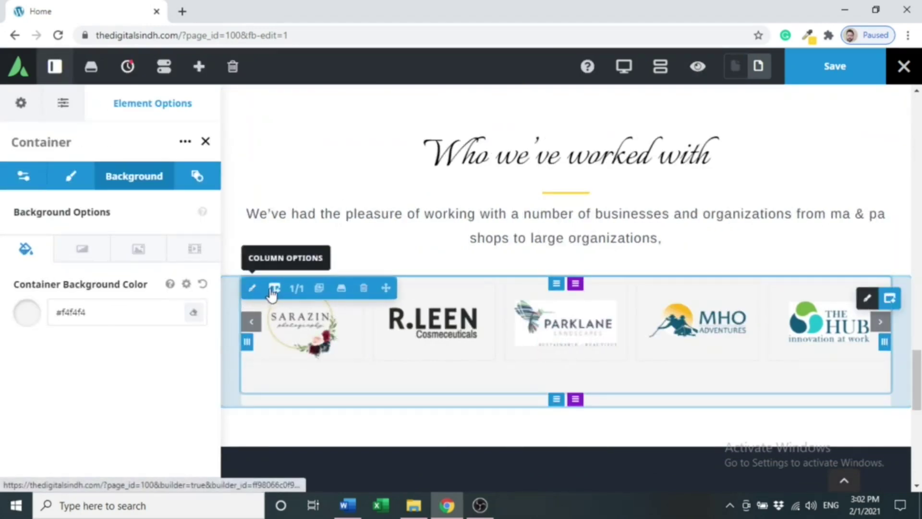
- Set the logo carousel column's top padding to 10 and check it in the page preview
{"action": "left_click", "coordinate": [252, 288]}
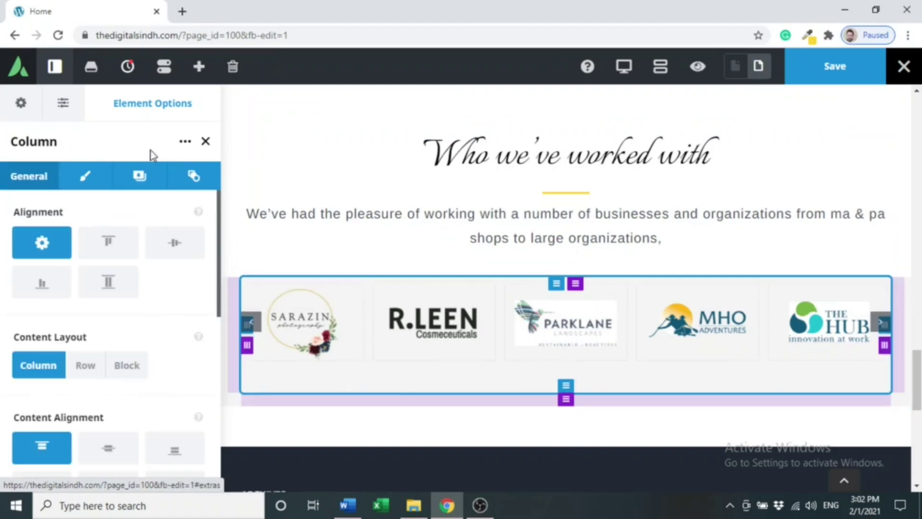
{"action": "left_click", "coordinate": [96, 185]}
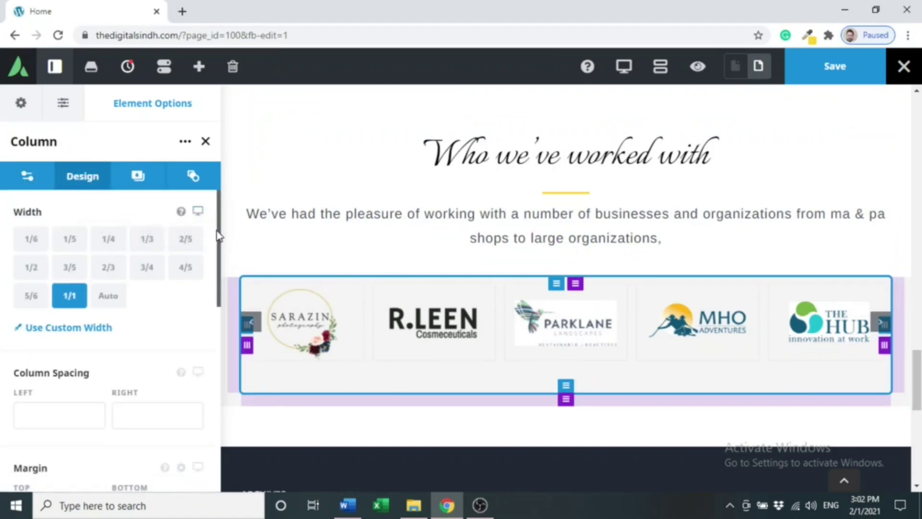
{"action": "left_click_drag", "start_coordinate": [217, 279], "coordinate": [219, 354]}
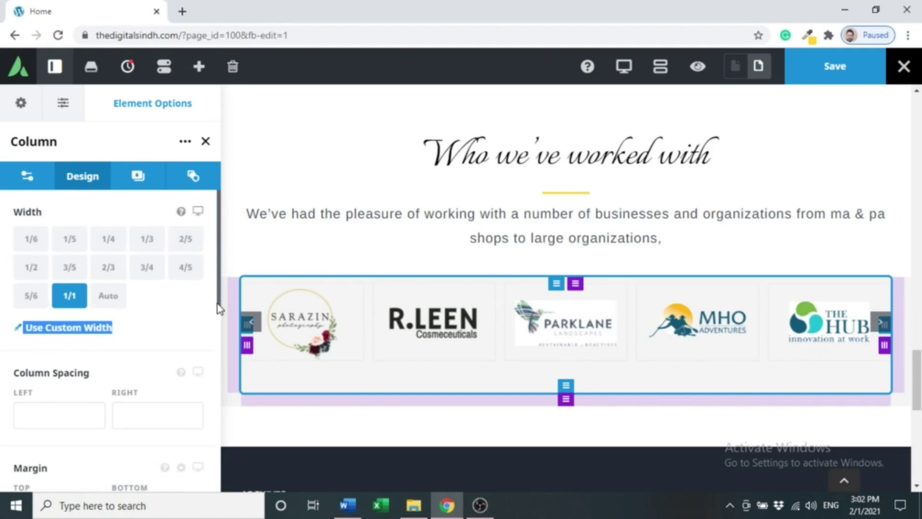
{"action": "left_click_drag", "start_coordinate": [218, 307], "coordinate": [220, 370]}
{"action": "left_click", "coordinate": [47, 415]}
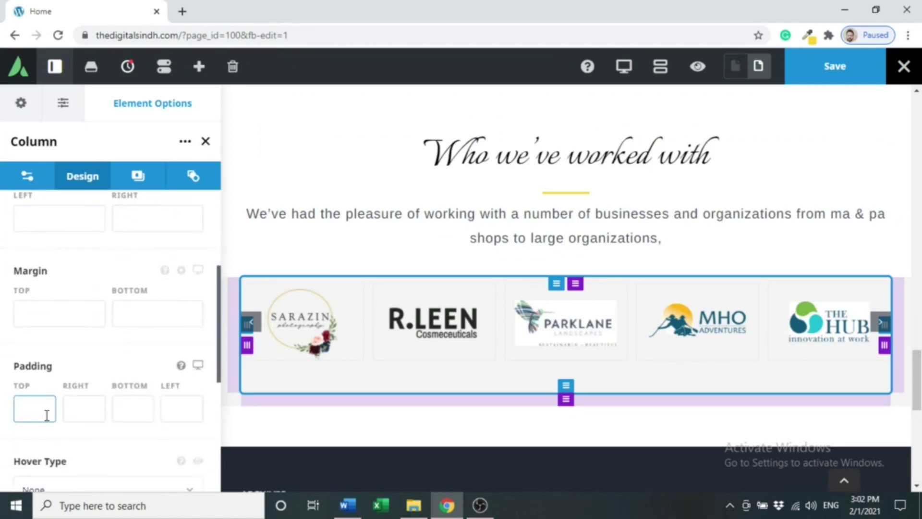
{"action": "type", "text": "10"}
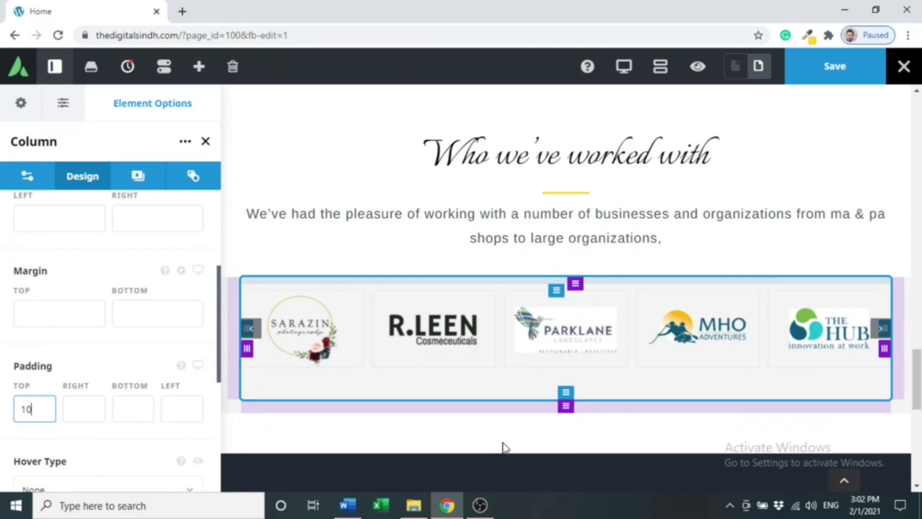
{"action": "left_click", "coordinate": [697, 67]}
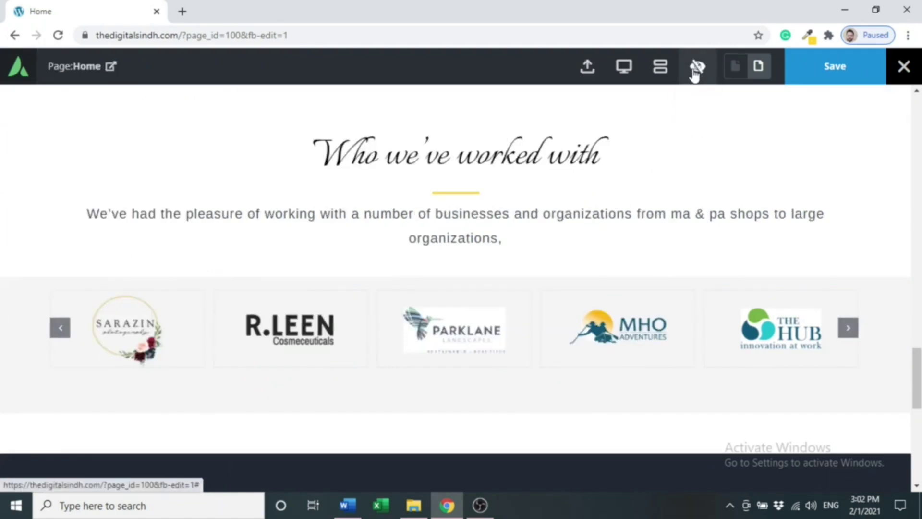
{"action": "left_click", "coordinate": [695, 68]}
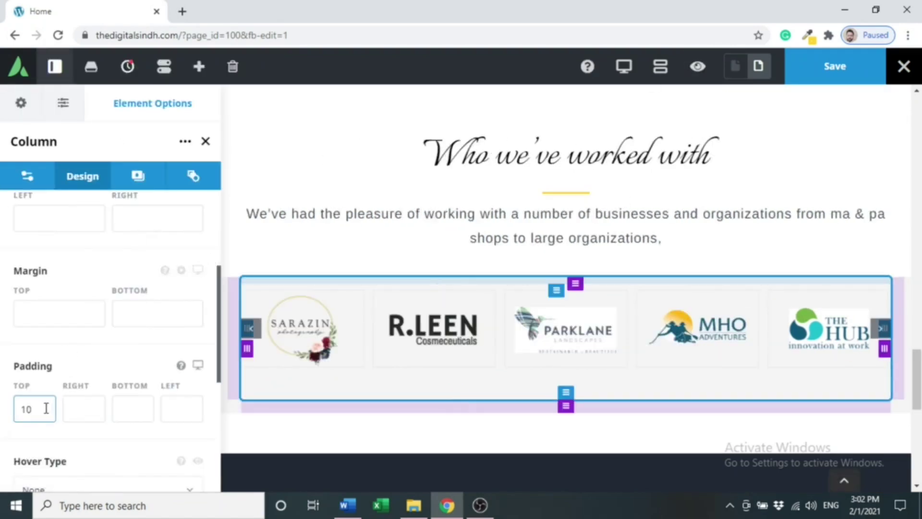
- Increase the logo carousel column's top padding to 20 and check it in the page preview
{"action": "key", "text": "BackSpace"}
{"action": "key", "text": "BackSpace"}
{"action": "type", "text": "20"}
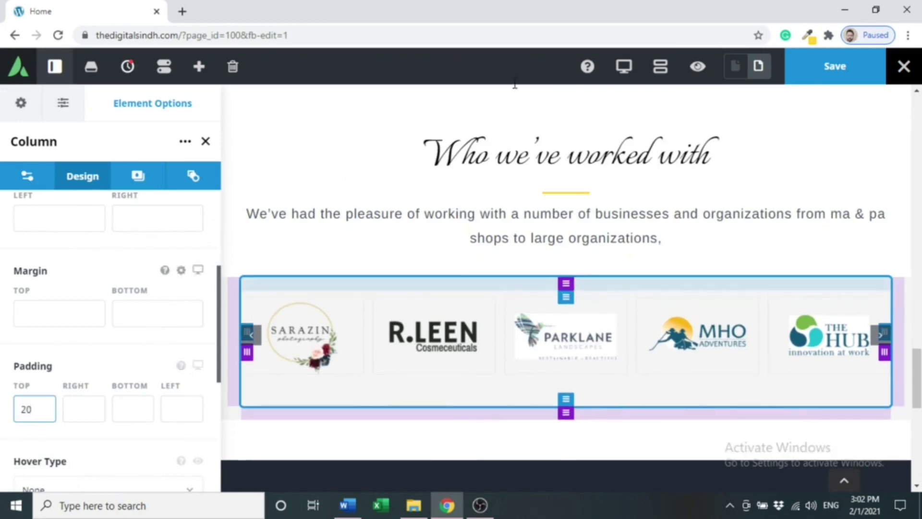
{"action": "left_click", "coordinate": [694, 79]}
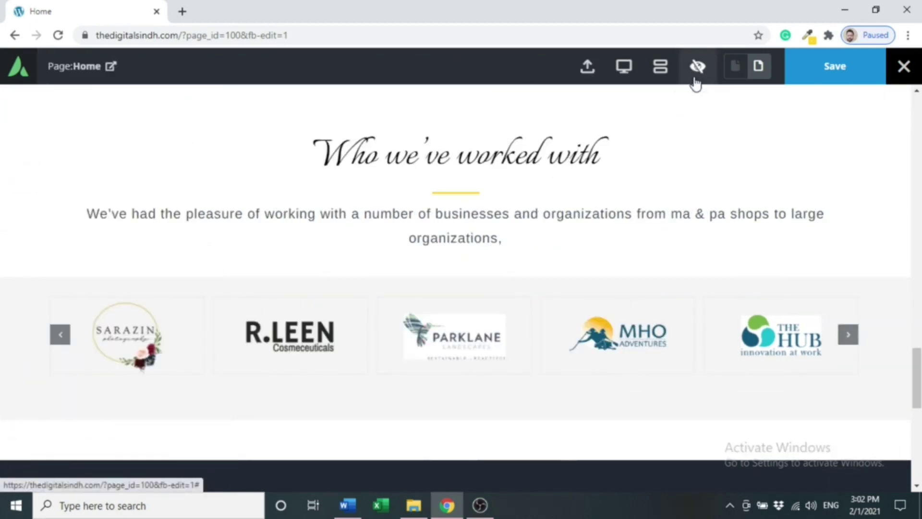
{"action": "left_click", "coordinate": [695, 79]}
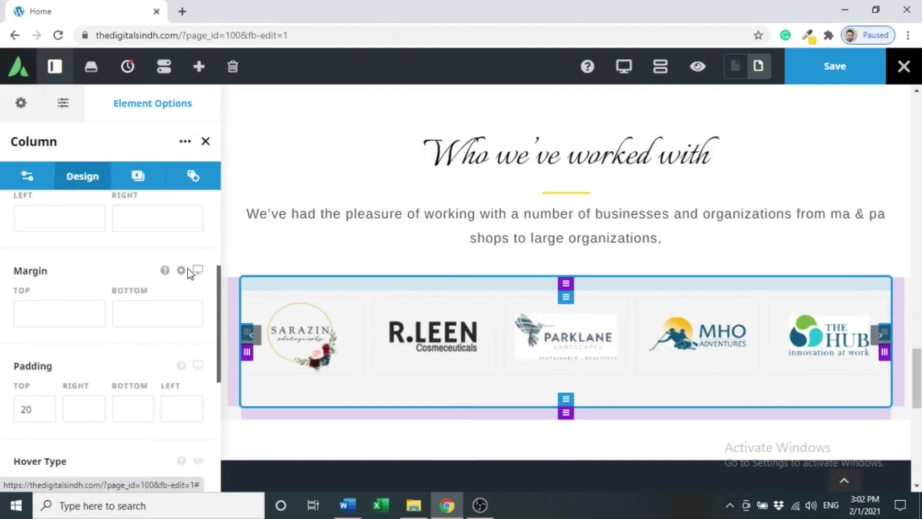
- Try a bottom padding of -20 on the logo carousel column and check it in the page preview
{"action": "left_click", "coordinate": [130, 409]}
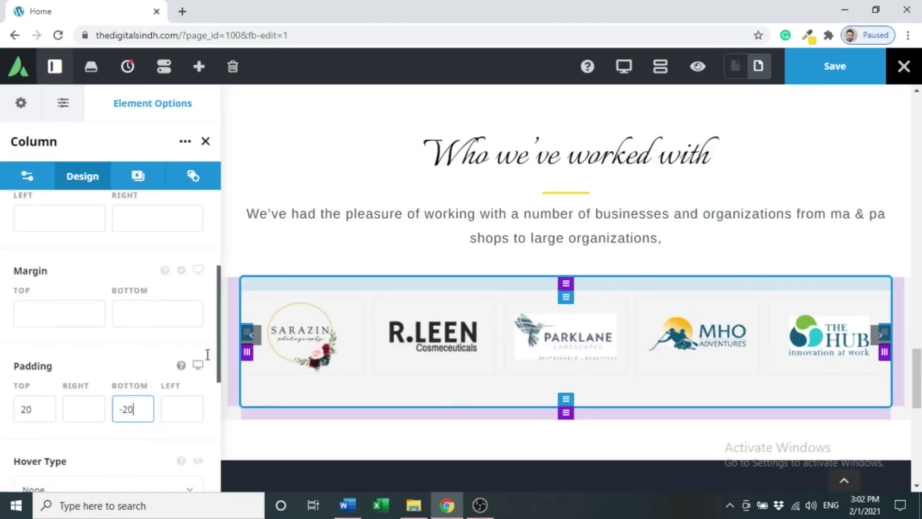
{"action": "type", "text": "-20"}
{"action": "left_click", "coordinate": [694, 66]}
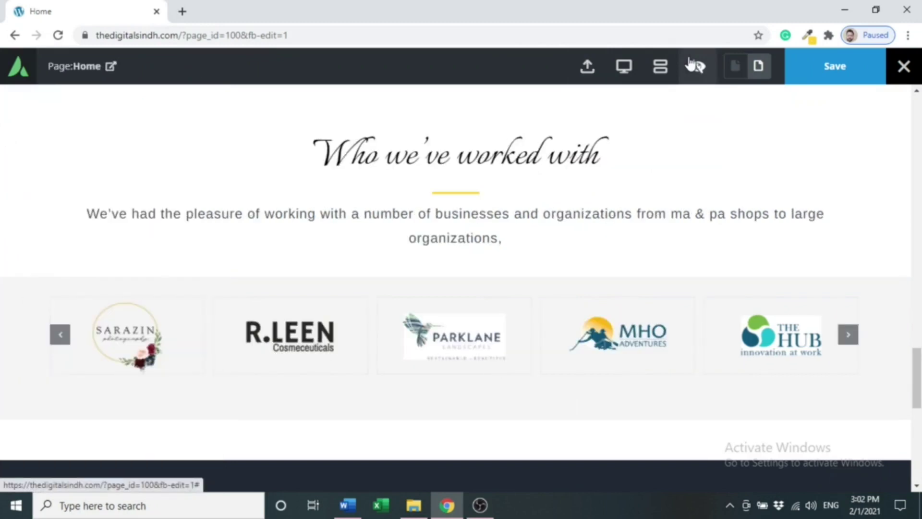
{"action": "left_click", "coordinate": [700, 75]}
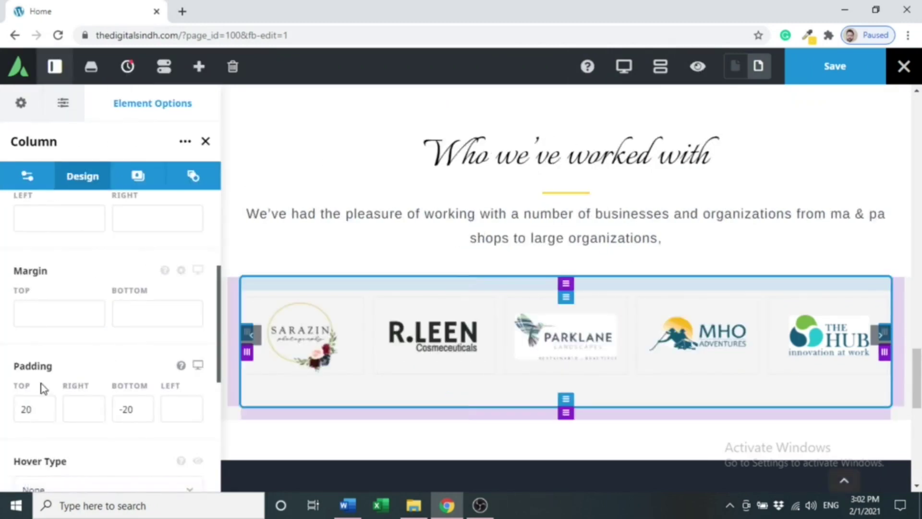
- Set the logo carousel column's top, right, bottom and left padding to 15 each
{"action": "left_click", "coordinate": [38, 413]}
{"action": "key", "text": "ctrl+a"}
{"action": "key", "text": "BackSpace"}
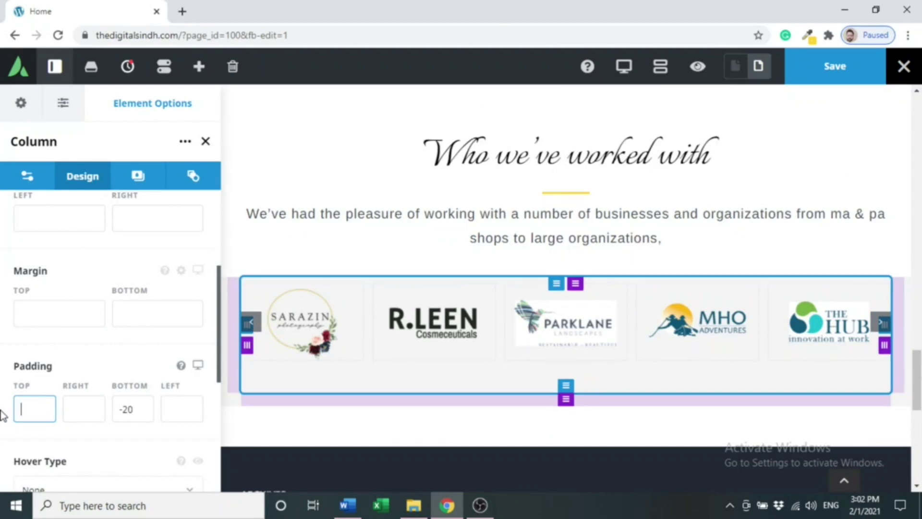
{"action": "type", "text": "15"}
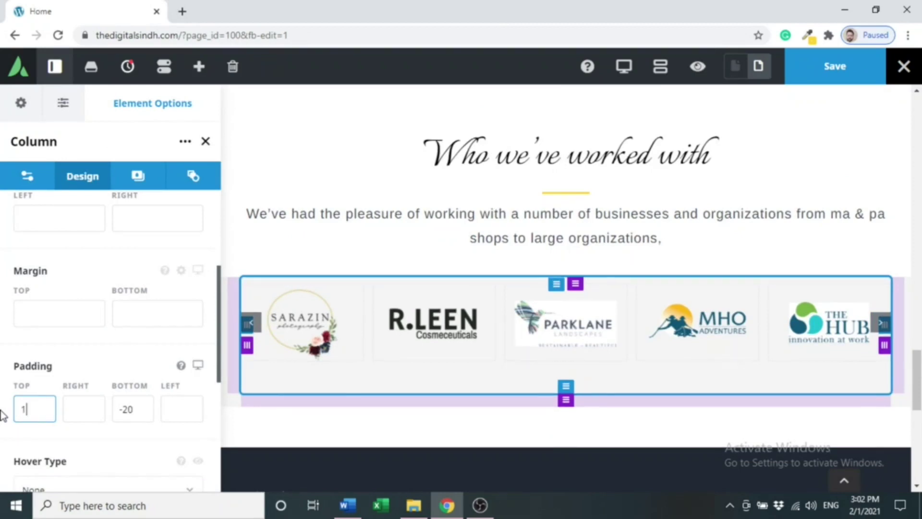
{"action": "key", "text": "Tab"}
{"action": "type", "text": "5"}
{"action": "key", "text": "BackSpace"}
{"action": "type", "text": "15"}
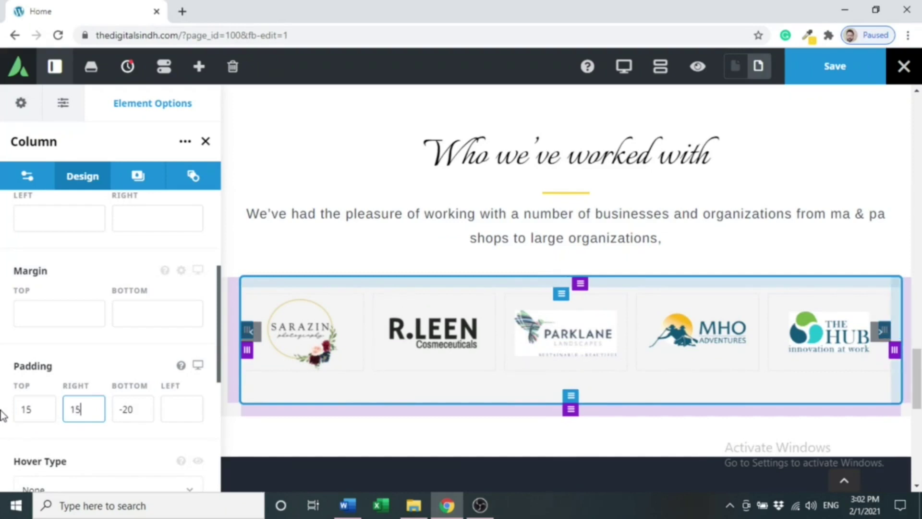
{"action": "key", "text": "Tab"}
{"action": "type", "text": "15"}
{"action": "key", "text": "Tab"}
{"action": "type", "text": "15"}
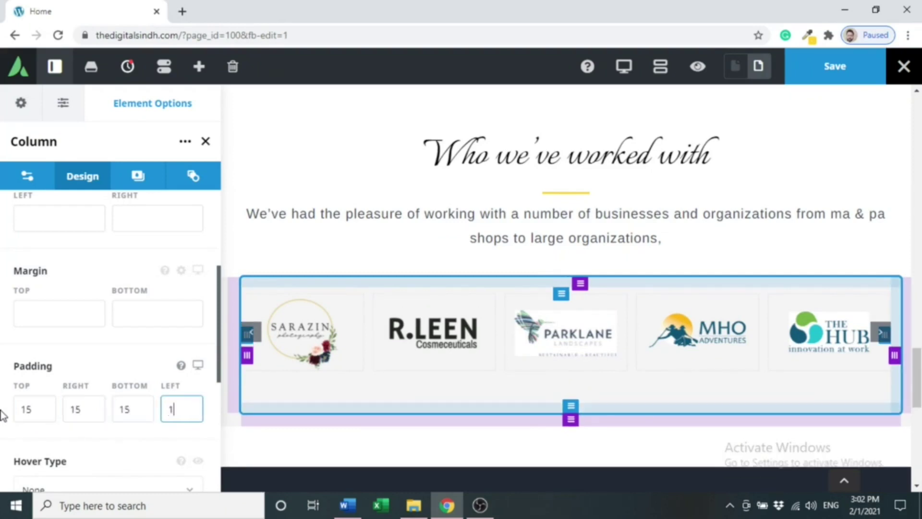
- Preview the page to examine the carousel's spacing to the footer and to the heading section above it
{"action": "left_click", "coordinate": [699, 71]}
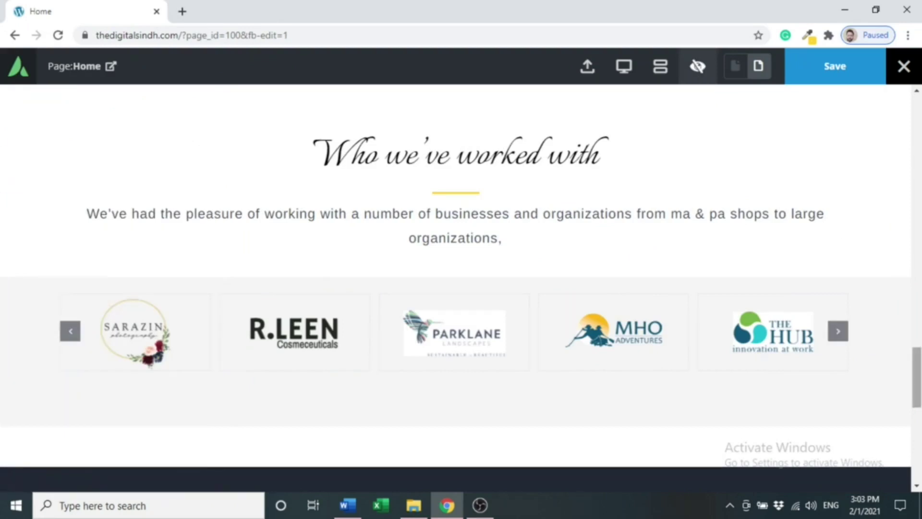
{"action": "left_click_drag", "start_coordinate": [917, 379], "coordinate": [917, 390]}
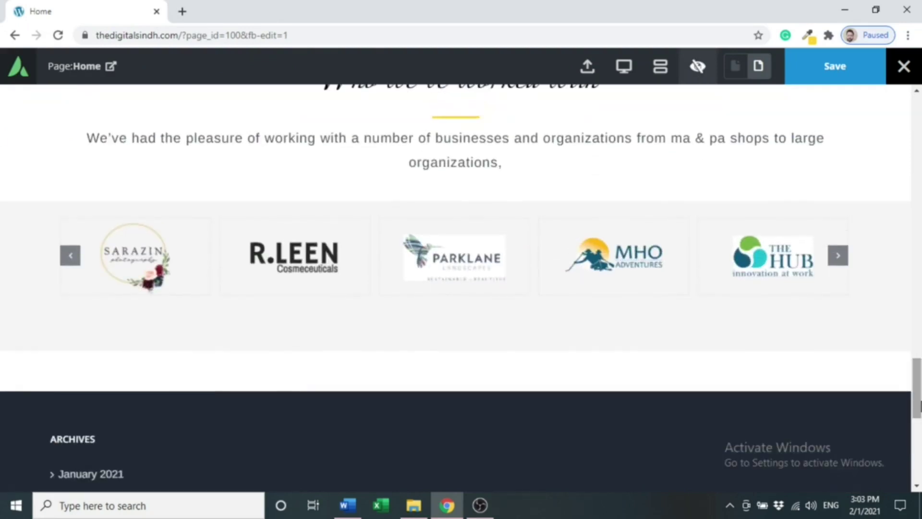
{"action": "left_click", "coordinate": [842, 265]}
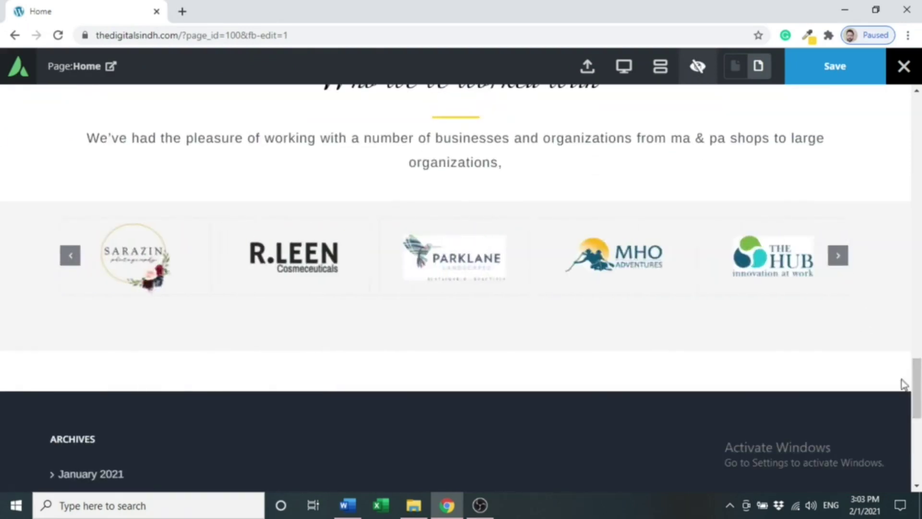
{"action": "left_click_drag", "start_coordinate": [914, 381], "coordinate": [914, 356]}
{"action": "scroll", "coordinate": [461, 288], "scroll_direction": "up", "scroll_amount": 1}
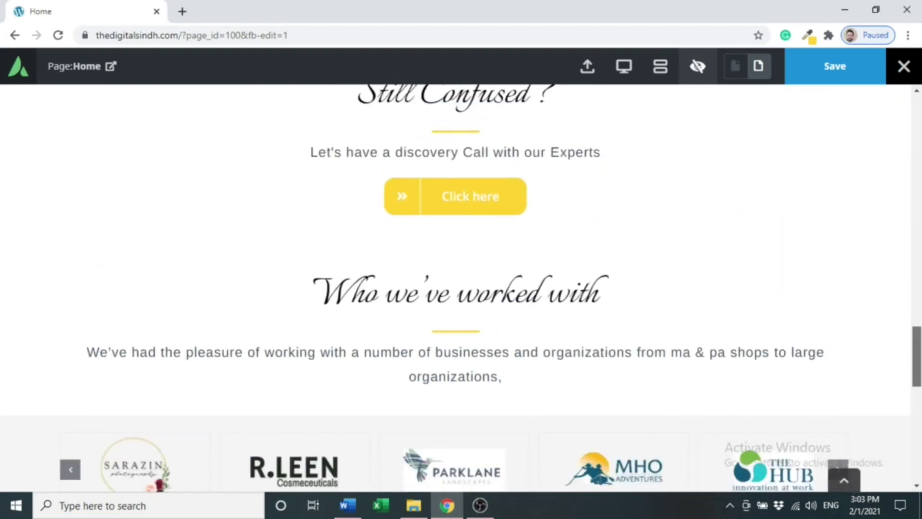
{"action": "left_click", "coordinate": [698, 67]}
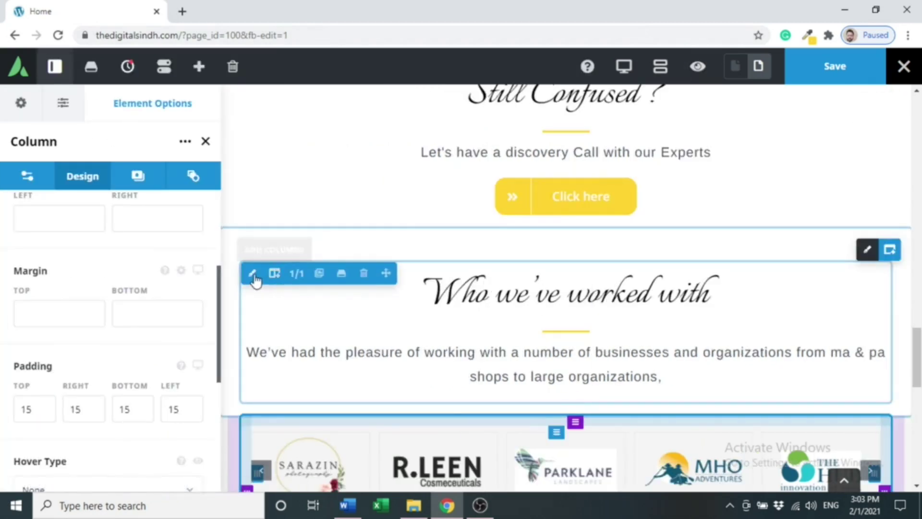
- Set the top margin of the "Who we've worked with" heading column to 60 and save the page
{"action": "left_click", "coordinate": [252, 274]}
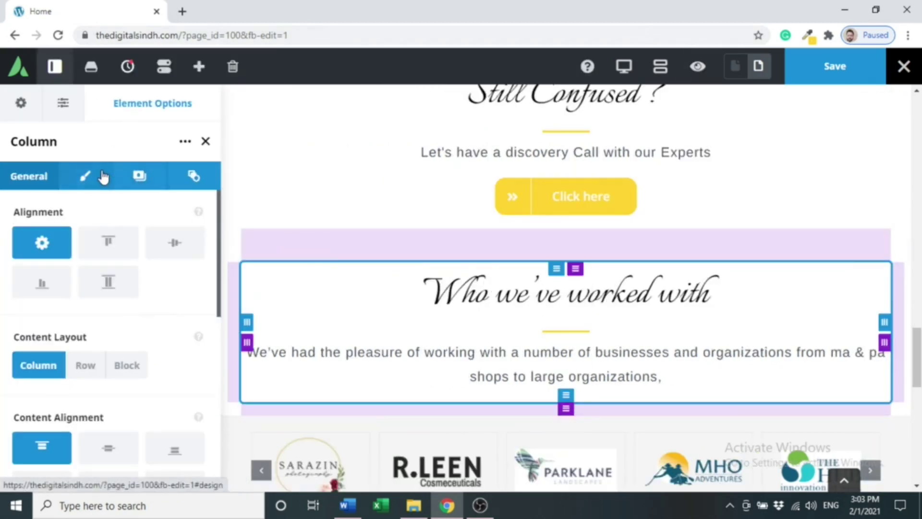
{"action": "left_click", "coordinate": [102, 178]}
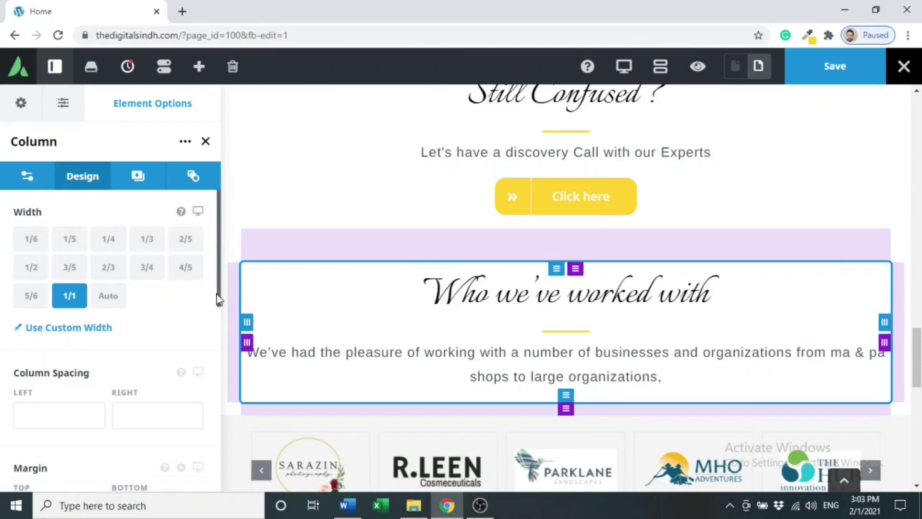
{"action": "scroll", "coordinate": [139, 336], "scroll_direction": "down", "scroll_amount": 3}
{"action": "left_click", "coordinate": [71, 388]}
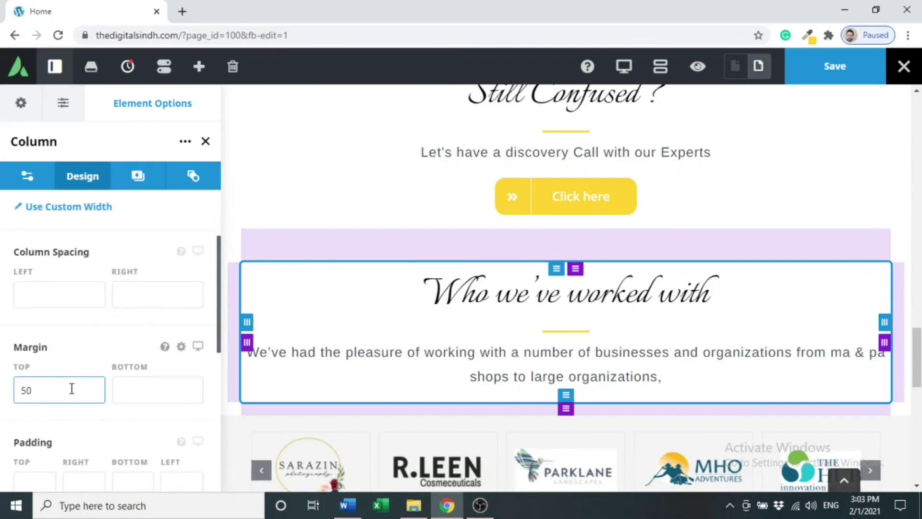
{"action": "key", "text": "BackSpace"}
{"action": "key", "text": "BackSpace"}
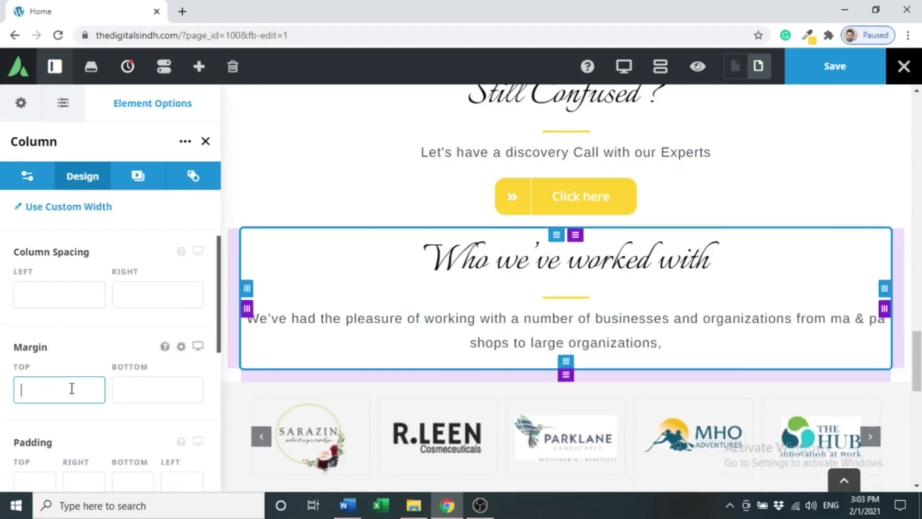
{"action": "type", "text": "60"}
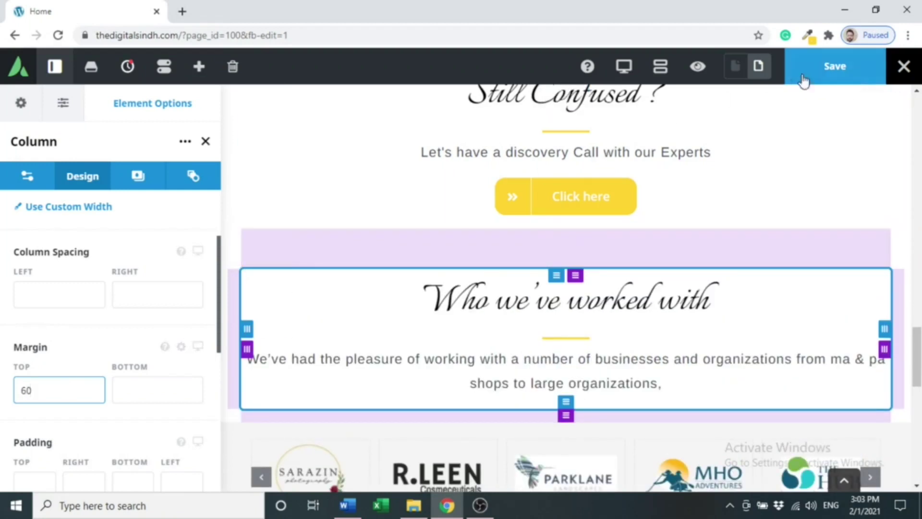
{"action": "left_click", "coordinate": [826, 66]}
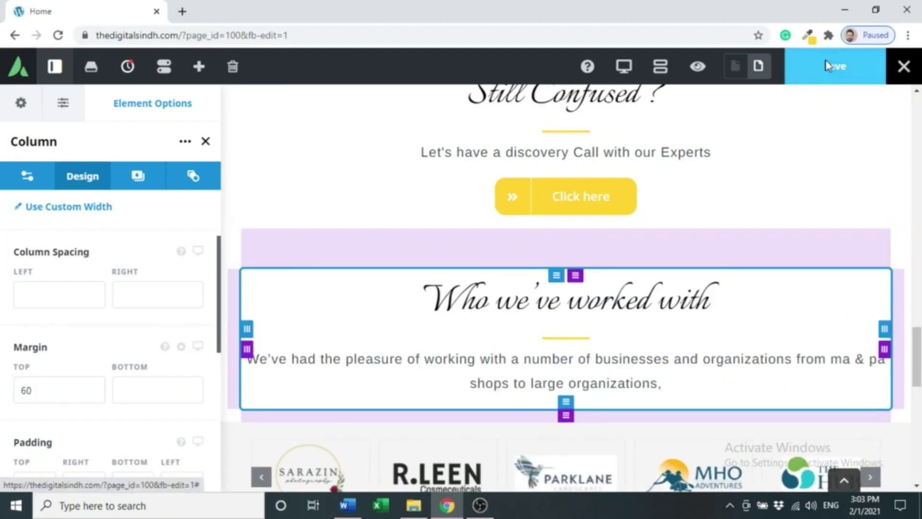
- Preview the whole home page from the welcome banner to the footer to examine its layout and section spacing
{"action": "left_click", "coordinate": [698, 67]}
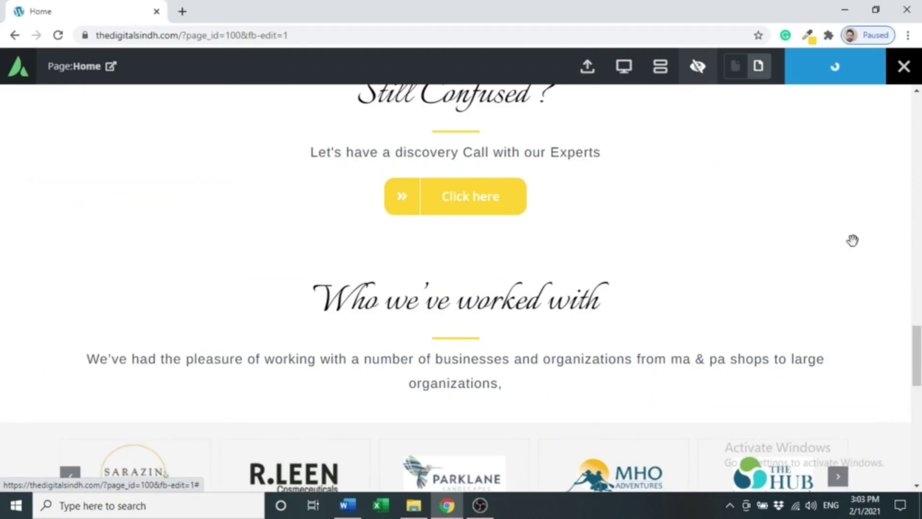
{"action": "scroll", "coordinate": [919, 393], "scroll_direction": "up", "scroll_amount": 15}
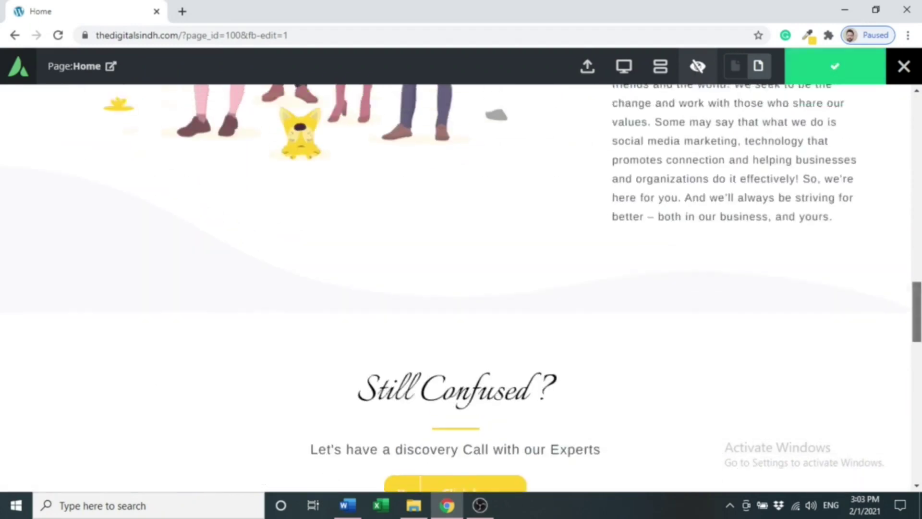
{"action": "scroll", "coordinate": [919, 112], "scroll_direction": "up", "scroll_amount": 5}
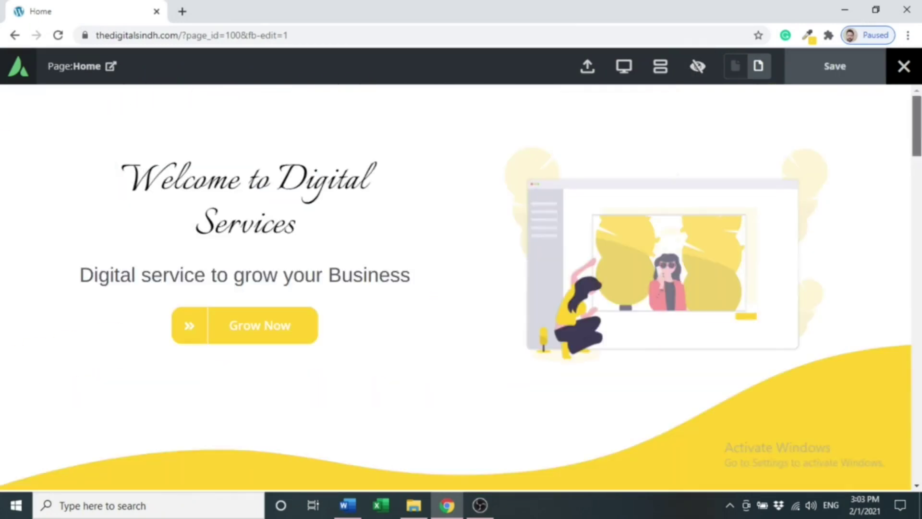
{"action": "scroll", "coordinate": [918, 113], "scroll_direction": "down", "scroll_amount": 10}
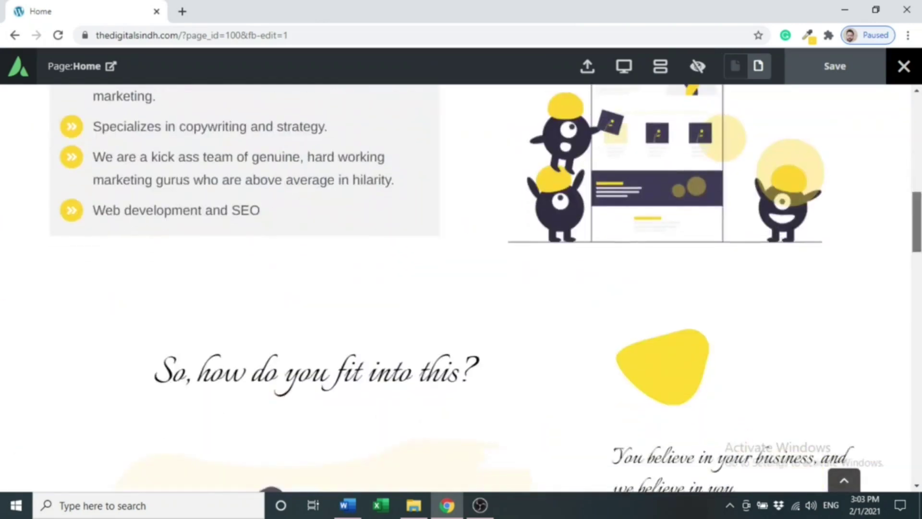
{"action": "scroll", "coordinate": [461, 288], "scroll_direction": "down", "scroll_amount": 10}
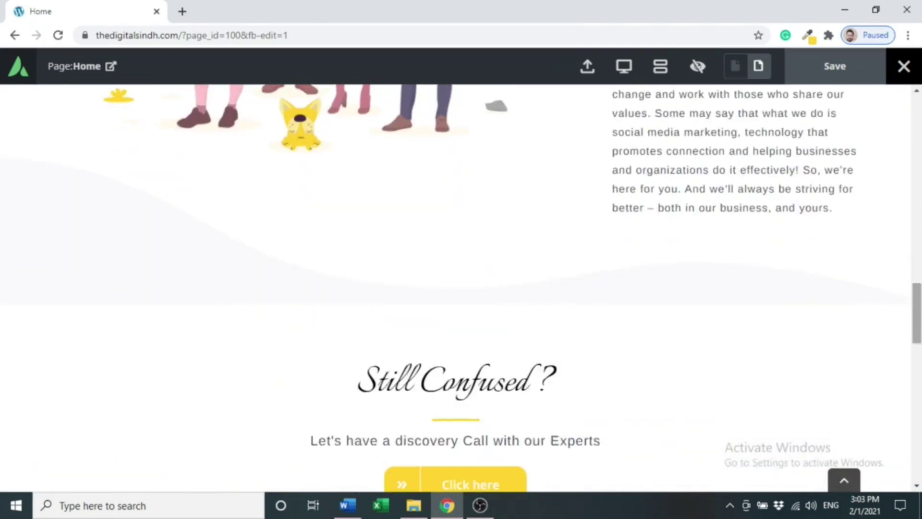
{"action": "scroll", "coordinate": [461, 288], "scroll_direction": "down", "scroll_amount": 8}
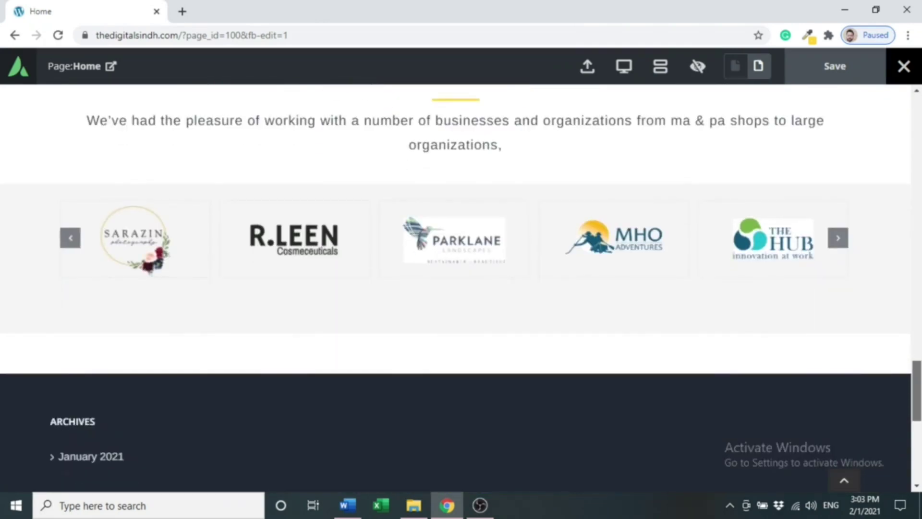
{"action": "scroll", "coordinate": [461, 288], "scroll_direction": "up", "scroll_amount": 20}
{"action": "scroll", "coordinate": [461, 288], "scroll_direction": "up", "scroll_amount": 4}
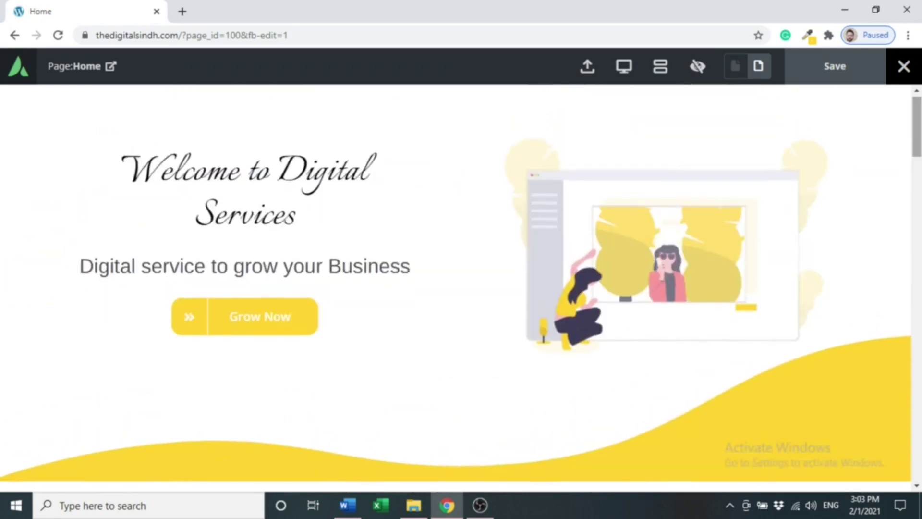
{"action": "scroll", "coordinate": [461, 288], "scroll_direction": "down", "scroll_amount": 4}
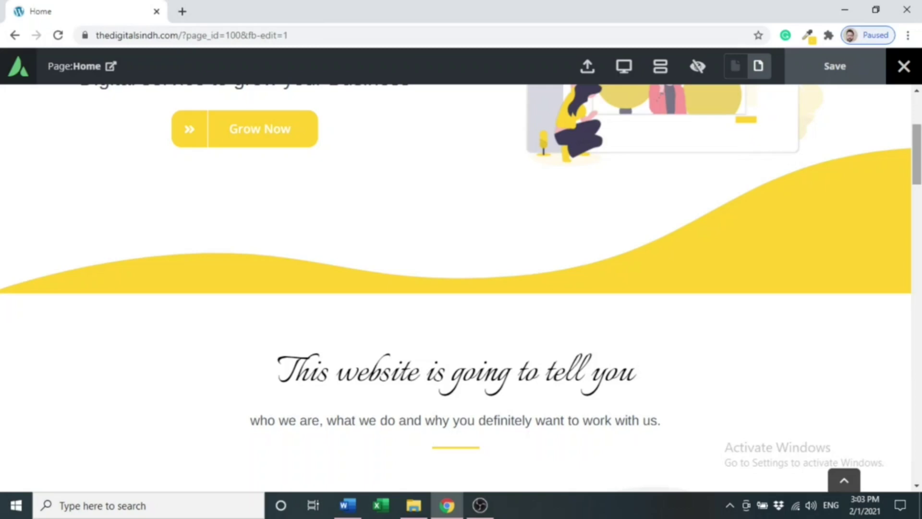
{"action": "scroll", "coordinate": [461, 288], "scroll_direction": "down", "scroll_amount": 15}
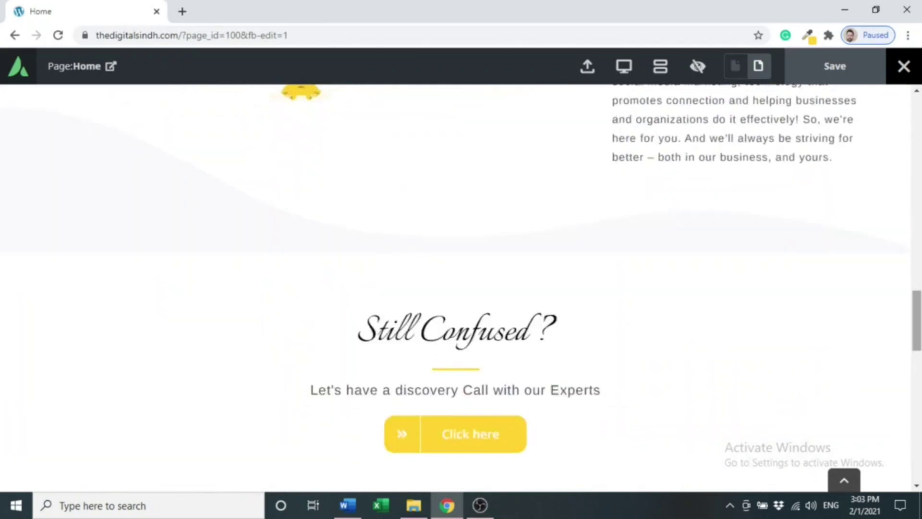
{"action": "scroll", "coordinate": [461, 288], "scroll_direction": "down", "scroll_amount": 8}
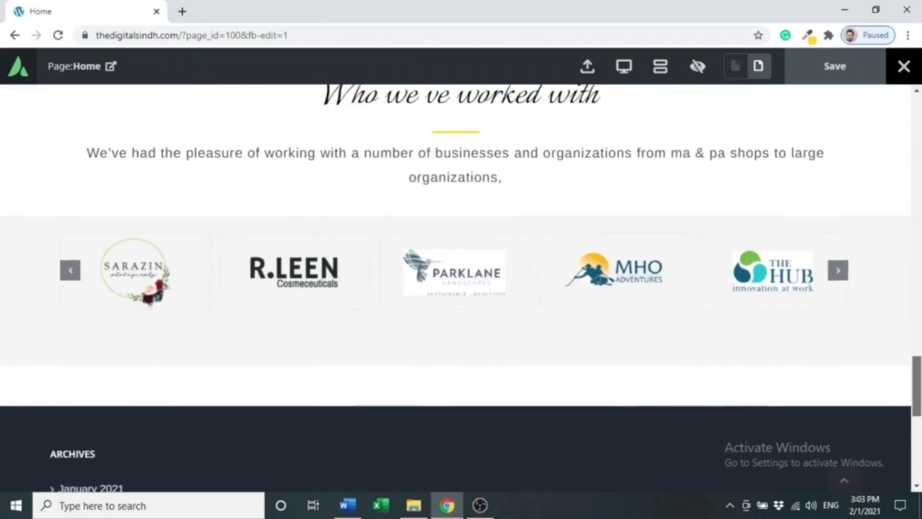
{"action": "scroll", "coordinate": [460, 288], "scroll_direction": "up", "scroll_amount": 10}
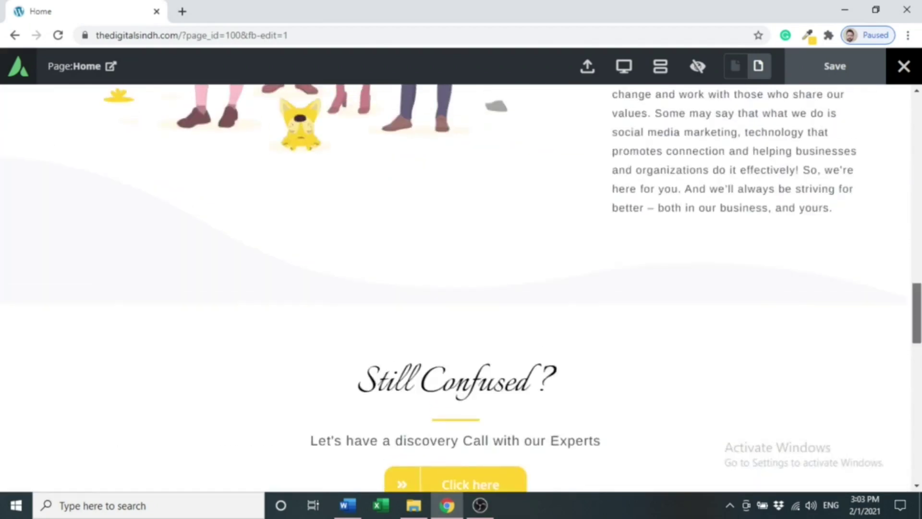
{"action": "scroll", "coordinate": [917, 237], "scroll_direction": "up", "scroll_amount": 10}
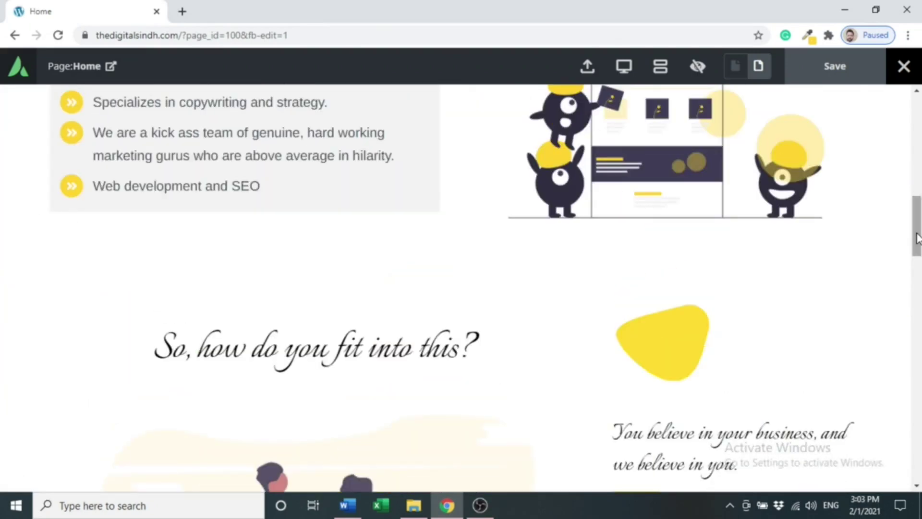
{"action": "left_click_drag", "start_coordinate": [917, 238], "coordinate": [917, 146]}
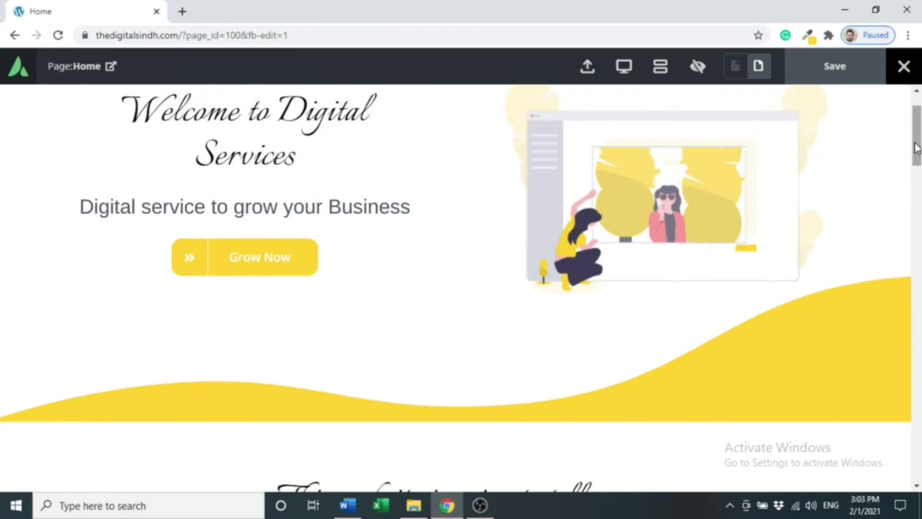